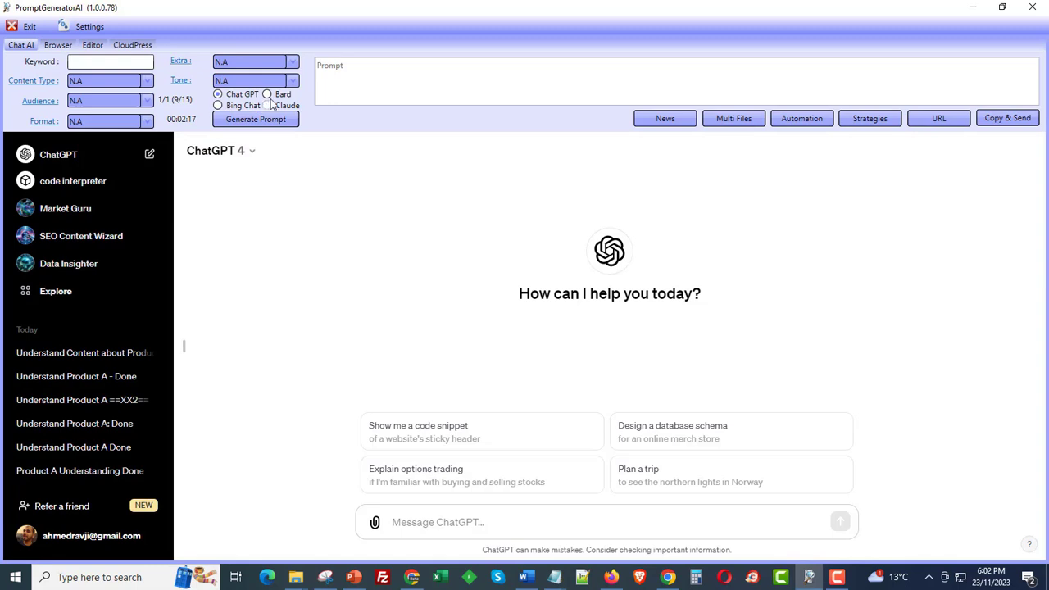
Step: View the Bard, Bing Chat and Claude platforms in turn, return to Chat GPT and check its available models
{"action": "left_click", "coordinate": [268, 95]}
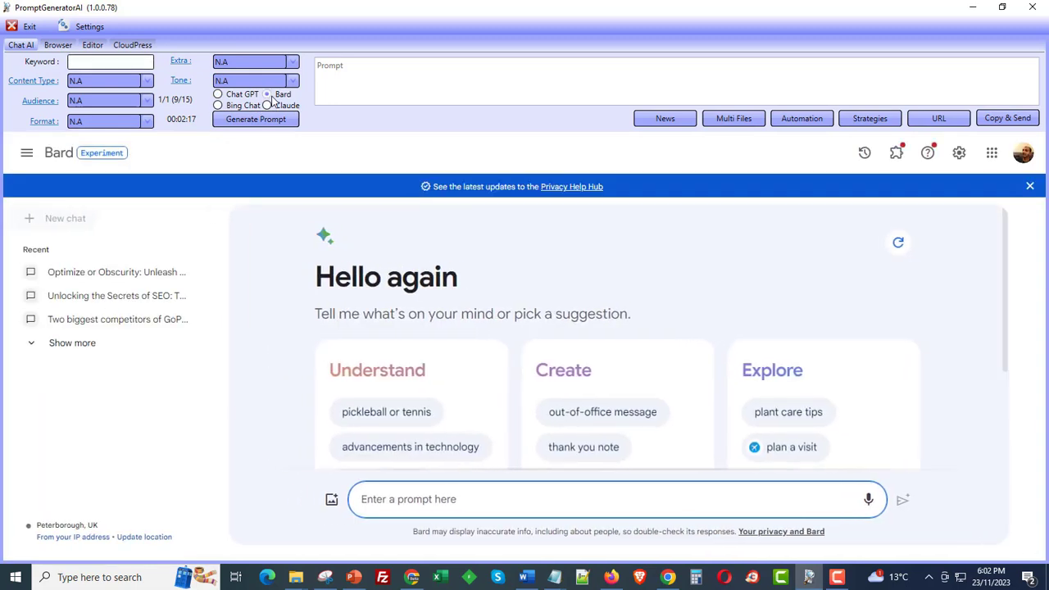
{"action": "left_click", "coordinate": [218, 106]}
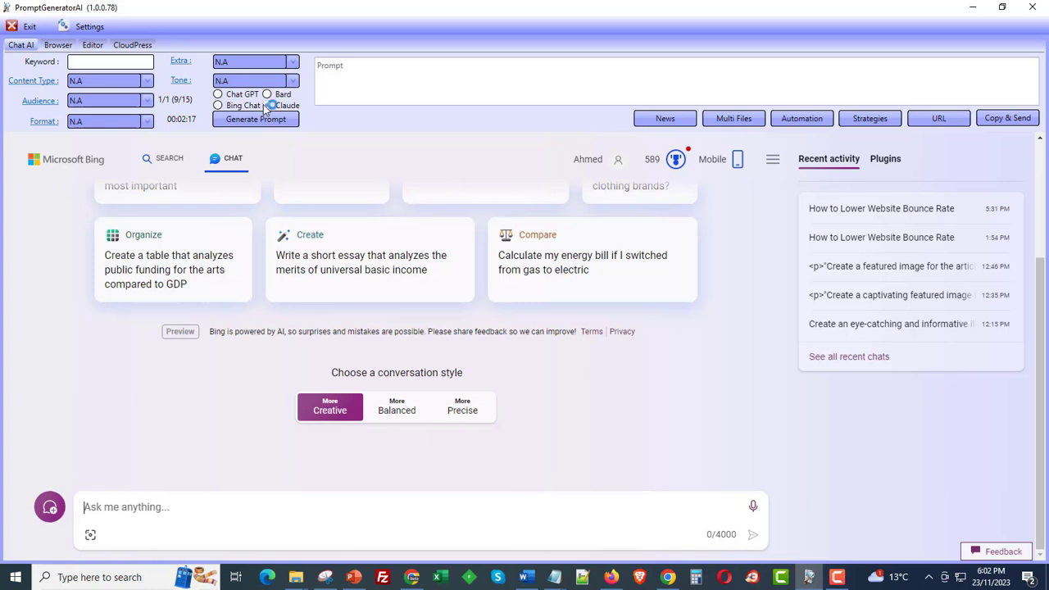
{"action": "left_click", "coordinate": [268, 104]}
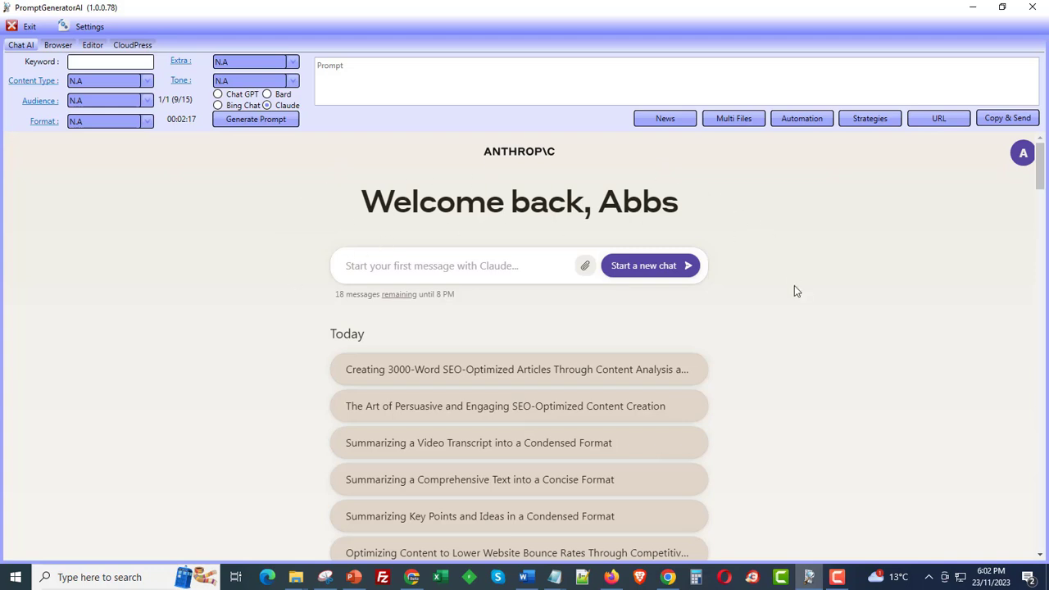
{"action": "left_click", "coordinate": [234, 95]}
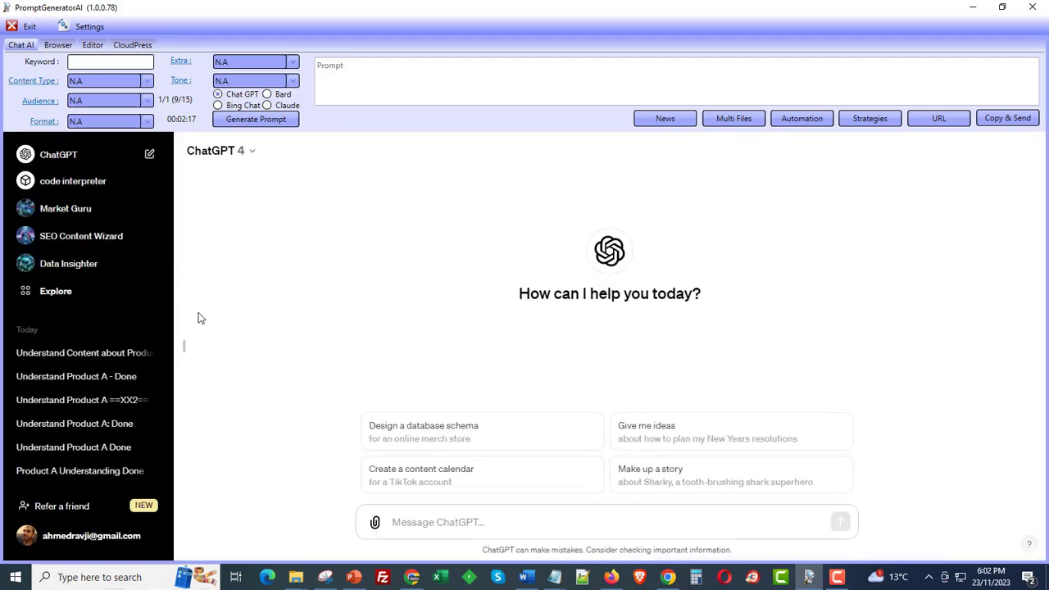
{"action": "left_click", "coordinate": [256, 154]}
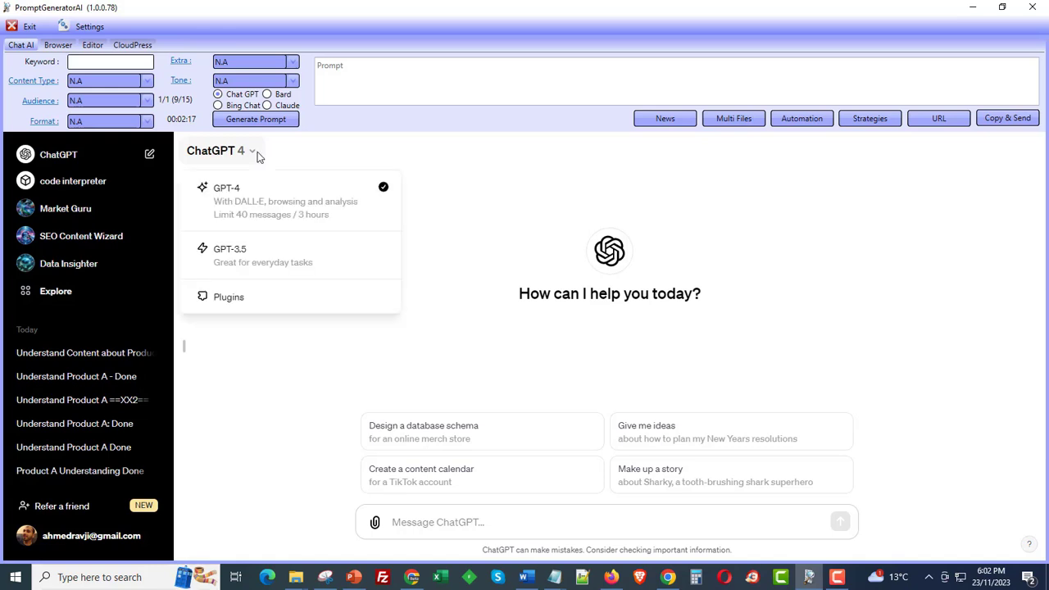
{"action": "left_click", "coordinate": [506, 198]}
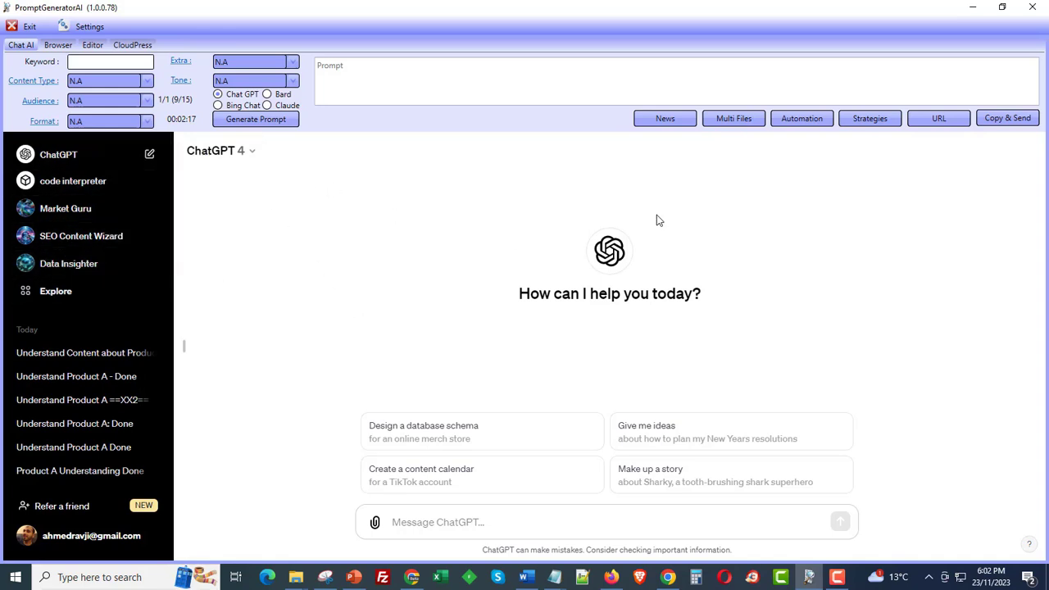
Step: In strategy management, load the logical strategy image-faq-schema from the Articles category for editing
{"action": "left_click", "coordinate": [882, 118]}
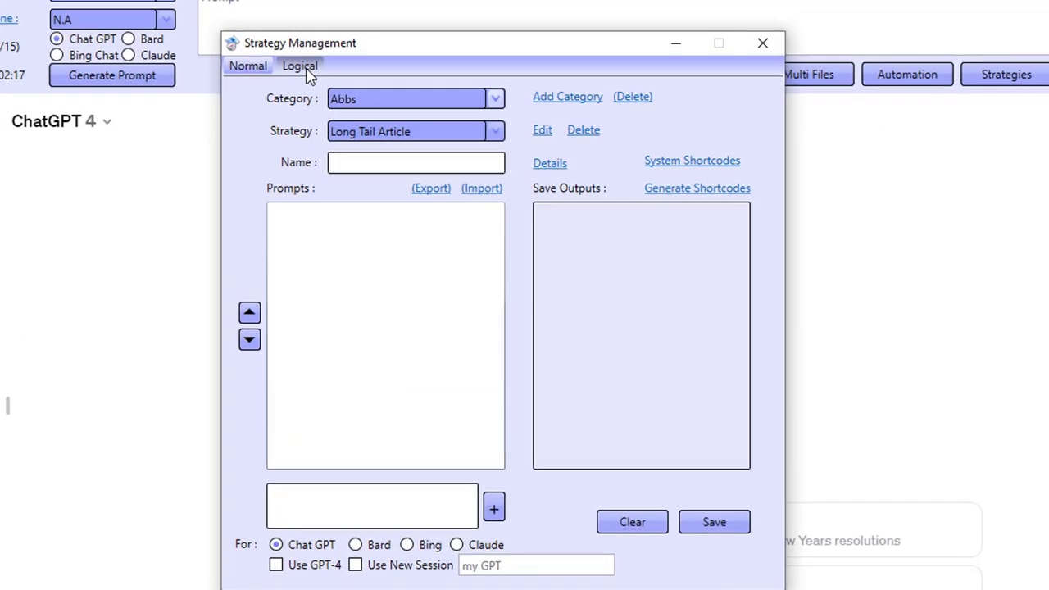
{"action": "left_click", "coordinate": [308, 72]}
{"action": "left_click", "coordinate": [495, 98]}
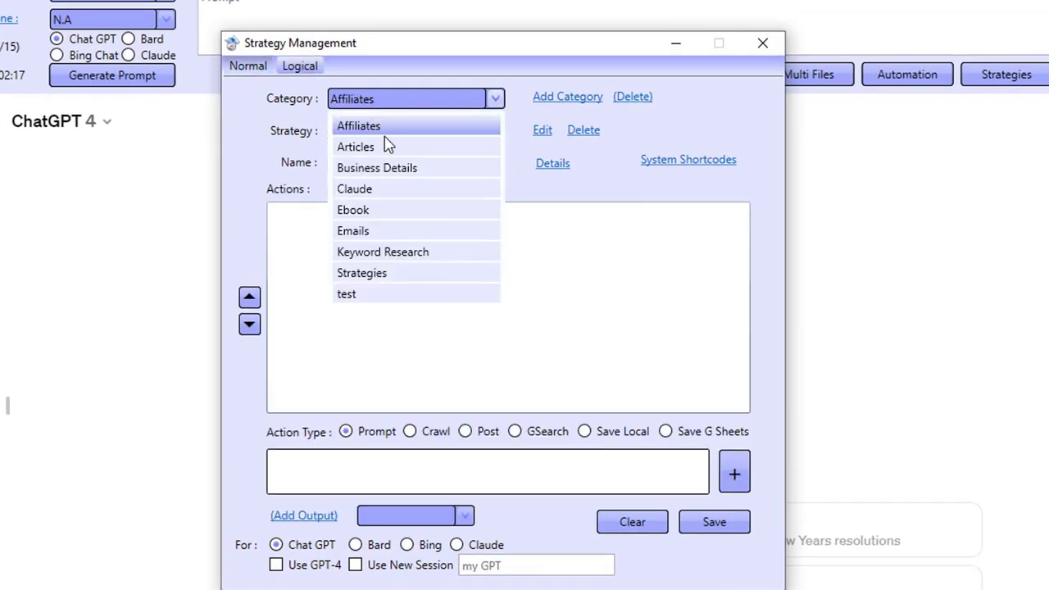
{"action": "left_click", "coordinate": [381, 149]}
{"action": "left_click", "coordinate": [381, 137]}
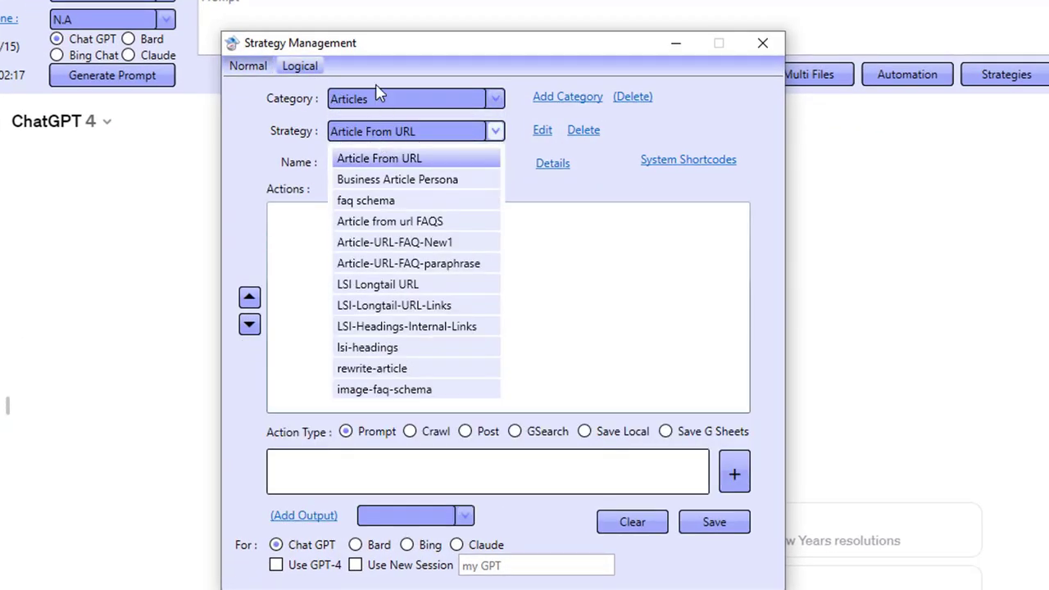
{"action": "left_click", "coordinate": [385, 390]}
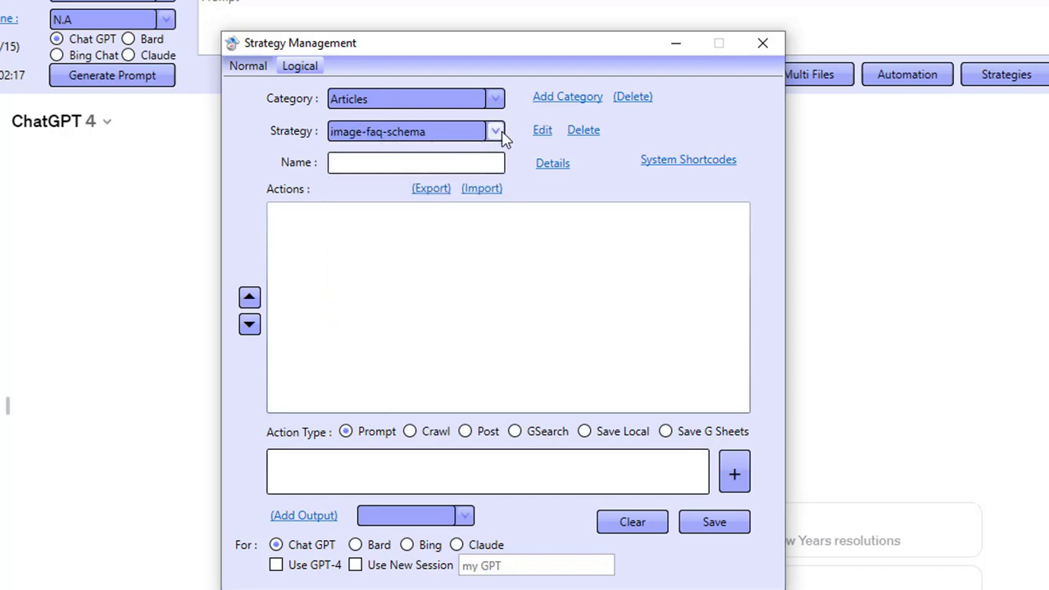
{"action": "left_click", "coordinate": [539, 133]}
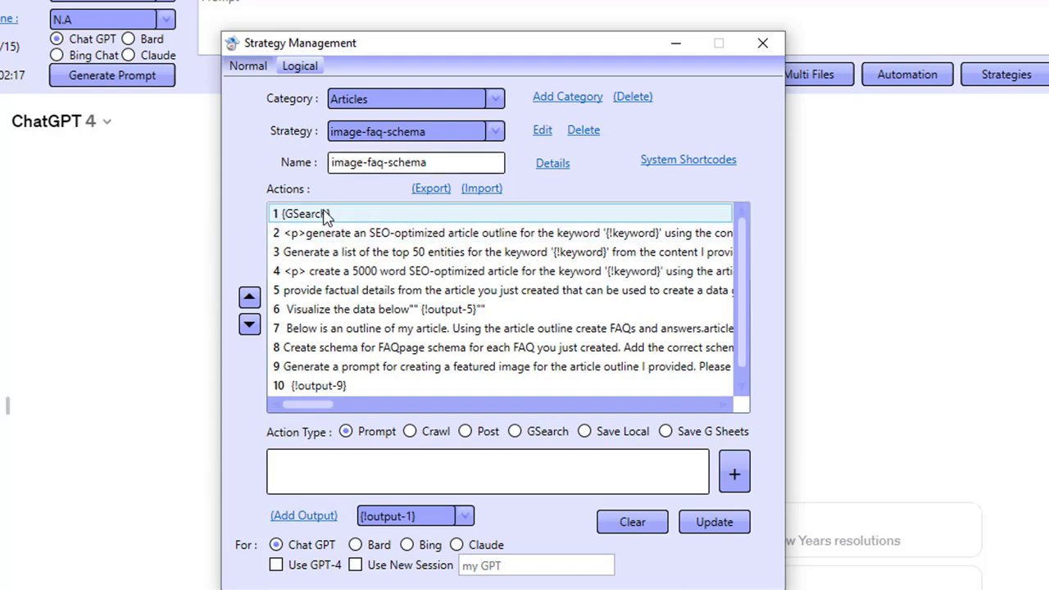
Step: Review the image-faq-schema actions, examining the prompt text and platform settings of actions 2 and 6
{"action": "scroll", "coordinate": [328, 352], "scroll_direction": "down", "scroll_amount": 1}
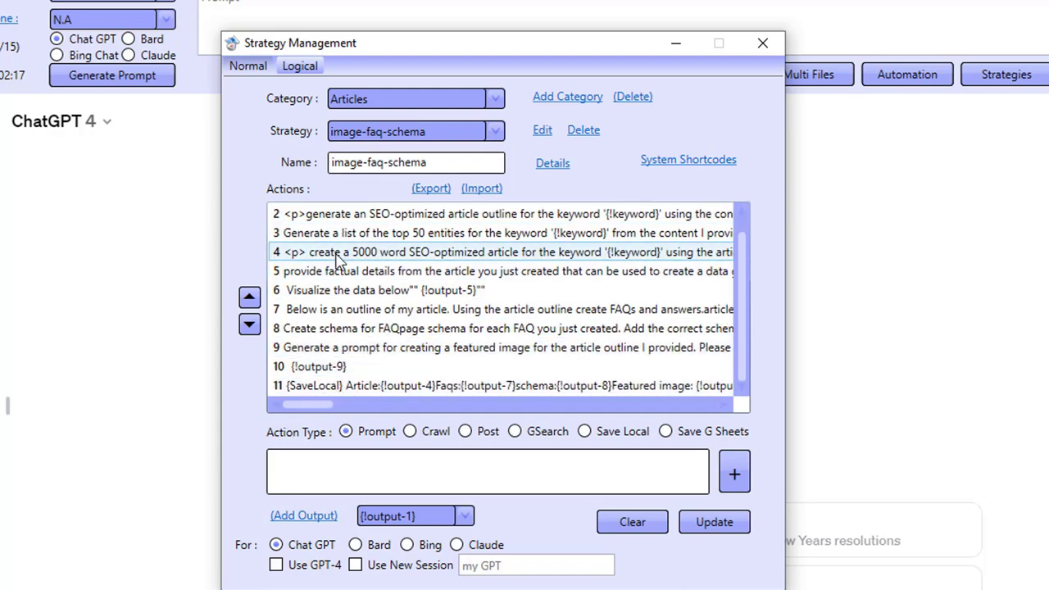
{"action": "scroll", "coordinate": [342, 324], "scroll_direction": "up", "scroll_amount": 1}
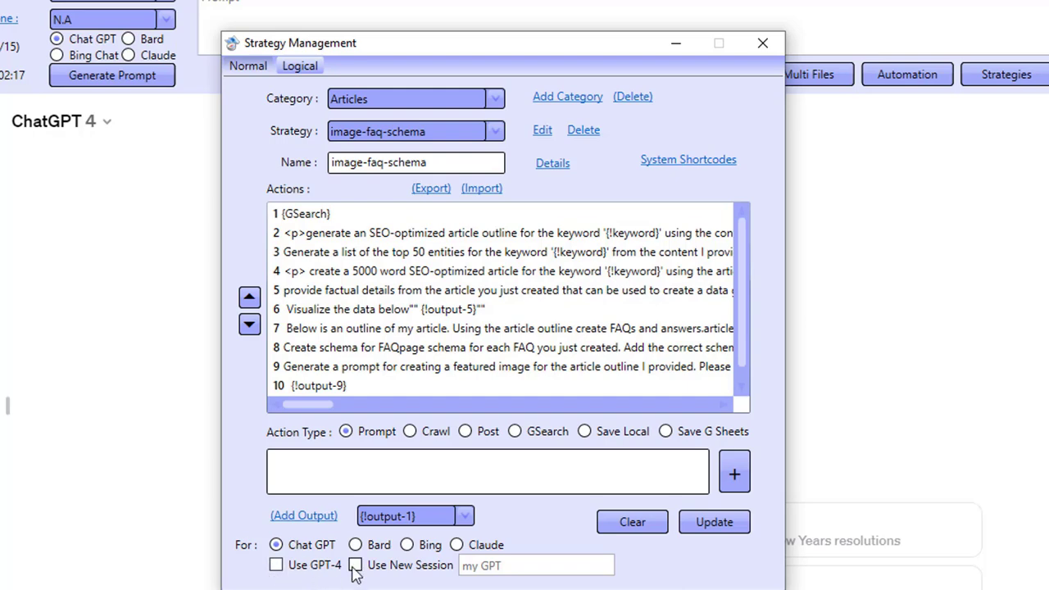
{"action": "left_click", "coordinate": [482, 565]}
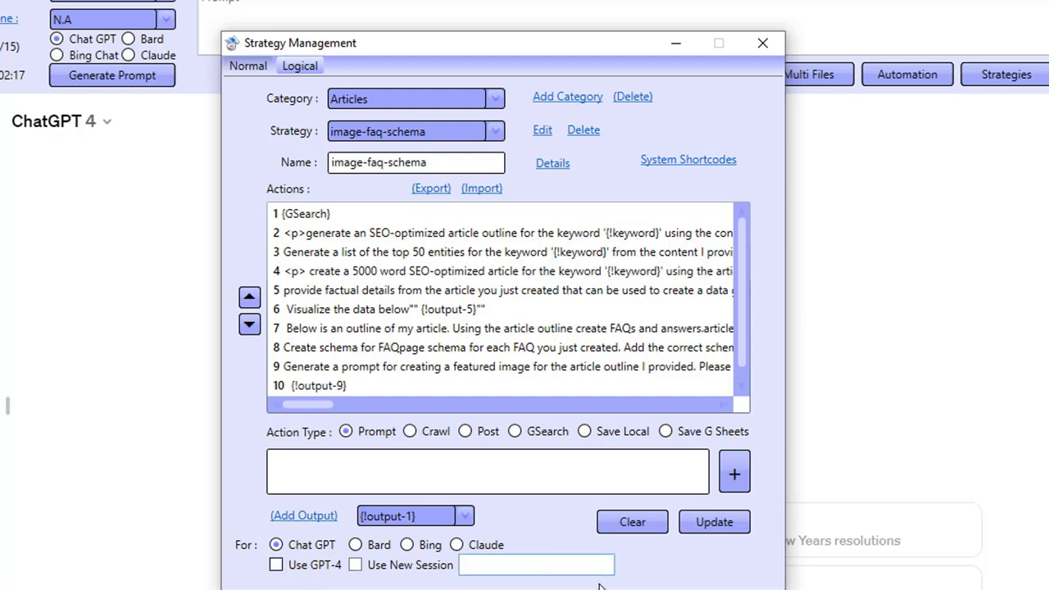
{"action": "double_click", "coordinate": [346, 235]}
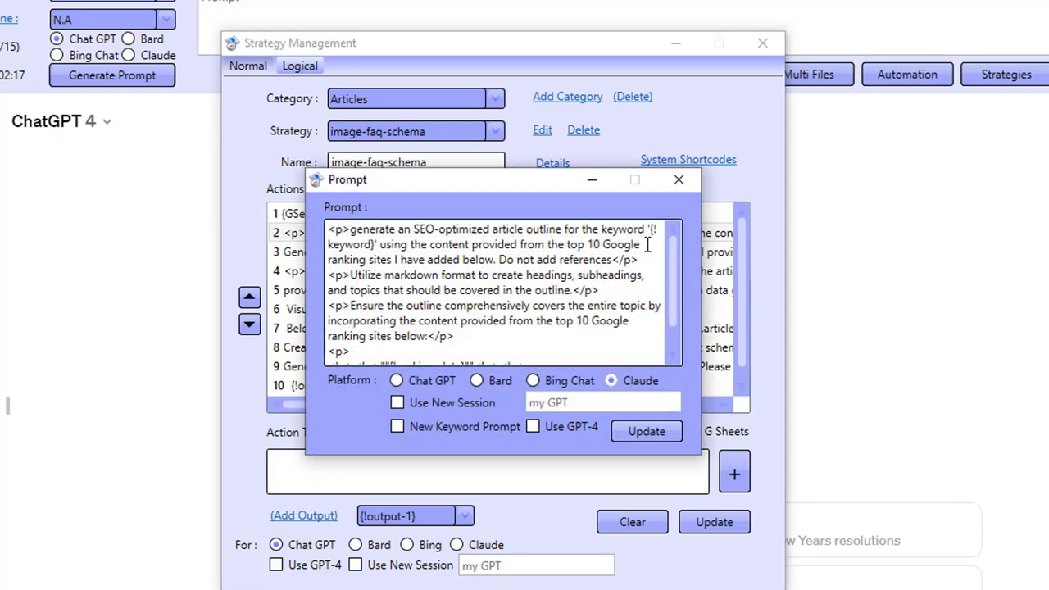
{"action": "left_click", "coordinate": [679, 180]}
{"action": "left_click", "coordinate": [394, 311]}
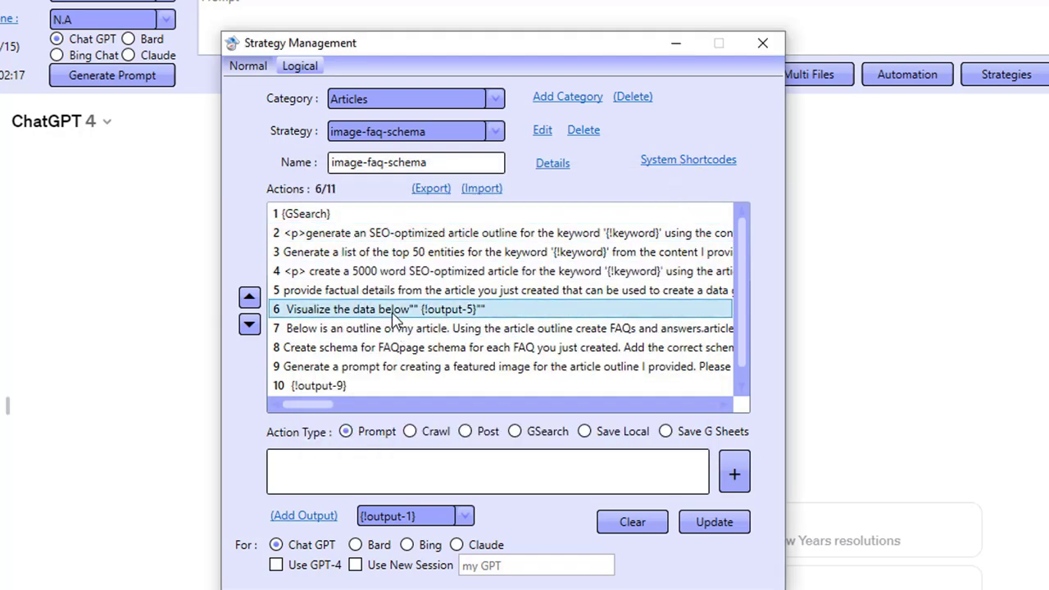
{"action": "double_click", "coordinate": [394, 315]}
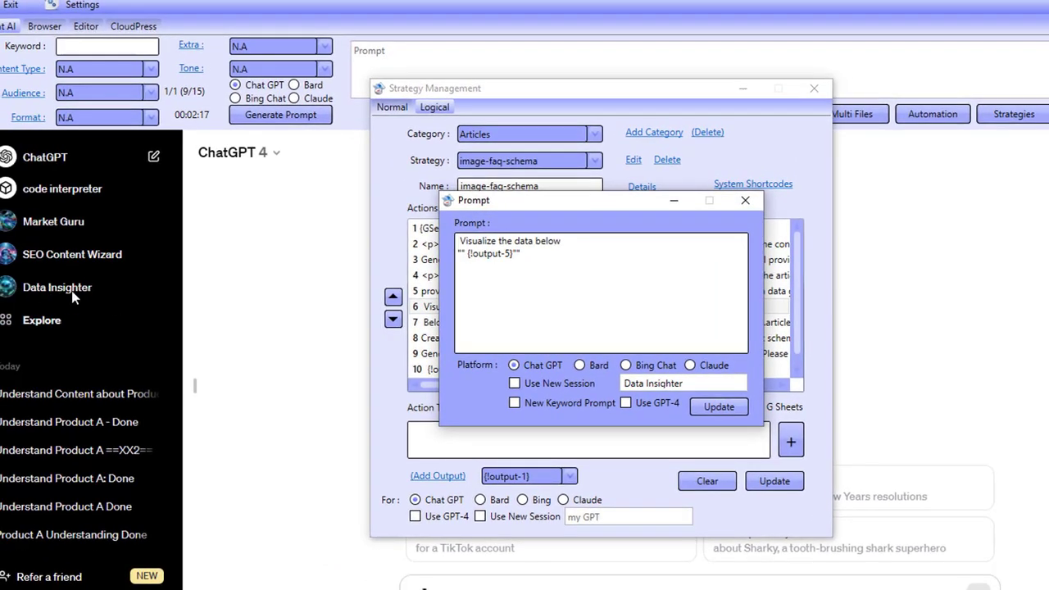
{"action": "left_click", "coordinate": [745, 200]}
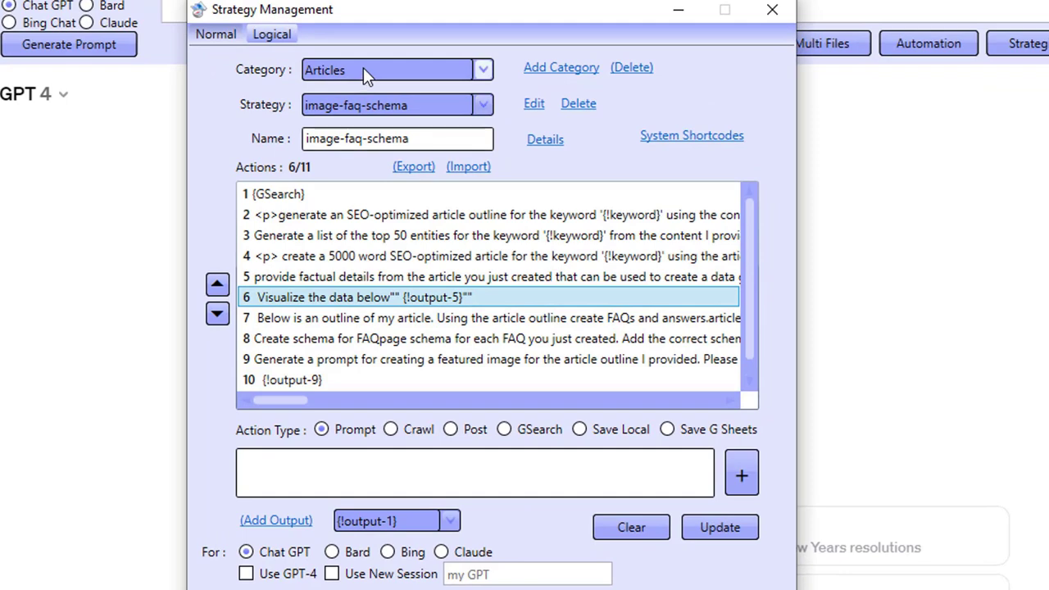
Step: Load the 100 chapters strategy from the Ebook category and look through its whole action list
{"action": "left_click", "coordinate": [366, 71]}
{"action": "left_click", "coordinate": [375, 191]}
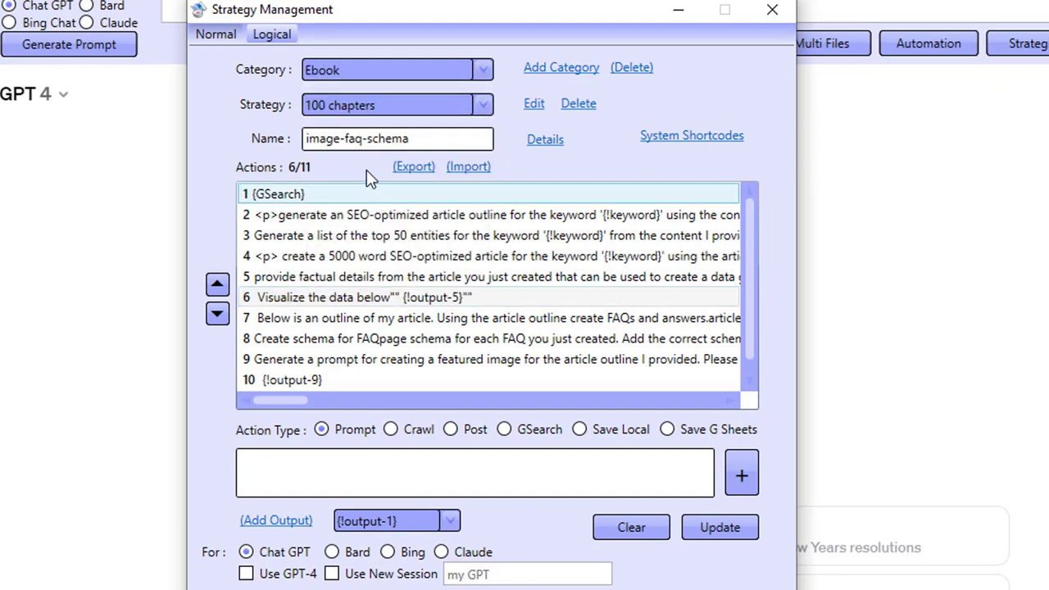
{"action": "left_click", "coordinate": [534, 106]}
{"action": "scroll", "coordinate": [492, 290], "scroll_direction": "down", "scroll_amount": 12}
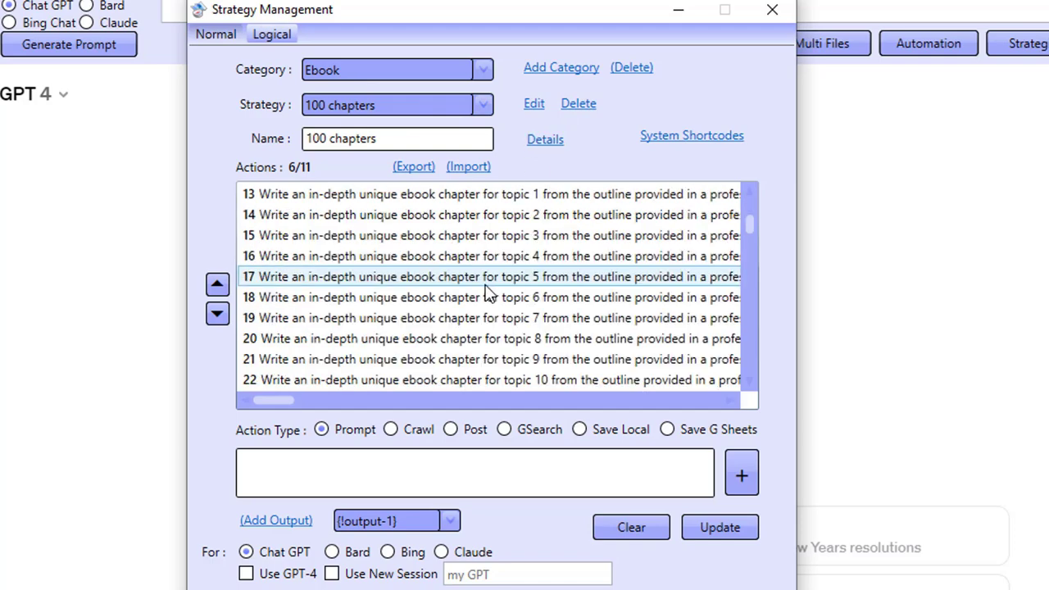
{"action": "scroll", "coordinate": [489, 293], "scroll_direction": "down", "scroll_amount": 20}
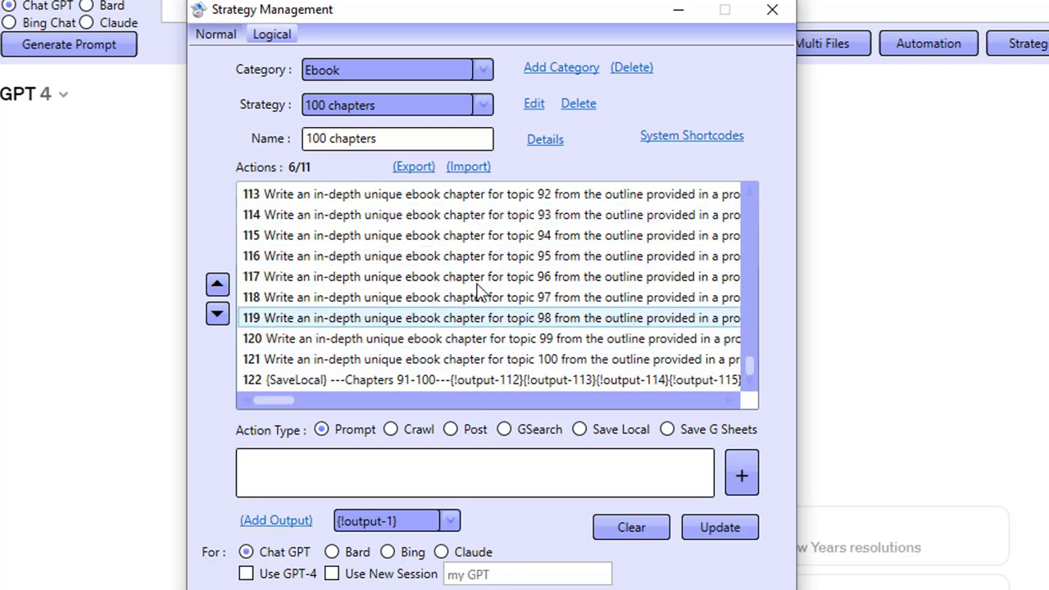
{"action": "scroll", "coordinate": [447, 344], "scroll_direction": "up", "scroll_amount": 3}
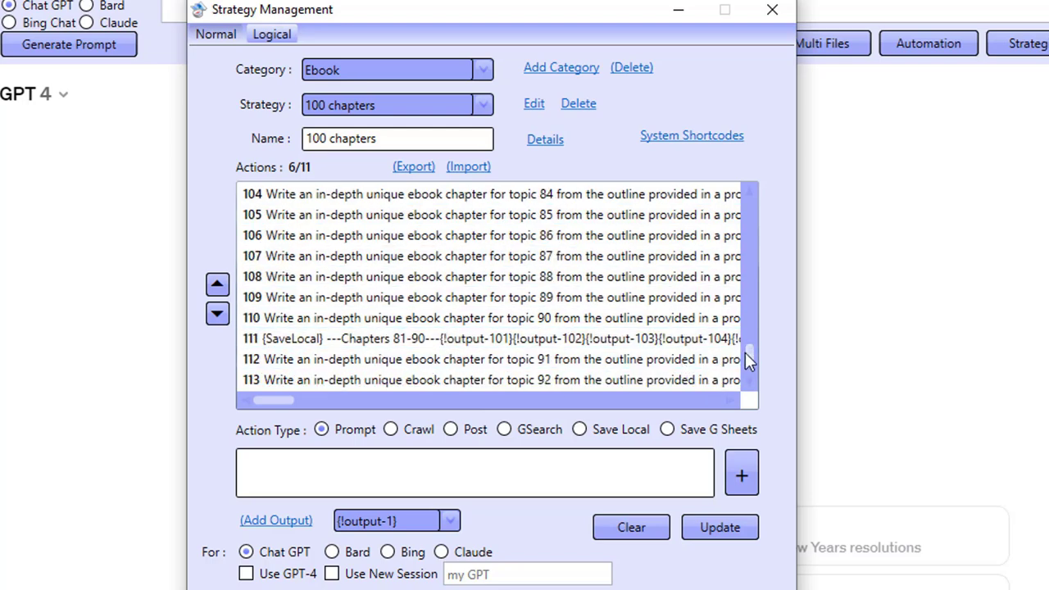
{"action": "left_click_drag", "start_coordinate": [748, 352], "coordinate": [740, 188]}
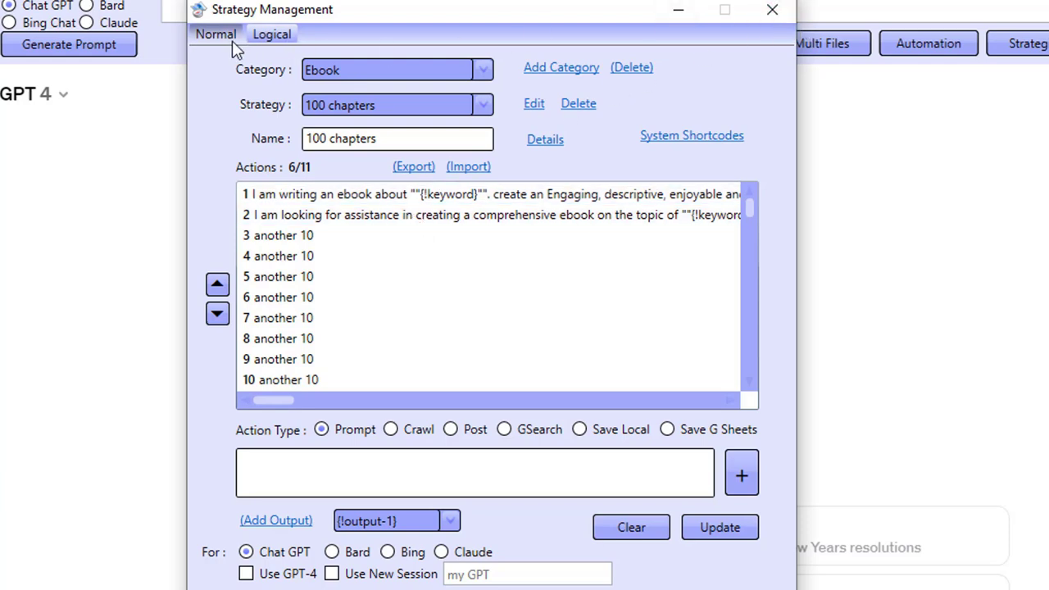
Step: Switch back to the Articles category and reload the image-faq-schema strategy with its GSearch action
{"action": "left_click", "coordinate": [386, 73]}
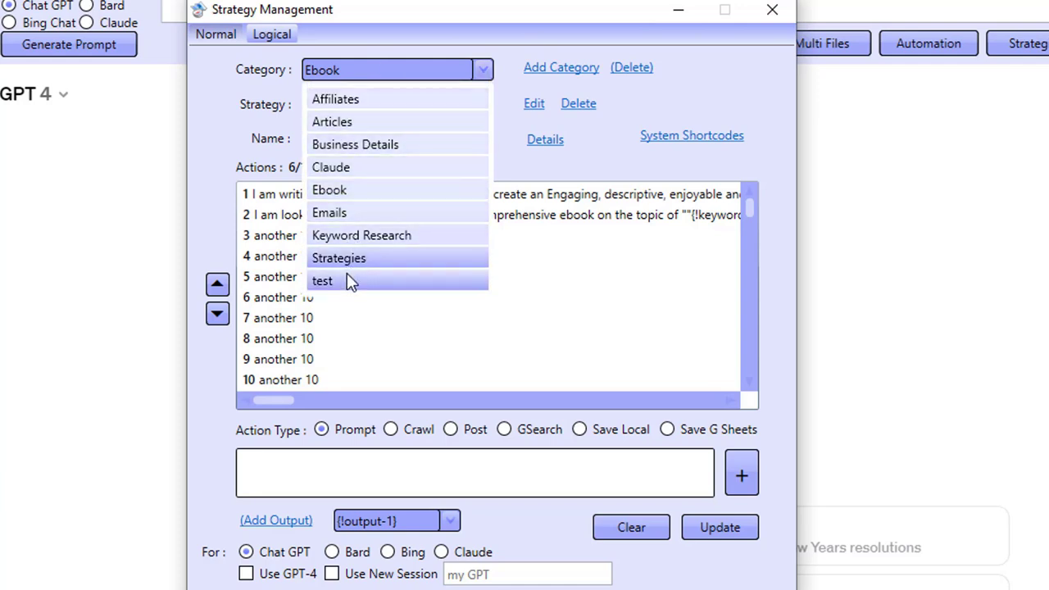
{"action": "left_click", "coordinate": [348, 123]}
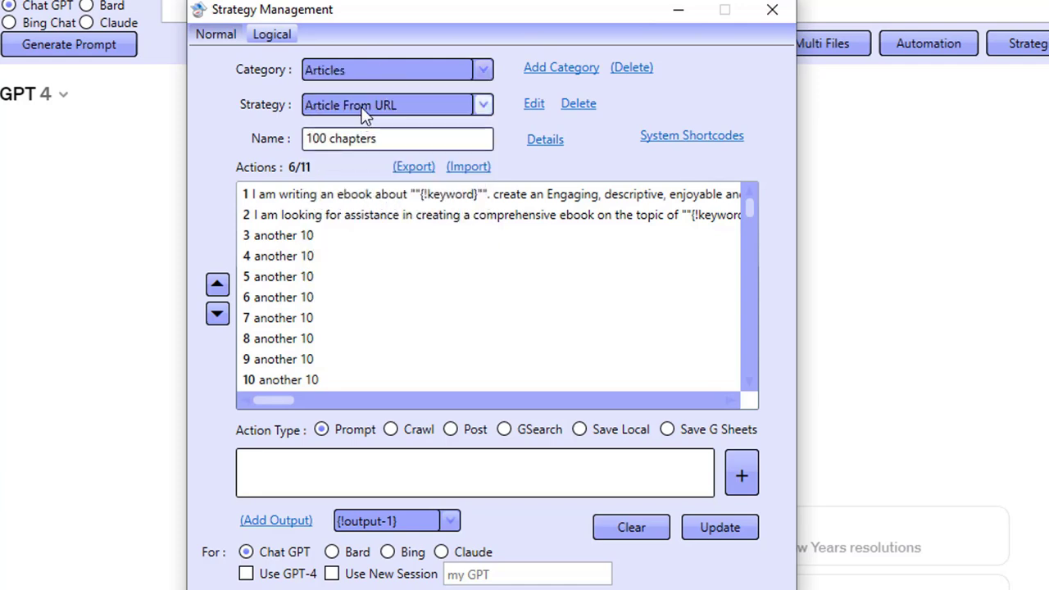
{"action": "left_click", "coordinate": [373, 105]}
{"action": "left_click", "coordinate": [352, 385]}
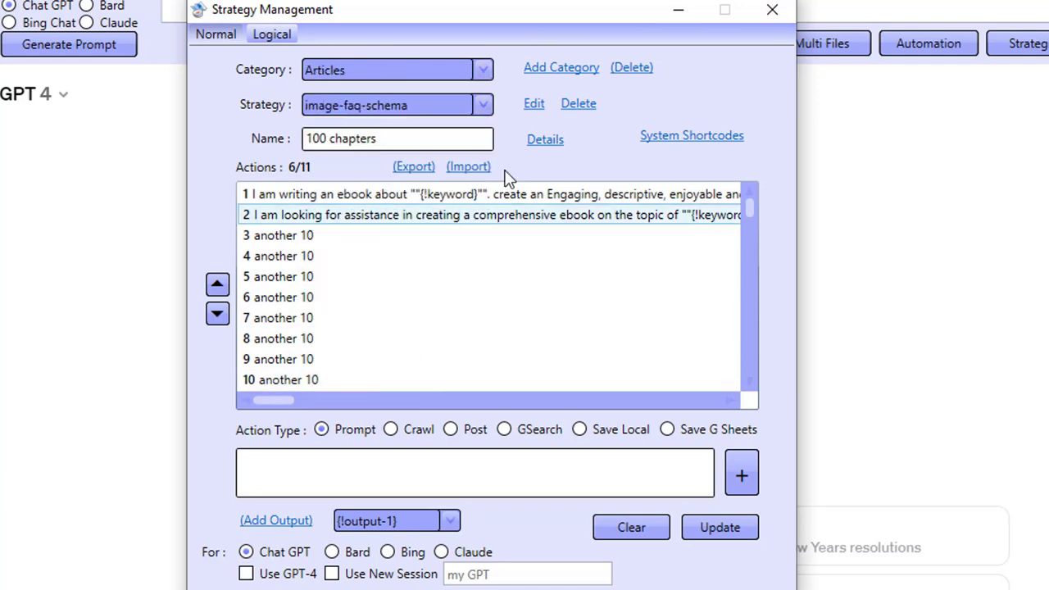
{"action": "left_click", "coordinate": [535, 105]}
{"action": "left_click", "coordinate": [306, 196]}
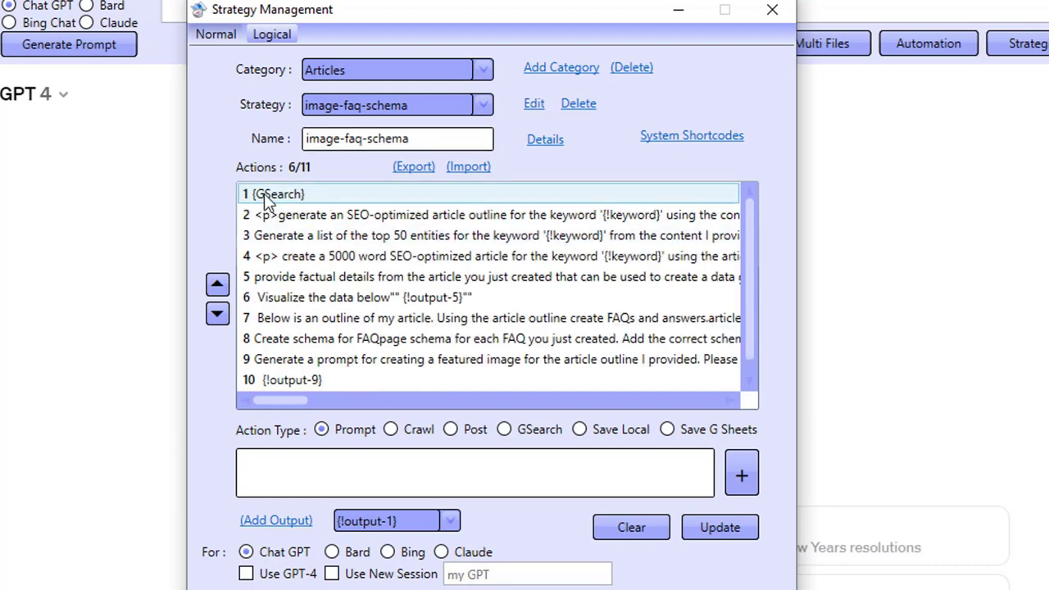
Step: Go through the Prompt, Crawl and GSearch action types and close strategy management without updating the strategy
{"action": "left_click", "coordinate": [322, 433]}
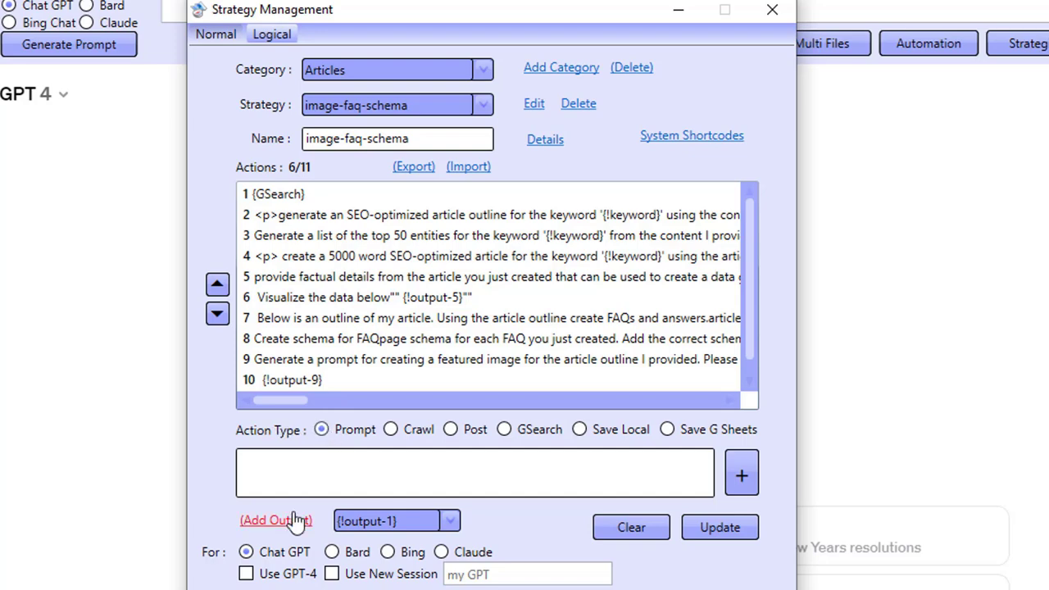
{"action": "left_click", "coordinate": [392, 429]}
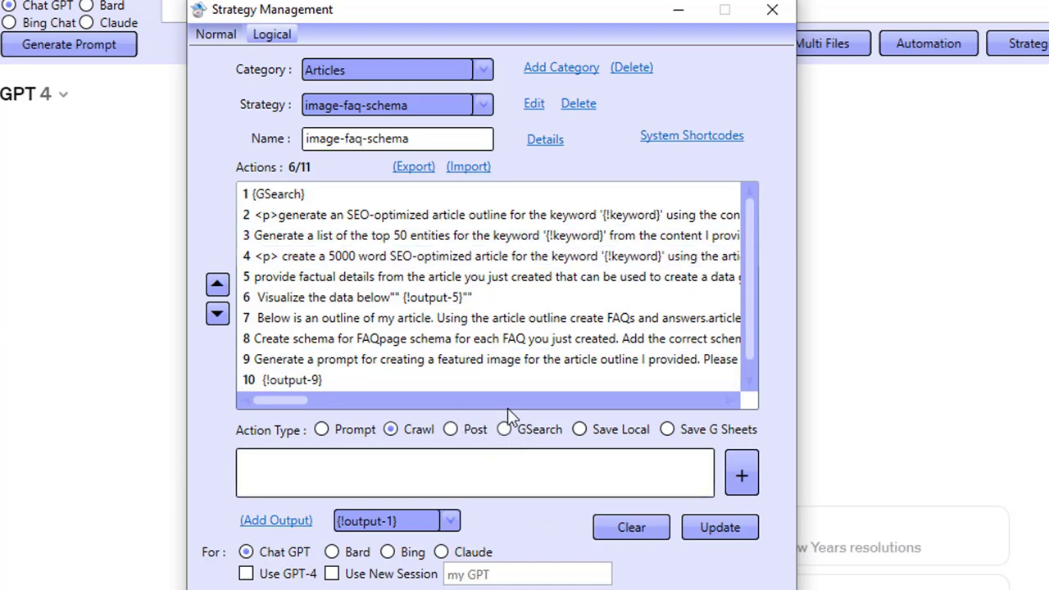
{"action": "left_click", "coordinate": [506, 430]}
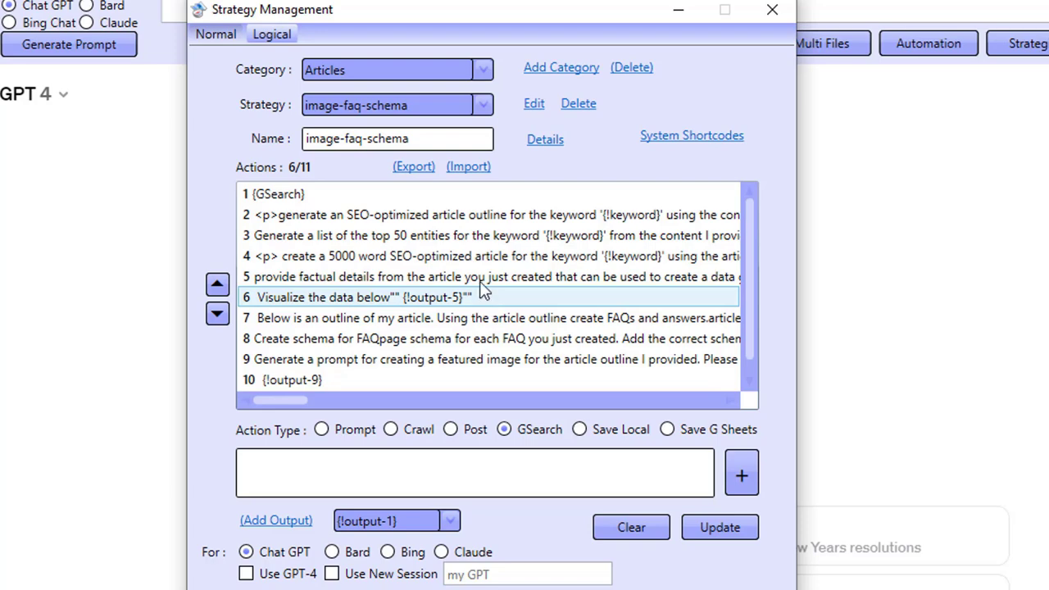
{"action": "left_click", "coordinate": [772, 9]}
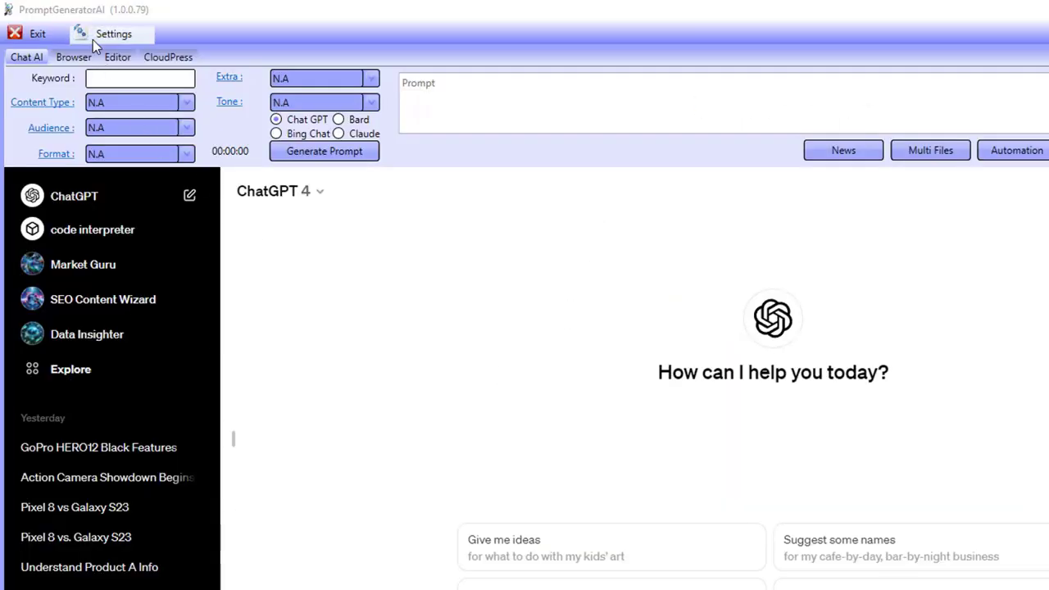
Step: Open the AI configuration's proxy settings and enable the proxy option for Chat GPT, Bard, Bing and Claude
{"action": "left_click", "coordinate": [93, 40]}
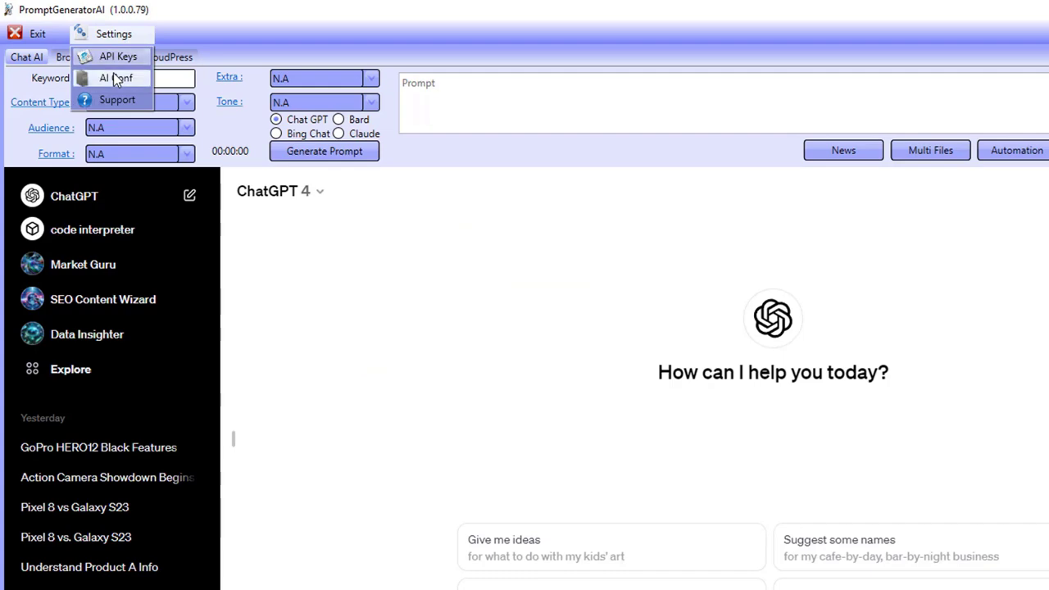
{"action": "left_click", "coordinate": [108, 72]}
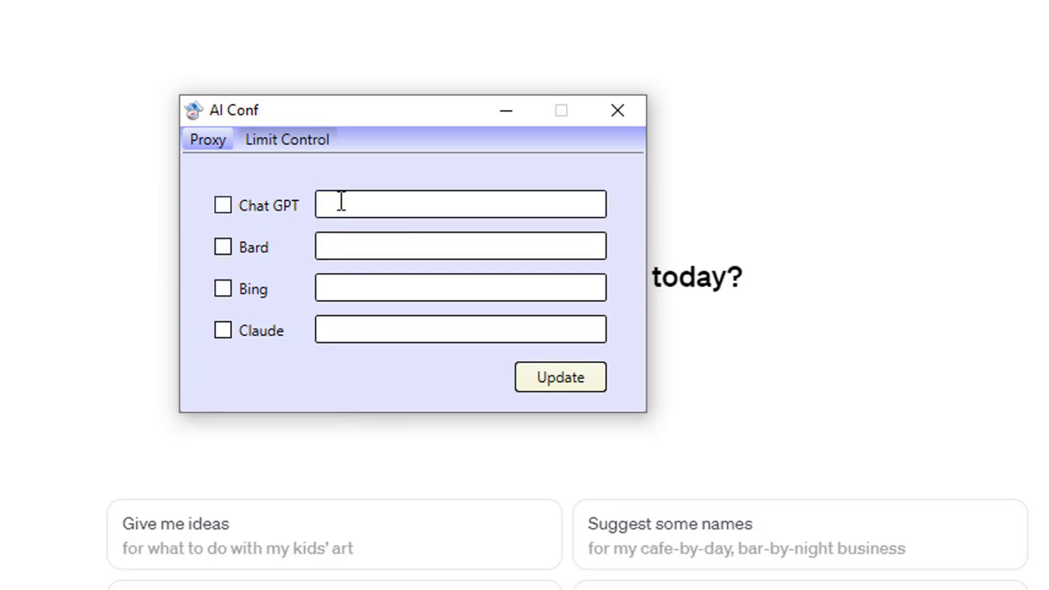
{"action": "left_click", "coordinate": [219, 208]}
{"action": "left_click", "coordinate": [327, 210]}
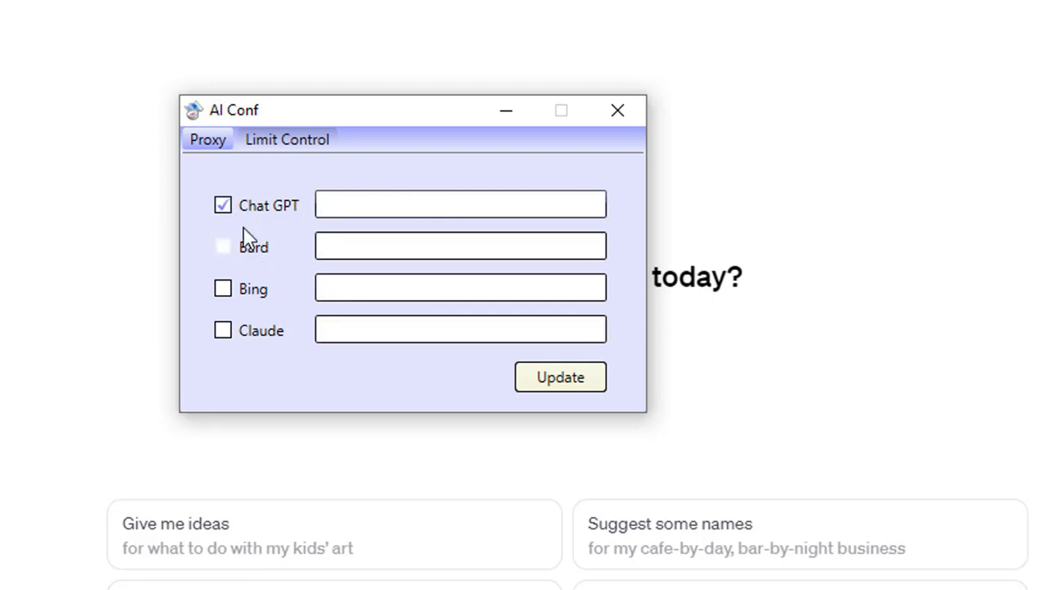
{"action": "left_click", "coordinate": [230, 256]}
{"action": "left_click", "coordinate": [221, 287]}
{"action": "left_click", "coordinate": [230, 337]}
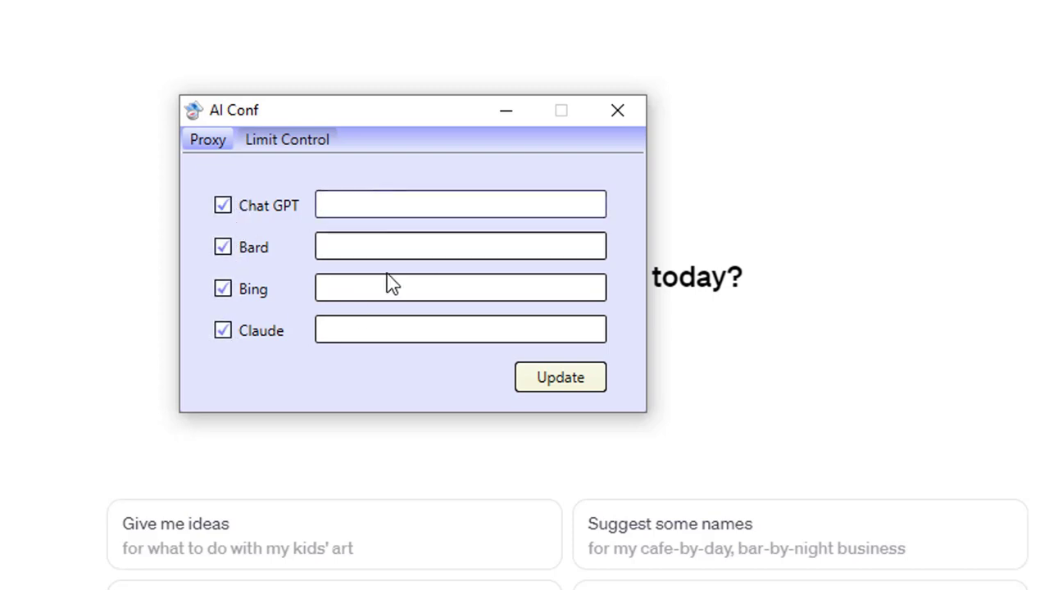
Step: Disable the proxy option for Claude, Bing, Bard and Chat GPT and close the AI configuration without updating
{"action": "left_click", "coordinate": [228, 332]}
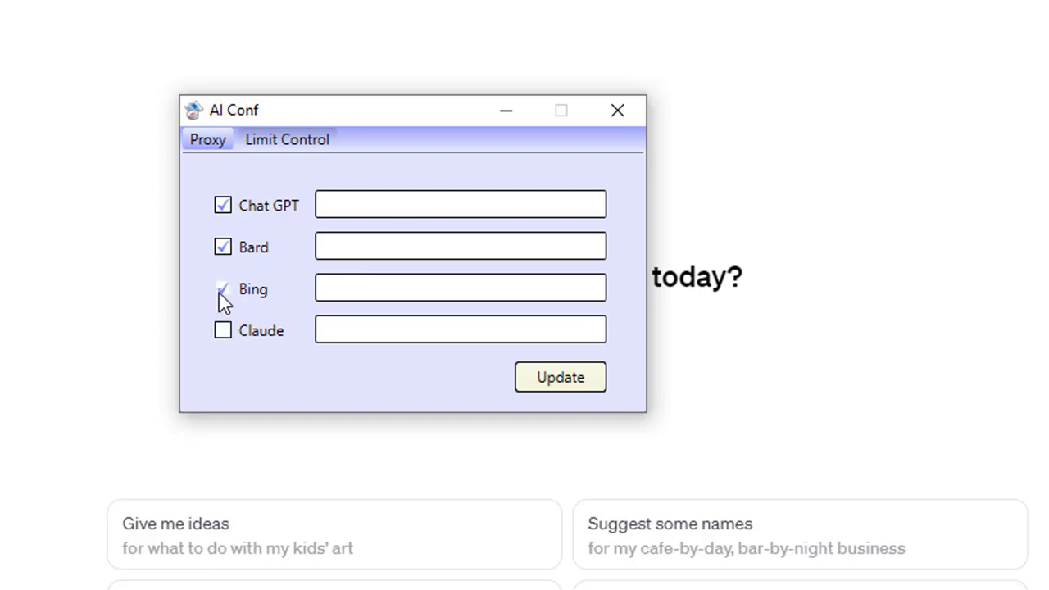
{"action": "left_click", "coordinate": [222, 254]}
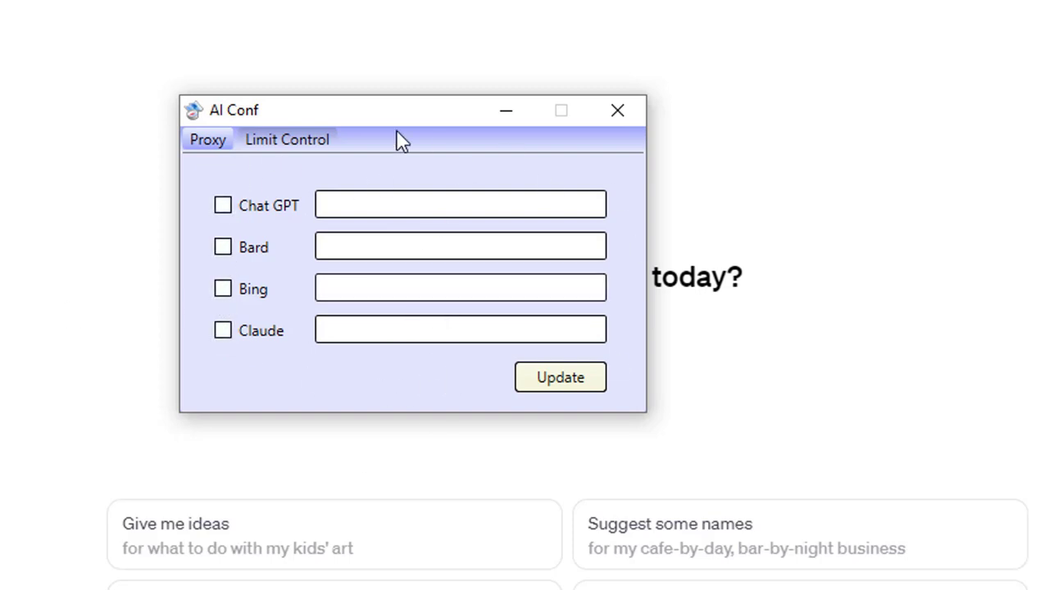
{"action": "left_click", "coordinate": [640, 115]}
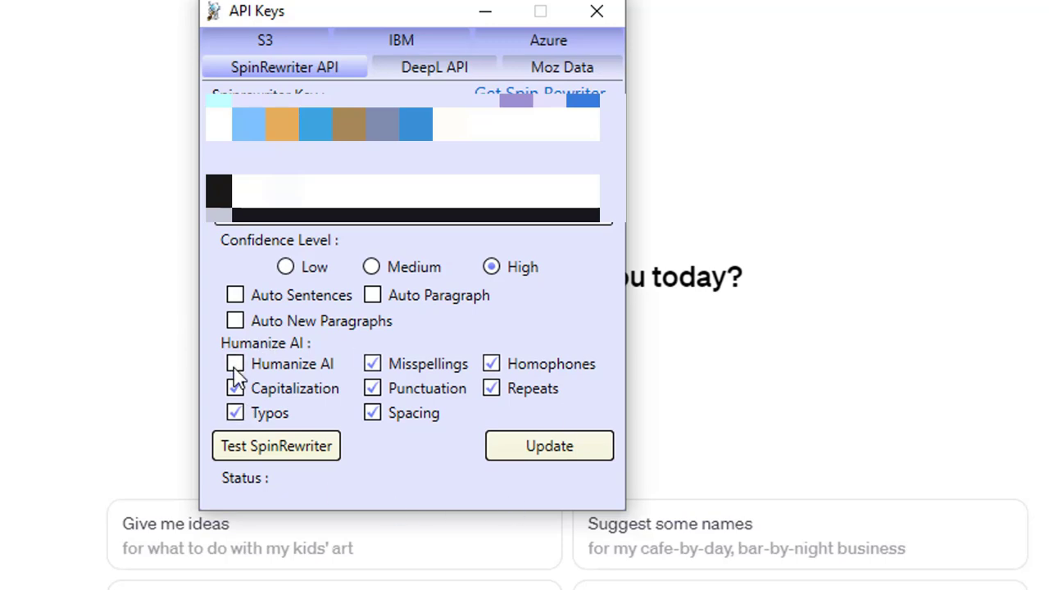
Step: Close the API keys settings, look over the Spin Articles options in the Editor and close them
{"action": "left_click", "coordinate": [601, 15]}
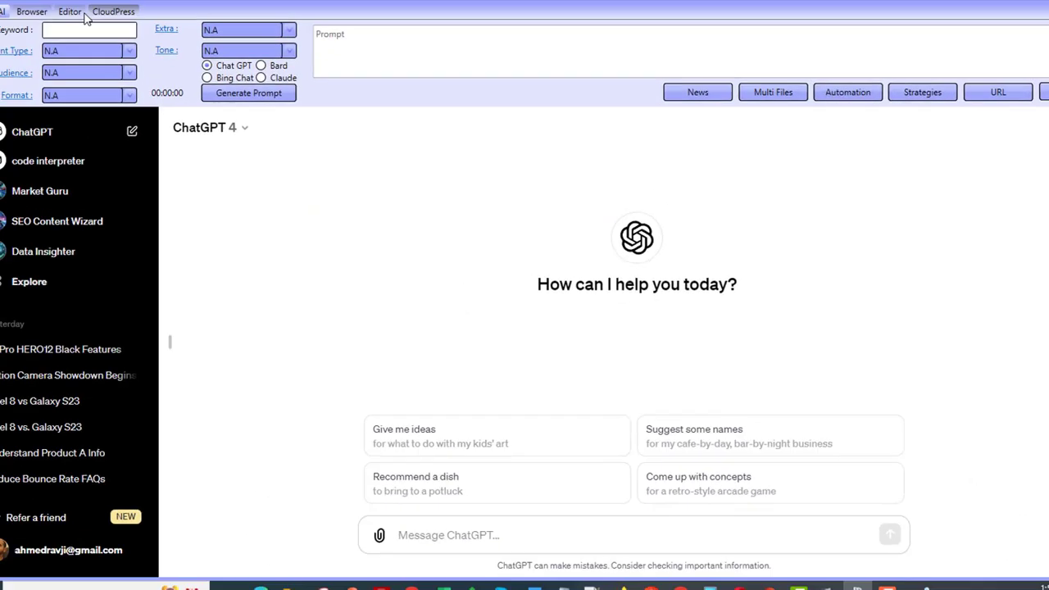
{"action": "left_click", "coordinate": [71, 12]}
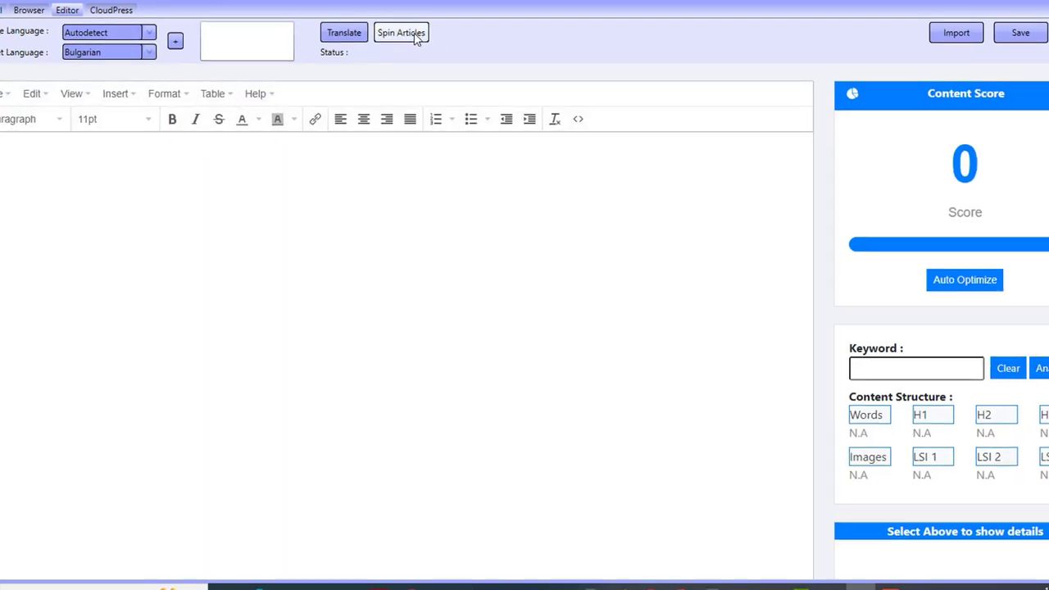
{"action": "left_click", "coordinate": [410, 36]}
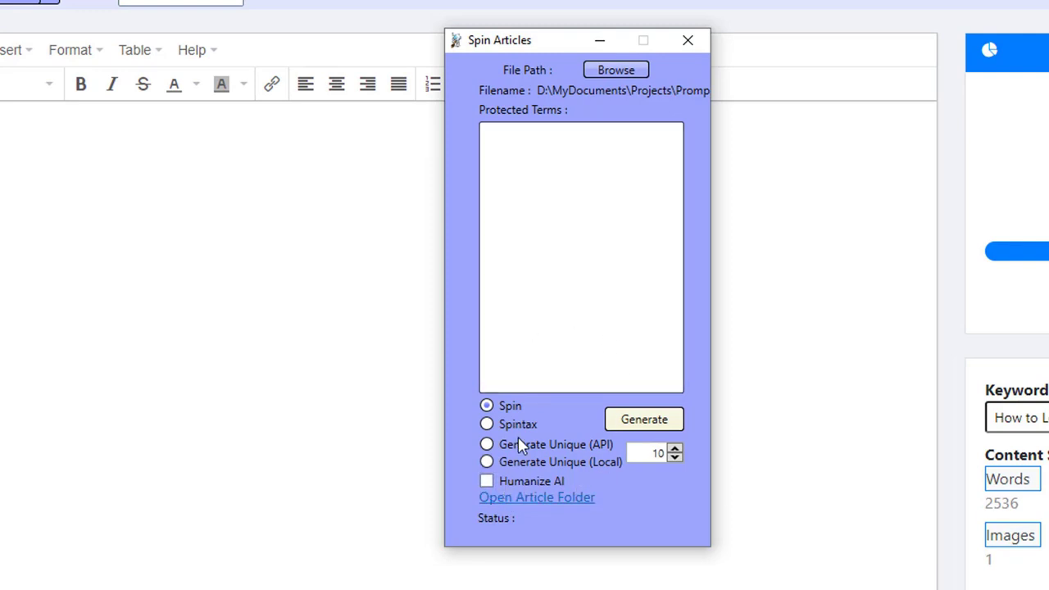
{"action": "left_click", "coordinate": [701, 47]}
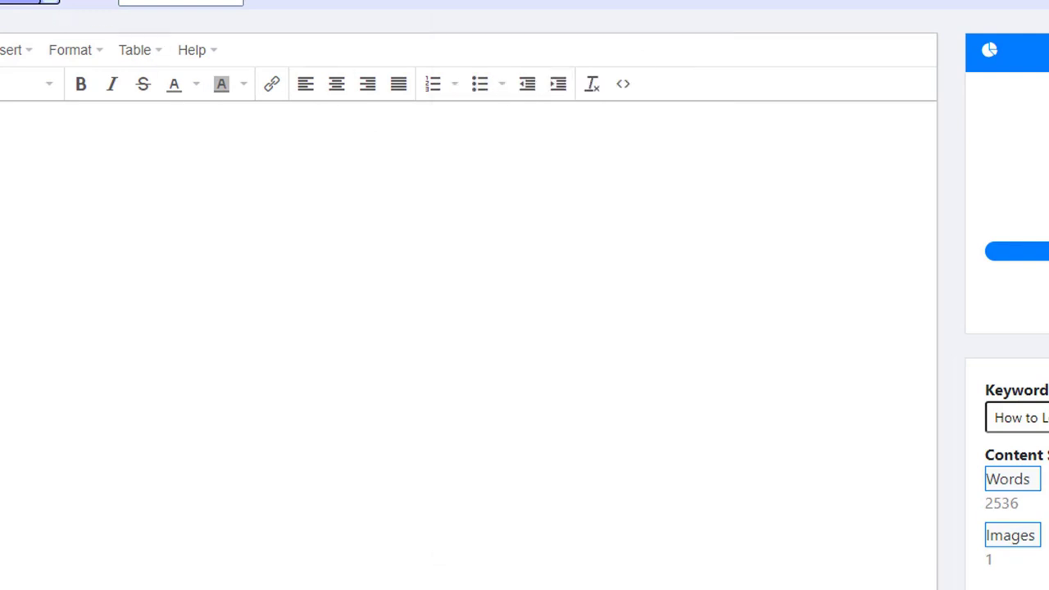
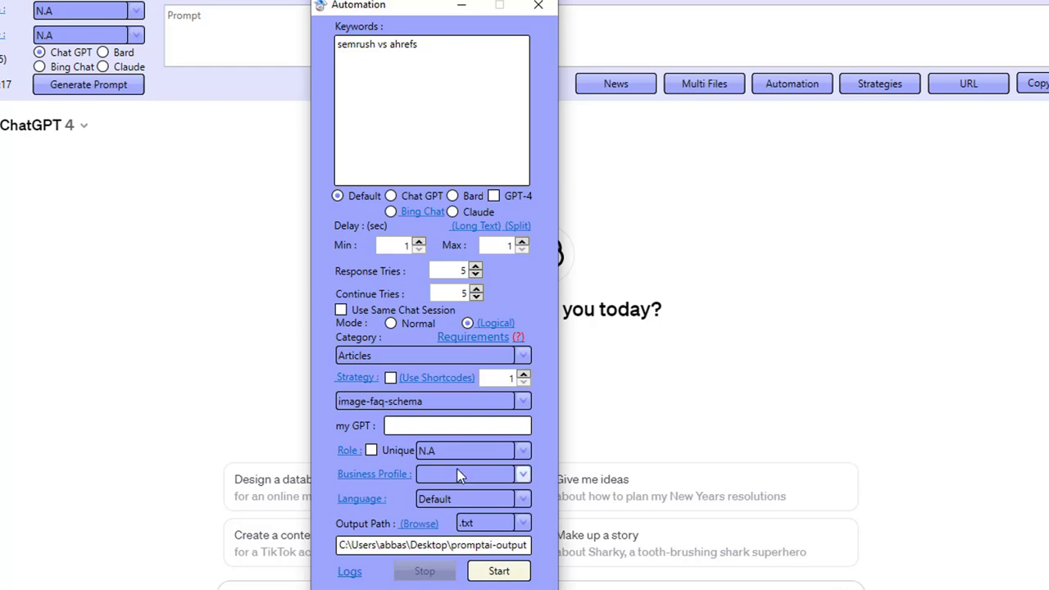
Step: Open the image-faq-schema strategy's prompt list from Automation and examine the article outline prompt with its {!ranking-data} placeholder
{"action": "left_click", "coordinate": [359, 378]}
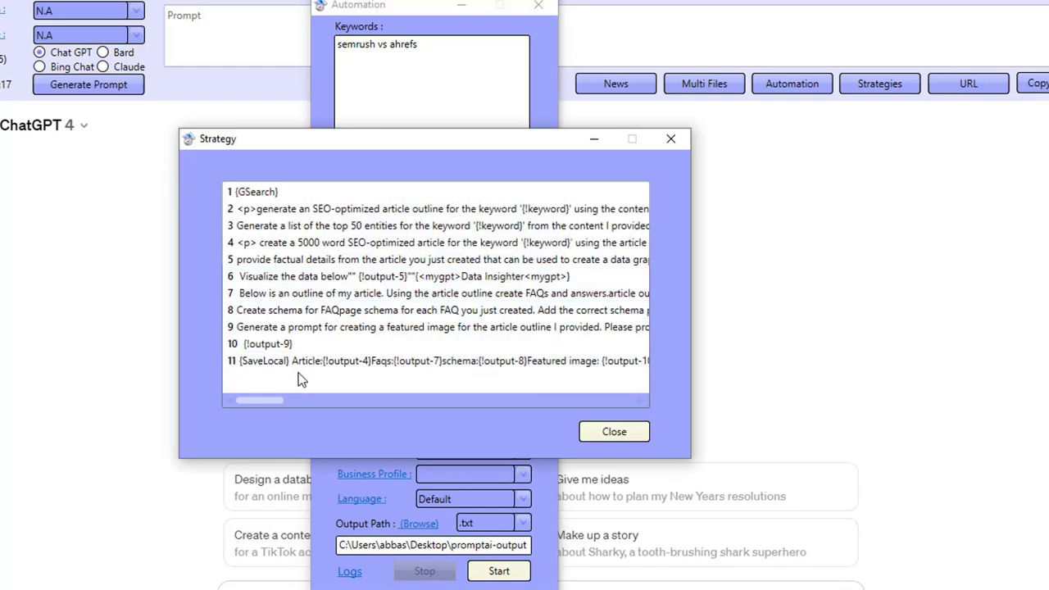
{"action": "double_click", "coordinate": [322, 210]}
{"action": "scroll", "coordinate": [358, 262], "scroll_direction": "down", "scroll_amount": 1}
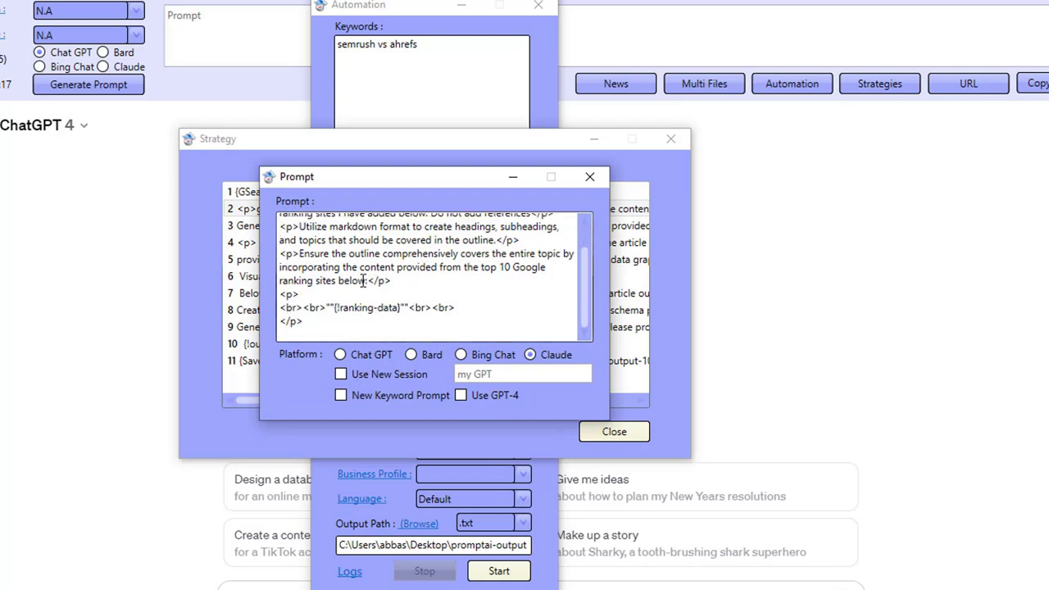
{"action": "scroll", "coordinate": [366, 291], "scroll_direction": "up", "scroll_amount": 1}
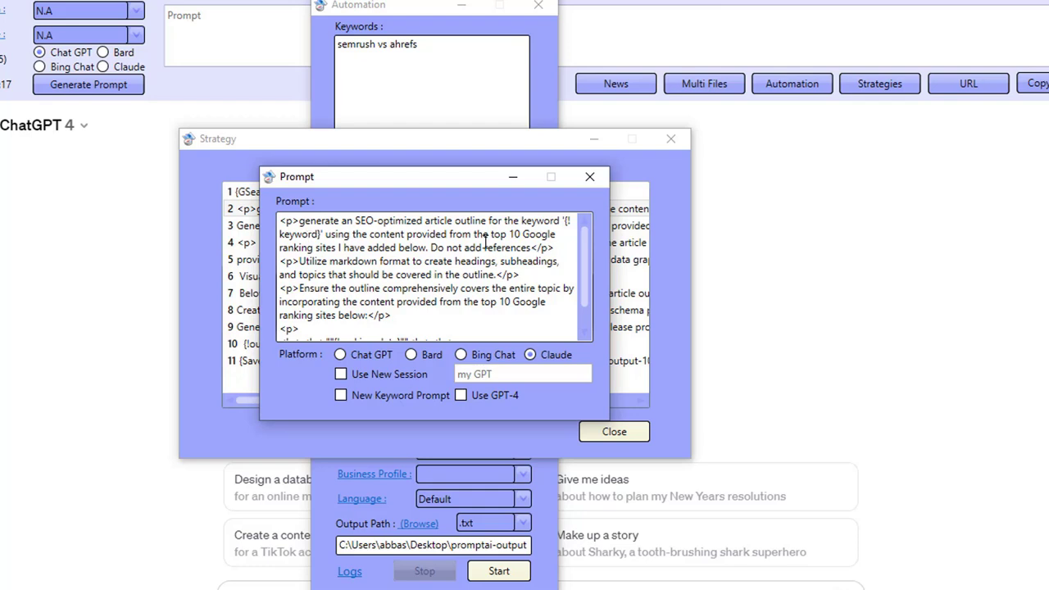
{"action": "scroll", "coordinate": [507, 296], "scroll_direction": "down", "scroll_amount": 1}
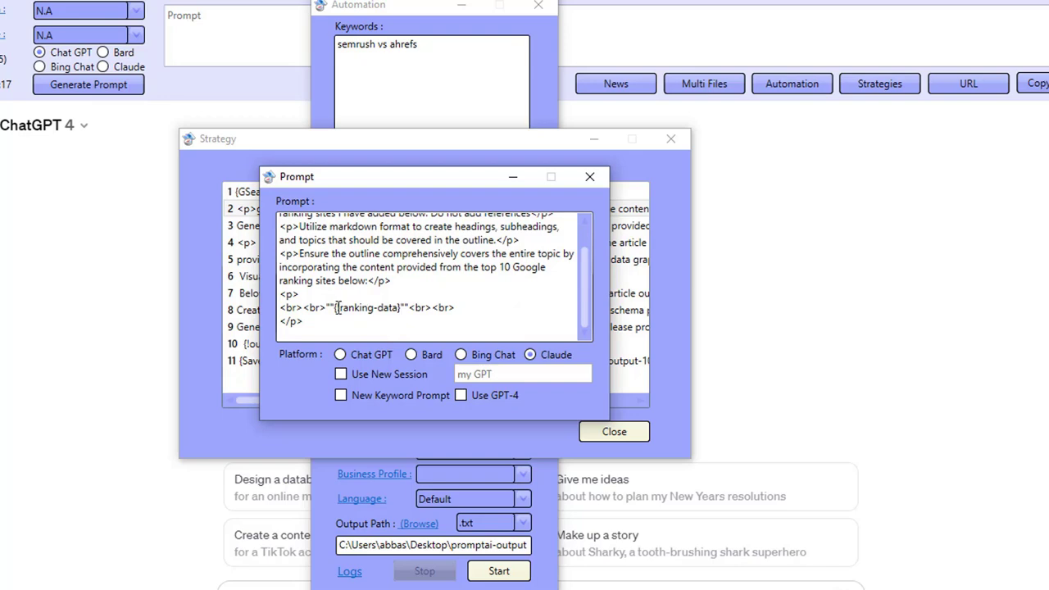
{"action": "left_click_drag", "start_coordinate": [337, 307], "coordinate": [416, 305]}
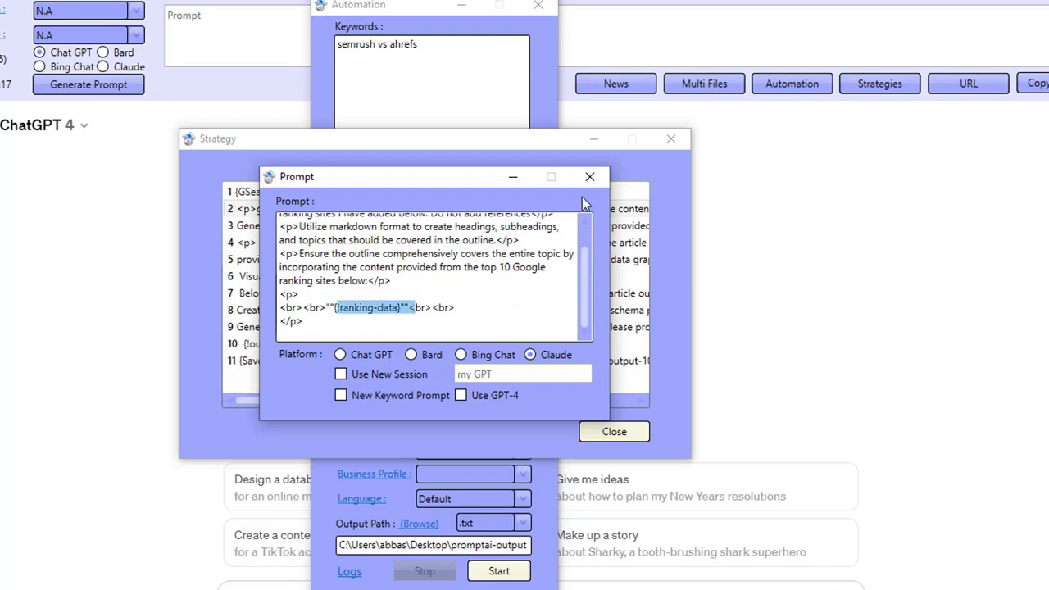
{"action": "left_click", "coordinate": [590, 177]}
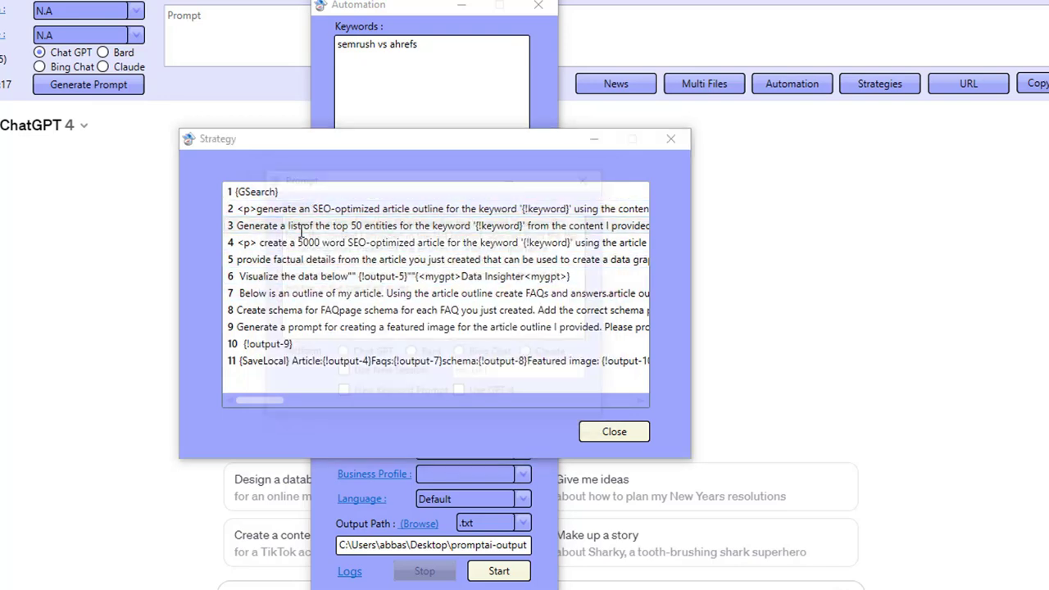
Step: Examine the top 50 entities prompt and the 5000 word article prompt, including its {!lsi} and {!output-3} placeholders
{"action": "double_click", "coordinate": [301, 226]}
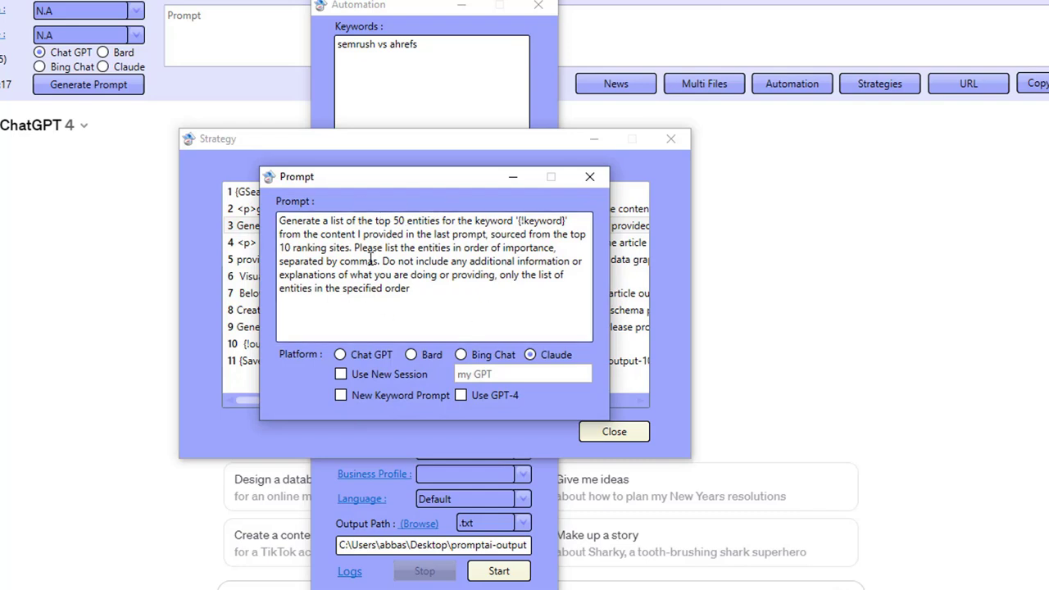
{"action": "left_click", "coordinate": [589, 177]}
{"action": "double_click", "coordinate": [354, 243]}
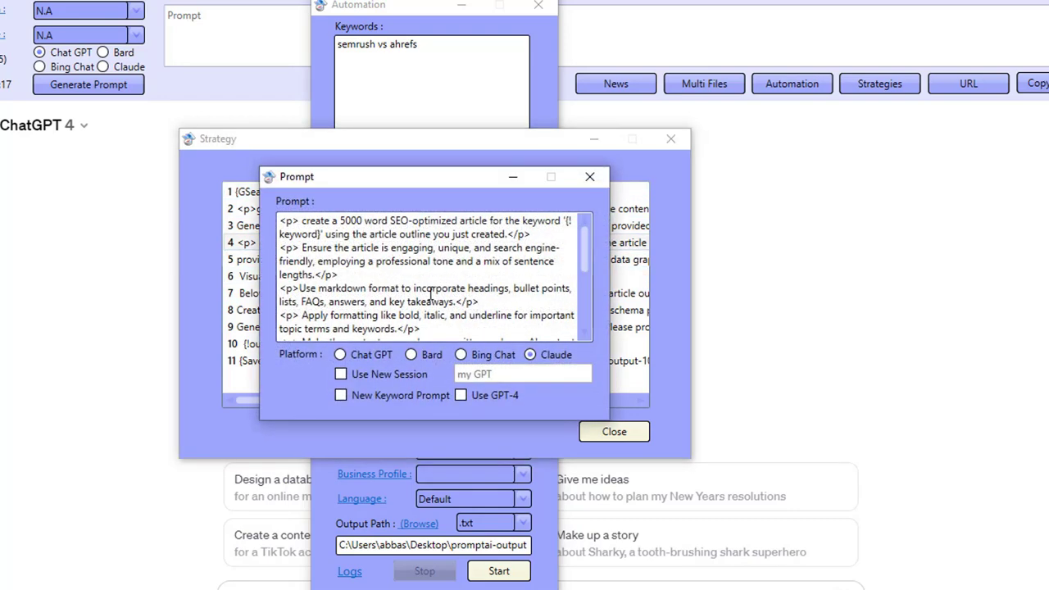
{"action": "scroll", "coordinate": [476, 287], "scroll_direction": "down", "scroll_amount": 8}
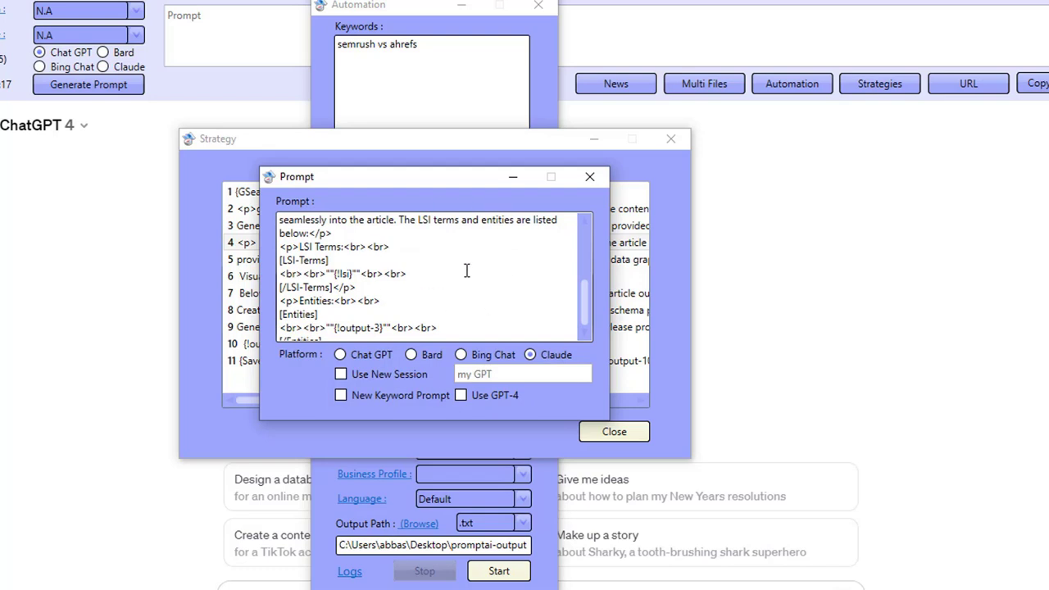
{"action": "left_click_drag", "start_coordinate": [355, 273], "coordinate": [336, 272]}
{"action": "left_click_drag", "start_coordinate": [348, 325], "coordinate": [375, 327]}
{"action": "scroll", "coordinate": [394, 300], "scroll_direction": "down", "scroll_amount": 1}
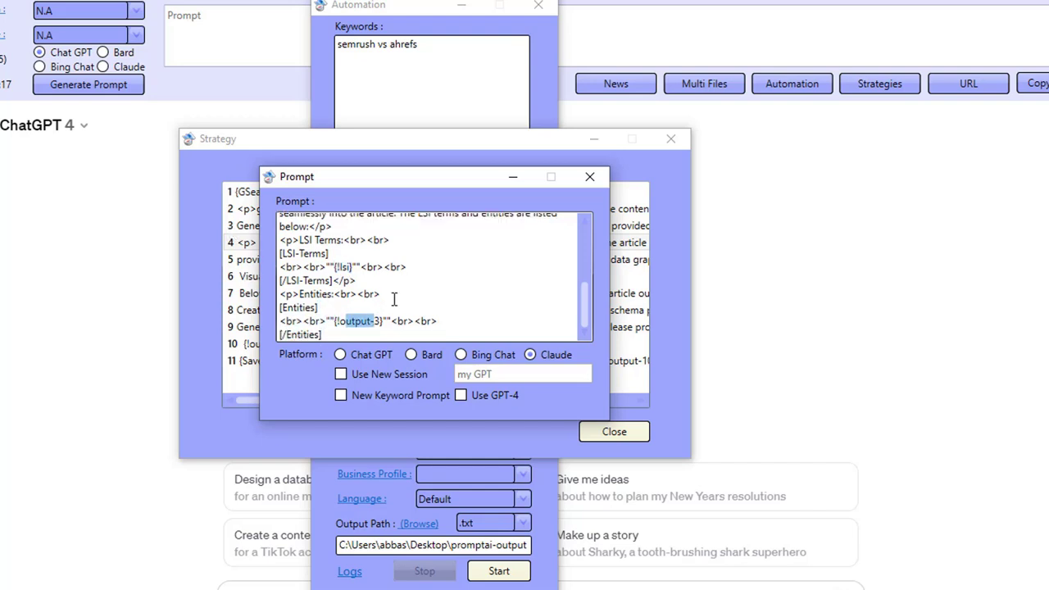
{"action": "left_click", "coordinate": [596, 179]}
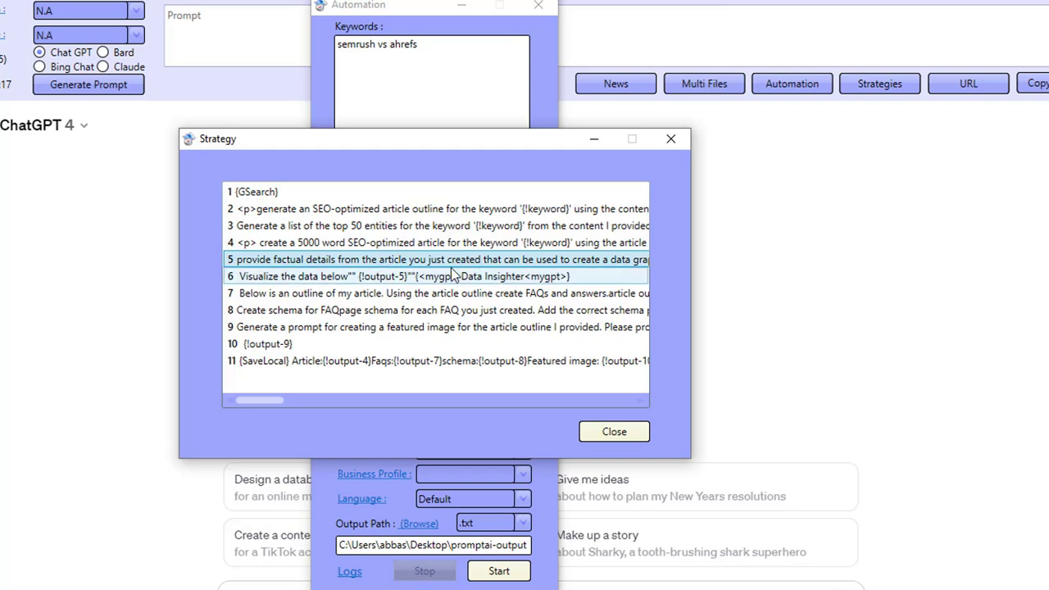
Step: Review the strategy's data visualization, FAQ and featured image prompts with their platform settings, and close the strategy's prompt list
{"action": "double_click", "coordinate": [272, 279]}
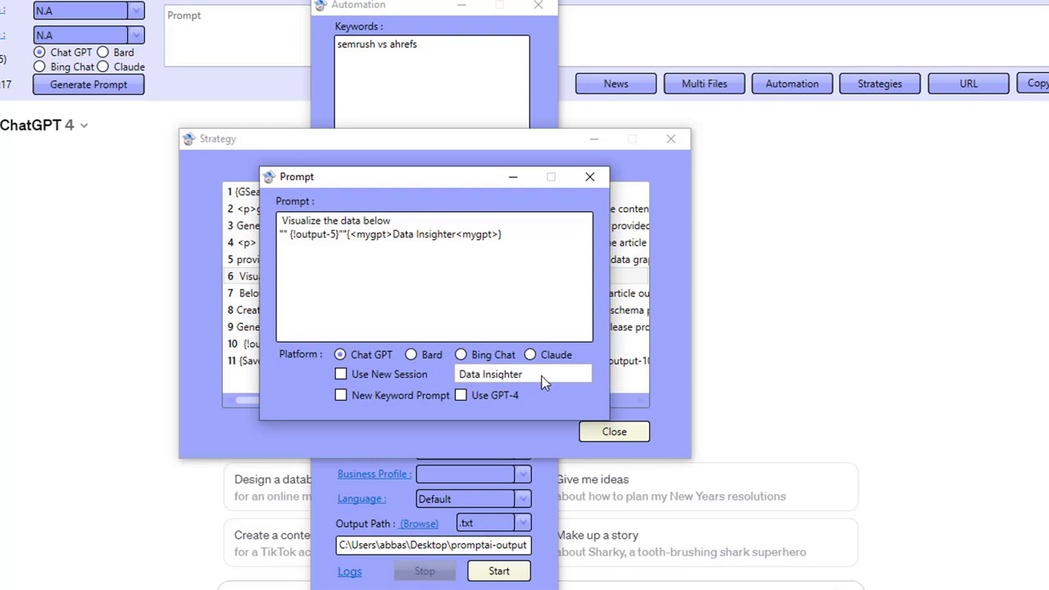
{"action": "left_click", "coordinate": [580, 180]}
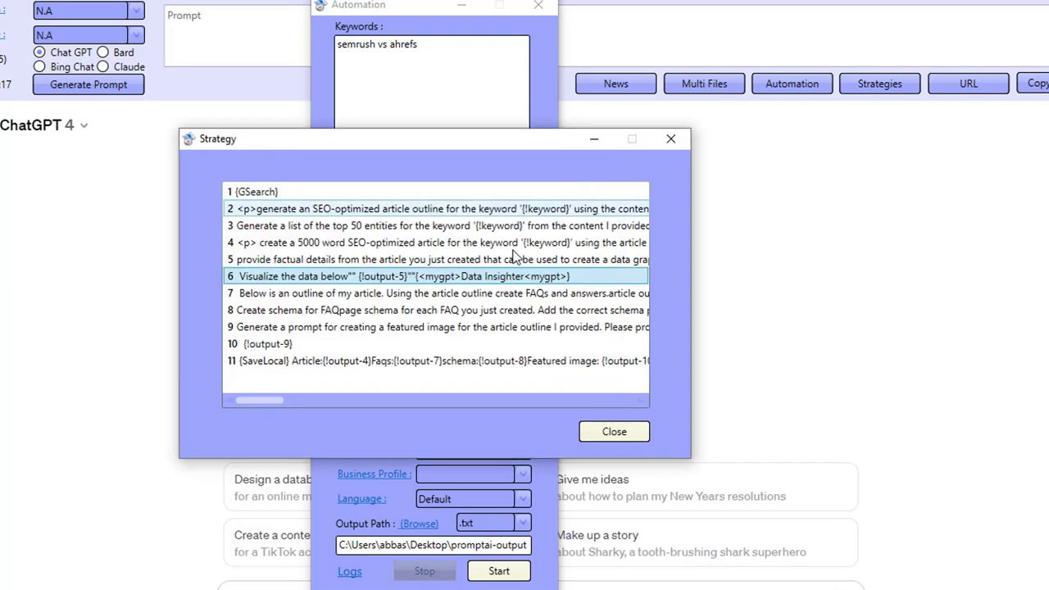
{"action": "left_click", "coordinate": [276, 297]}
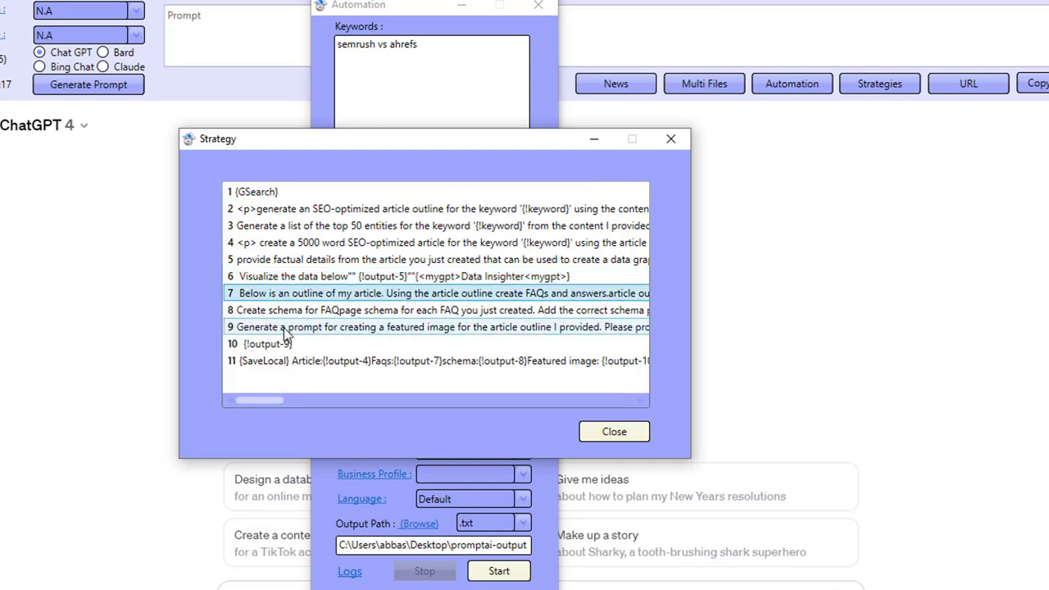
{"action": "left_click", "coordinate": [285, 329]}
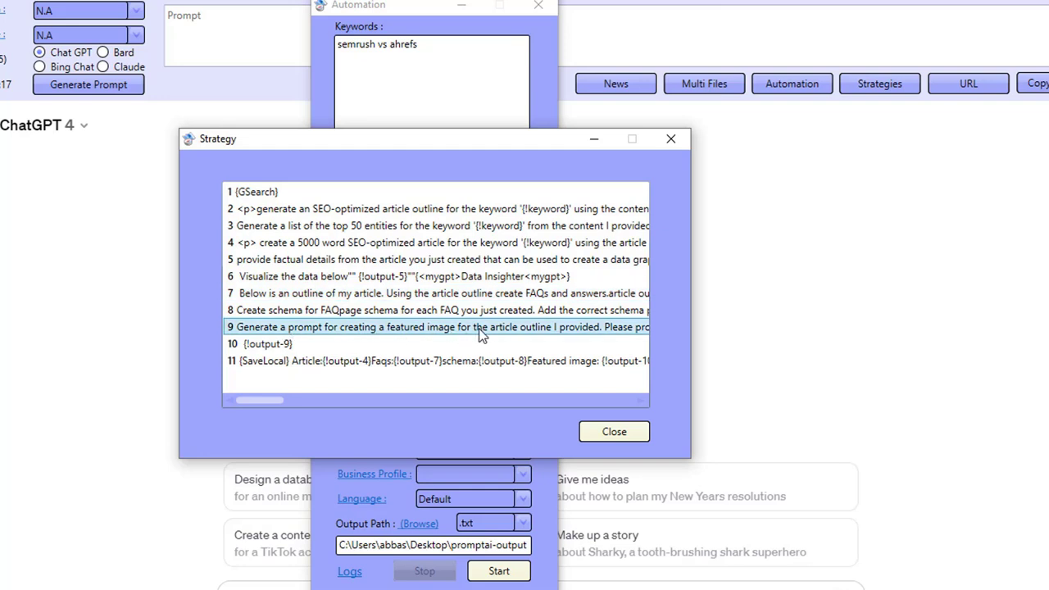
{"action": "double_click", "coordinate": [302, 347]}
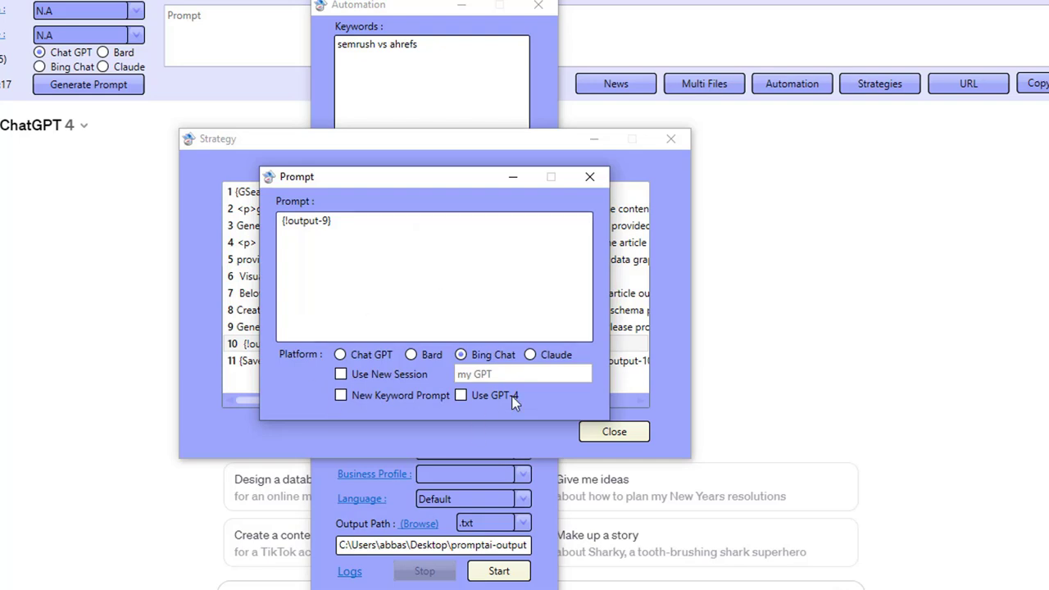
{"action": "left_click", "coordinate": [587, 179]}
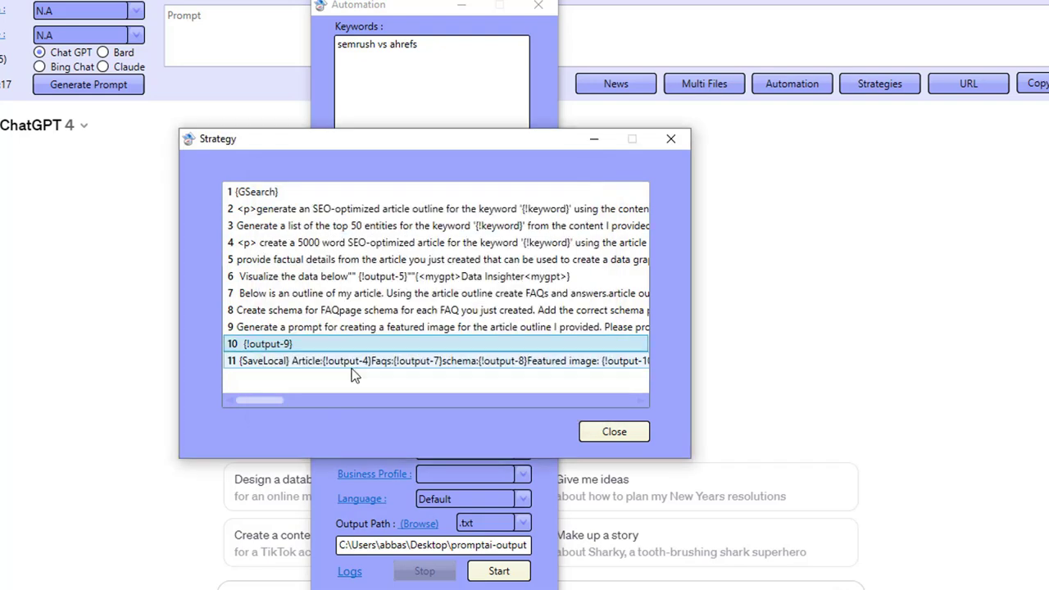
{"action": "left_click", "coordinate": [669, 140]}
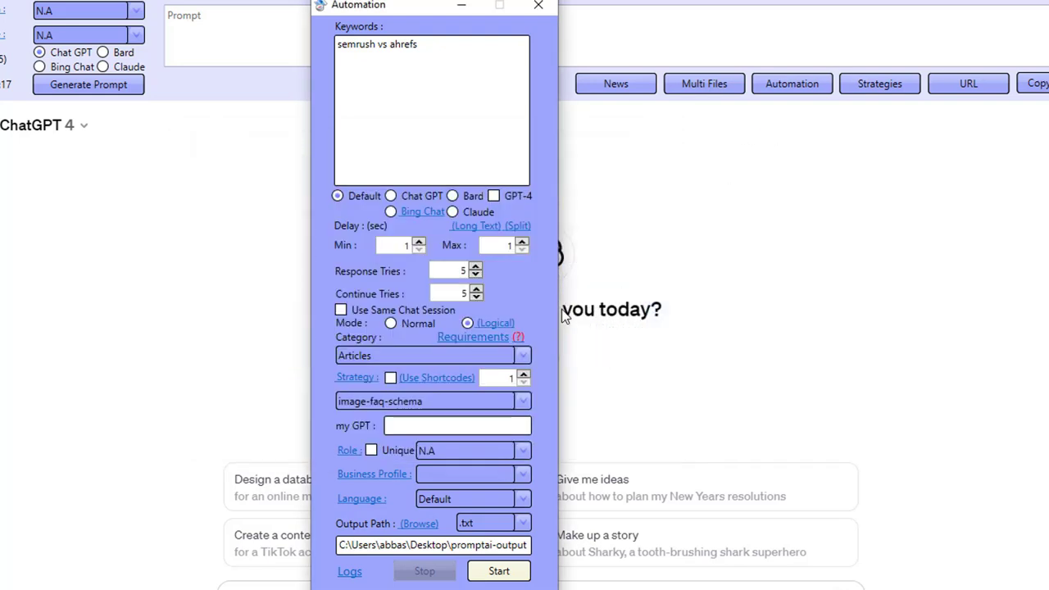
Step: Replace the automation keyword with "how to reduce bounce rate" and start the automation
{"action": "left_click_drag", "start_coordinate": [456, 39], "coordinate": [305, 40]}
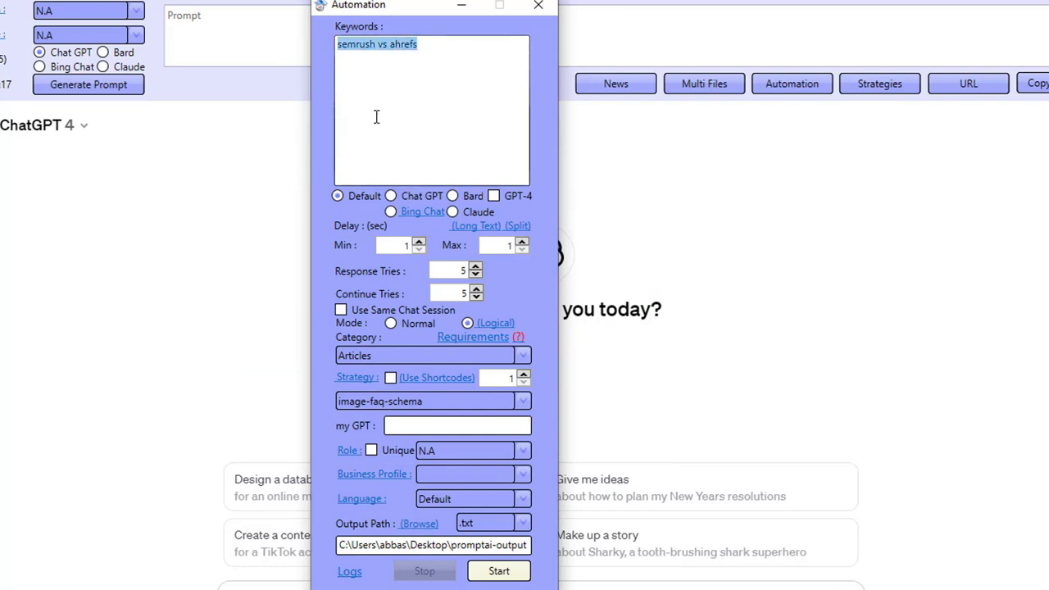
{"action": "type", "text": "how to reduce bounce rate"}
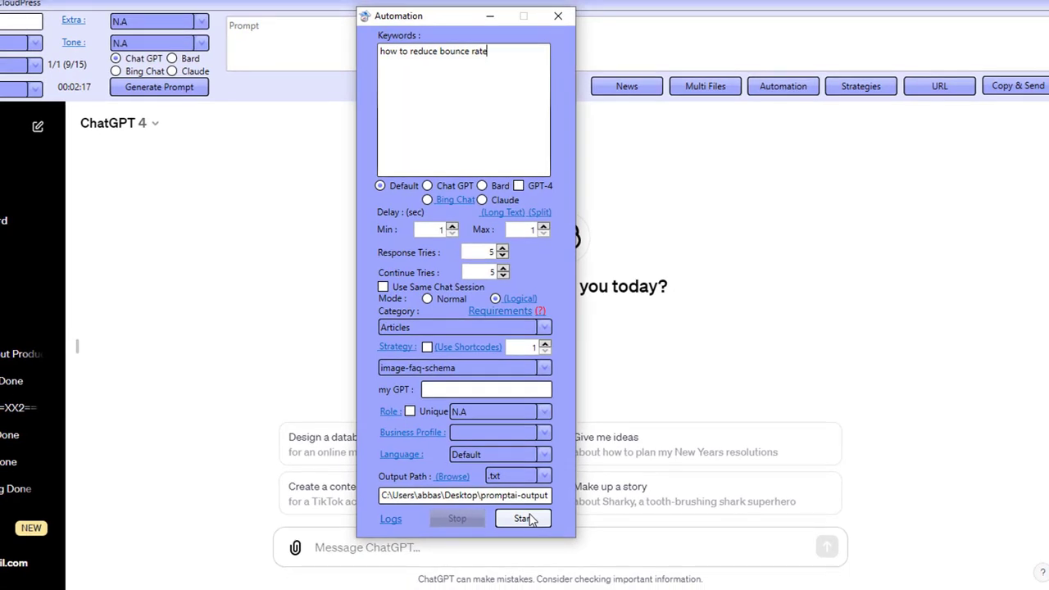
{"action": "left_click", "coordinate": [523, 519]}
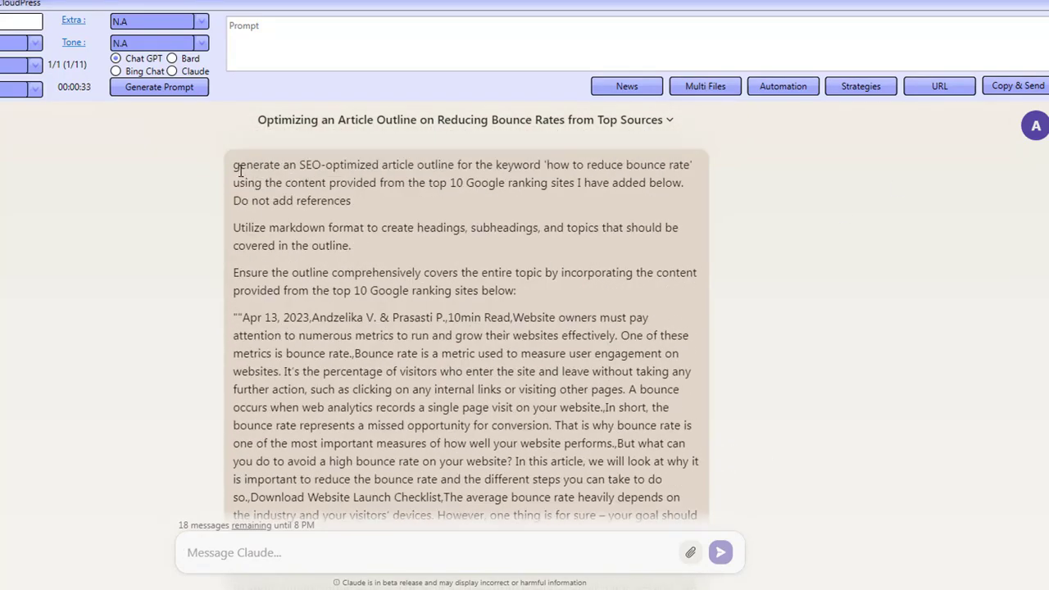
Step: Read through the article outline prompt sent to Claude, including the content inserted from the top 10 Google ranking sites
{"action": "left_click_drag", "start_coordinate": [238, 165], "coordinate": [475, 165]}
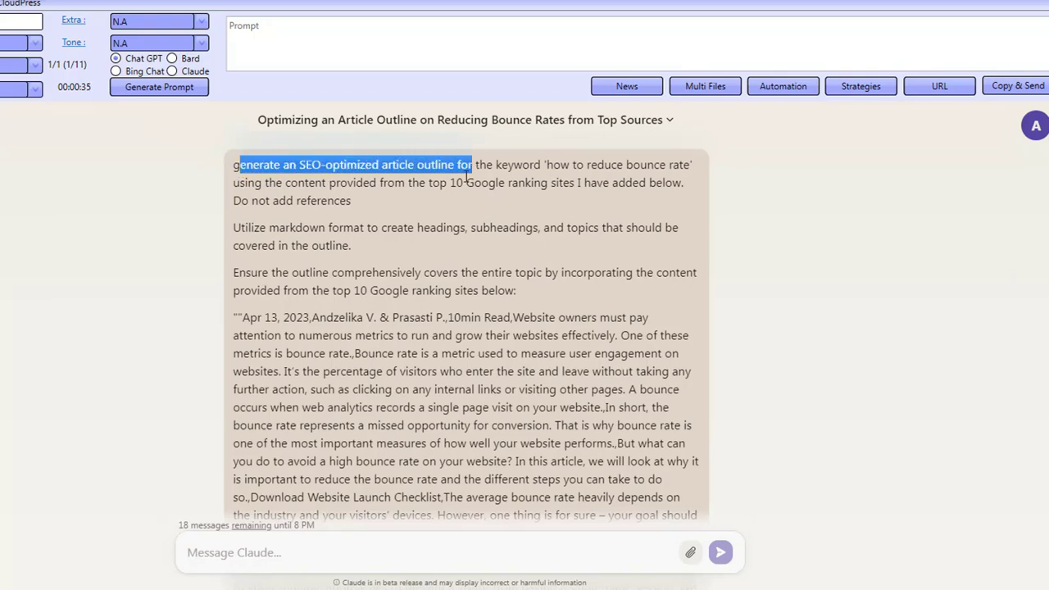
{"action": "left_click_drag", "start_coordinate": [245, 290], "coordinate": [428, 290]}
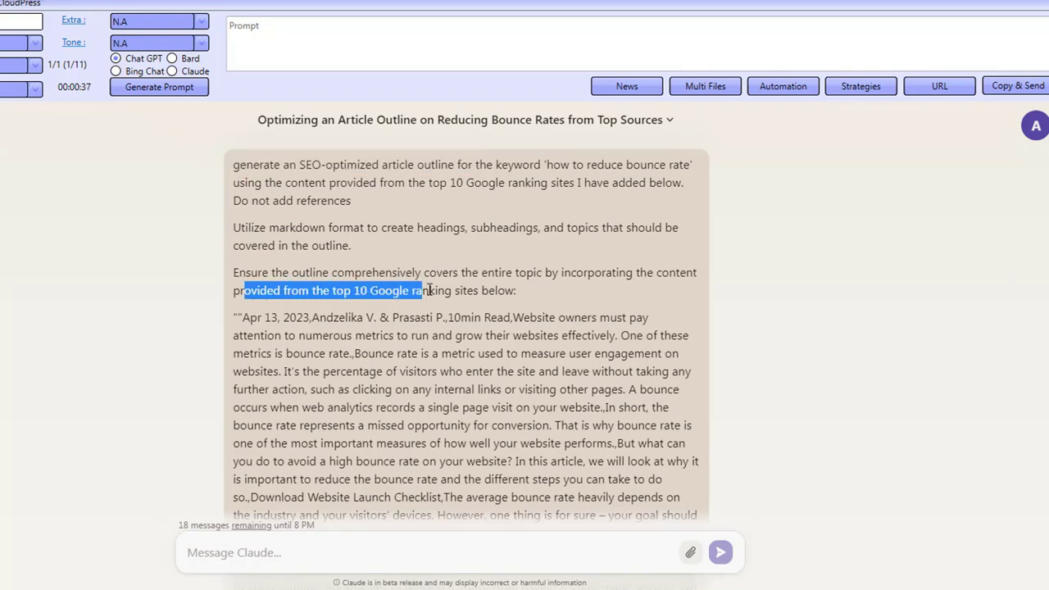
{"action": "left_click", "coordinate": [428, 290]}
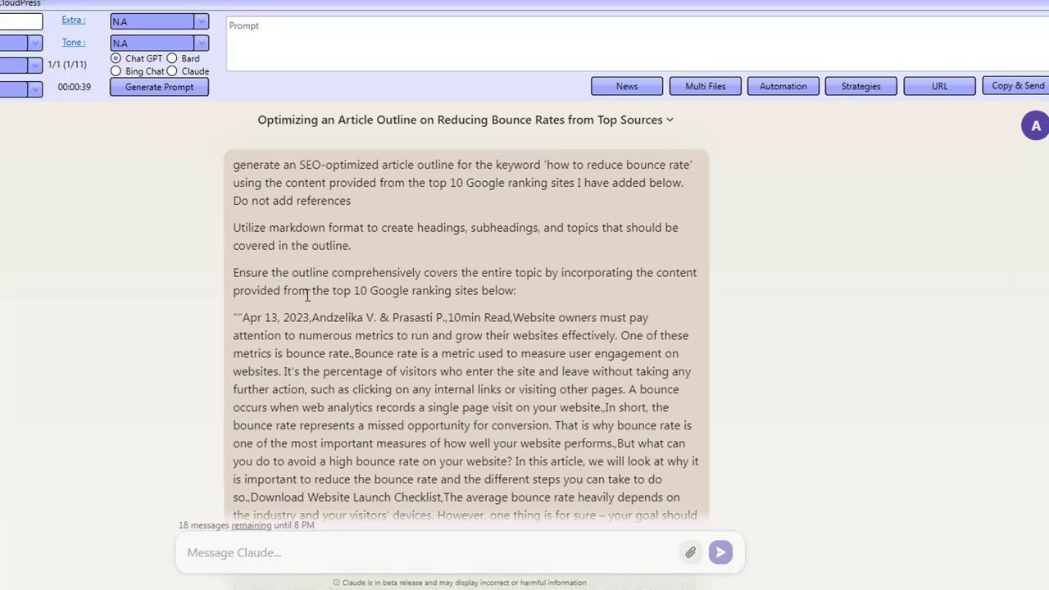
{"action": "left_click_drag", "start_coordinate": [305, 290], "coordinate": [524, 304]}
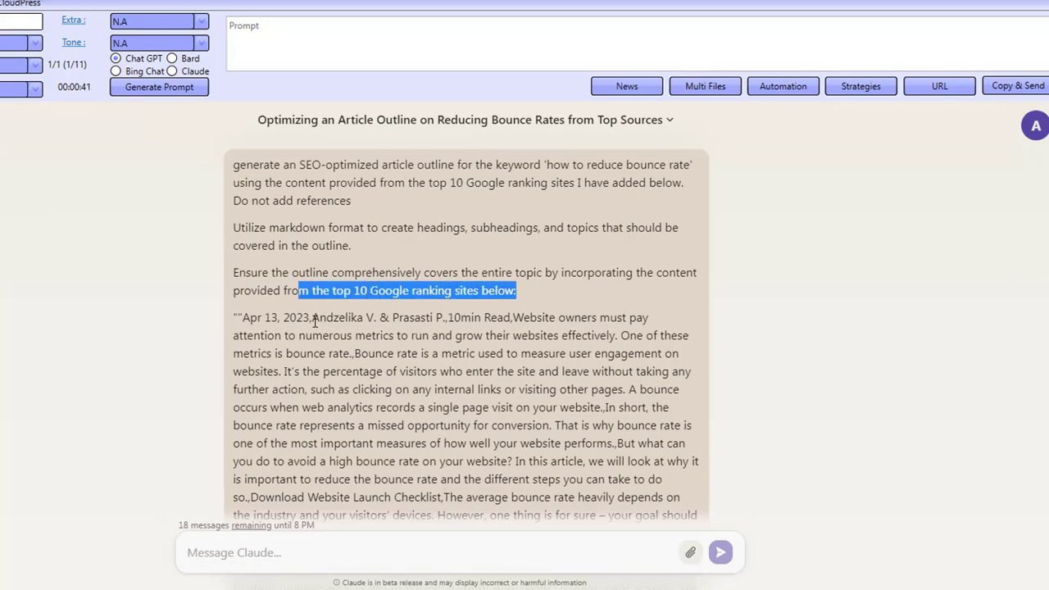
{"action": "left_click", "coordinate": [275, 316]}
{"action": "left_click_drag", "start_coordinate": [276, 316], "coordinate": [354, 410]}
{"action": "scroll", "coordinate": [361, 443], "scroll_direction": "down", "scroll_amount": 10}
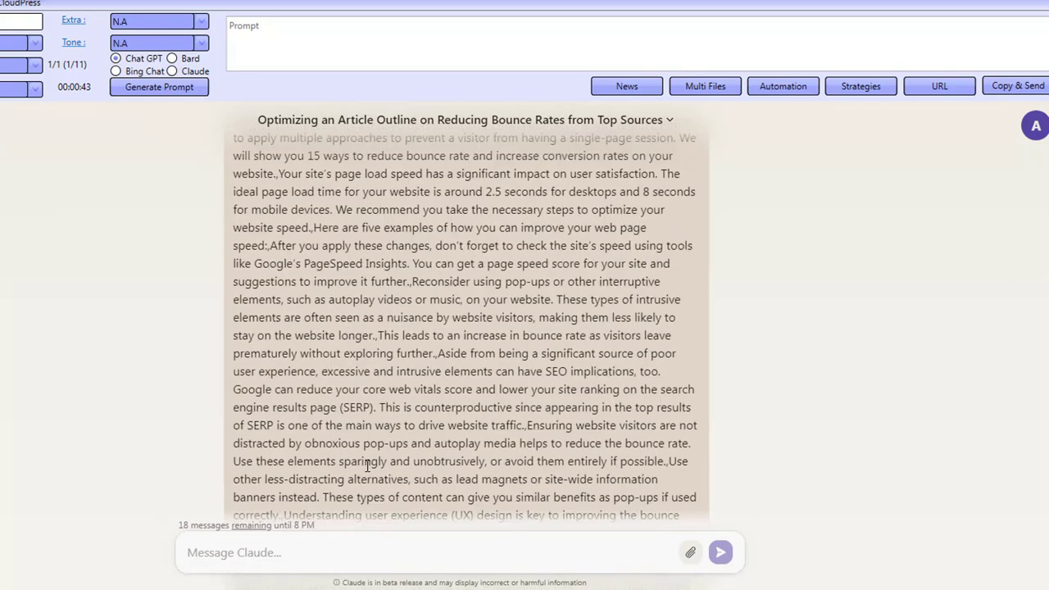
{"action": "scroll", "coordinate": [376, 474], "scroll_direction": "down", "scroll_amount": 5}
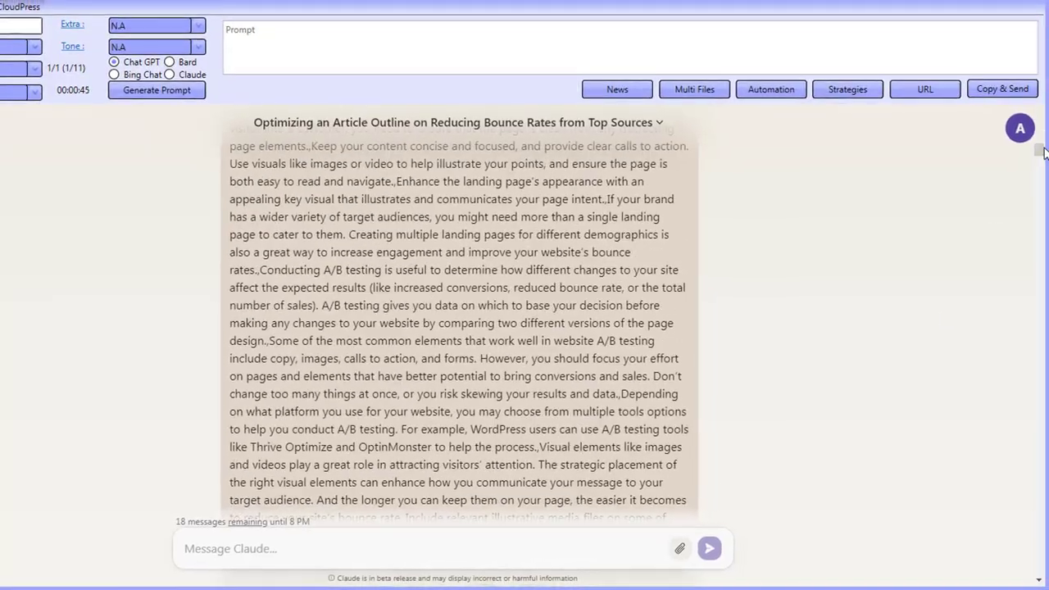
Step: Examine the top 50 entities prompt sent to Claude, including its reference to content from the top 10 ranking sites
{"action": "left_click_drag", "start_coordinate": [1039, 160], "coordinate": [1038, 573]}
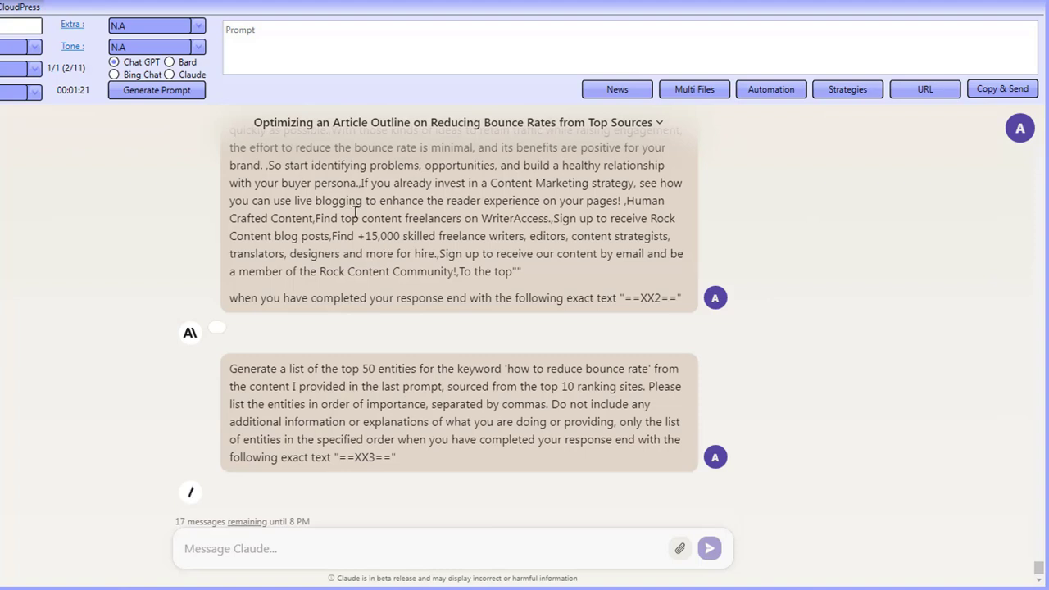
{"action": "left_click_drag", "start_coordinate": [519, 388], "coordinate": [629, 386]}
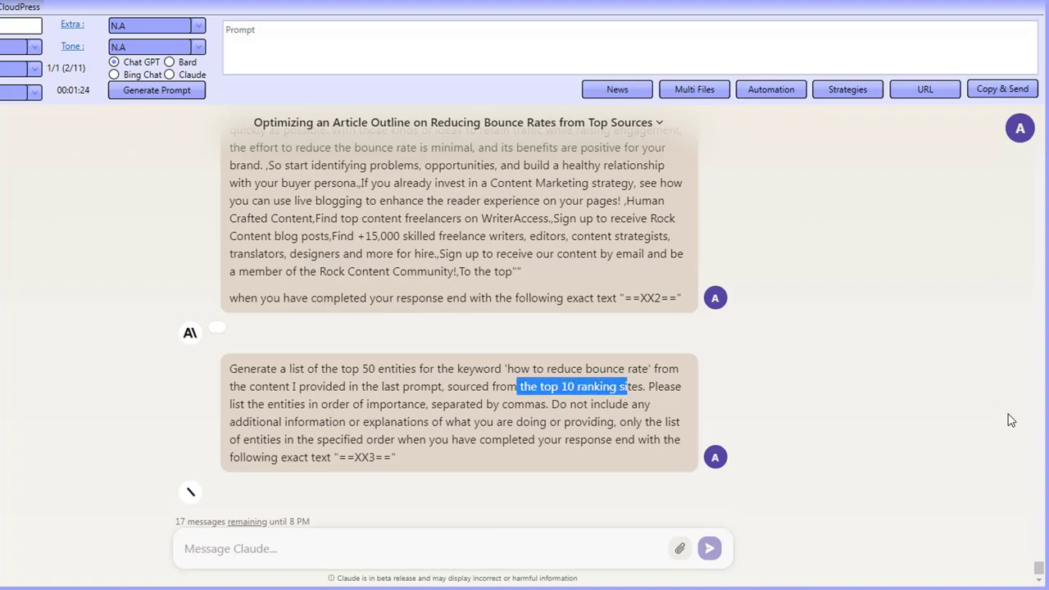
{"action": "left_click", "coordinate": [966, 413]}
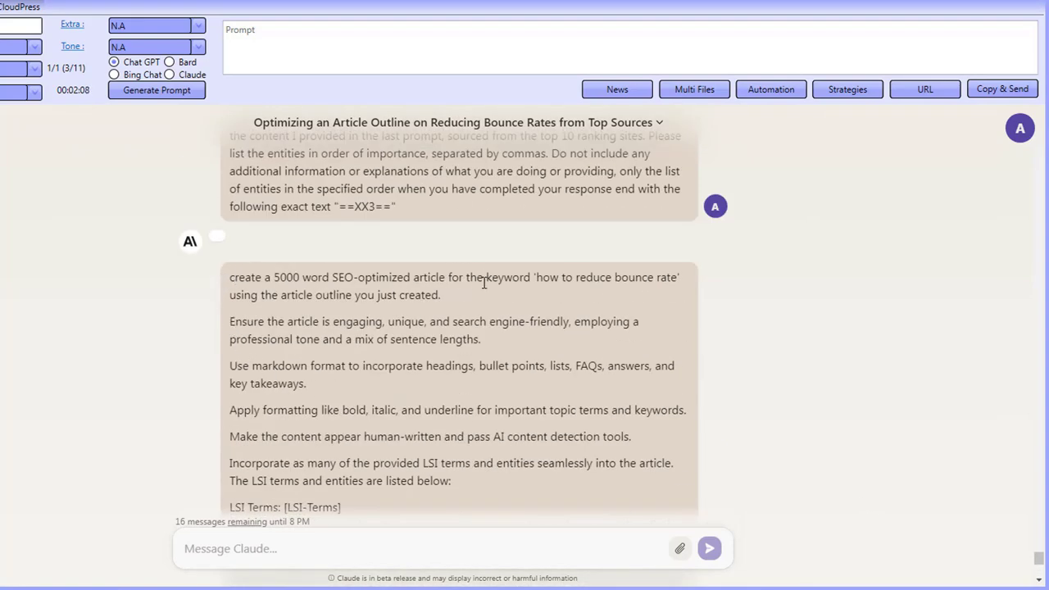
Step: Read the 5000 word article prompt's instructions on outline use, tone, markdown format and text formatting
{"action": "double_click", "coordinate": [287, 277]}
{"action": "left_click", "coordinate": [288, 279]}
{"action": "left_click_drag", "start_coordinate": [273, 279], "coordinate": [444, 297]}
{"action": "left_click", "coordinate": [443, 296]}
{"action": "left_click_drag", "start_coordinate": [274, 410], "coordinate": [365, 410]}
{"action": "left_click", "coordinate": [368, 436]}
{"action": "scroll", "coordinate": [369, 439], "scroll_direction": "down", "scroll_amount": 1}
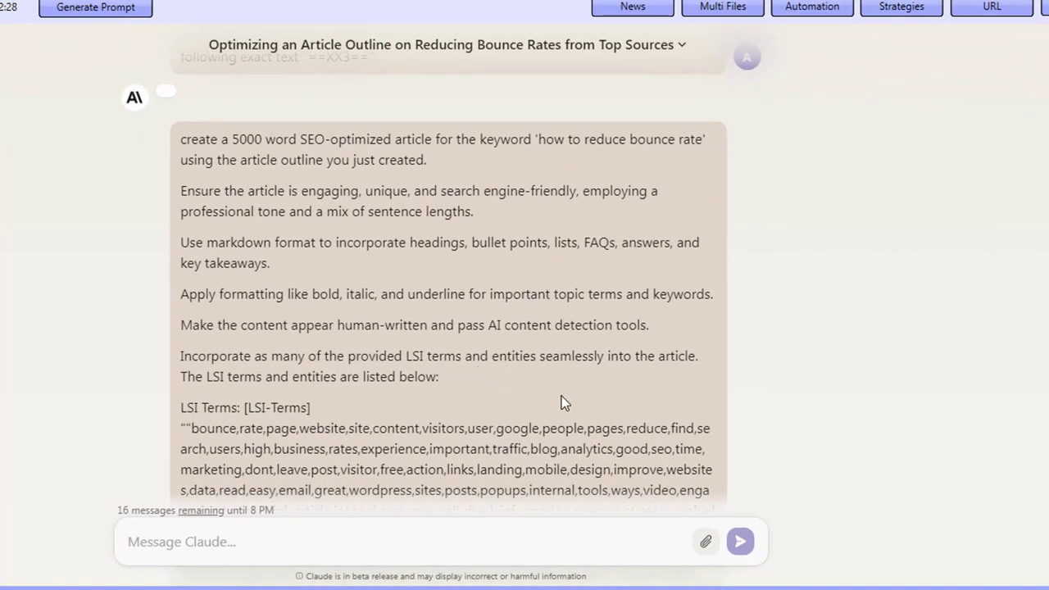
{"action": "scroll", "coordinate": [562, 396], "scroll_direction": "down", "scroll_amount": 1}
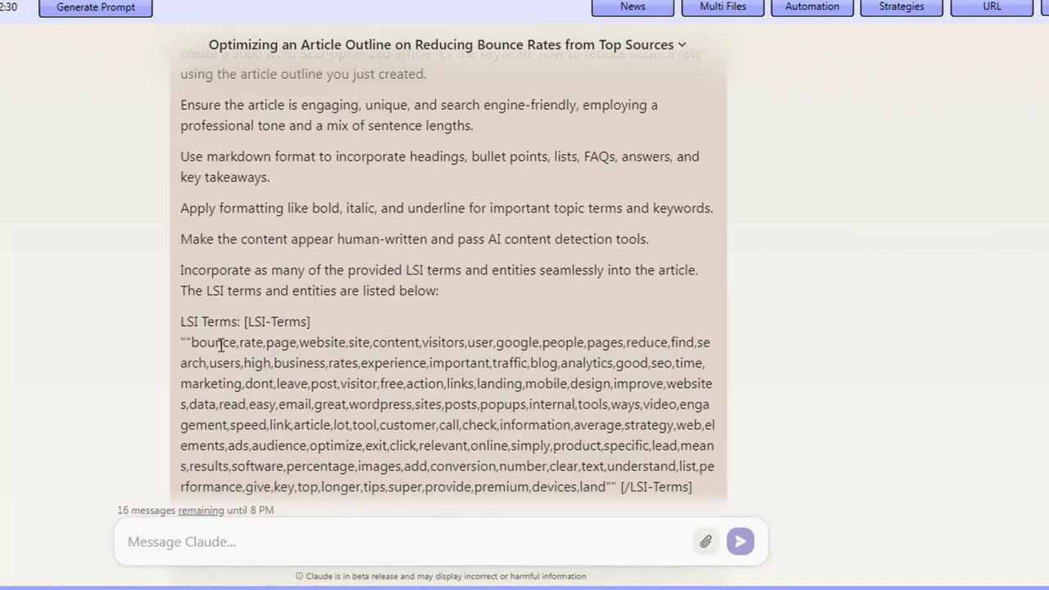
Step: Review the LSI terms and the entities list inserted into the article prompt
{"action": "left_click_drag", "start_coordinate": [221, 349], "coordinate": [274, 383]}
{"action": "left_click", "coordinate": [237, 383]}
{"action": "scroll", "coordinate": [237, 382], "scroll_direction": "down", "scroll_amount": 2}
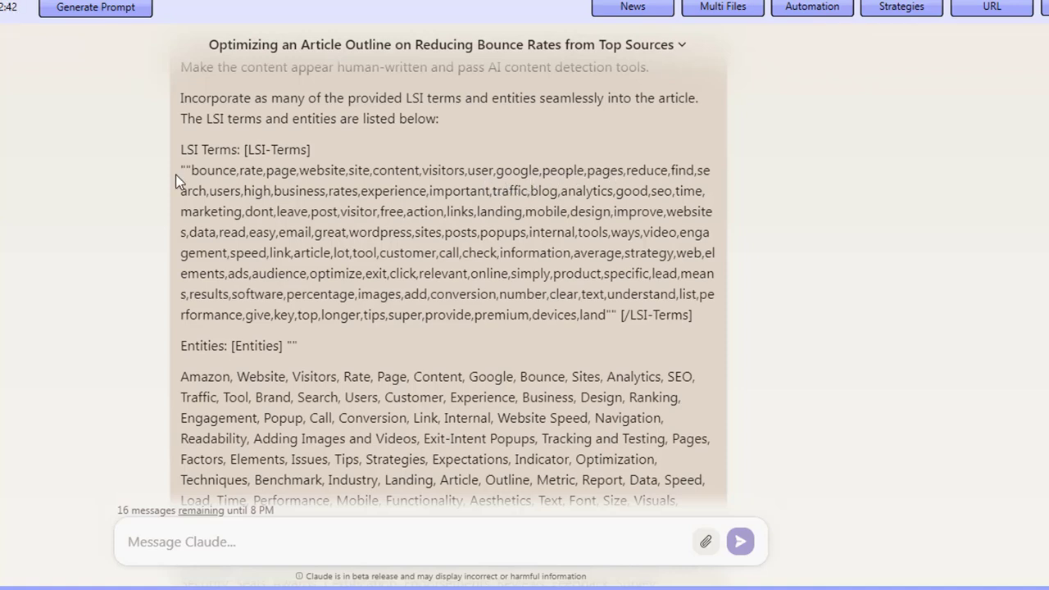
{"action": "left_click_drag", "start_coordinate": [199, 170], "coordinate": [541, 299]}
{"action": "left_click", "coordinate": [543, 303]}
{"action": "scroll", "coordinate": [347, 295], "scroll_direction": "down", "scroll_amount": 2}
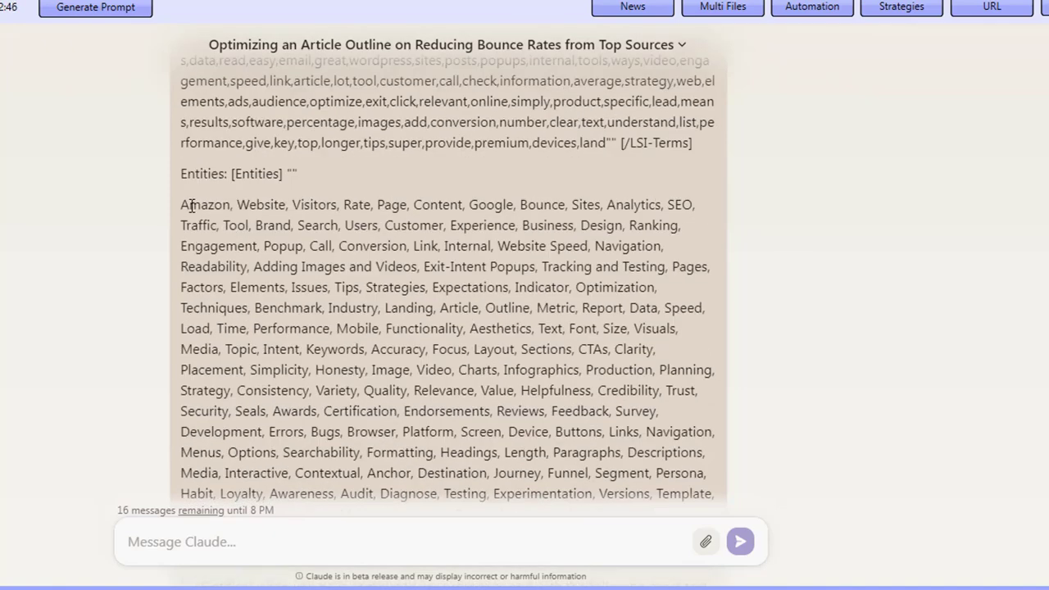
{"action": "scroll", "coordinate": [258, 254], "scroll_direction": "down", "scroll_amount": 1}
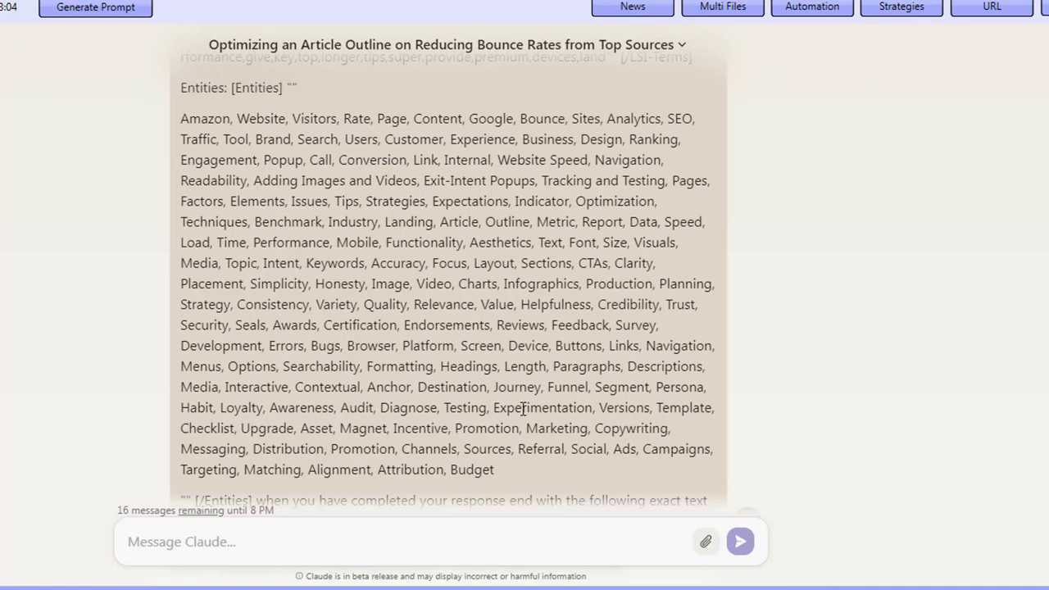
{"action": "left_click_drag", "start_coordinate": [467, 384], "coordinate": [331, 218]}
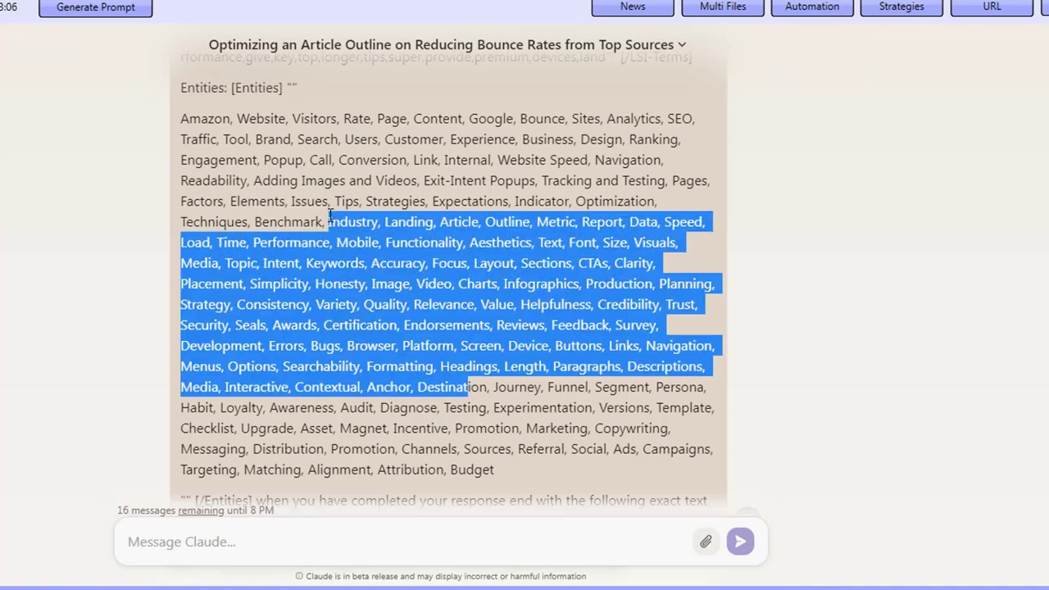
{"action": "left_click", "coordinate": [332, 215]}
{"action": "scroll", "coordinate": [305, 376], "scroll_direction": "down", "scroll_amount": 3}
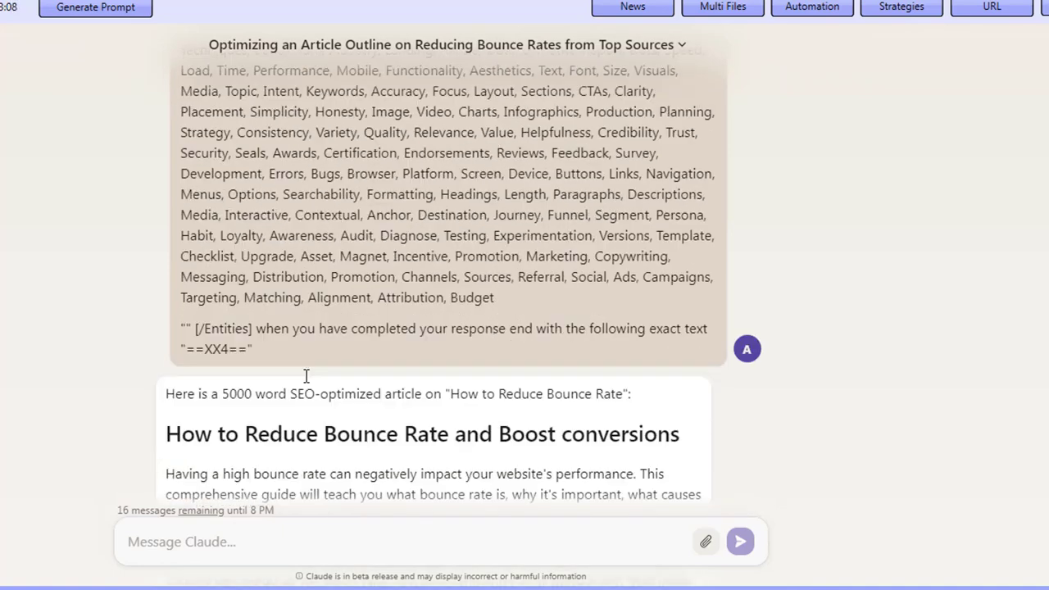
Step: Read through Claude's generated bounce rate article and compare it with the entities list in the prompt
{"action": "scroll", "coordinate": [305, 377], "scroll_direction": "down", "scroll_amount": 1}
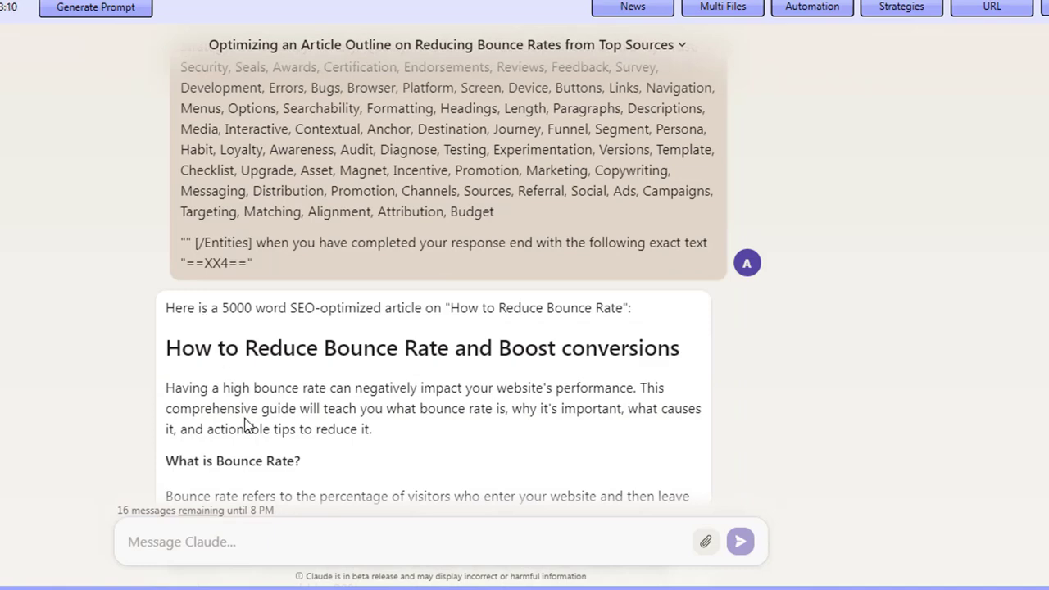
{"action": "scroll", "coordinate": [233, 368], "scroll_direction": "down", "scroll_amount": 1}
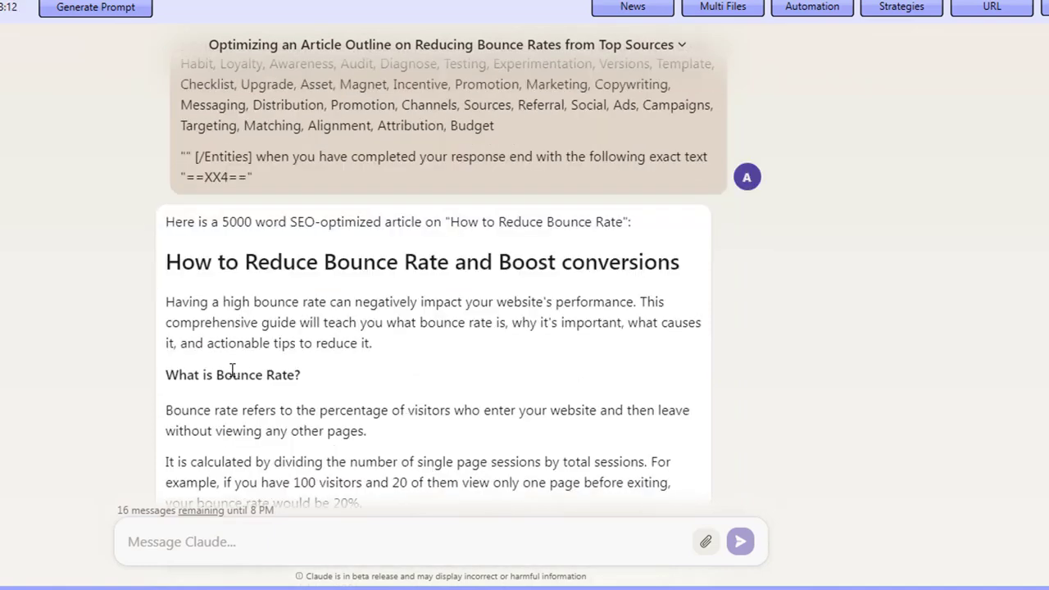
{"action": "scroll", "coordinate": [332, 283], "scroll_direction": "up", "scroll_amount": 5}
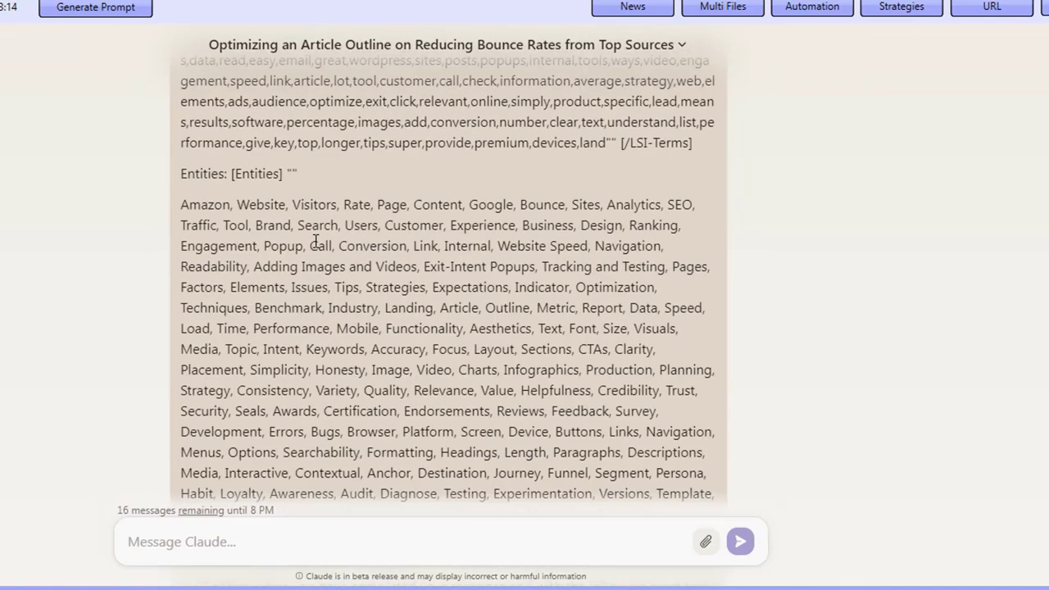
{"action": "scroll", "coordinate": [318, 250], "scroll_direction": "down", "scroll_amount": 2}
{"action": "scroll", "coordinate": [306, 263], "scroll_direction": "down", "scroll_amount": 5}
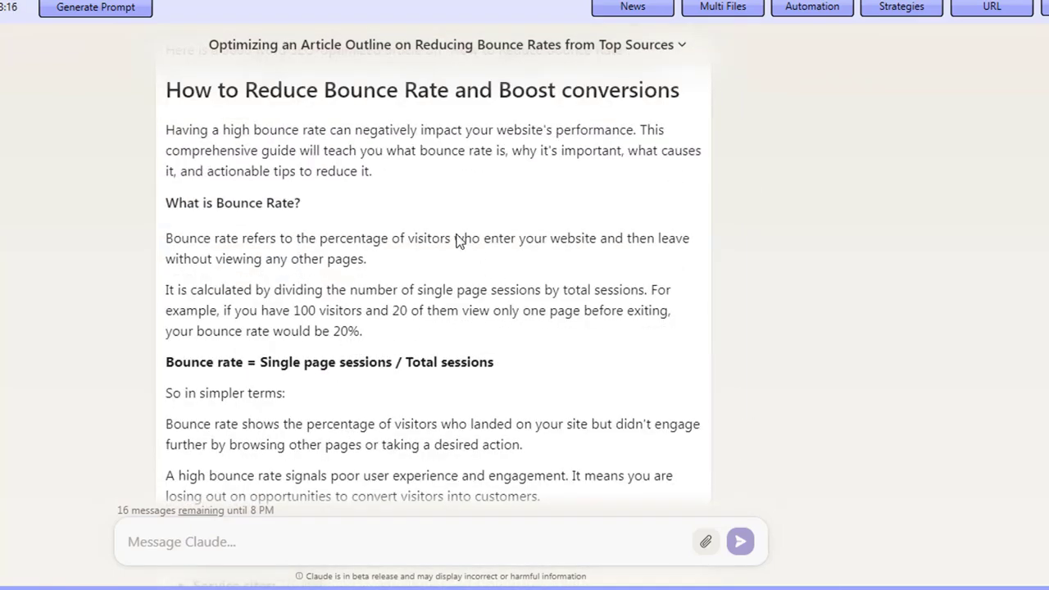
{"action": "scroll", "coordinate": [410, 414], "scroll_direction": "down", "scroll_amount": 4}
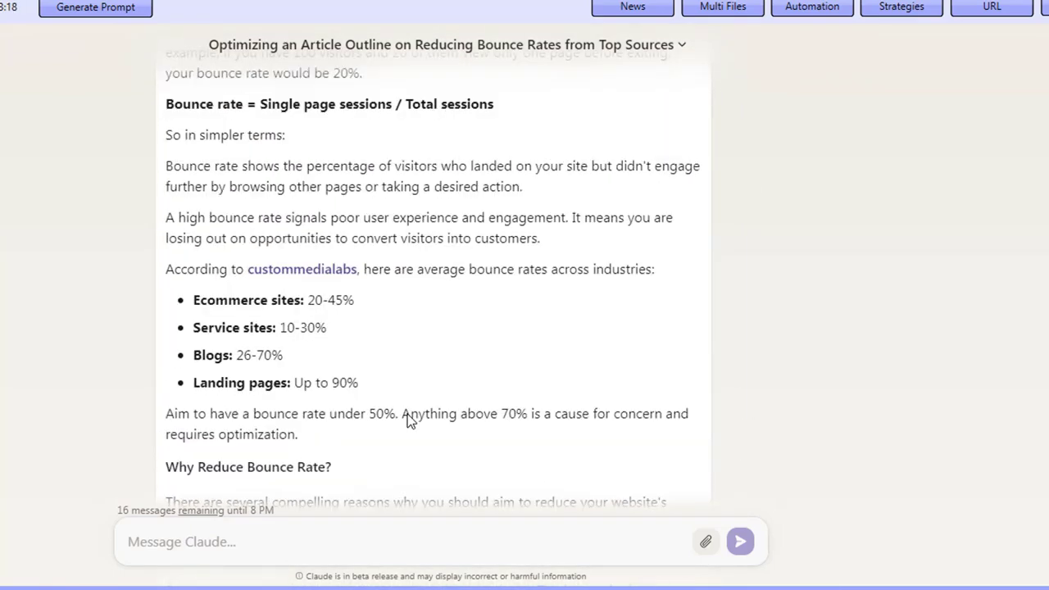
{"action": "scroll", "coordinate": [408, 416], "scroll_direction": "down", "scroll_amount": 7}
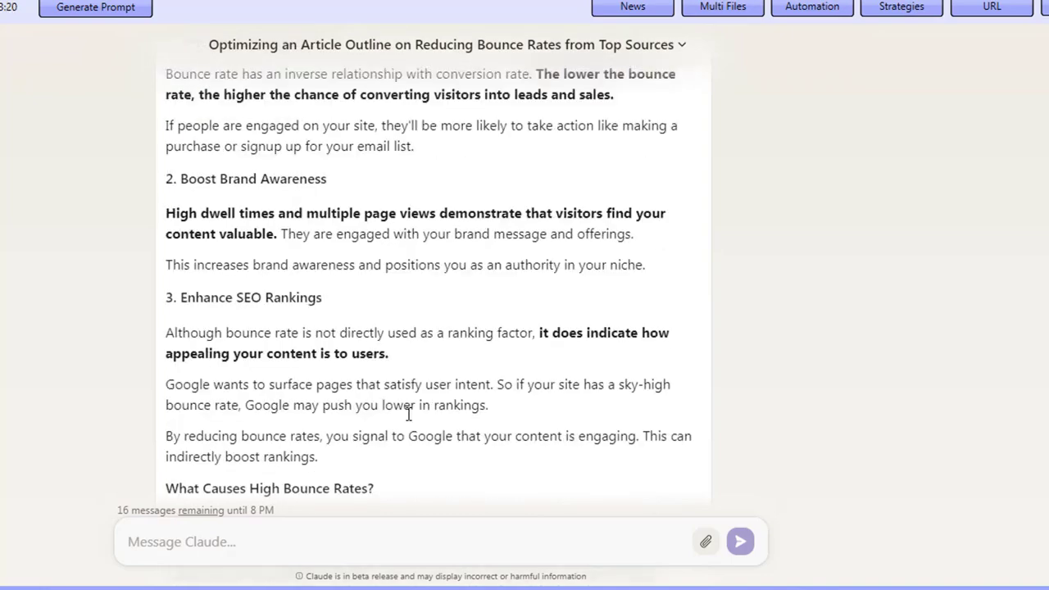
{"action": "scroll", "coordinate": [410, 419], "scroll_direction": "down", "scroll_amount": 14}
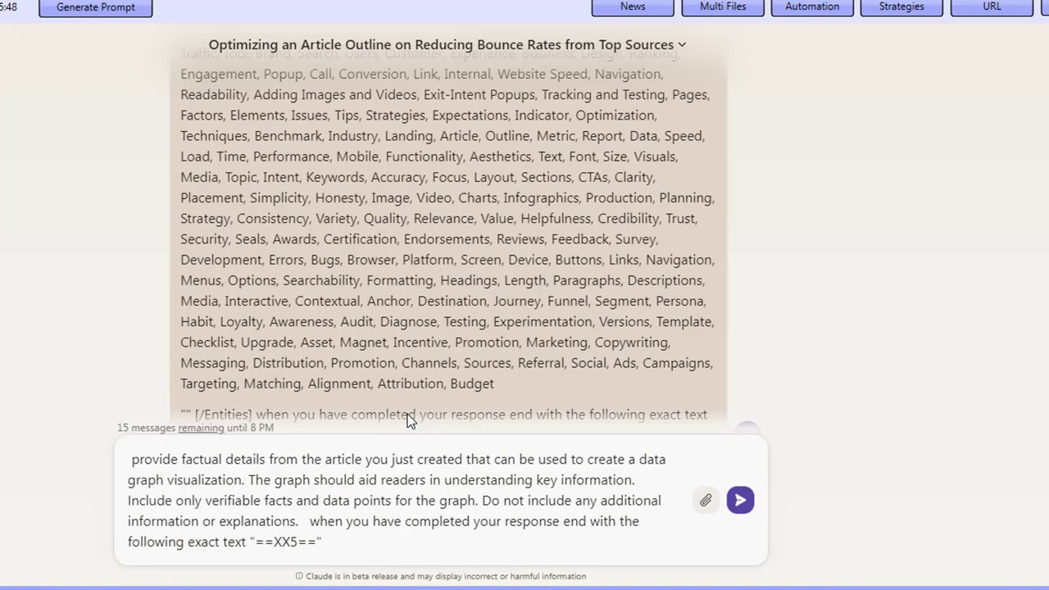
Step: Let the automation finish, dismiss its completion notice, and import the generated article into the content editor
{"action": "key", "text": "Return"}
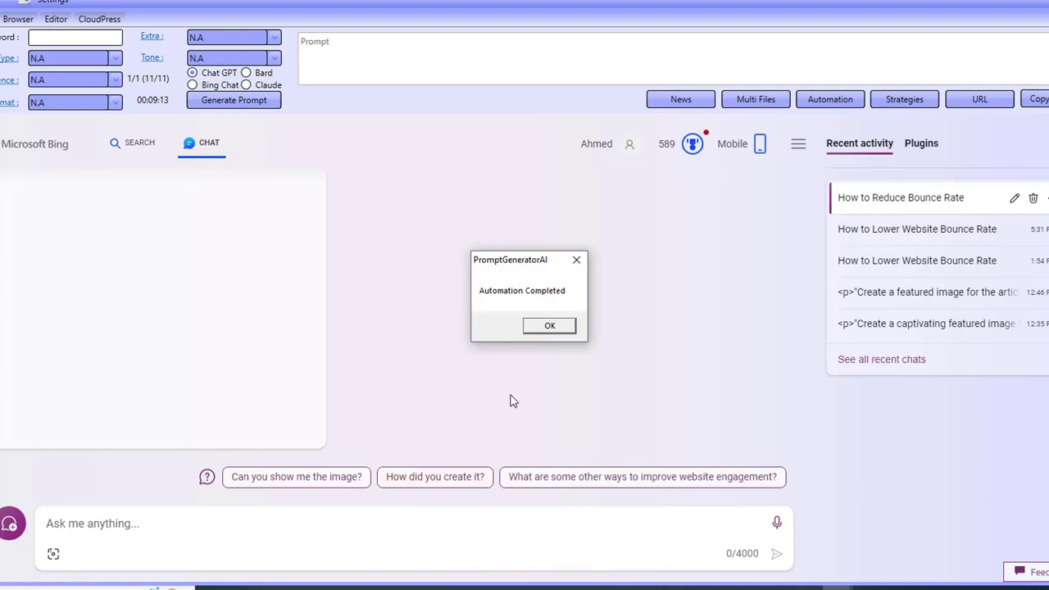
{"action": "left_click", "coordinate": [548, 326]}
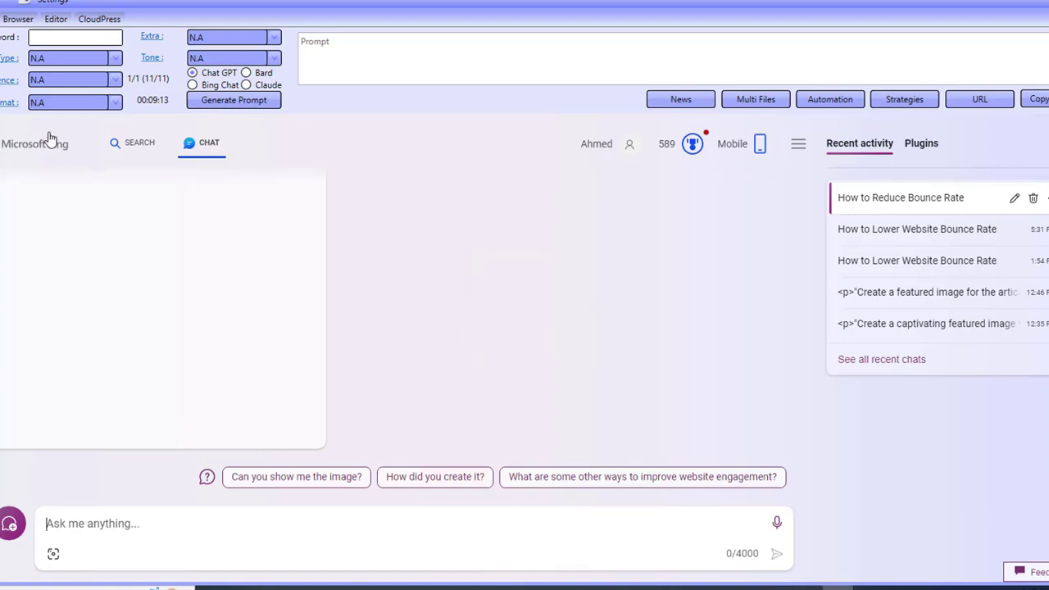
{"action": "left_click", "coordinate": [61, 20]}
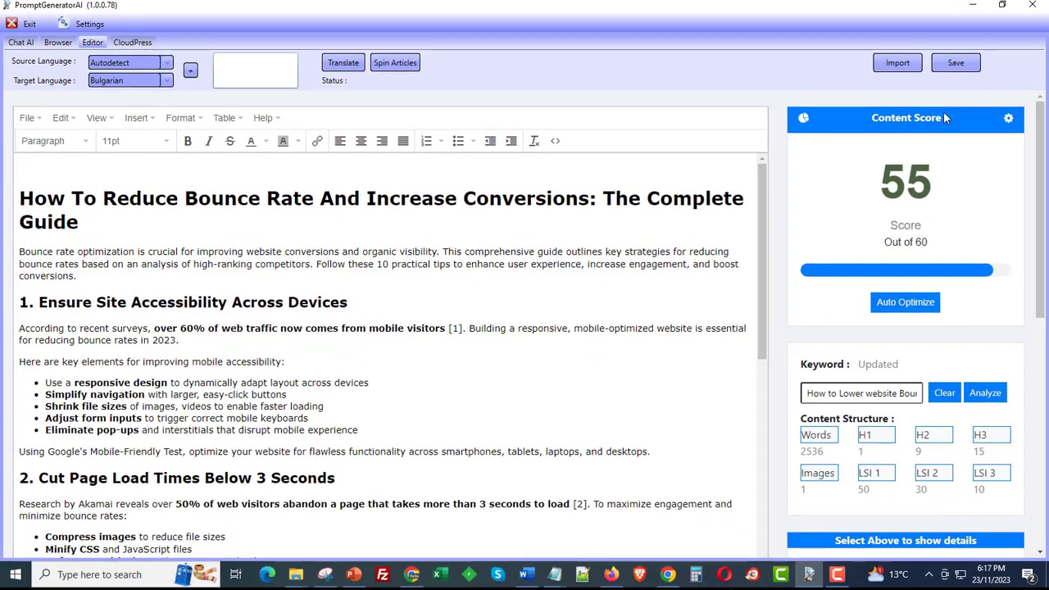
{"action": "left_click", "coordinate": [897, 63]}
{"action": "double_click", "coordinate": [159, 110]}
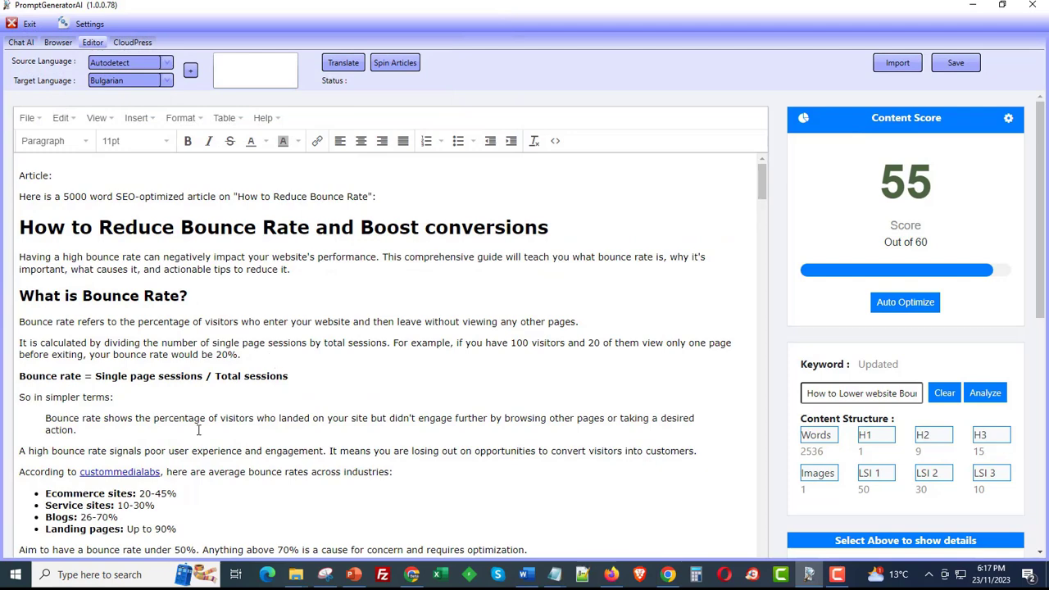
Step: Delete the "Article:" label and the introductory sentence above the article's main heading
{"action": "left_click_drag", "start_coordinate": [387, 197], "coordinate": [2, 143]}
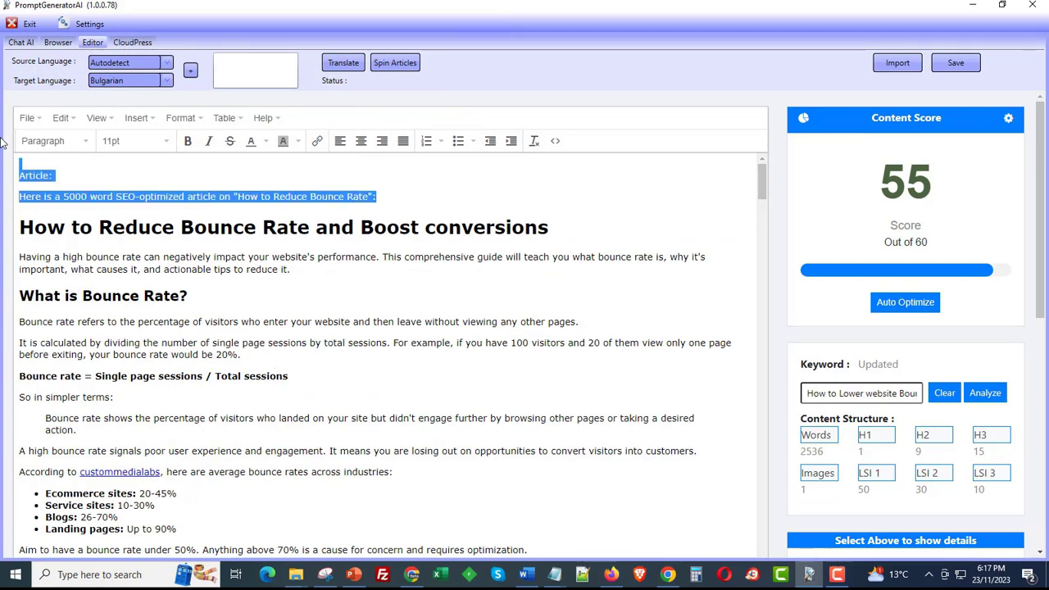
{"action": "key", "text": "Delete"}
{"action": "key", "text": "Delete"}
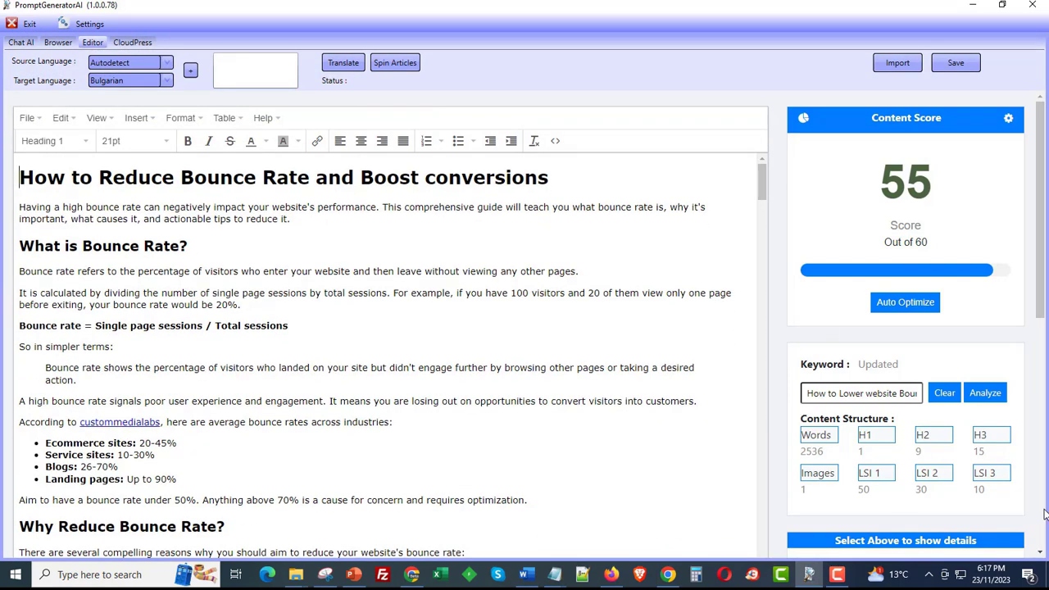
Step: Review the imported article from its main heading through the numbered tips, Key Takeaways and FAQs
{"action": "scroll", "coordinate": [944, 420], "scroll_direction": "down", "scroll_amount": 5}
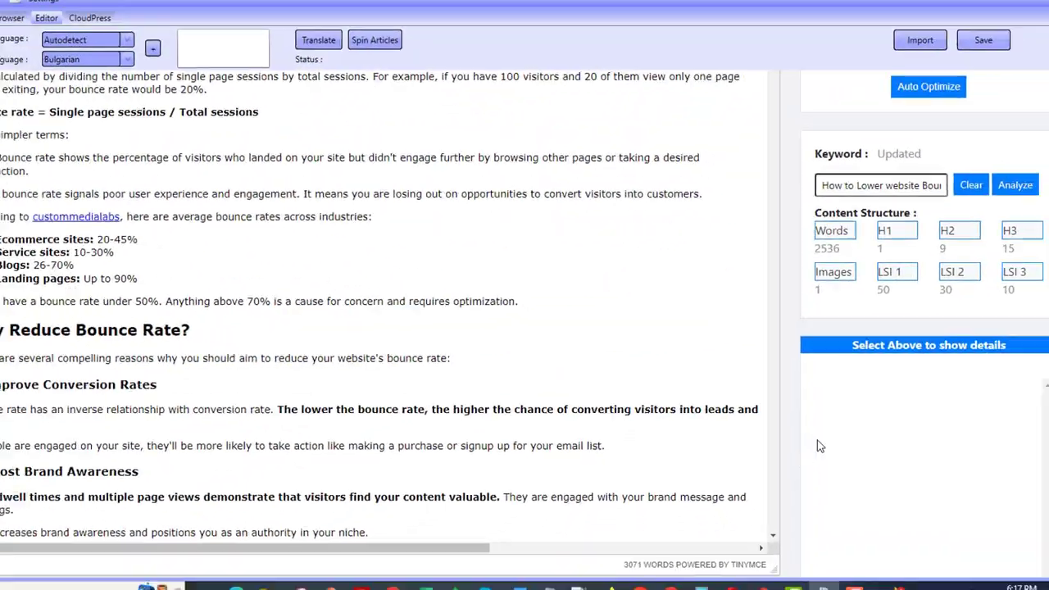
{"action": "scroll", "coordinate": [745, 518], "scroll_direction": "up", "scroll_amount": 5}
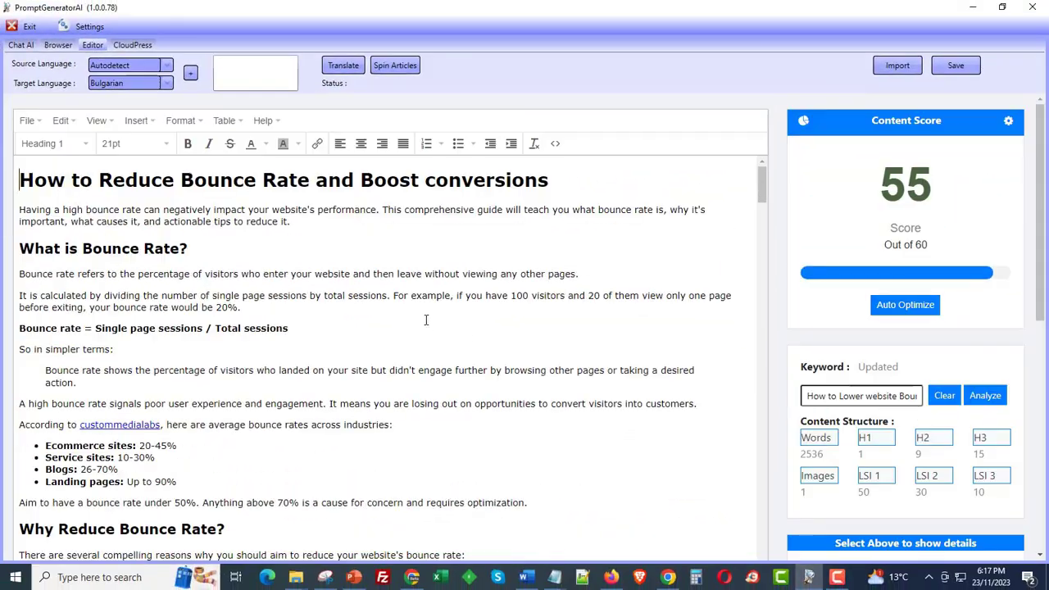
{"action": "scroll", "coordinate": [432, 325], "scroll_direction": "down", "scroll_amount": 15}
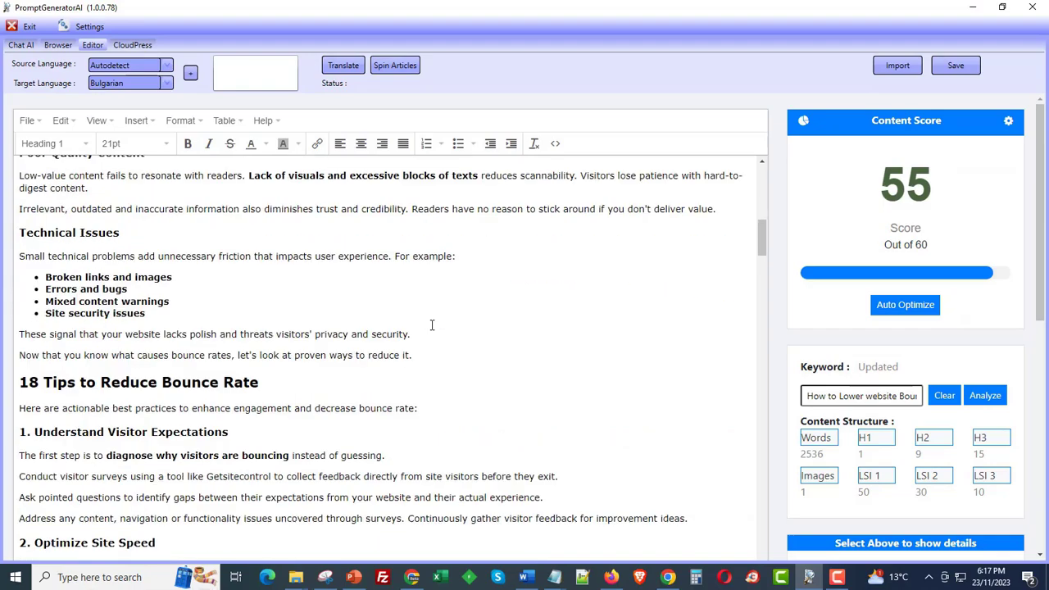
{"action": "scroll", "coordinate": [432, 326], "scroll_direction": "down", "scroll_amount": 20}
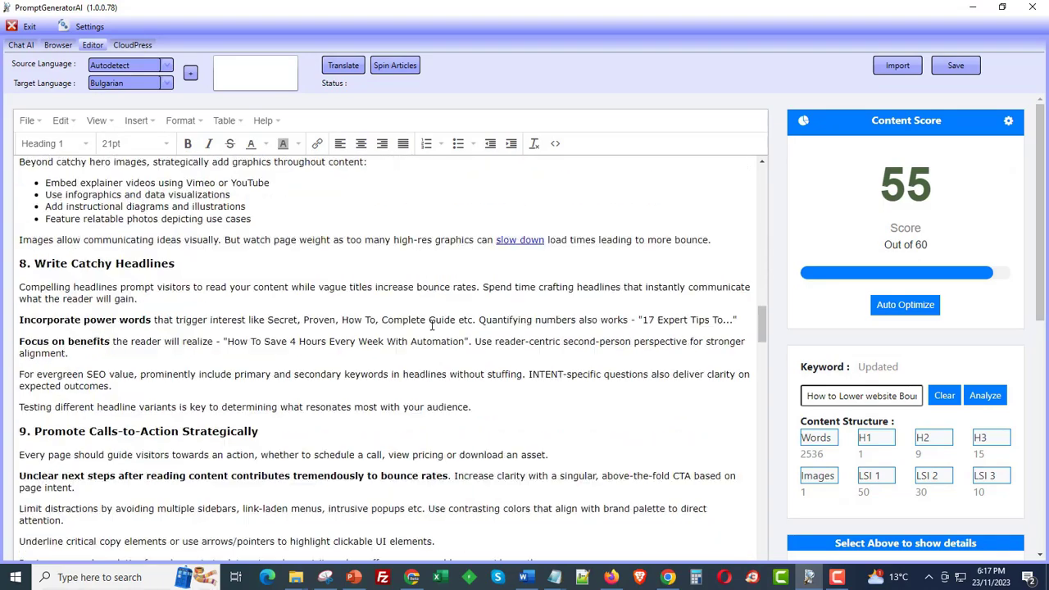
{"action": "scroll", "coordinate": [432, 325], "scroll_direction": "down", "scroll_amount": 10}
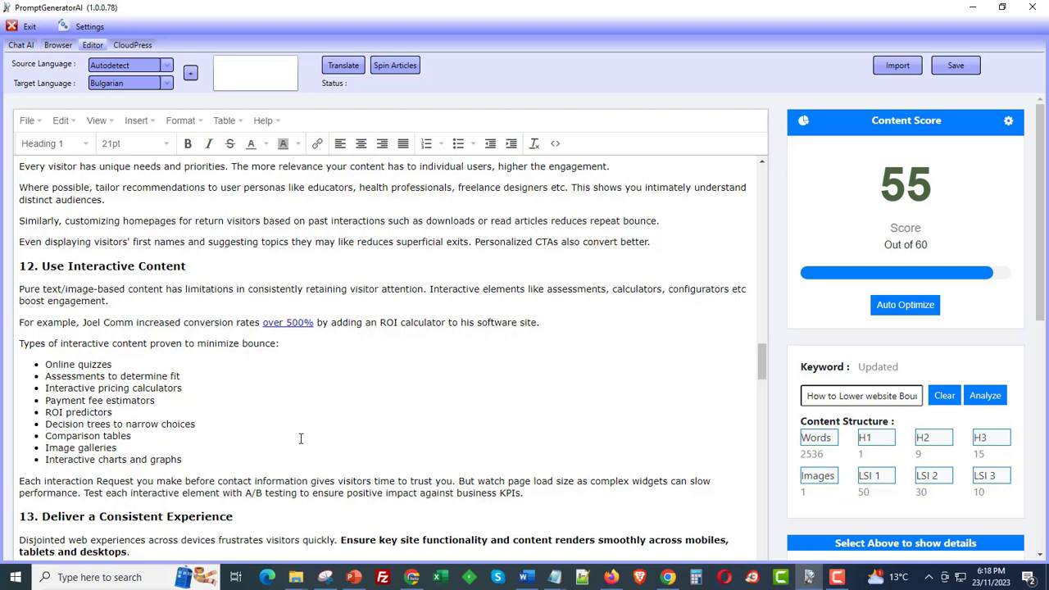
{"action": "scroll", "coordinate": [301, 438], "scroll_direction": "down", "scroll_amount": 10}
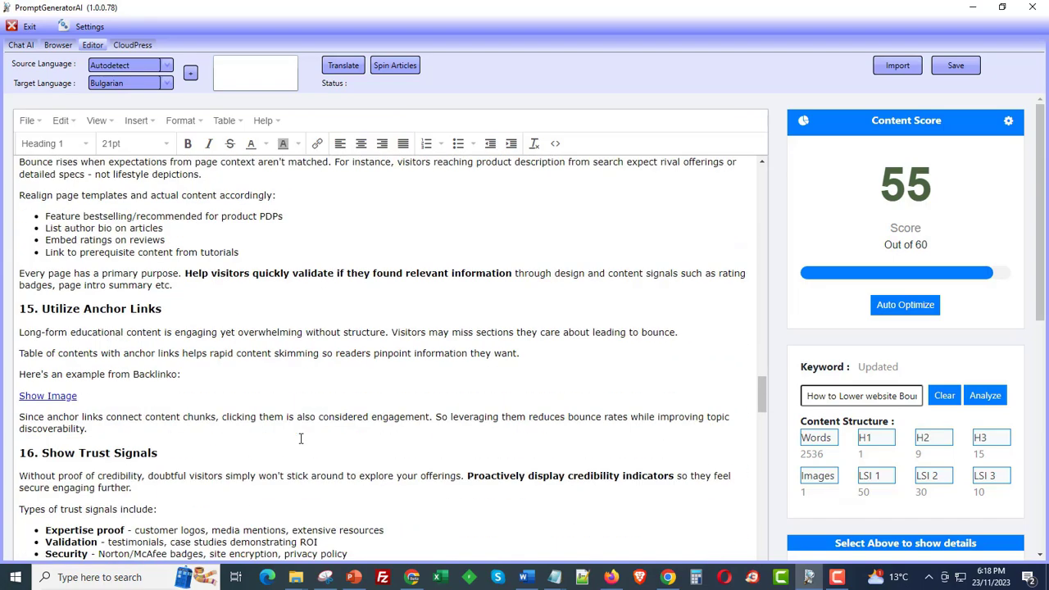
{"action": "scroll", "coordinate": [301, 439], "scroll_direction": "down", "scroll_amount": 15}
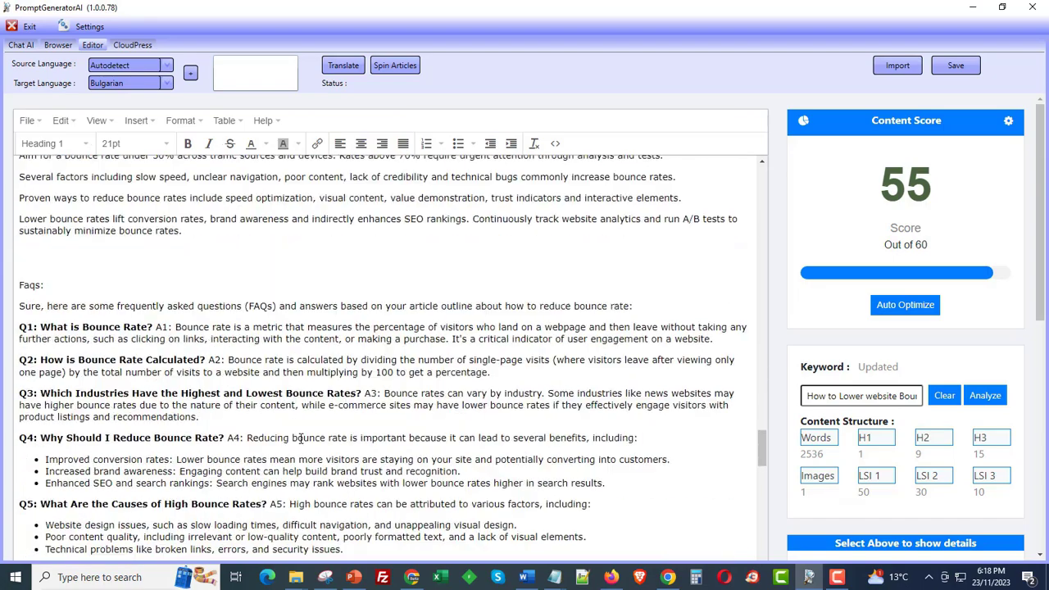
{"action": "scroll", "coordinate": [301, 439], "scroll_direction": "up", "scroll_amount": 2}
{"action": "left_click_drag", "start_coordinate": [58, 350], "coordinate": [152, 487]}
{"action": "left_click", "coordinate": [152, 487]}
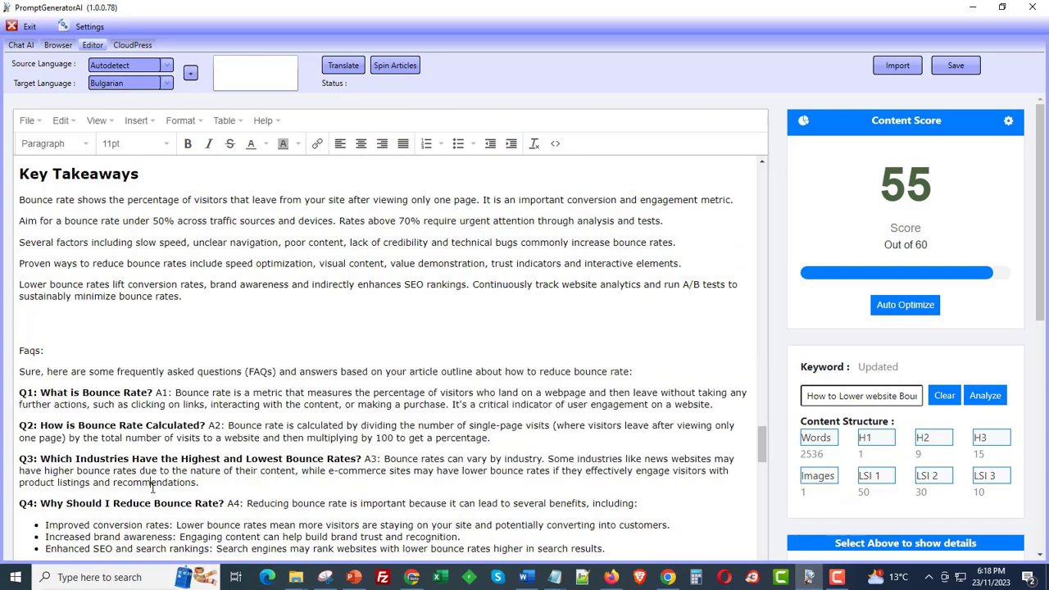
Step: Examine the FAQ schema section and the generated featured images below the article
{"action": "scroll", "coordinate": [215, 484], "scroll_direction": "down", "scroll_amount": 12}
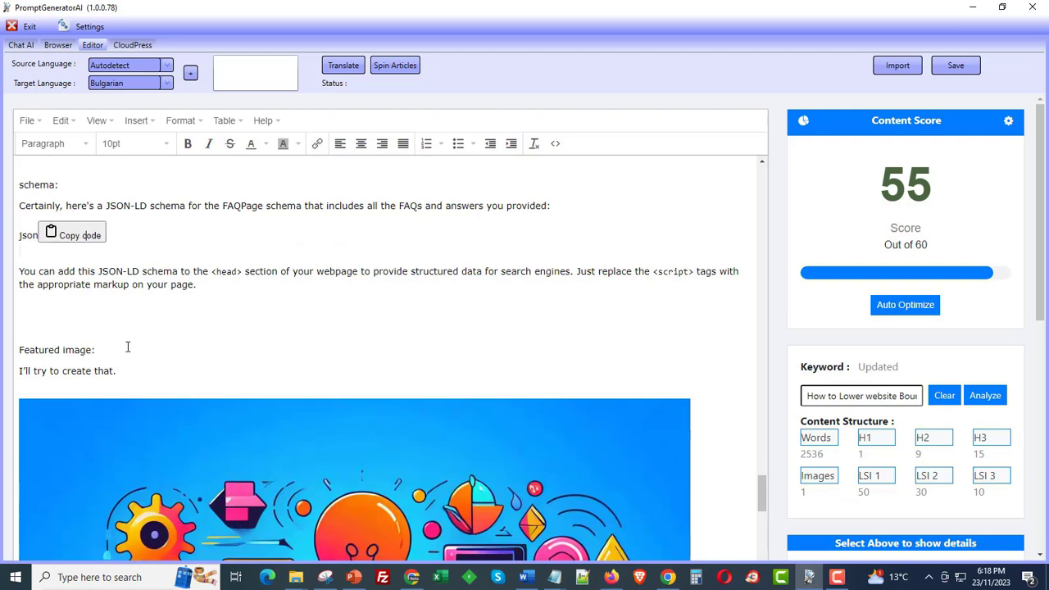
{"action": "left_click", "coordinate": [97, 462]}
{"action": "scroll", "coordinate": [232, 479], "scroll_direction": "down", "scroll_amount": 9}
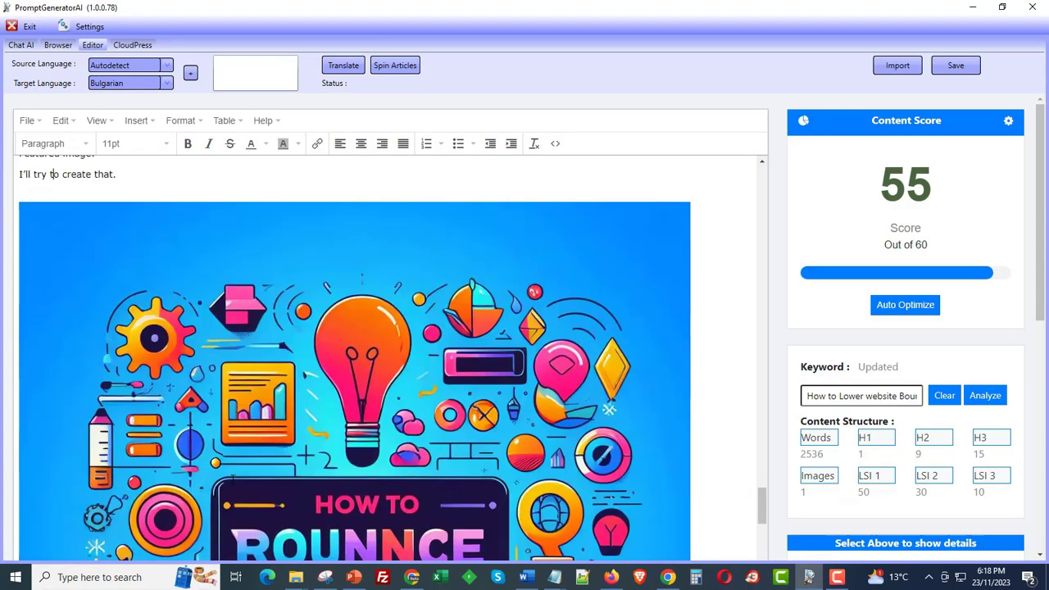
{"action": "scroll", "coordinate": [232, 480], "scroll_direction": "up", "scroll_amount": 2}
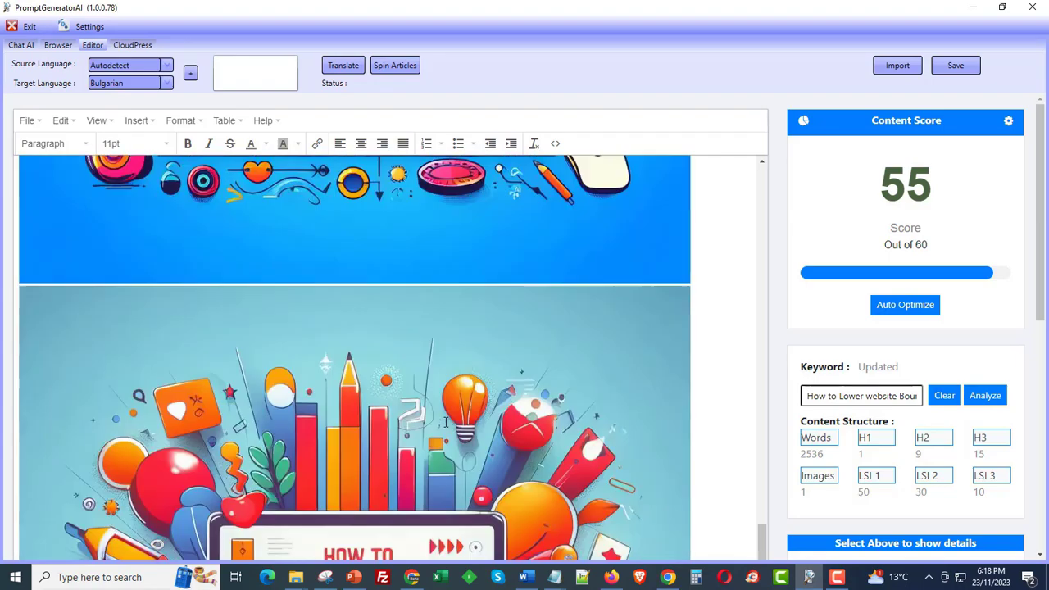
{"action": "scroll", "coordinate": [446, 414], "scroll_direction": "down", "scroll_amount": 5}
{"action": "scroll", "coordinate": [446, 422], "scroll_direction": "down", "scroll_amount": 10}
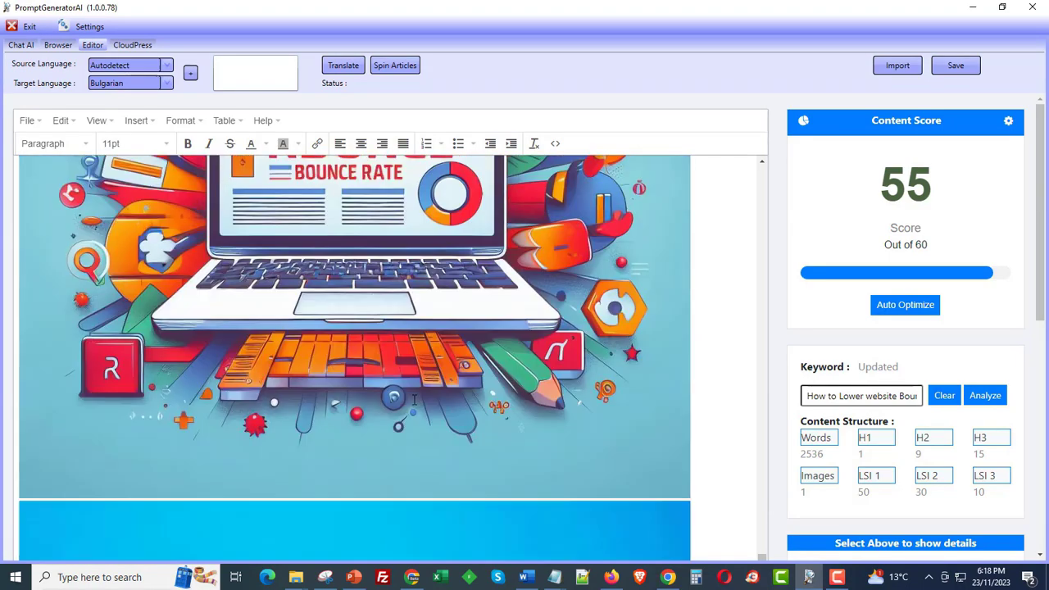
Step: Shrink the Average Bounce Rates by Industry chart under Visualization, below the featured images, so its full width fits in the editor
{"action": "scroll", "coordinate": [394, 389], "scroll_direction": "down", "scroll_amount": 3}
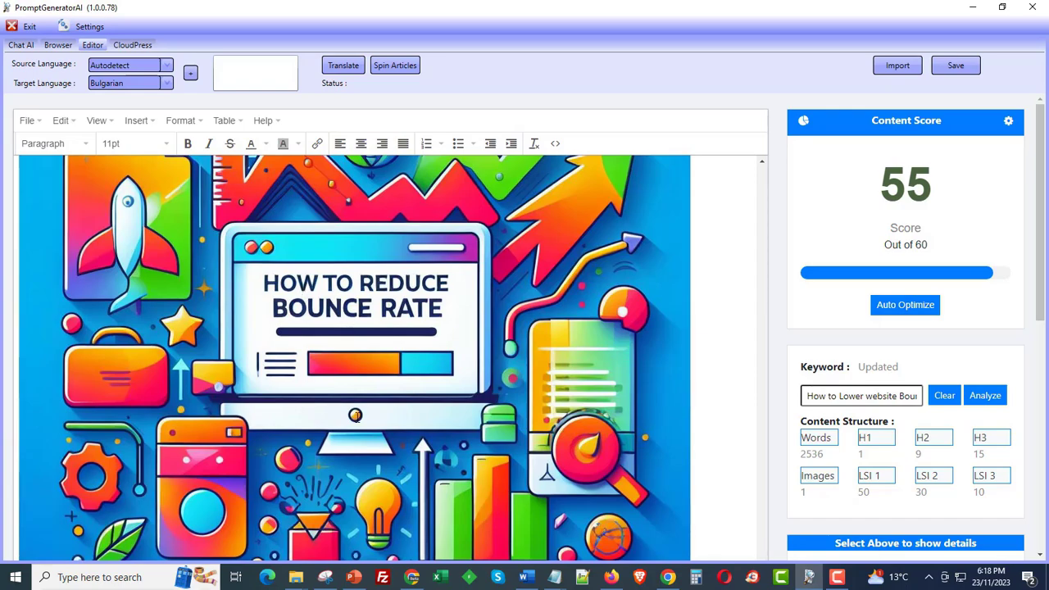
{"action": "scroll", "coordinate": [355, 415], "scroll_direction": "up", "scroll_amount": 12}
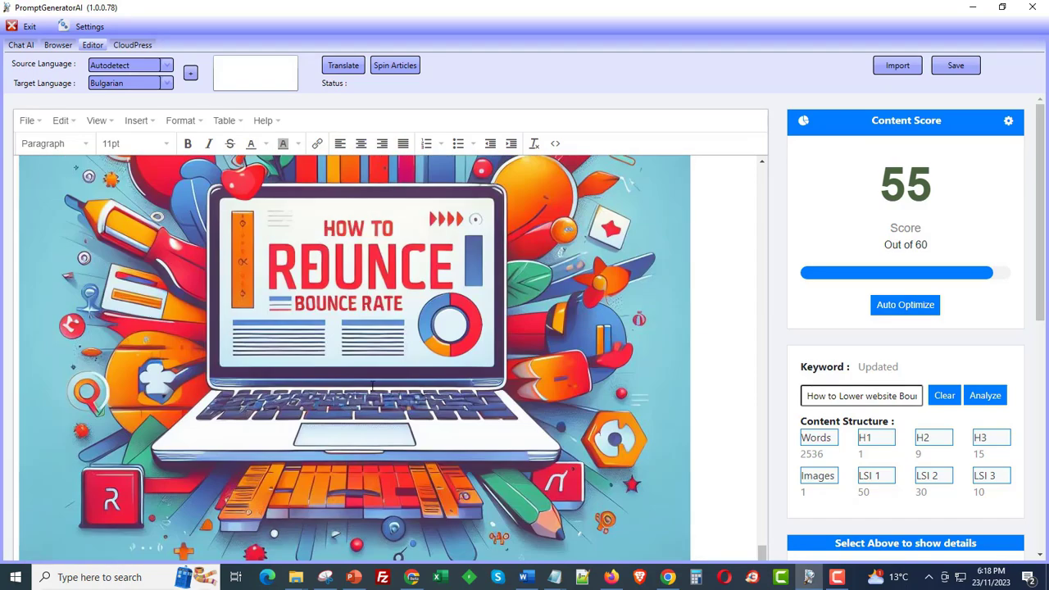
{"action": "scroll", "coordinate": [373, 410], "scroll_direction": "down", "scroll_amount": 15}
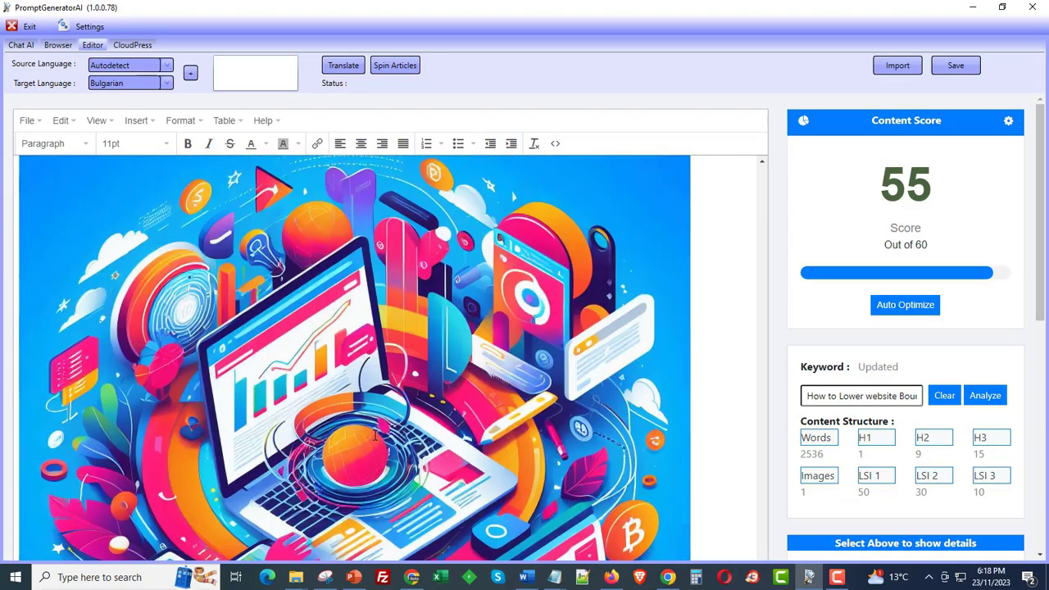
{"action": "scroll", "coordinate": [376, 436], "scroll_direction": "down", "scroll_amount": 4}
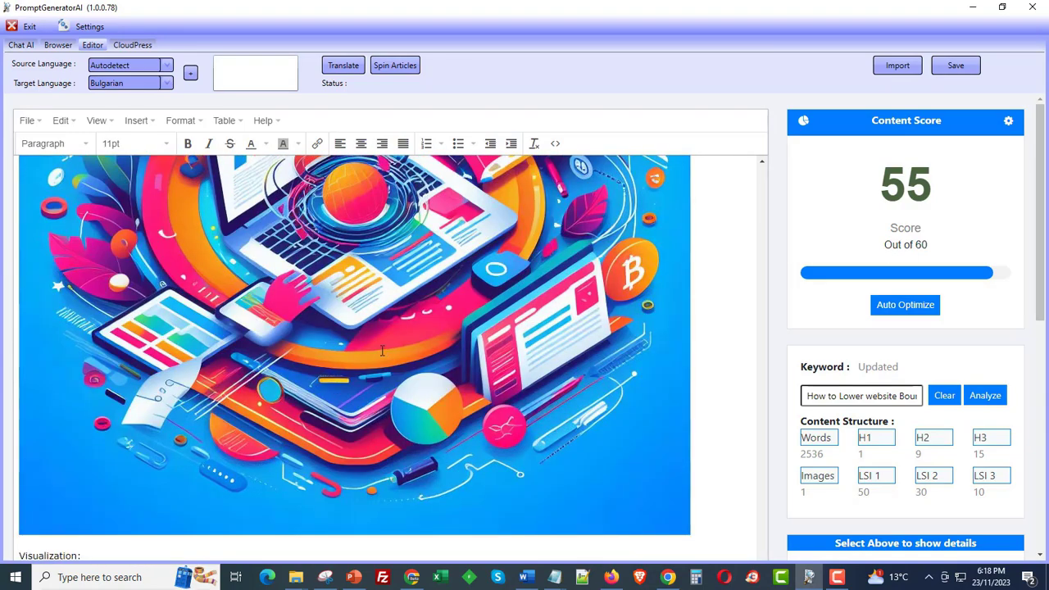
{"action": "scroll", "coordinate": [382, 351], "scroll_direction": "down", "scroll_amount": 5}
{"action": "left_click", "coordinate": [162, 346]}
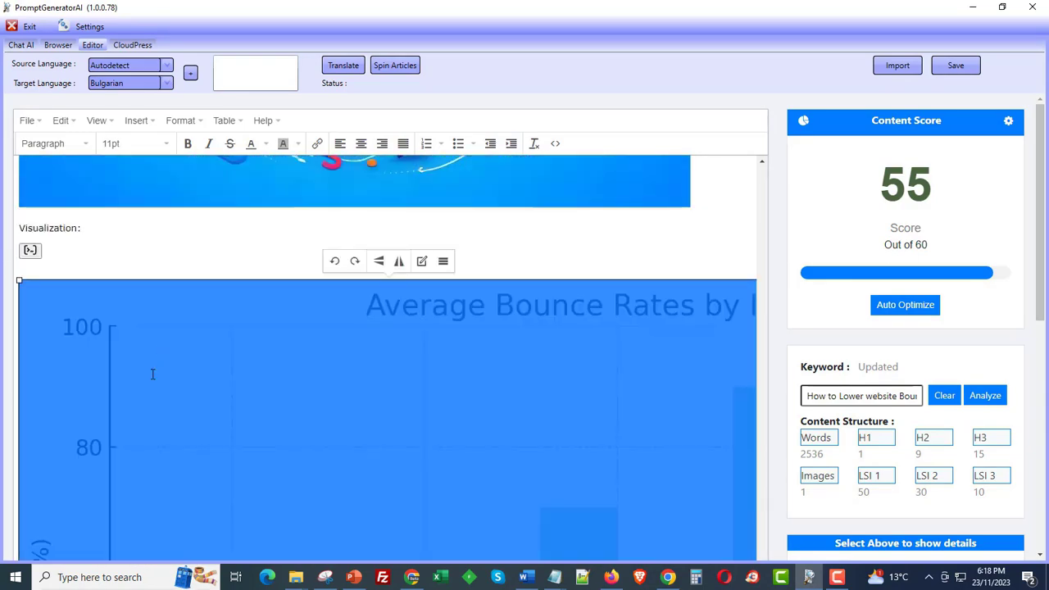
{"action": "left_click_drag", "start_coordinate": [19, 280], "coordinate": [506, 554]}
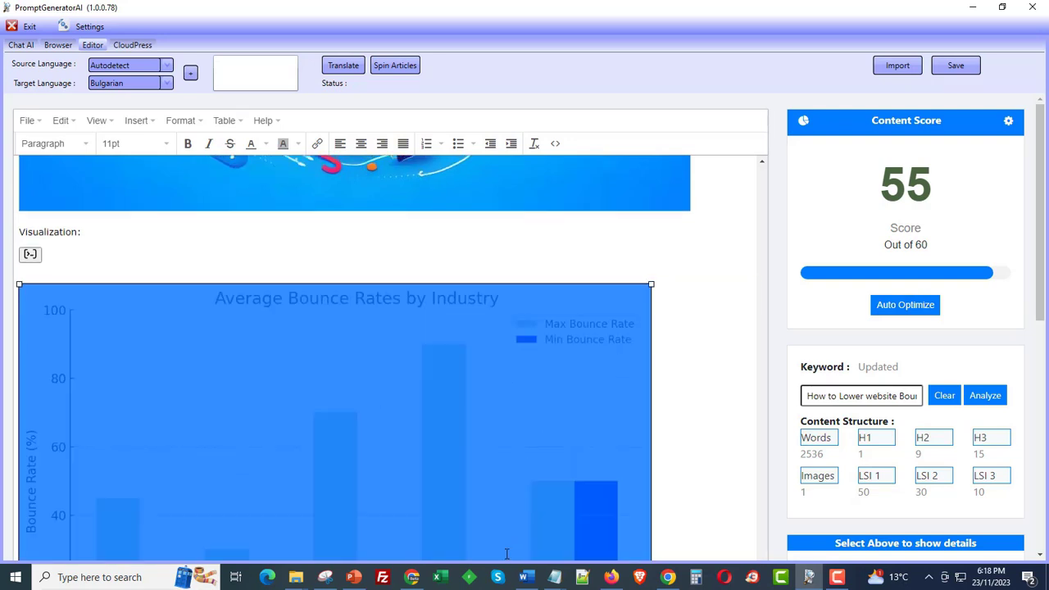
{"action": "left_click", "coordinate": [679, 357]}
{"action": "scroll", "coordinate": [652, 385], "scroll_direction": "down", "scroll_amount": 3}
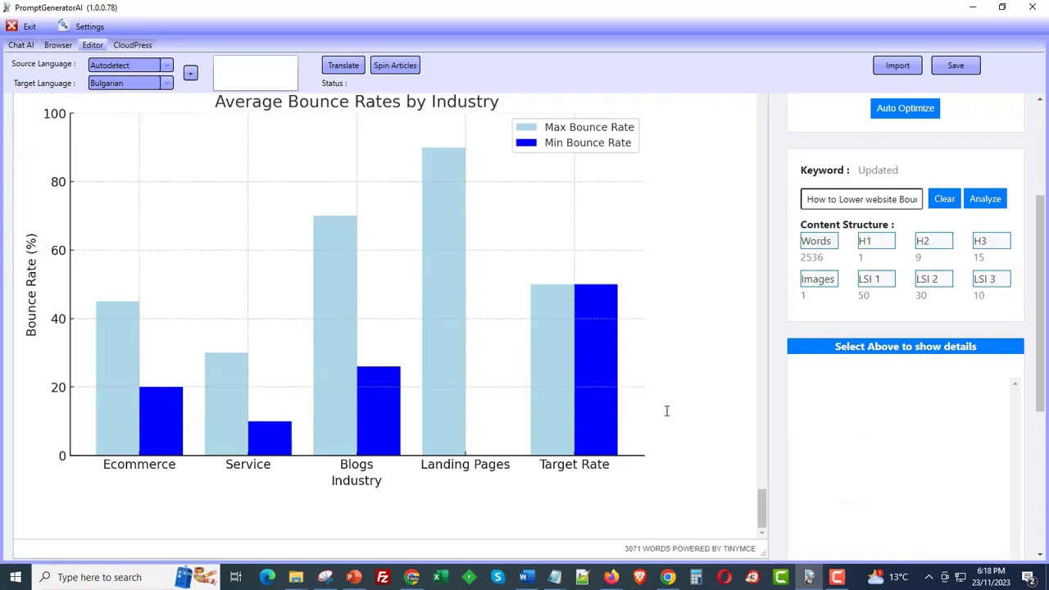
{"action": "scroll", "coordinate": [587, 256], "scroll_direction": "up", "scroll_amount": 1}
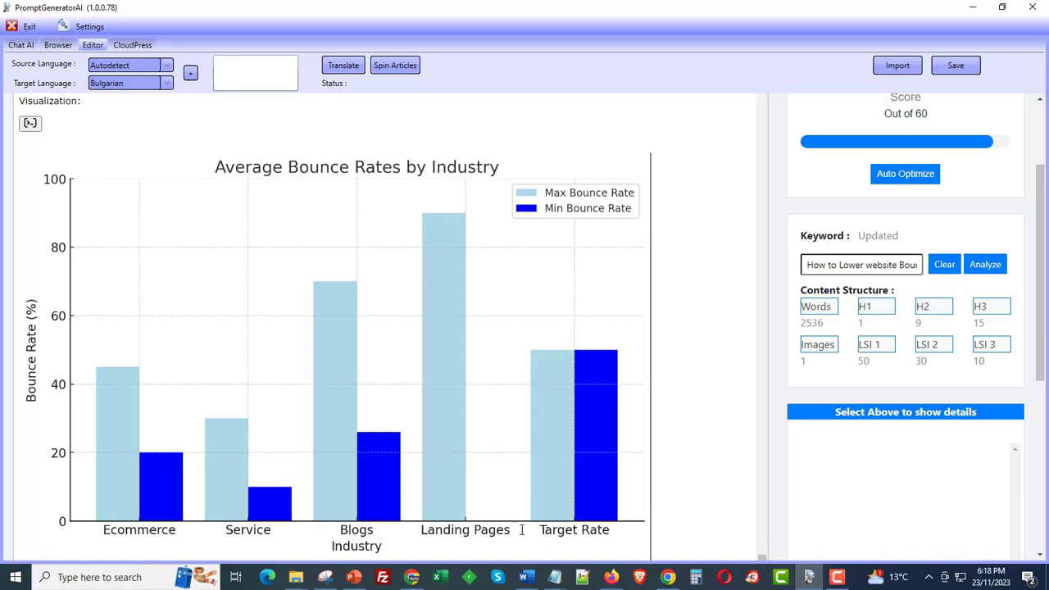
Step: Examine the industry bounce-rate list in the "What is Bounce Rate?" section as the source data for the chart
{"action": "scroll", "coordinate": [668, 522], "scroll_direction": "up", "scroll_amount": 2}
{"action": "scroll", "coordinate": [668, 522], "scroll_direction": "up", "scroll_amount": 3}
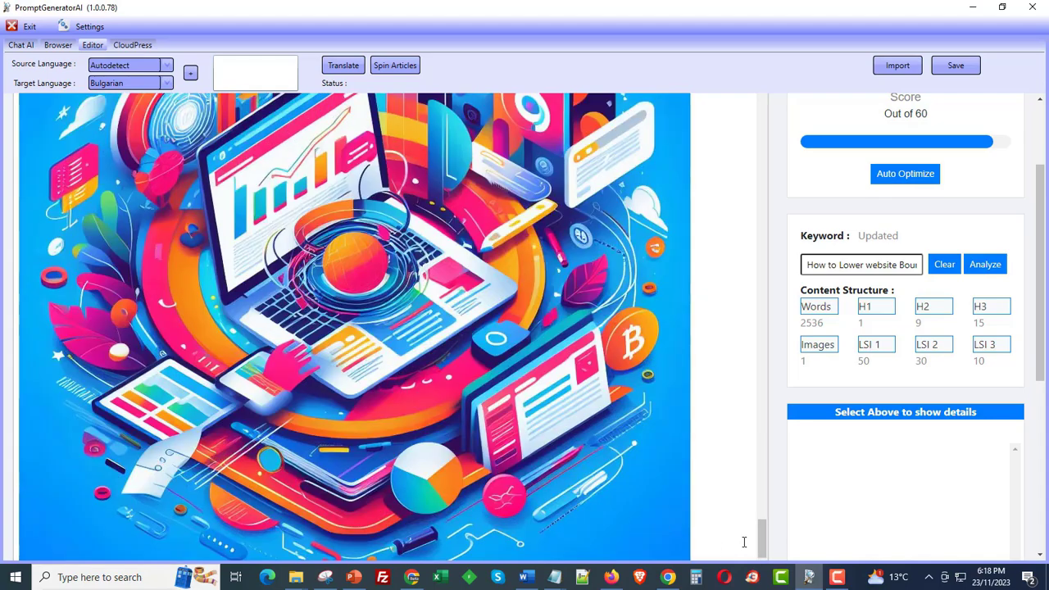
{"action": "left_click_drag", "start_coordinate": [759, 534], "coordinate": [751, 173]}
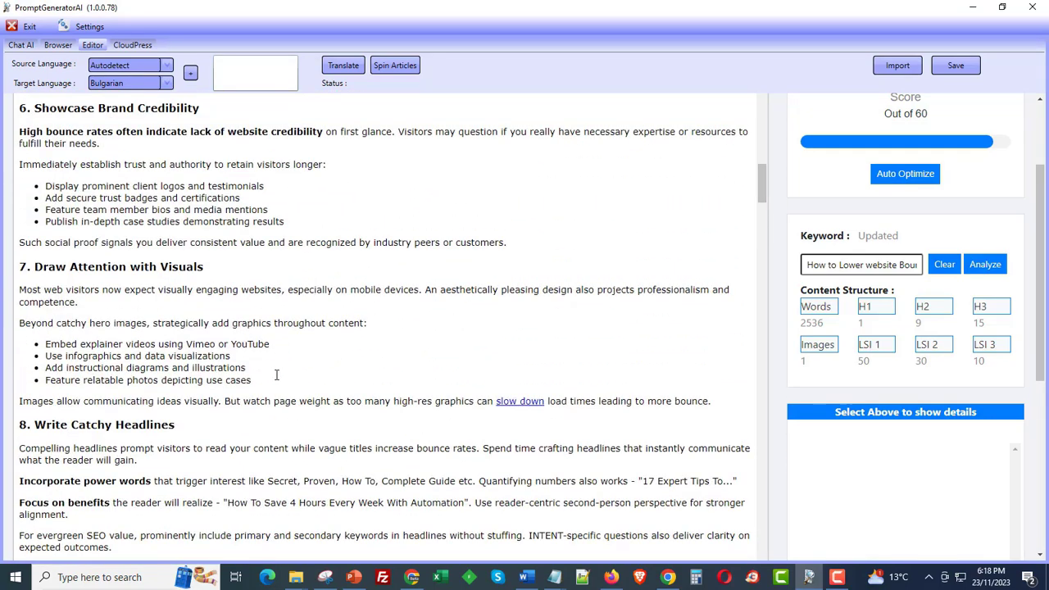
{"action": "scroll", "coordinate": [306, 476], "scroll_direction": "up", "scroll_amount": 3}
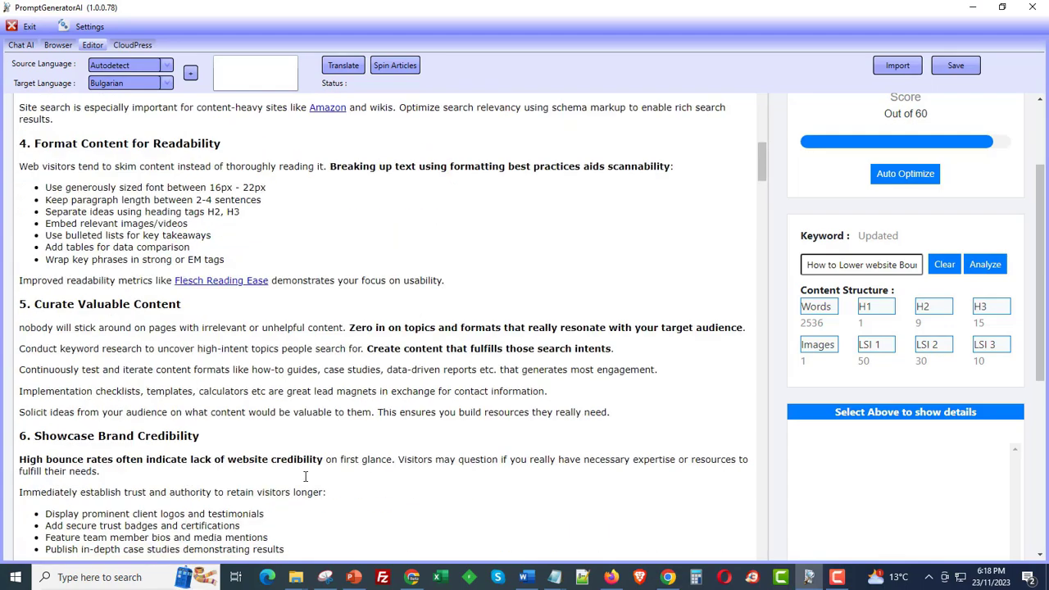
{"action": "scroll", "coordinate": [306, 475], "scroll_direction": "up", "scroll_amount": 6}
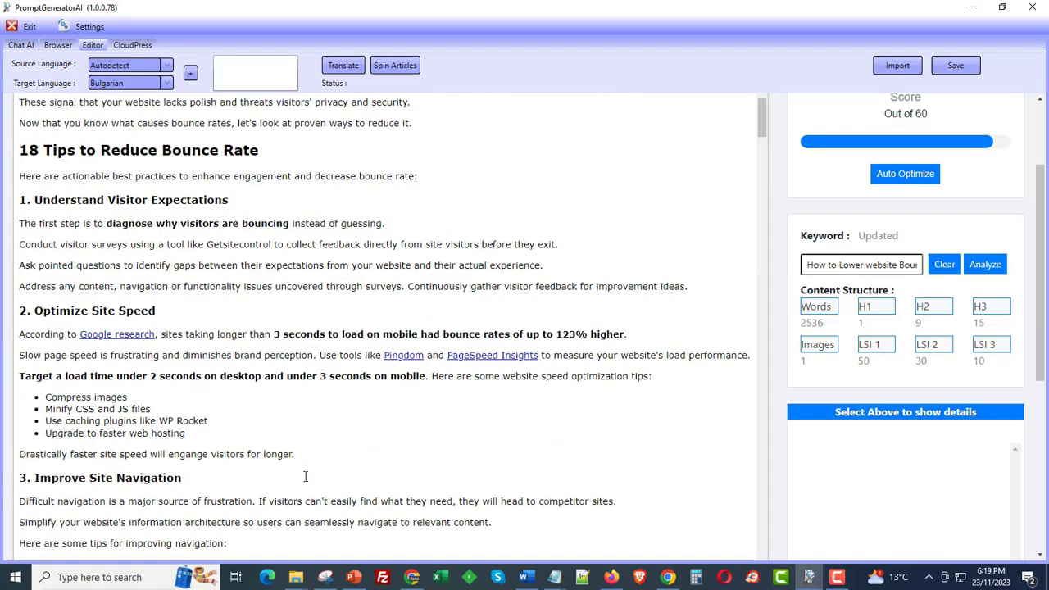
{"action": "scroll", "coordinate": [305, 477], "scroll_direction": "up", "scroll_amount": 6}
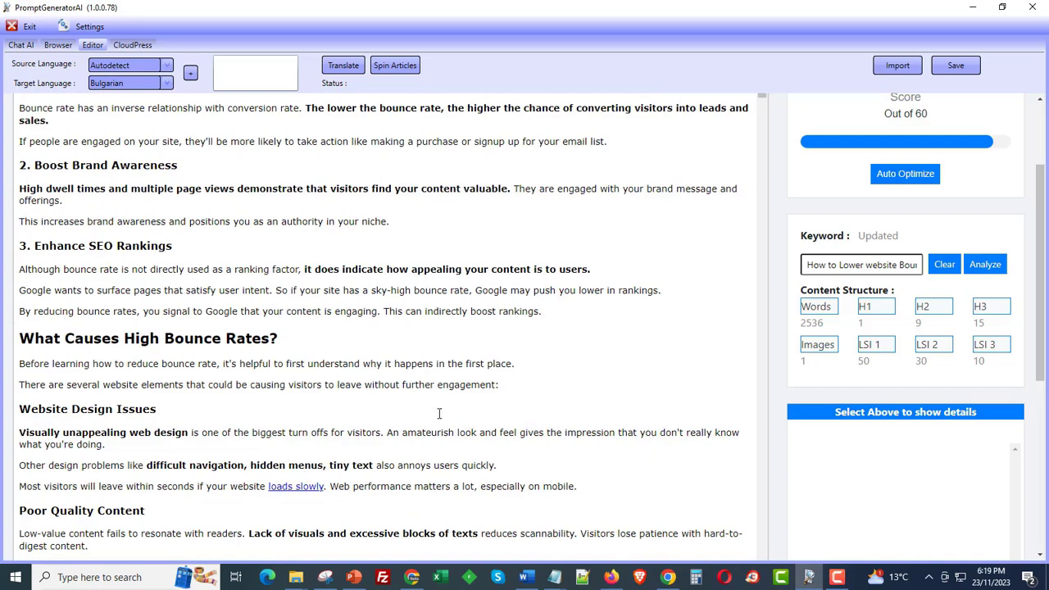
{"action": "scroll", "coordinate": [439, 414], "scroll_direction": "up", "scroll_amount": 3}
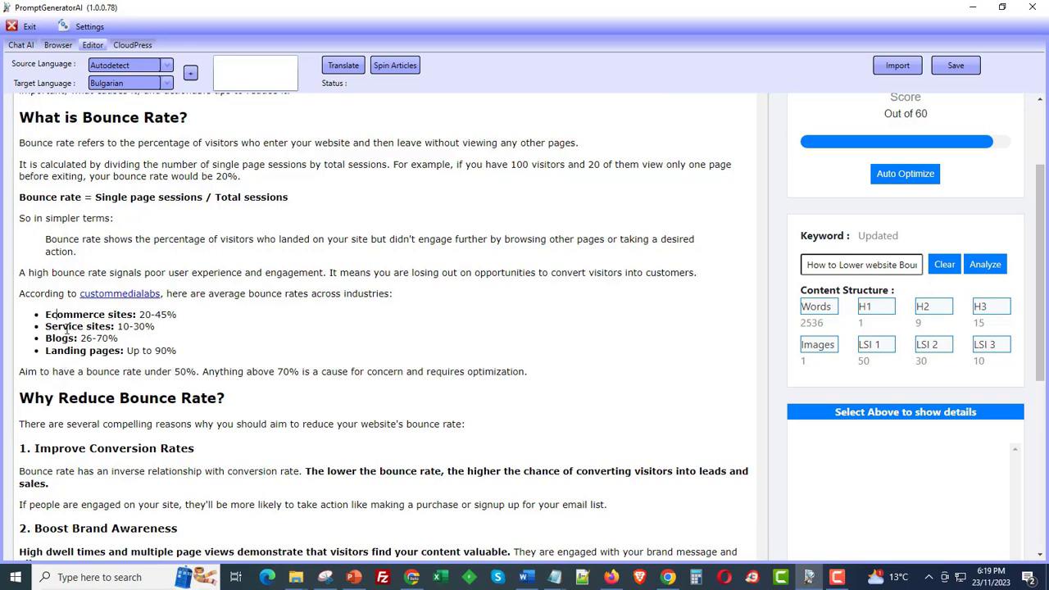
{"action": "left_click_drag", "start_coordinate": [55, 314], "coordinate": [86, 351]}
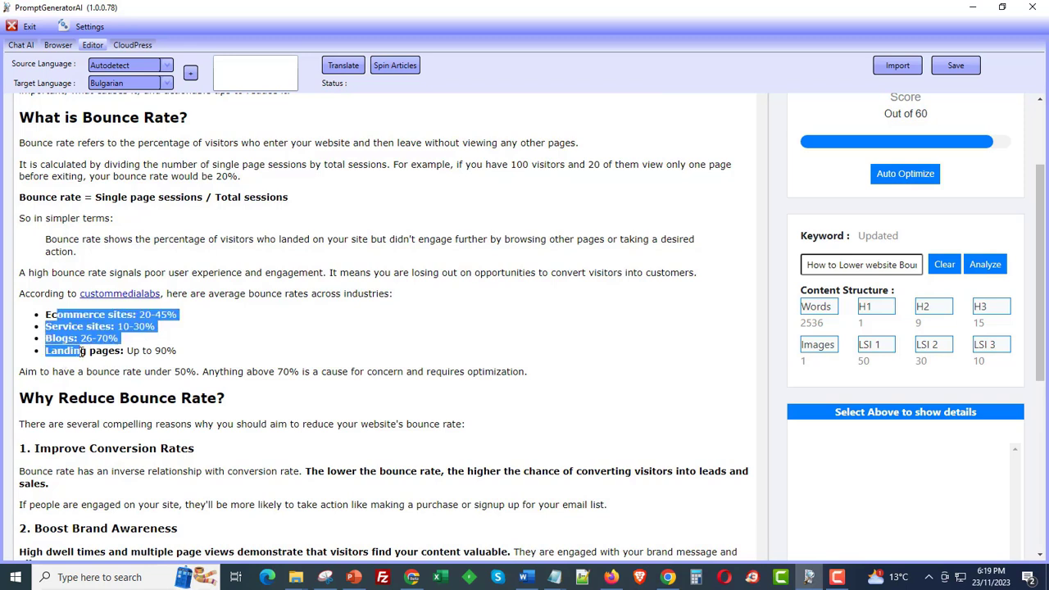
{"action": "left_click", "coordinate": [573, 366]}
{"action": "scroll", "coordinate": [870, 530], "scroll_direction": "up", "scroll_amount": 2}
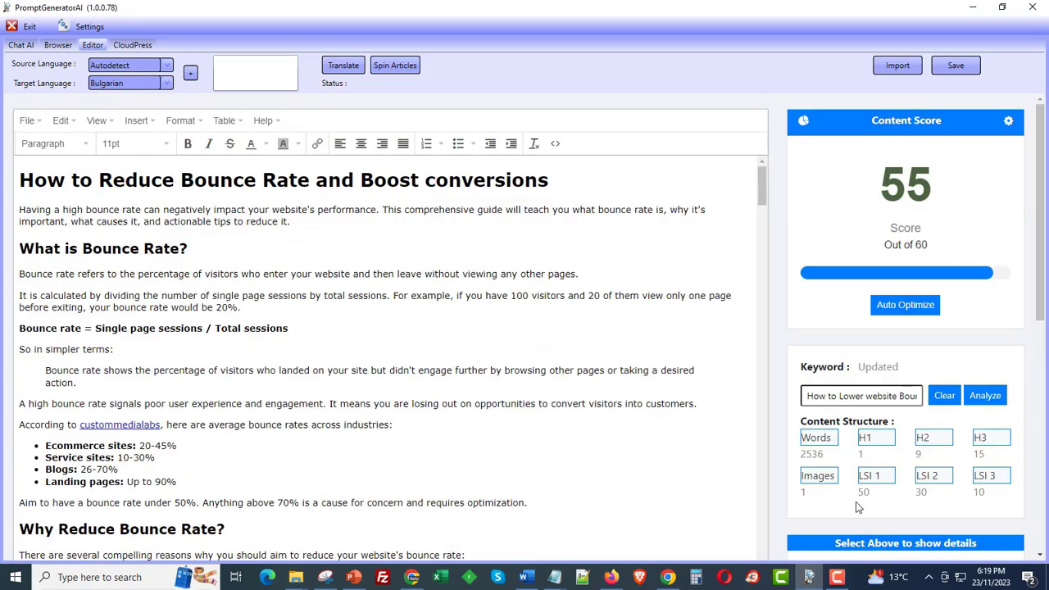
Step: Check the content score's keyword and content structure figures against the editor's total word count
{"action": "left_click_drag", "start_coordinate": [816, 395], "coordinate": [922, 392]}
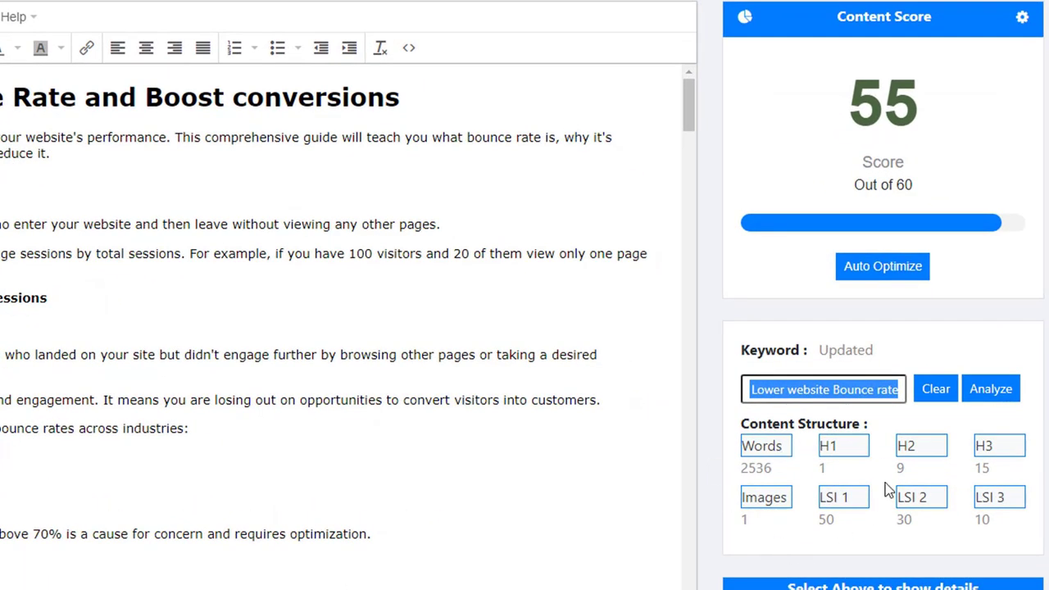
{"action": "scroll", "coordinate": [845, 484], "scroll_direction": "down", "scroll_amount": 5}
{"action": "scroll", "coordinate": [842, 492], "scroll_direction": "down", "scroll_amount": 4}
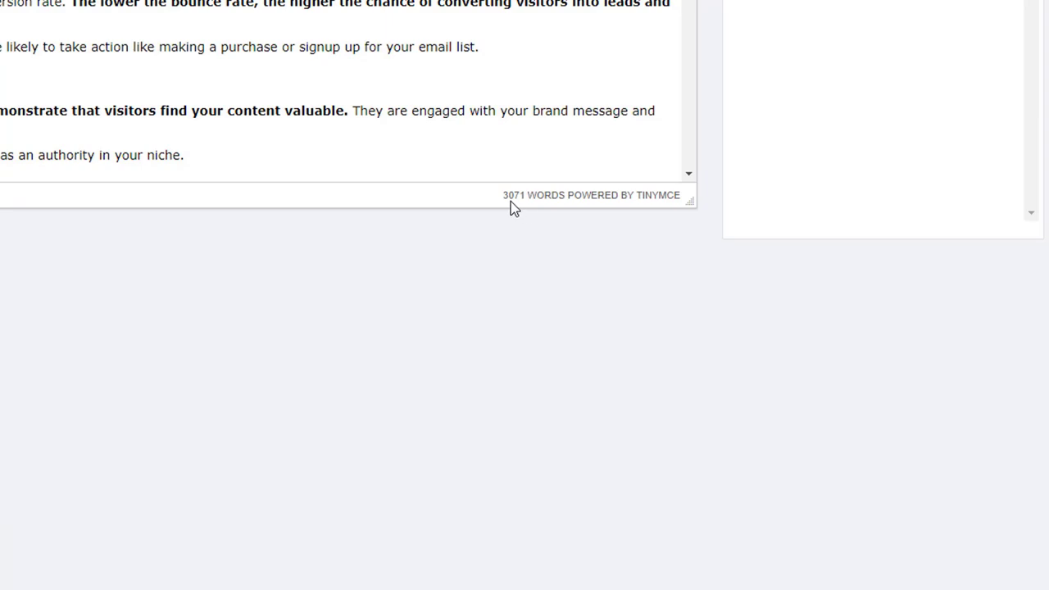
{"action": "scroll", "coordinate": [757, 500], "scroll_direction": "up", "scroll_amount": 10}
{"action": "left_click", "coordinate": [792, 304]}
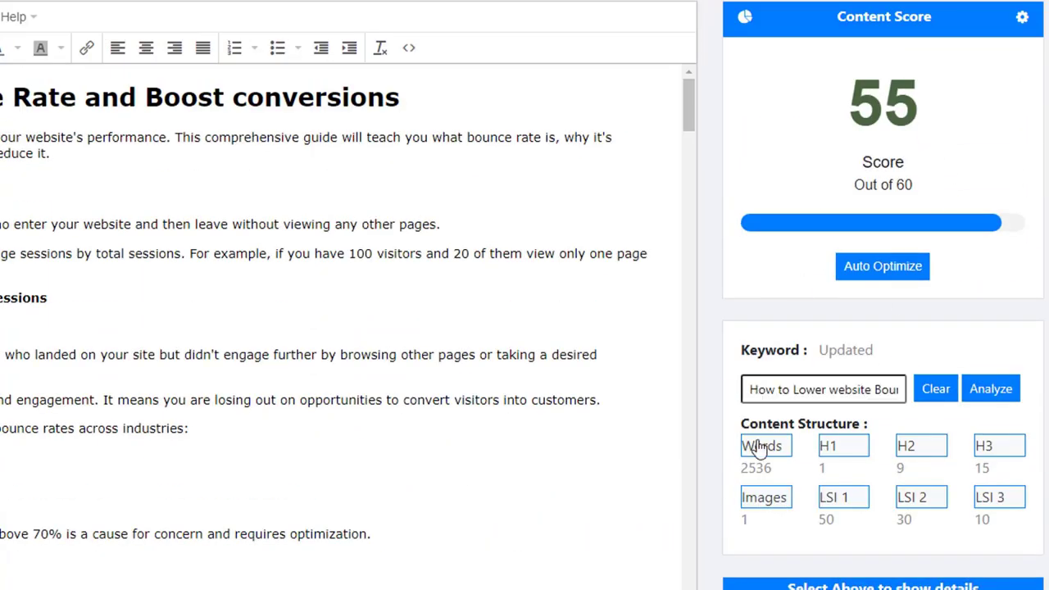
Step: Set the Content Statistics values to 9 for H2 and 15 for H3, and close the dialog
{"action": "left_click", "coordinate": [745, 17]}
{"action": "left_click_drag", "start_coordinate": [293, 113], "coordinate": [311, 132]}
{"action": "left_click_drag", "start_coordinate": [366, 210], "coordinate": [508, 300]}
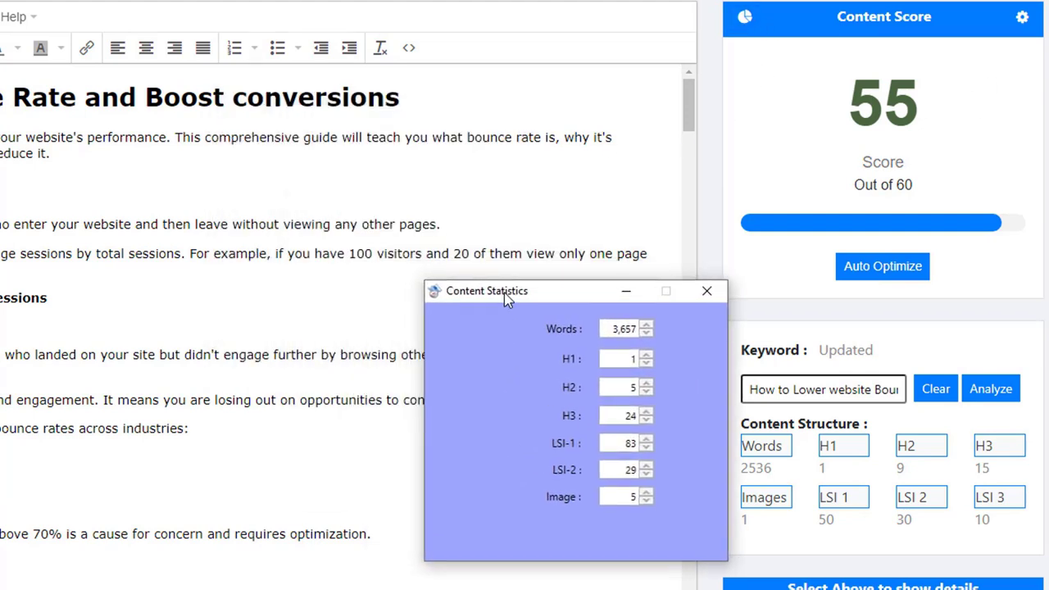
{"action": "left_click", "coordinate": [634, 359]}
{"action": "key", "text": "BackSpace"}
{"action": "left_click", "coordinate": [707, 291]}
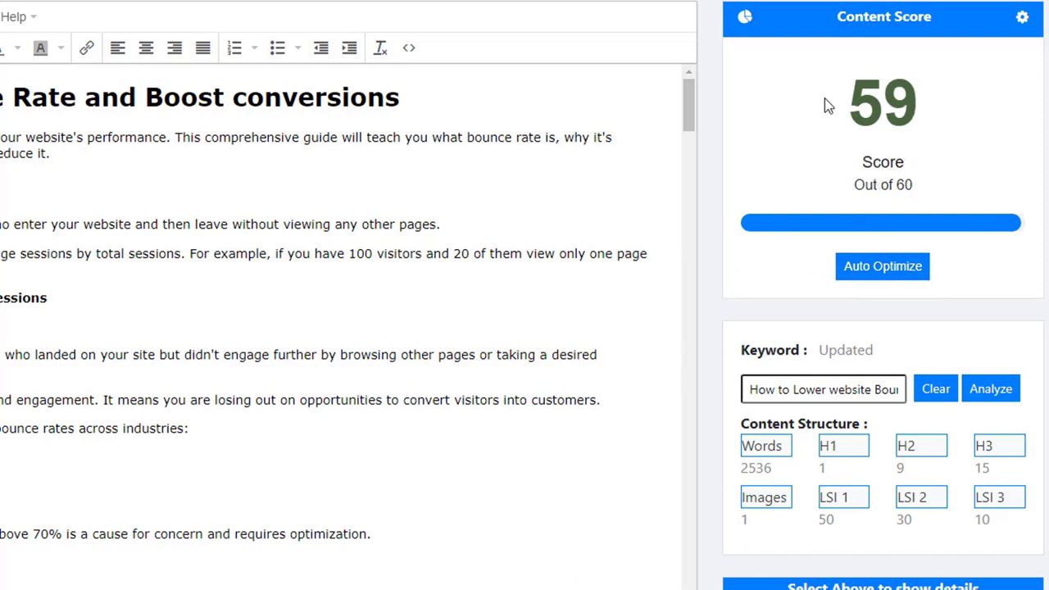
Step: Check the recalculated content score and review the Content Statistics values again
{"action": "left_click_drag", "start_coordinate": [825, 98], "coordinate": [964, 105]}
{"action": "left_click", "coordinate": [961, 98]}
{"action": "left_click", "coordinate": [744, 18]}
{"action": "left_click_drag", "start_coordinate": [374, 111], "coordinate": [592, 320]}
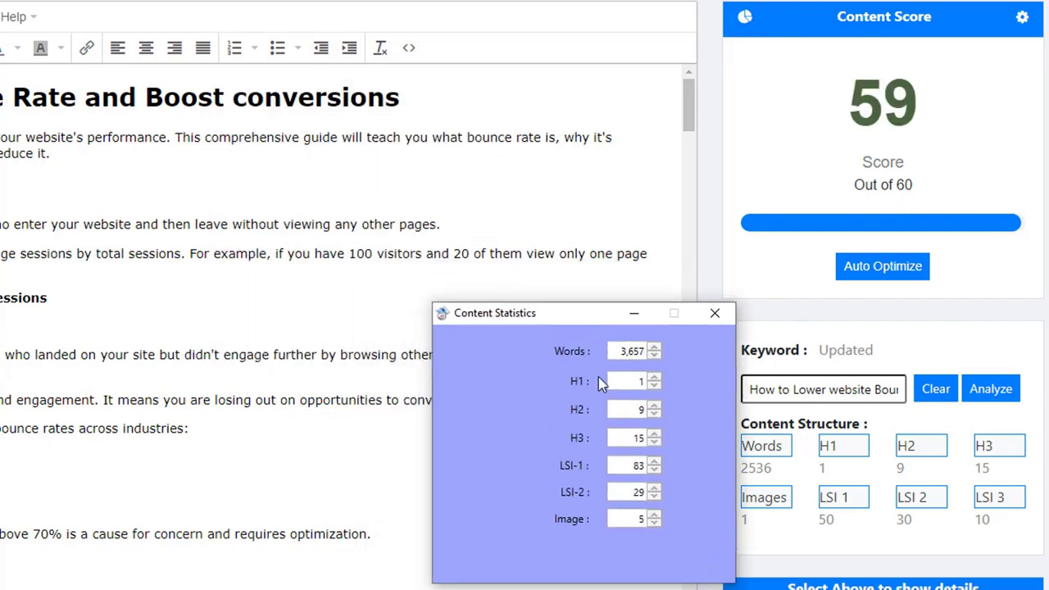
{"action": "key", "text": "Tab"}
{"action": "key", "text": "Tab"}
{"action": "left_click", "coordinate": [715, 312]}
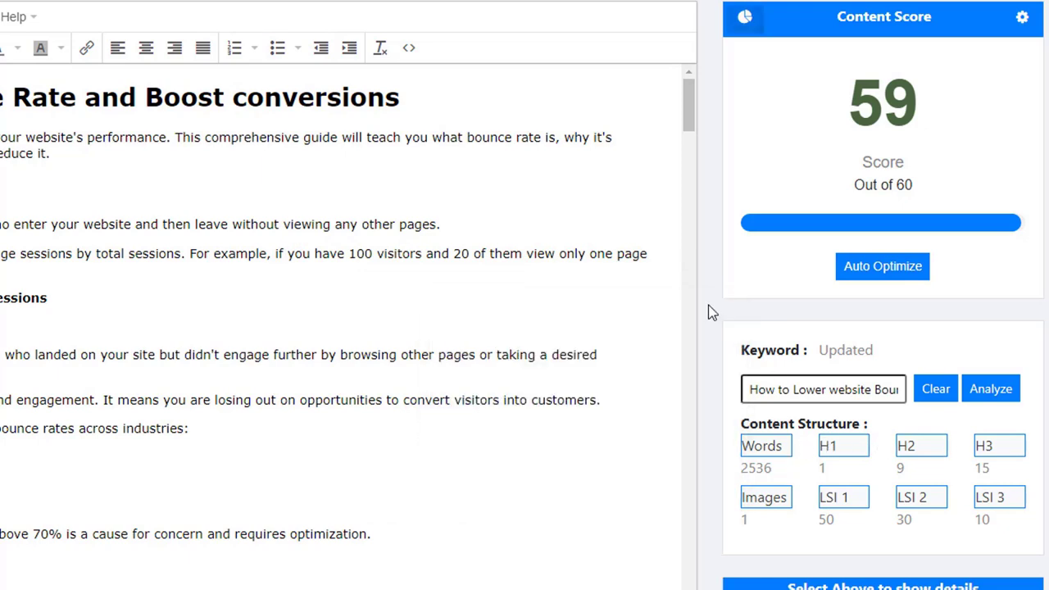
Step: Import How_to_Lower_website_Bounce_rate-638363399543759507.txt into the editor and skim its tips, summary and FAQs
{"action": "left_click", "coordinate": [913, 33]}
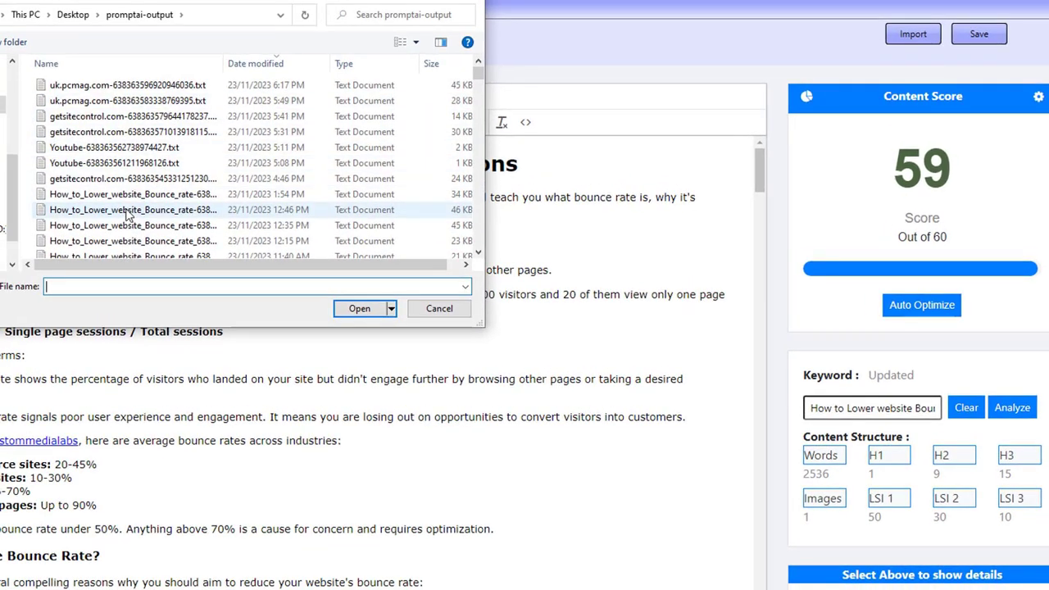
{"action": "double_click", "coordinate": [127, 212]}
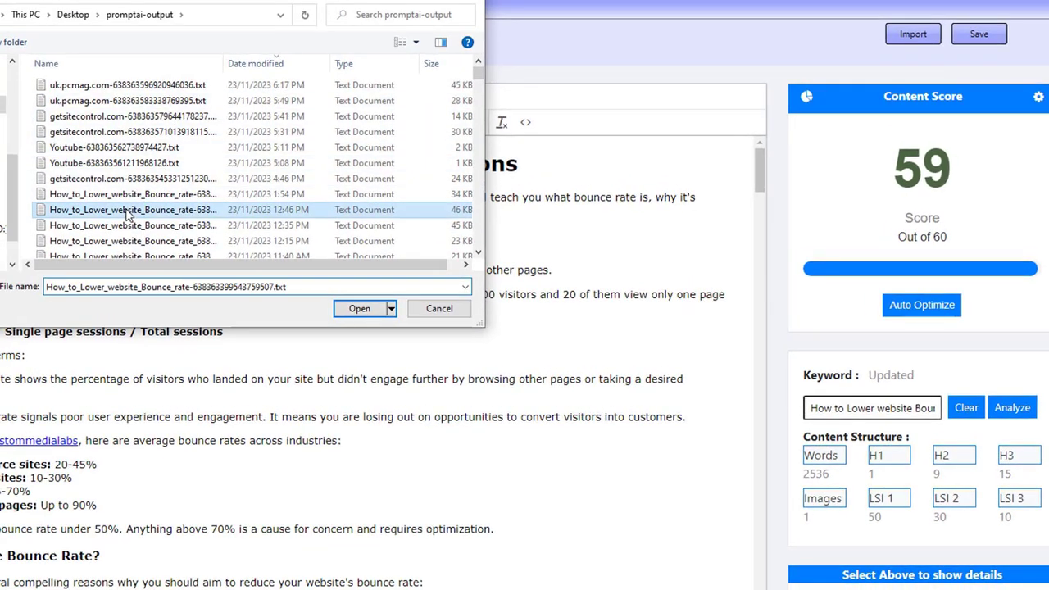
{"action": "scroll", "coordinate": [340, 362], "scroll_direction": "down", "scroll_amount": 20}
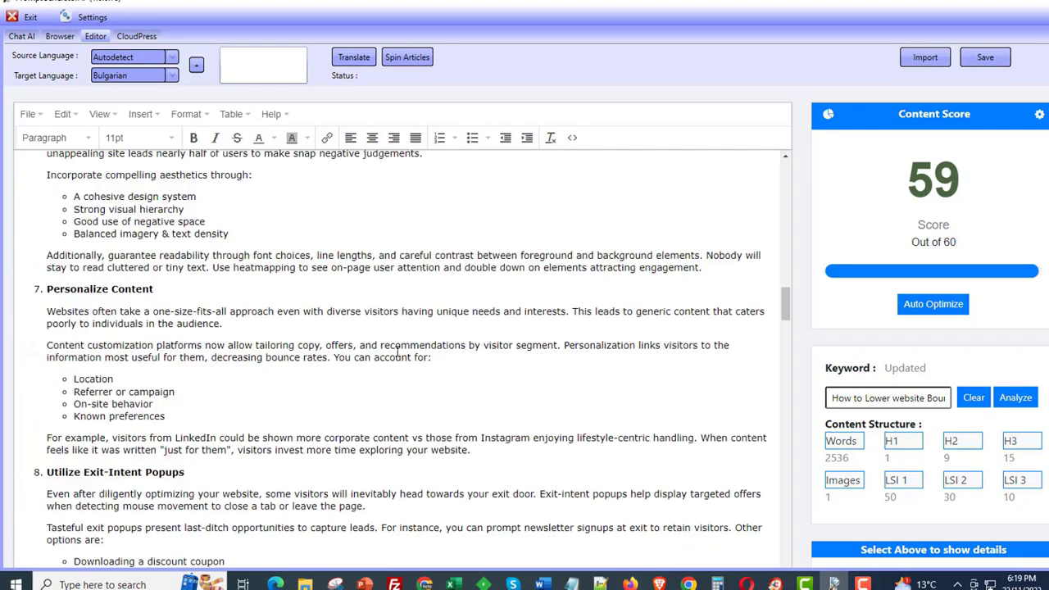
{"action": "scroll", "coordinate": [398, 353], "scroll_direction": "down", "scroll_amount": 20}
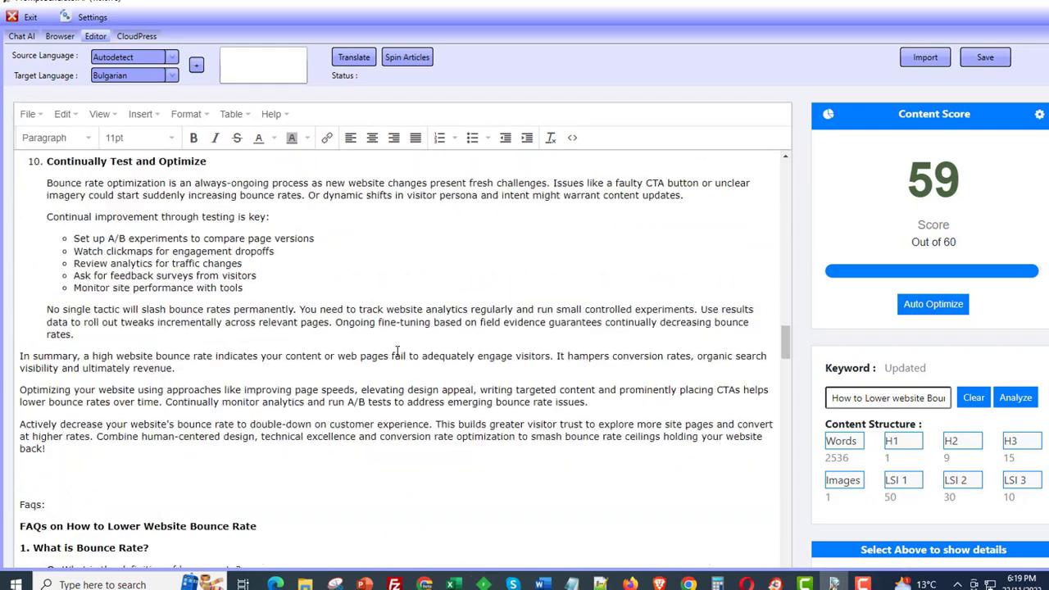
{"action": "scroll", "coordinate": [410, 360], "scroll_direction": "up", "scroll_amount": 3}
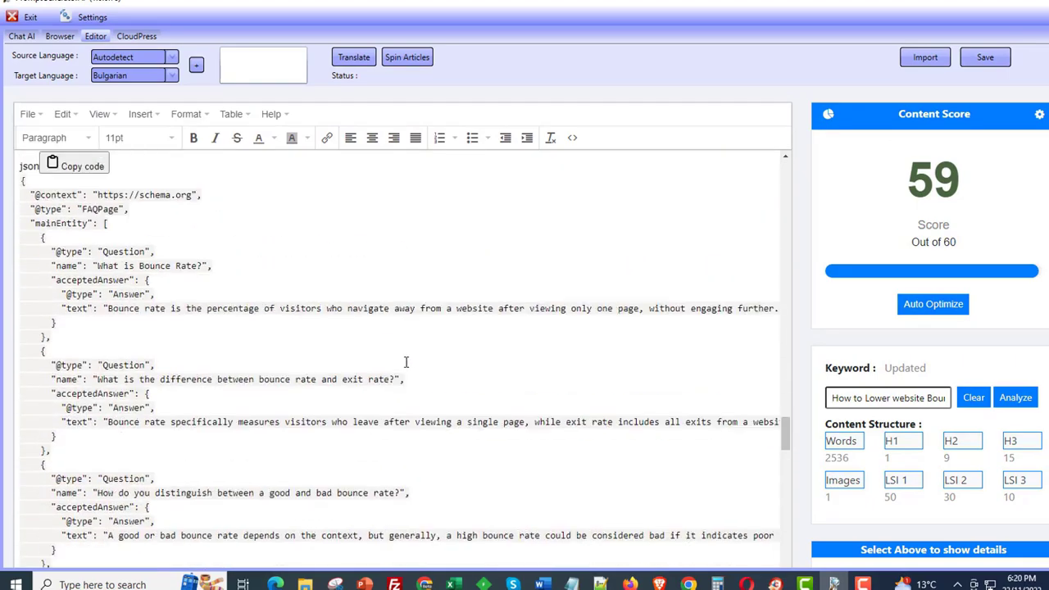
Step: Examine the imported article's FAQ schema code, featured images, and Visualization section with its industry bounce-rate list and bar chart
{"action": "triple_click", "coordinate": [118, 231]}
{"action": "scroll", "coordinate": [126, 298], "scroll_direction": "down", "scroll_amount": 15}
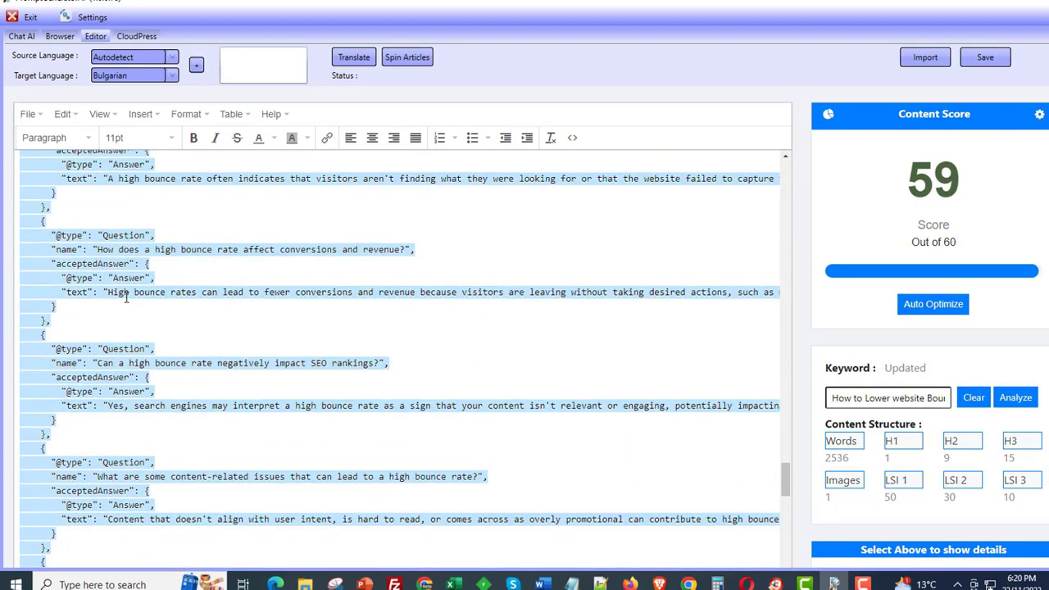
{"action": "scroll", "coordinate": [126, 298], "scroll_direction": "down", "scroll_amount": 20}
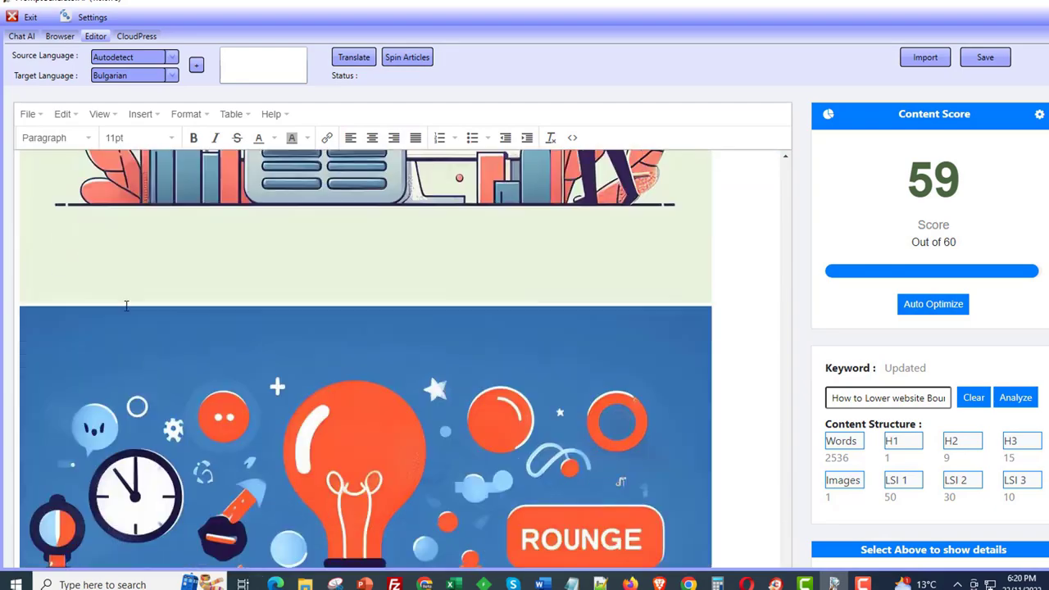
{"action": "scroll", "coordinate": [126, 306], "scroll_direction": "down", "scroll_amount": 15}
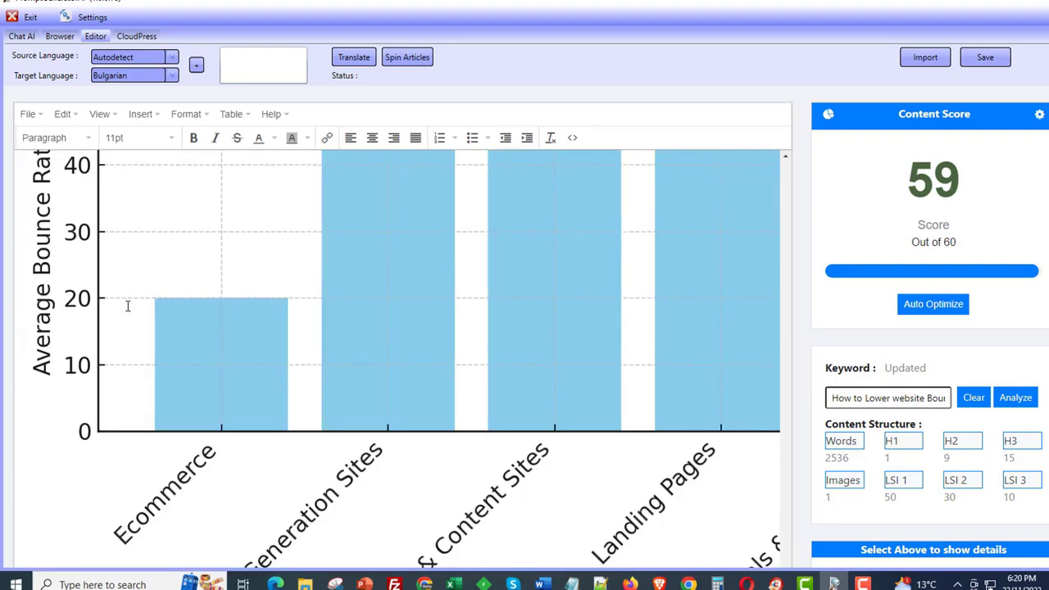
{"action": "scroll", "coordinate": [206, 347], "scroll_direction": "up", "scroll_amount": 5}
{"action": "left_click", "coordinate": [206, 347]}
{"action": "scroll", "coordinate": [206, 346], "scroll_direction": "down", "scroll_amount": 5}
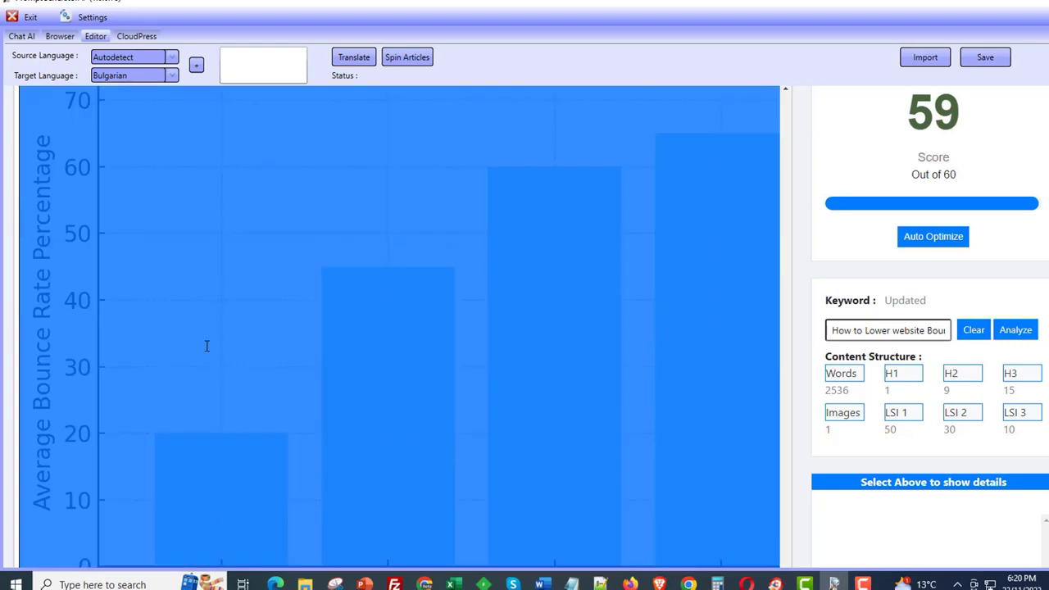
{"action": "scroll", "coordinate": [207, 346], "scroll_direction": "up", "scroll_amount": 5}
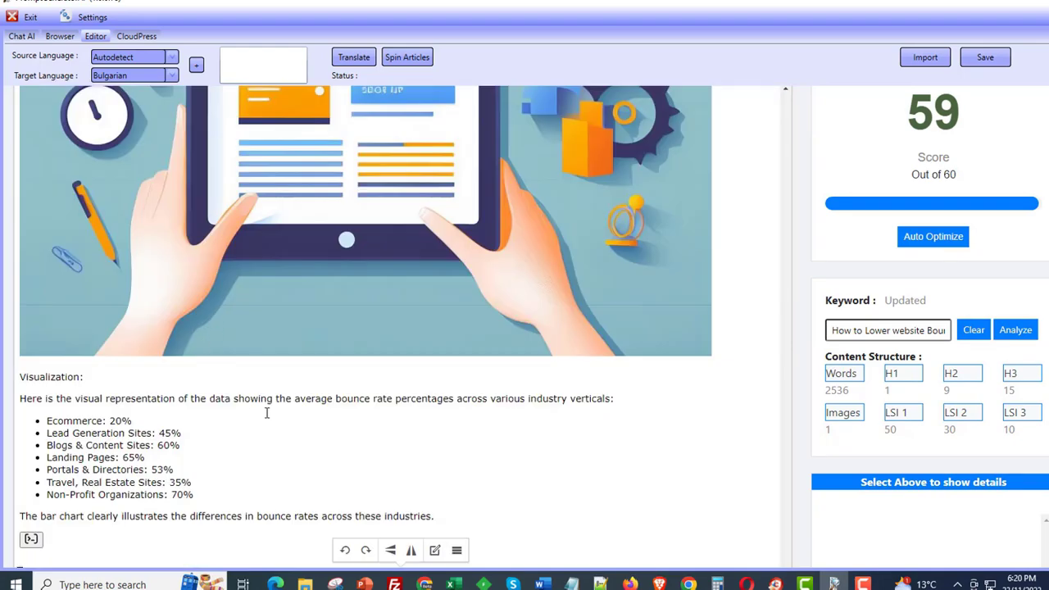
{"action": "scroll", "coordinate": [328, 467], "scroll_direction": "down", "scroll_amount": 20}
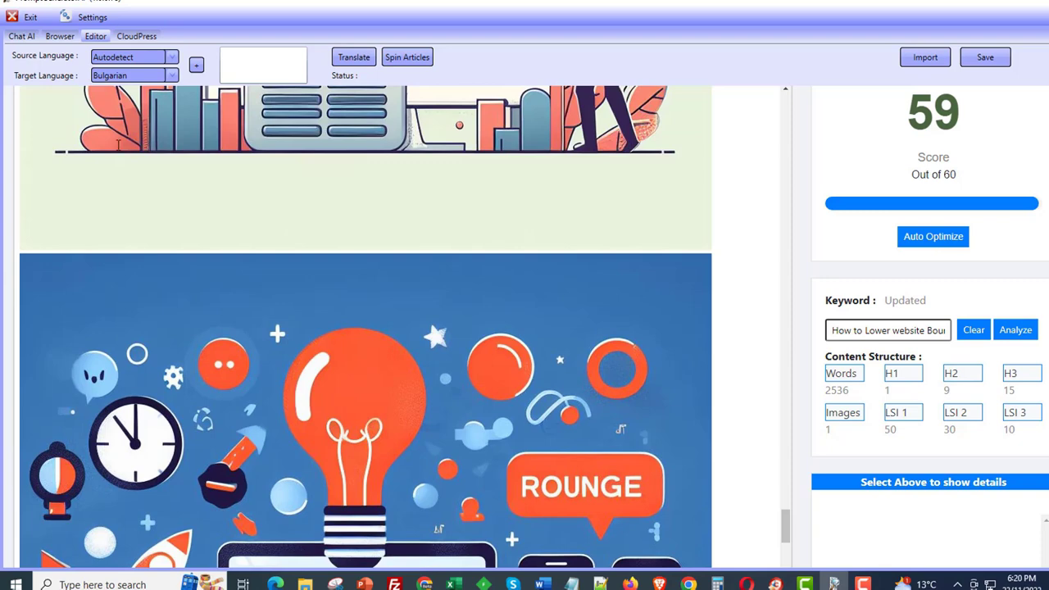
Step: Return to the Chat AI workspace
{"action": "left_click", "coordinate": [27, 38]}
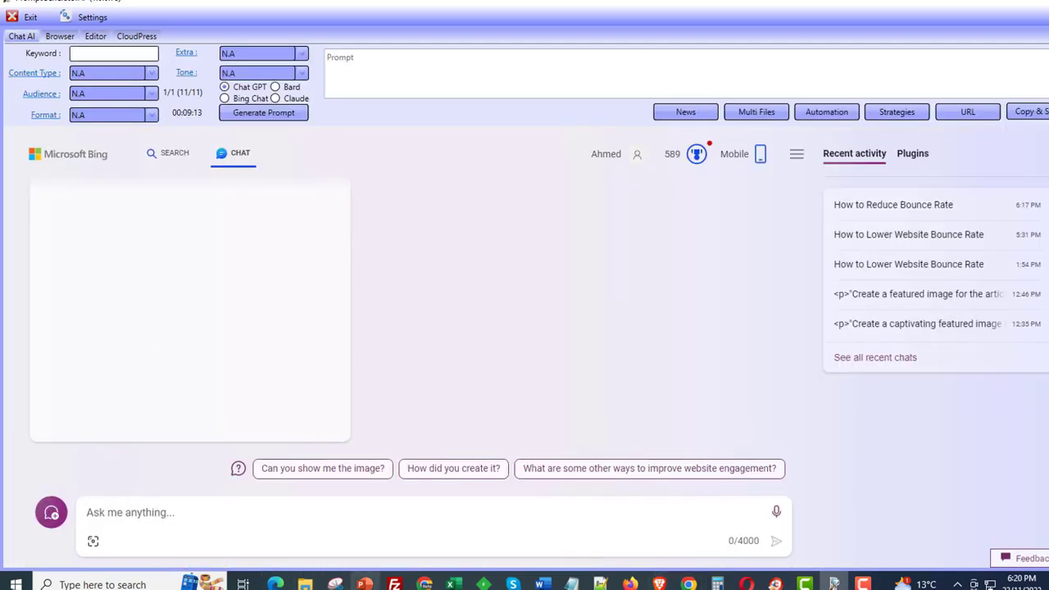
Step: Switch to the PowerPoint presentation and show slide 5
{"action": "left_click", "coordinate": [365, 583]}
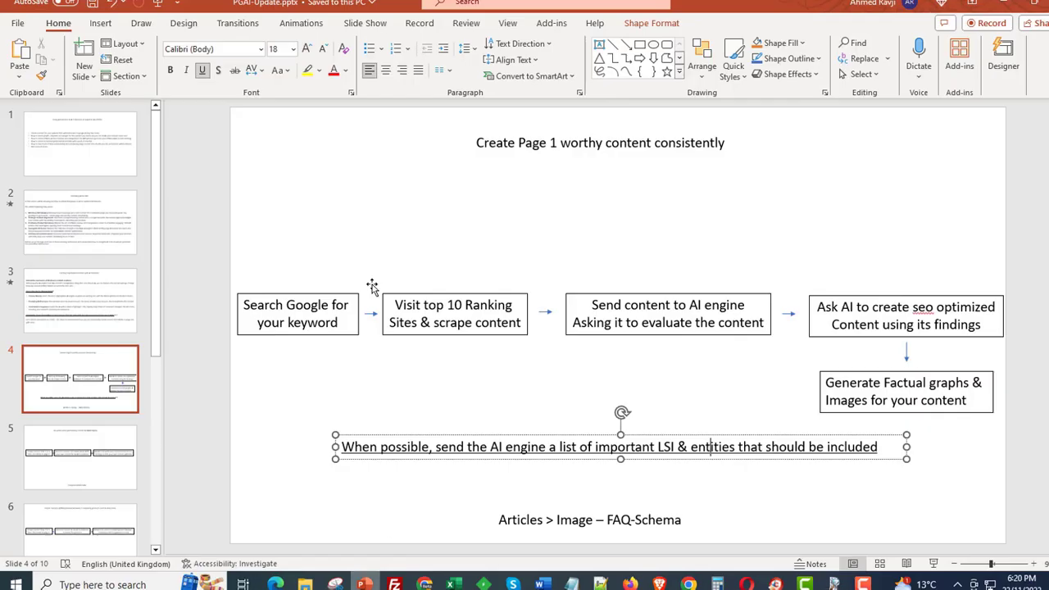
{"action": "left_click", "coordinate": [66, 462]}
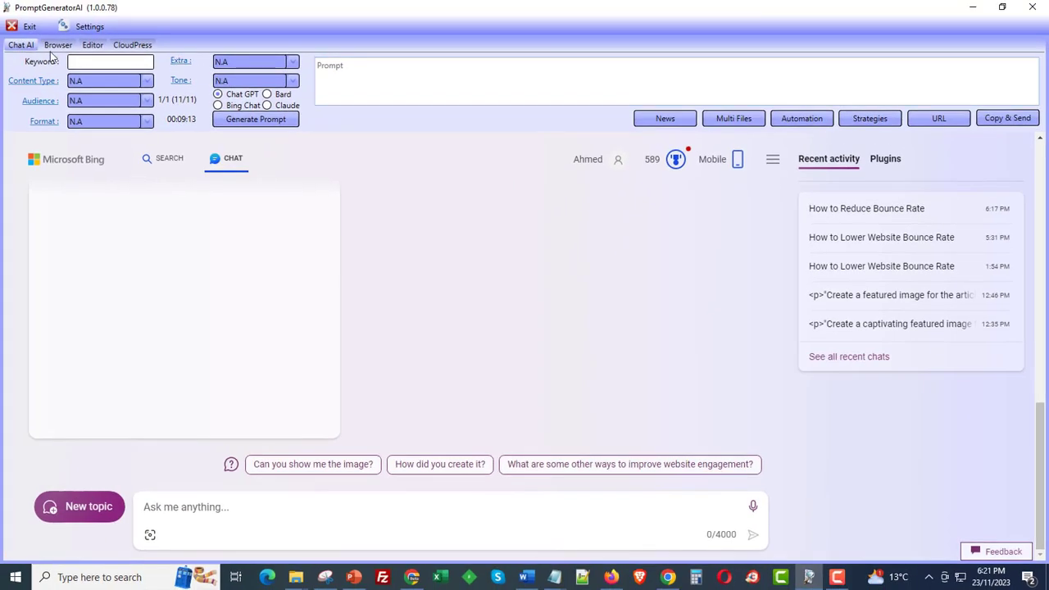
Step: Load the bookmarked Google page in PromptGeneratorAI's built-in browser and search for "how to reduce bounce rate"
{"action": "left_click", "coordinate": [57, 45]}
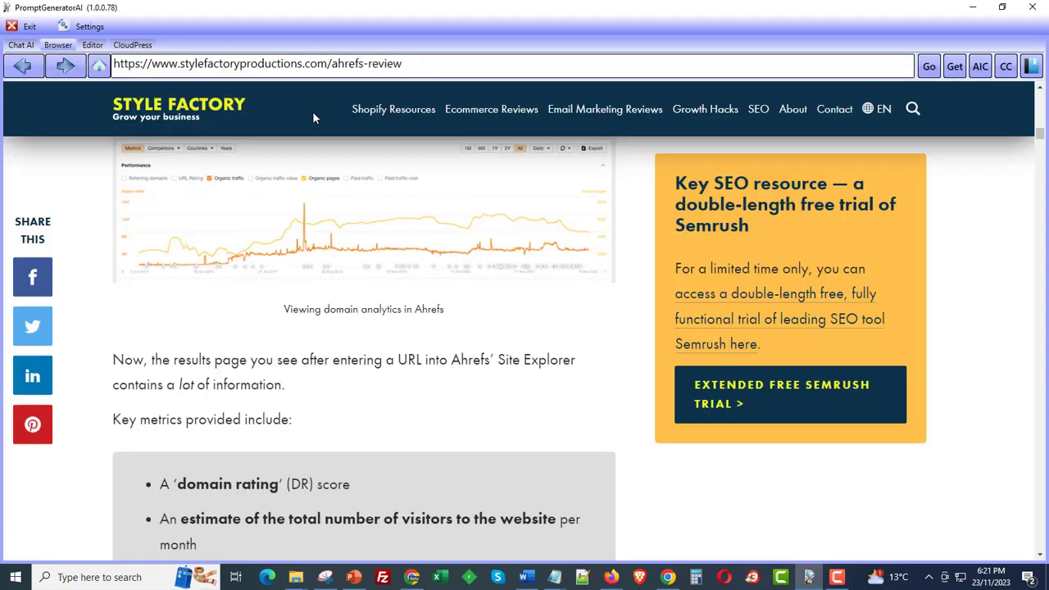
{"action": "left_click", "coordinate": [1031, 66]}
{"action": "left_click", "coordinate": [485, 254]}
{"action": "double_click", "coordinate": [479, 237]}
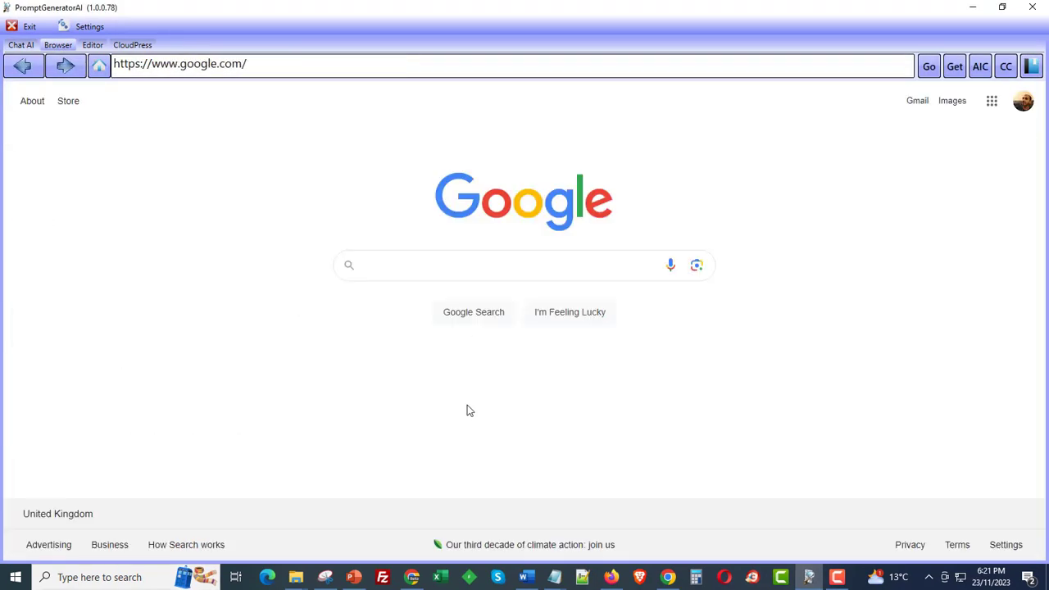
{"action": "left_click", "coordinate": [489, 260]}
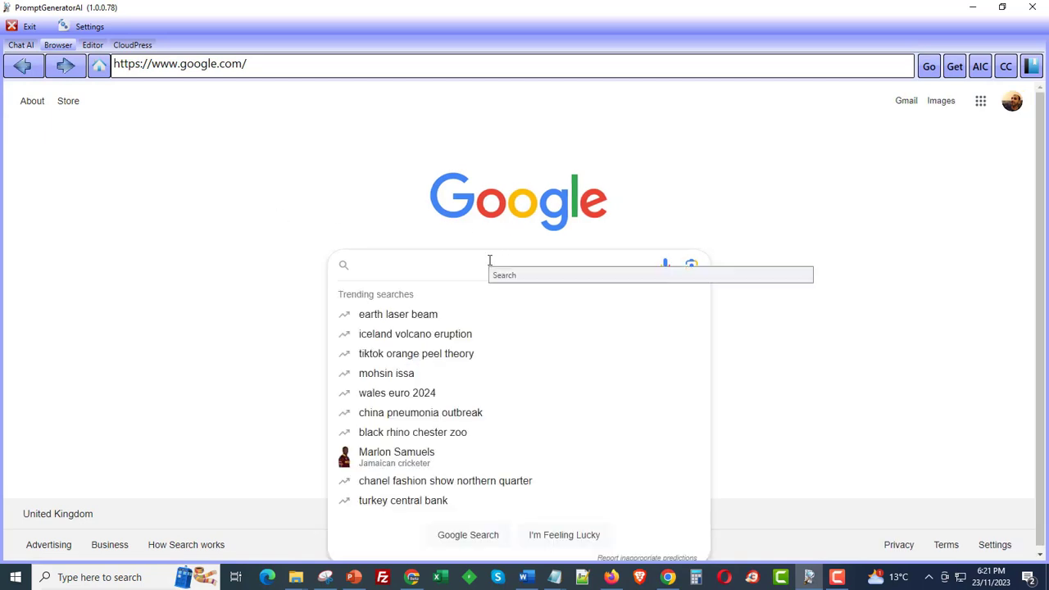
{"action": "type", "text": "how to reduce"}
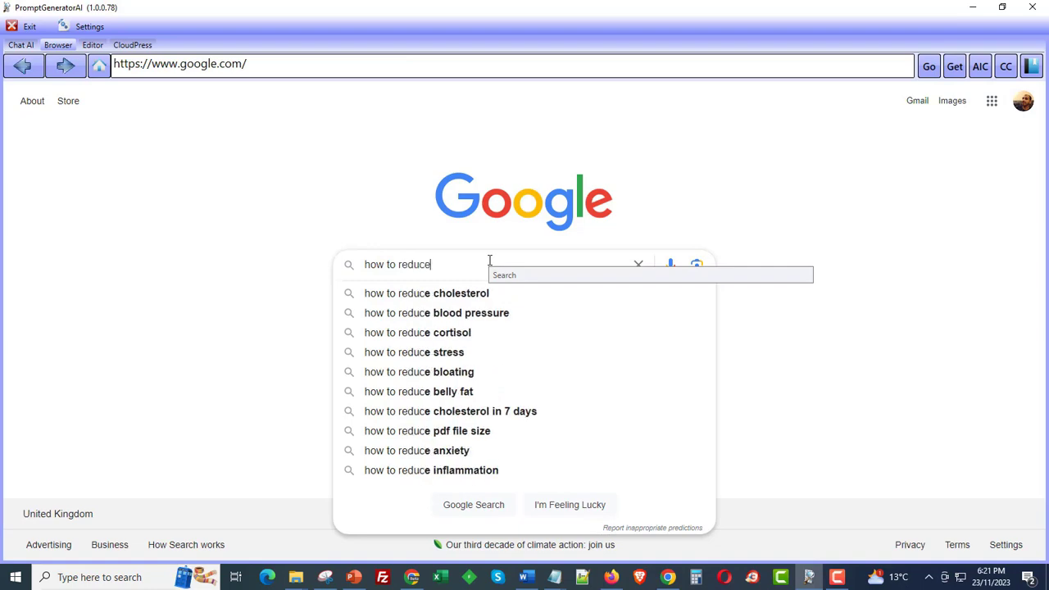
{"action": "type", "text": " bounce rate"}
{"action": "key", "text": "Return"}
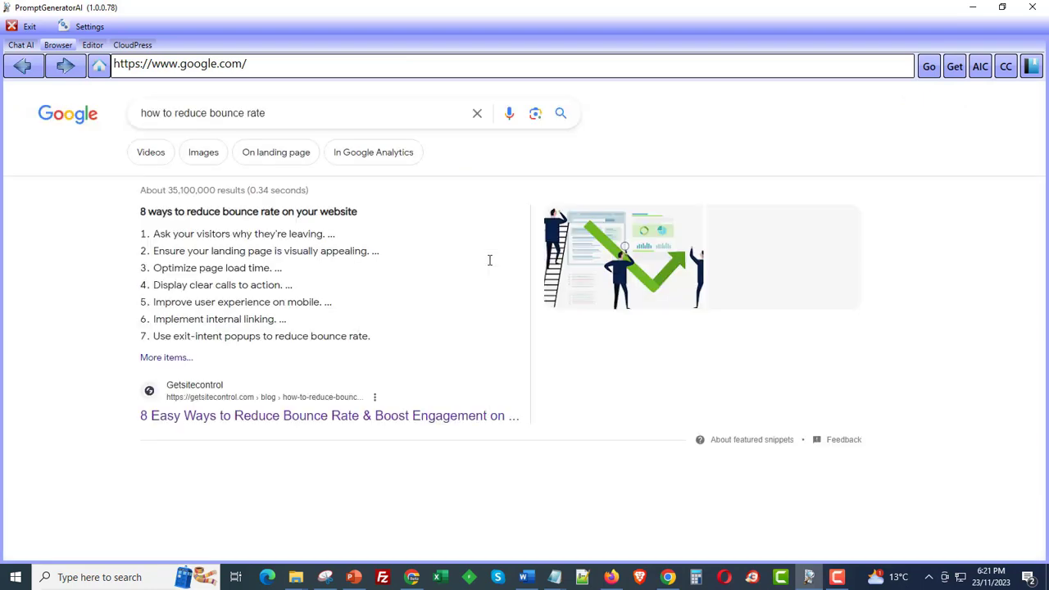
Step: Open Getsitecontrol's featured bounce-rate article, locate its page address, and return to the search results
{"action": "scroll", "coordinate": [449, 354], "scroll_direction": "down", "scroll_amount": 2}
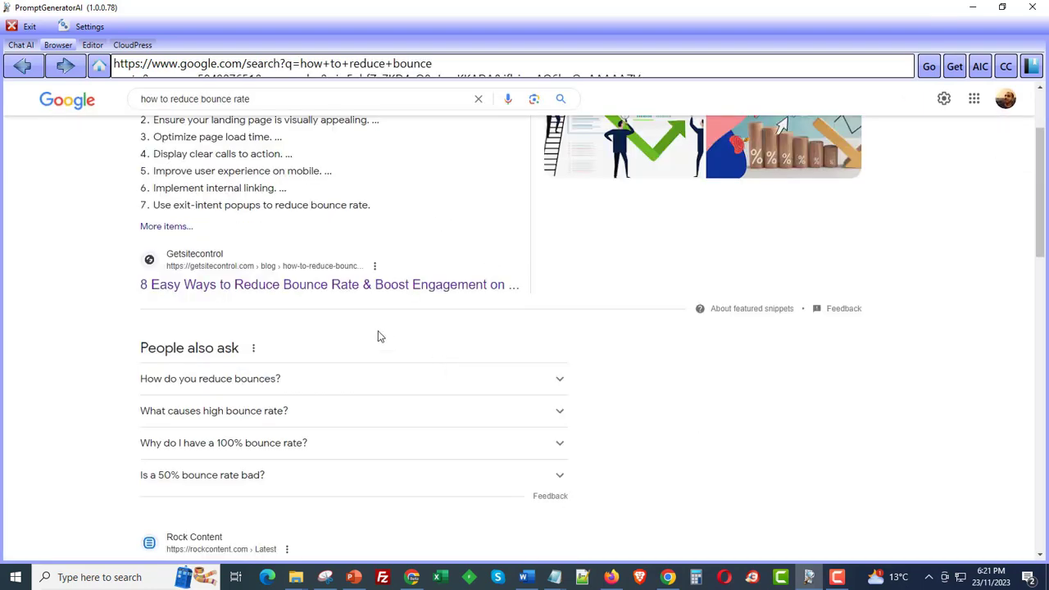
{"action": "left_click", "coordinate": [329, 285]}
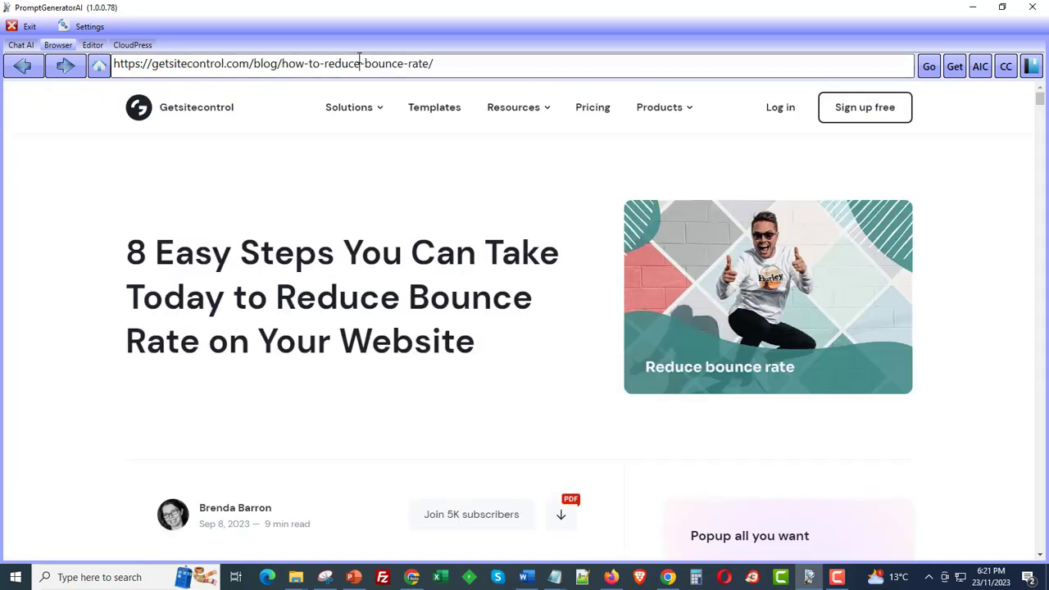
{"action": "left_click", "coordinate": [358, 63]}
{"action": "left_click", "coordinate": [23, 66]}
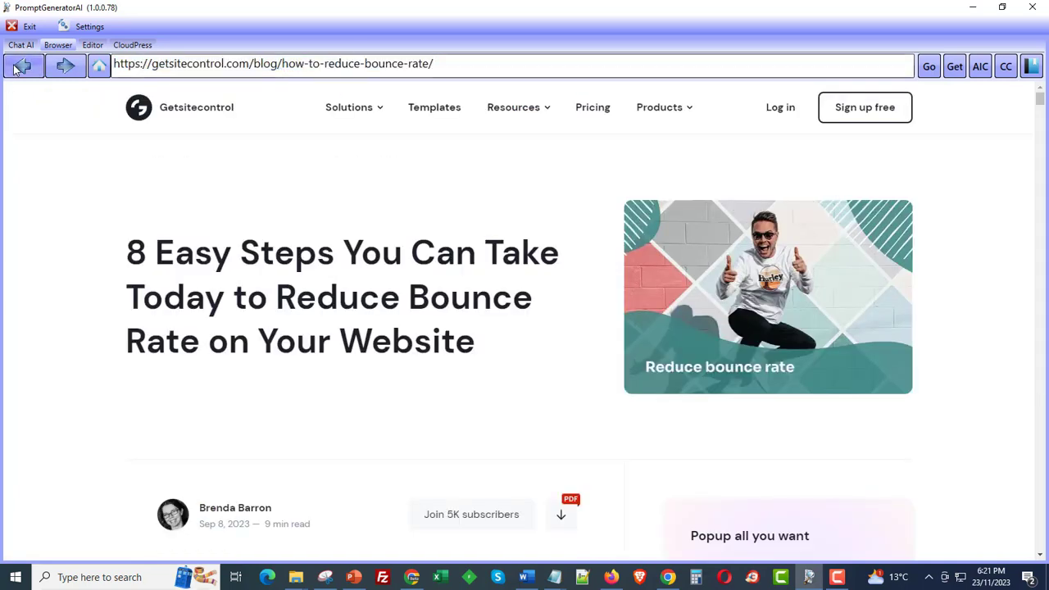
Step: Open the Rock Content article with 18 bounce-rate tips, select its page address, skim it, and return to the search results
{"action": "scroll", "coordinate": [284, 352], "scroll_direction": "down", "scroll_amount": 4}
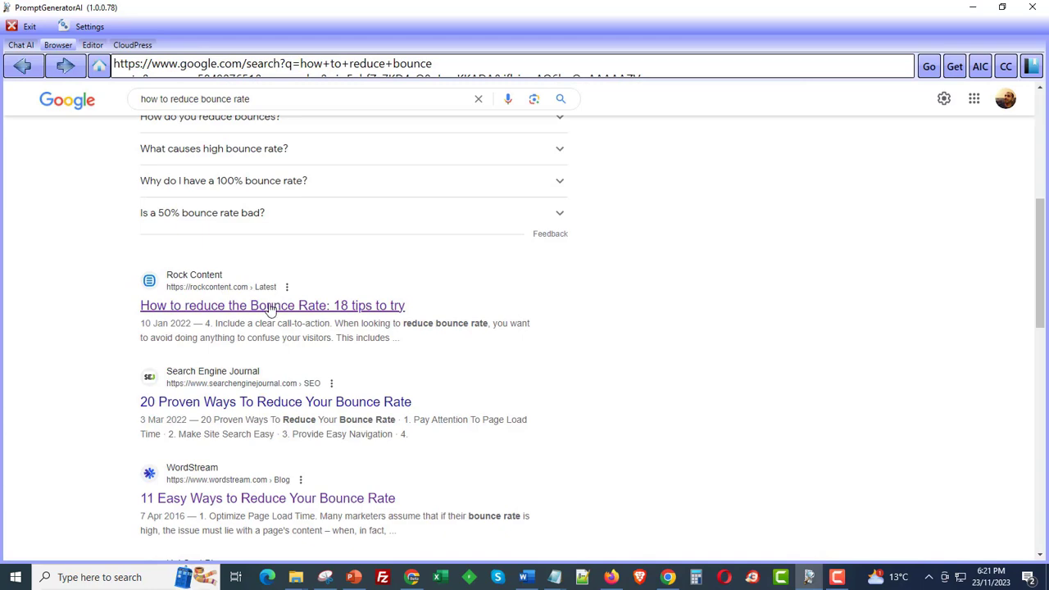
{"action": "left_click", "coordinate": [330, 63]}
{"action": "scroll", "coordinate": [279, 308], "scroll_direction": "down", "scroll_amount": 15}
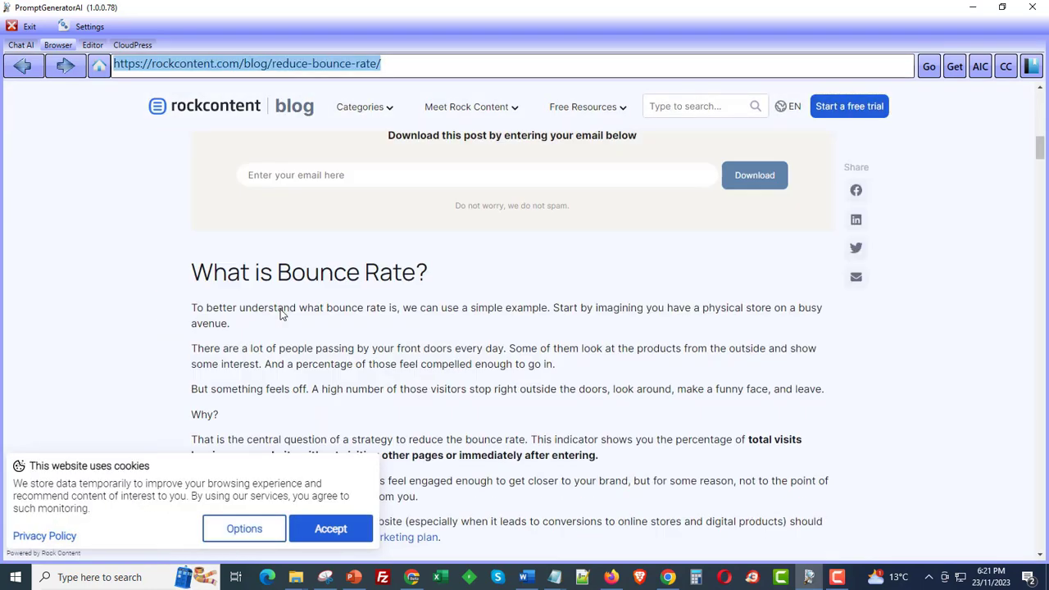
{"action": "left_click", "coordinate": [33, 67]}
Step: Browse the lower-ranking bounce-rate pages and load more search results twice
{"action": "scroll", "coordinate": [631, 397], "scroll_direction": "down", "scroll_amount": 15}
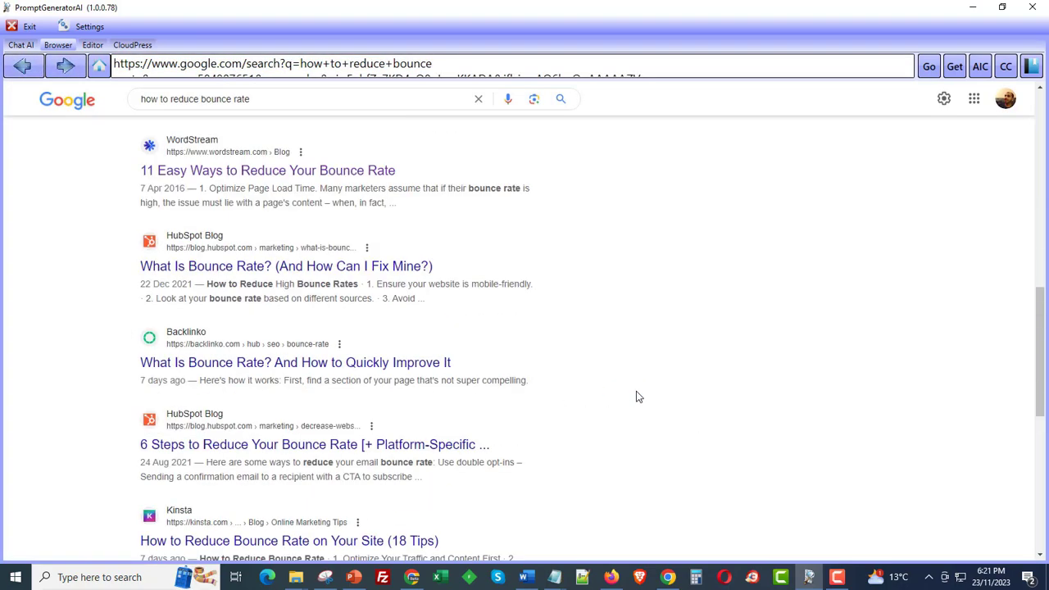
{"action": "scroll", "coordinate": [638, 397], "scroll_direction": "down", "scroll_amount": 20}
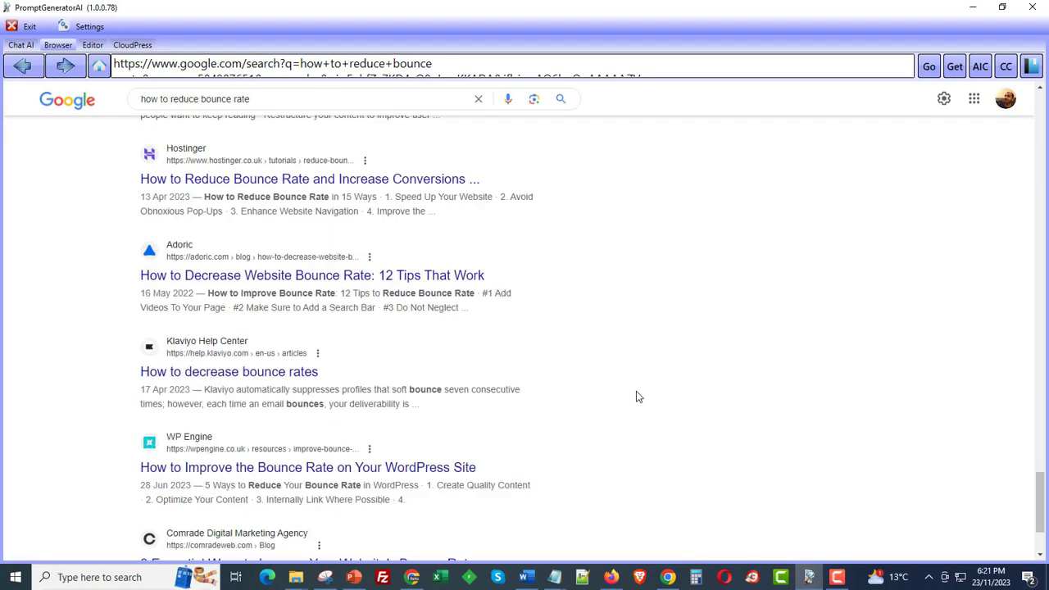
{"action": "scroll", "coordinate": [639, 396], "scroll_direction": "down", "scroll_amount": 20}
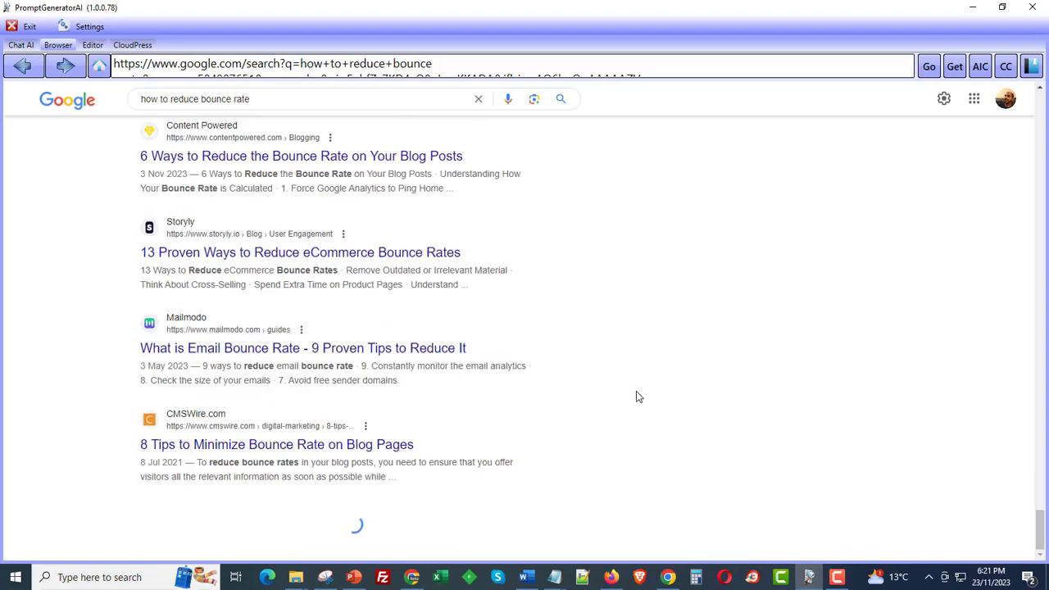
{"action": "scroll", "coordinate": [639, 396], "scroll_direction": "down", "scroll_amount": 3}
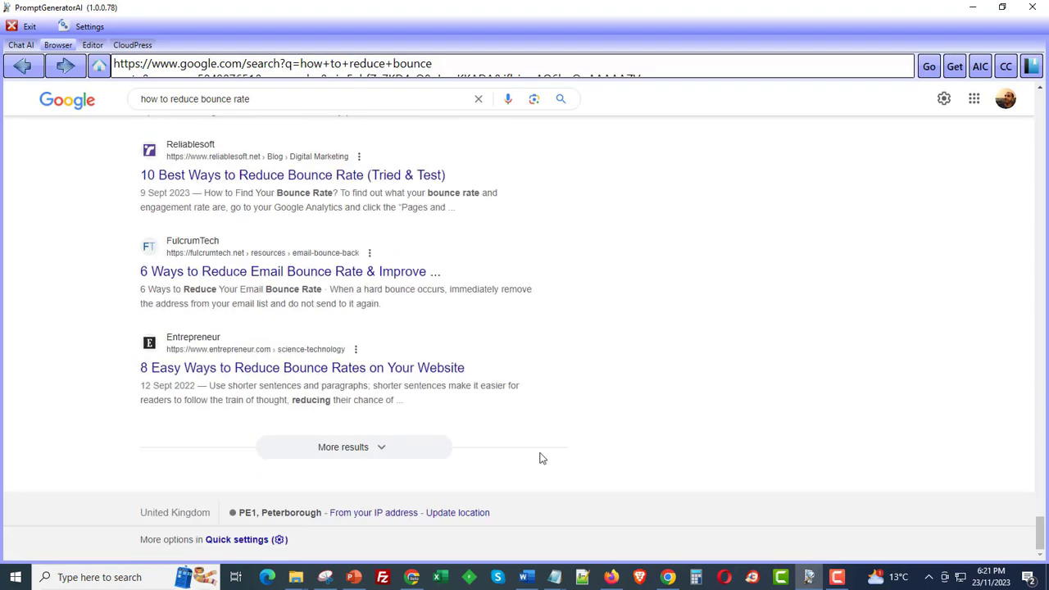
{"action": "left_click", "coordinate": [387, 456]}
{"action": "scroll", "coordinate": [679, 417], "scroll_direction": "down", "scroll_amount": 12}
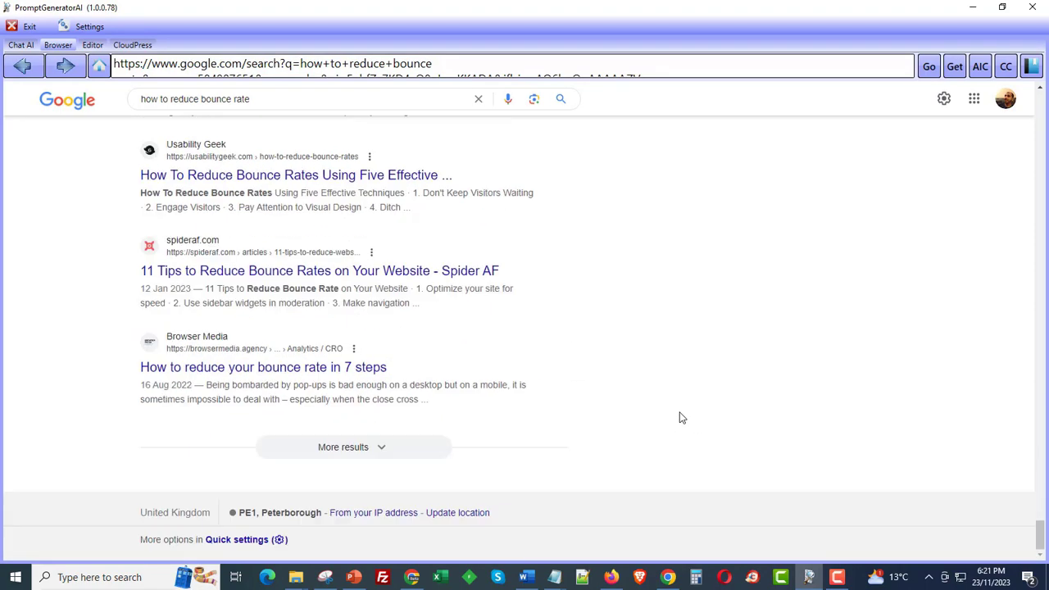
{"action": "left_click", "coordinate": [379, 449]}
Step: Open Picreel's "Simple Strategies for Reducing Your Website's Bounce Rate" from the lower-ranking results and select its full page address
{"action": "scroll", "coordinate": [541, 459], "scroll_direction": "down", "scroll_amount": 5}
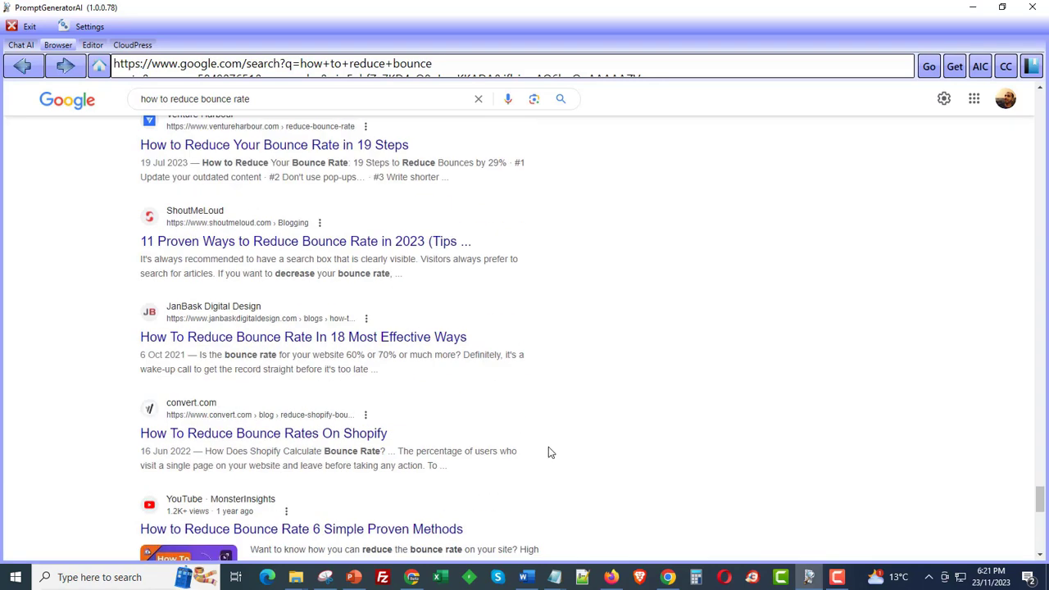
{"action": "scroll", "coordinate": [548, 447], "scroll_direction": "down", "scroll_amount": 4}
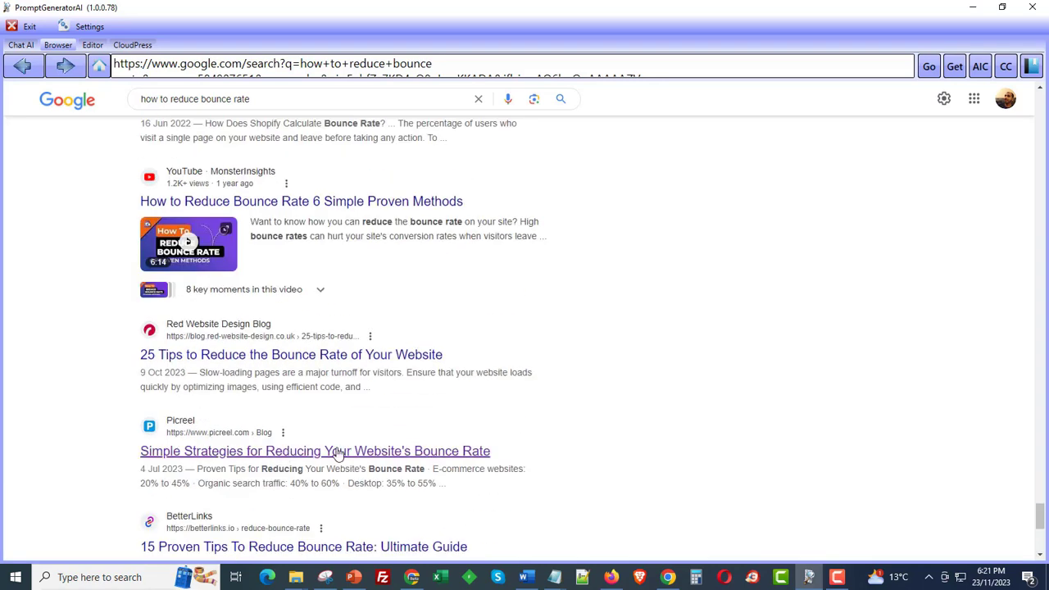
{"action": "left_click", "coordinate": [420, 455]}
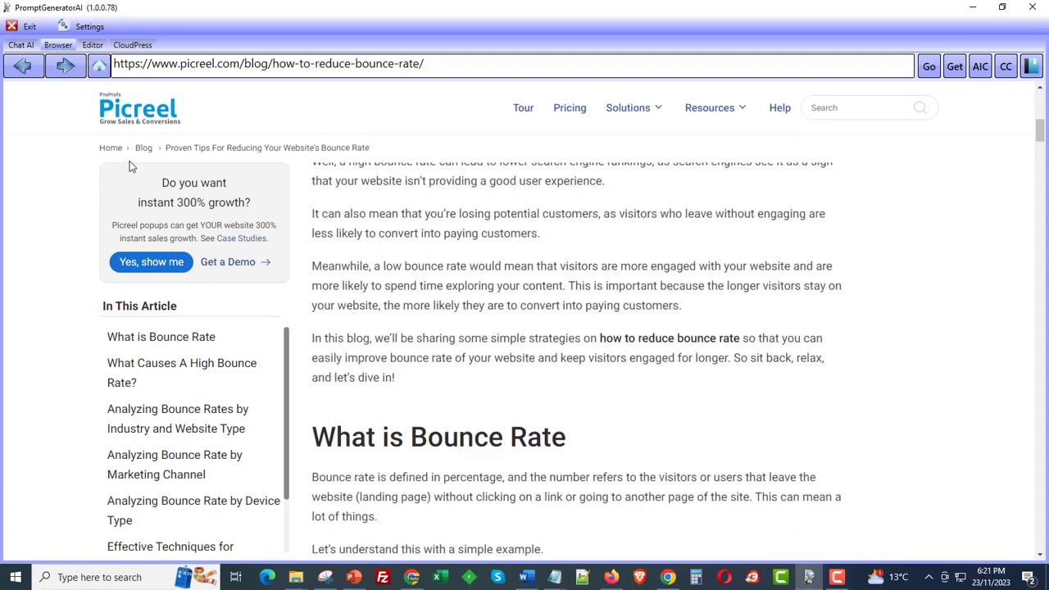
{"action": "left_click", "coordinate": [433, 63]}
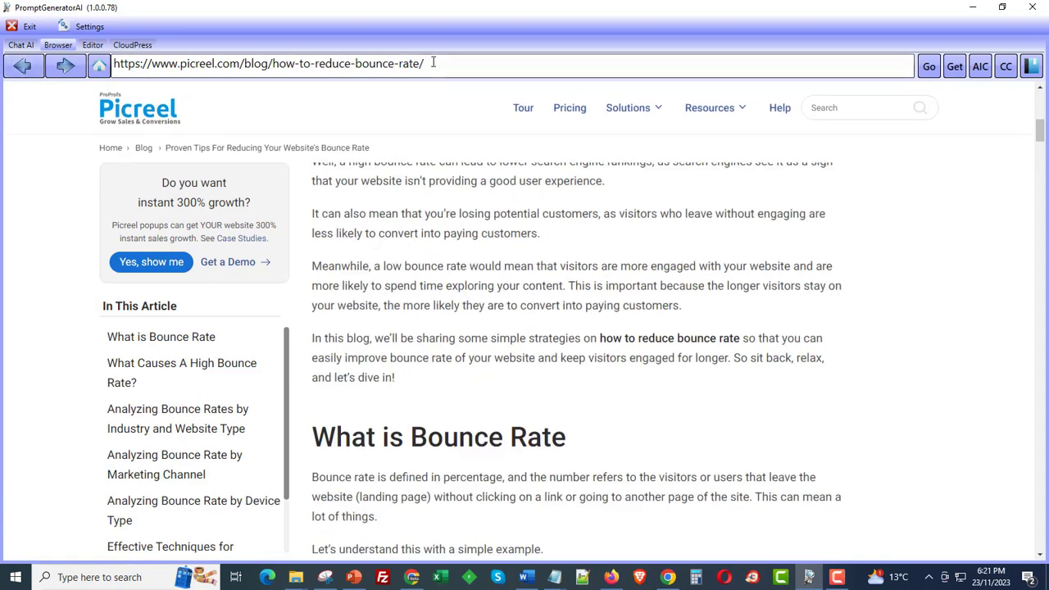
{"action": "key", "text": "ctrl+a"}
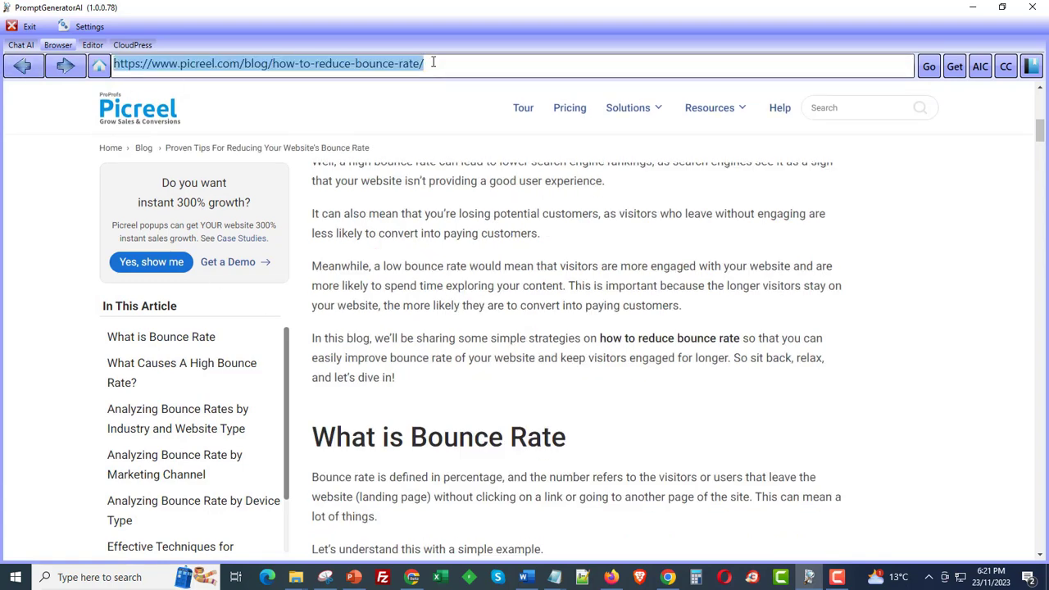
Step: In Chat AI's Automation settings, set the category to test and choose the strategy comparing two page-one websites with your own content
{"action": "left_click", "coordinate": [14, 46]}
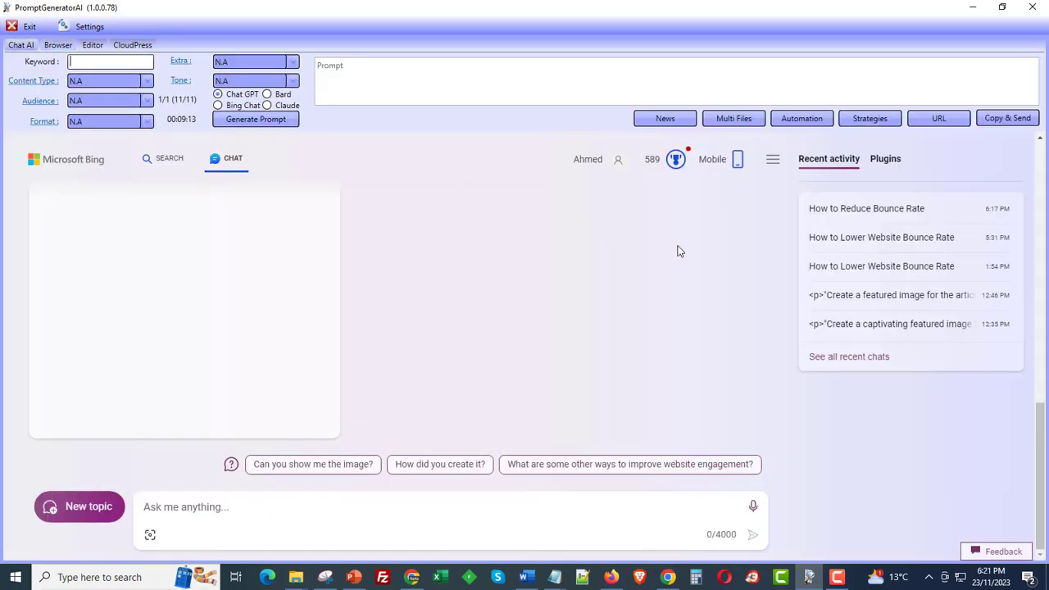
{"action": "left_click", "coordinate": [812, 121]}
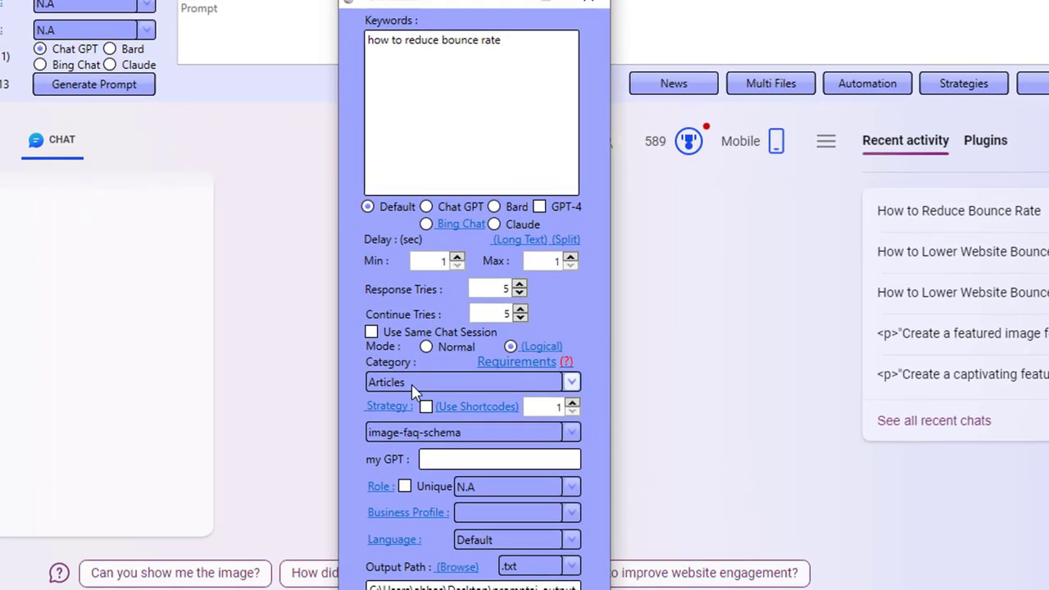
{"action": "left_click", "coordinate": [414, 392]}
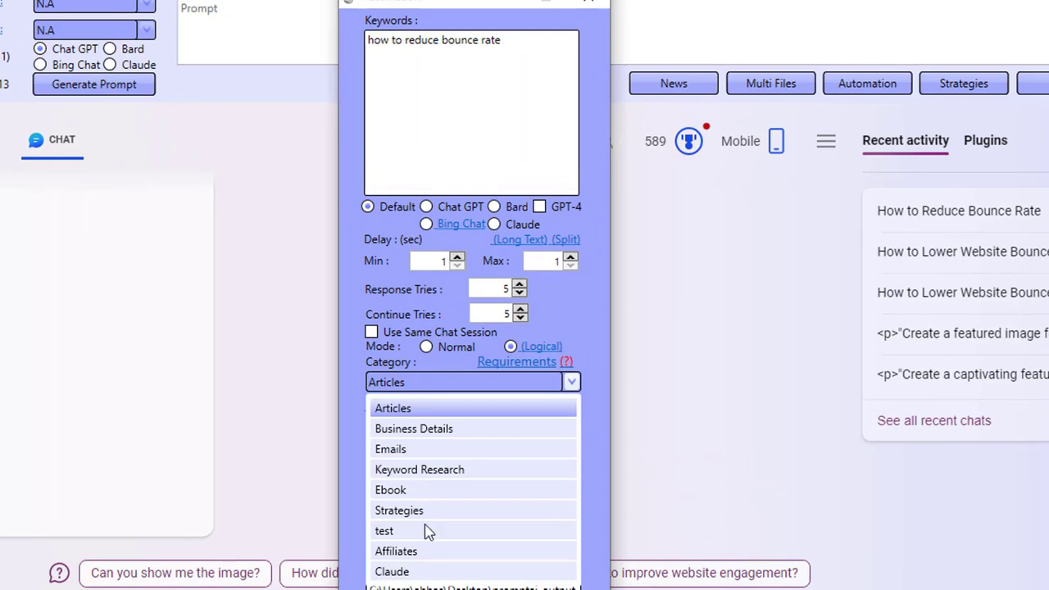
{"action": "left_click", "coordinate": [409, 529]}
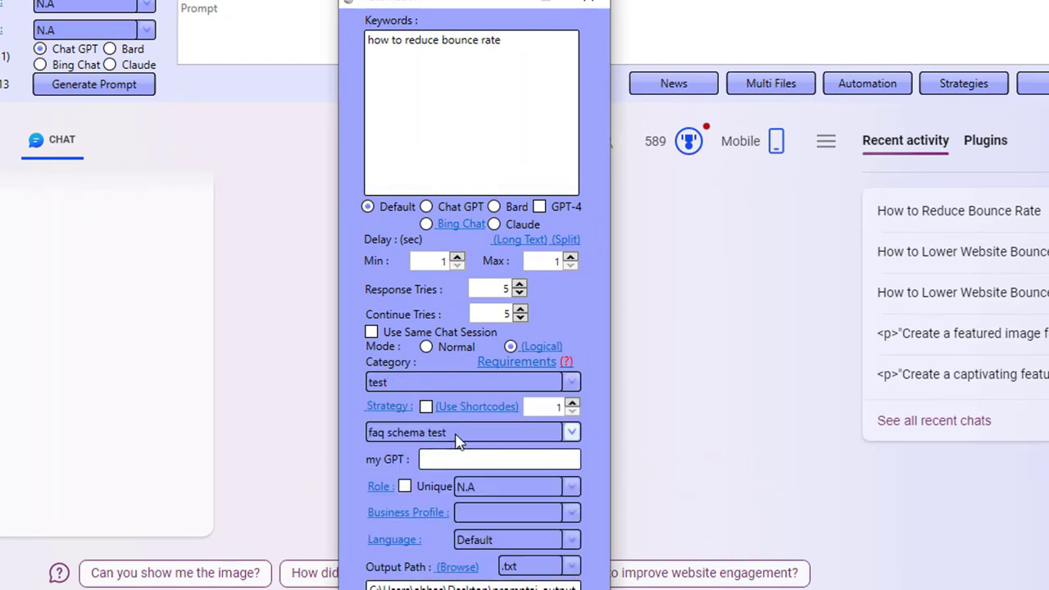
{"action": "left_click", "coordinate": [459, 434]}
{"action": "scroll", "coordinate": [476, 574], "scroll_direction": "down", "scroll_amount": 5}
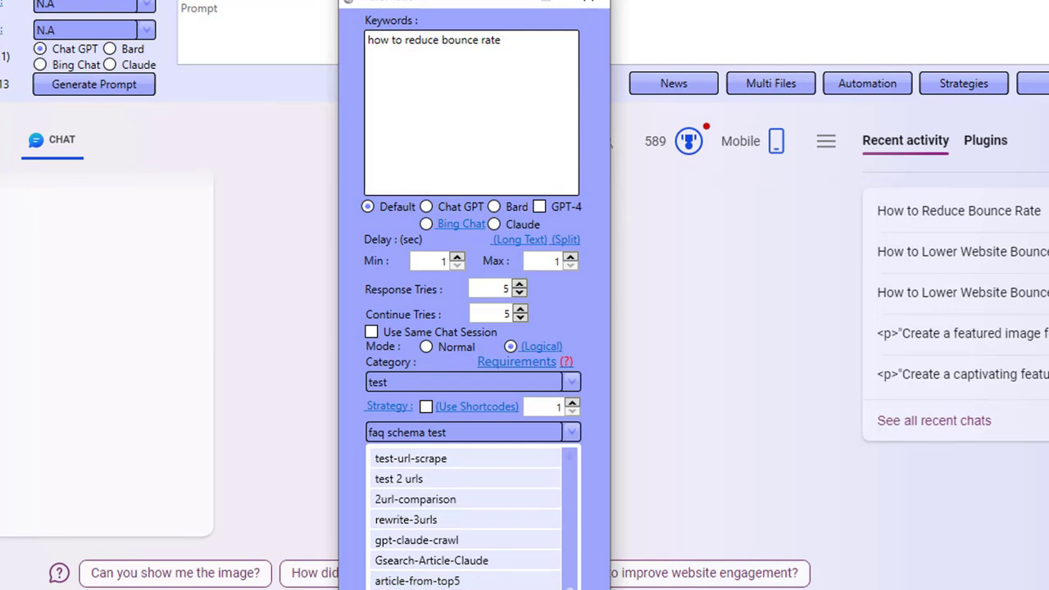
{"action": "left_click", "coordinate": [418, 587]}
Step: Open the compare-article-rank strategy's list of steps and go through its three Crawl steps
{"action": "left_click", "coordinate": [390, 407]}
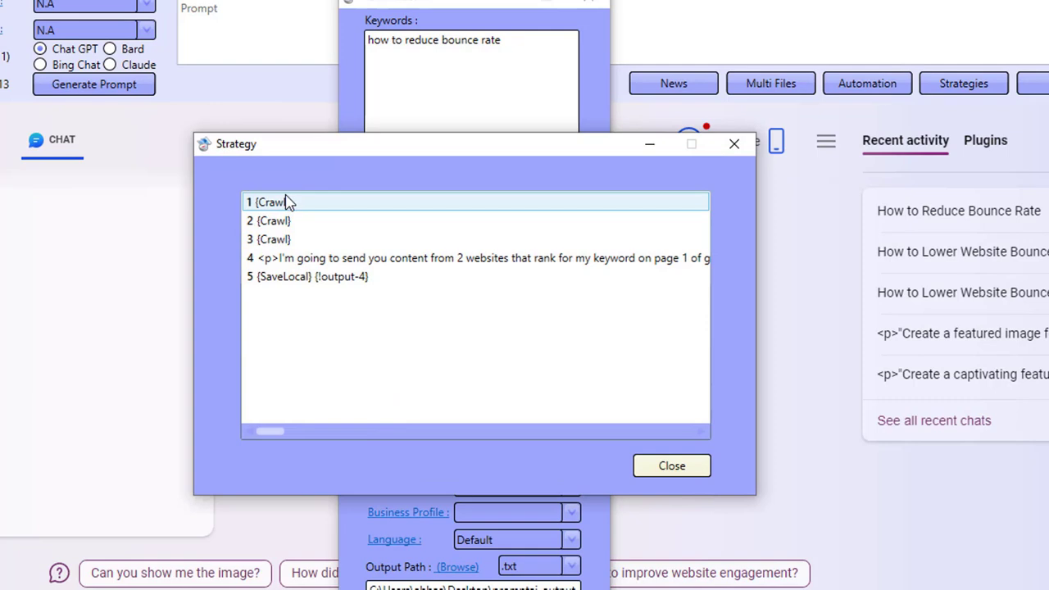
{"action": "left_click", "coordinate": [263, 208]}
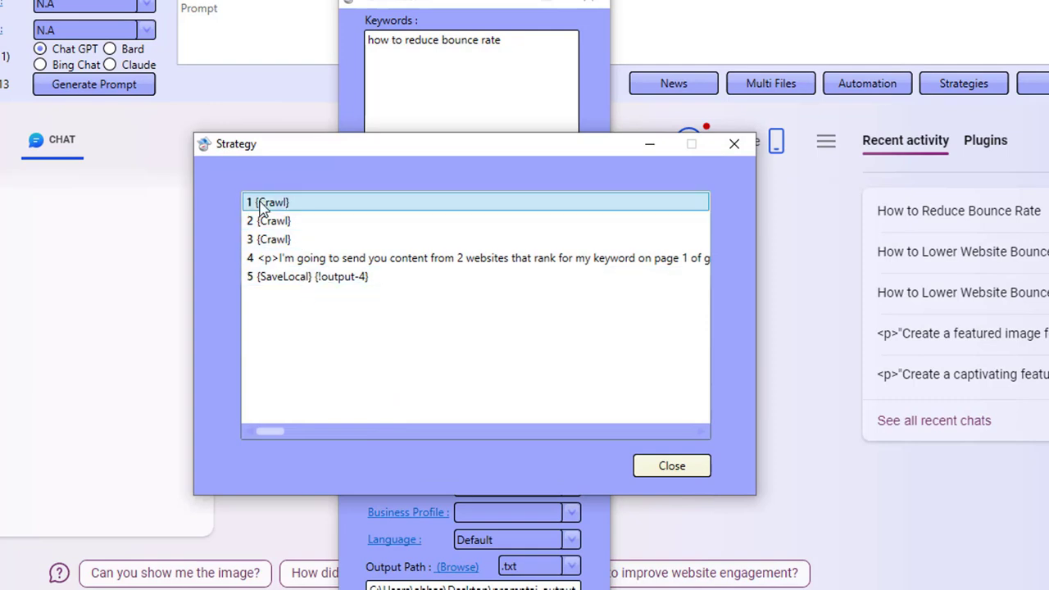
{"action": "left_click", "coordinate": [269, 220]}
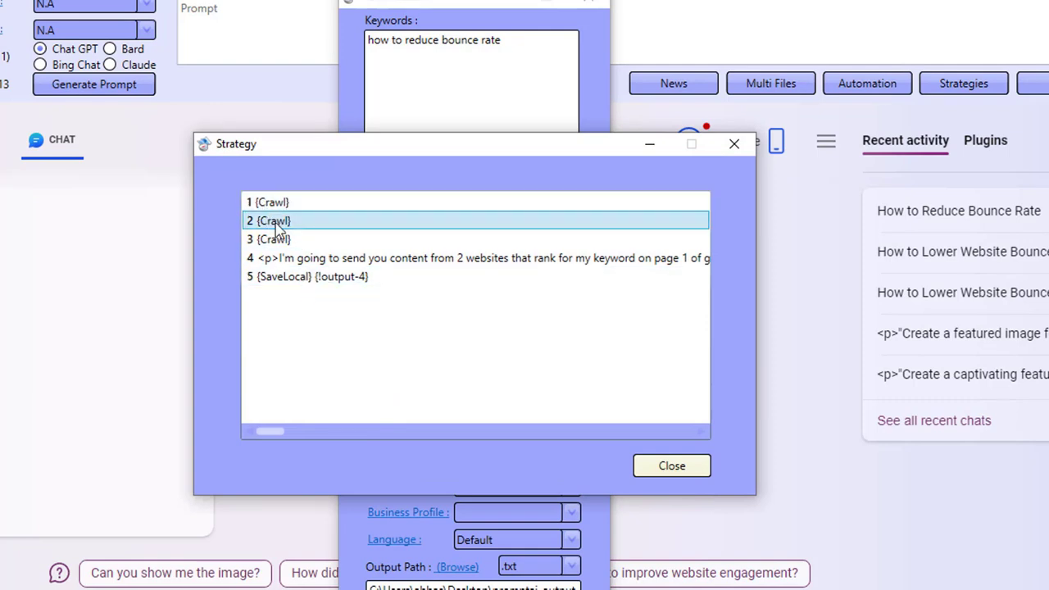
{"action": "left_click", "coordinate": [282, 239]}
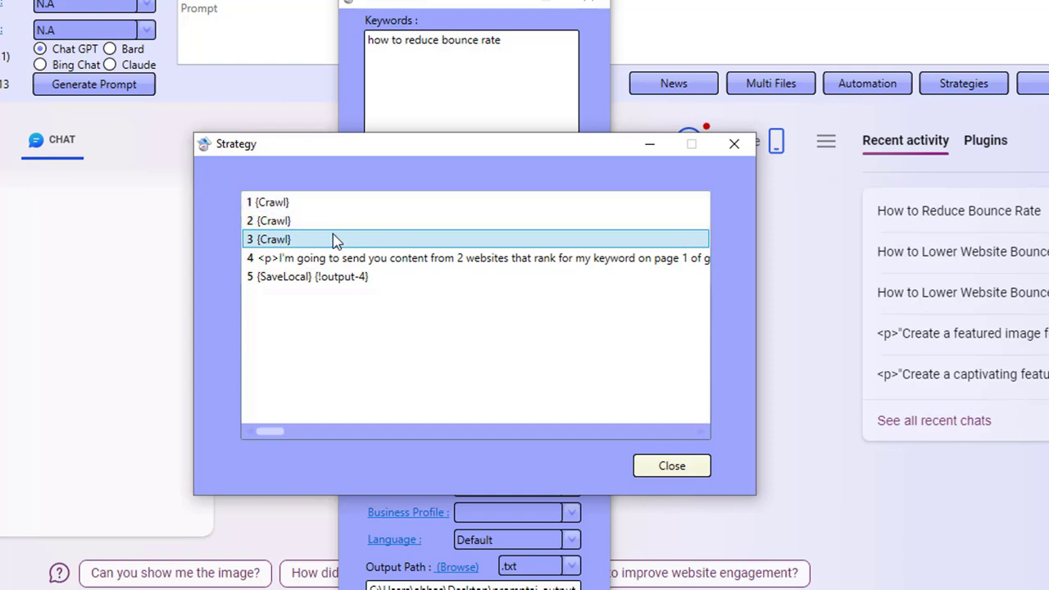
Step: Open the prompt in the strategy's fourth step and read its instructions for analysing, evaluating and rewriting the content
{"action": "double_click", "coordinate": [413, 259]}
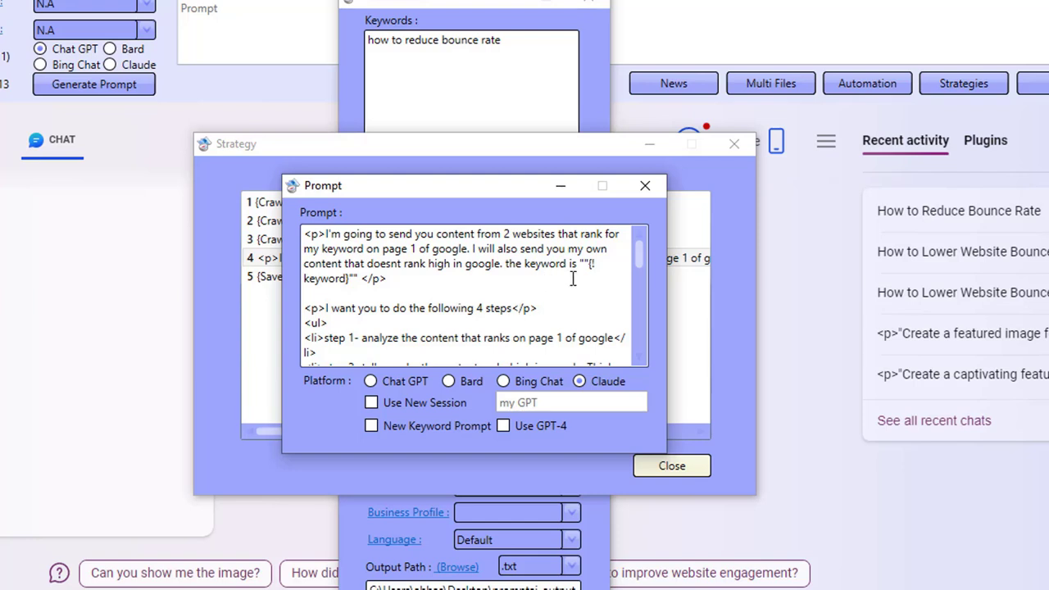
{"action": "scroll", "coordinate": [463, 337], "scroll_direction": "down", "scroll_amount": 1}
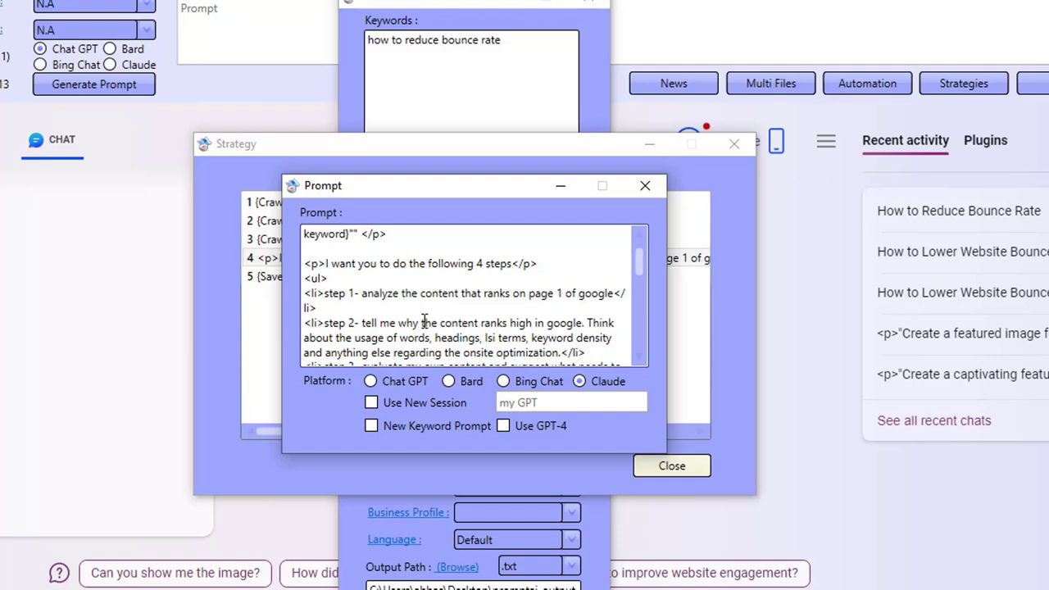
{"action": "scroll", "coordinate": [425, 322], "scroll_direction": "down", "scroll_amount": 1}
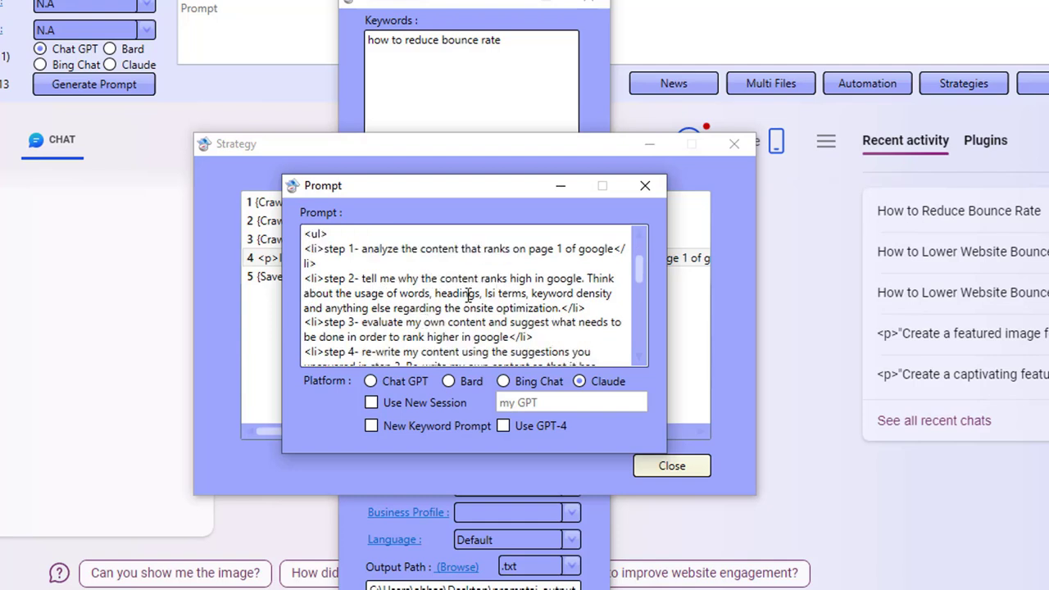
{"action": "scroll", "coordinate": [497, 318], "scroll_direction": "down", "scroll_amount": 1}
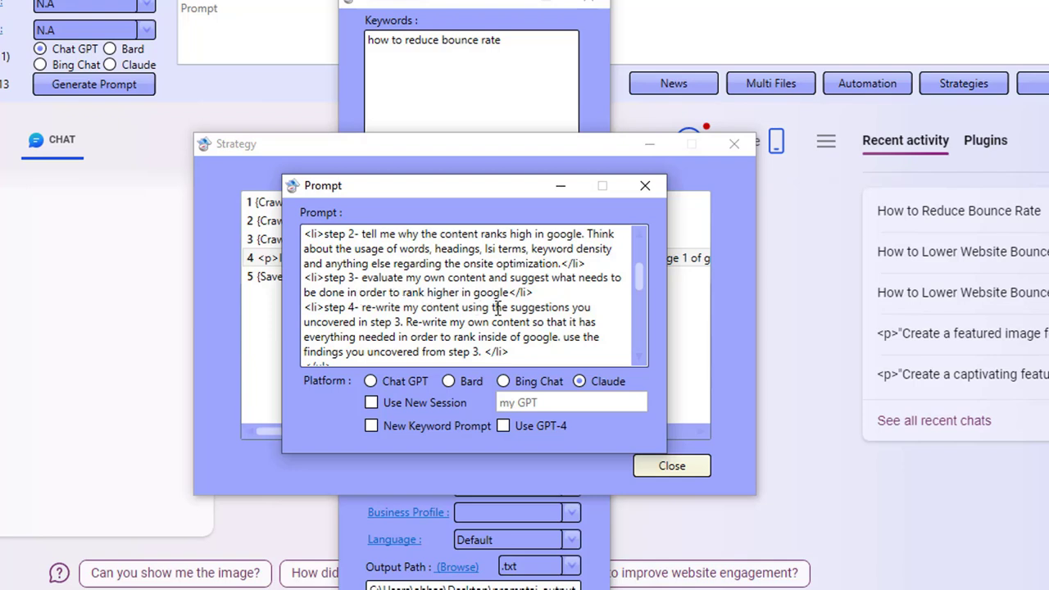
{"action": "scroll", "coordinate": [496, 308], "scroll_direction": "down", "scroll_amount": 1}
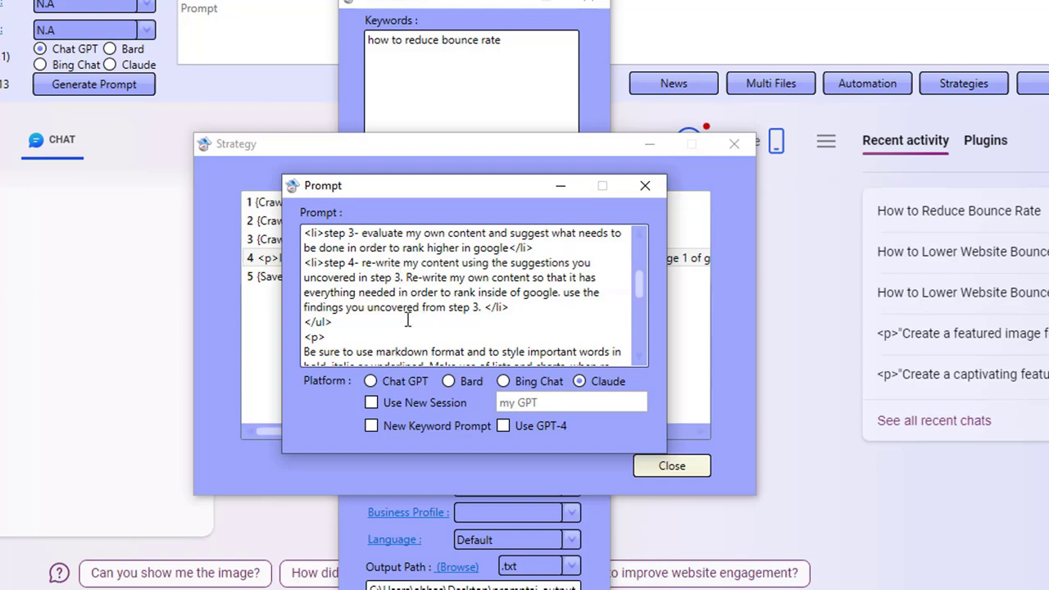
{"action": "scroll", "coordinate": [407, 320], "scroll_direction": "down", "scroll_amount": 4}
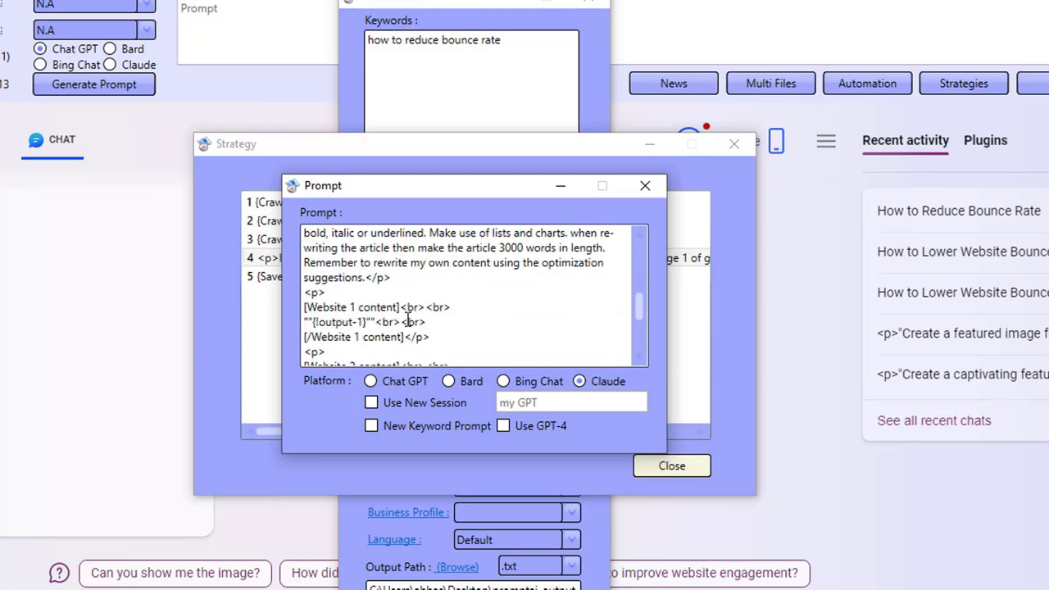
Step: Examine the prompt's Website 1, Website 2 and own-content output placeholders, and close the prompt and the strategy
{"action": "left_click_drag", "start_coordinate": [331, 264], "coordinate": [354, 283]}
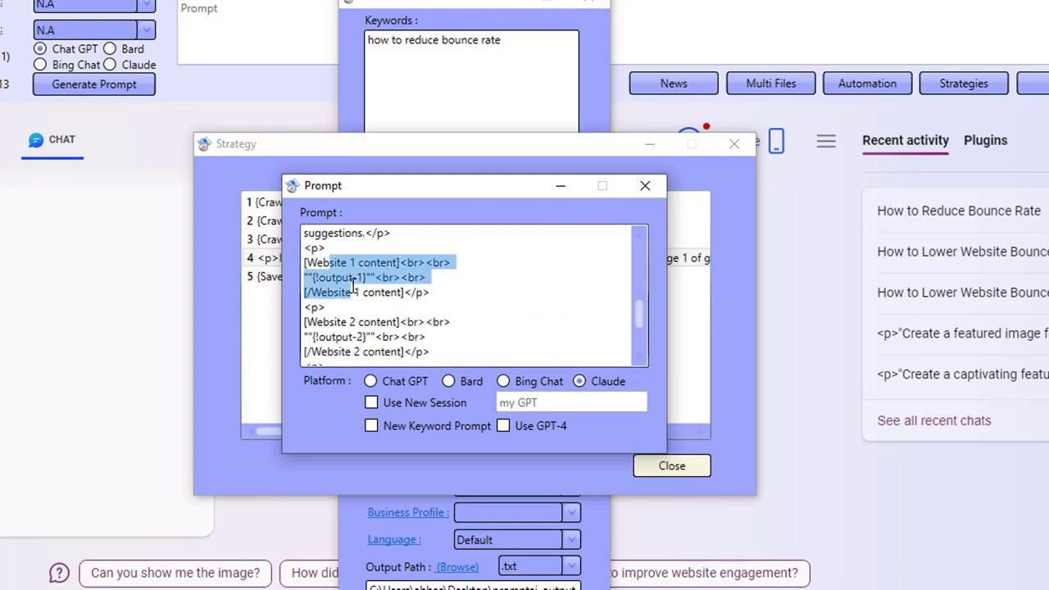
{"action": "left_click_drag", "start_coordinate": [333, 337], "coordinate": [352, 351]}
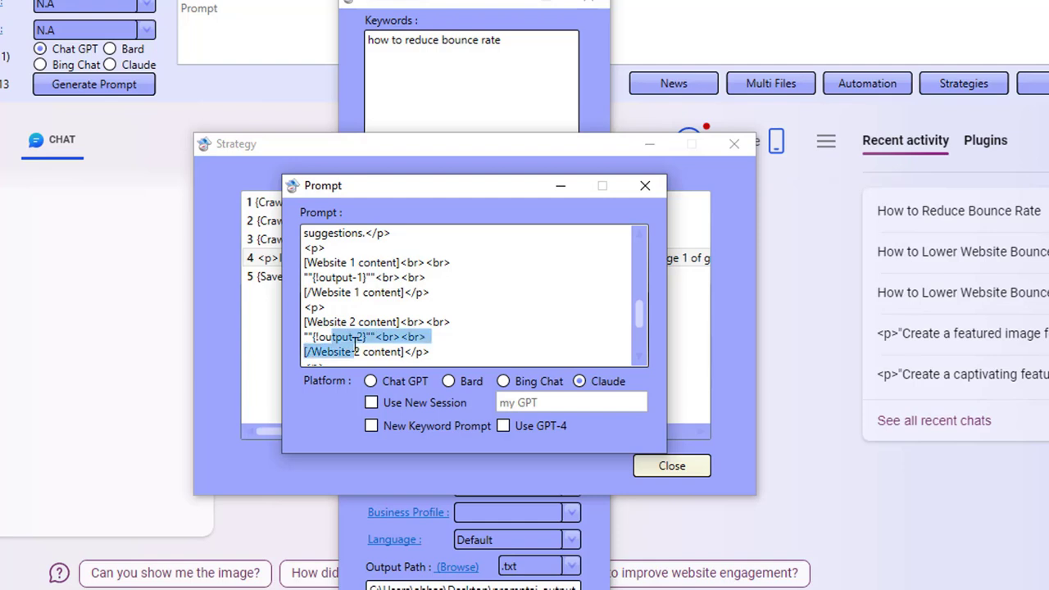
{"action": "scroll", "coordinate": [354, 344], "scroll_direction": "down", "scroll_amount": 1}
{"action": "scroll", "coordinate": [354, 345], "scroll_direction": "down", "scroll_amount": 1}
{"action": "left_click_drag", "start_coordinate": [340, 291], "coordinate": [365, 318]}
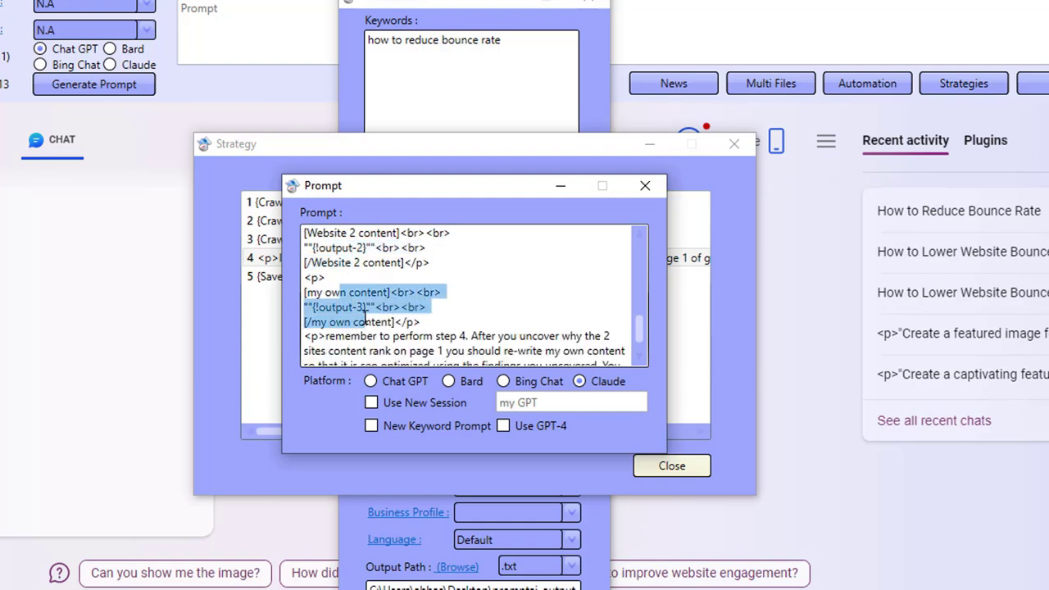
{"action": "left_click", "coordinate": [658, 192]}
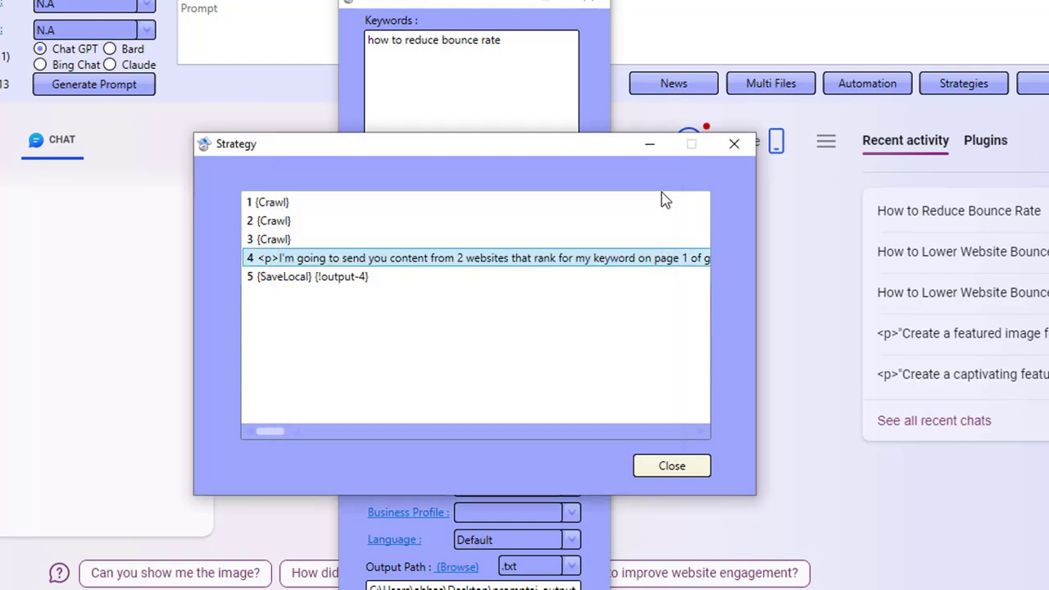
{"action": "left_click", "coordinate": [668, 465]}
{"action": "left_click", "coordinate": [541, 347]}
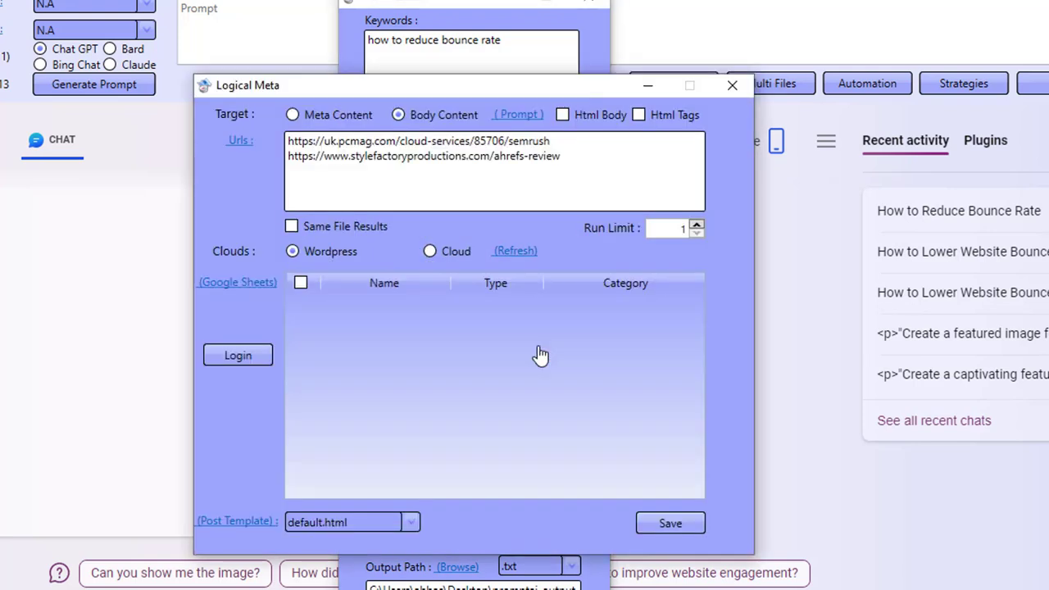
{"action": "key", "text": "ctrl+a"}
{"action": "key", "text": "BackSpace"}
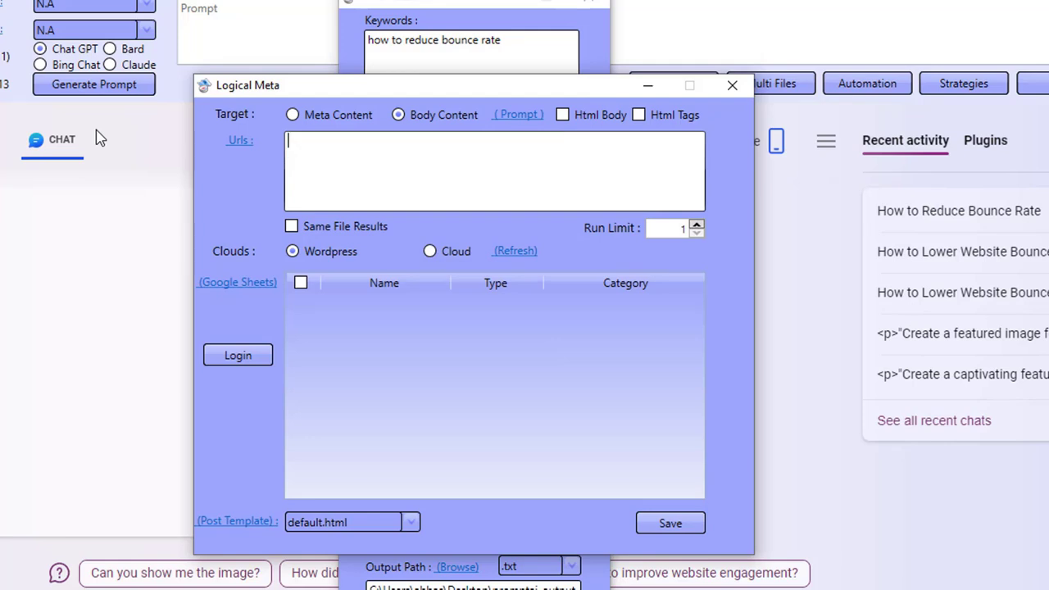
{"action": "key", "text": "super+v"}
{"action": "key", "text": "Down"}
{"action": "key", "text": "Down"}
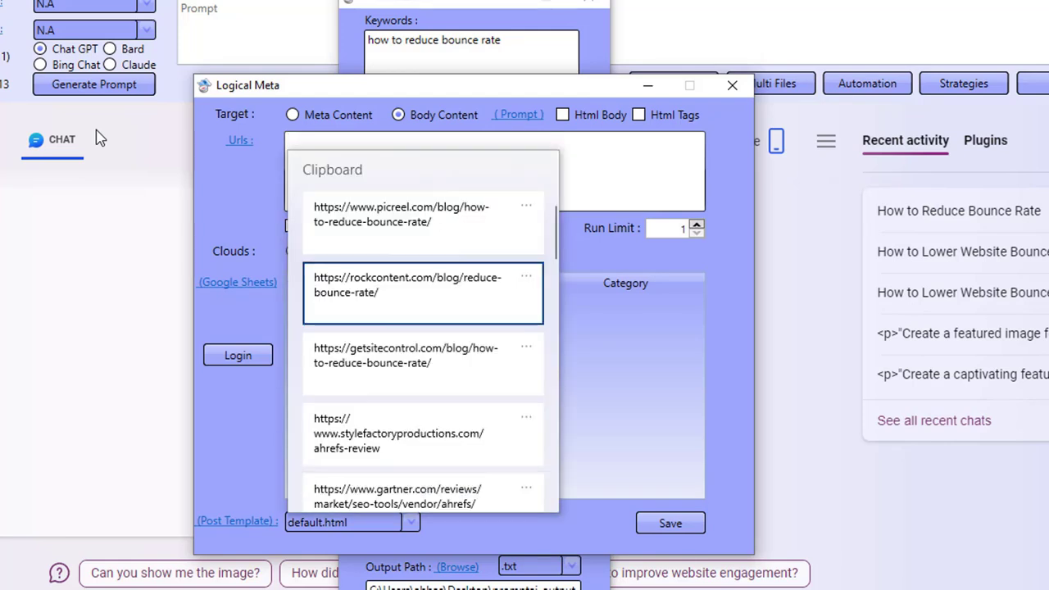
{"action": "key", "text": "Return"}
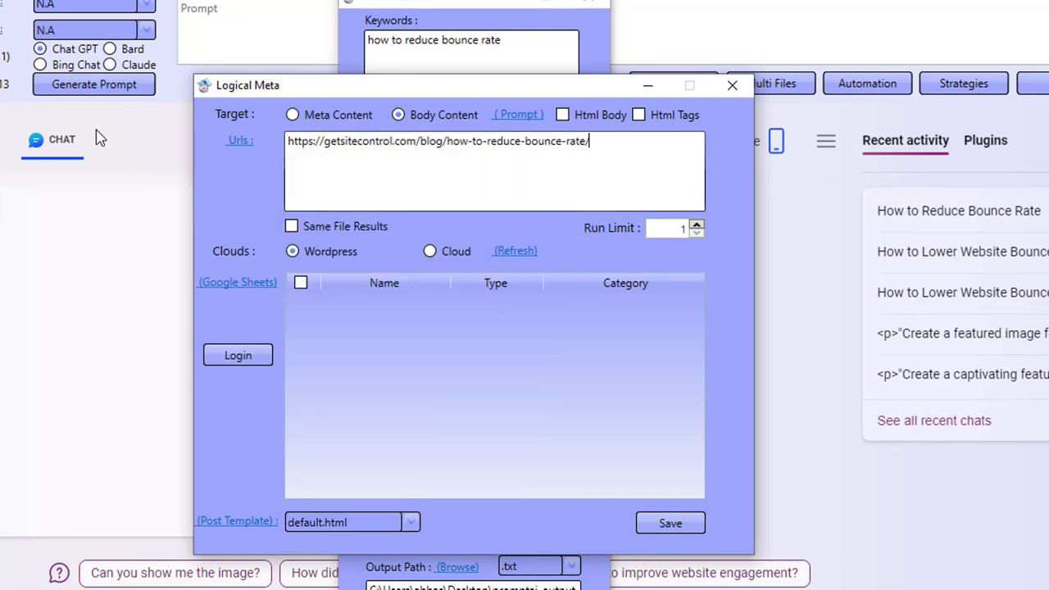
{"action": "key", "text": "super+v"}
{"action": "key", "text": "Down"}
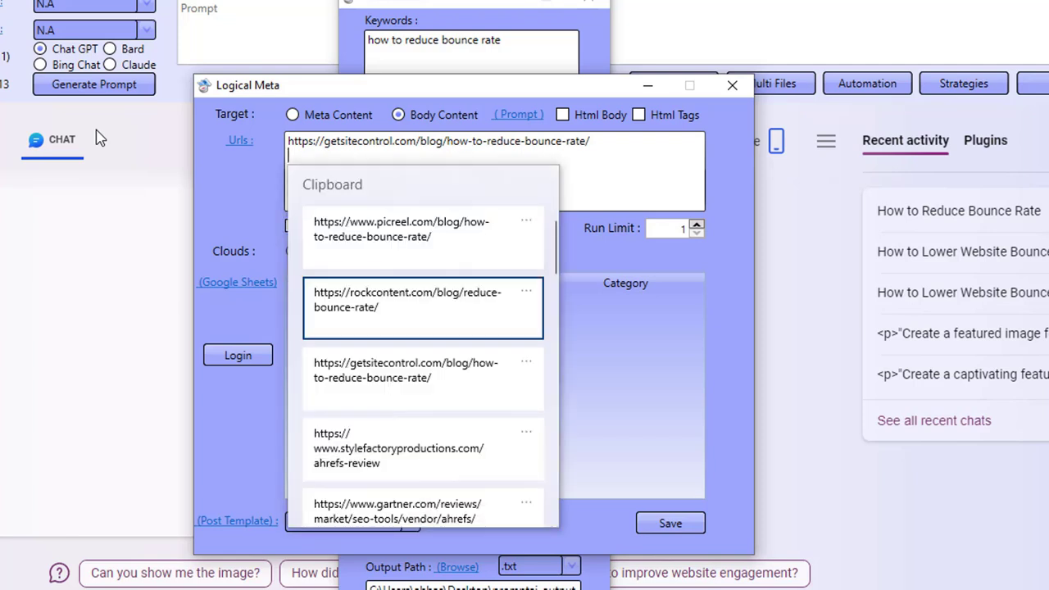
{"action": "key", "text": "Return"}
{"action": "key", "text": "super+v"}
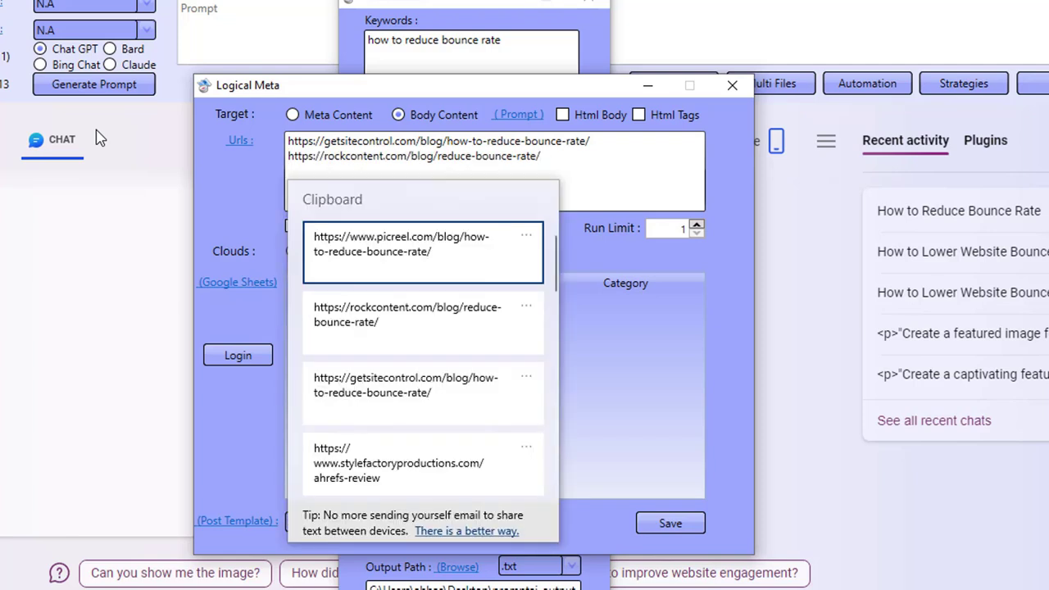
{"action": "key", "text": "Return"}
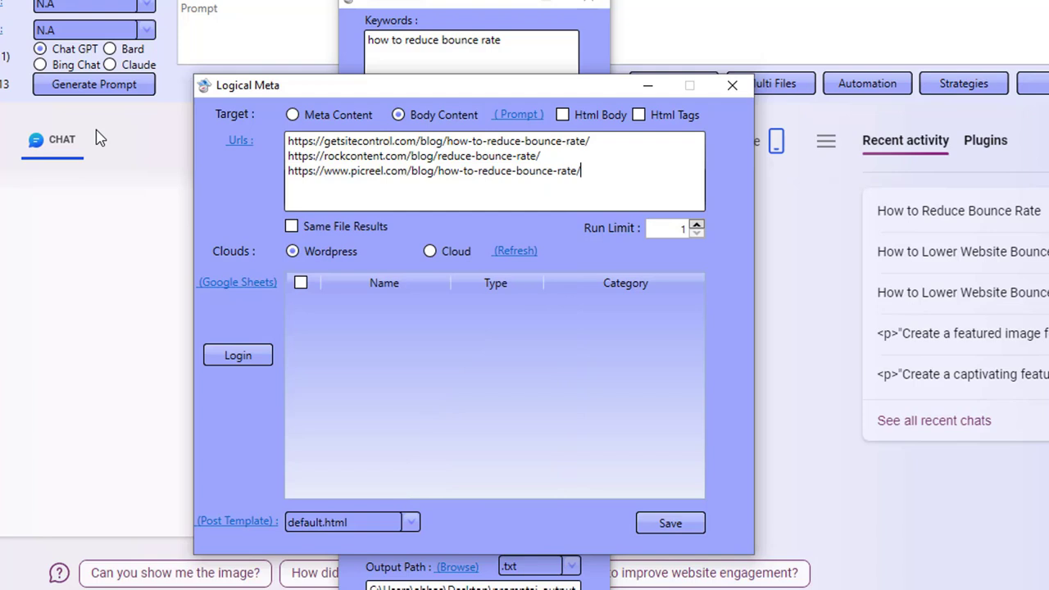
{"action": "left_click", "coordinate": [671, 524]}
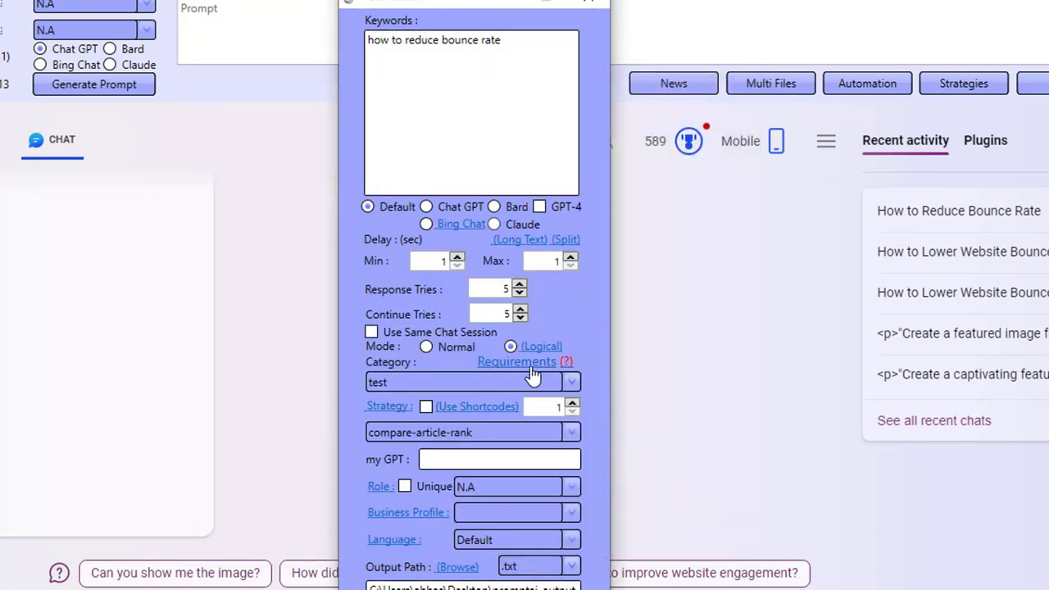
Step: Enable Html Tags in the Logical mode settings, save them, and start the automation
{"action": "left_click", "coordinate": [549, 351]}
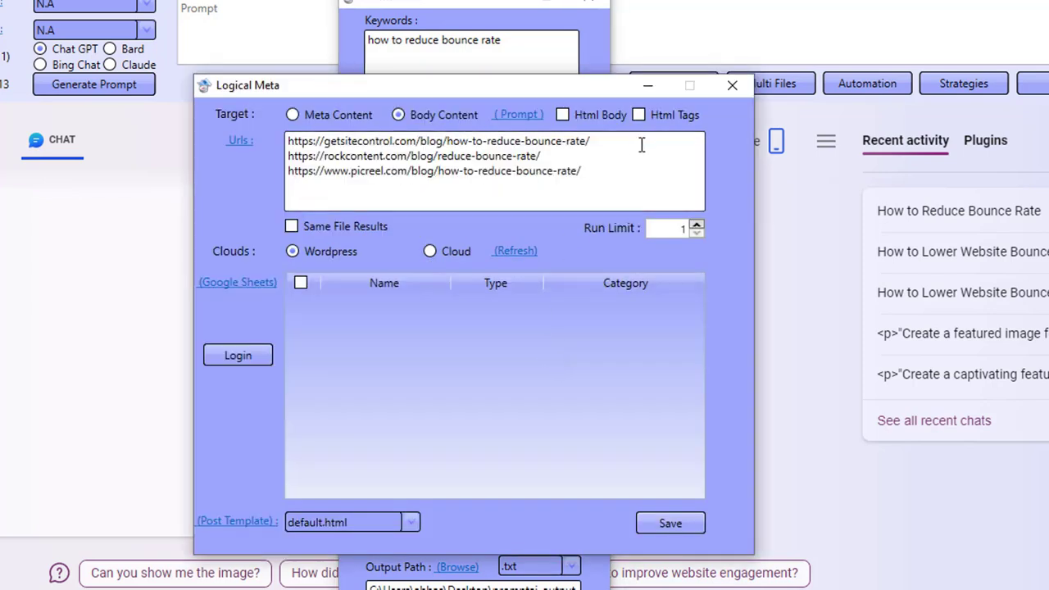
{"action": "left_click", "coordinate": [639, 116]}
{"action": "left_click", "coordinate": [699, 531]}
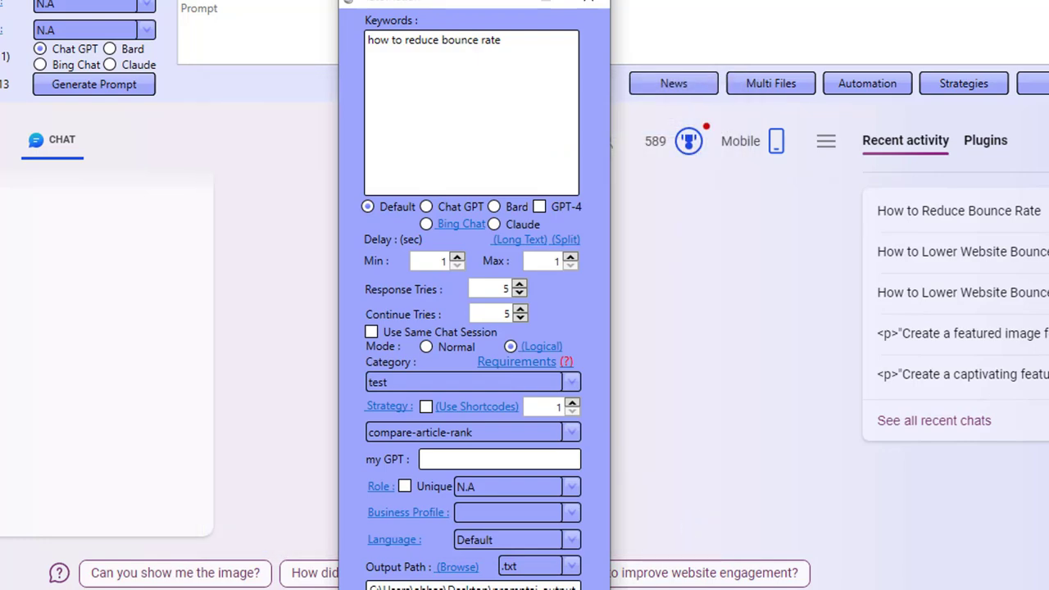
{"action": "left_click", "coordinate": [564, 589]}
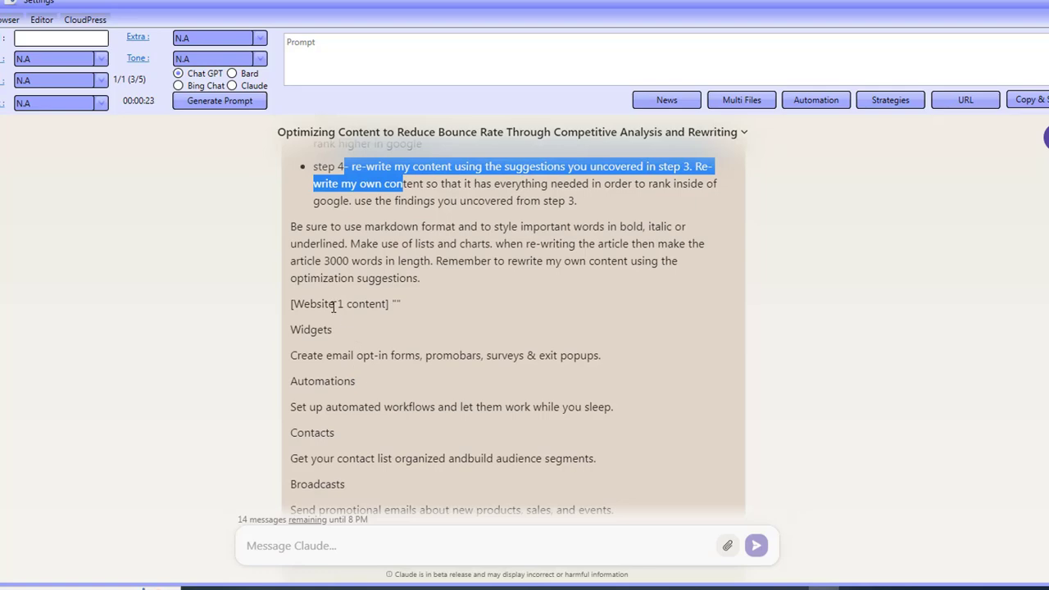
Step: Check where the Website 1 and Website 2 content begins in the prompt sent to Claude
{"action": "left_click_drag", "start_coordinate": [335, 305], "coordinate": [437, 310]}
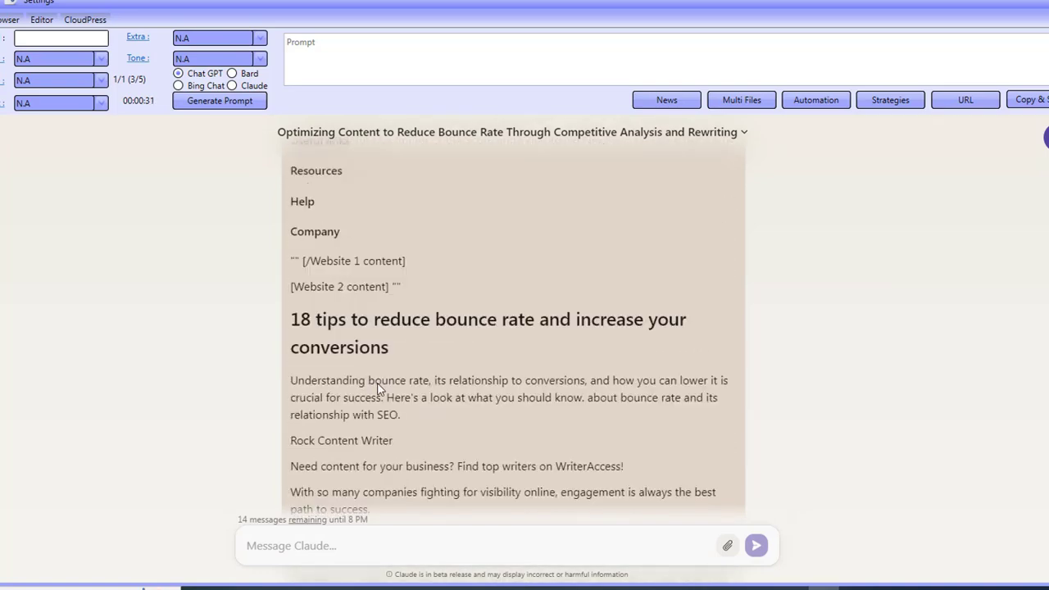
{"action": "scroll", "coordinate": [379, 383], "scroll_direction": "up", "scroll_amount": 2}
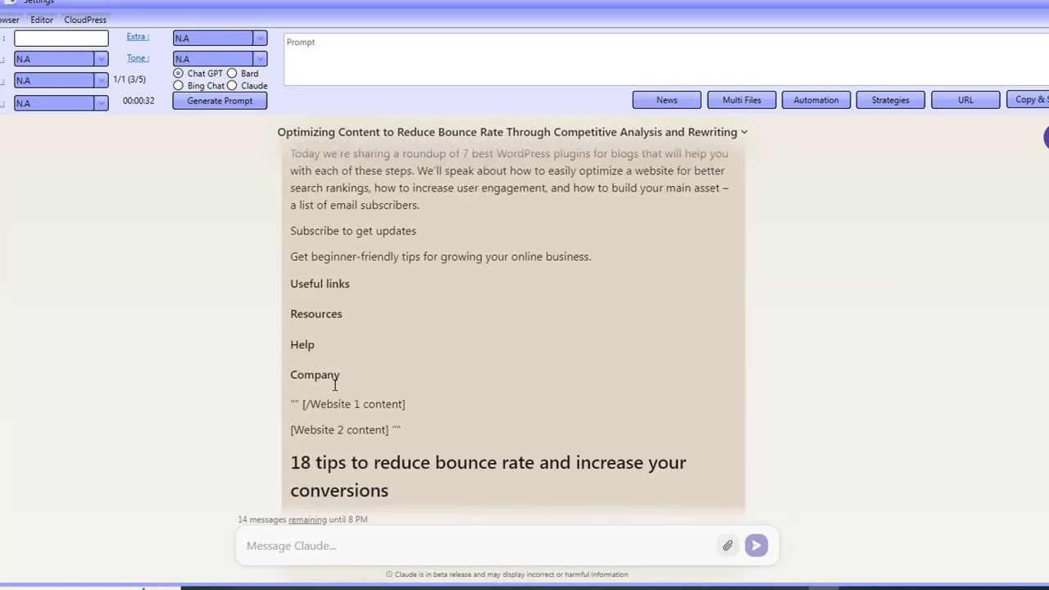
{"action": "triple_click", "coordinate": [319, 432]}
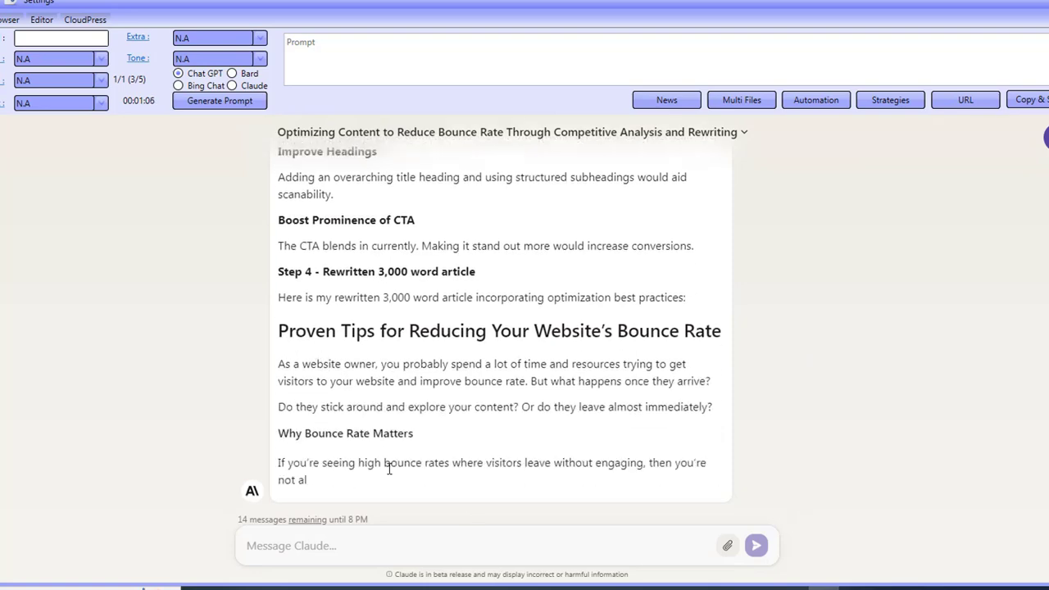
Step: Read Claude's Step 1 analysis of the page-one content and its Step 2 reasons for the high ranking
{"action": "scroll", "coordinate": [391, 475], "scroll_direction": "up", "scroll_amount": 15}
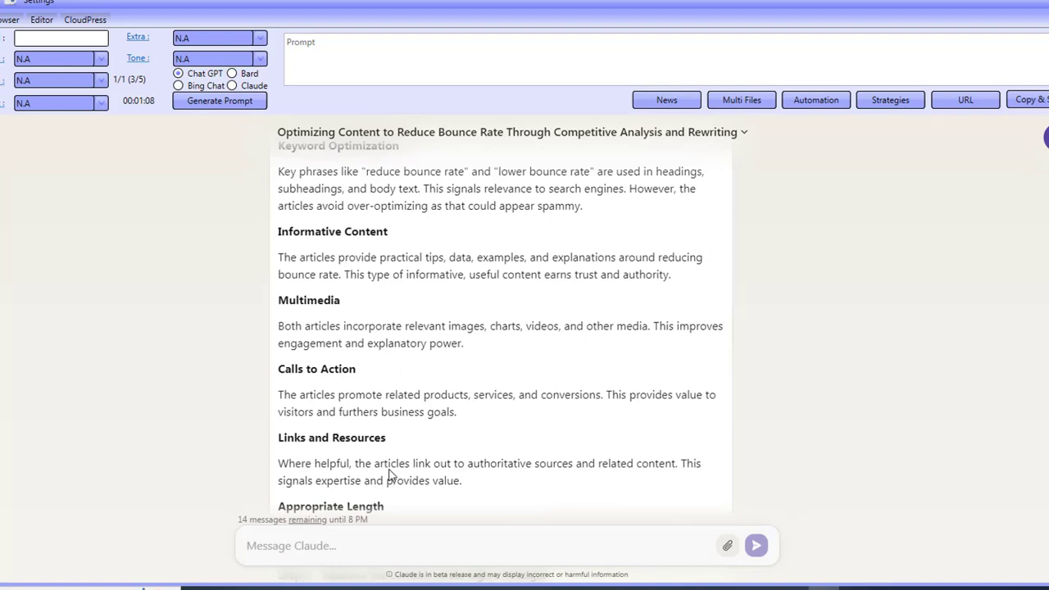
{"action": "scroll", "coordinate": [390, 471], "scroll_direction": "down", "scroll_amount": 3}
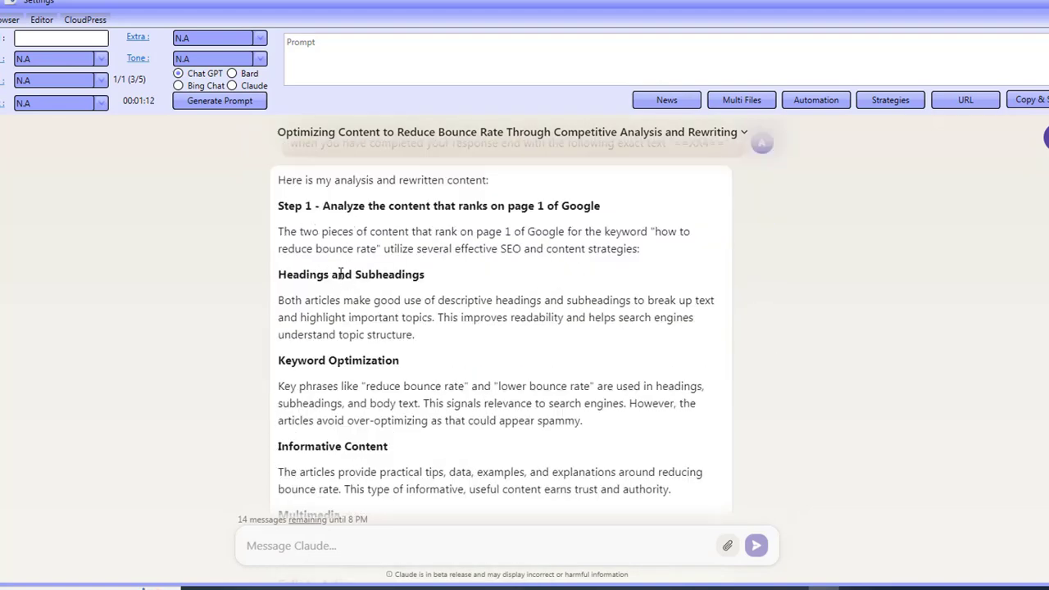
{"action": "scroll", "coordinate": [340, 366], "scroll_direction": "down", "scroll_amount": 3}
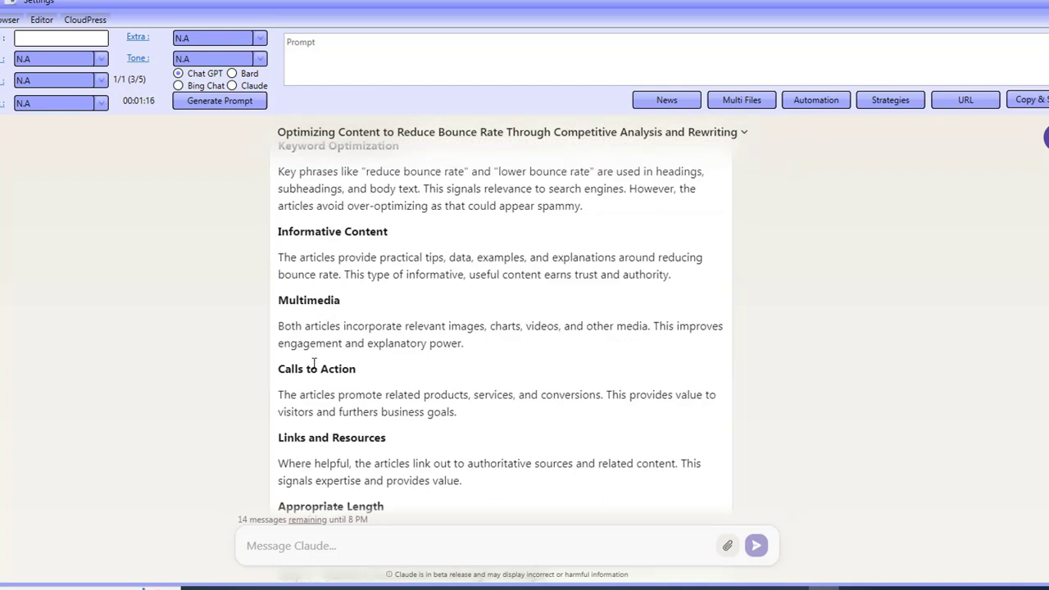
{"action": "scroll", "coordinate": [331, 461], "scroll_direction": "down", "scroll_amount": 1}
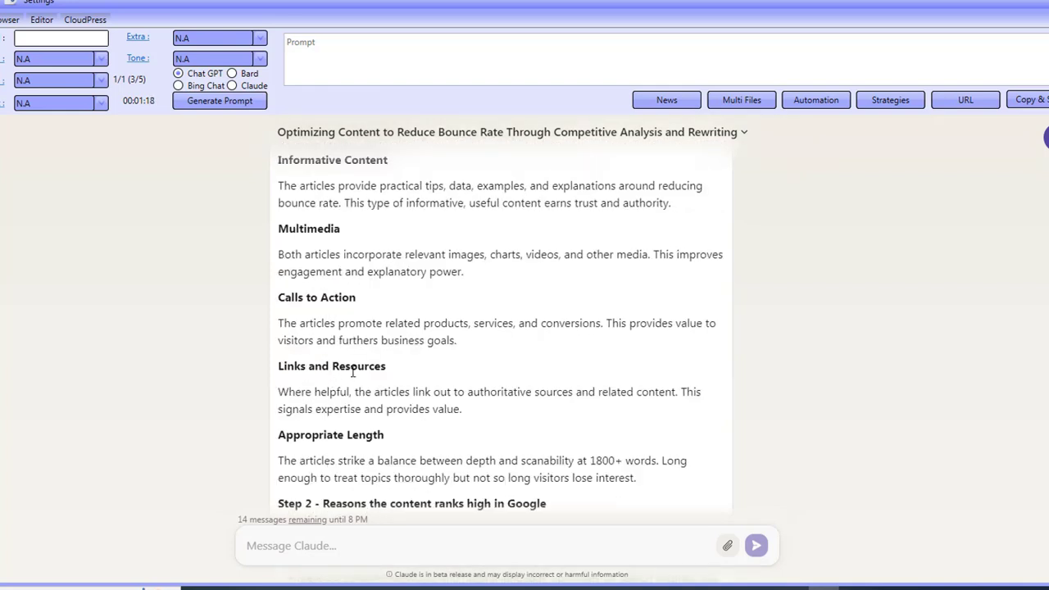
{"action": "scroll", "coordinate": [353, 407], "scroll_direction": "down", "scroll_amount": 2}
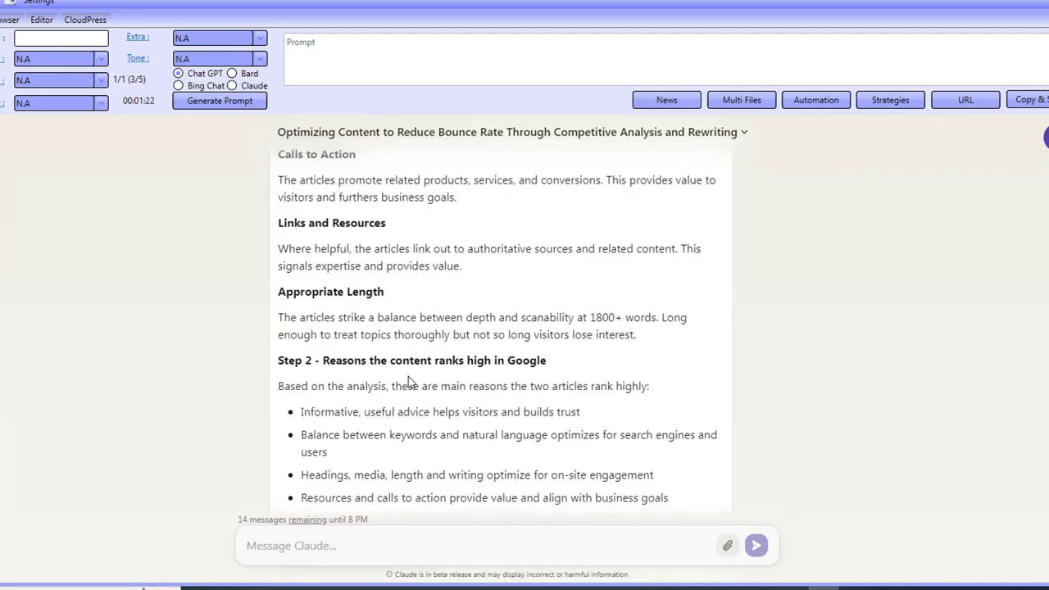
{"action": "scroll", "coordinate": [436, 458], "scroll_direction": "down", "scroll_amount": 1}
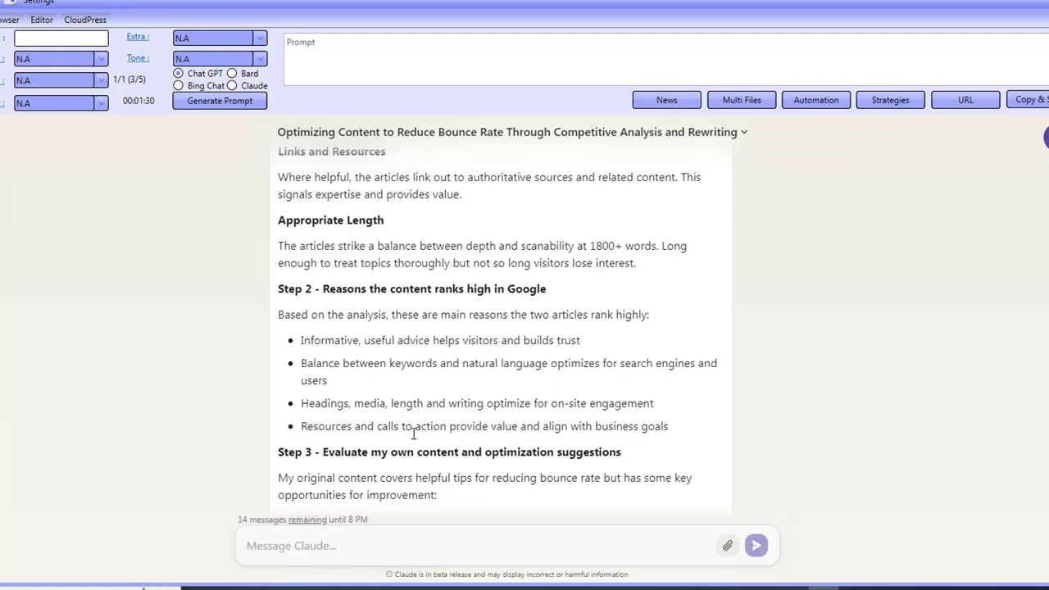
{"action": "scroll", "coordinate": [418, 424], "scroll_direction": "down", "scroll_amount": 1}
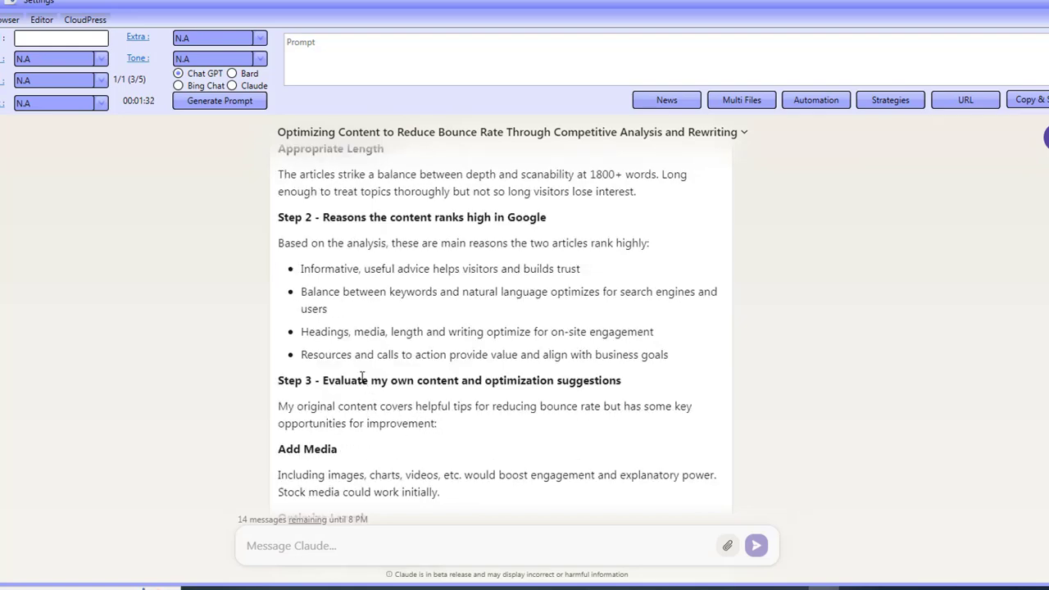
Step: Review the Step 3 optimization suggestions for the own content, highlighting the recommended word count under Optimize Length
{"action": "scroll", "coordinate": [365, 432], "scroll_direction": "down", "scroll_amount": 1}
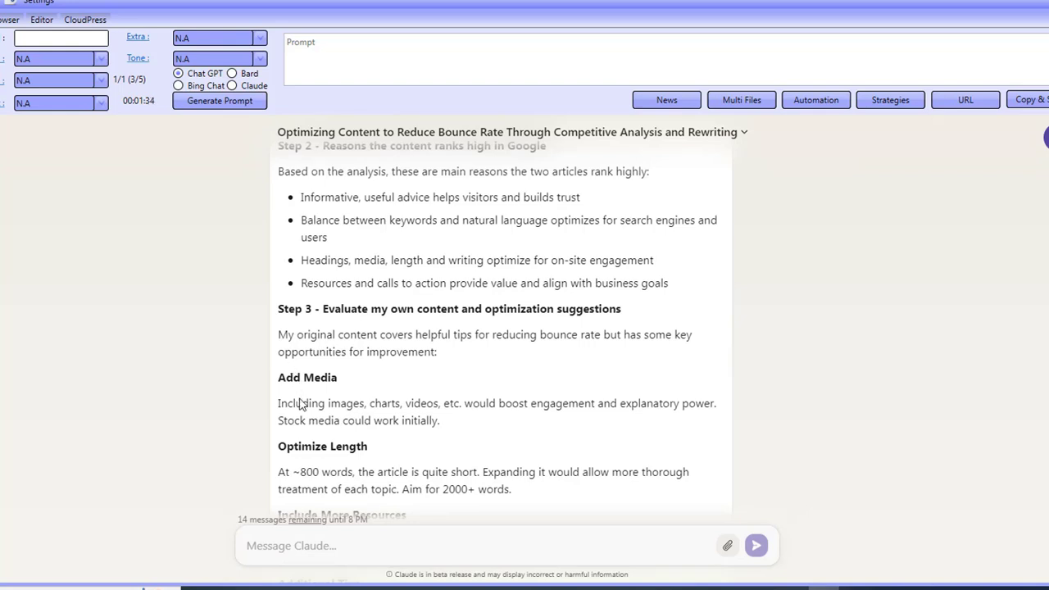
{"action": "scroll", "coordinate": [300, 404], "scroll_direction": "down", "scroll_amount": 2}
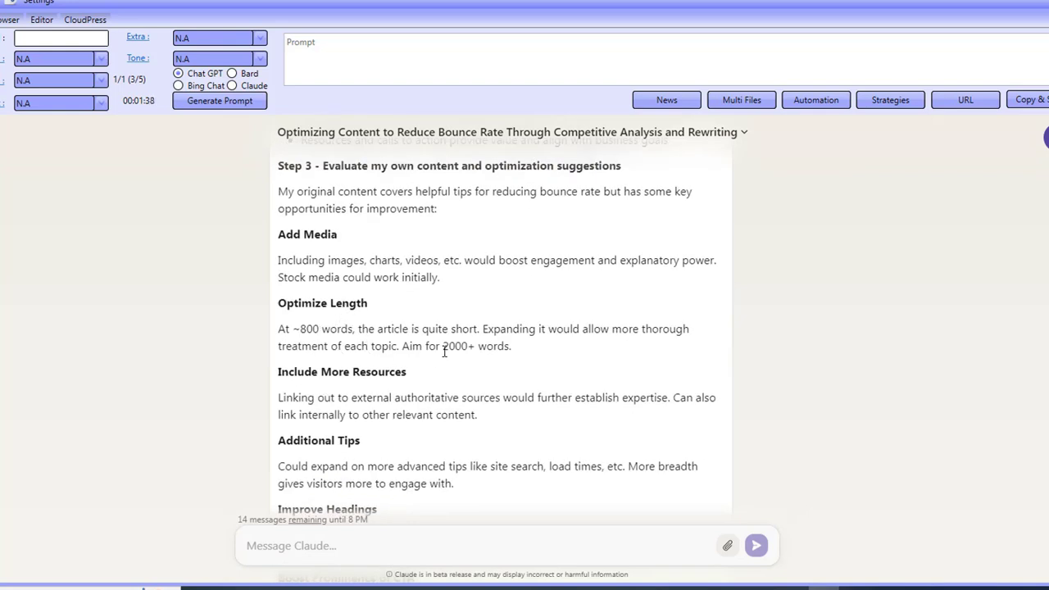
{"action": "left_click_drag", "start_coordinate": [445, 351], "coordinate": [482, 350]}
{"action": "scroll", "coordinate": [367, 256], "scroll_direction": "down", "scroll_amount": 2}
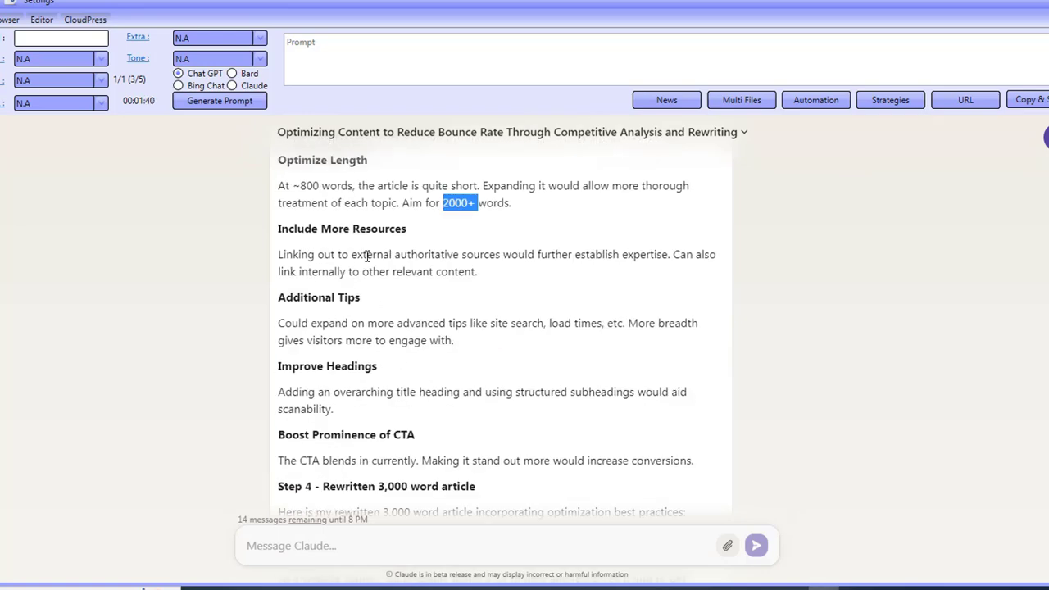
{"action": "scroll", "coordinate": [389, 347], "scroll_direction": "down", "scroll_amount": 2}
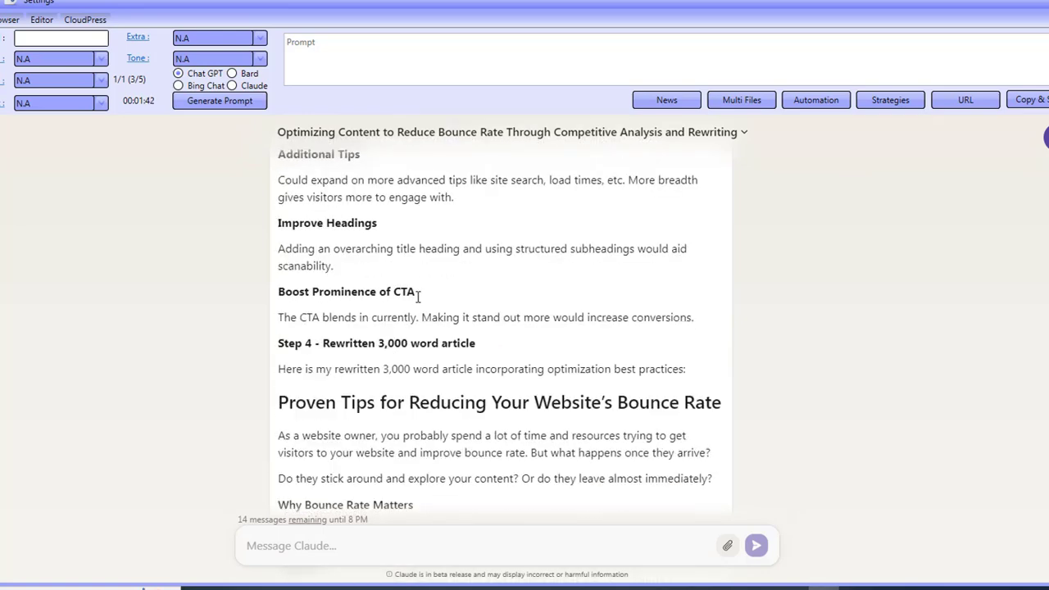
{"action": "scroll", "coordinate": [365, 320], "scroll_direction": "down", "scroll_amount": 1}
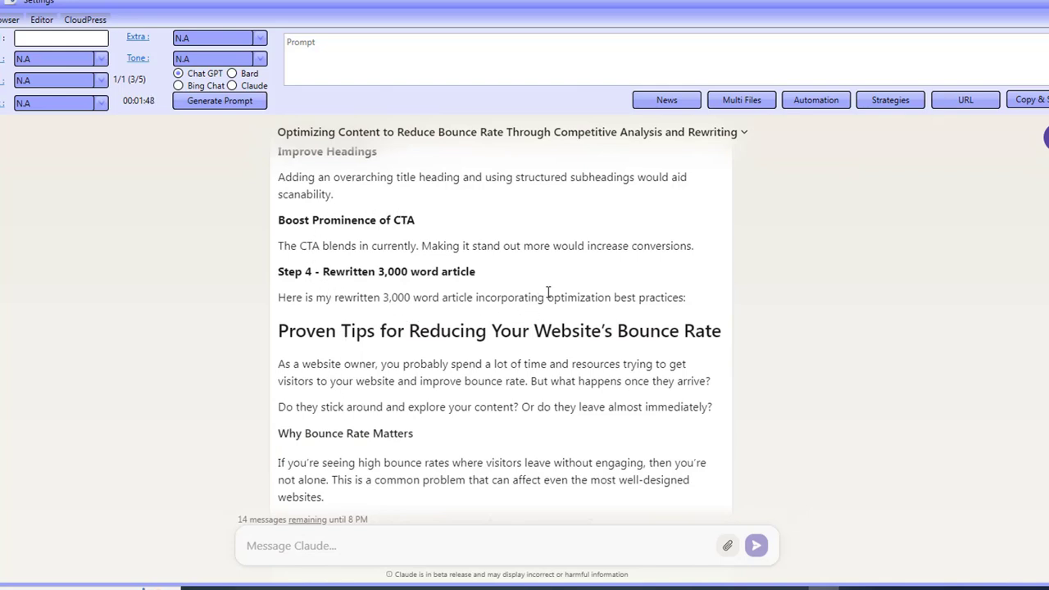
Step: Examine the Step 4 rewritten article on reducing bounce rate through to its newest generated part
{"action": "left_click_drag", "start_coordinate": [625, 304], "coordinate": [577, 301]}
{"action": "left_click", "coordinate": [620, 328]}
{"action": "scroll", "coordinate": [592, 340], "scroll_direction": "down", "scroll_amount": 7}
{"action": "scroll", "coordinate": [592, 340], "scroll_direction": "down", "scroll_amount": 15}
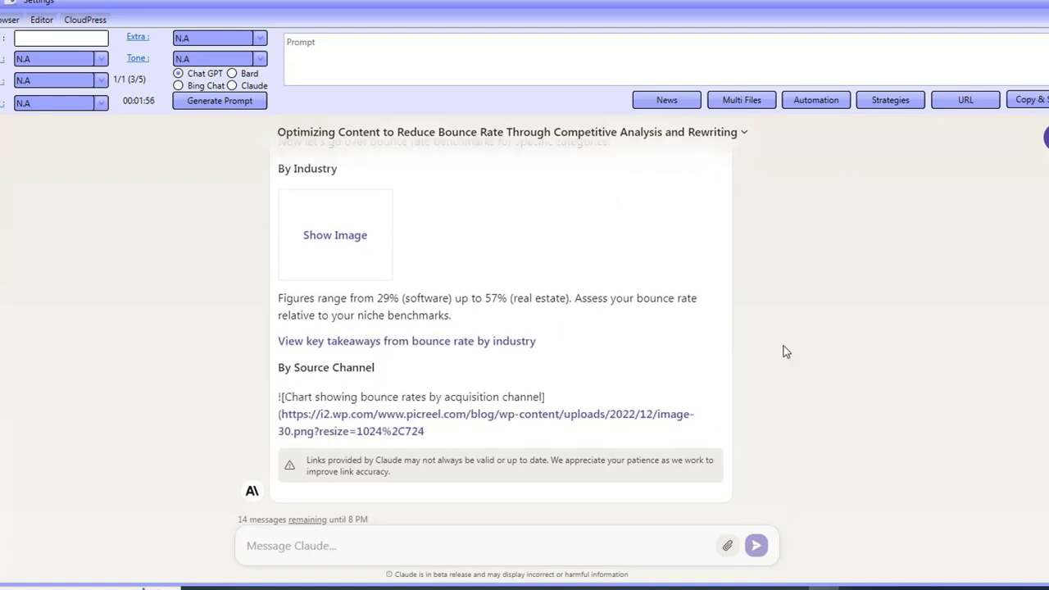
Step: Check the list of actions in the compare-article-rank strategy from the automation settings, and close the settings
{"action": "left_click", "coordinate": [810, 105]}
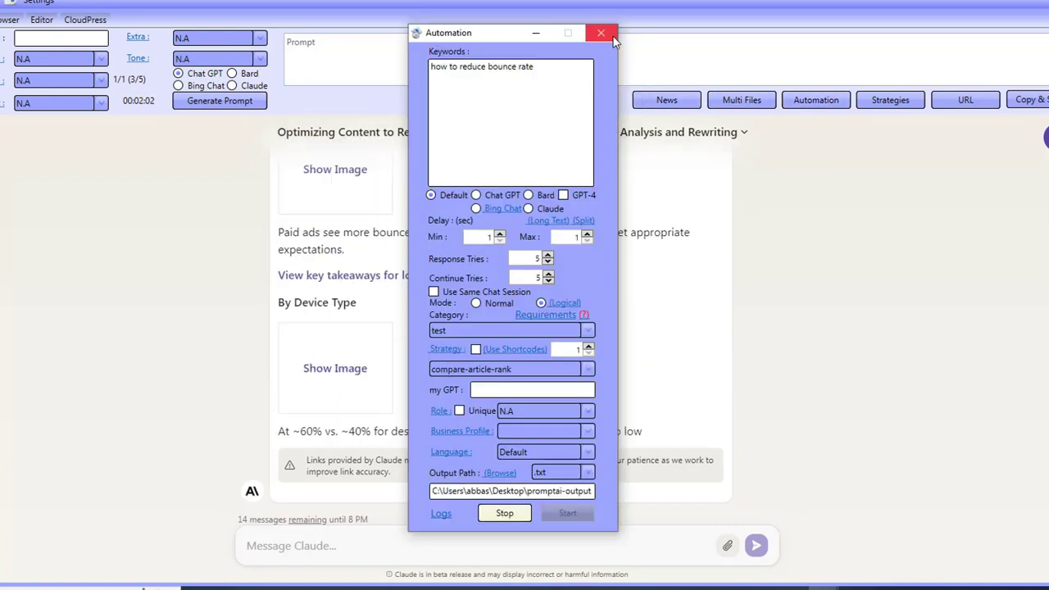
{"action": "left_click", "coordinate": [604, 30]}
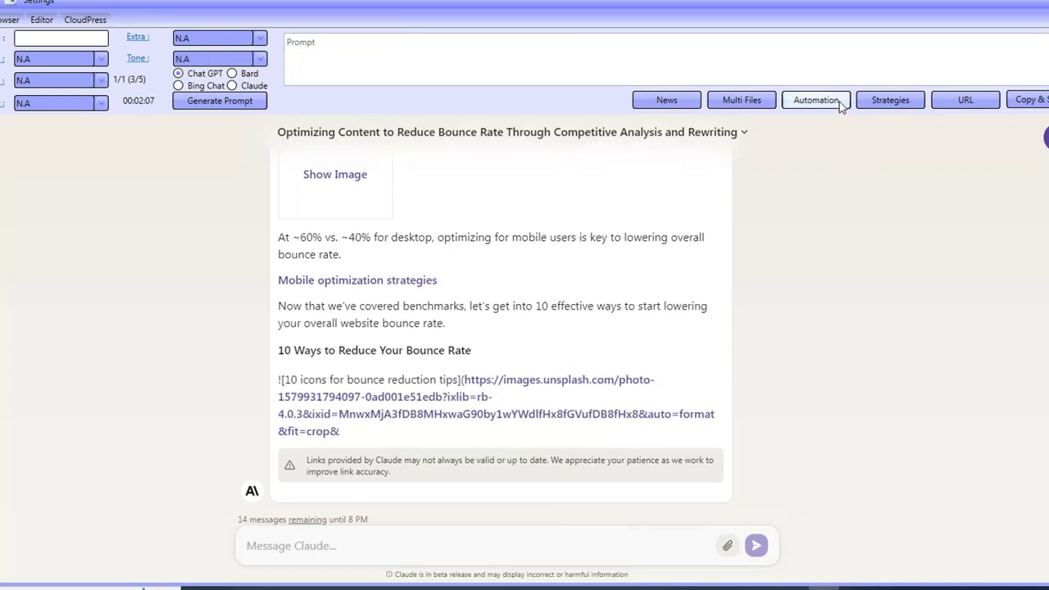
{"action": "left_click", "coordinate": [814, 100]}
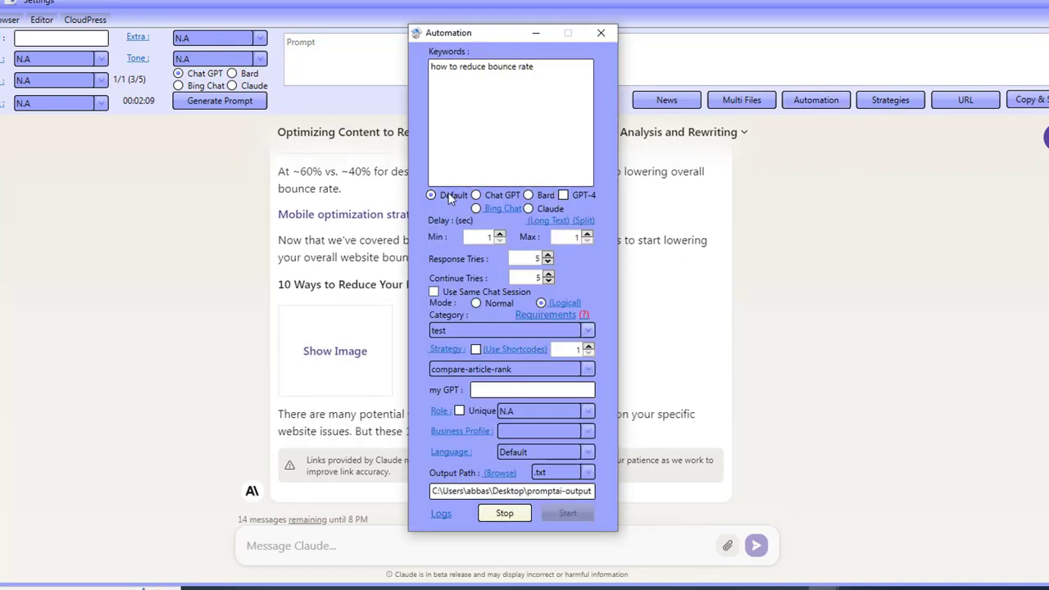
{"action": "left_click", "coordinate": [447, 351]}
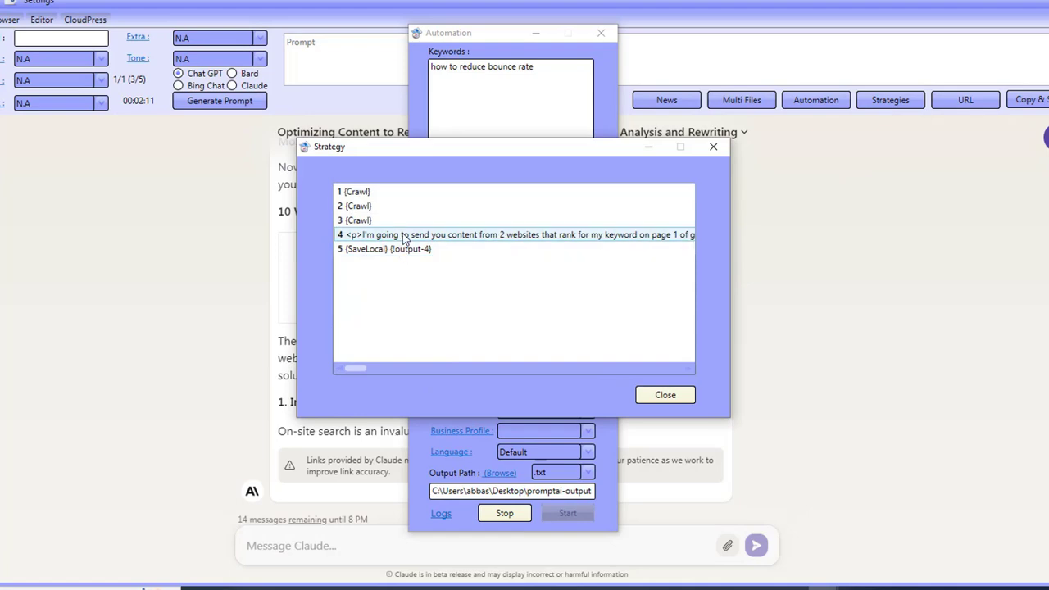
{"action": "left_click", "coordinate": [714, 147]}
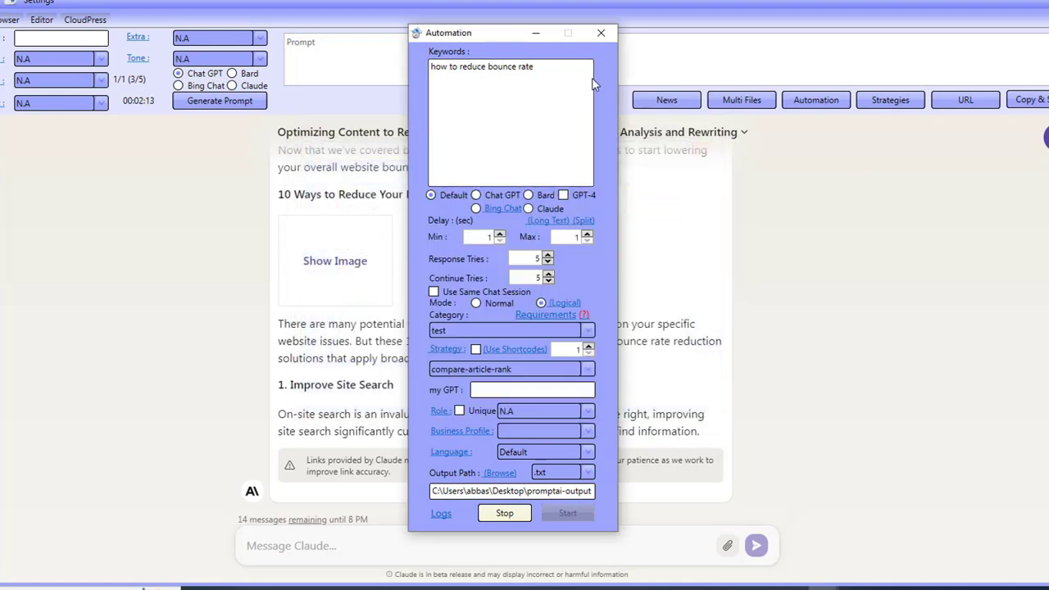
{"action": "left_click", "coordinate": [598, 31]}
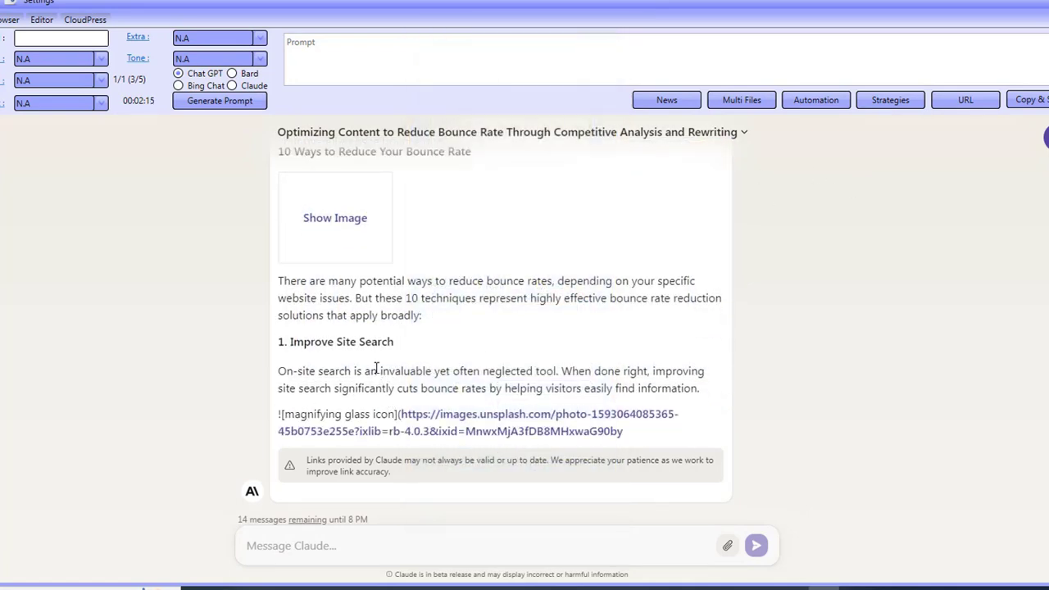
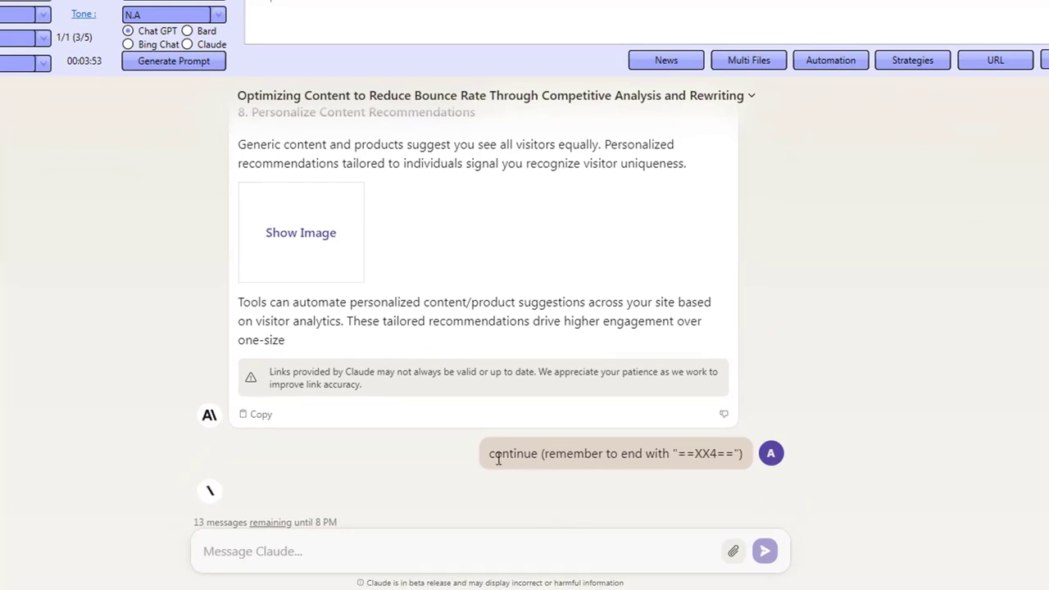
Step: Inspect the prompt and platform of action 4 in the compare-article-rank strategy from the automation settings
{"action": "left_click", "coordinate": [846, 67]}
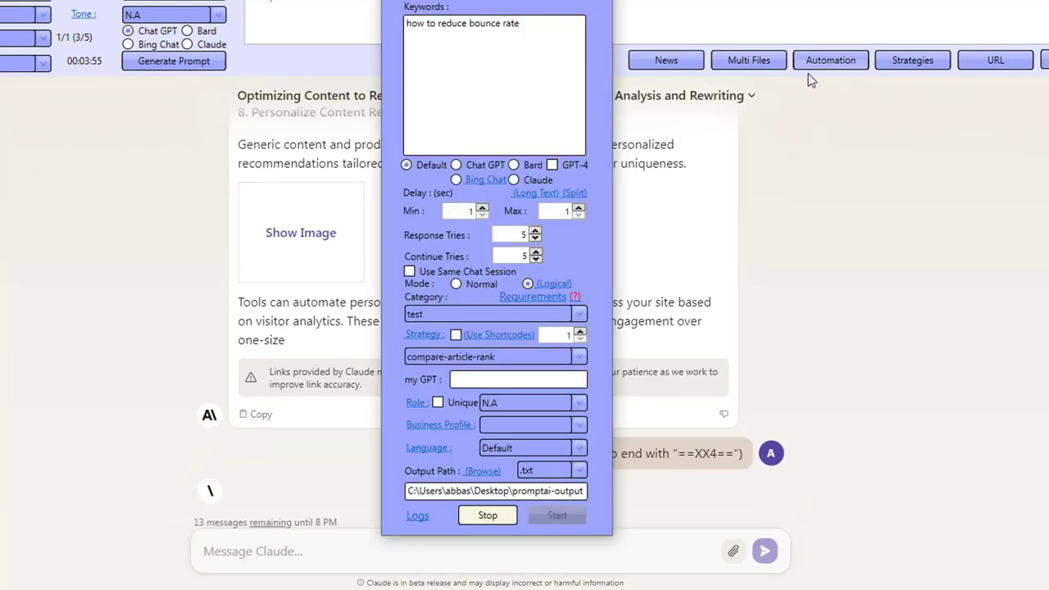
{"action": "left_click", "coordinate": [423, 337]}
{"action": "double_click", "coordinate": [328, 234]}
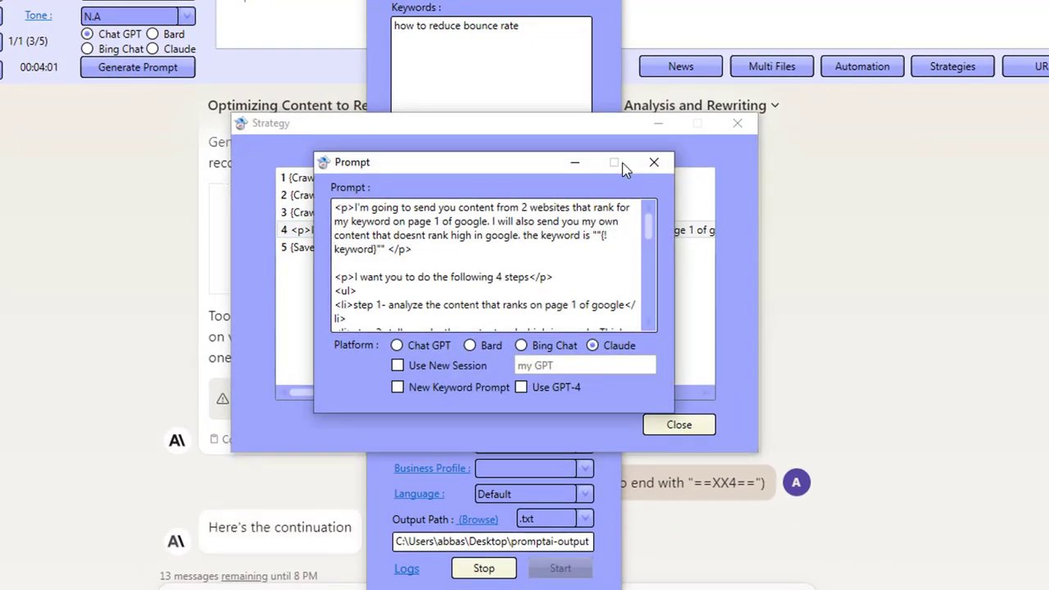
{"action": "left_click", "coordinate": [654, 162]}
{"action": "left_click", "coordinate": [737, 124]}
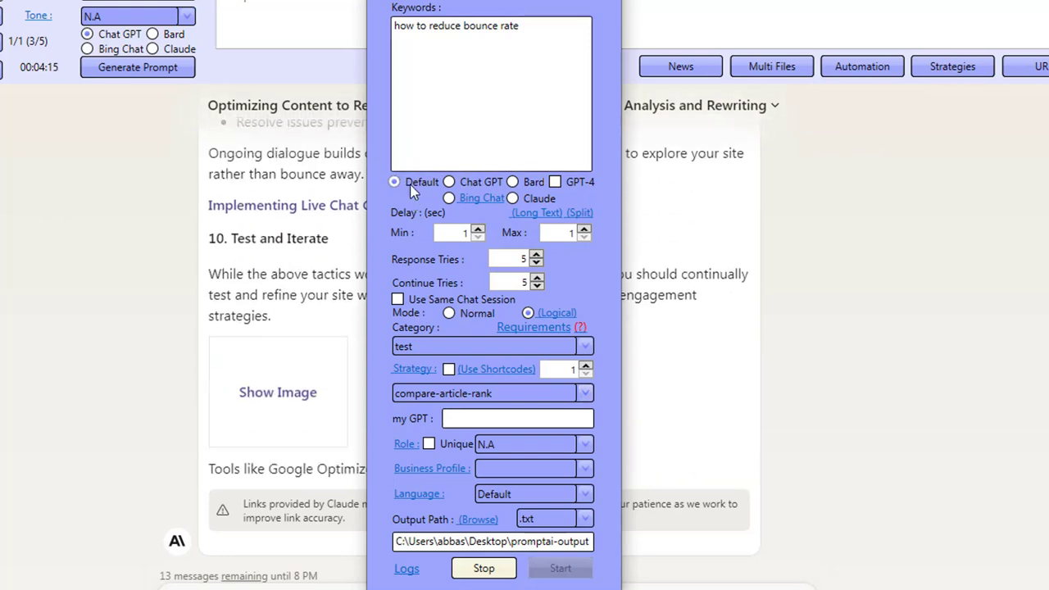
Step: Return from the desktop to the Automation window and acknowledge the finished run
{"action": "left_click", "coordinate": [172, 331]}
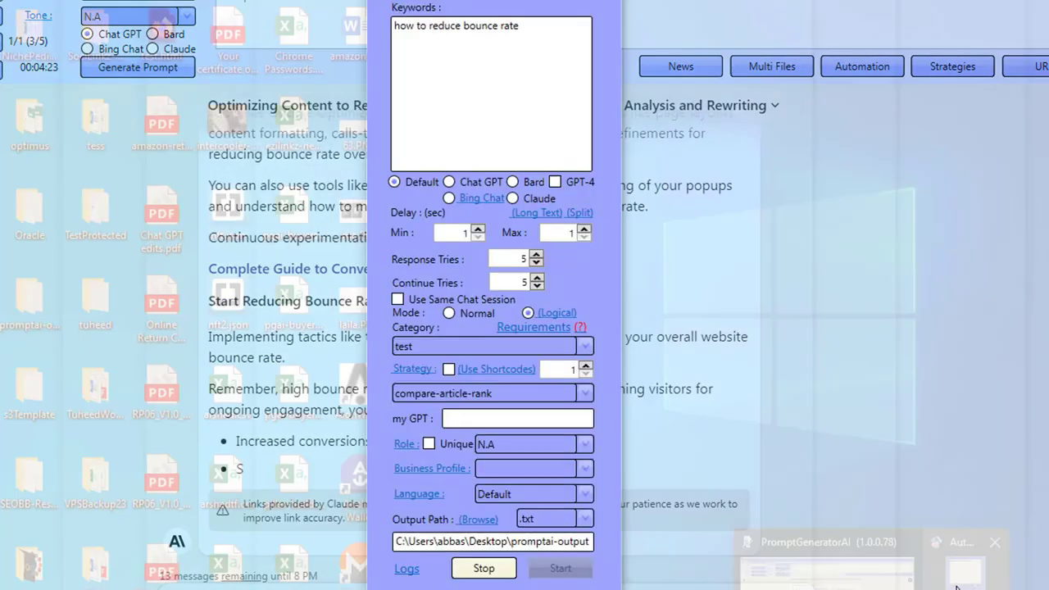
{"action": "left_click", "coordinate": [957, 587]}
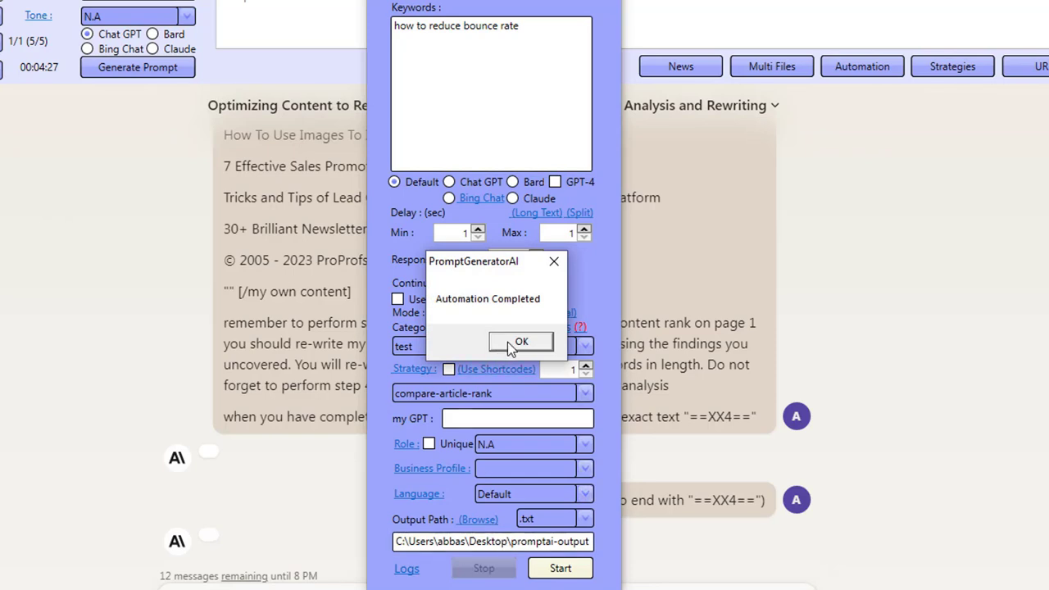
{"action": "left_click", "coordinate": [506, 345]}
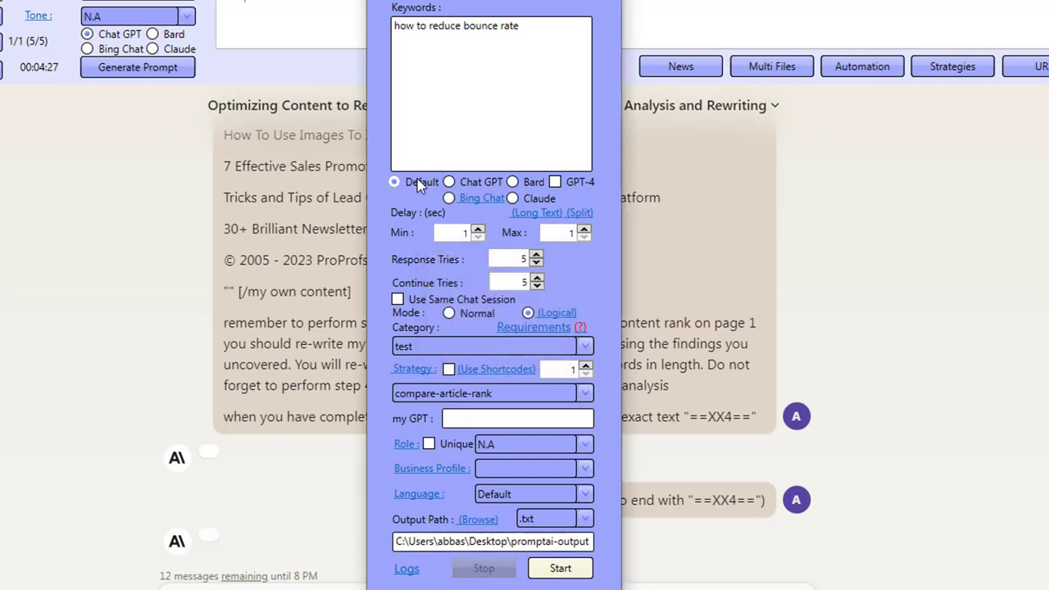
Step: Try the Chat GPT, Bard and Bing Chat platform options, view the Bing modes, and restore the Default platform
{"action": "left_click", "coordinate": [448, 182]}
{"action": "left_click", "coordinate": [512, 182]}
{"action": "left_click", "coordinate": [447, 197]}
{"action": "left_click", "coordinate": [477, 200]}
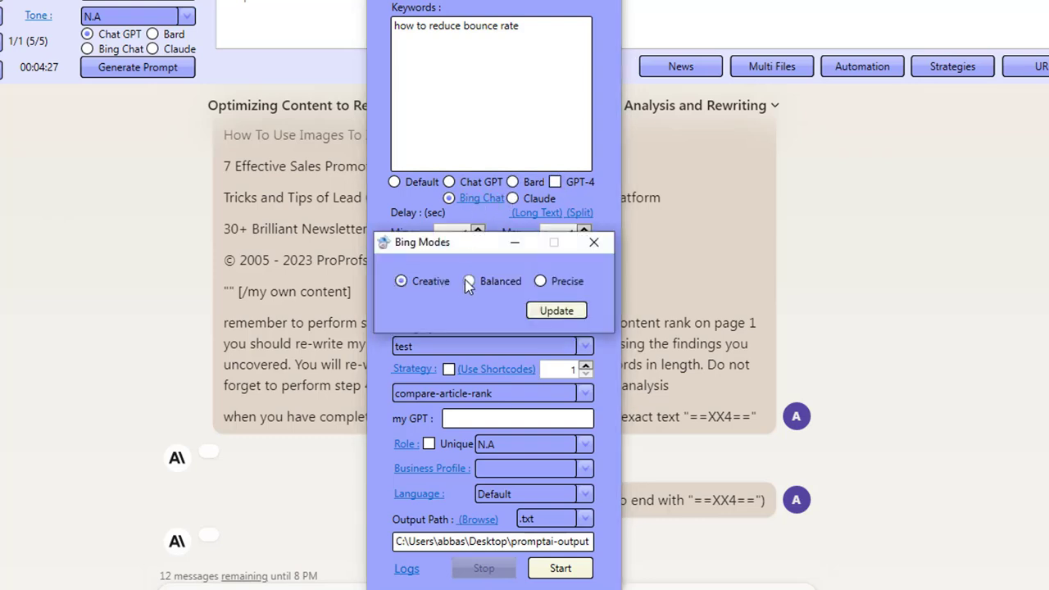
{"action": "left_click", "coordinate": [593, 243]}
{"action": "left_click", "coordinate": [394, 182]}
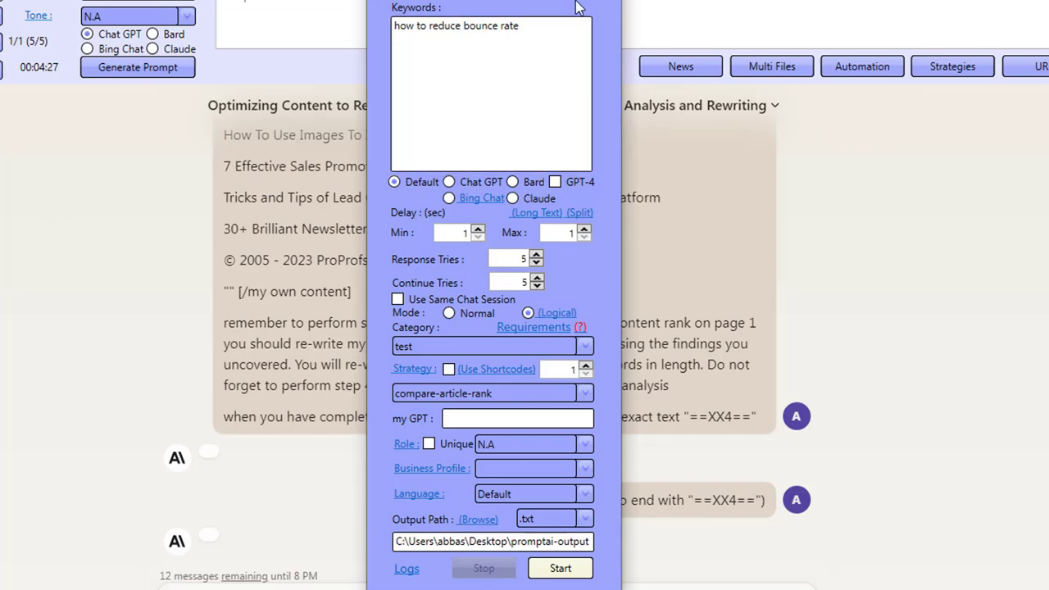
Step: Close the automation settings and switch the main chat view to Bard and back to Chat GPT
{"action": "left_click", "coordinate": [603, 2]}
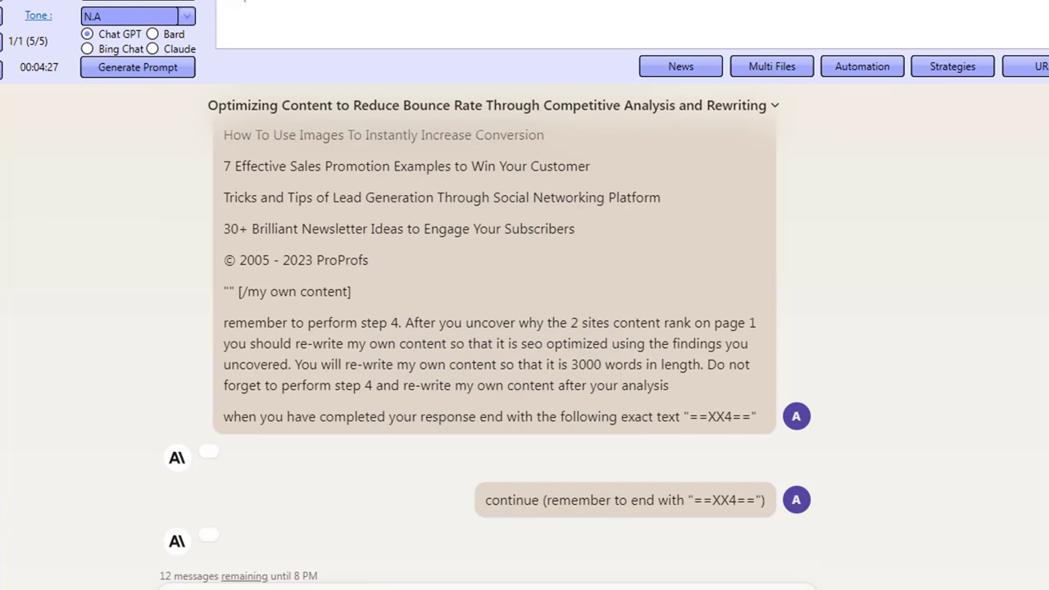
{"action": "left_click", "coordinate": [152, 35]}
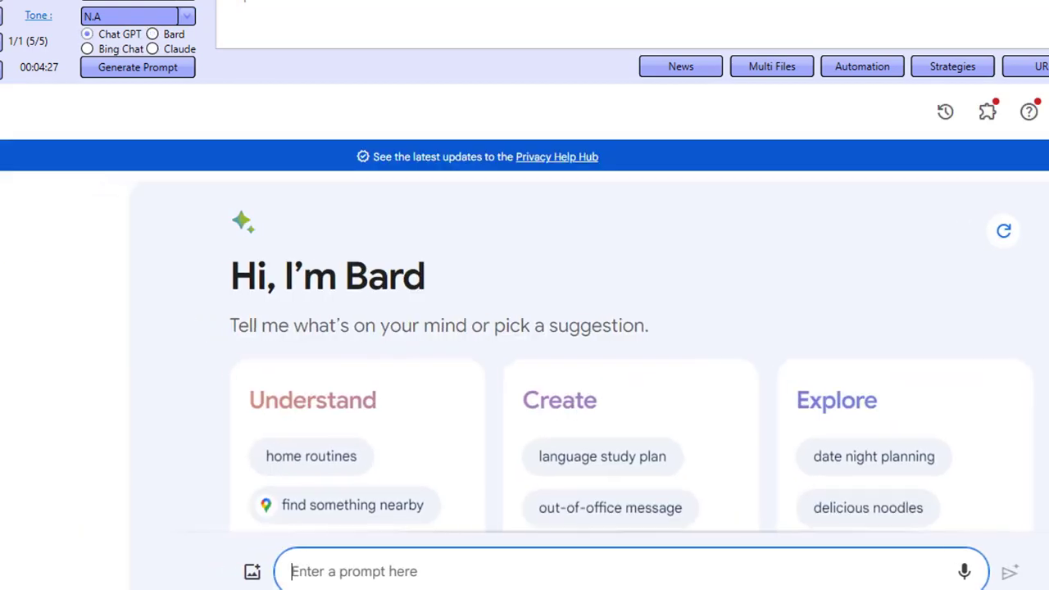
{"action": "left_click", "coordinate": [113, 36]}
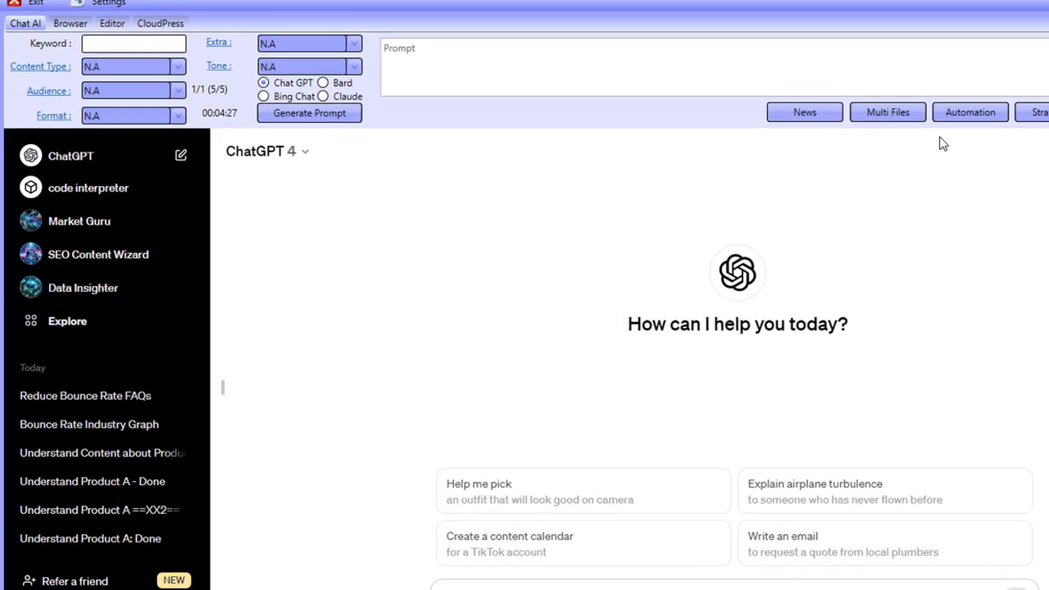
Step: Open the image-faq-schema logical strategy from the Articles category for editing in Strategy Management
{"action": "left_click", "coordinate": [1035, 113]}
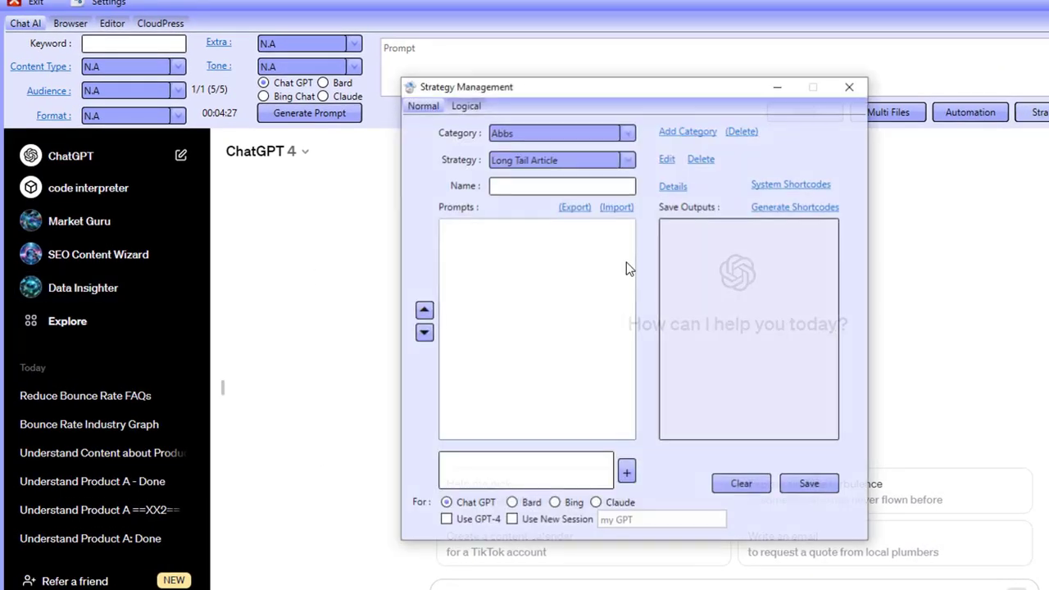
{"action": "left_click", "coordinate": [472, 107]}
{"action": "left_click", "coordinate": [552, 135]}
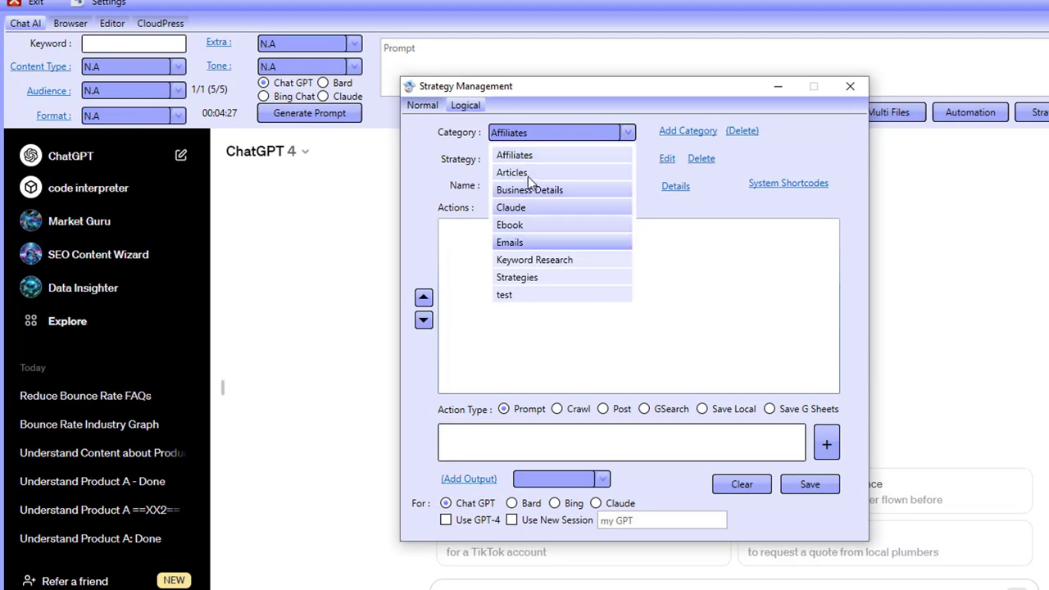
{"action": "left_click", "coordinate": [512, 172]}
{"action": "left_click", "coordinate": [557, 160]}
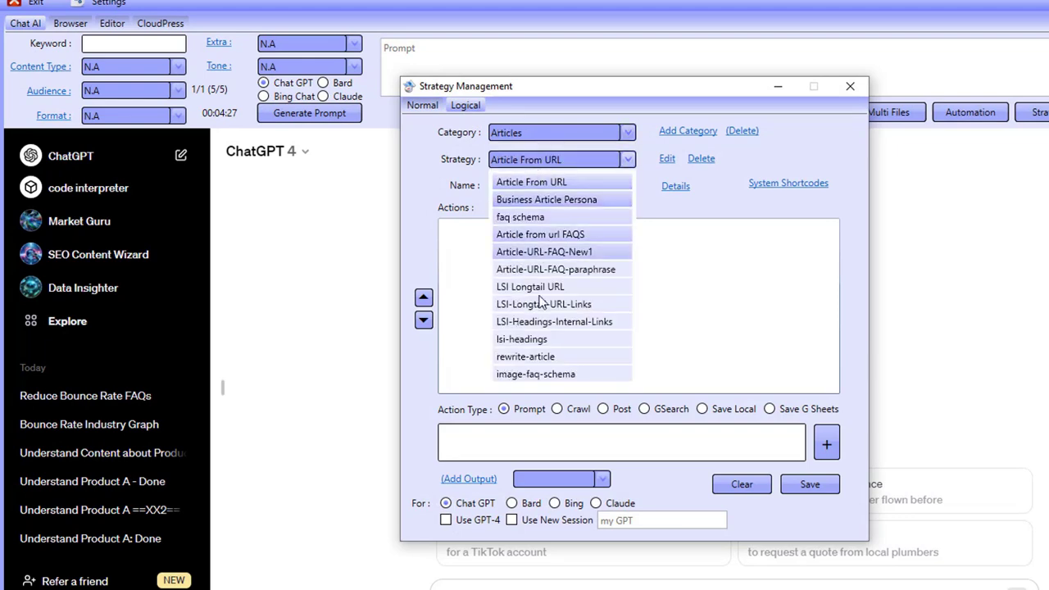
{"action": "left_click", "coordinate": [529, 373]}
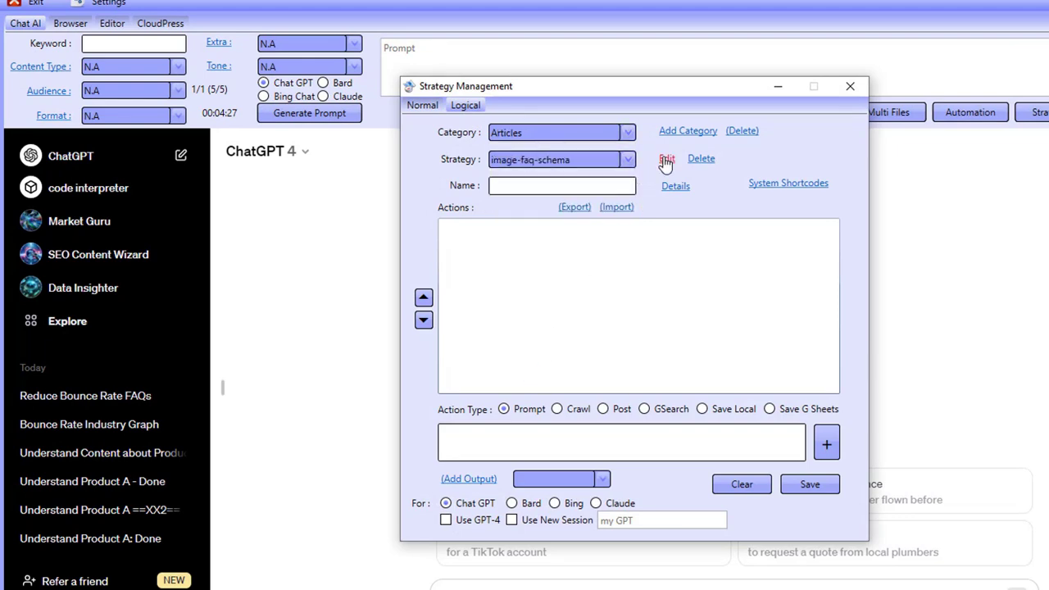
{"action": "left_click", "coordinate": [666, 162]}
Step: Inspect the prompts and platform settings of actions 6 and 7, and close Strategy Management
{"action": "double_click", "coordinate": [497, 307]}
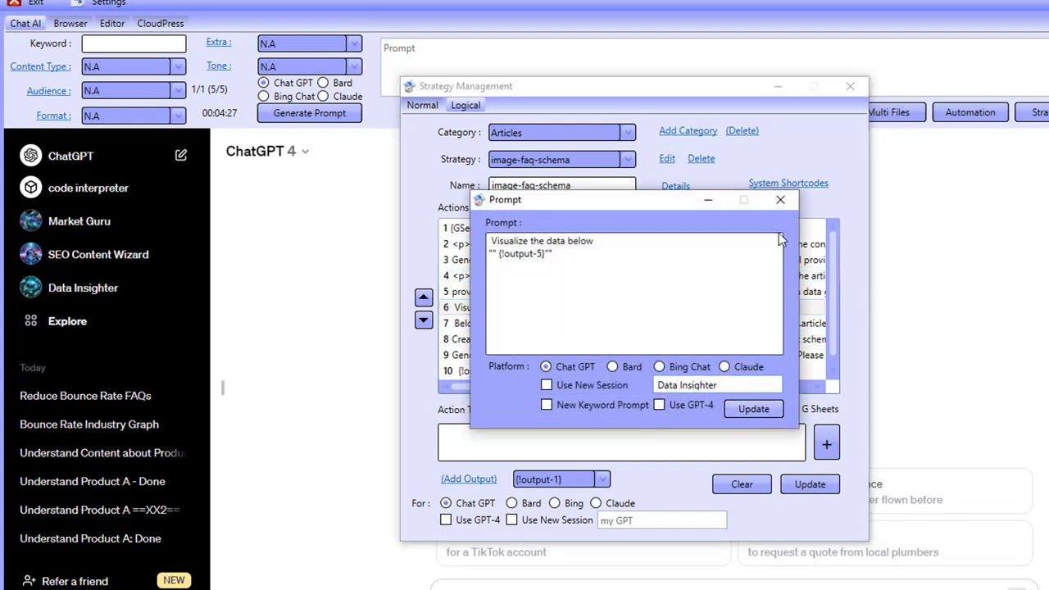
{"action": "left_click", "coordinate": [780, 200]}
{"action": "left_click", "coordinate": [625, 325]}
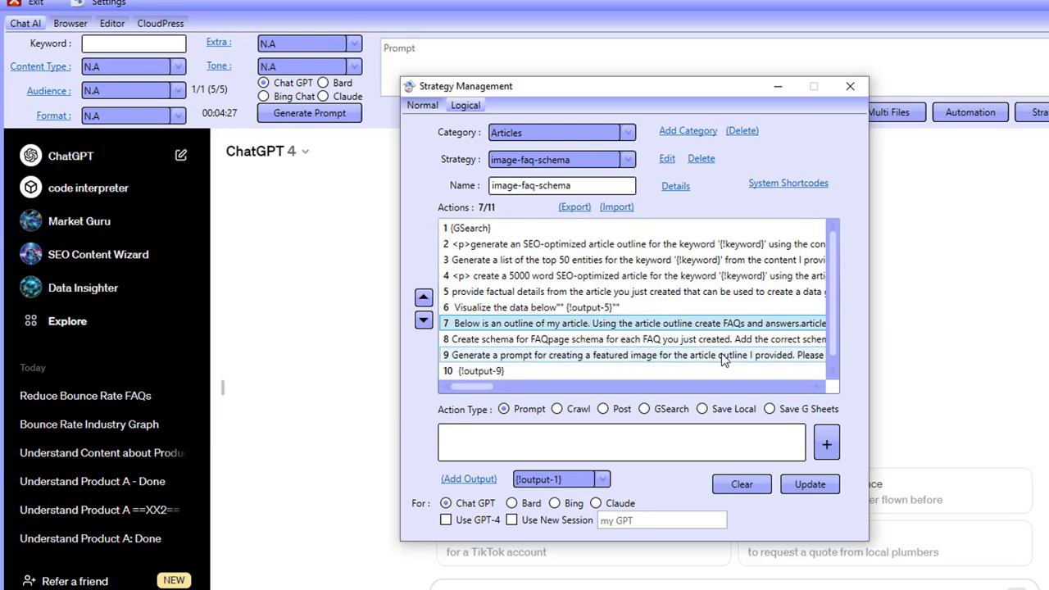
{"action": "double_click", "coordinate": [698, 331]}
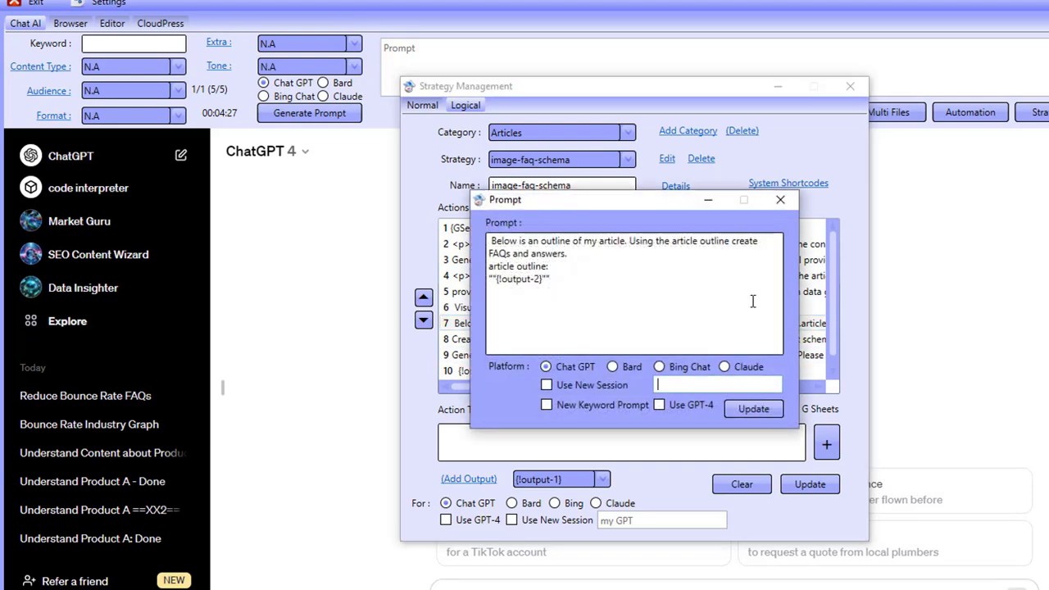
{"action": "left_click", "coordinate": [781, 200]}
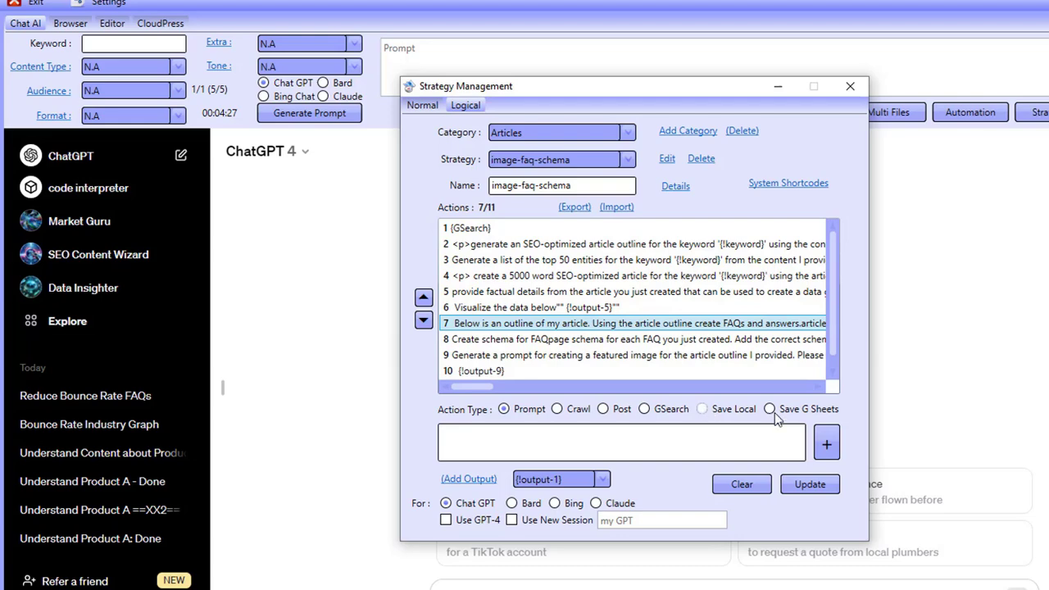
{"action": "left_click", "coordinate": [859, 87]}
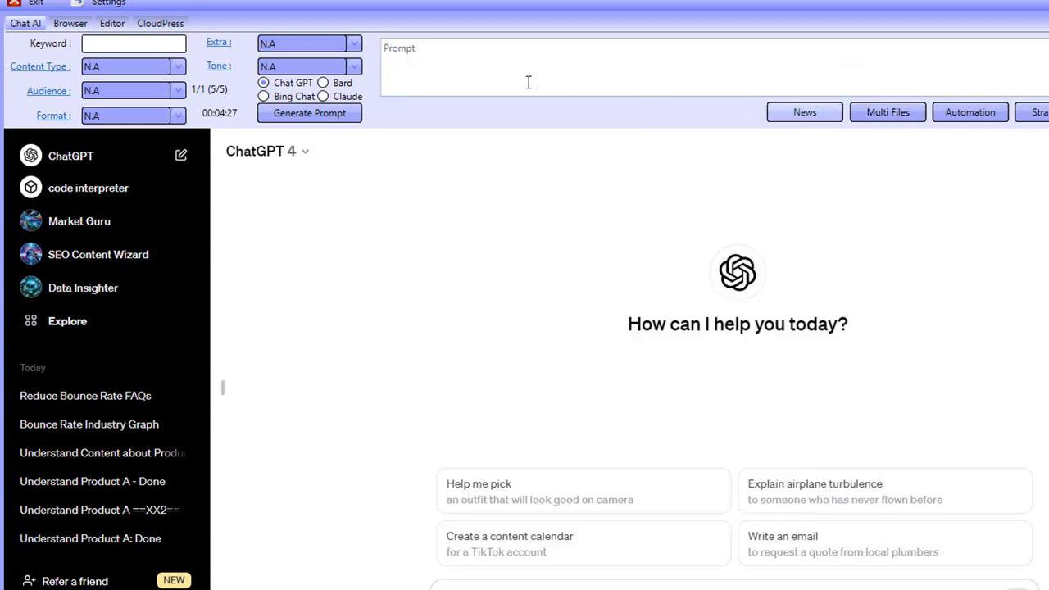
Step: Load the newest getsitecontrol.com output text file from promptai-output into the Editor and go to its beginning
{"action": "left_click", "coordinate": [112, 23]}
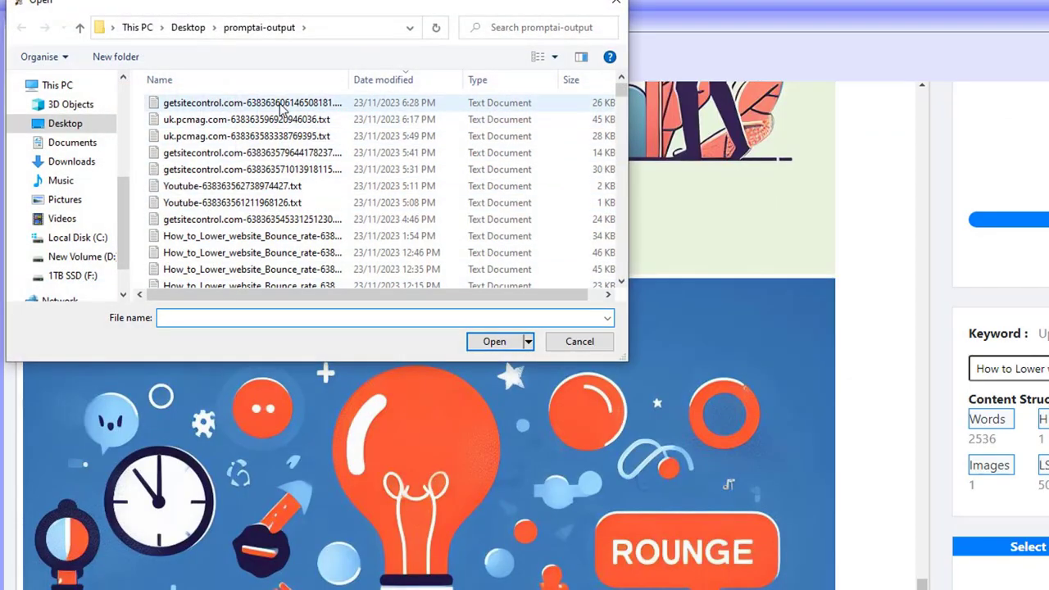
{"action": "double_click", "coordinate": [310, 199]}
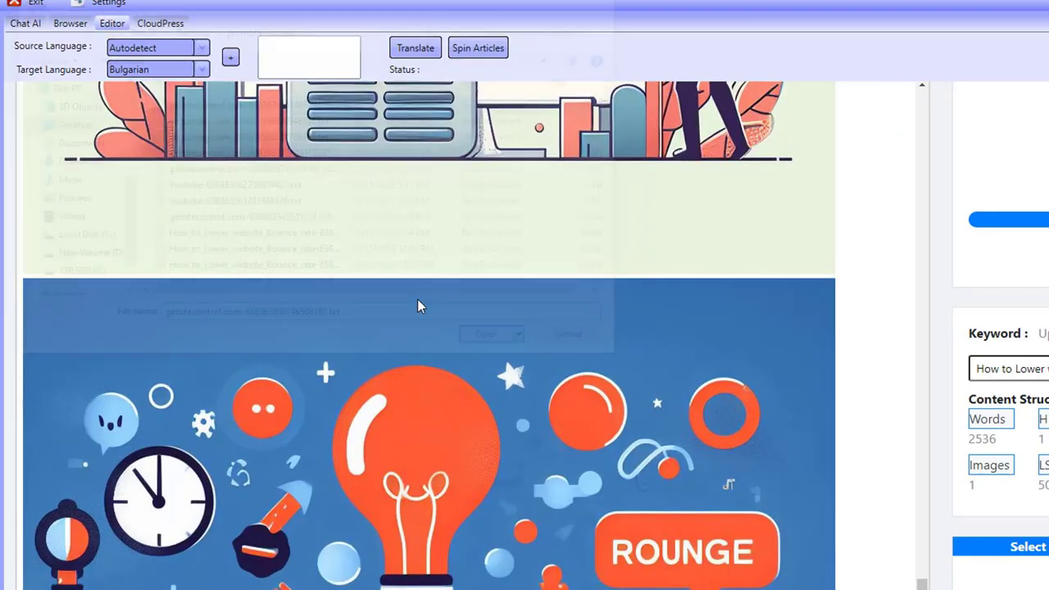
{"action": "scroll", "coordinate": [894, 512], "scroll_direction": "up", "scroll_amount": 15}
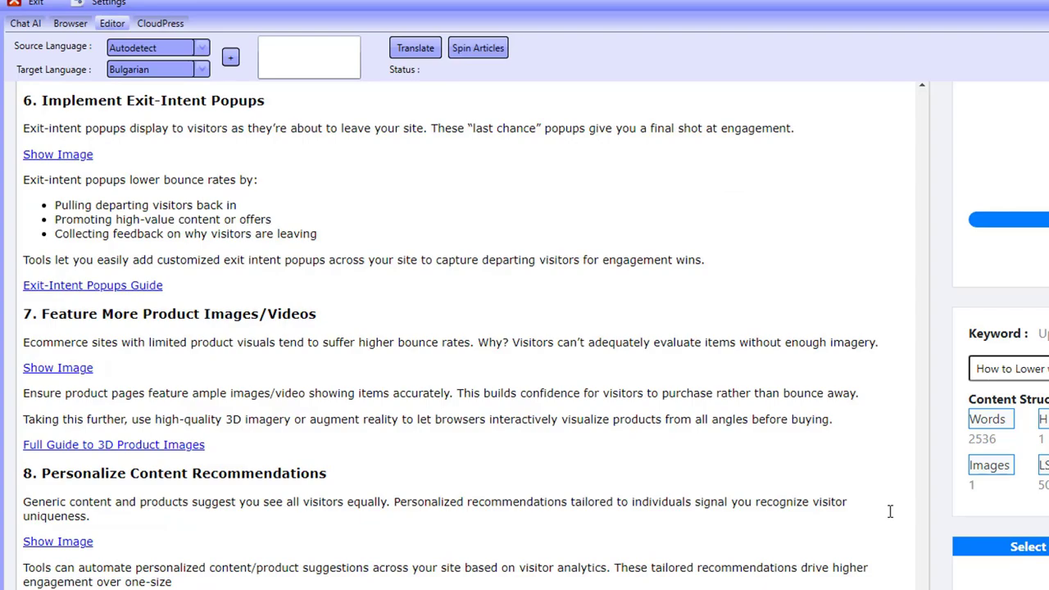
{"action": "scroll", "coordinate": [918, 535], "scroll_direction": "up", "scroll_amount": 20}
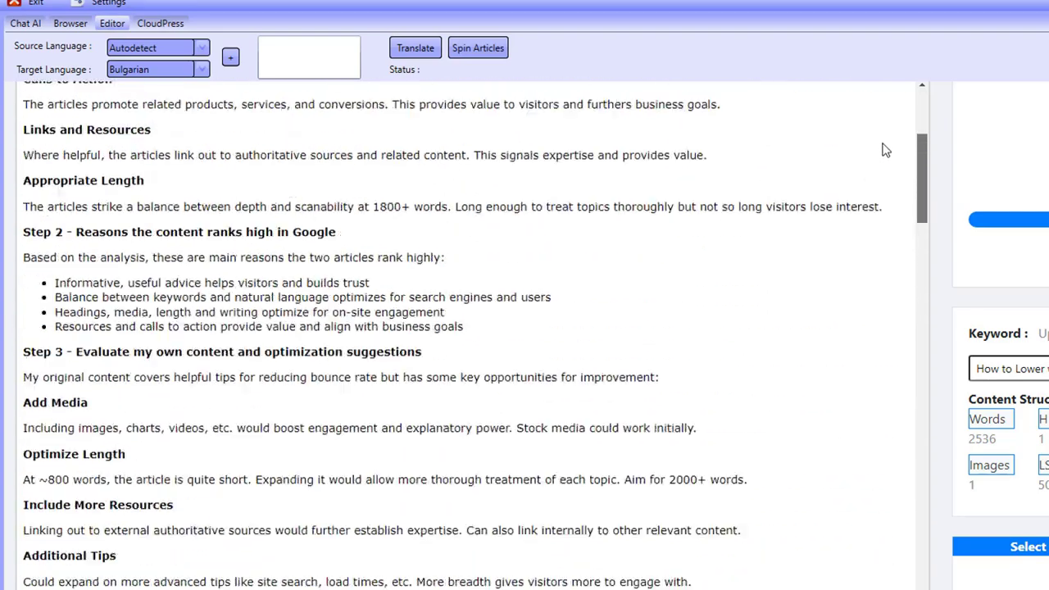
{"action": "scroll", "coordinate": [680, 304], "scroll_direction": "up", "scroll_amount": 2}
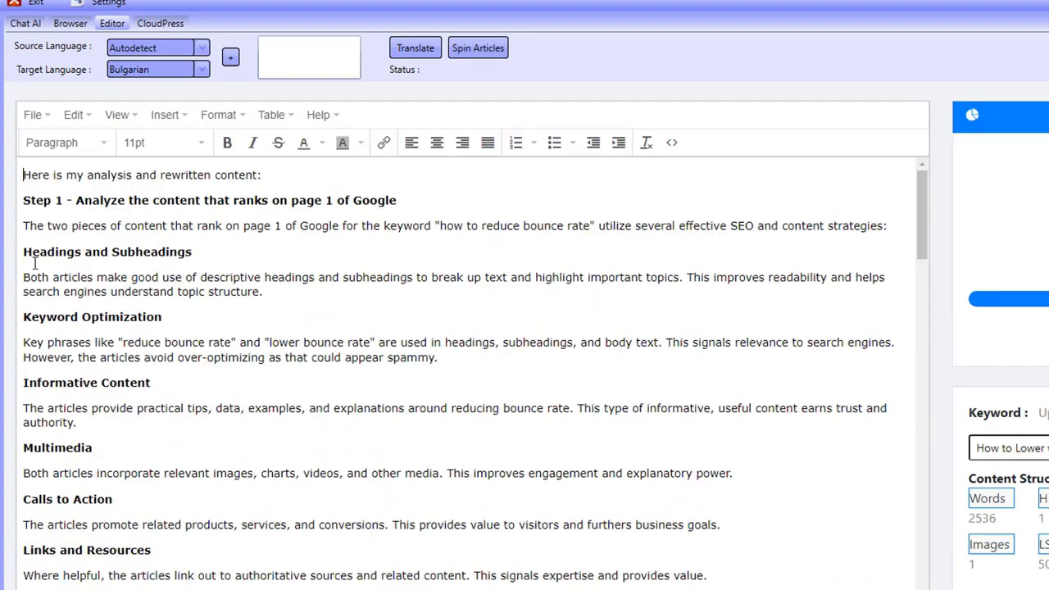
Step: Delete the analysis text and blank line above the "Proven Tips for Reducing Your Website's Bounce Rate" heading
{"action": "scroll", "coordinate": [178, 357], "scroll_direction": "down", "scroll_amount": 15}
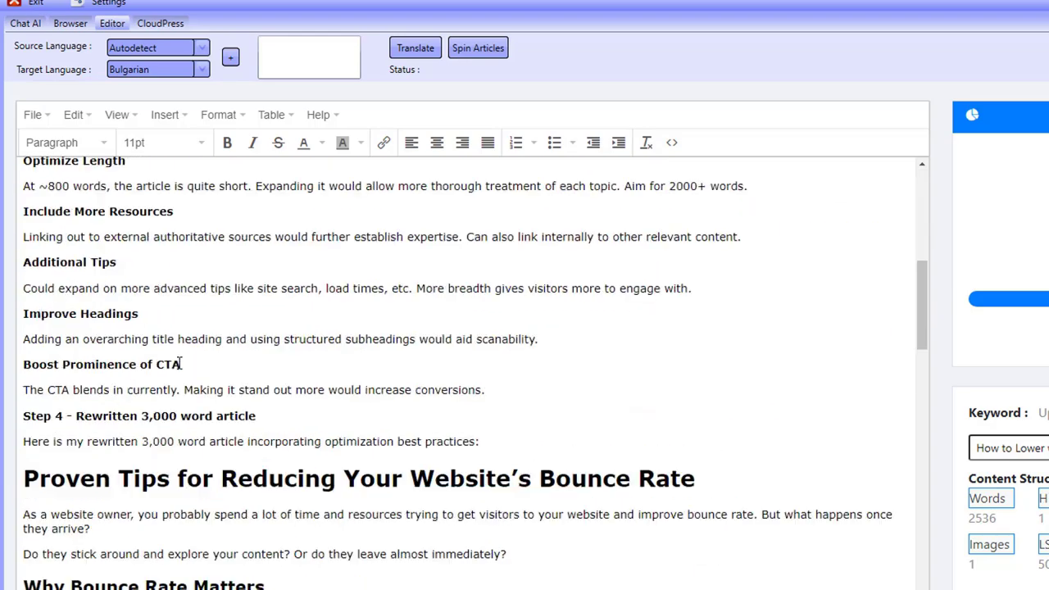
{"action": "scroll", "coordinate": [351, 314], "scroll_direction": "up", "scroll_amount": 4}
{"action": "left_click_drag", "start_coordinate": [530, 370], "coordinate": [3, 54]}
{"action": "key", "text": "BackSpace"}
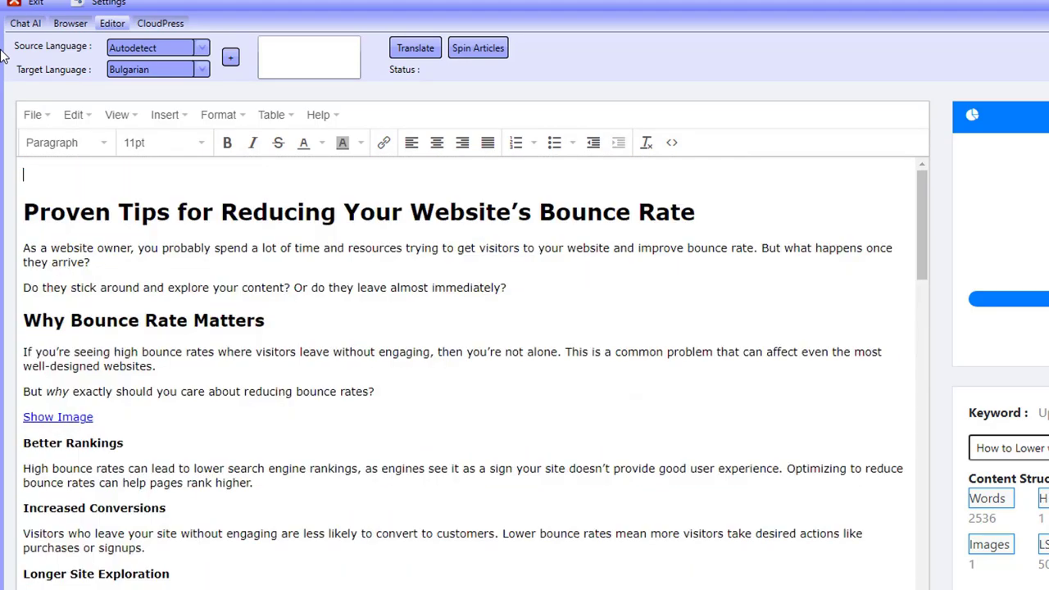
{"action": "key", "text": "Delete"}
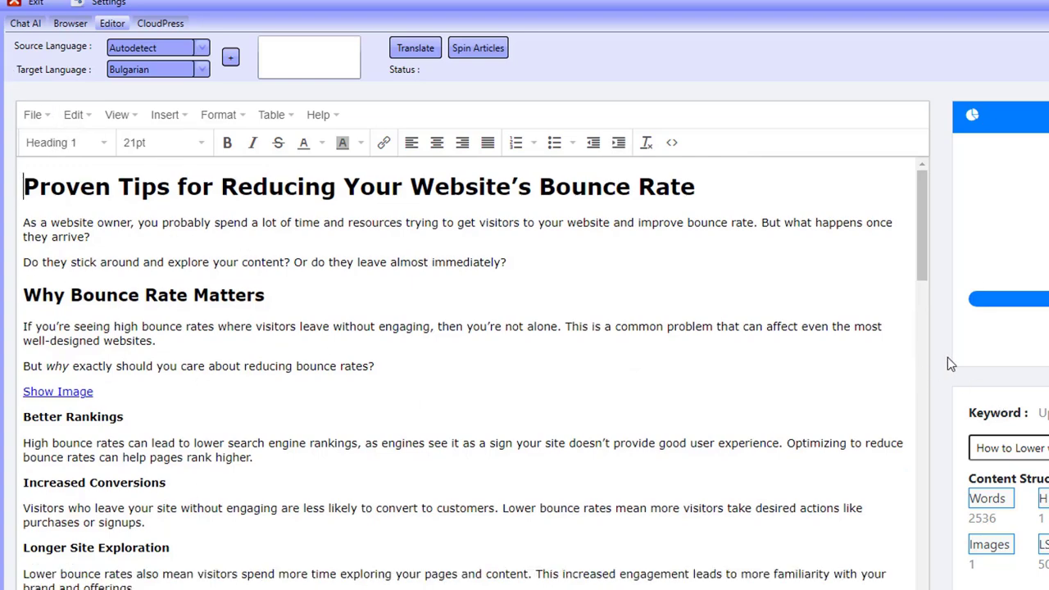
Step: Check the trimmed article's word count and examine its sections before returning to the title
{"action": "scroll", "coordinate": [947, 366], "scroll_direction": "down", "scroll_amount": 7}
{"action": "left_click_drag", "start_coordinate": [757, 317], "coordinate": [795, 320]}
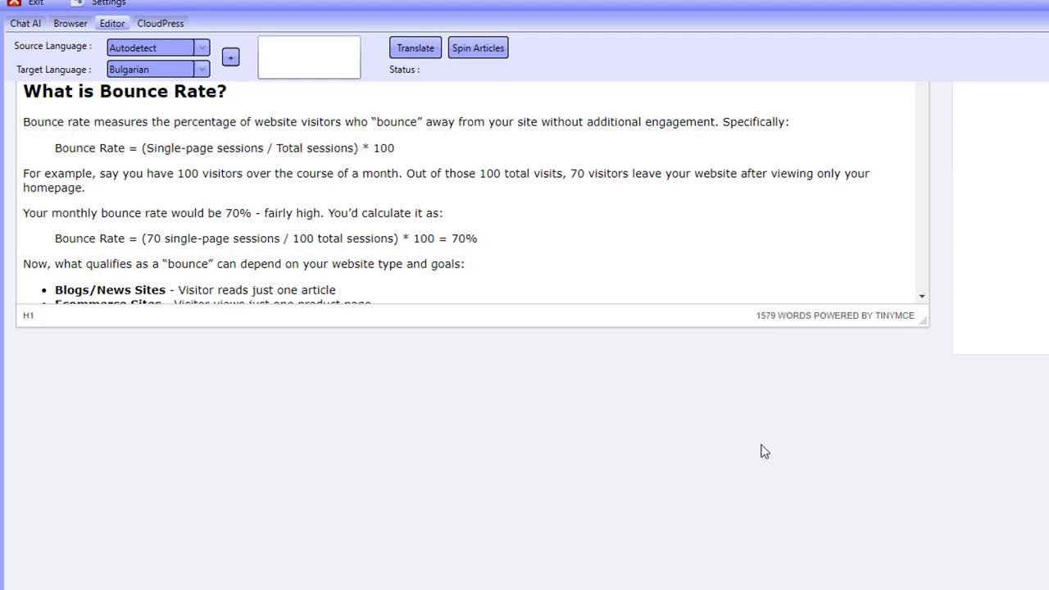
{"action": "scroll", "coordinate": [764, 452], "scroll_direction": "up", "scroll_amount": 2}
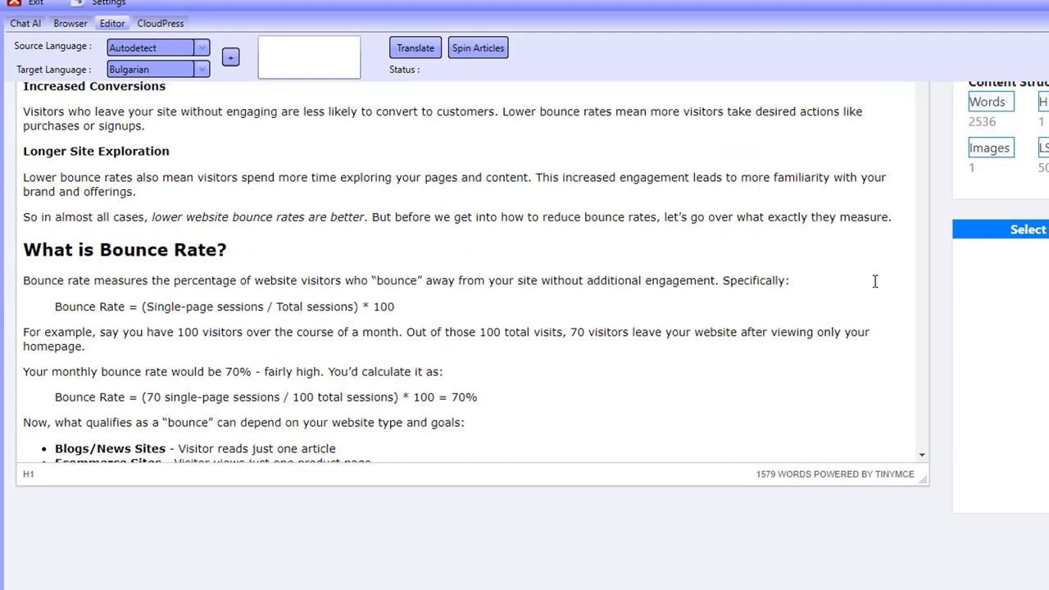
{"action": "scroll", "coordinate": [918, 266], "scroll_direction": "down", "scroll_amount": 10}
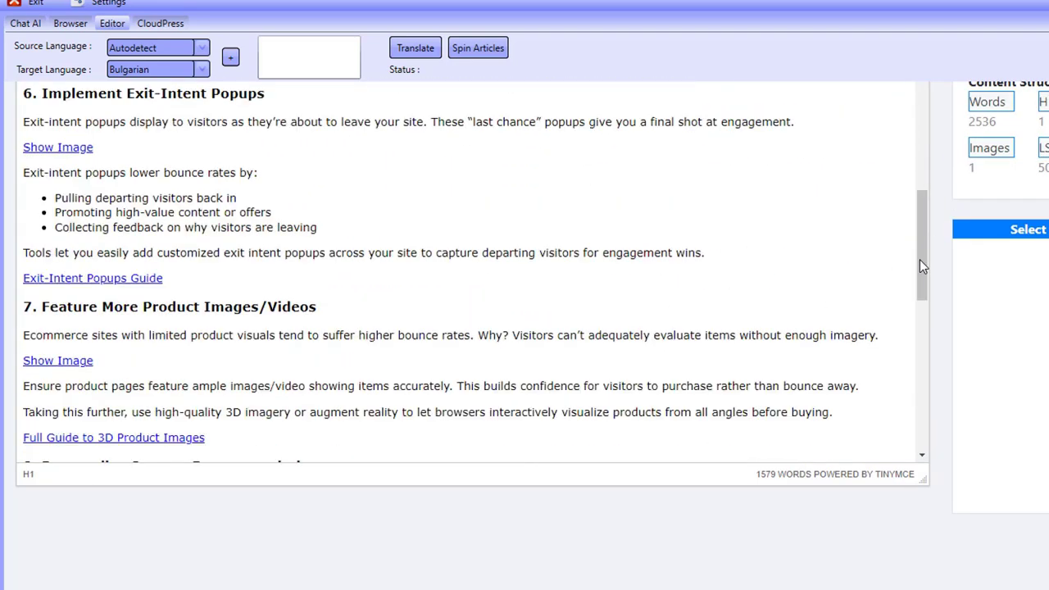
{"action": "left_click_drag", "start_coordinate": [925, 254], "coordinate": [937, 158]}
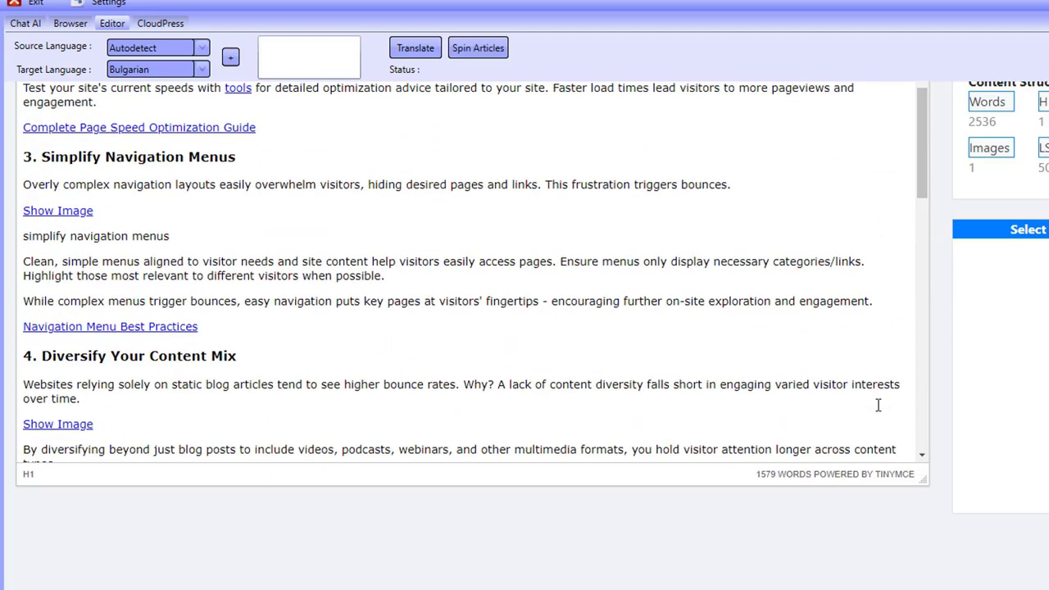
{"action": "scroll", "coordinate": [946, 412], "scroll_direction": "up", "scroll_amount": 4}
{"action": "left_click_drag", "start_coordinate": [926, 442], "coordinate": [943, 70]}
{"action": "scroll", "coordinate": [624, 482], "scroll_direction": "up", "scroll_amount": 1}
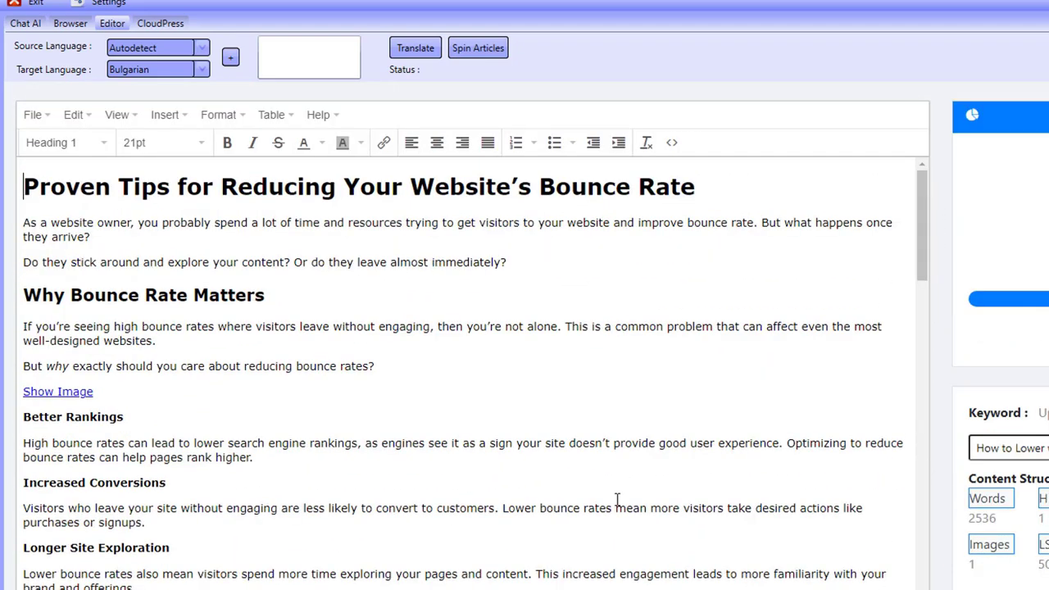
Step: Open the google.com bookmark in the built-in browser and search for "semrush review"
{"action": "left_click", "coordinate": [25, 23]}
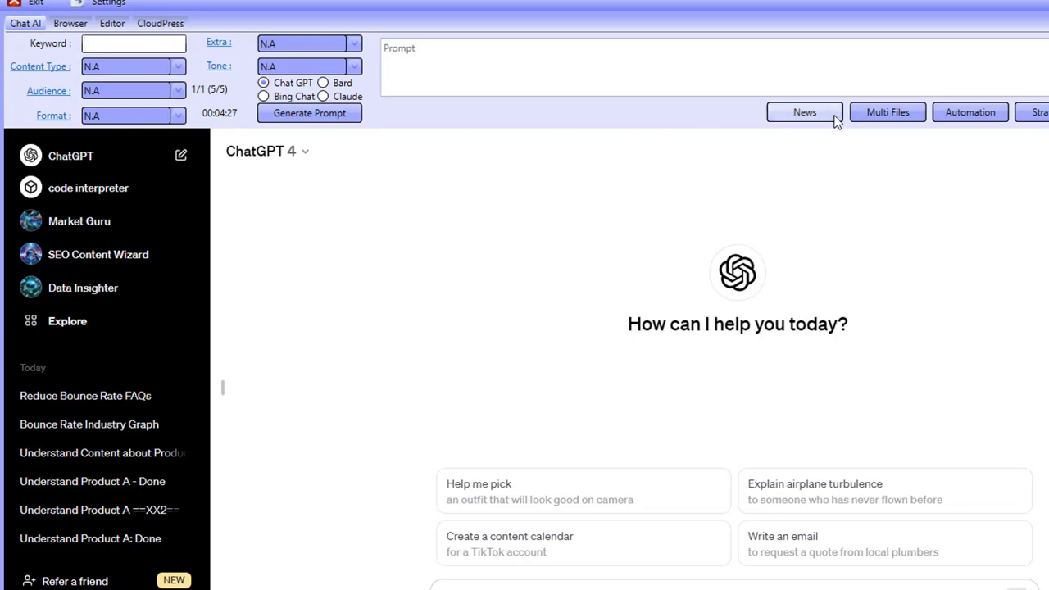
{"action": "left_click", "coordinate": [80, 25]}
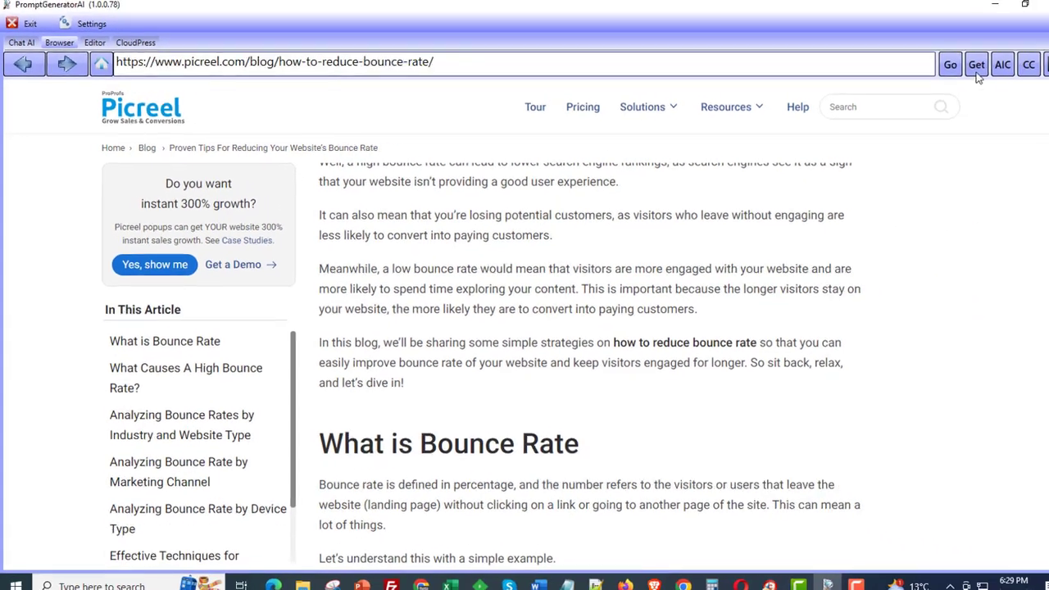
{"action": "left_click", "coordinate": [1030, 68]}
{"action": "double_click", "coordinate": [469, 238]}
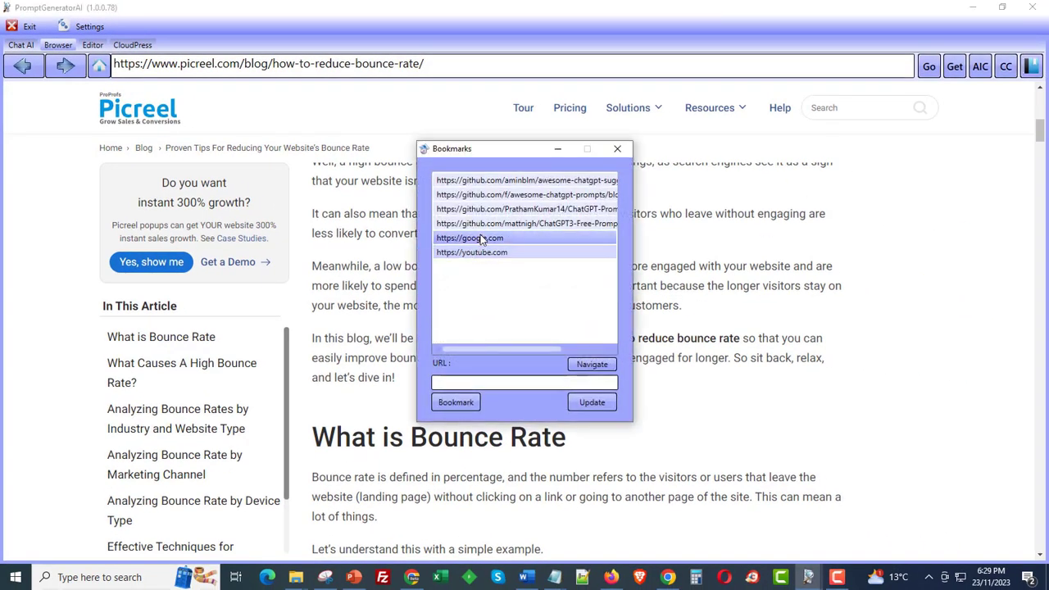
{"action": "left_click", "coordinate": [374, 264]}
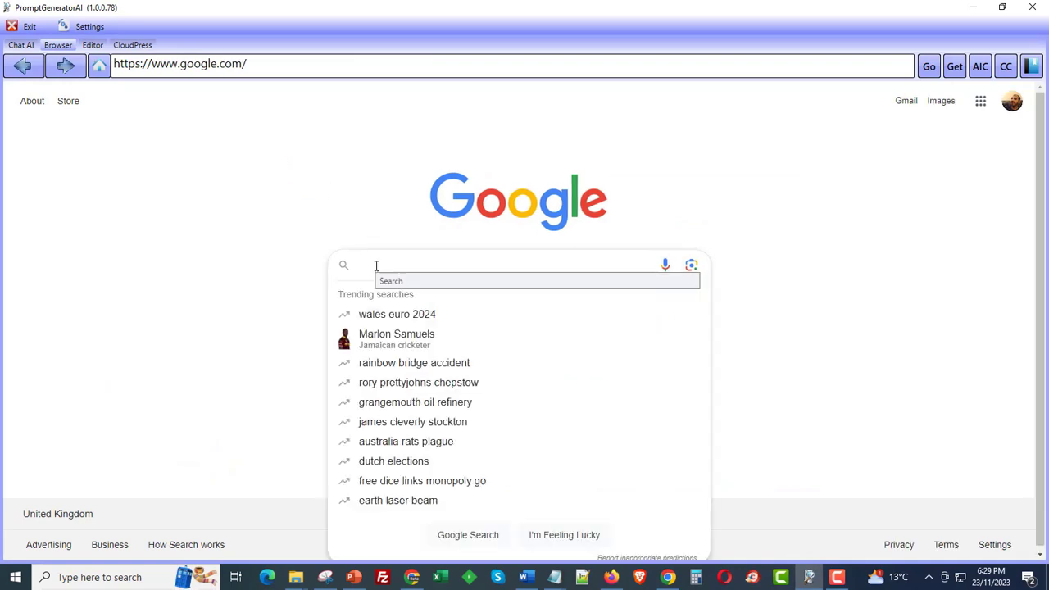
{"action": "type", "text": "semrush review"}
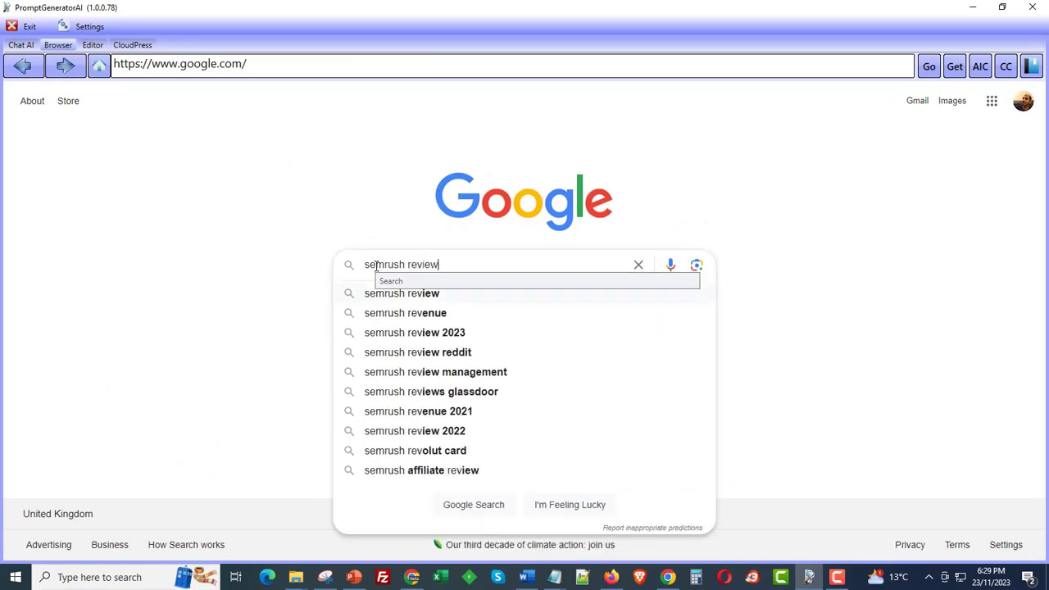
{"action": "key", "text": "Return"}
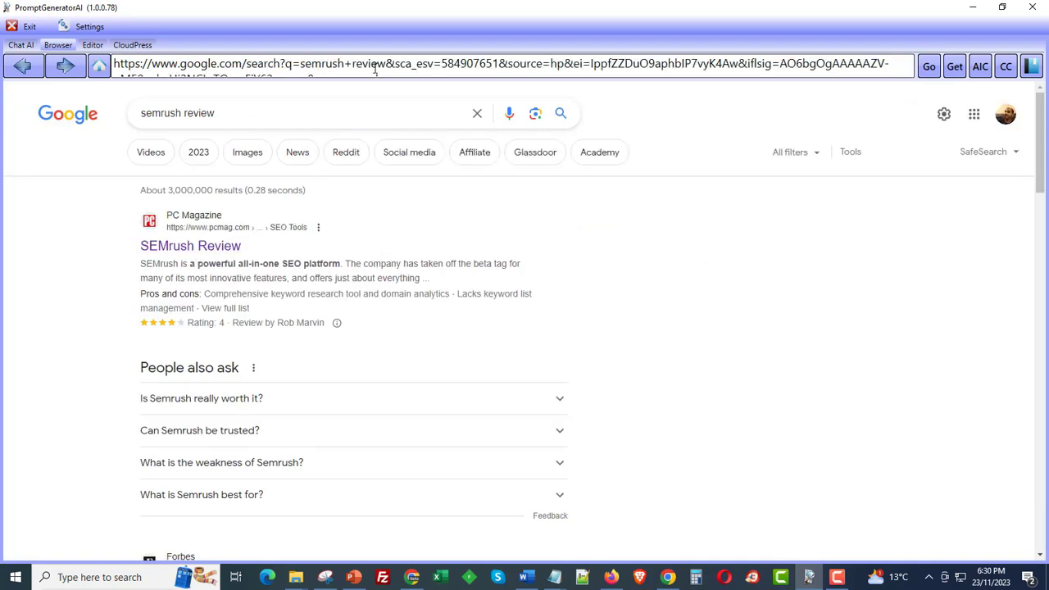
Step: Open the PC Magazine SEMrush Review result, select its full web address, and return to the search results
{"action": "left_click", "coordinate": [232, 246]}
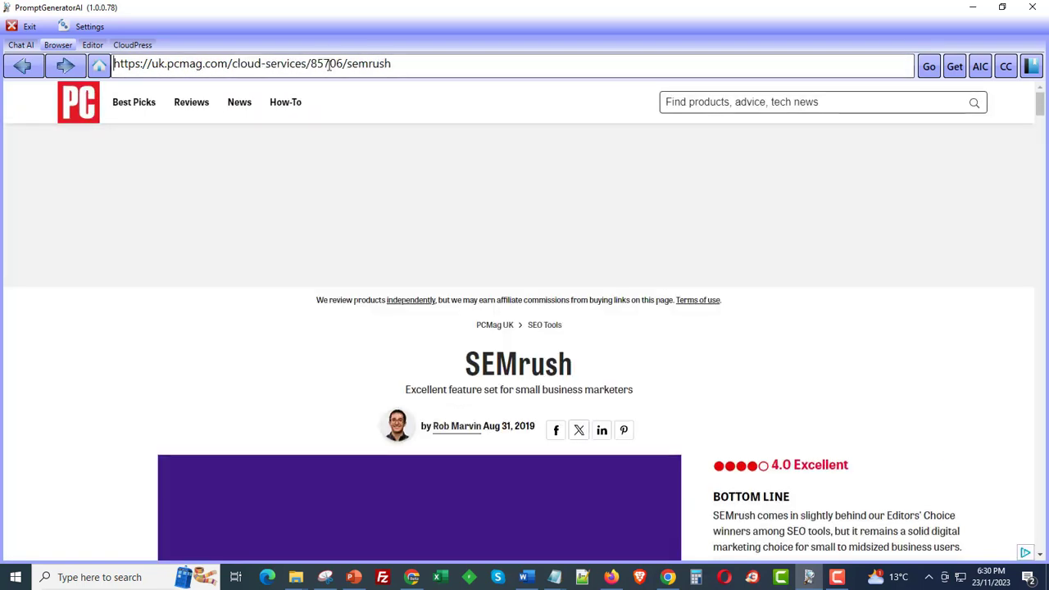
{"action": "left_click", "coordinate": [331, 68]}
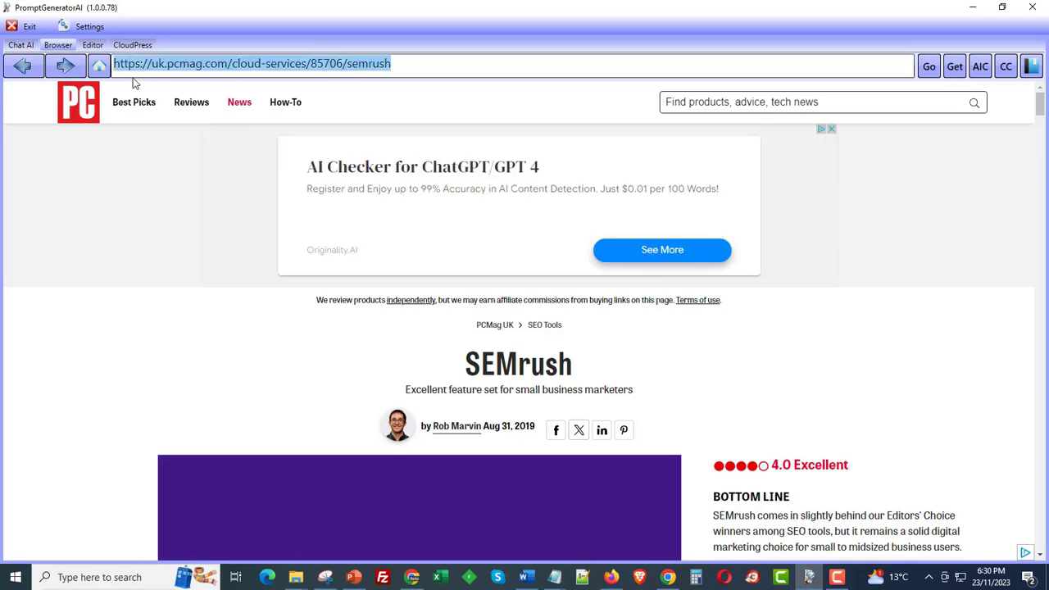
{"action": "left_click", "coordinate": [22, 66]}
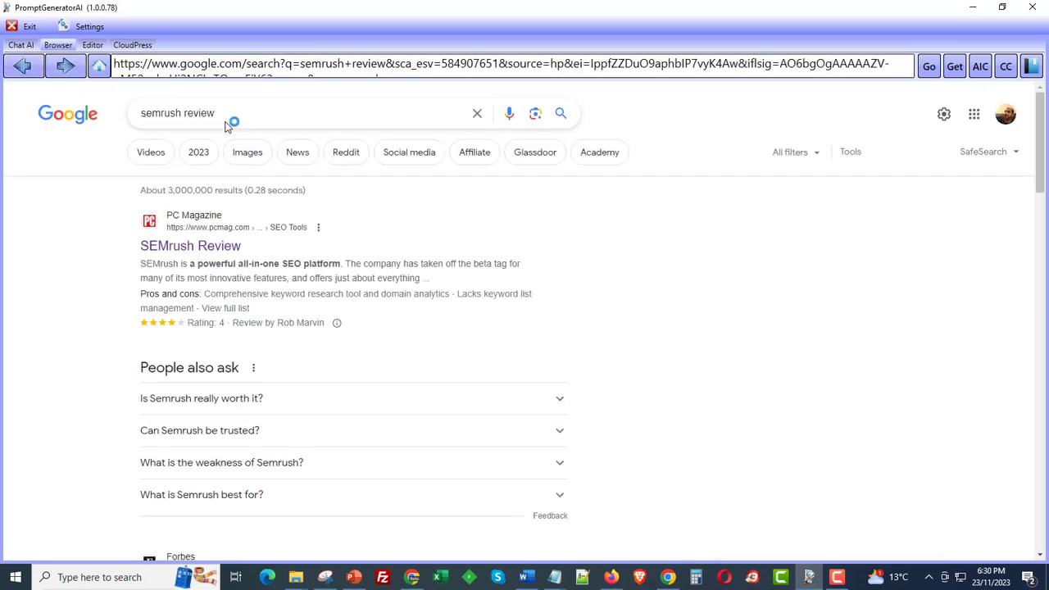
Step: Change the Google search to "ahrefs review" and open the Gartner Ahrefs reviews page
{"action": "double_click", "coordinate": [175, 112]}
{"action": "type", "text": "ahrefs"}
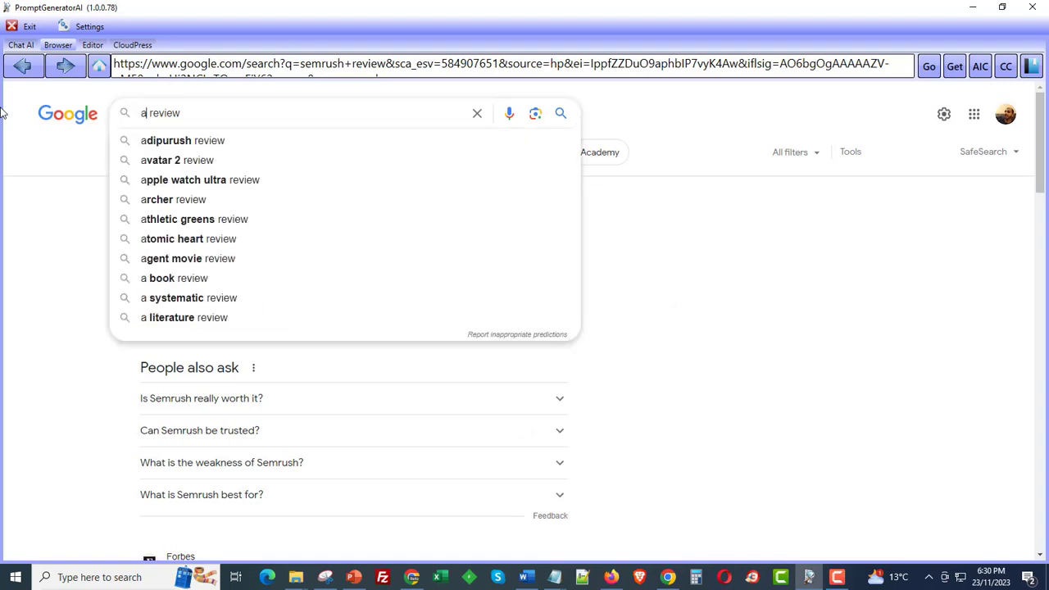
{"action": "key", "text": "Return"}
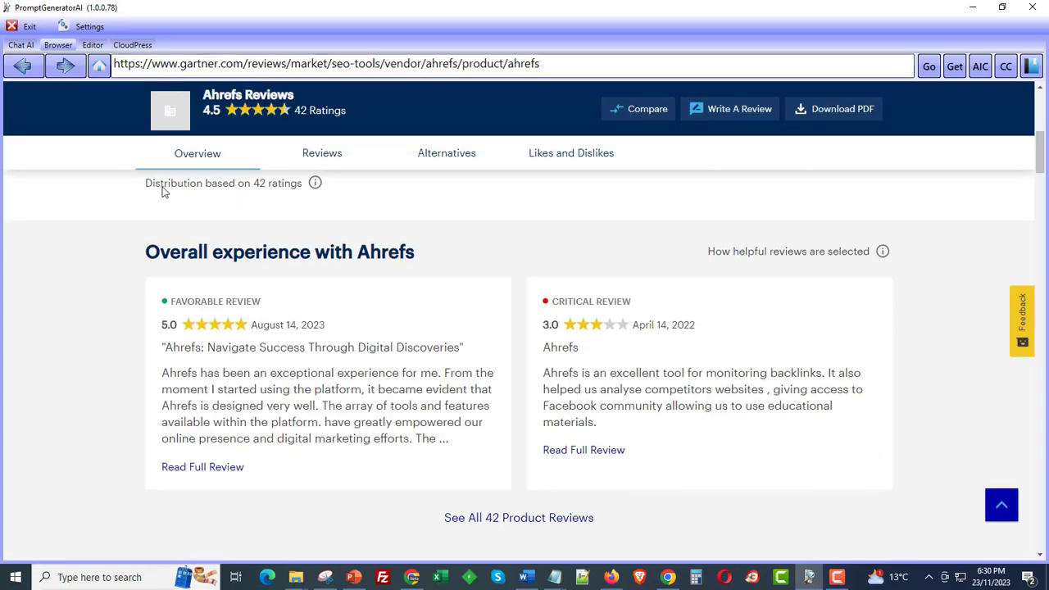
Step: Skim the Gartner Ahrefs reviews, return to the search results, and open Style Factory's "Ahrefs Review (2023) — All the Key Pros and Cons"
{"action": "scroll", "coordinate": [136, 364], "scroll_direction": "down", "scroll_amount": 20}
{"action": "scroll", "coordinate": [136, 366], "scroll_direction": "down", "scroll_amount": 3}
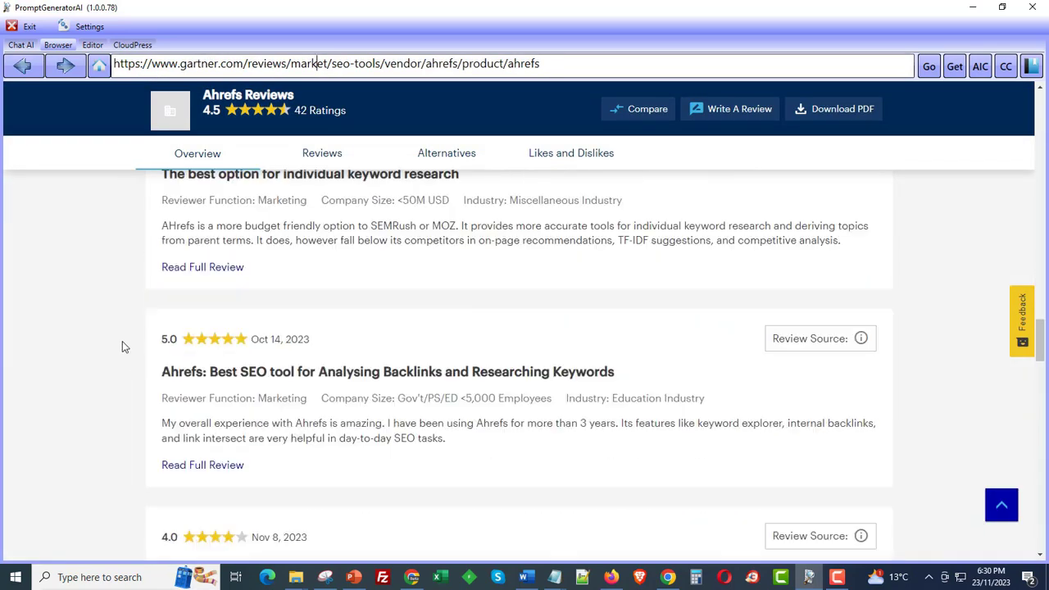
{"action": "left_click", "coordinate": [23, 66]}
{"action": "scroll", "coordinate": [387, 328], "scroll_direction": "down", "scroll_amount": 3}
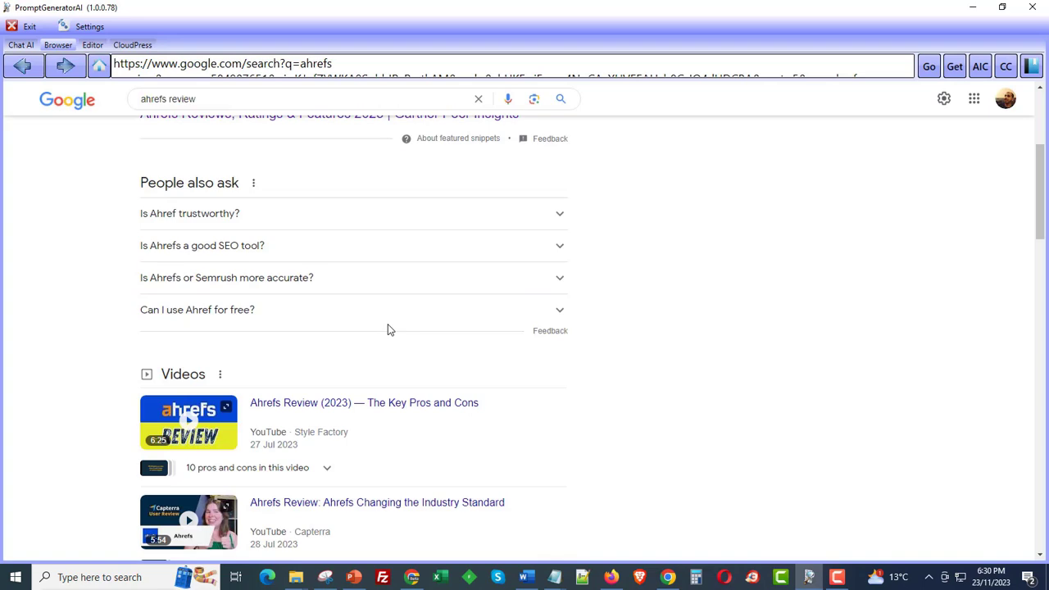
{"action": "scroll", "coordinate": [390, 330], "scroll_direction": "down", "scroll_amount": 6}
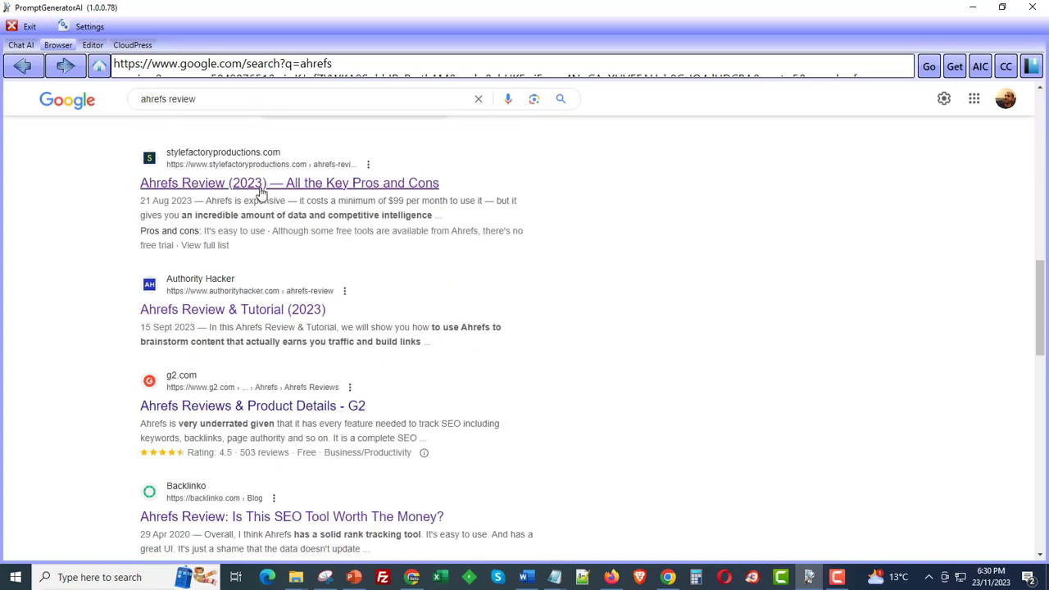
{"action": "left_click", "coordinate": [273, 174]}
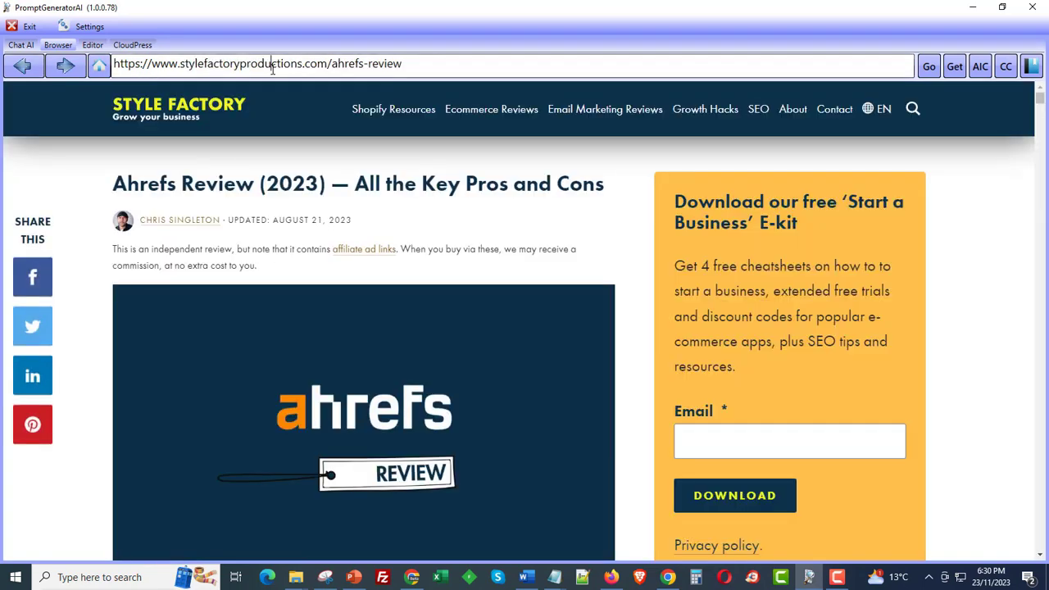
Step: Copy the Style Factory review's full web address and look through the article down to its domain analysis section
{"action": "left_click", "coordinate": [273, 67]}
{"action": "scroll", "coordinate": [178, 214], "scroll_direction": "down", "scroll_amount": 15}
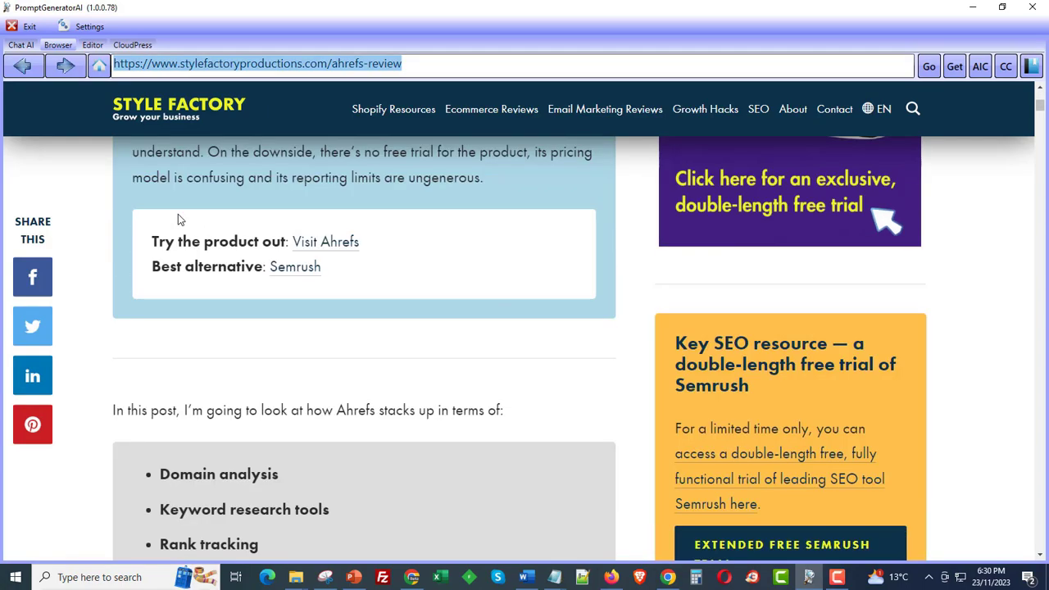
{"action": "scroll", "coordinate": [177, 214], "scroll_direction": "down", "scroll_amount": 15}
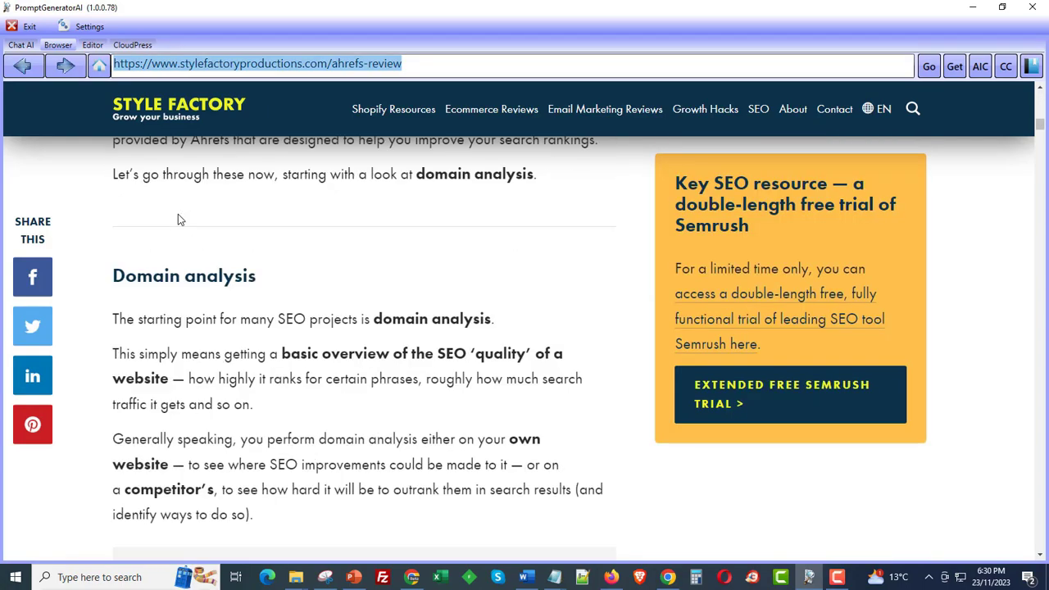
{"action": "scroll", "coordinate": [179, 218], "scroll_direction": "down", "scroll_amount": 1}
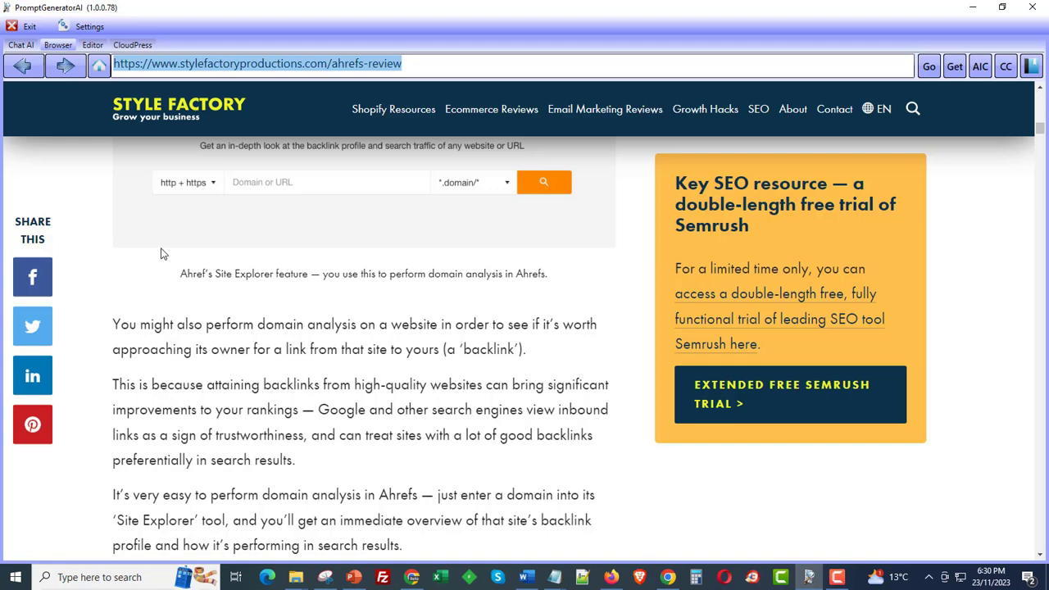
Step: Open Automation from Chat AI, select the 2url-comparison strategy, and view the PowerPoint workflow slide before returning to the Automation settings
{"action": "left_click", "coordinate": [22, 45]}
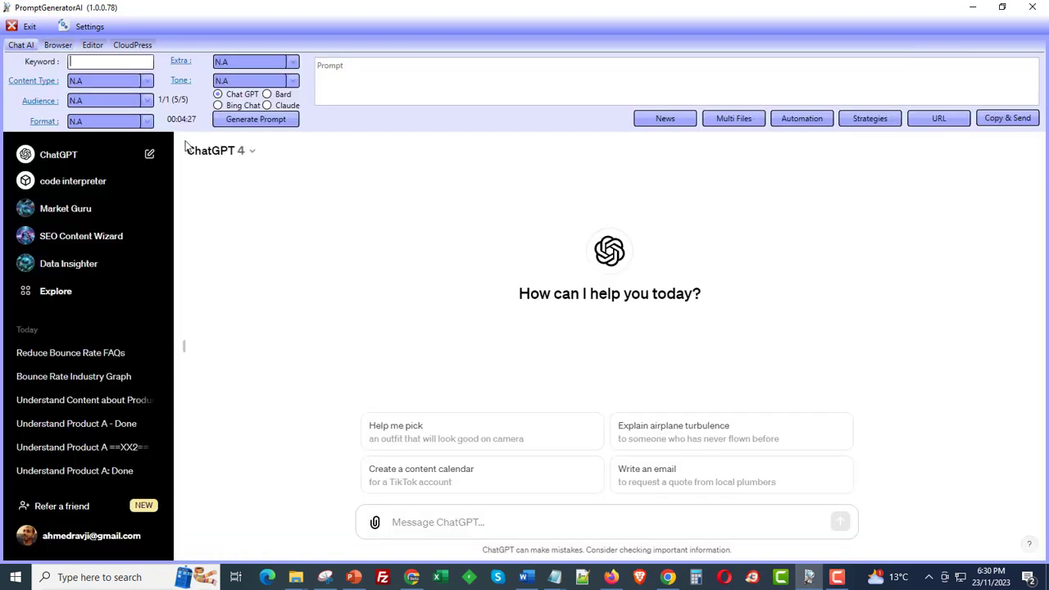
{"action": "left_click", "coordinate": [812, 120]}
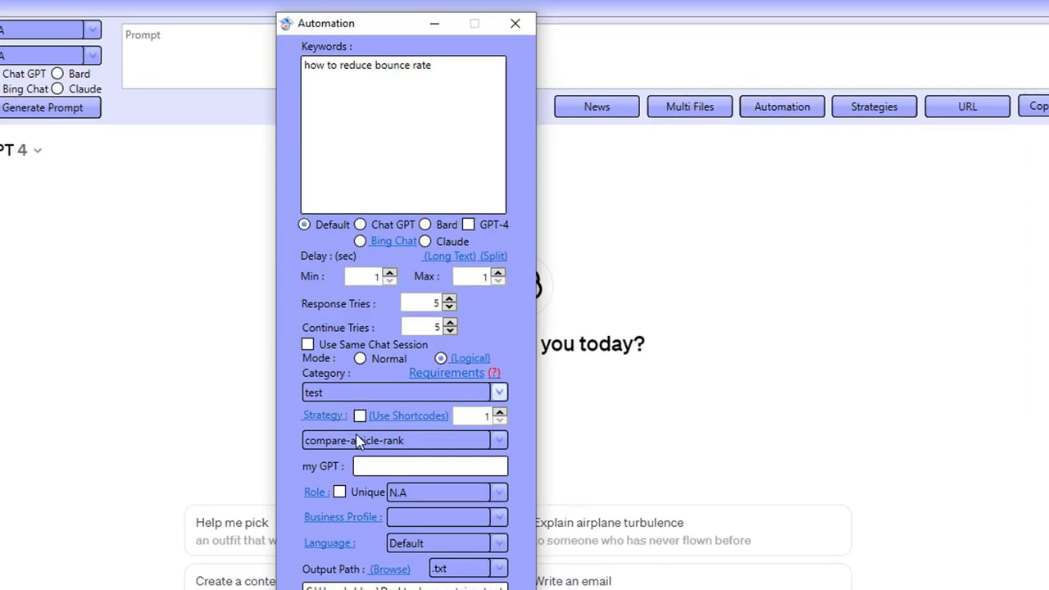
{"action": "left_click", "coordinate": [358, 442]}
{"action": "scroll", "coordinate": [357, 500], "scroll_direction": "up", "scroll_amount": 3}
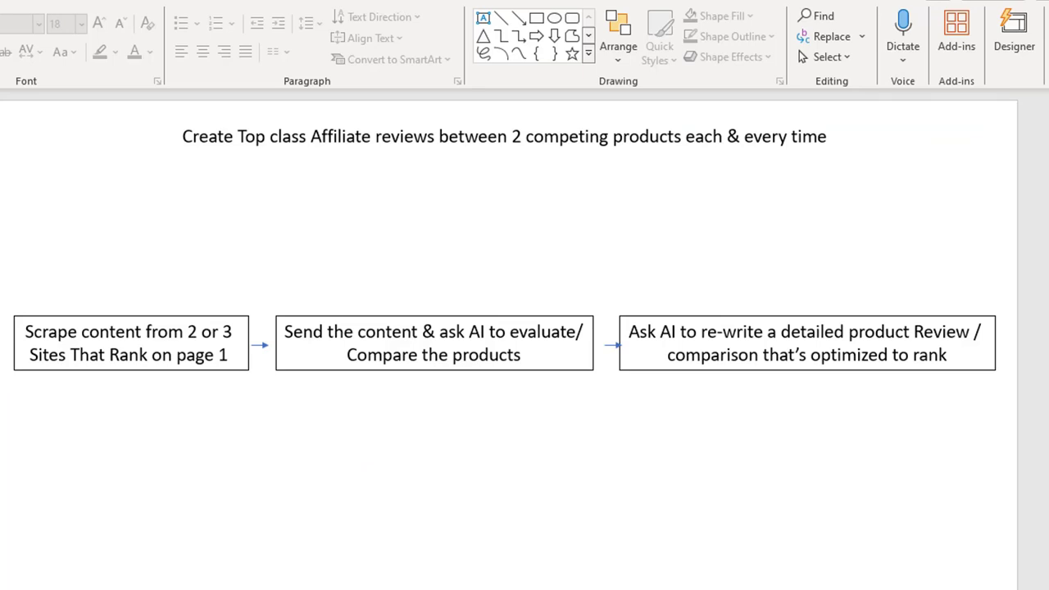
{"action": "key", "text": "alt+Tab"}
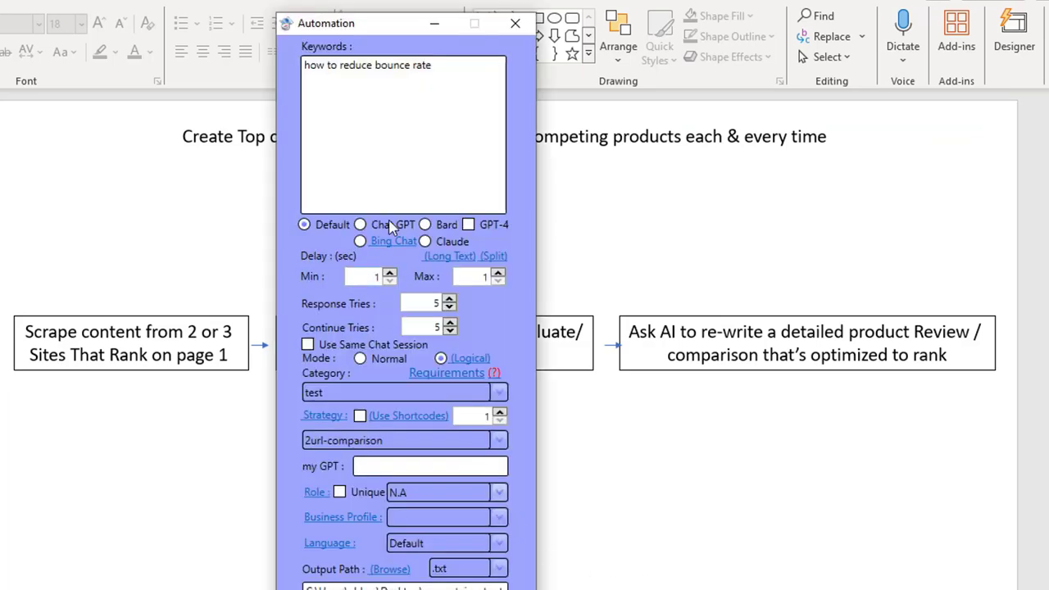
Step: Review the Logical mode and Requirements settings, and replace the automation keyword with "ahrefs vs semrush"
{"action": "left_click", "coordinate": [472, 358]}
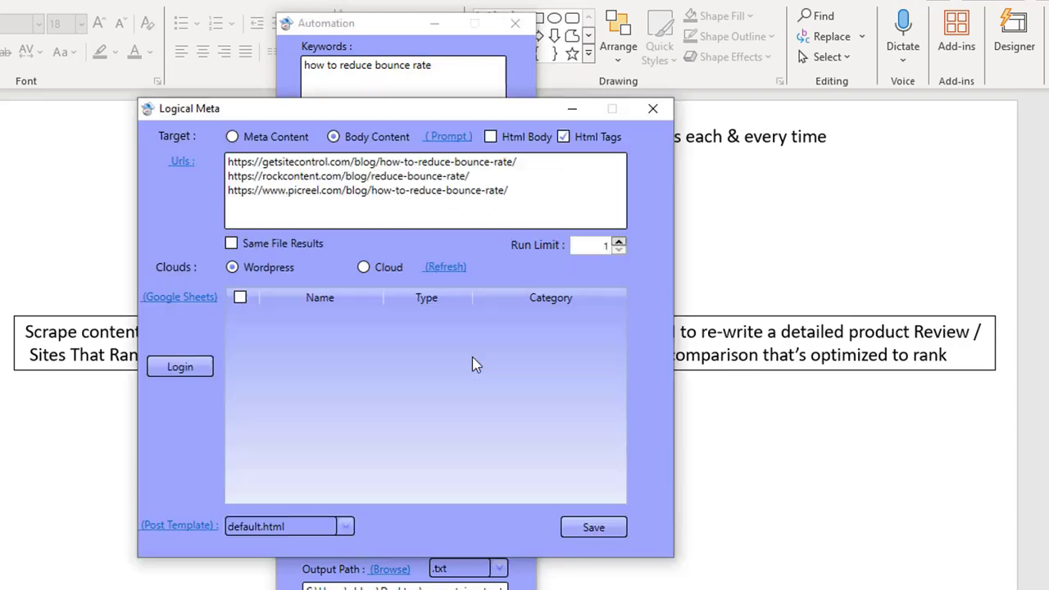
{"action": "left_click", "coordinate": [652, 108]}
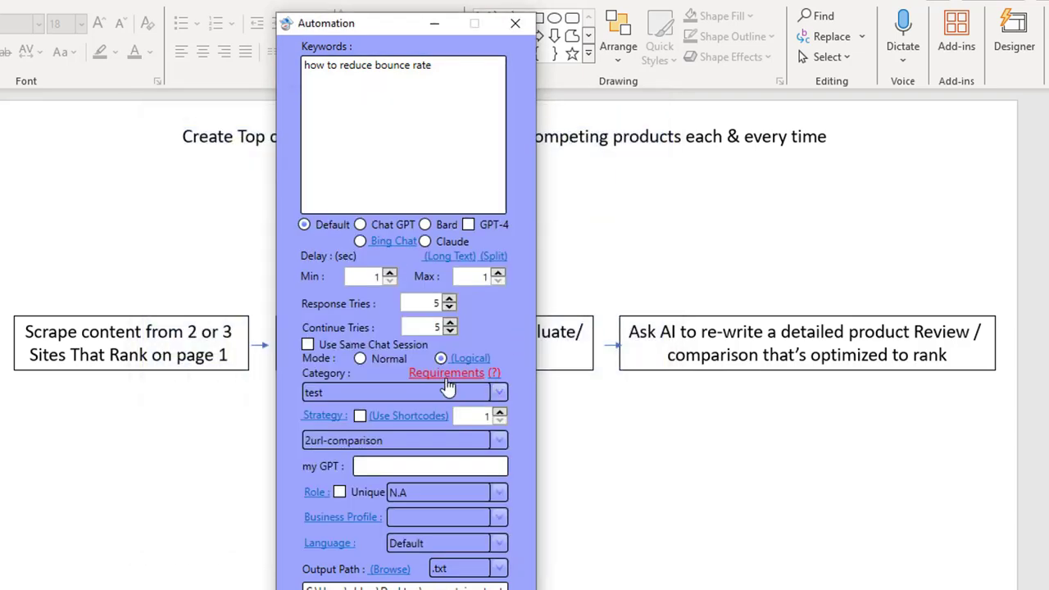
{"action": "left_click", "coordinate": [453, 376]}
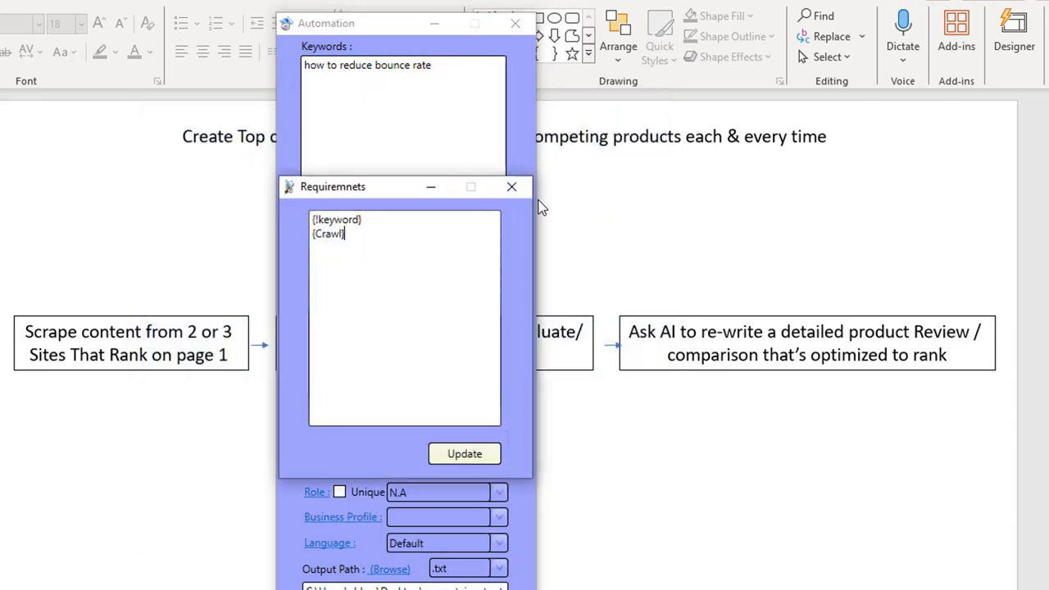
{"action": "left_click", "coordinate": [511, 186]}
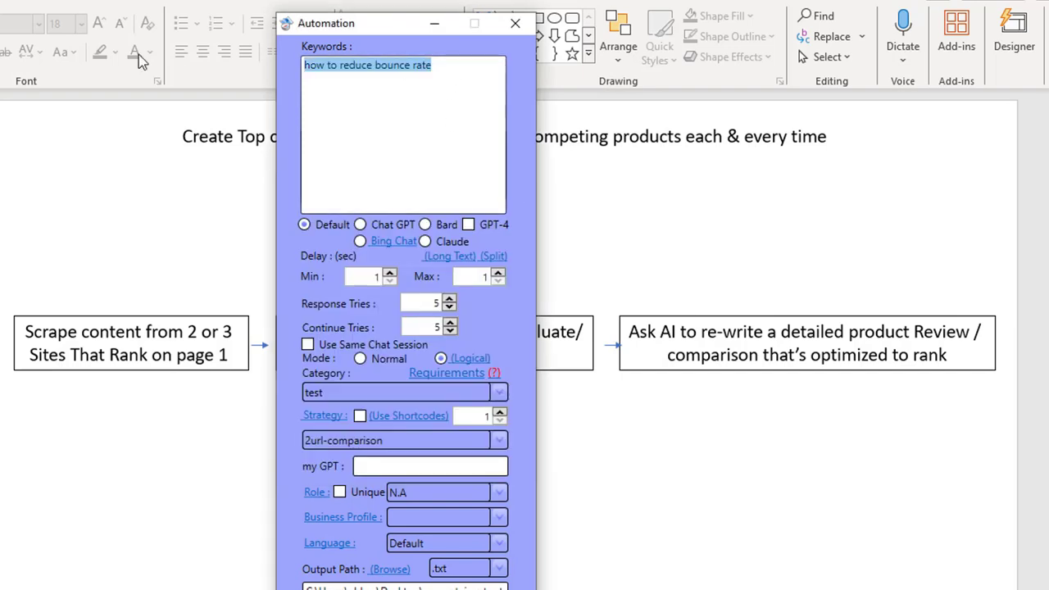
{"action": "type", "text": "ahrefs vs semrush"}
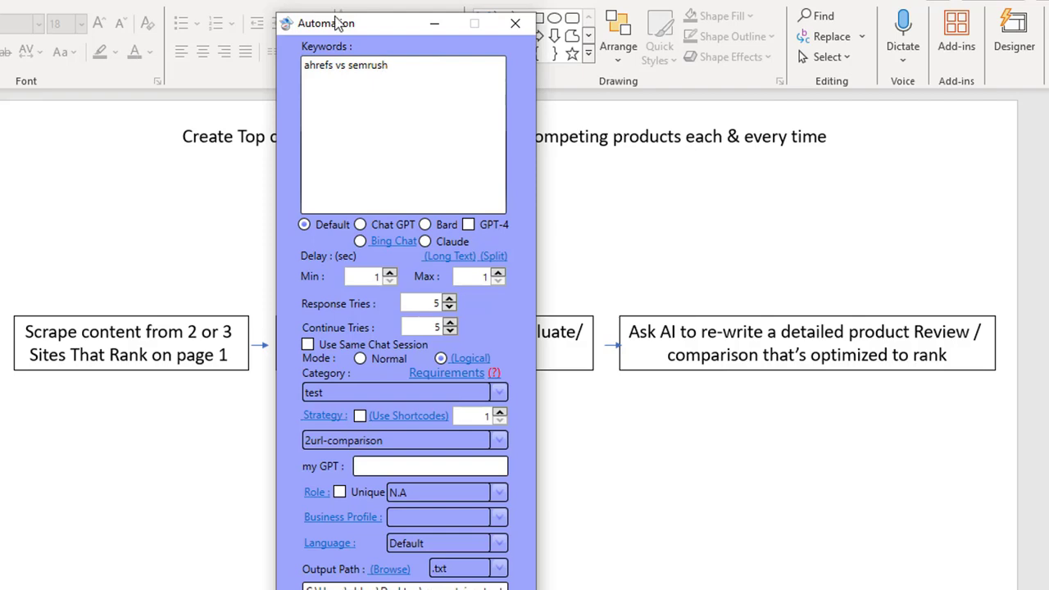
Step: Open the 2url-comparison strategy and examine the full text and platform settings of prompts 2 and 6
{"action": "left_click", "coordinate": [326, 416]}
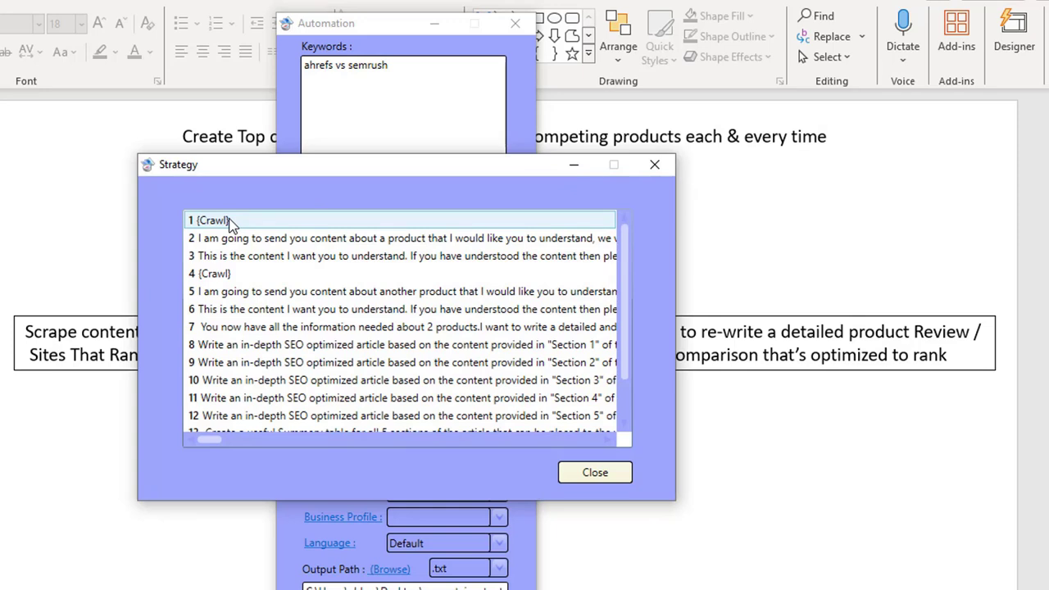
{"action": "double_click", "coordinate": [246, 239]}
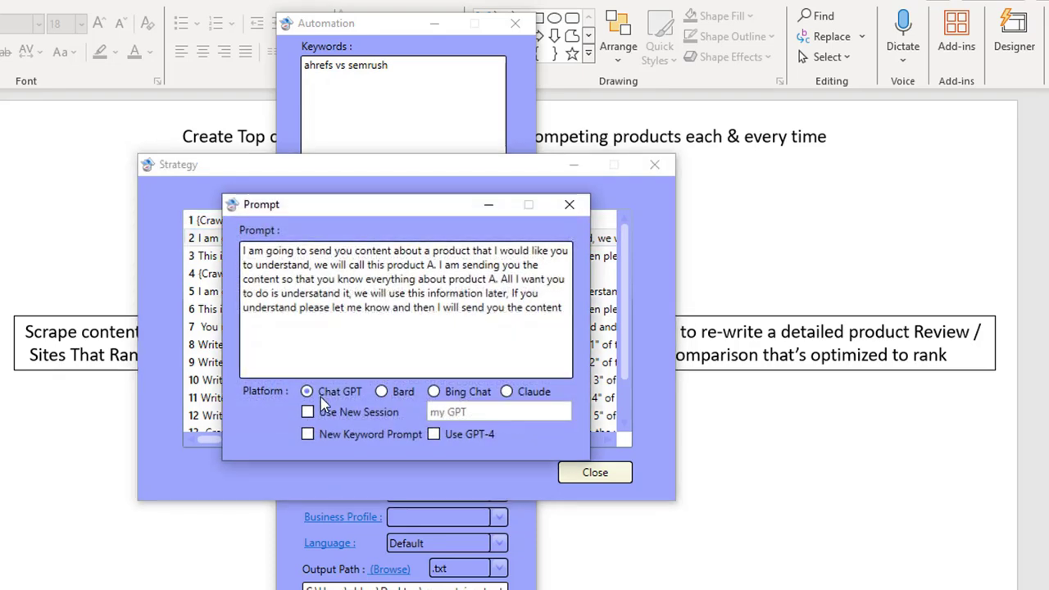
{"action": "left_click", "coordinate": [569, 204]}
{"action": "left_click", "coordinate": [297, 309]}
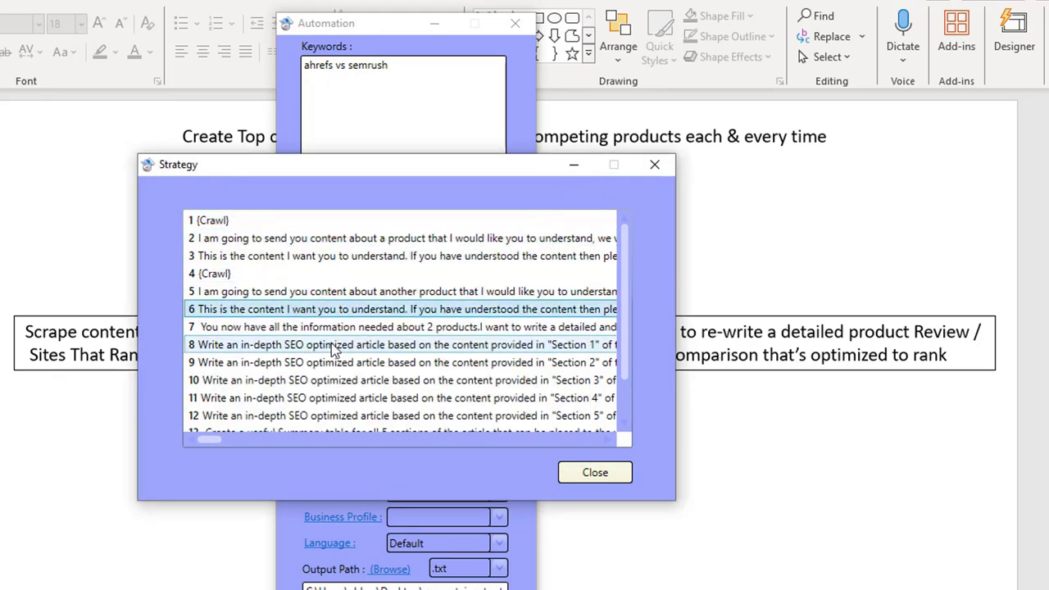
{"action": "double_click", "coordinate": [323, 309]}
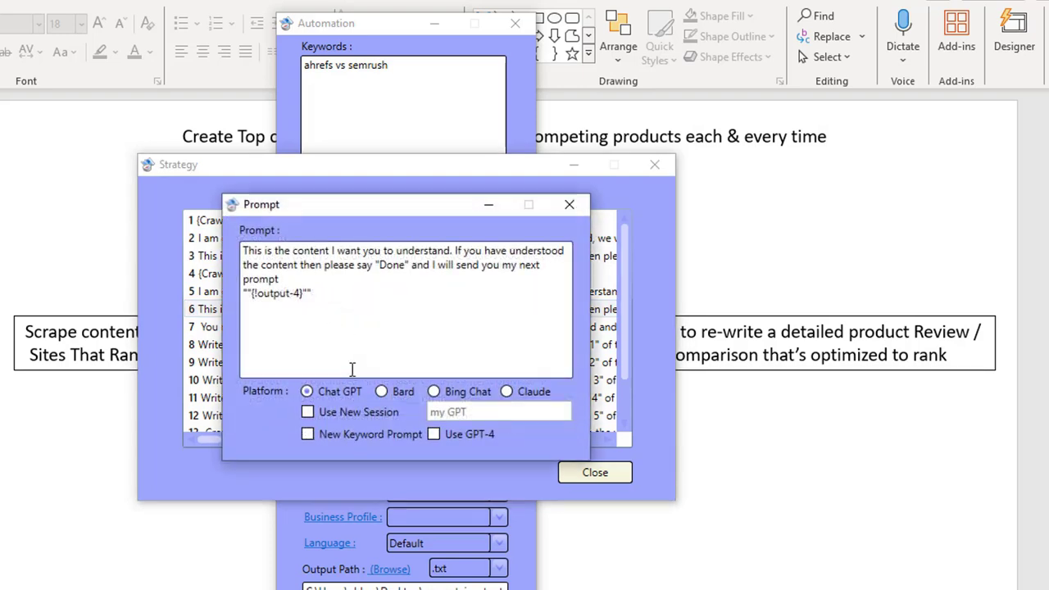
{"action": "left_click", "coordinate": [569, 204]}
Step: Examine prompt 11, the final prompts, and the two {Crawl} entries in the strategy, and close the strategy list
{"action": "left_click", "coordinate": [300, 379]}
{"action": "scroll", "coordinate": [300, 380], "scroll_direction": "down", "scroll_amount": 1}
{"action": "left_click", "coordinate": [291, 345]}
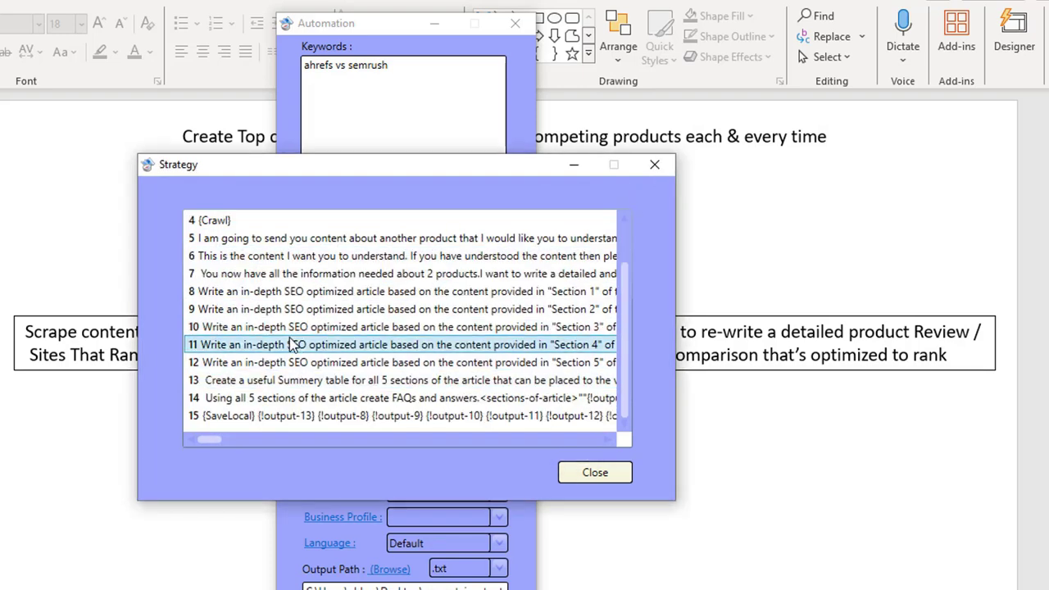
{"action": "double_click", "coordinate": [291, 345]}
{"action": "left_click", "coordinate": [568, 204]}
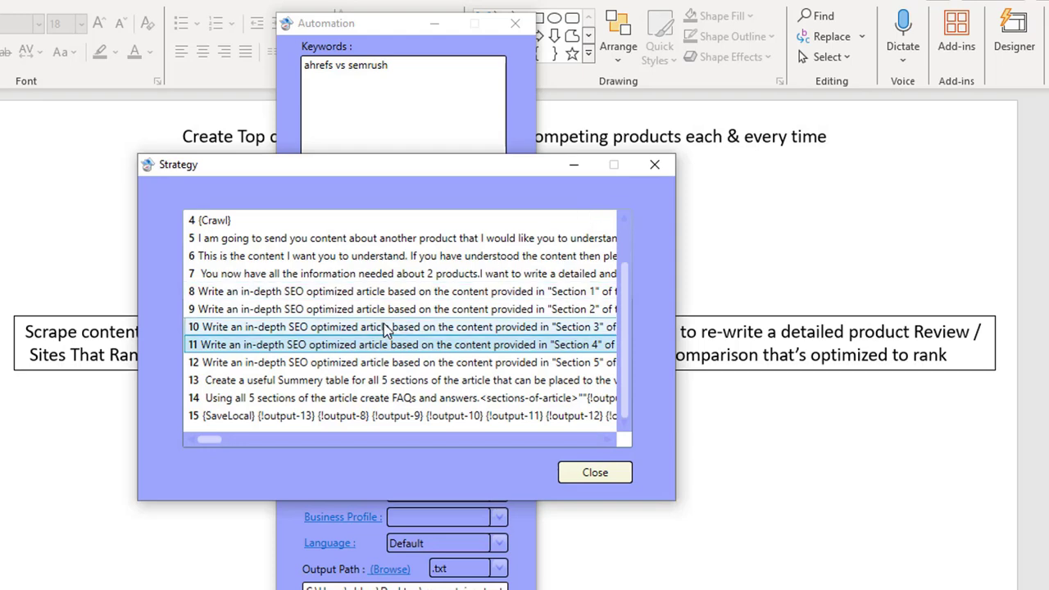
{"action": "scroll", "coordinate": [385, 326], "scroll_direction": "up", "scroll_amount": 1}
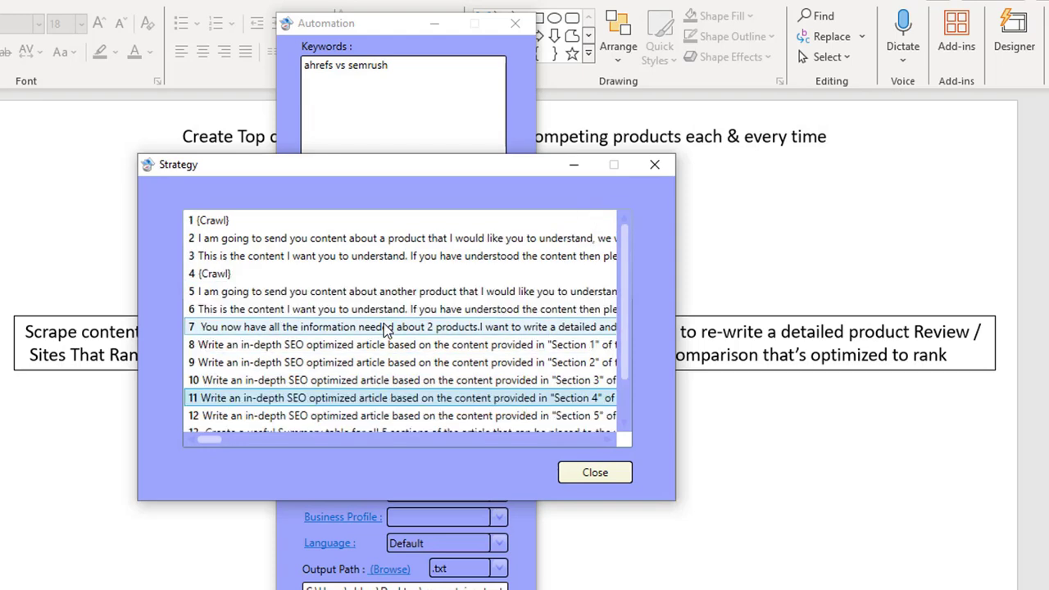
{"action": "left_click", "coordinate": [232, 223]}
{"action": "left_click", "coordinate": [244, 274]}
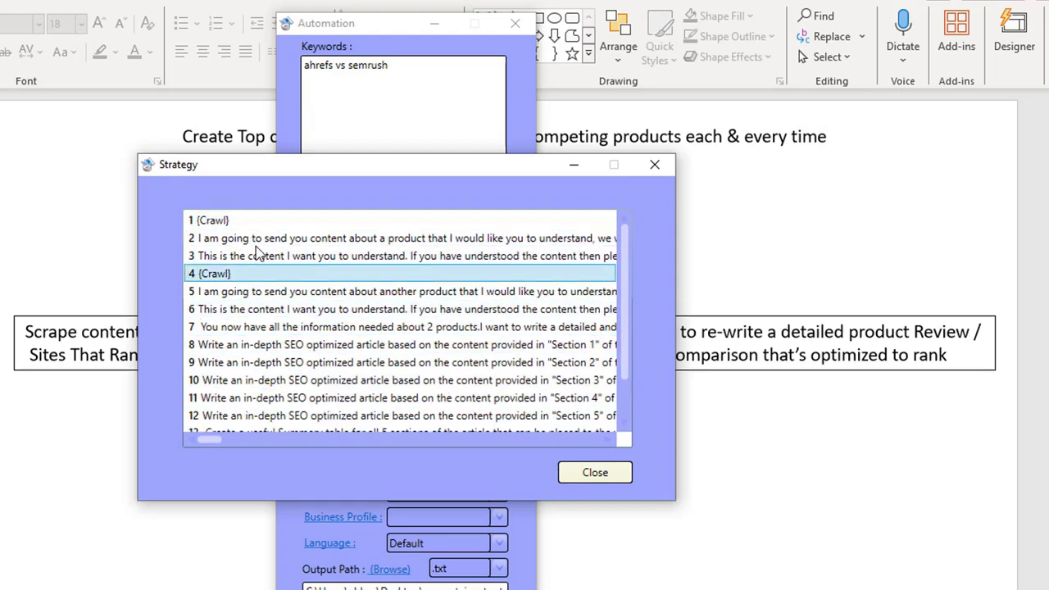
{"action": "left_click", "coordinate": [653, 166]}
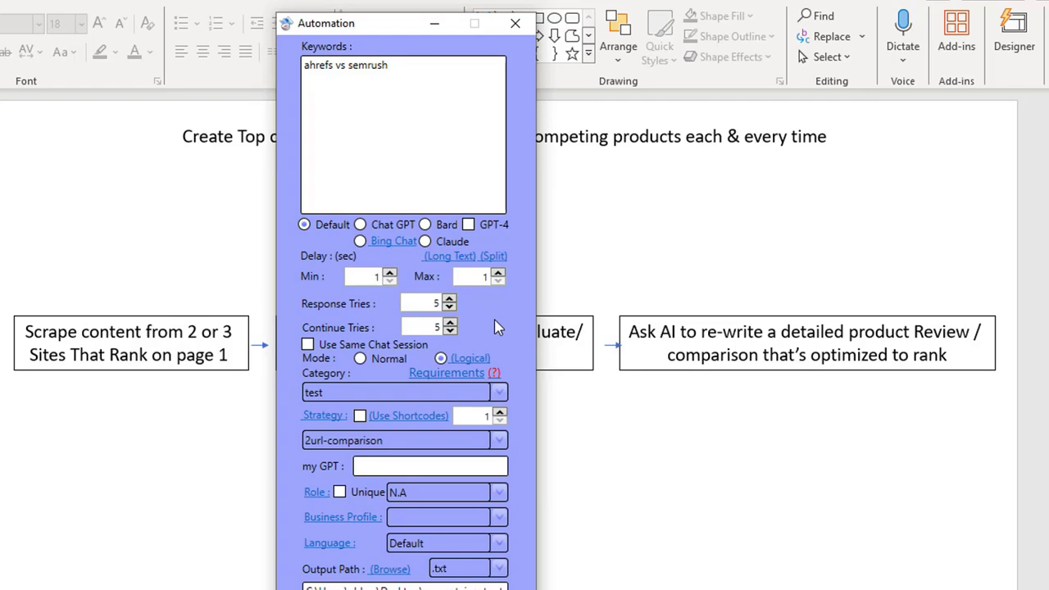
{"action": "left_click", "coordinate": [476, 358]}
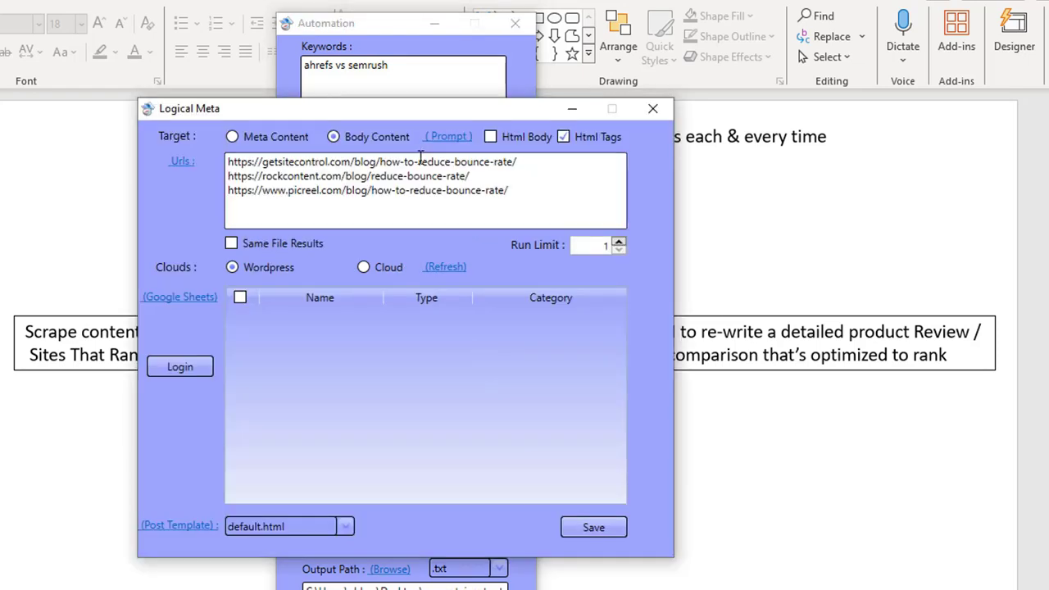
{"action": "left_click_drag", "start_coordinate": [541, 187], "coordinate": [234, 156]}
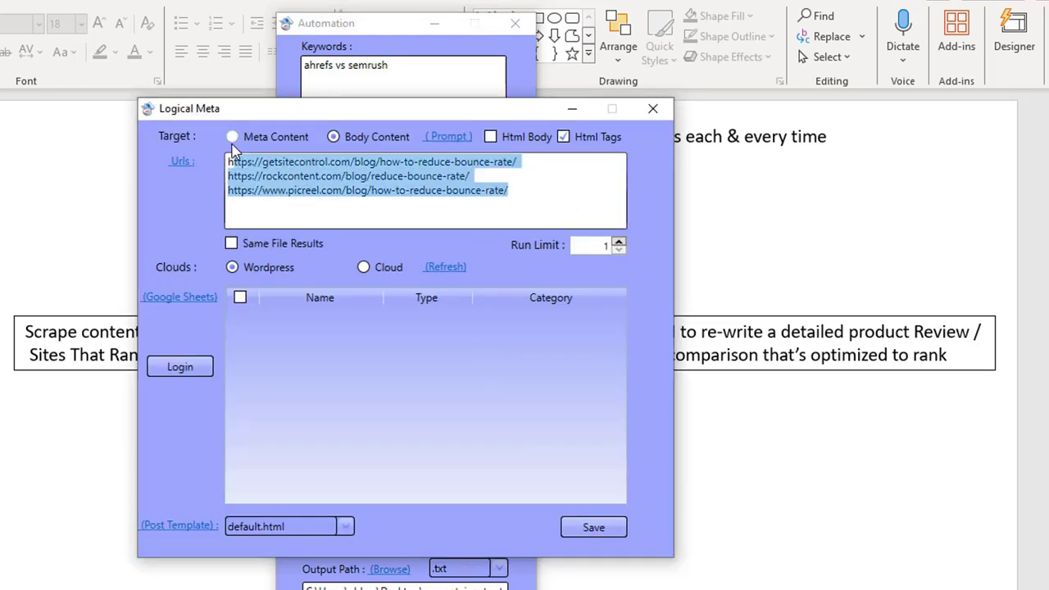
{"action": "key", "text": "BackSpace"}
{"action": "key", "text": "super+v"}
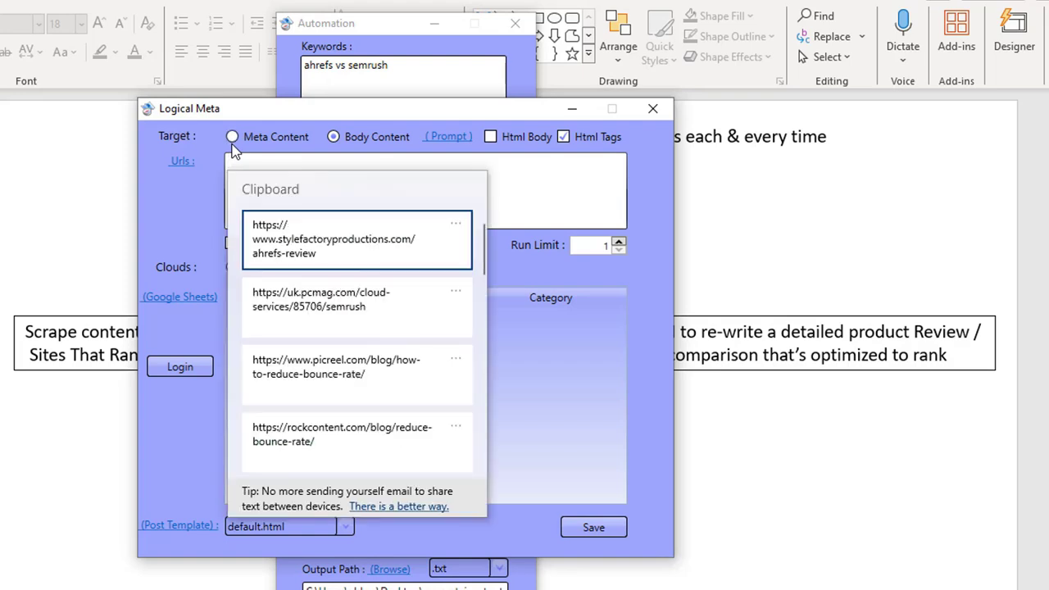
{"action": "left_click", "coordinate": [353, 304]}
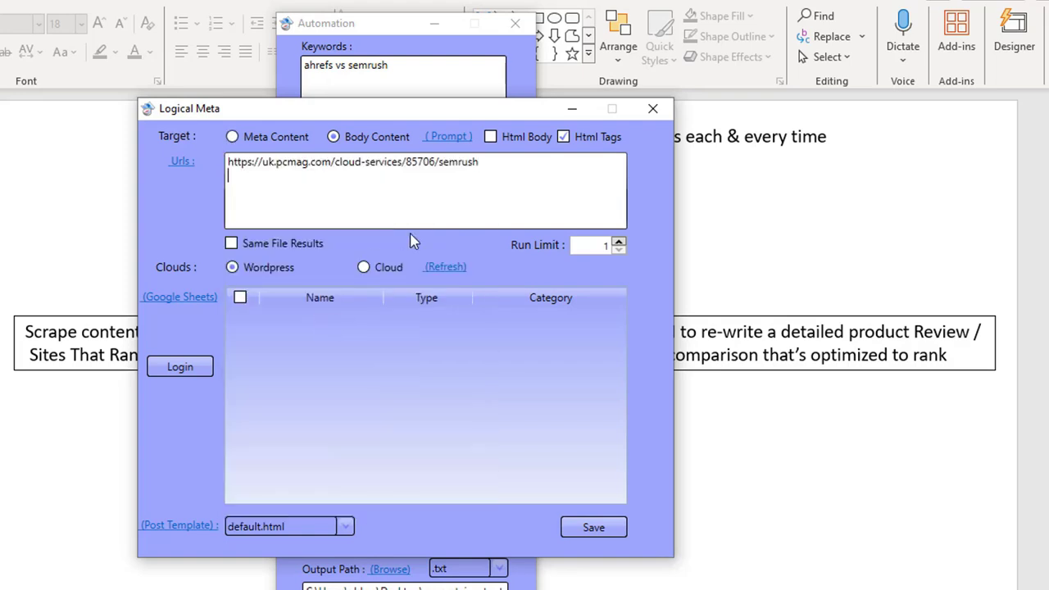
{"action": "key", "text": "super+v"}
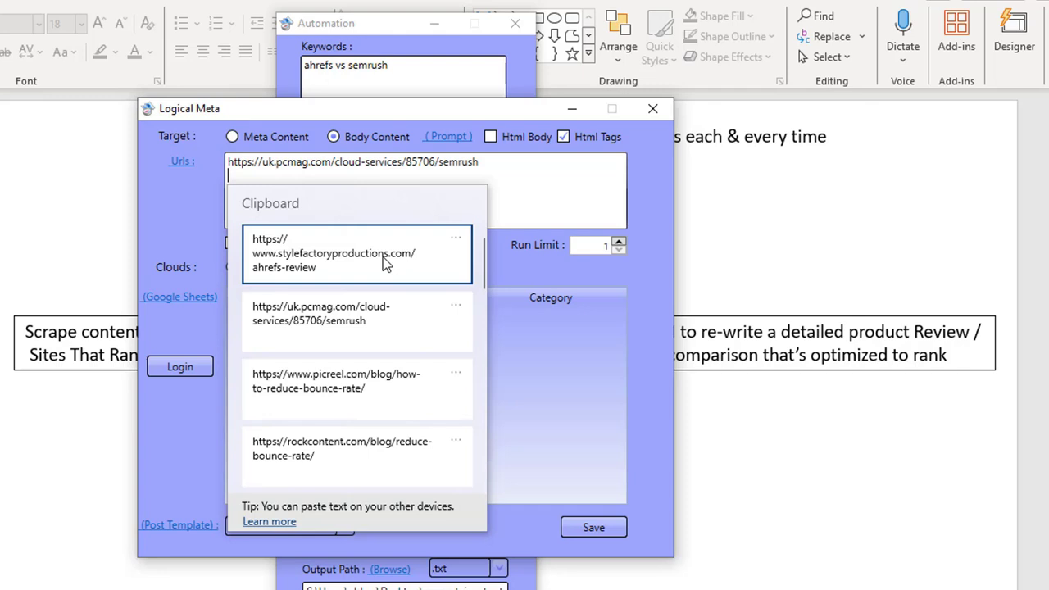
{"action": "left_click", "coordinate": [383, 257]}
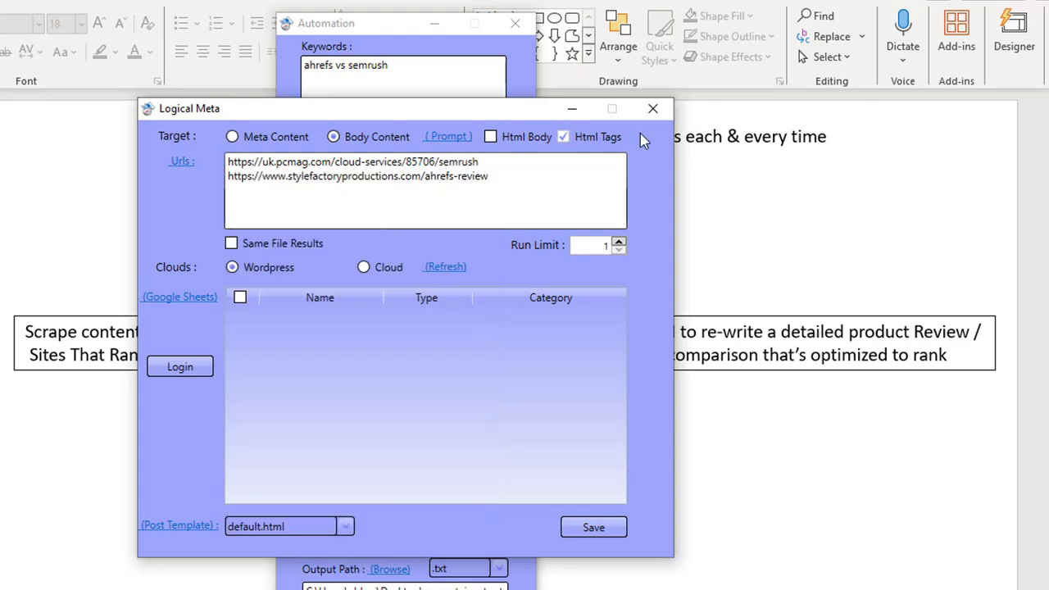
{"action": "left_click", "coordinate": [564, 139]}
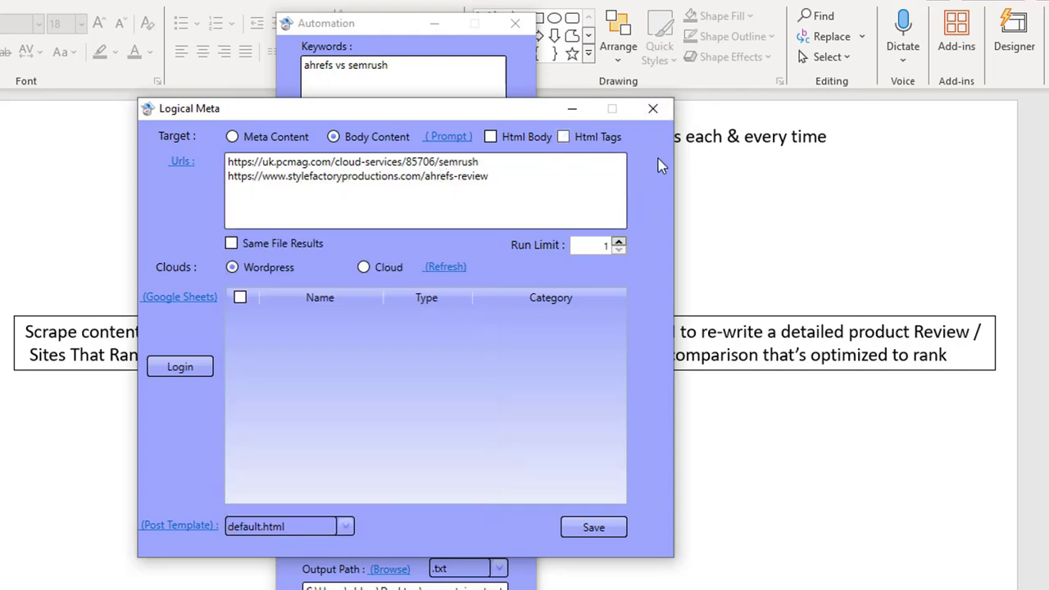
{"action": "left_click", "coordinate": [566, 527]}
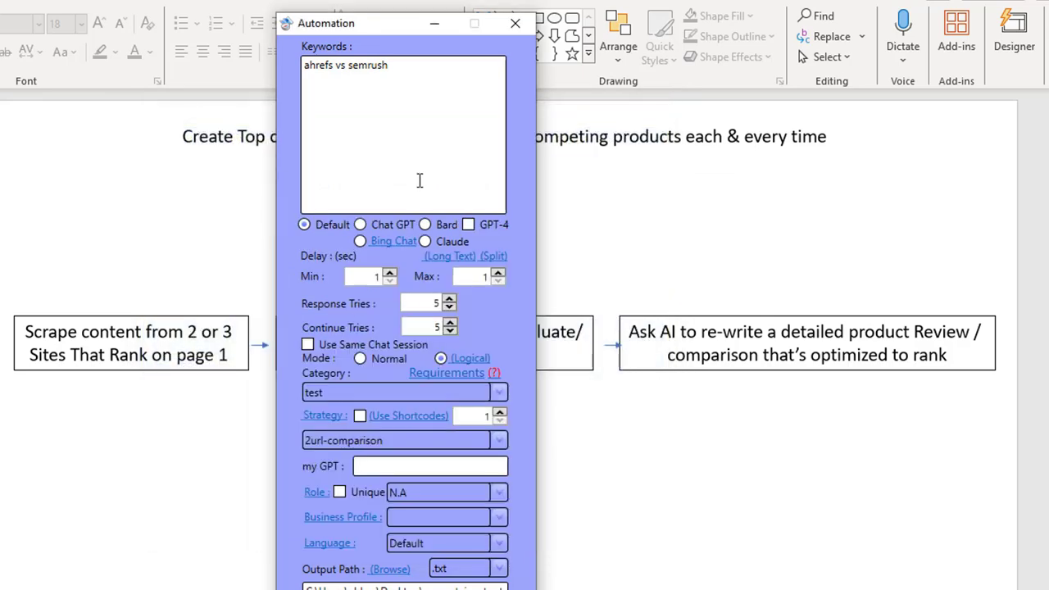
Step: Run the ahrefs vs semrush comparison automation, dismiss its completion notice, and switch to the Editor
{"action": "left_click", "coordinate": [515, 23]}
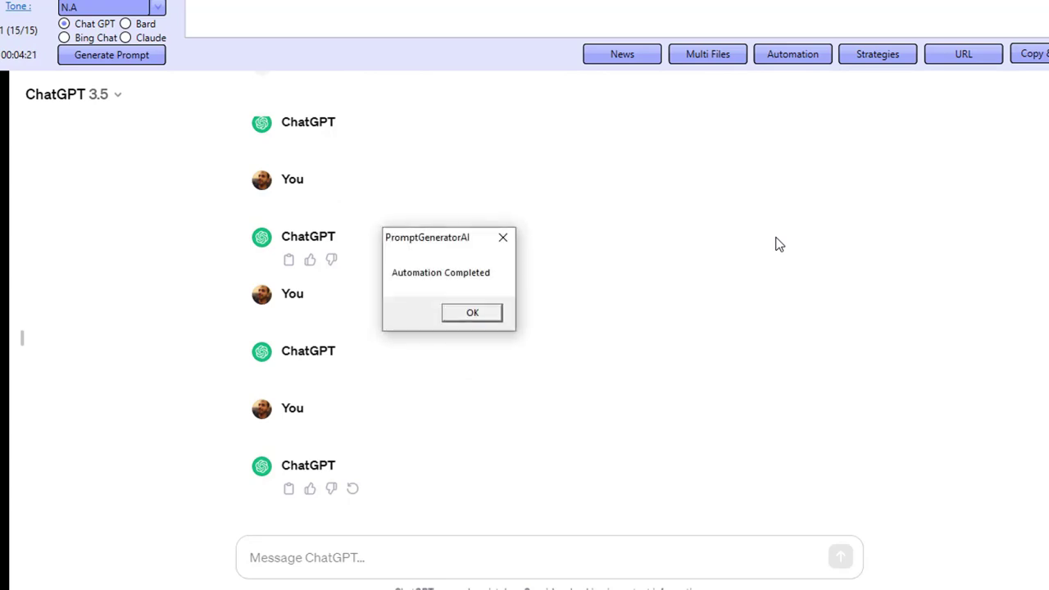
{"action": "left_click", "coordinate": [460, 317]}
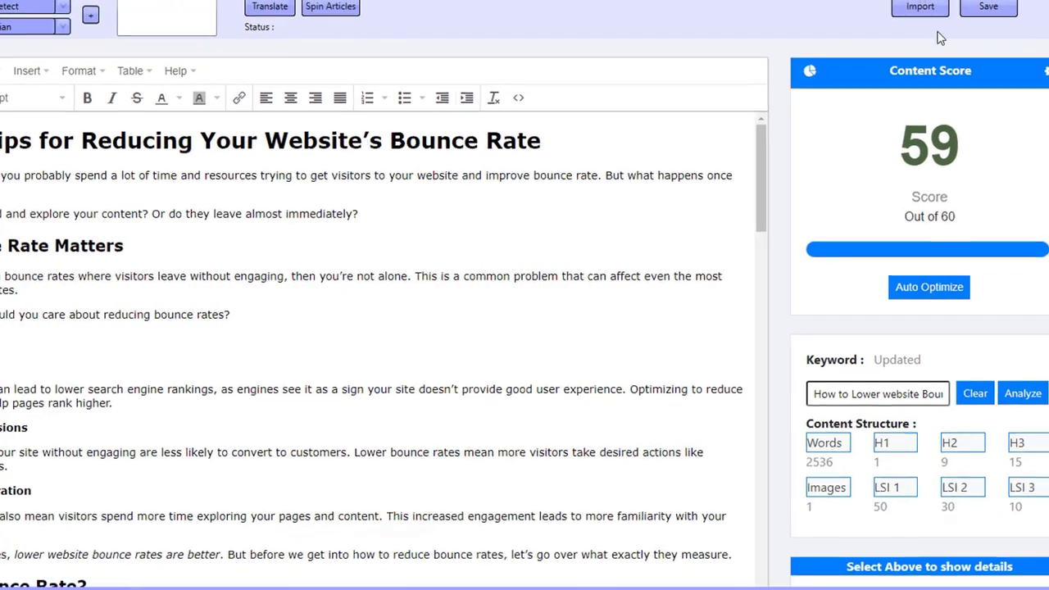
Step: Import the saved Ahrefs vs Semrush article into the content editor
{"action": "left_click", "coordinate": [922, 9]}
{"action": "left_click", "coordinate": [417, 293]}
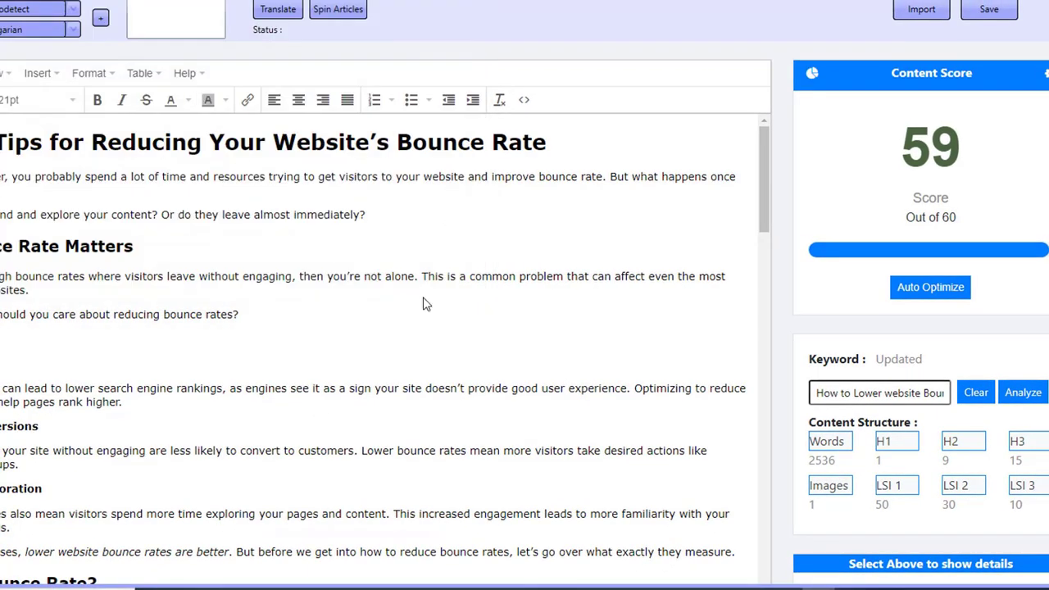
{"action": "scroll", "coordinate": [828, 349], "scroll_direction": "down", "scroll_amount": 6}
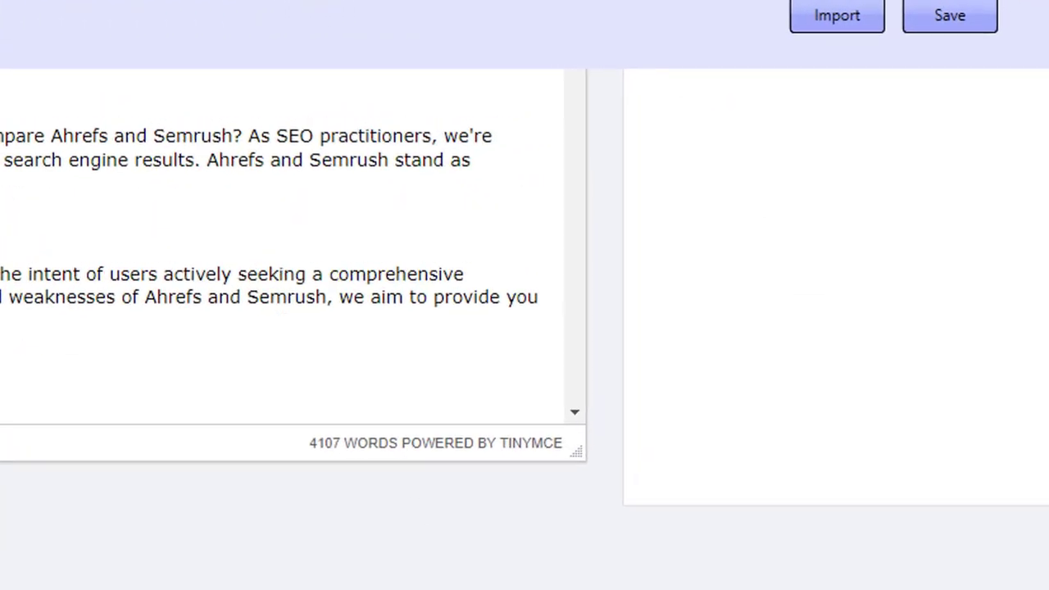
{"action": "scroll", "coordinate": [525, 296], "scroll_direction": "up", "scroll_amount": 5}
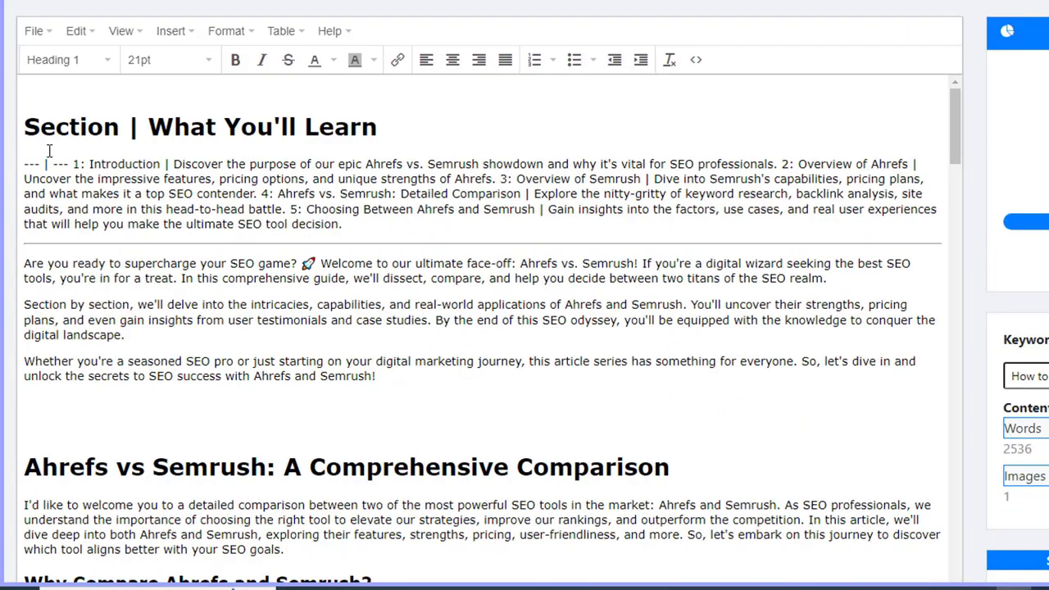
Step: Read through the imported article from the "What You'll Learn" overview to the final recommendations on Ahrefs and Semrush
{"action": "left_click_drag", "start_coordinate": [65, 170], "coordinate": [260, 225]}
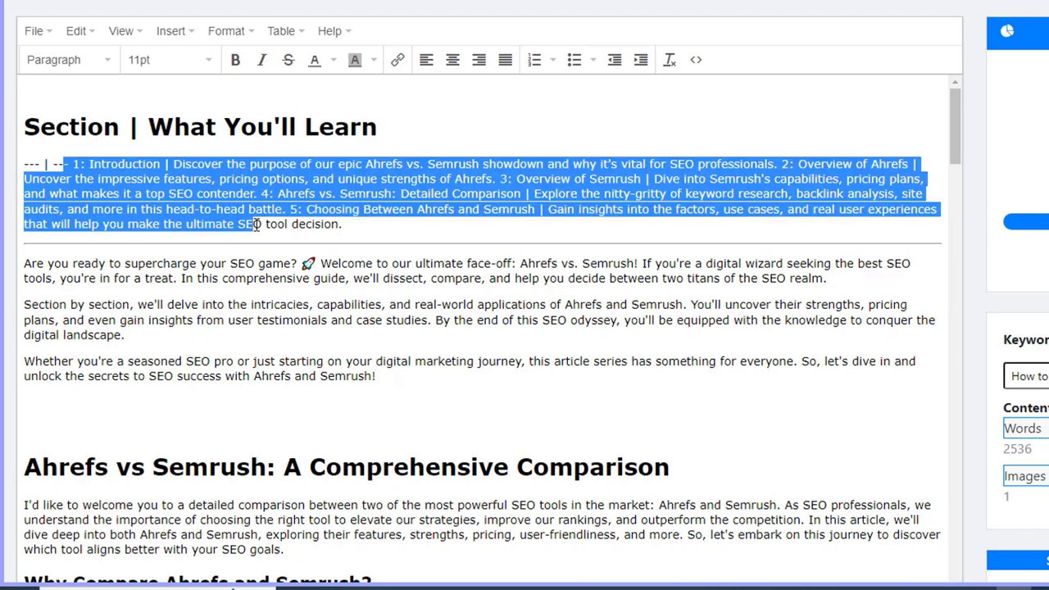
{"action": "double_click", "coordinate": [250, 224]}
{"action": "scroll", "coordinate": [260, 238], "scroll_direction": "down", "scroll_amount": 3}
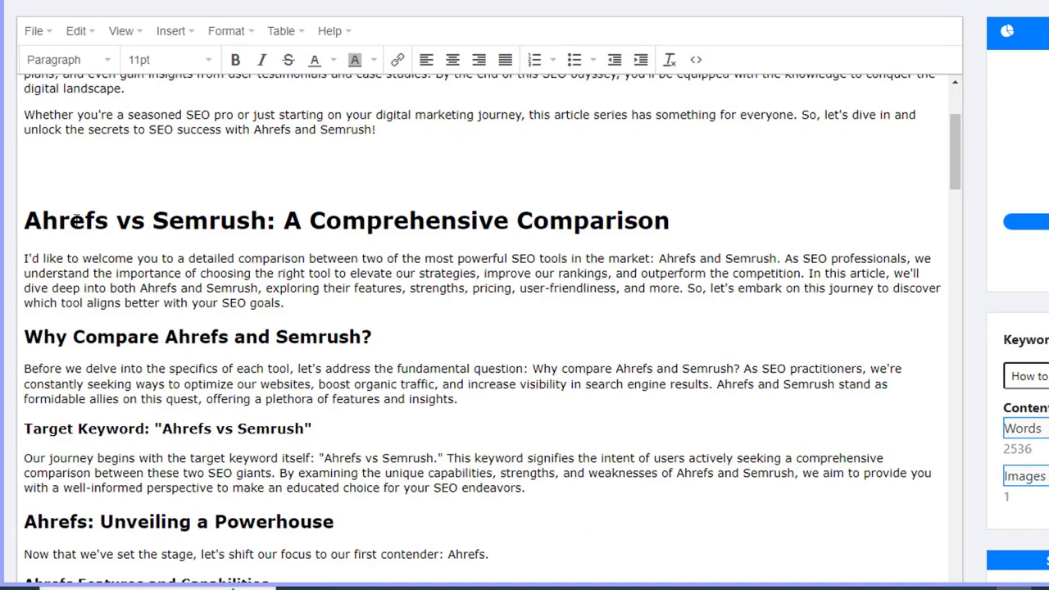
{"action": "left_click_drag", "start_coordinate": [359, 225], "coordinate": [657, 248]}
{"action": "double_click", "coordinate": [679, 259]}
{"action": "scroll", "coordinate": [520, 366], "scroll_direction": "down", "scroll_amount": 3}
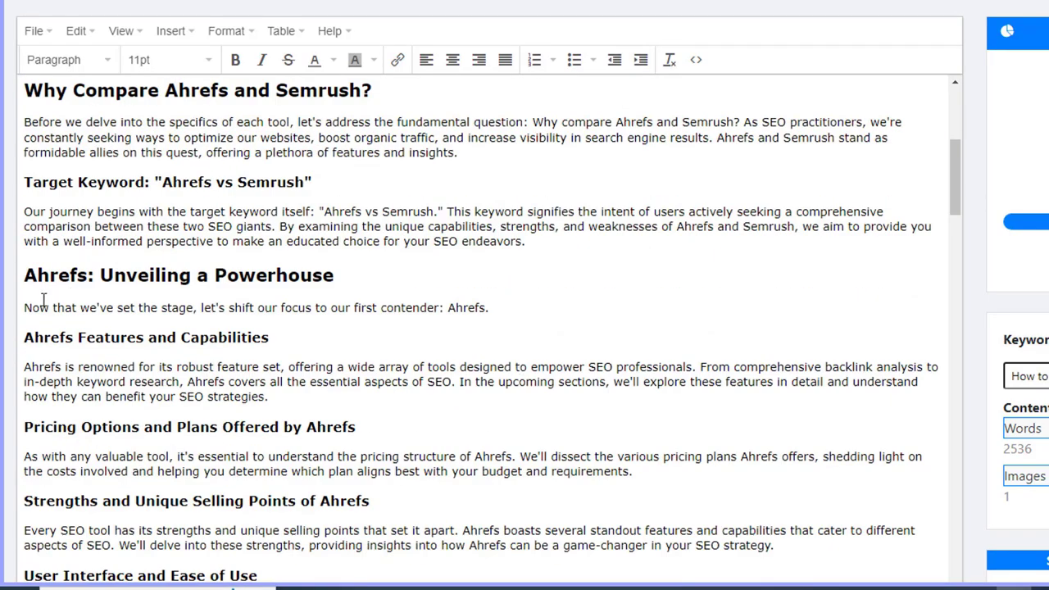
{"action": "scroll", "coordinate": [215, 280], "scroll_direction": "down", "scroll_amount": 9}
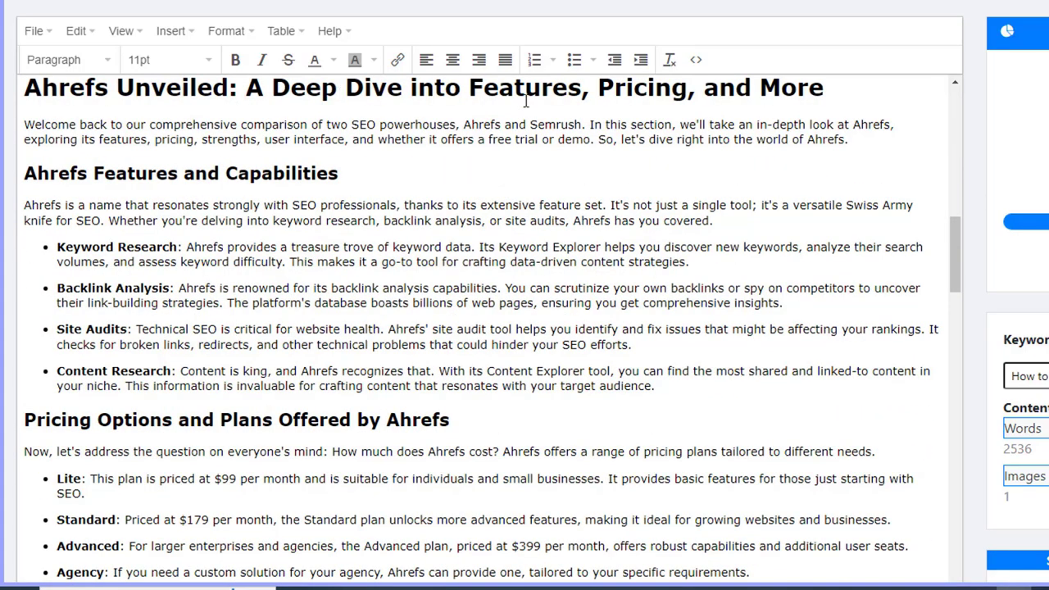
{"action": "scroll", "coordinate": [594, 302], "scroll_direction": "down", "scroll_amount": 10}
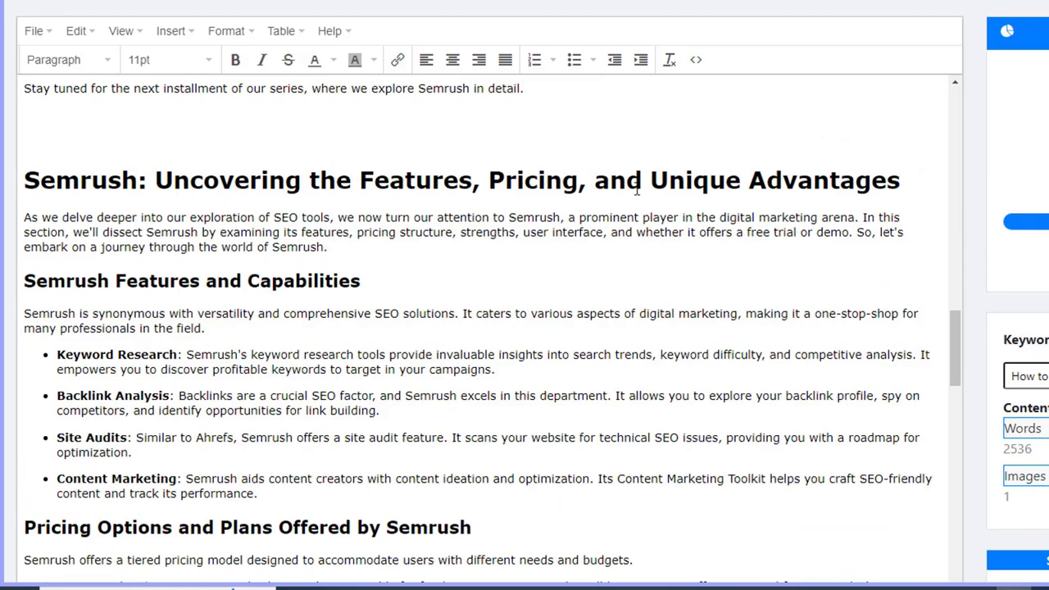
{"action": "scroll", "coordinate": [804, 304], "scroll_direction": "down", "scroll_amount": 20}
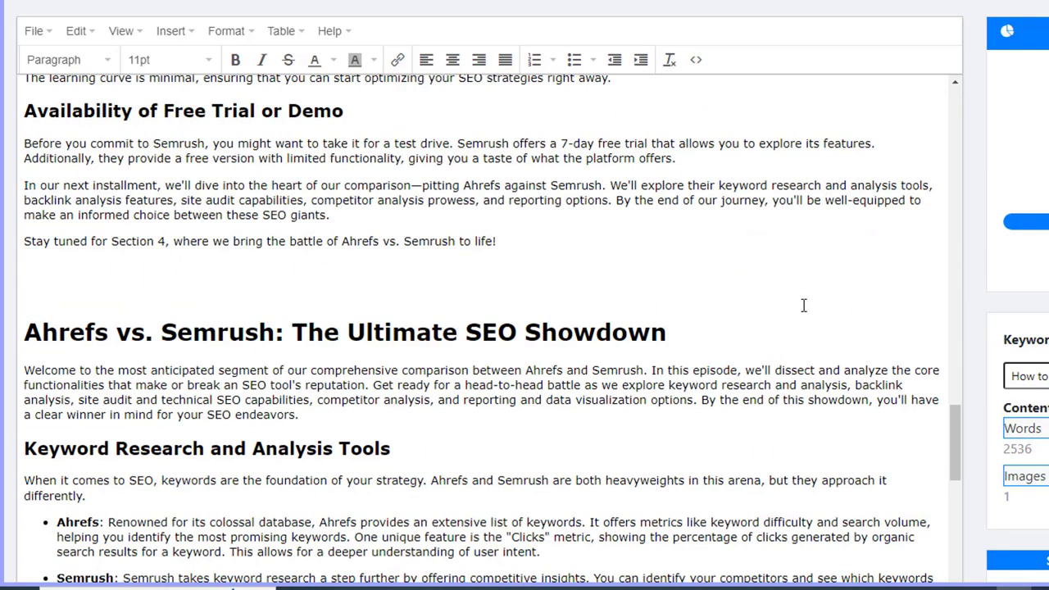
{"action": "scroll", "coordinate": [460, 311], "scroll_direction": "up", "scroll_amount": 2}
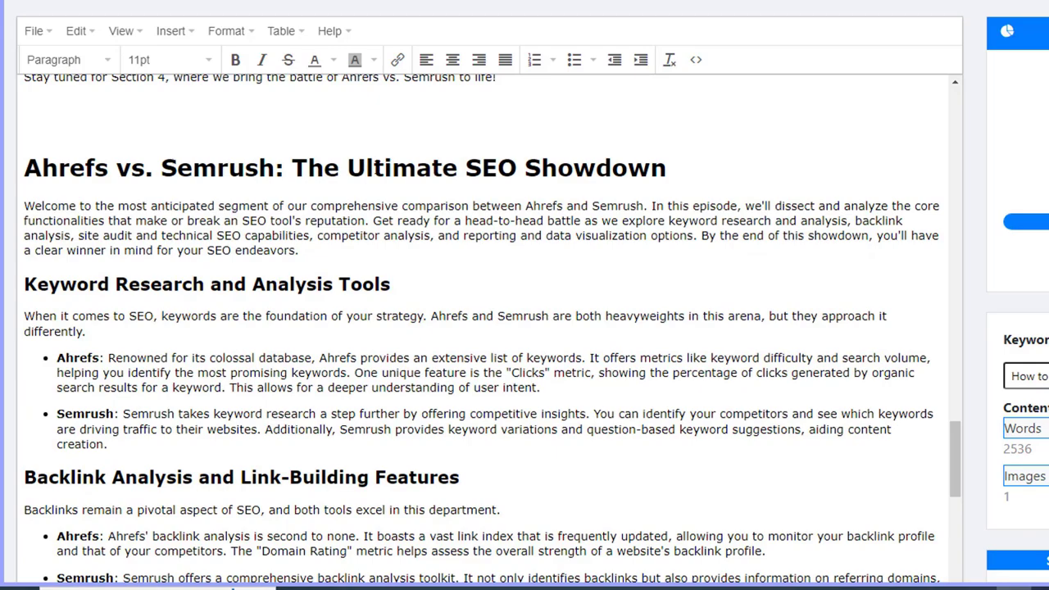
{"action": "left_click_drag", "start_coordinate": [393, 169], "coordinate": [621, 172]}
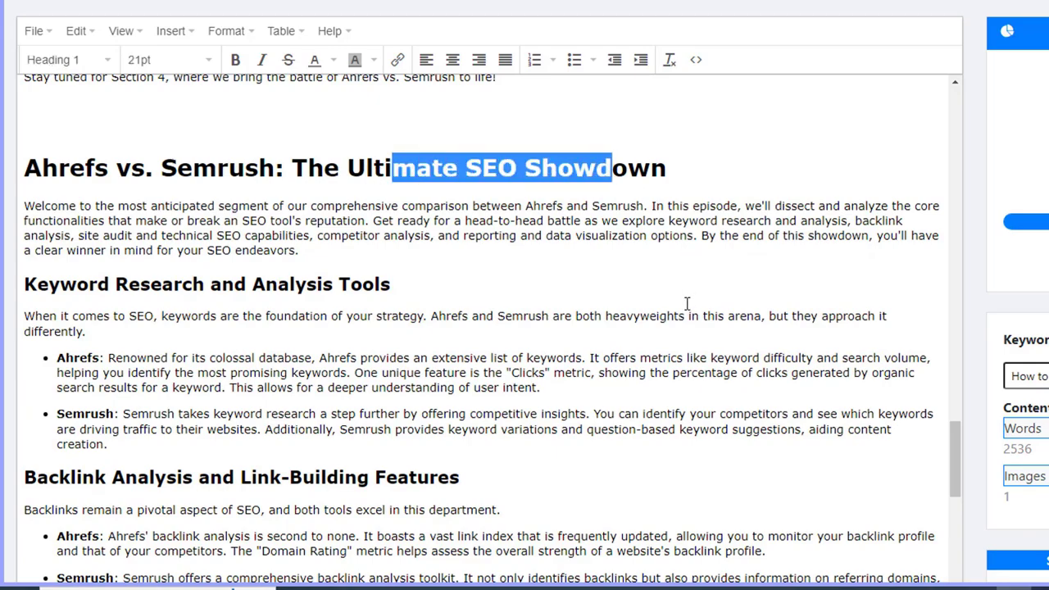
{"action": "scroll", "coordinate": [687, 303], "scroll_direction": "down", "scroll_amount": 15}
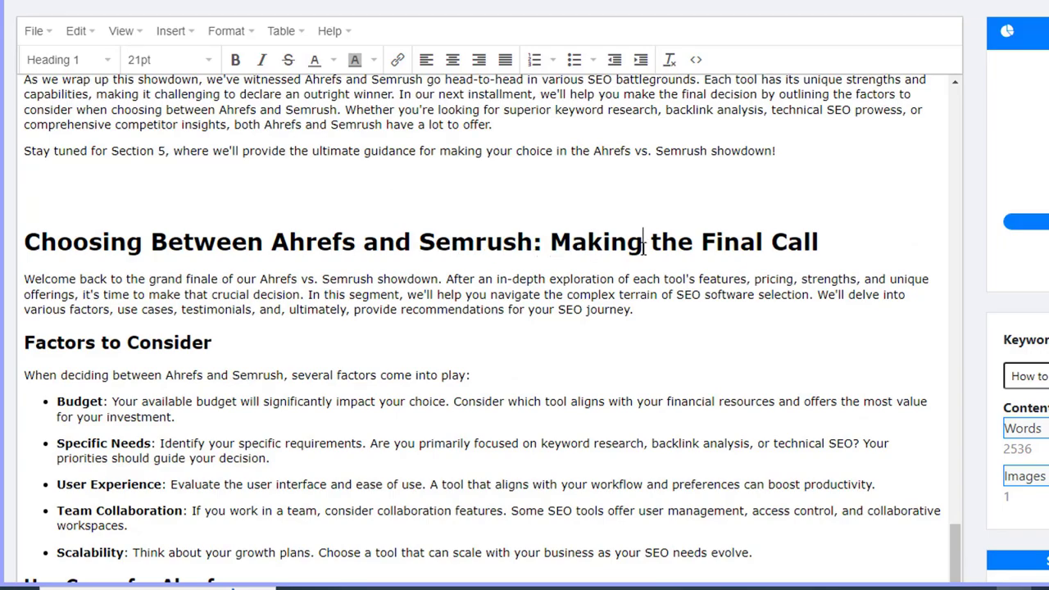
{"action": "scroll", "coordinate": [653, 287], "scroll_direction": "down", "scroll_amount": 20}
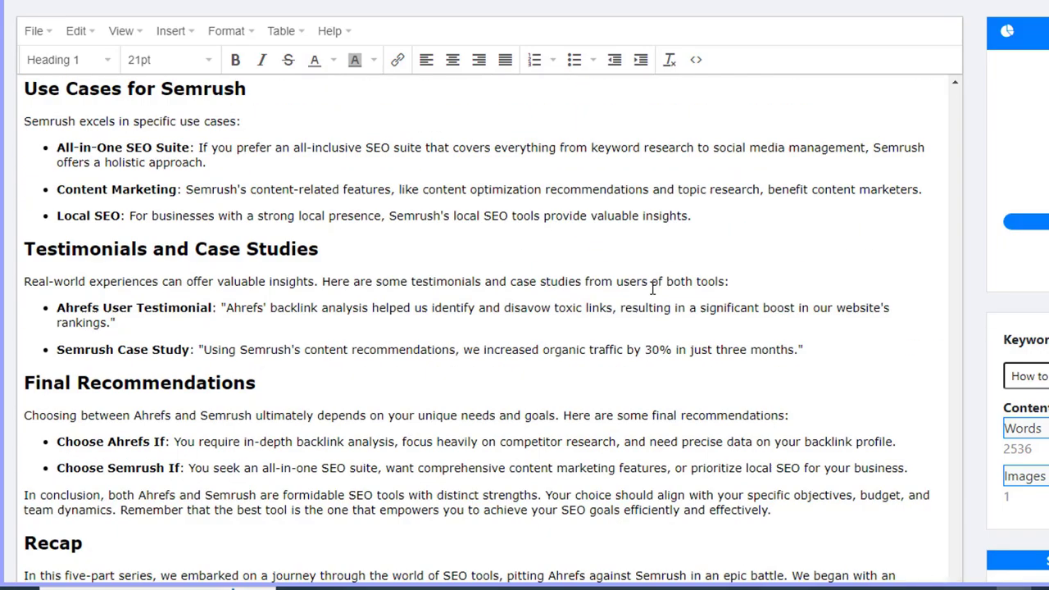
Step: Examine the question-and-answer section closing the article and skim back through its sections to the beginning
{"action": "scroll", "coordinate": [653, 288], "scroll_direction": "down", "scroll_amount": 3}
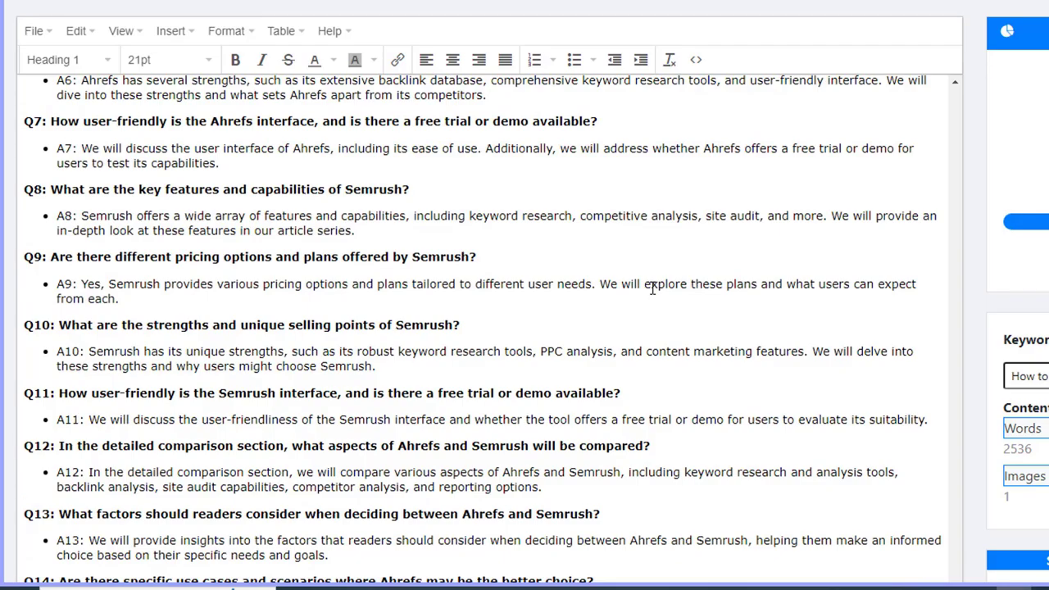
{"action": "left_click", "coordinate": [263, 162]}
{"action": "scroll", "coordinate": [279, 289], "scroll_direction": "down", "scroll_amount": 1}
{"action": "scroll", "coordinate": [414, 342], "scroll_direction": "down", "scroll_amount": 5}
{"action": "scroll", "coordinate": [718, 462], "scroll_direction": "up", "scroll_amount": 15}
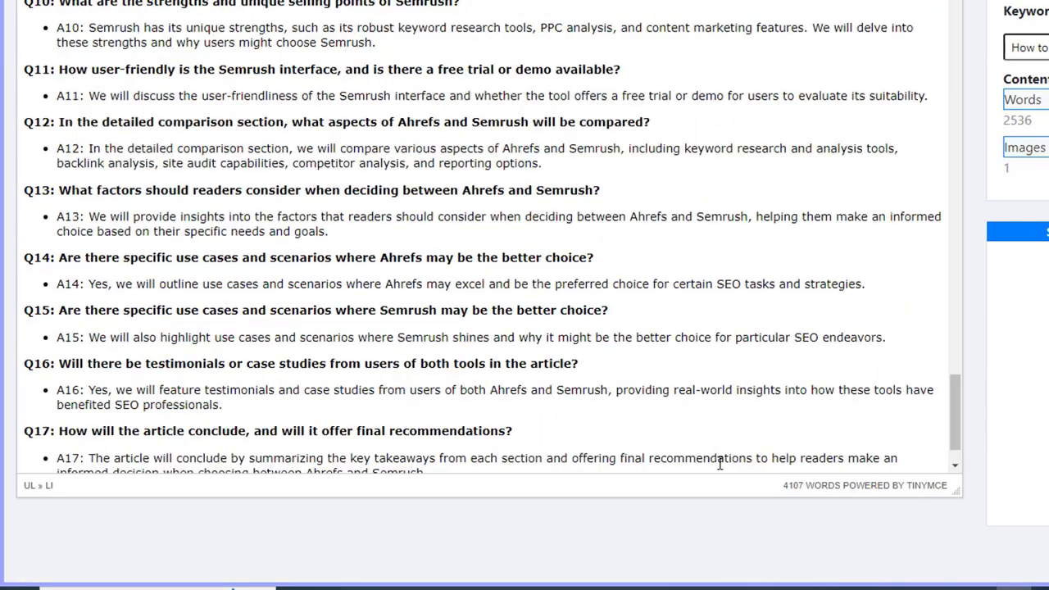
{"action": "scroll", "coordinate": [720, 463], "scroll_direction": "up", "scroll_amount": 20}
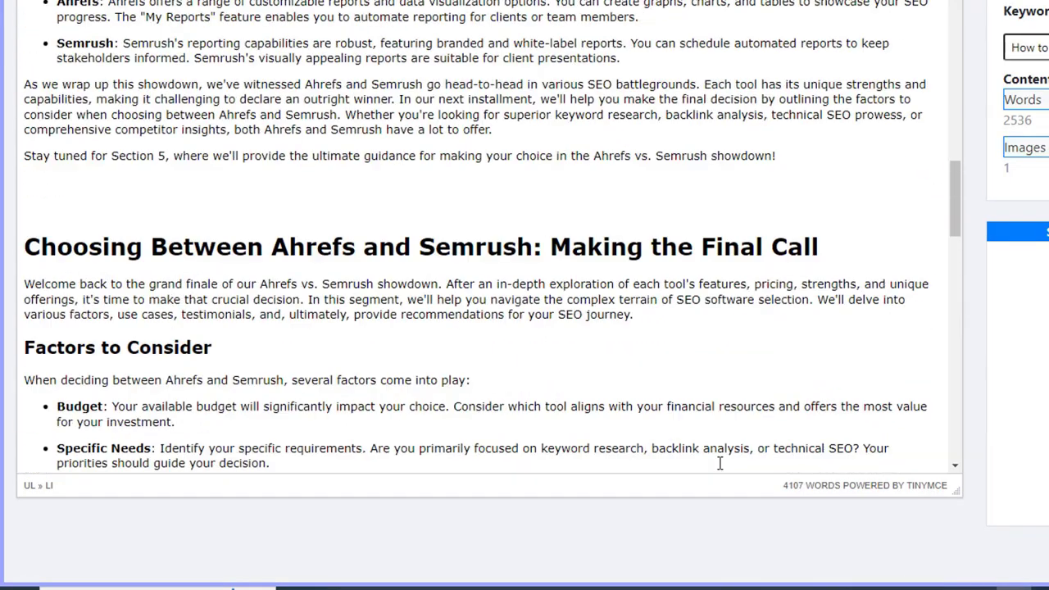
{"action": "scroll", "coordinate": [719, 463], "scroll_direction": "up", "scroll_amount": 20}
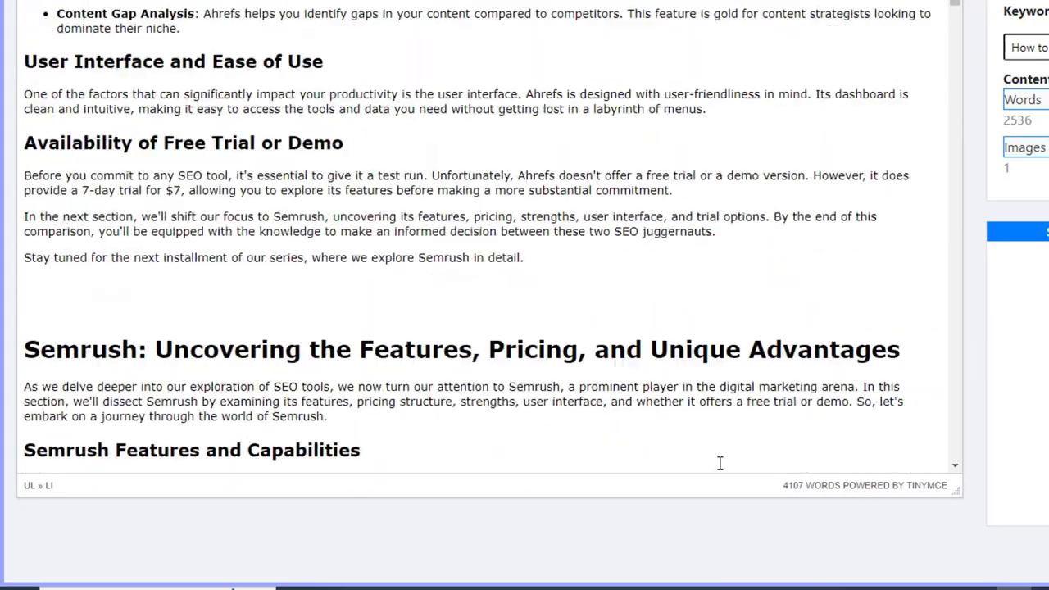
{"action": "scroll", "coordinate": [719, 463], "scroll_direction": "up", "scroll_amount": 10}
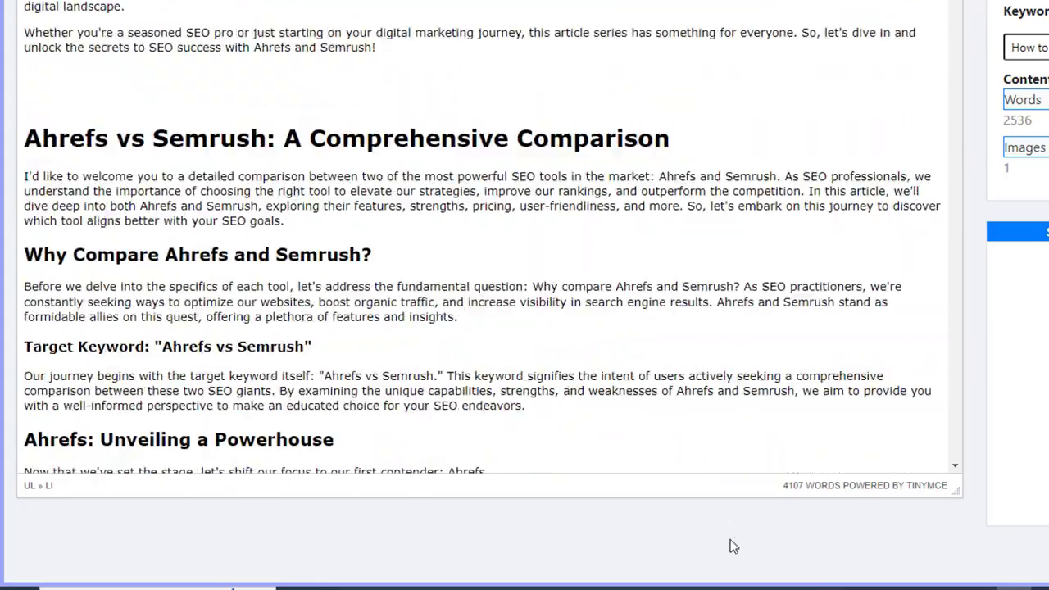
{"action": "scroll", "coordinate": [733, 545], "scroll_direction": "up", "scroll_amount": 4}
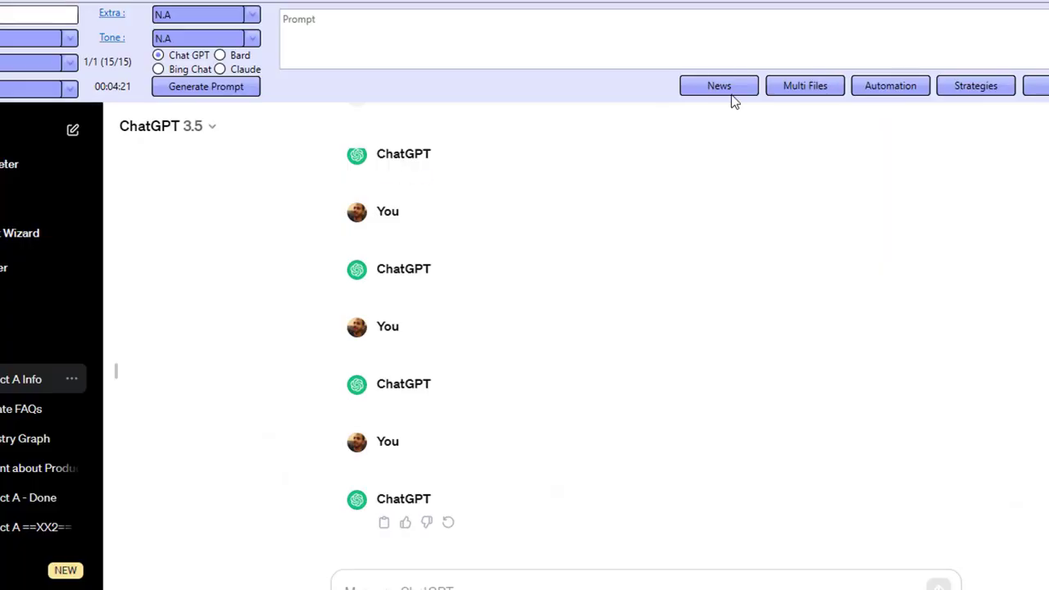
Step: Switch to the PowerPoint presentation and view the slide outlining the product comparison workflow
{"action": "left_click", "coordinate": [863, 86]}
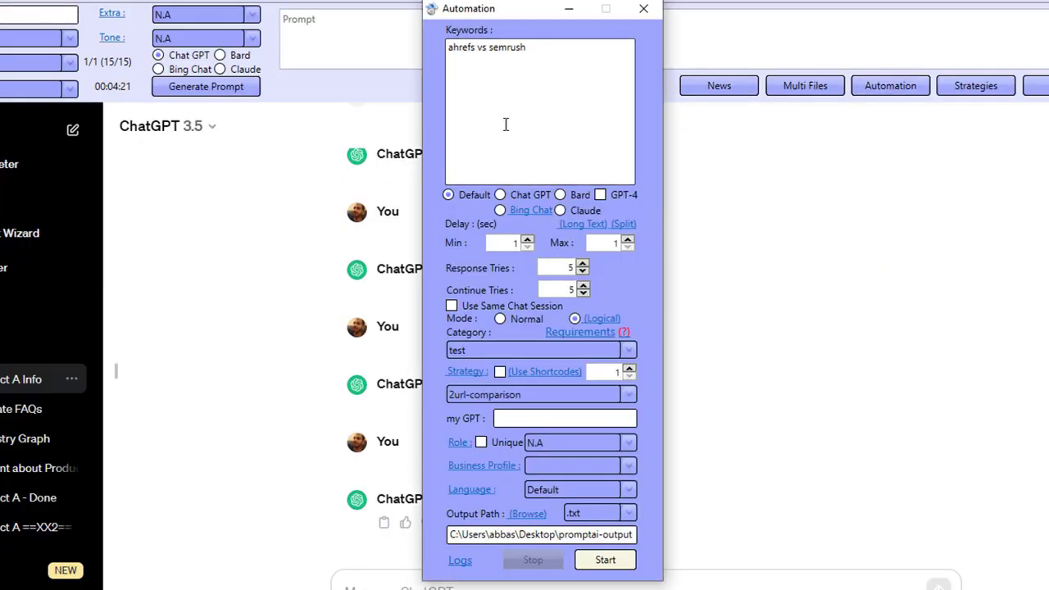
{"action": "left_click", "coordinate": [645, 10]}
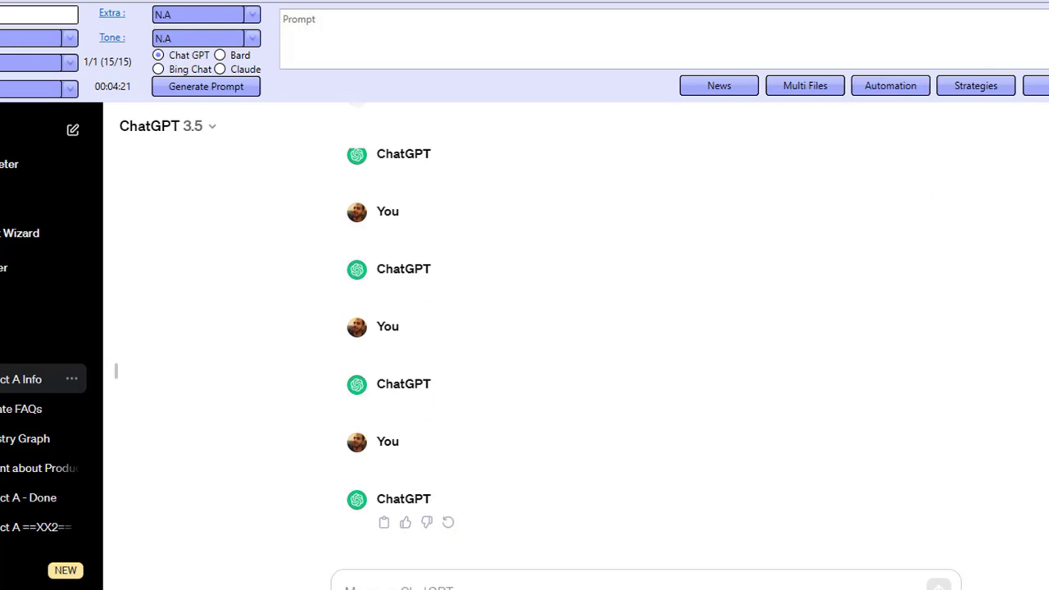
{"action": "left_click", "coordinate": [361, 557]}
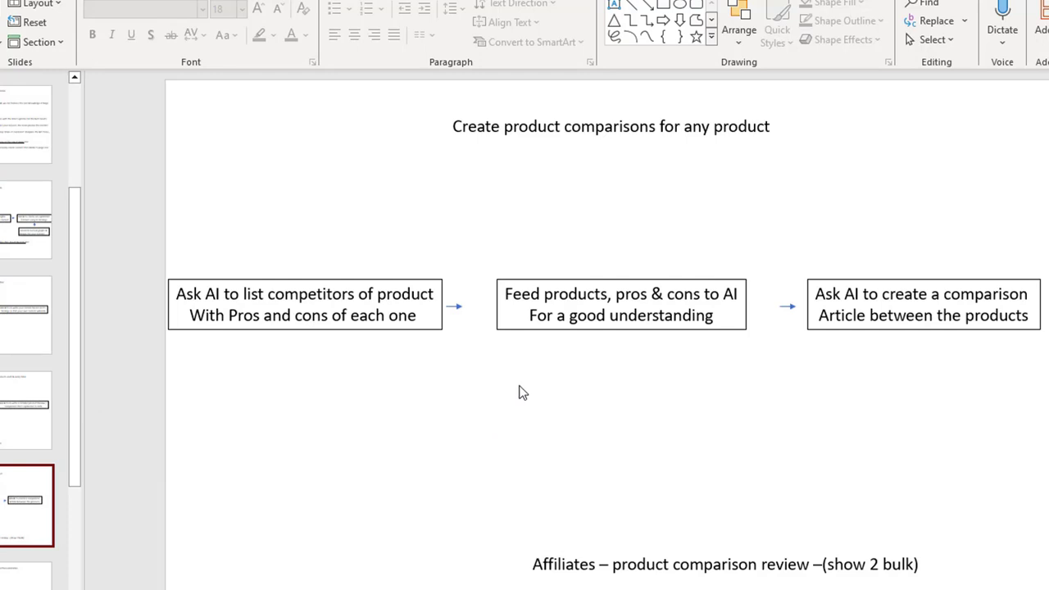
{"action": "left_click", "coordinate": [17, 435]}
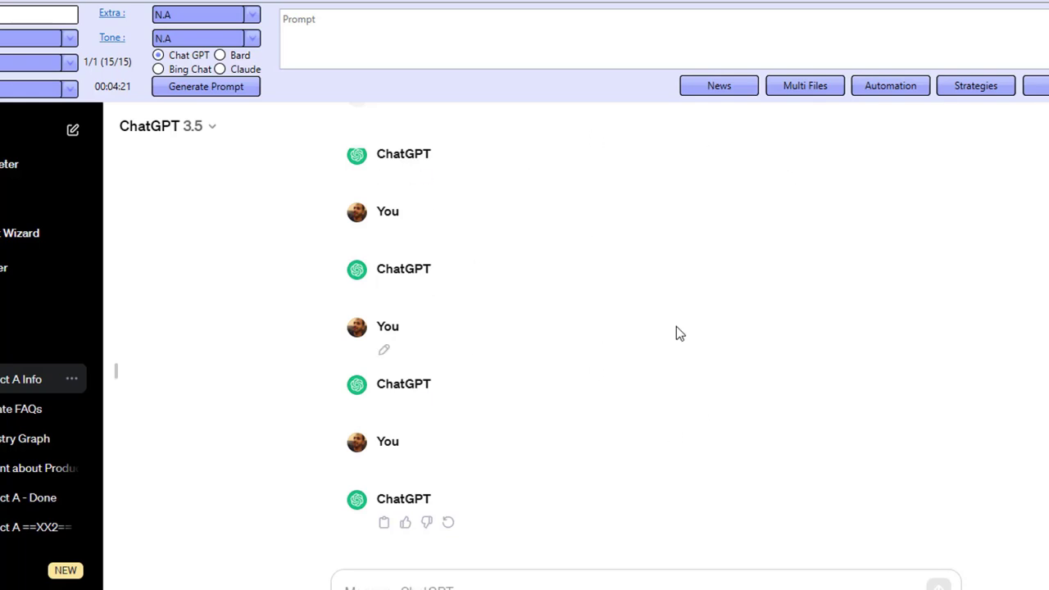
Step: Open the Automation settings and choose the "Content from top 10" strategy in the test category
{"action": "left_click", "coordinate": [891, 87]}
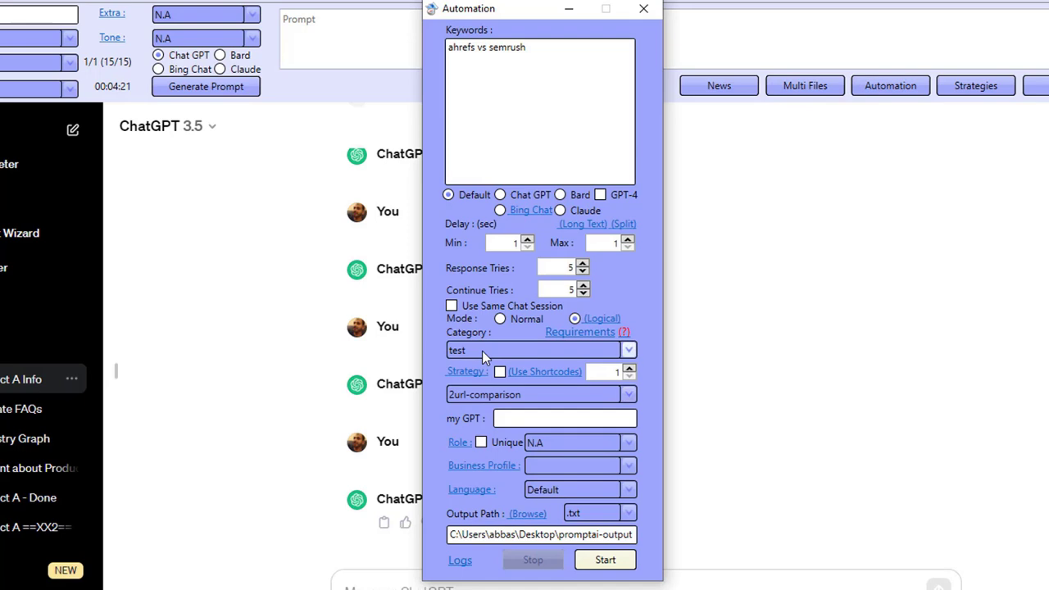
{"action": "left_click", "coordinate": [496, 395]}
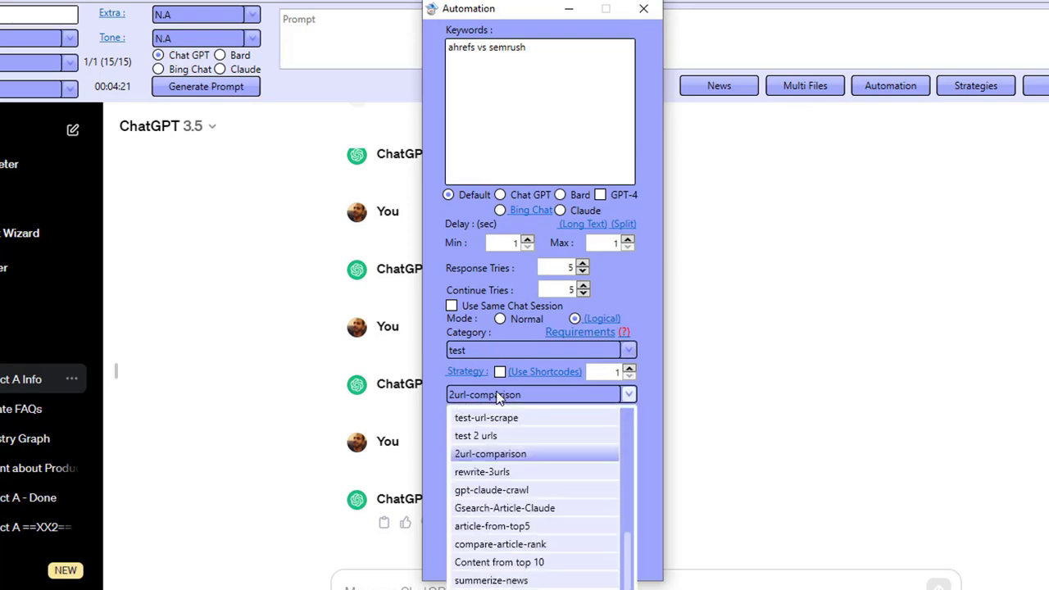
{"action": "left_click", "coordinate": [500, 562]}
Step: Review the search, content and save prompts of the "Content from top 10" strategy, and close the Automation settings
{"action": "left_click", "coordinate": [456, 375]}
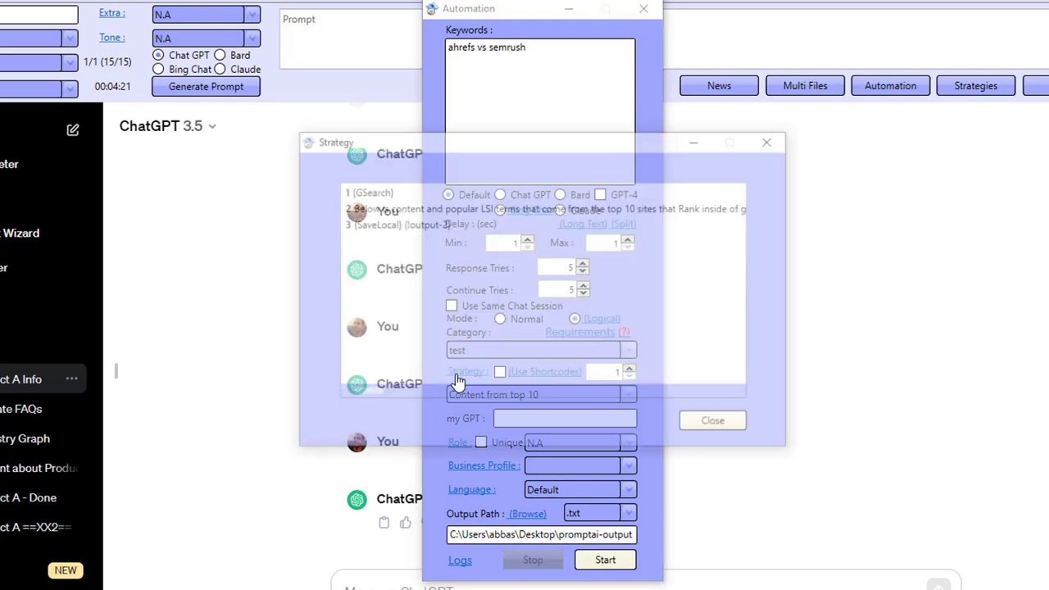
{"action": "left_click", "coordinate": [361, 193]}
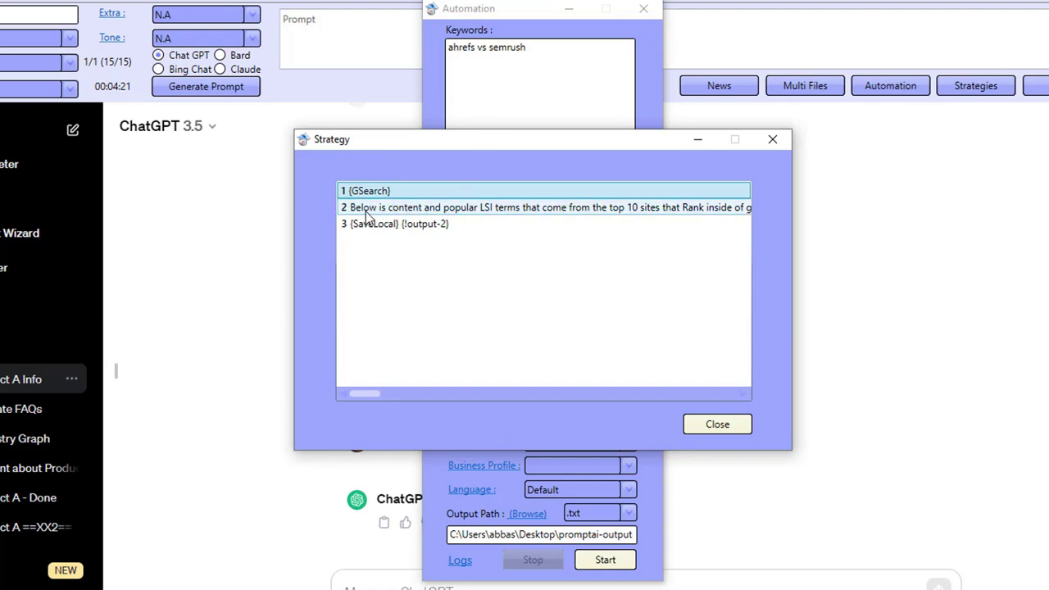
{"action": "left_click", "coordinate": [557, 210]}
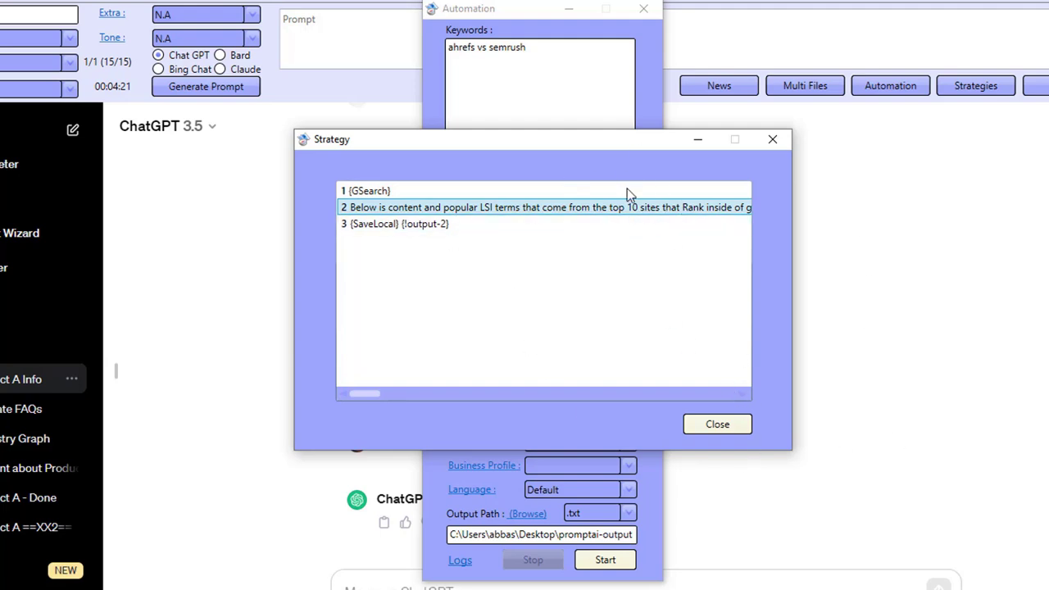
{"action": "left_click", "coordinate": [718, 426]}
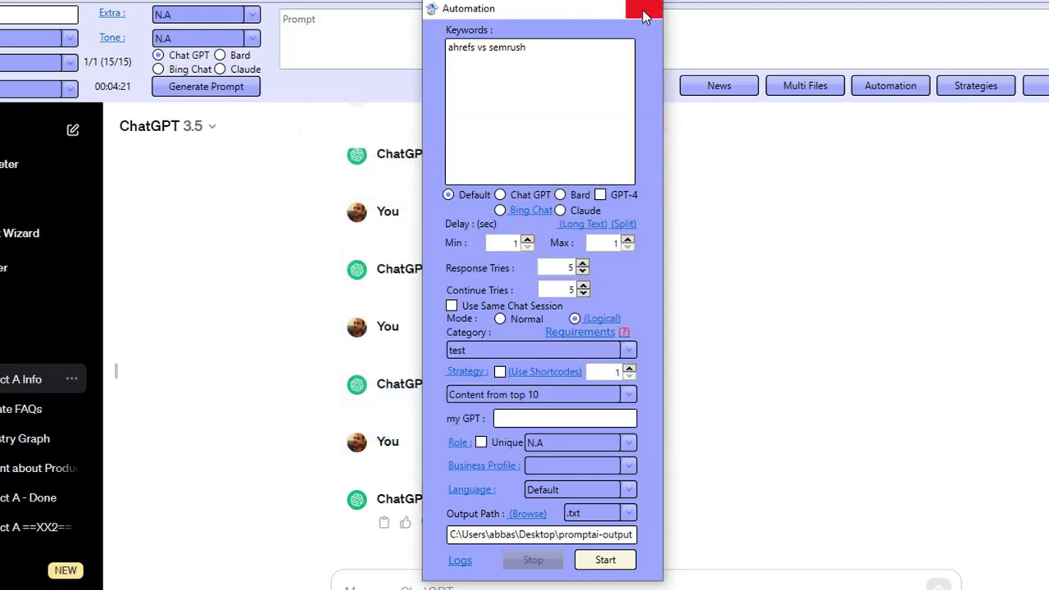
{"action": "left_click", "coordinate": [645, 11]}
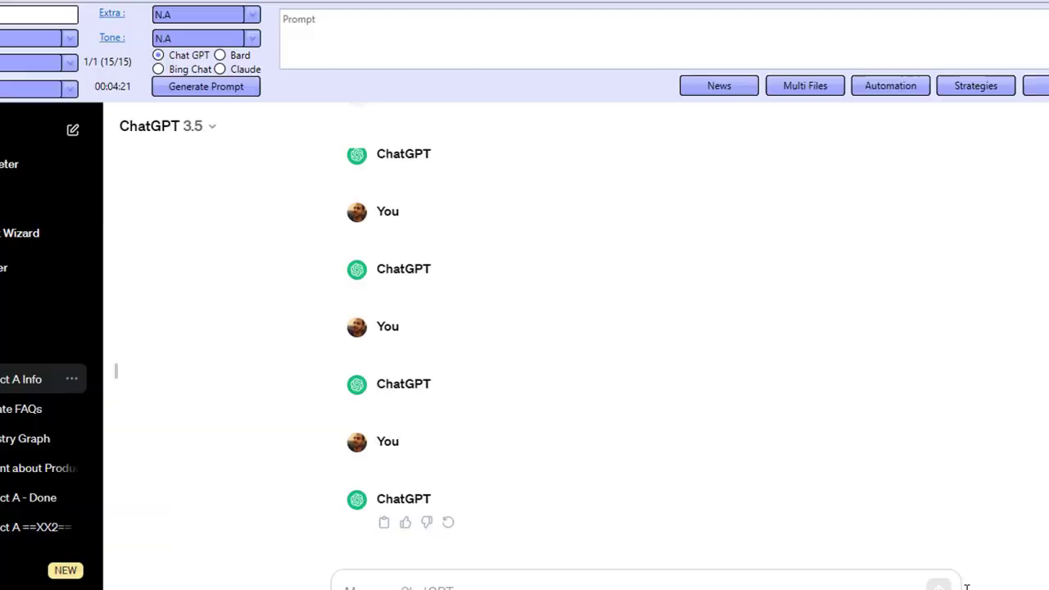
Step: Load the "Keyword Optimization Plan" strategy from the "Keyword research" category for editing in Strategy Management
{"action": "left_click", "coordinate": [971, 86]}
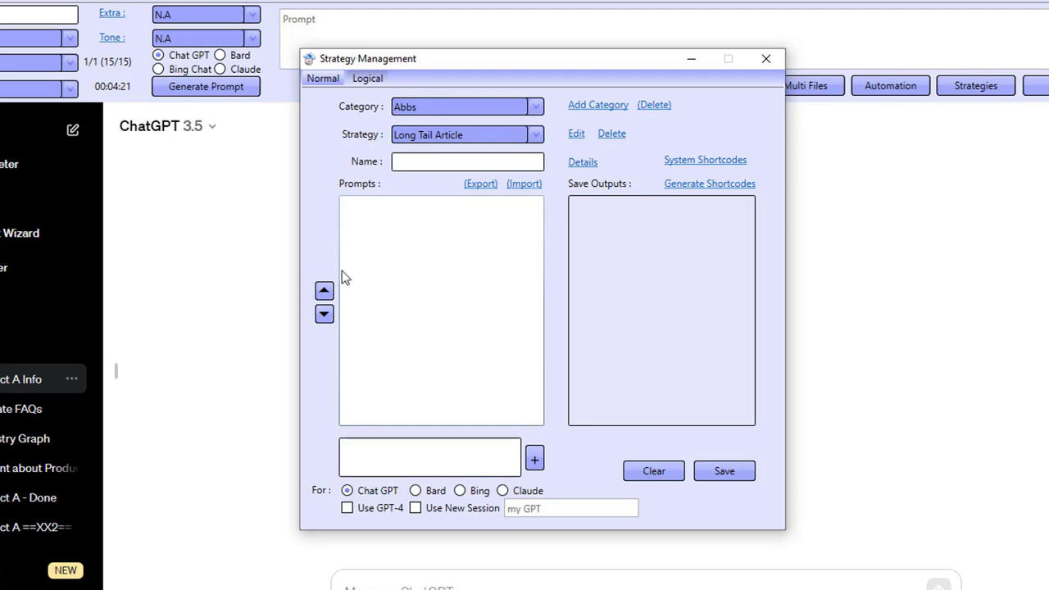
{"action": "left_click", "coordinate": [411, 109]}
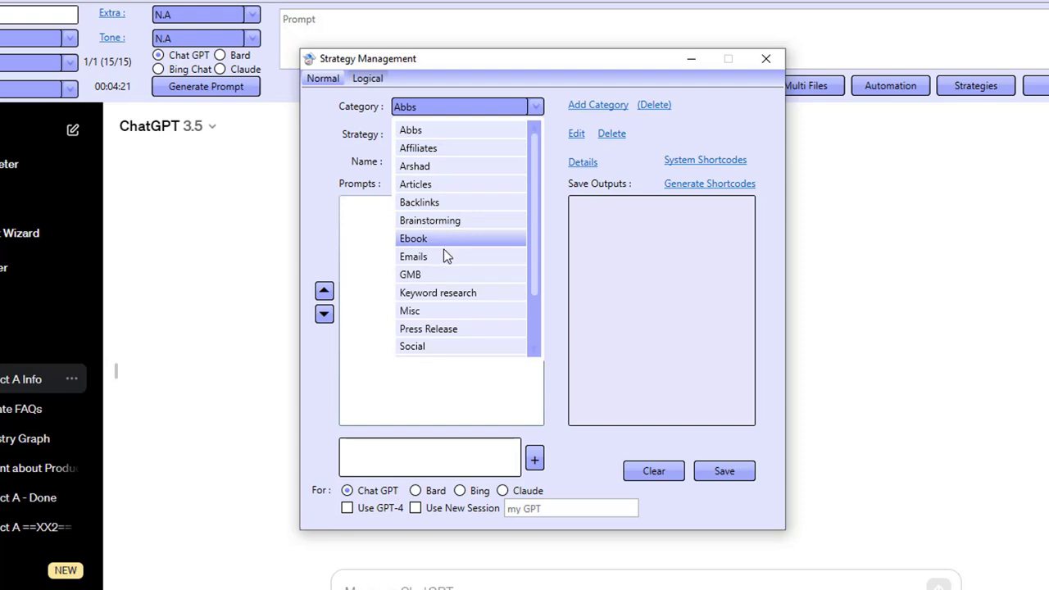
{"action": "left_click", "coordinate": [440, 296]}
{"action": "left_click", "coordinate": [424, 136]}
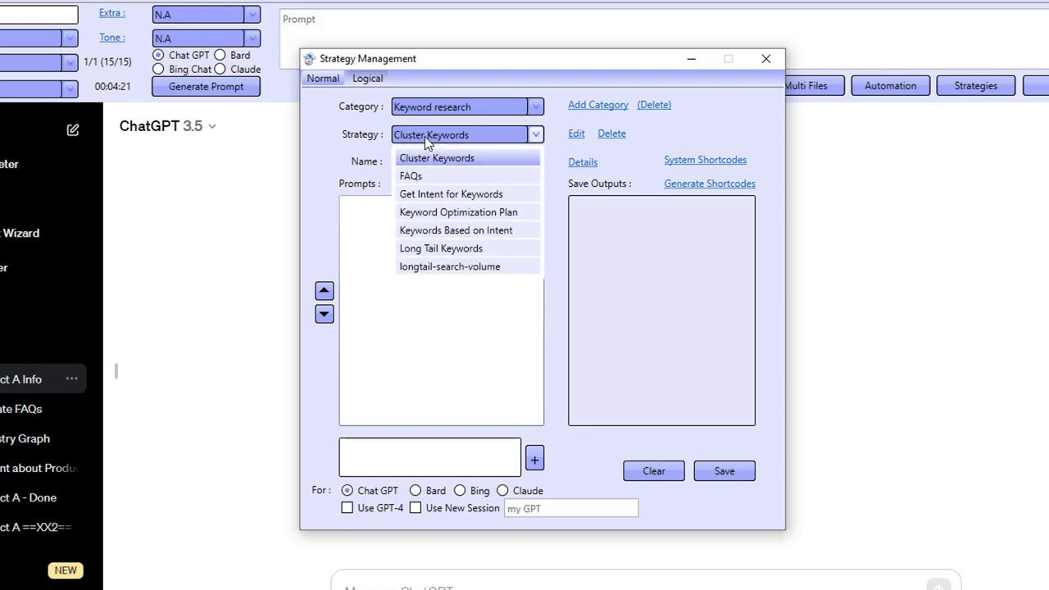
{"action": "left_click", "coordinate": [509, 215]}
{"action": "left_click", "coordinate": [577, 134]}
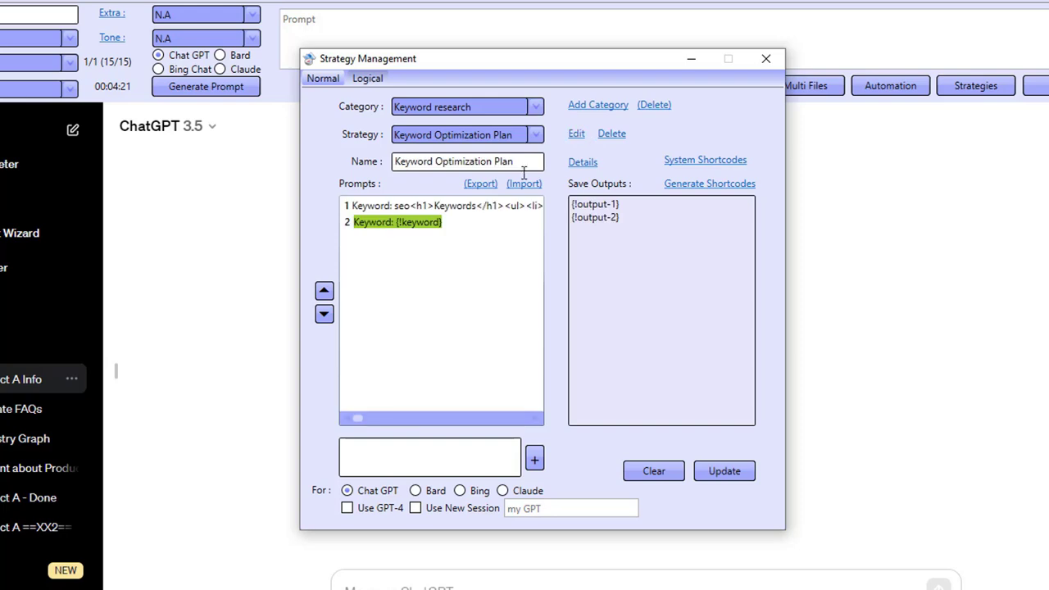
Step: Load the "Long Tail Keywords" strategy from the "Keyword research" category, examine its prompts, and close Strategy Management
{"action": "left_click", "coordinate": [464, 137]}
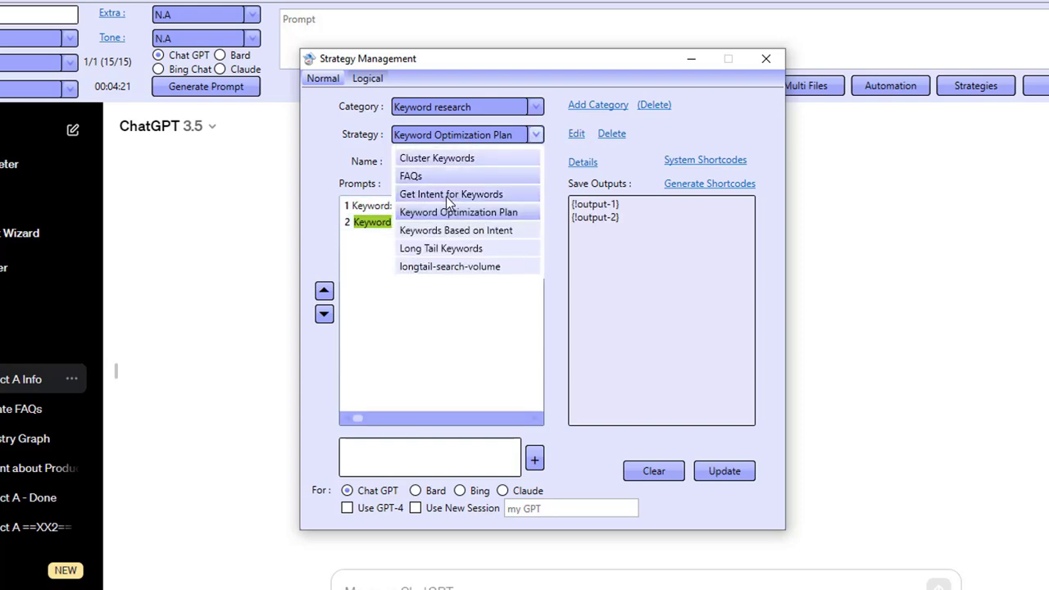
{"action": "left_click", "coordinate": [571, 141]}
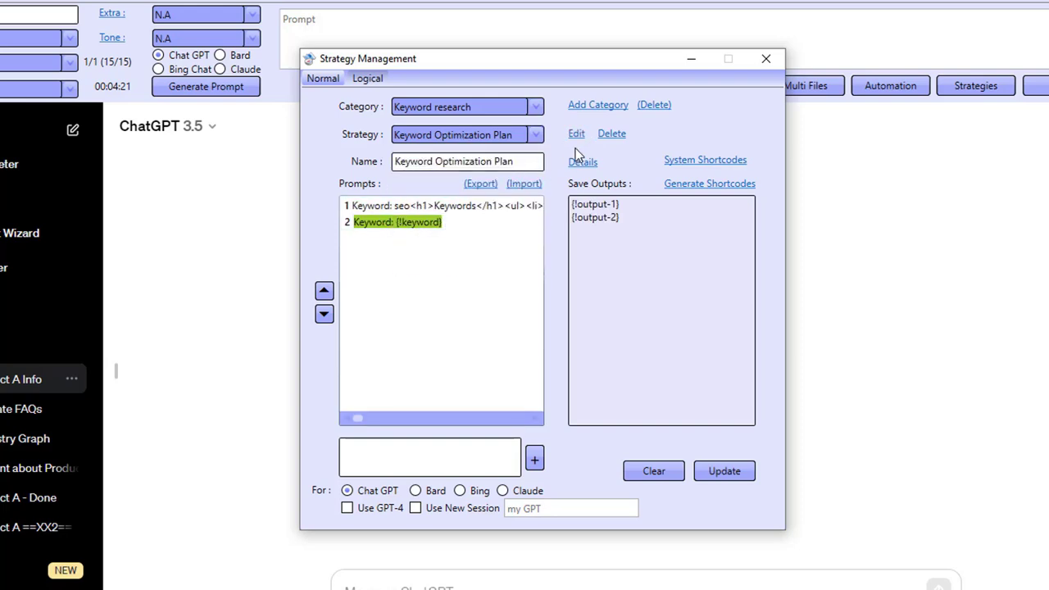
{"action": "left_click", "coordinate": [464, 136]}
{"action": "left_click", "coordinate": [467, 248]}
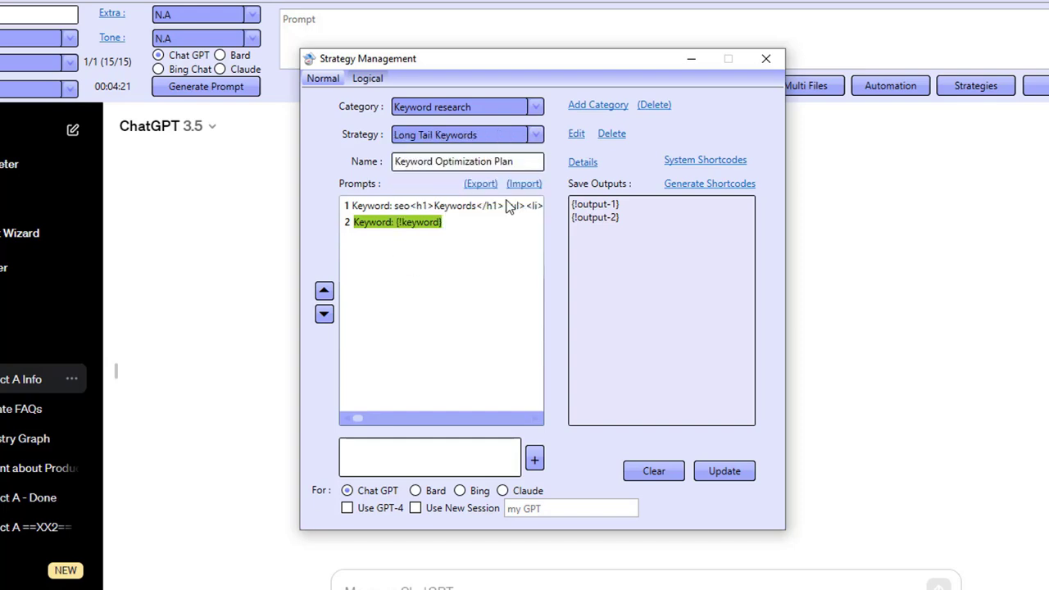
{"action": "left_click", "coordinate": [579, 143]}
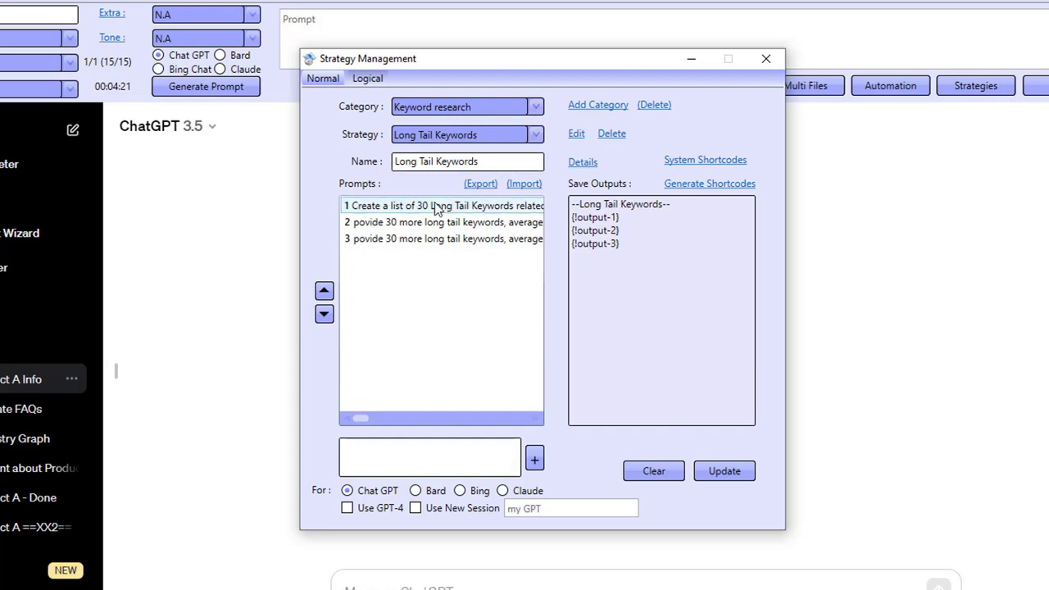
{"action": "left_click", "coordinate": [769, 61]}
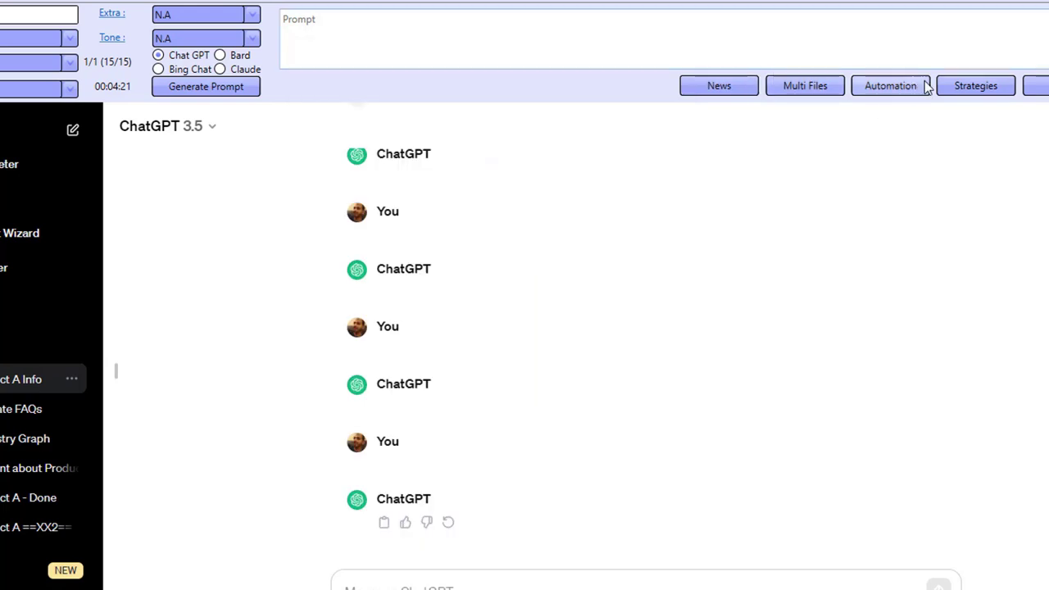
Step: Reopen Strategy Management and load the logical "2url-comparison" strategy from the "test" category for editing
{"action": "left_click", "coordinate": [970, 84]}
{"action": "left_click", "coordinate": [367, 79]}
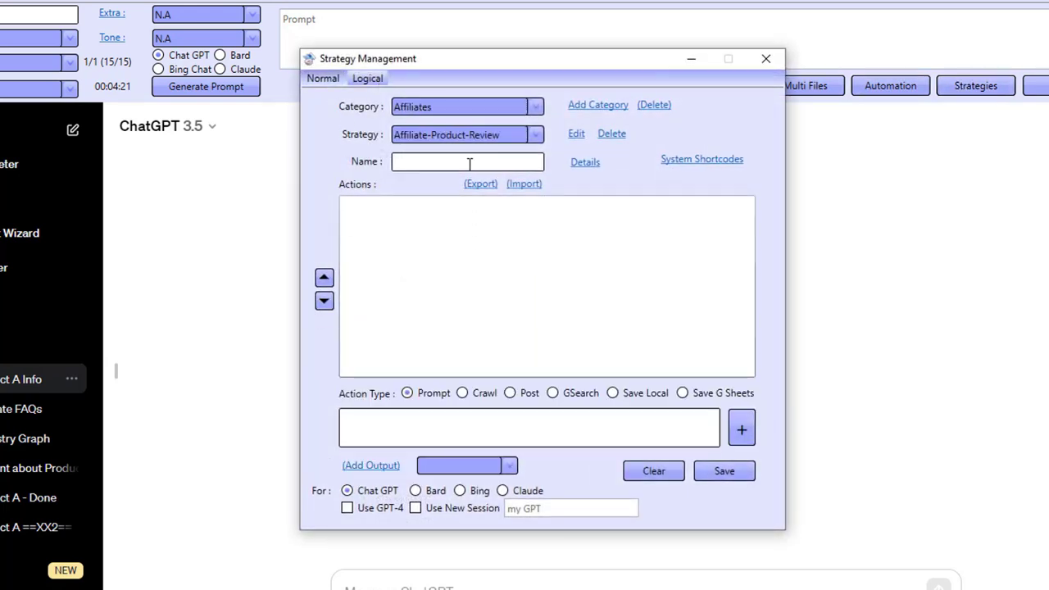
{"action": "left_click", "coordinate": [445, 106]}
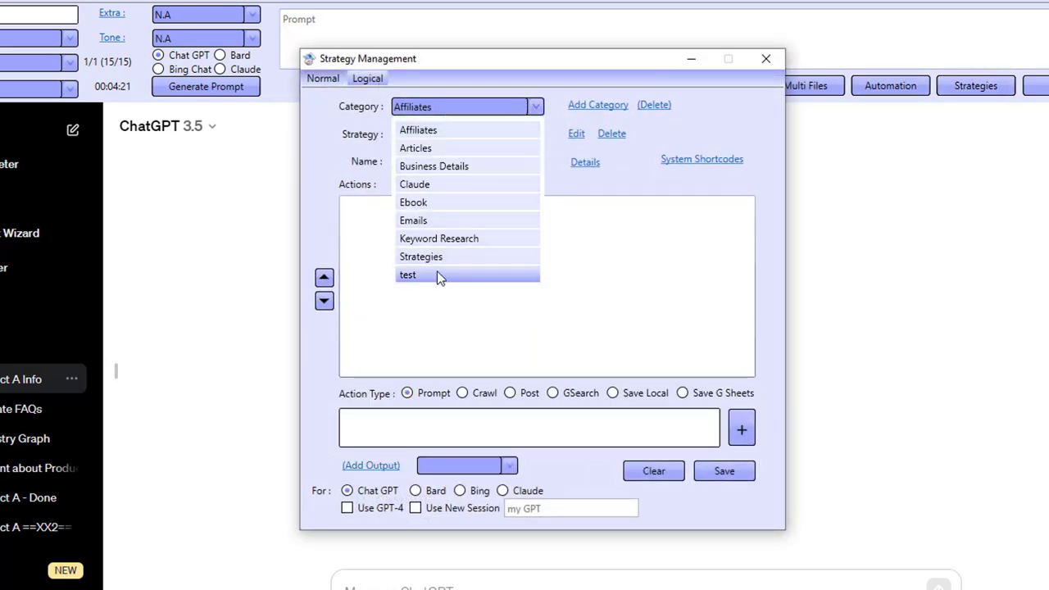
{"action": "left_click", "coordinate": [437, 274]}
{"action": "left_click", "coordinate": [459, 135]}
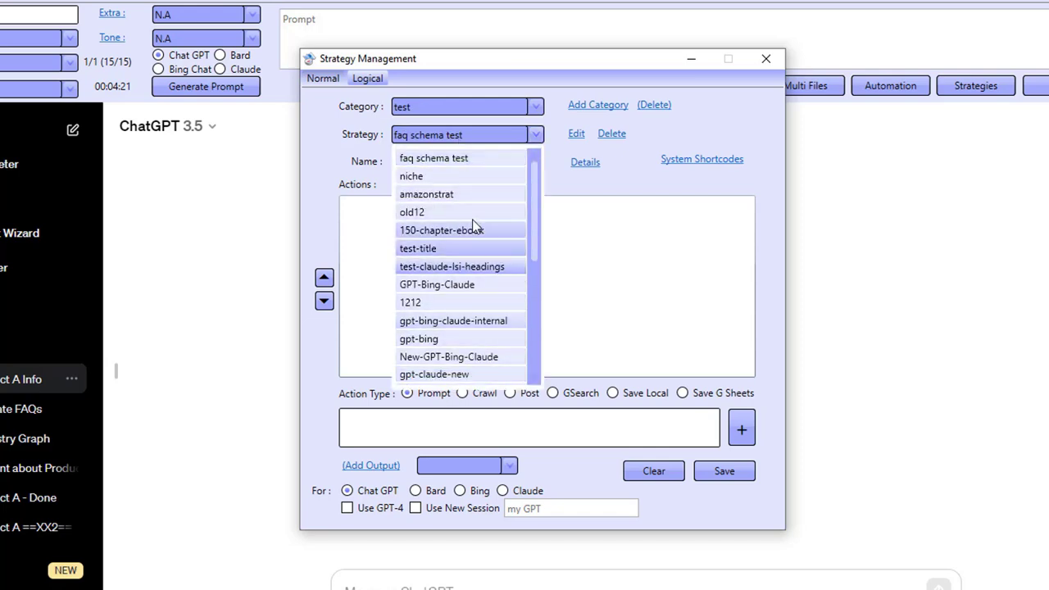
{"action": "scroll", "coordinate": [459, 328], "scroll_direction": "down", "scroll_amount": 5}
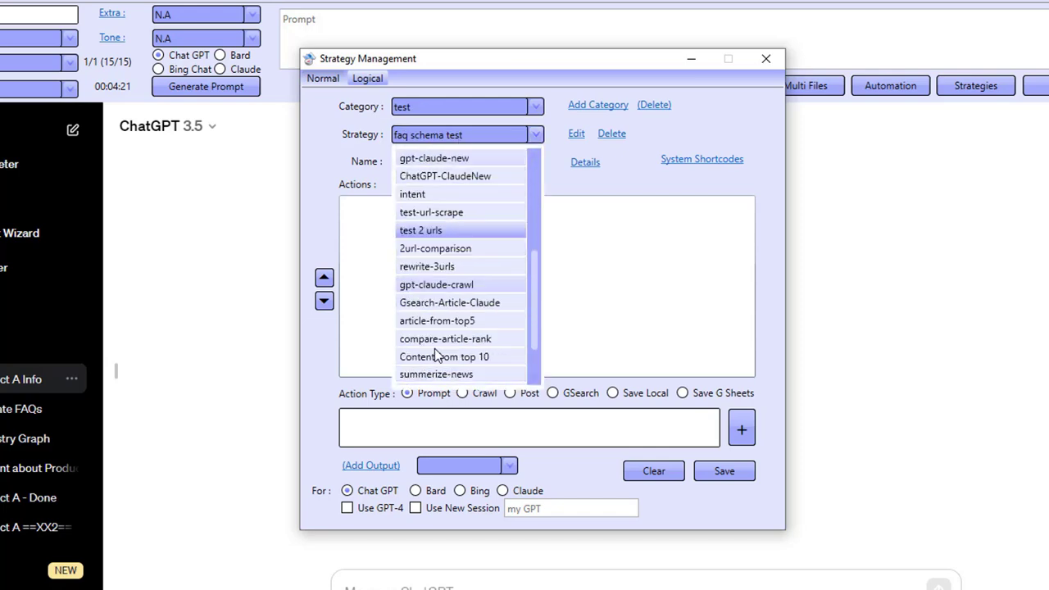
{"action": "left_click", "coordinate": [443, 197]}
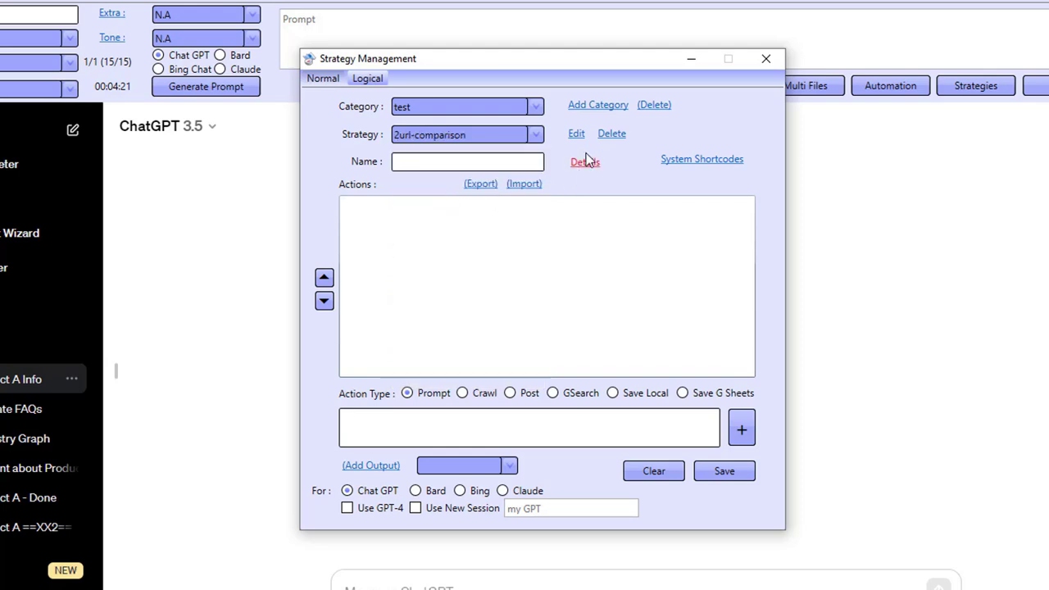
{"action": "left_click", "coordinate": [577, 135]}
{"action": "scroll", "coordinate": [453, 356], "scroll_direction": "down", "scroll_amount": 2}
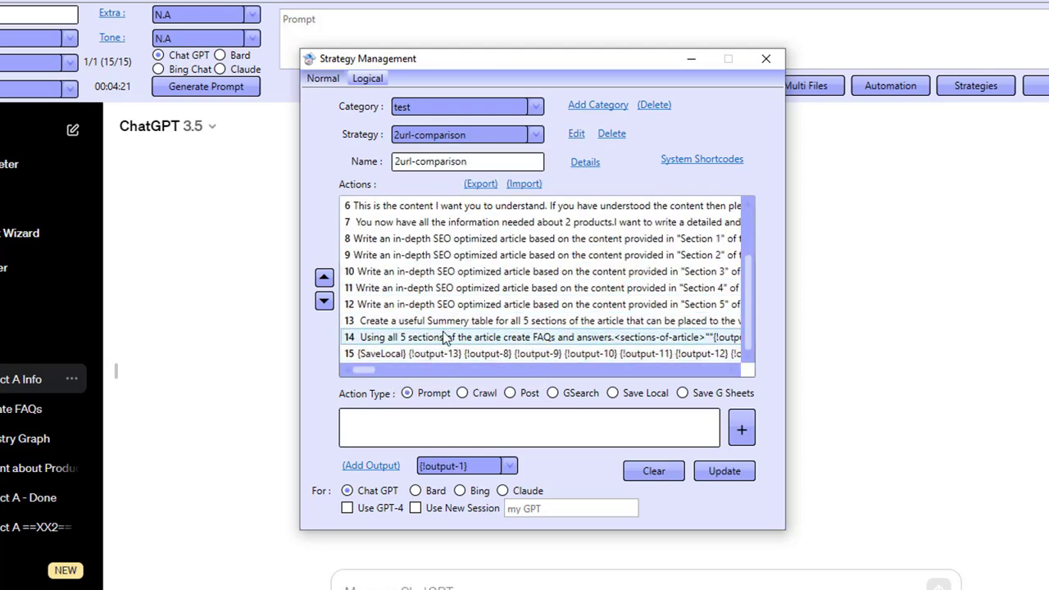
Step: Add the prompt action "Create a prompt that can be used to generate an image from an AI engine" to the strategy
{"action": "left_click", "coordinate": [443, 424]}
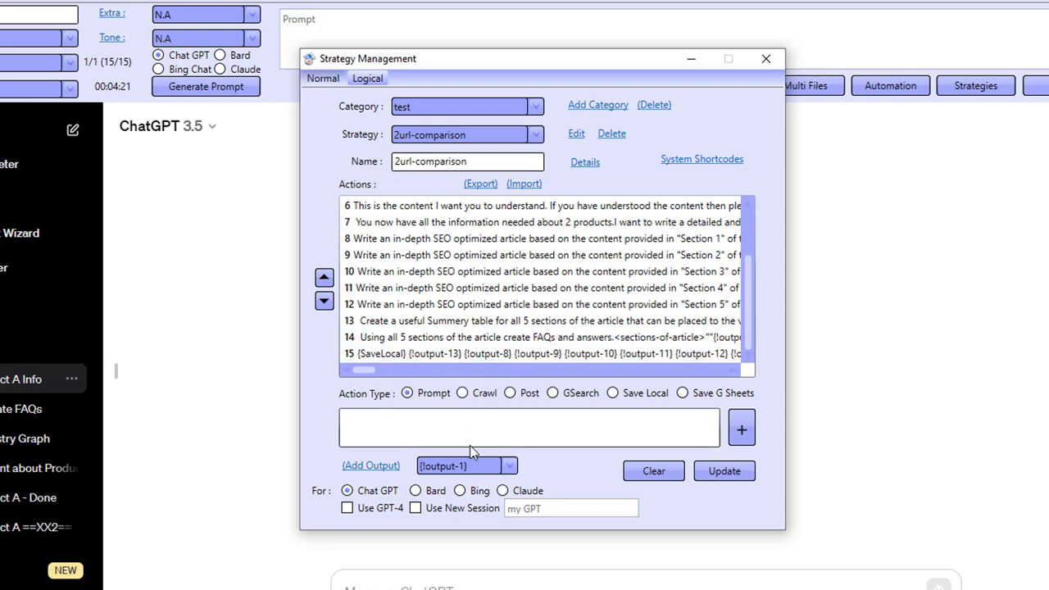
{"action": "type", "text": "Create a prompt that can be"}
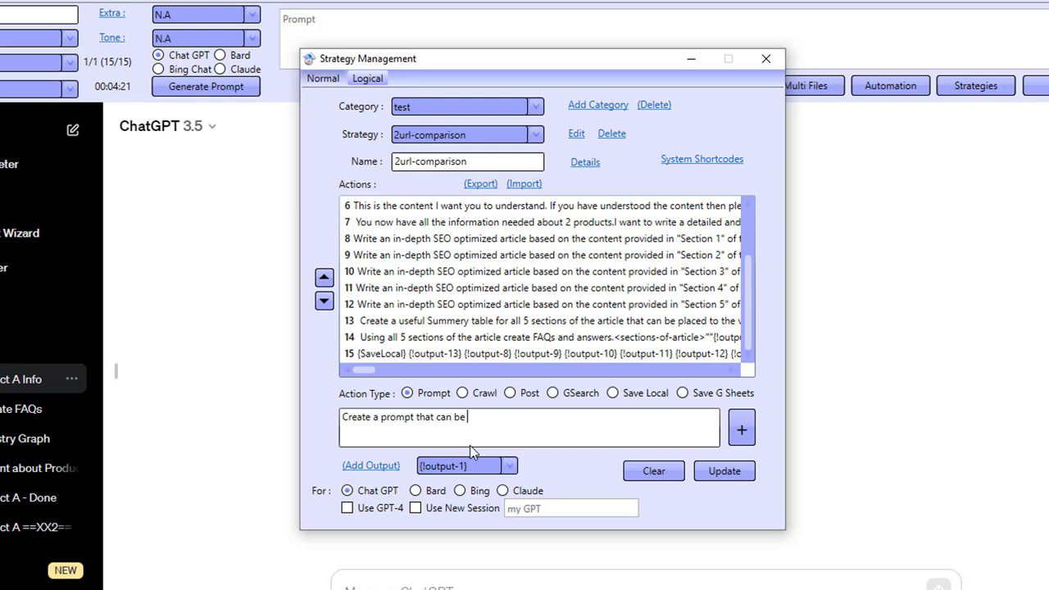
{"action": "type", "text": " used to generate an a"}
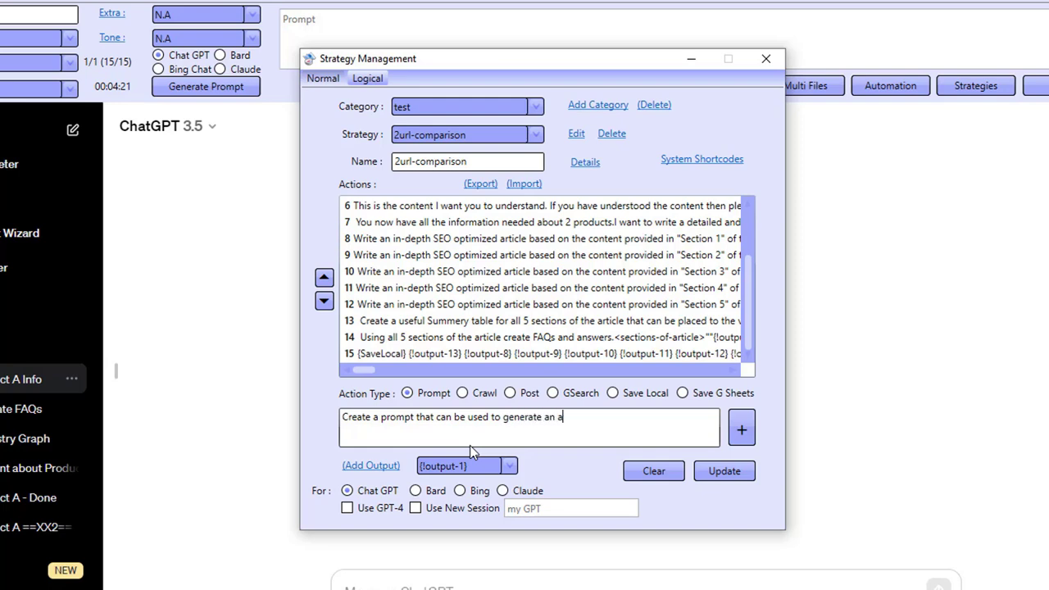
{"action": "key", "text": "BackSpace"}
{"action": "type", "text": "AS"}
{"action": "key", "text": "BackSpace"}
{"action": "type", "text": "I ima"}
{"action": "key", "text": "BackSpace"}
{"action": "key", "text": "BackSpace"}
{"action": "key", "text": "BackSpace"}
{"action": "key", "text": "BackSpace"}
{"action": "key", "text": "BackSpace"}
{"action": "key", "text": "BackSpace"}
{"action": "type", "text": "image from an AI"}
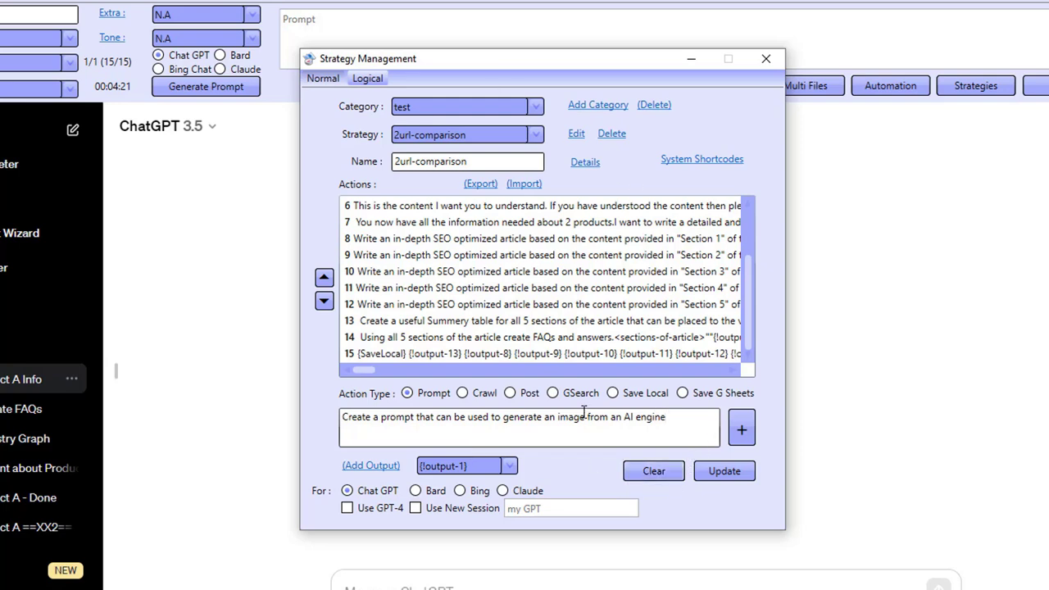
{"action": "left_click", "coordinate": [749, 428]}
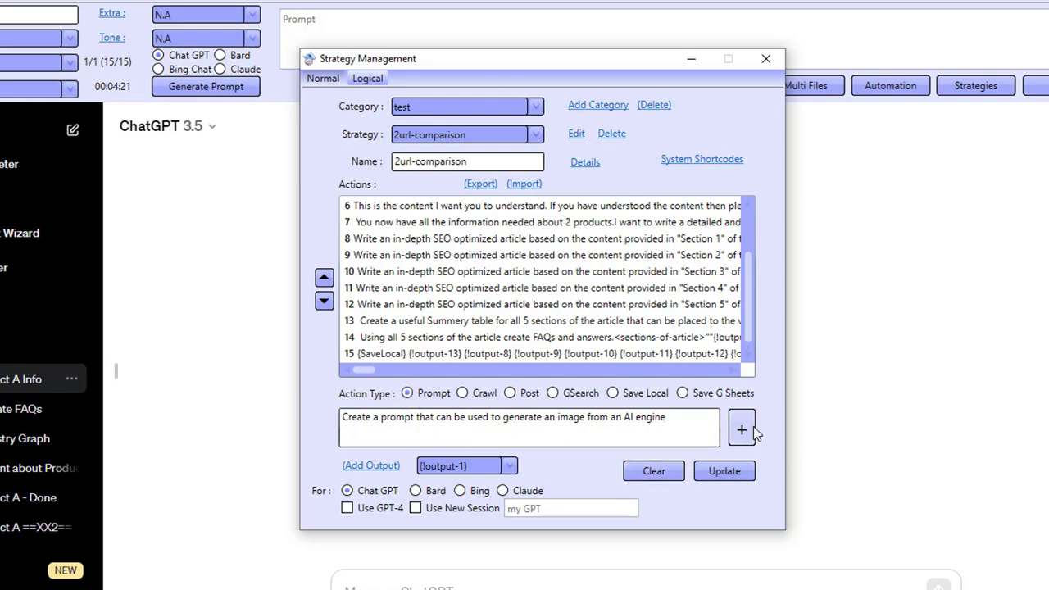
Step: Reorder the actions so the image-generation prompt sits between the FAQ prompt and the SaveLocal action
{"action": "left_click", "coordinate": [380, 353]}
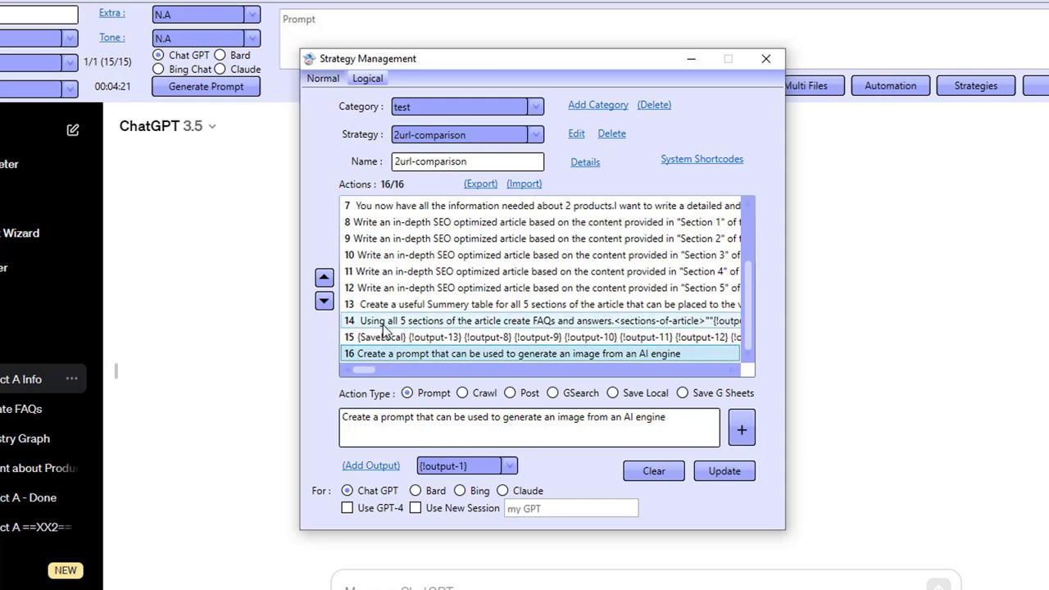
{"action": "left_click", "coordinate": [325, 279]}
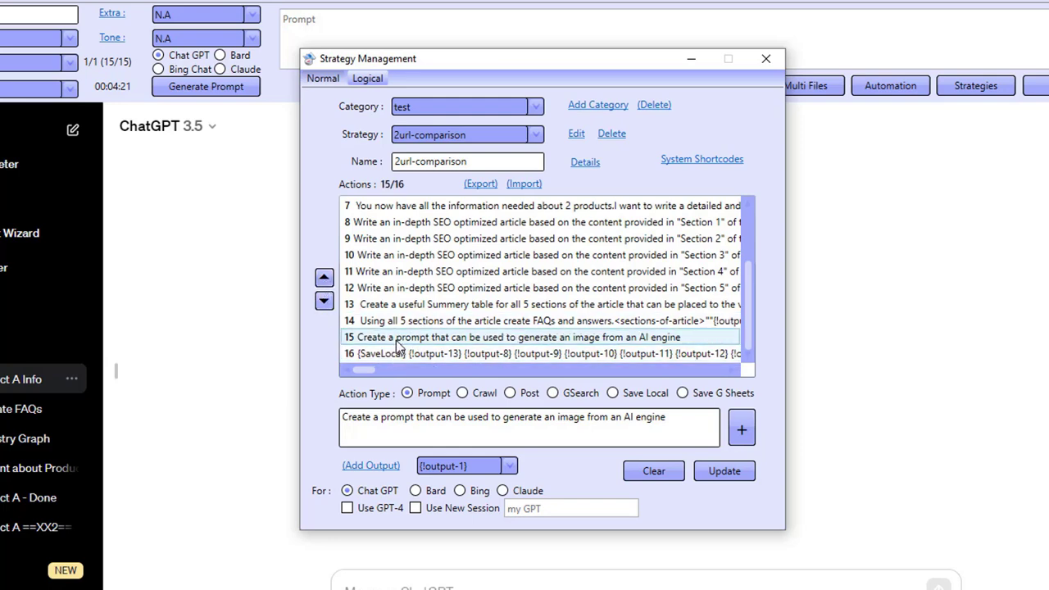
{"action": "left_click", "coordinate": [326, 279]}
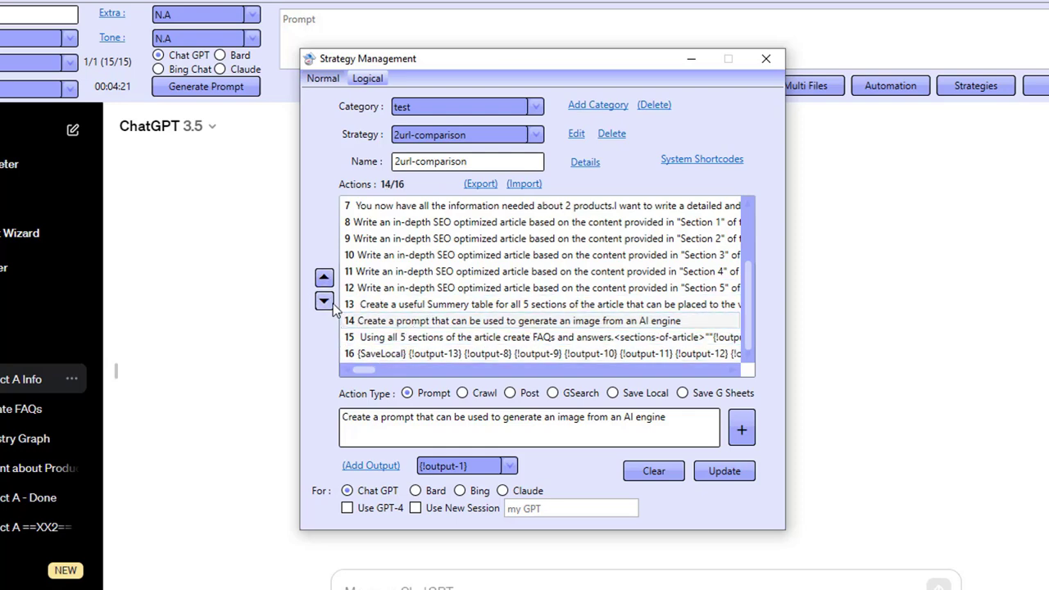
{"action": "left_click", "coordinate": [325, 301]}
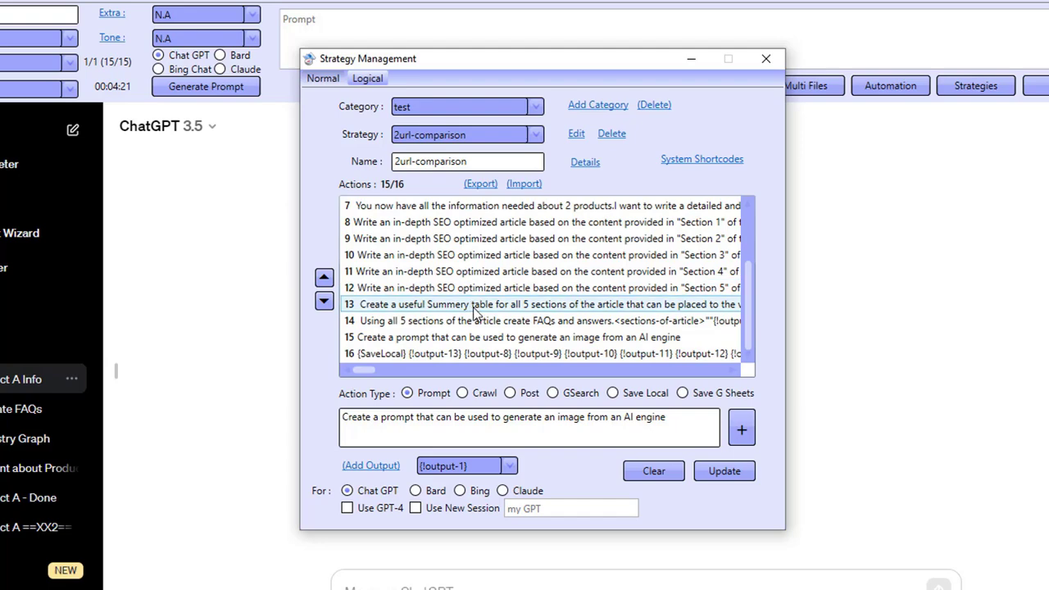
Step: Review the strategy's action list and the image-generation prompt's details, and close Strategy Management without updating the strategy
{"action": "scroll", "coordinate": [455, 348], "scroll_direction": "up", "scroll_amount": 2}
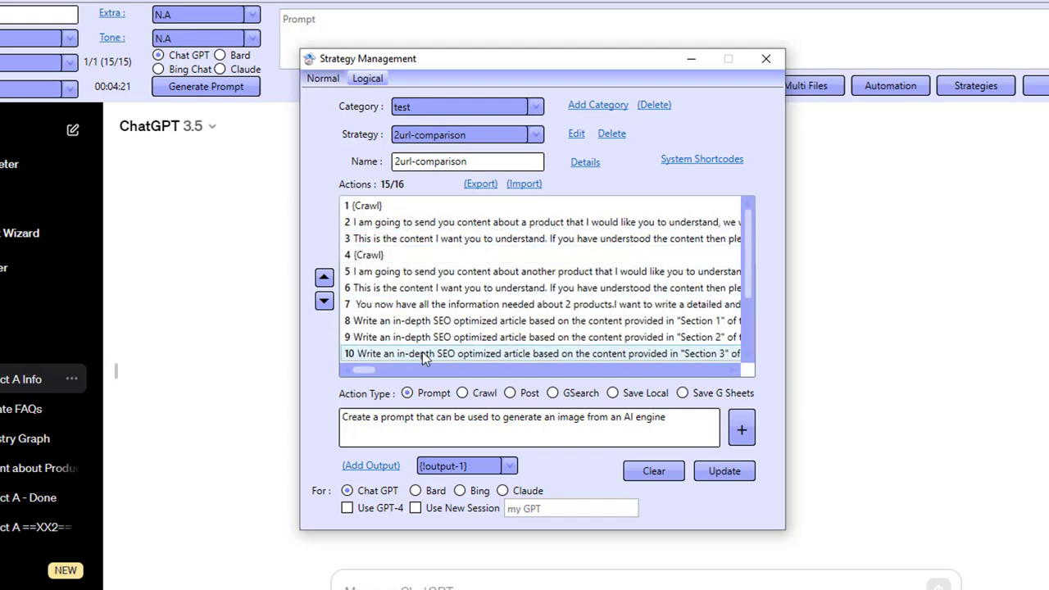
{"action": "scroll", "coordinate": [418, 355], "scroll_direction": "down", "scroll_amount": 2}
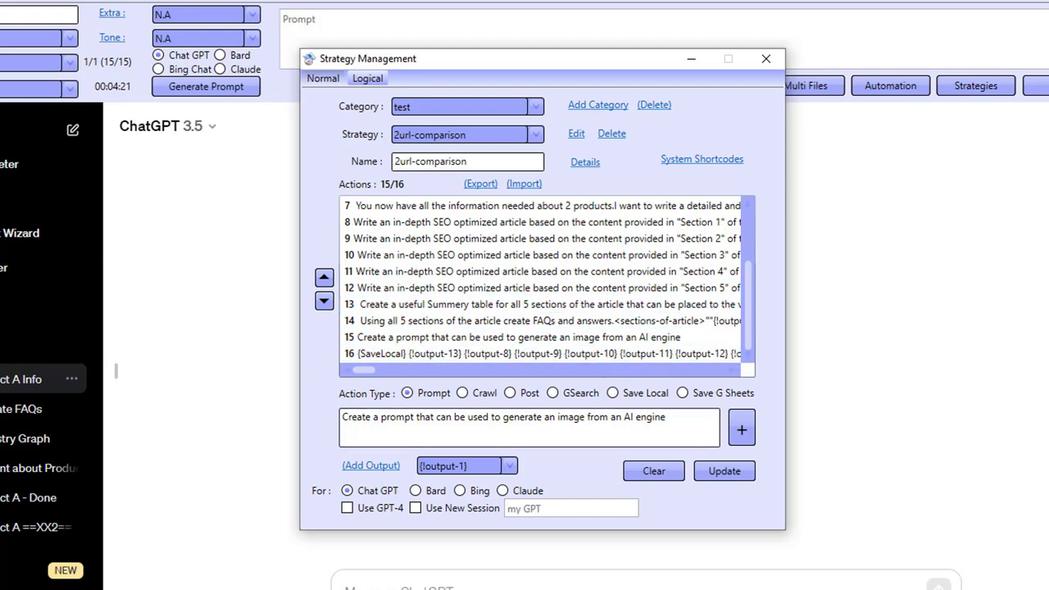
{"action": "double_click", "coordinate": [377, 337]}
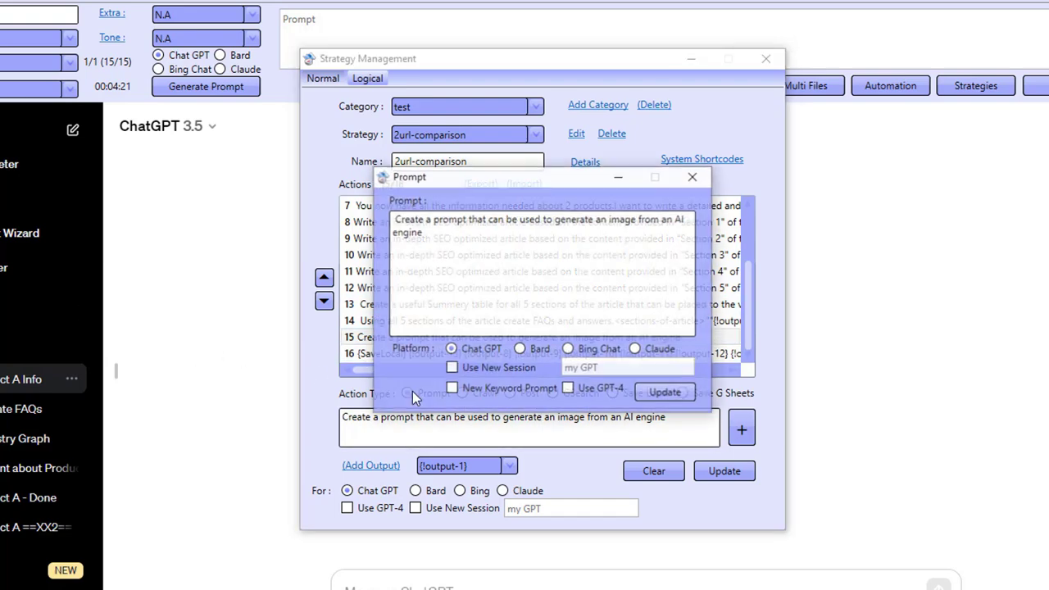
{"action": "left_click", "coordinate": [692, 177]}
{"action": "left_click", "coordinate": [767, 59]}
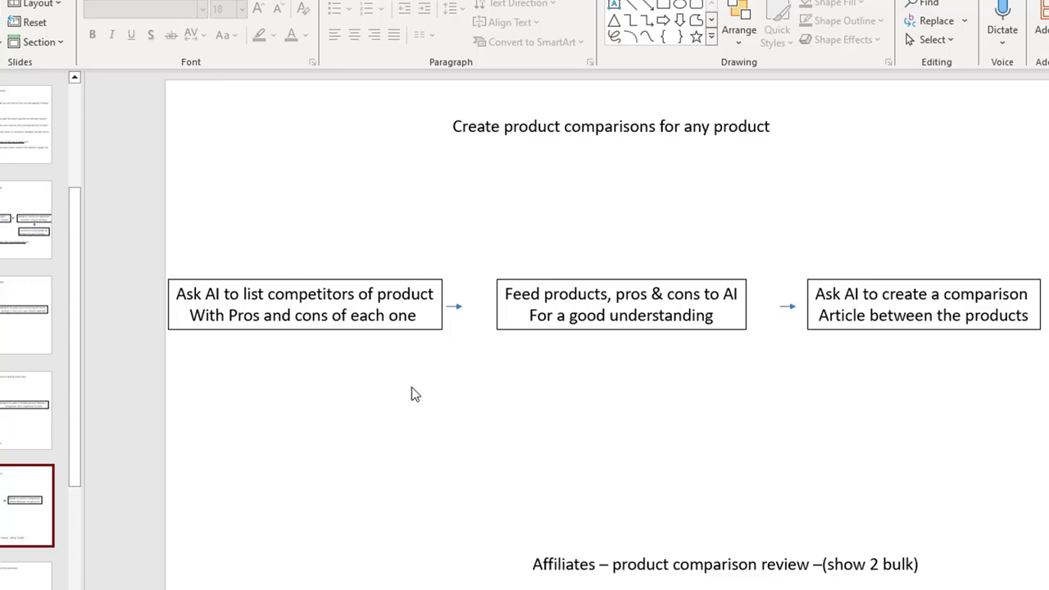
Step: View the competitor-listing box on PowerPoint's product comparison slide, and return to the prompt automation tool to open the Automation settings
{"action": "left_click", "coordinate": [403, 294]}
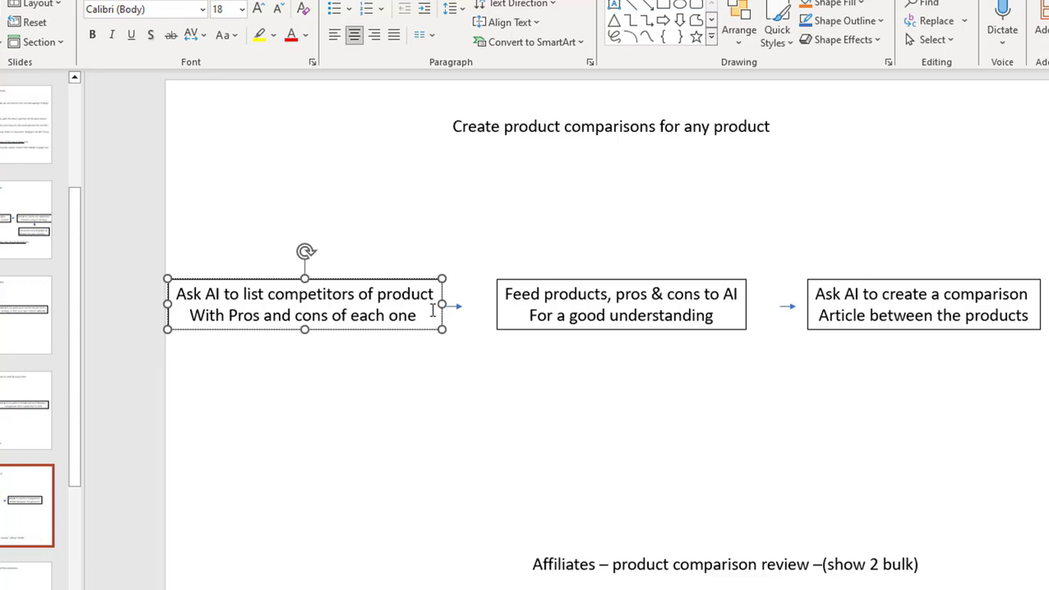
{"action": "double_click", "coordinate": [400, 318]}
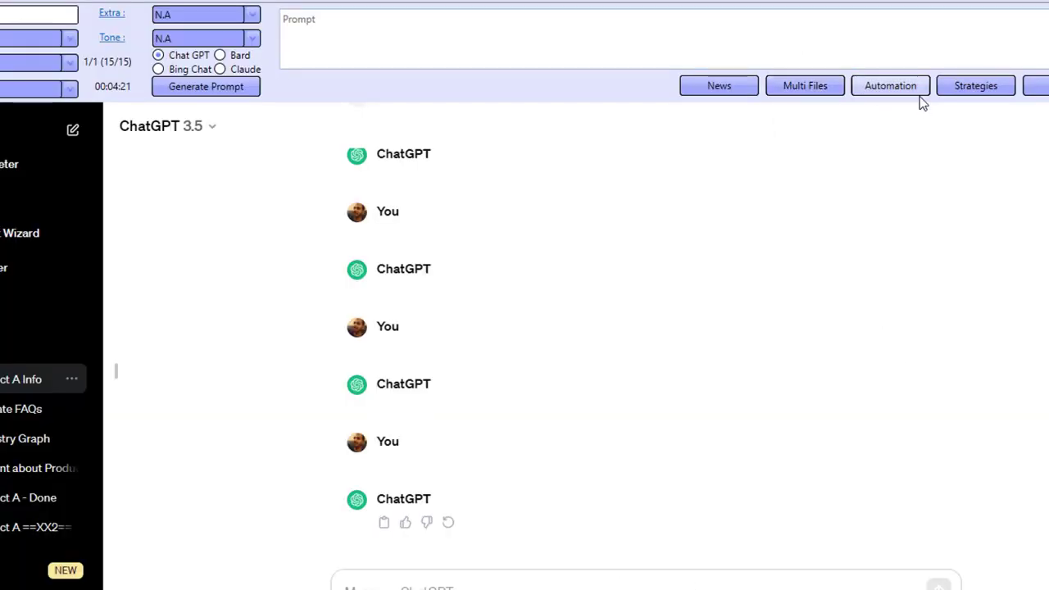
{"action": "left_click", "coordinate": [918, 90]}
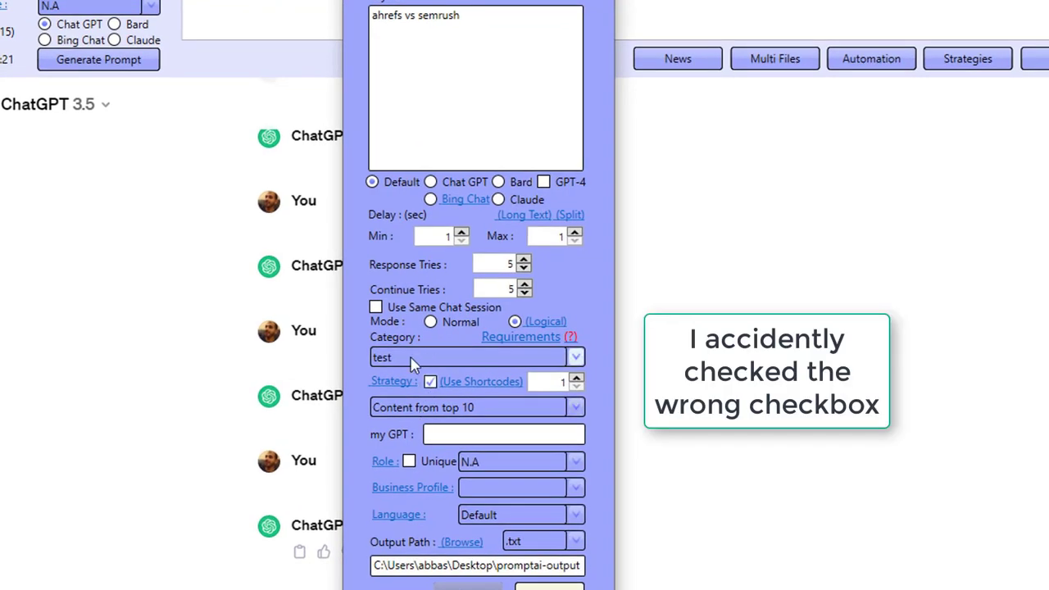
{"action": "left_click", "coordinate": [416, 360]}
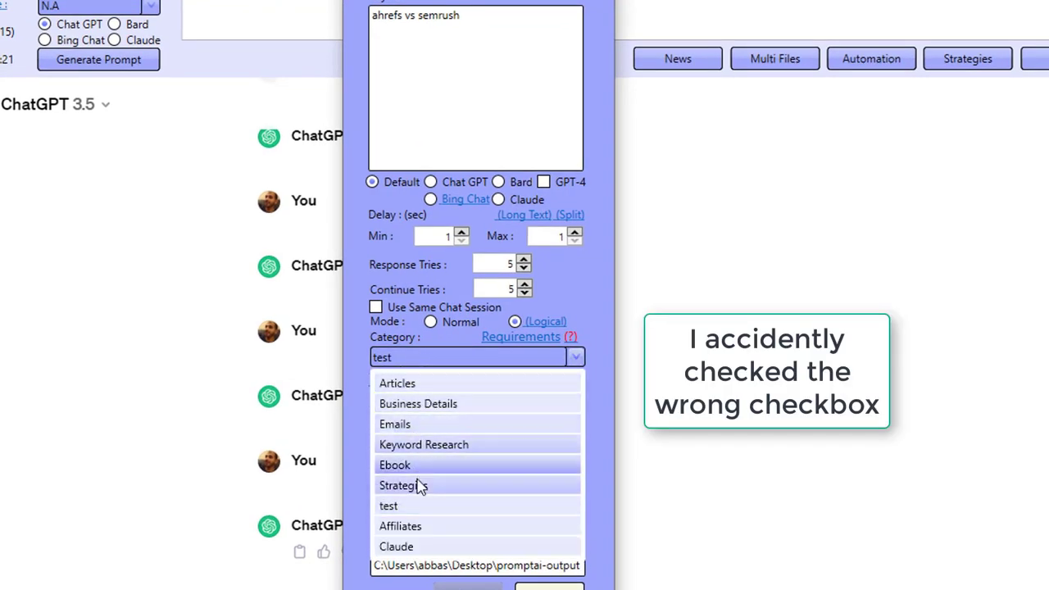
{"action": "left_click", "coordinate": [434, 528]}
{"action": "left_click", "coordinate": [438, 410]}
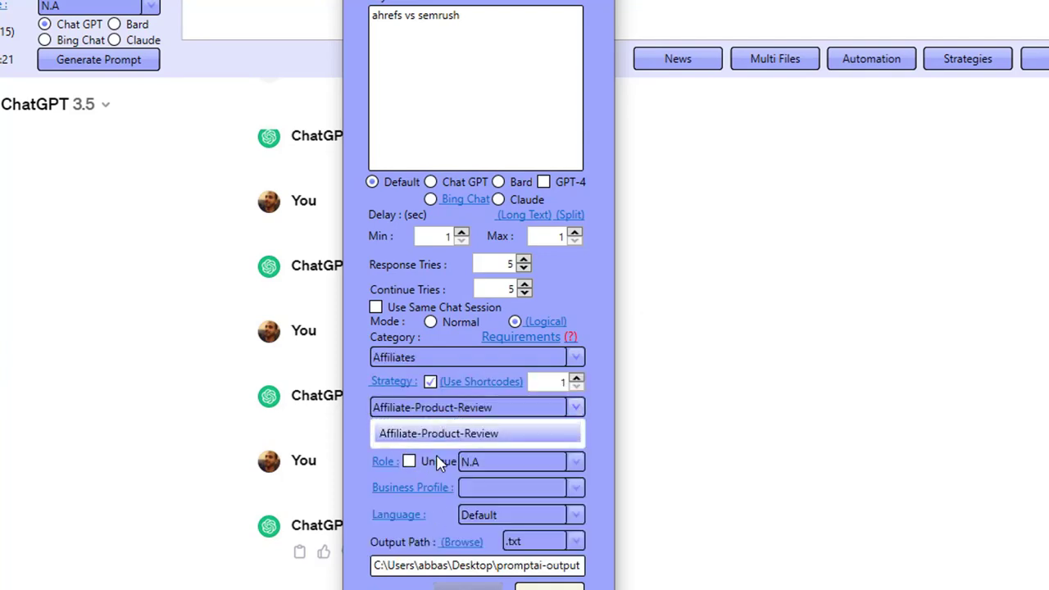
{"action": "left_click", "coordinate": [448, 437]}
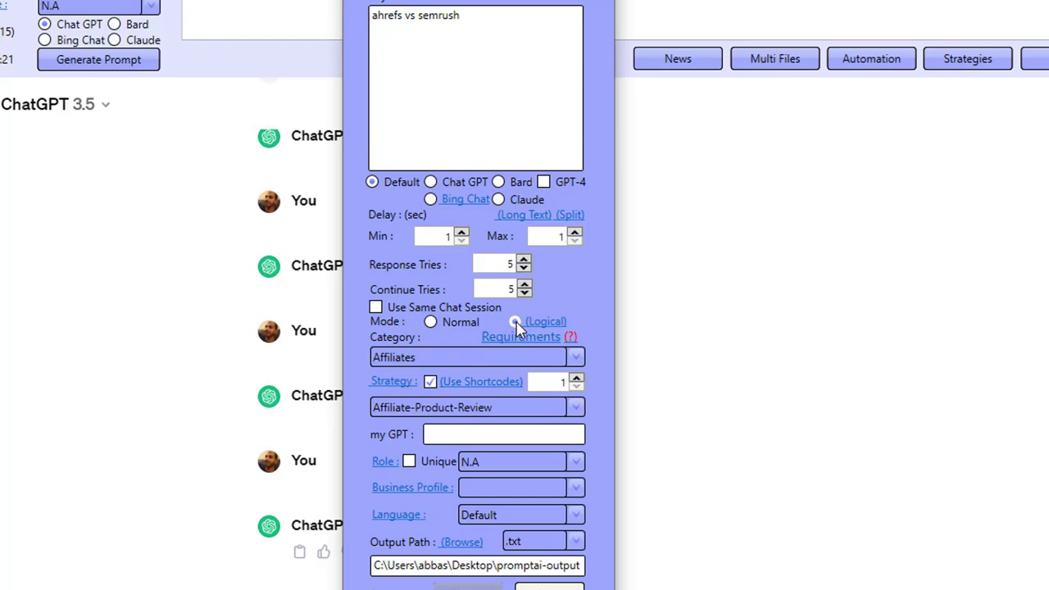
Step: Set Normal mode with the "Affiliates" category and "Product Comparison Review" strategy, and display the strategy's prompts
{"action": "left_click", "coordinate": [431, 322]}
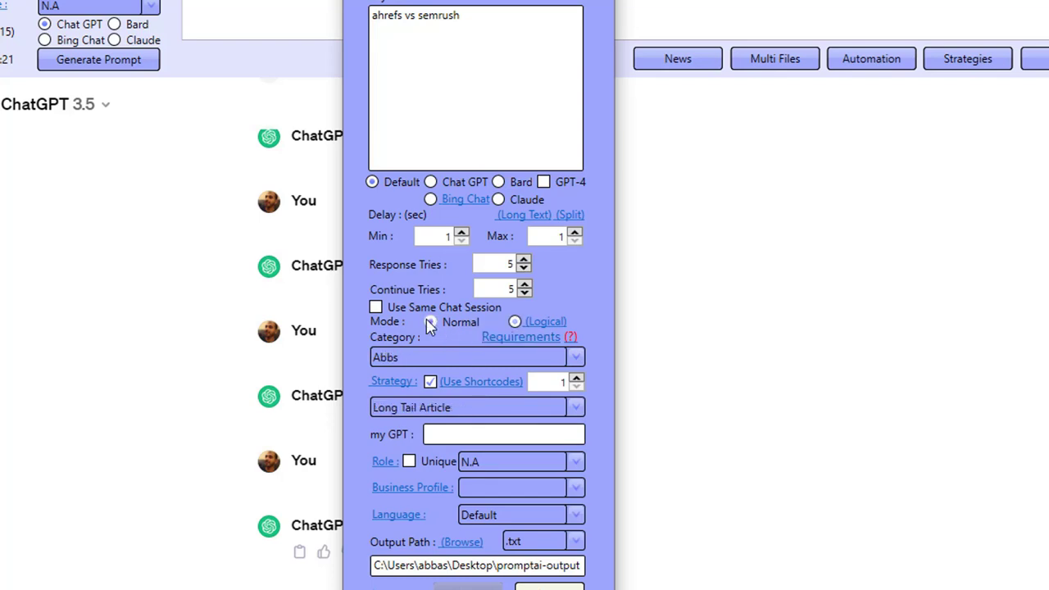
{"action": "left_click", "coordinate": [434, 360]}
{"action": "left_click", "coordinate": [434, 424]}
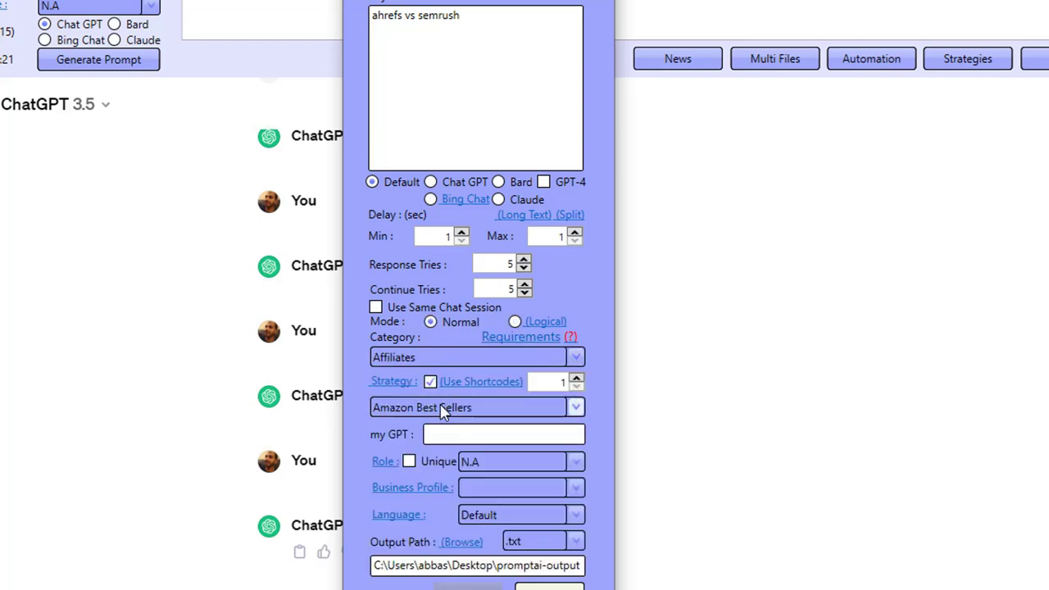
{"action": "left_click", "coordinate": [444, 408]}
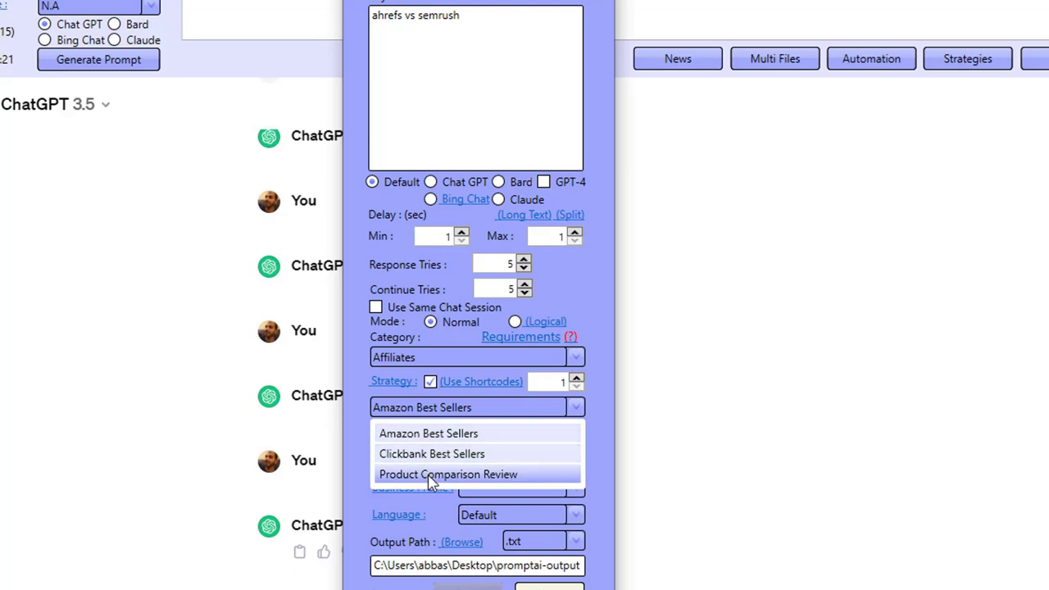
{"action": "left_click", "coordinate": [429, 475]}
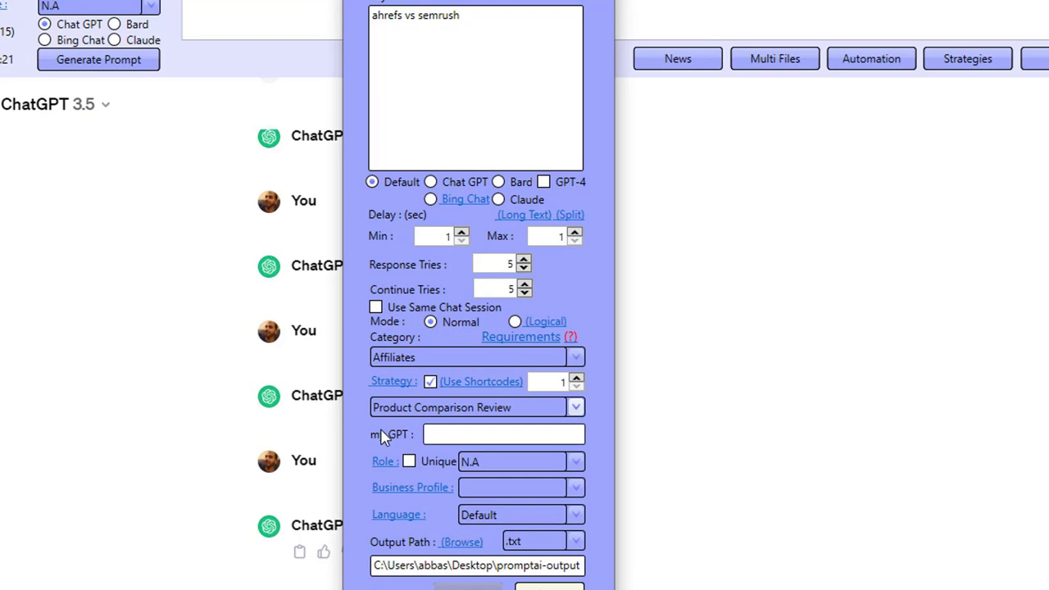
{"action": "left_click", "coordinate": [392, 377]}
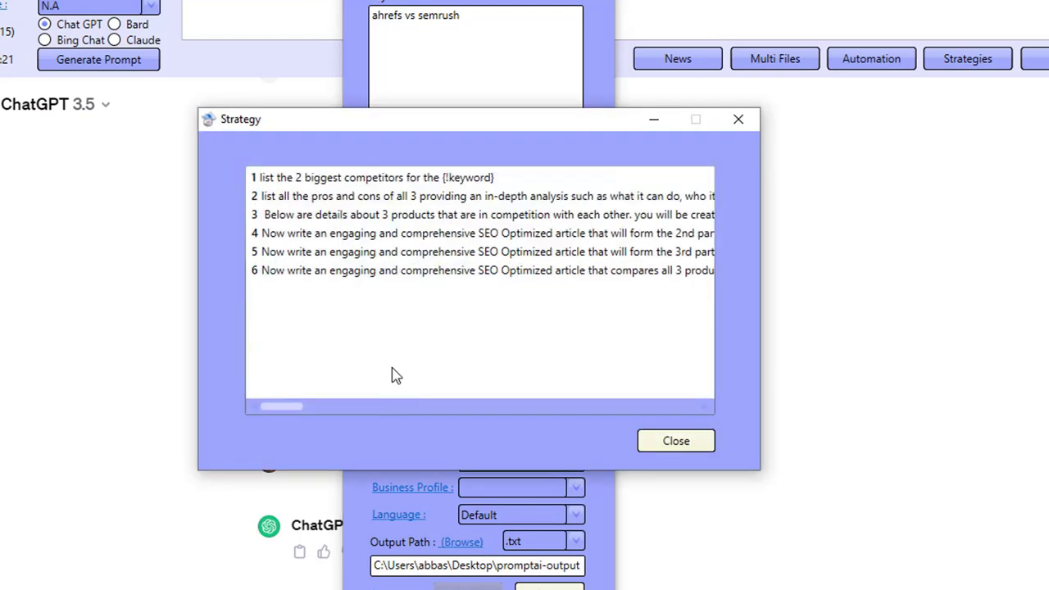
Step: View the details and platform settings of the strategy's competitor-listing prompt and its pros-and-cons prompt
{"action": "double_click", "coordinate": [301, 178]}
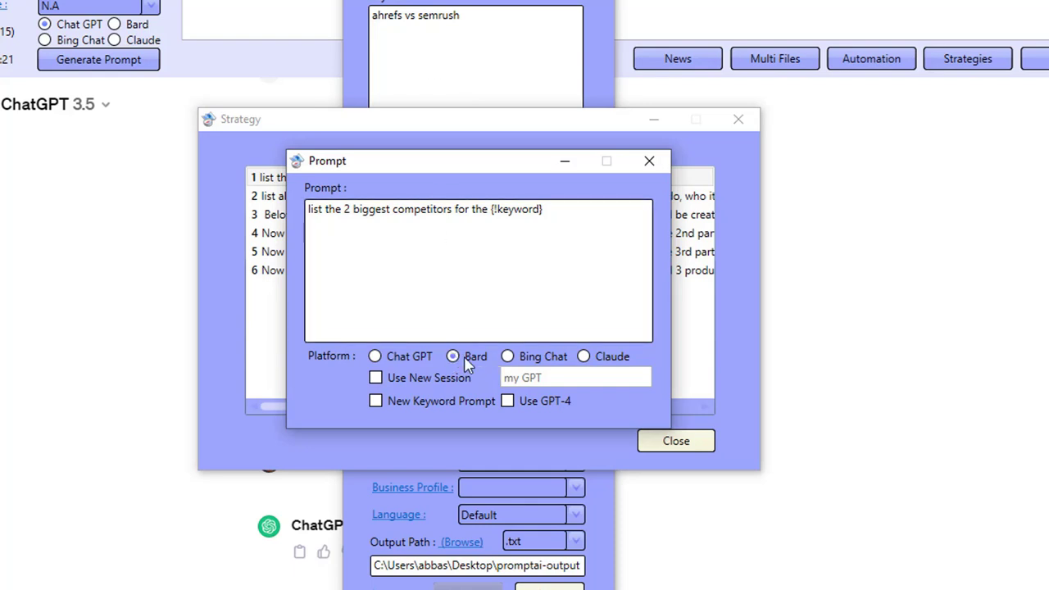
{"action": "left_click", "coordinate": [650, 161]}
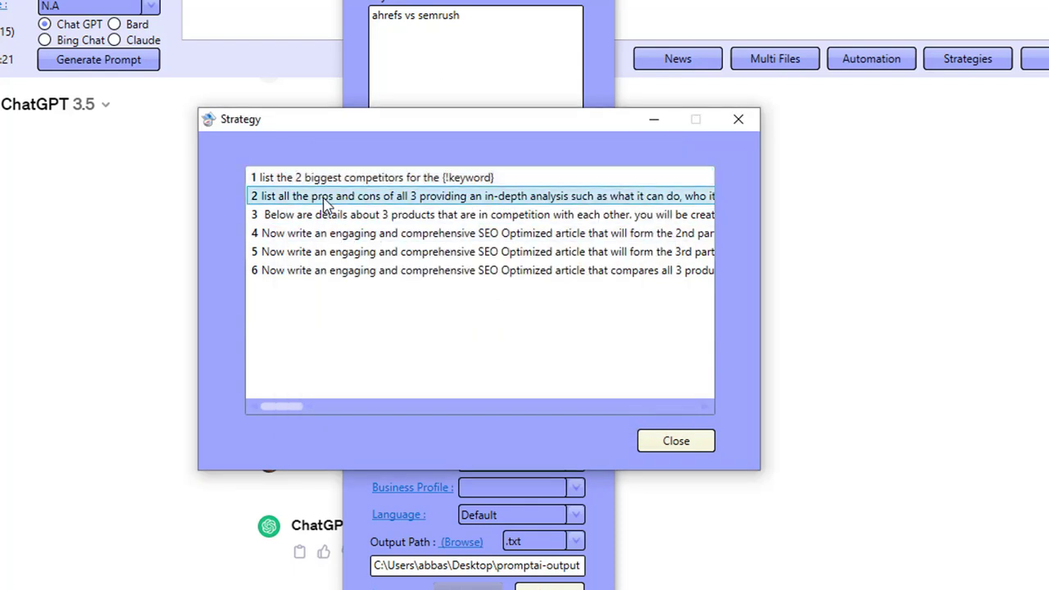
{"action": "double_click", "coordinate": [324, 200]}
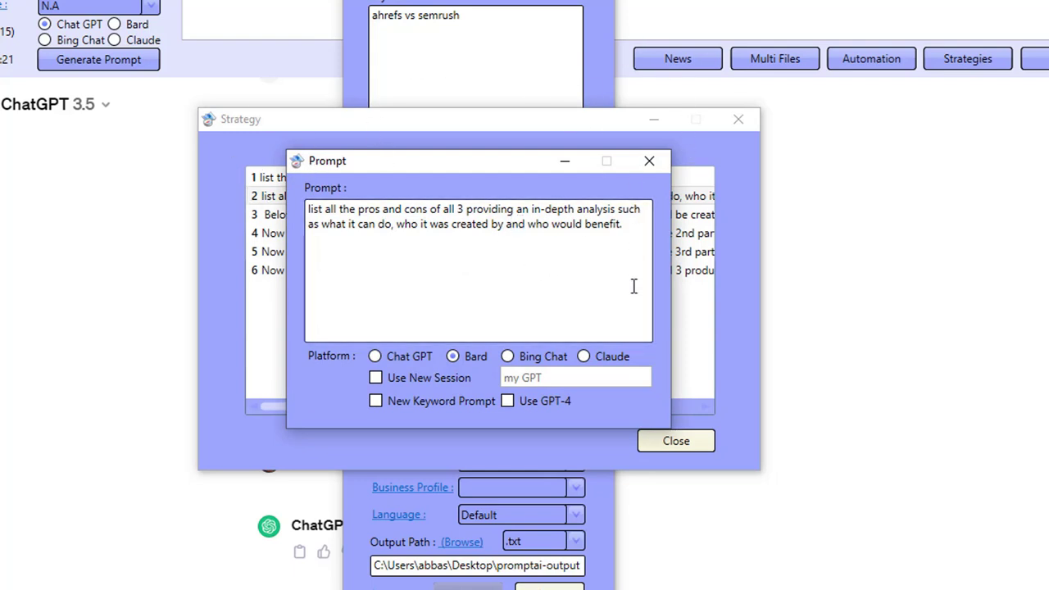
{"action": "left_click", "coordinate": [649, 161]}
Step: Examine the strategy's third prompt down to its closing details block that references {!output-2}, and close it
{"action": "double_click", "coordinate": [320, 214]}
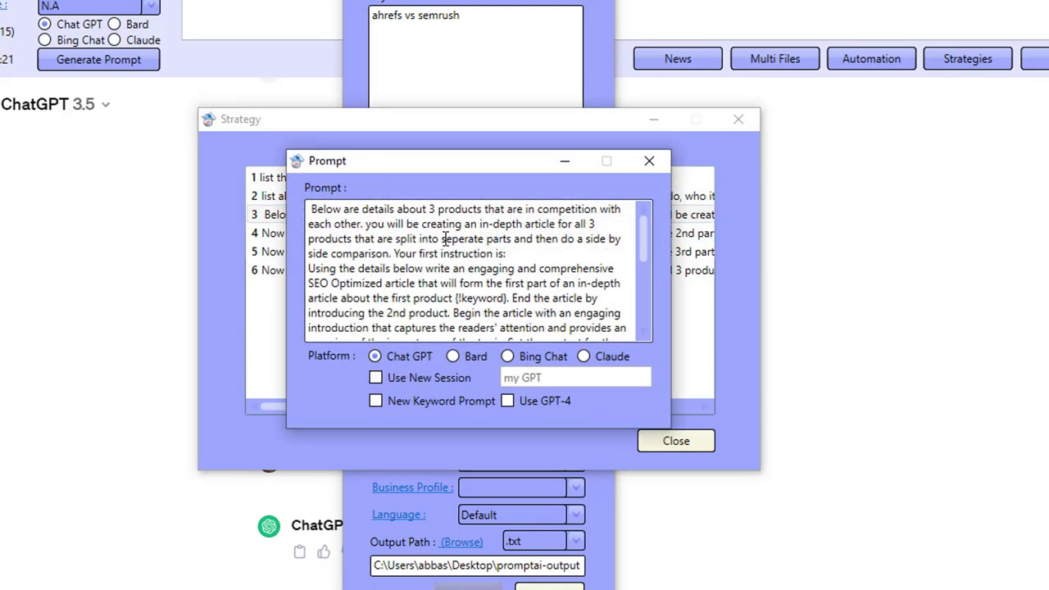
{"action": "scroll", "coordinate": [449, 248], "scroll_direction": "down", "scroll_amount": 3}
{"action": "scroll", "coordinate": [449, 248], "scroll_direction": "down", "scroll_amount": 2}
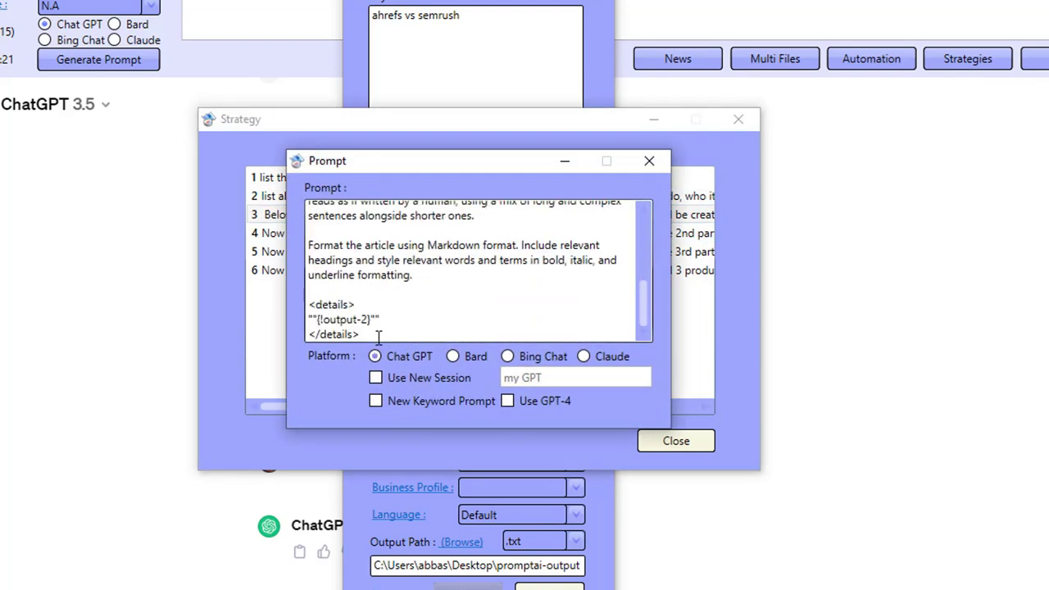
{"action": "left_click_drag", "start_coordinate": [379, 336], "coordinate": [261, 289]}
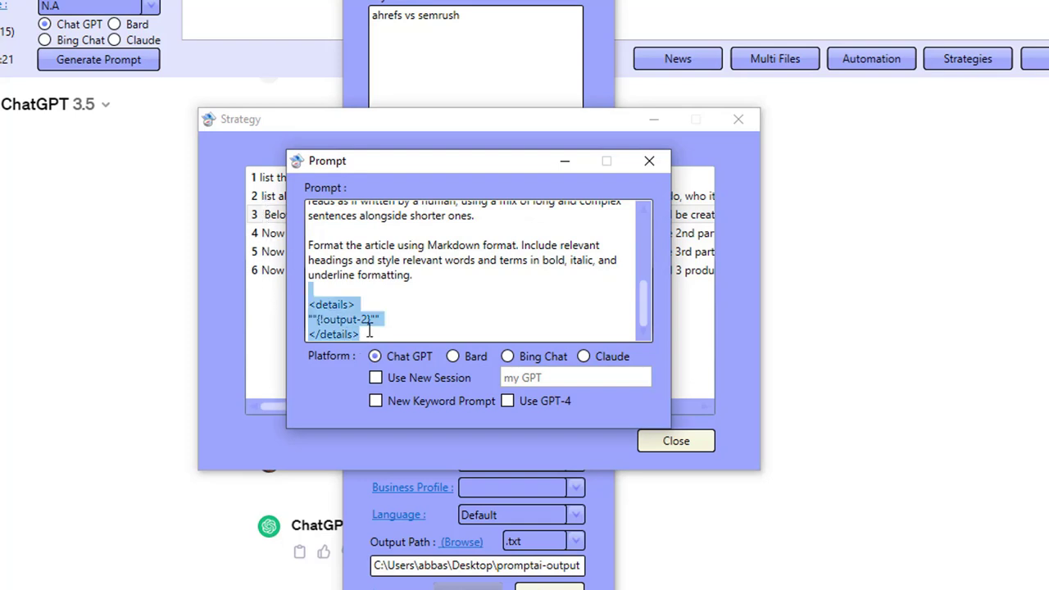
{"action": "left_click", "coordinate": [649, 161]}
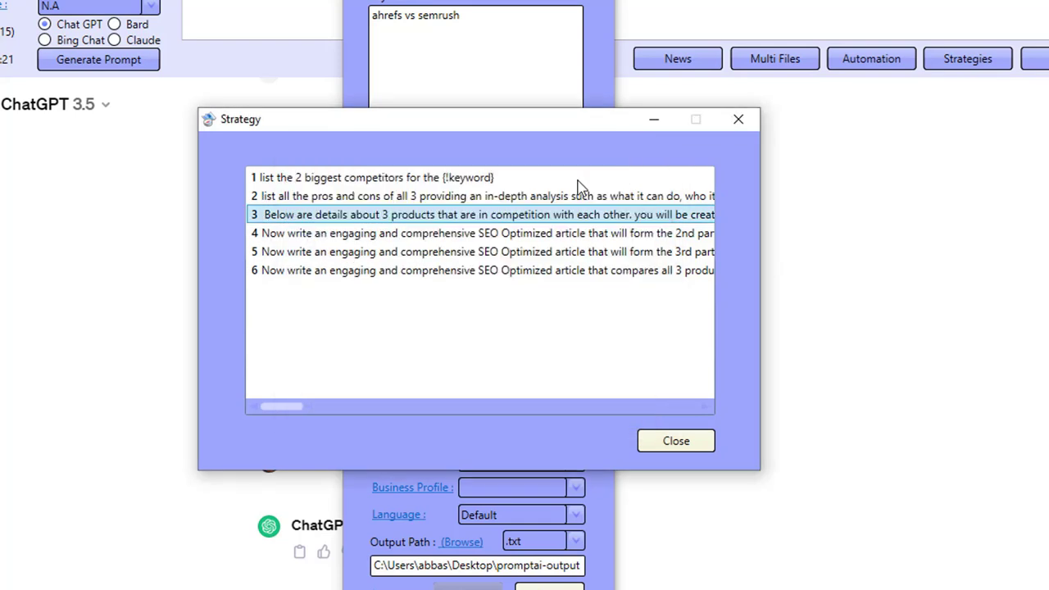
Step: Look over the prompts for the 2nd and 3rd parts of the article and close the strategy's prompt list
{"action": "left_click", "coordinate": [311, 233]}
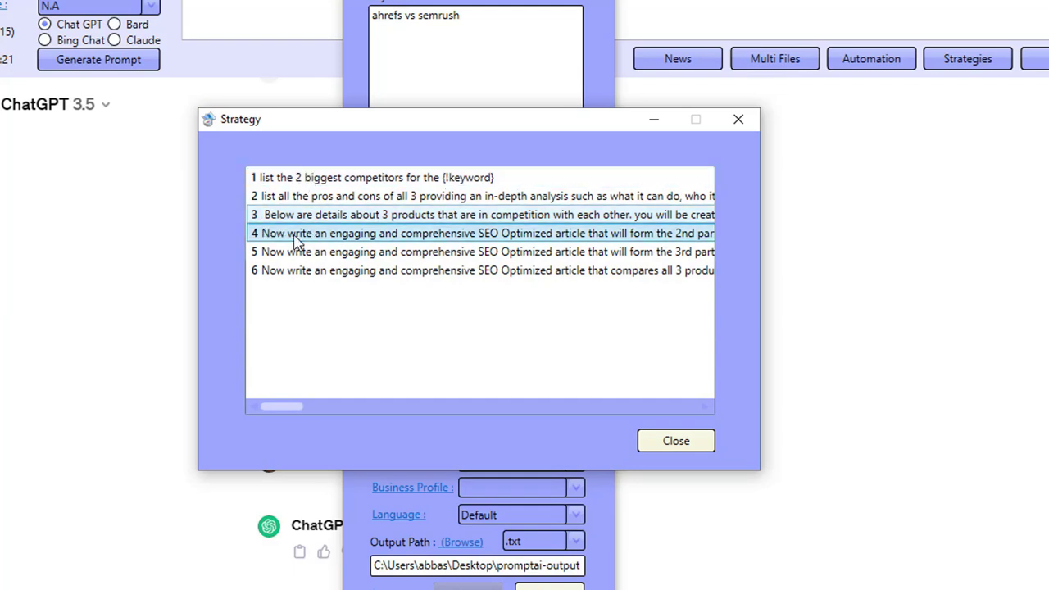
{"action": "left_click", "coordinate": [289, 259]}
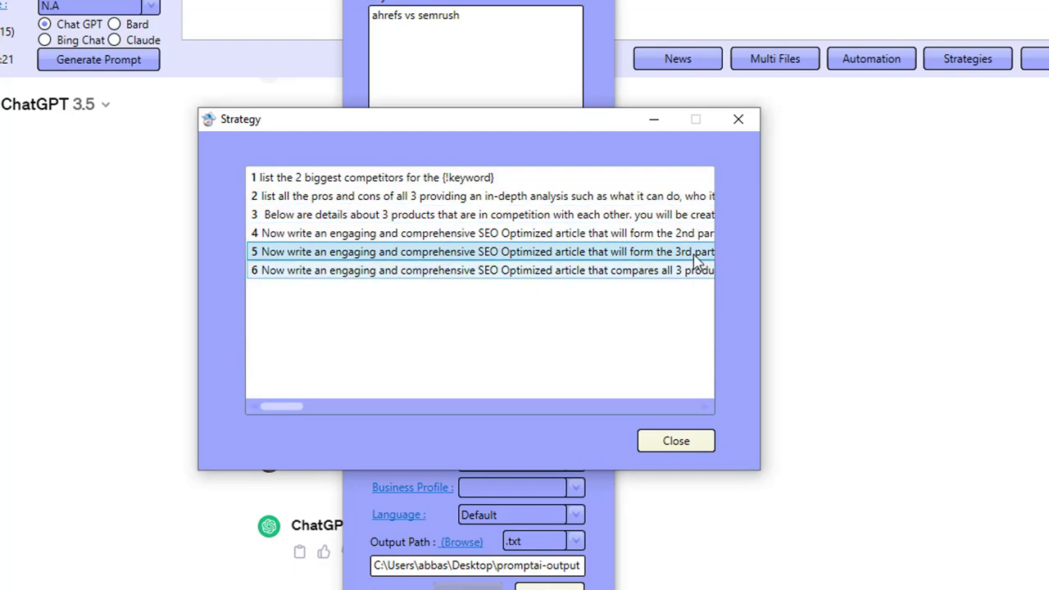
{"action": "left_click", "coordinate": [672, 442]}
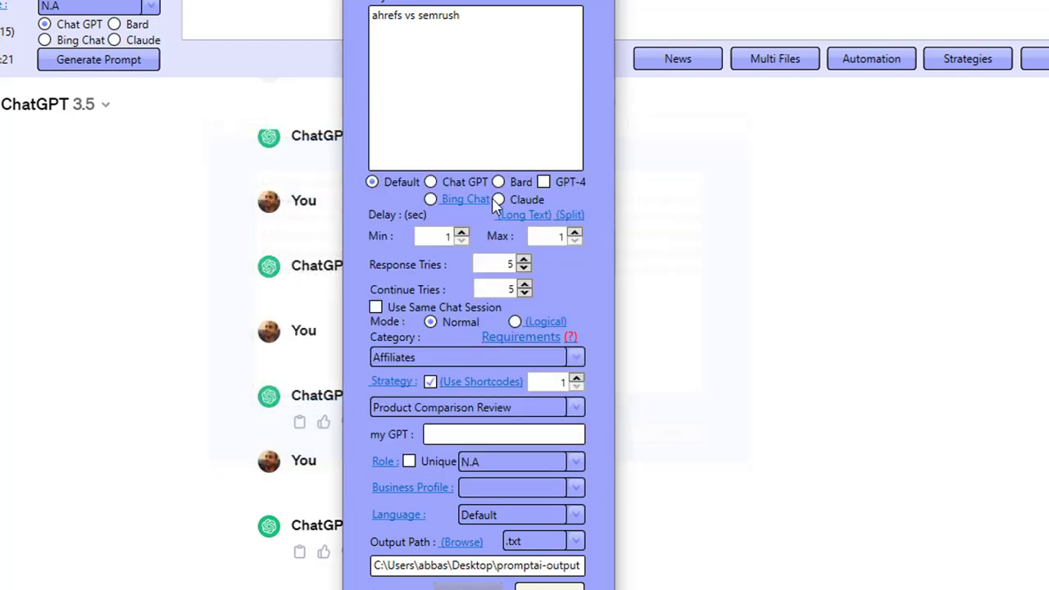
Step: Replace the "ahrefs vs semrush" keyword with "Pixel 8 Pro" and "Go Pro 12", and run the Product Comparison Review automation
{"action": "left_click_drag", "start_coordinate": [494, 39], "coordinate": [380, 43]}
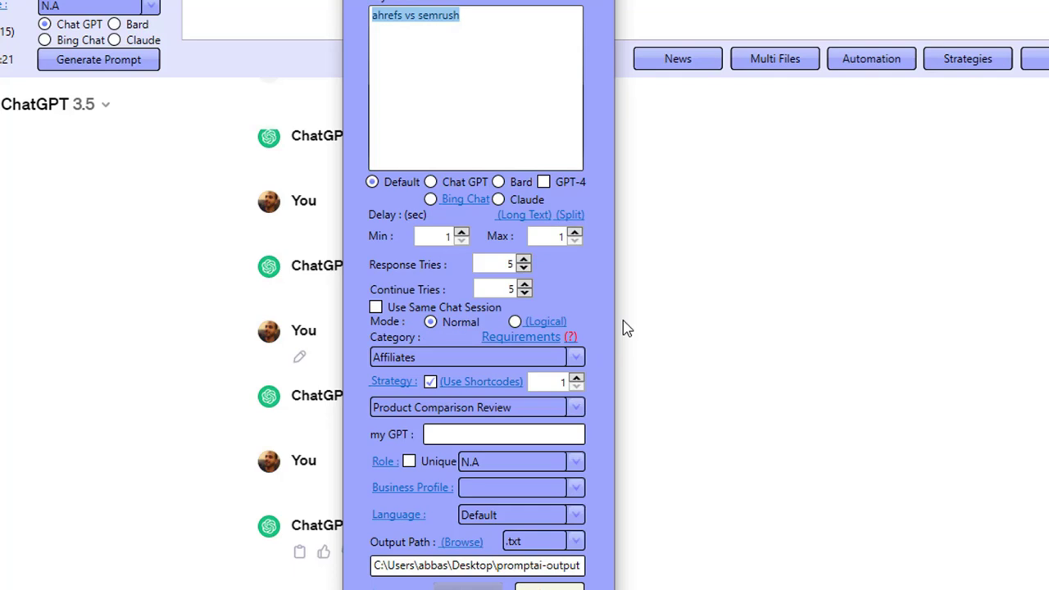
{"action": "type", "text": "Pixewl 8 Pro"}
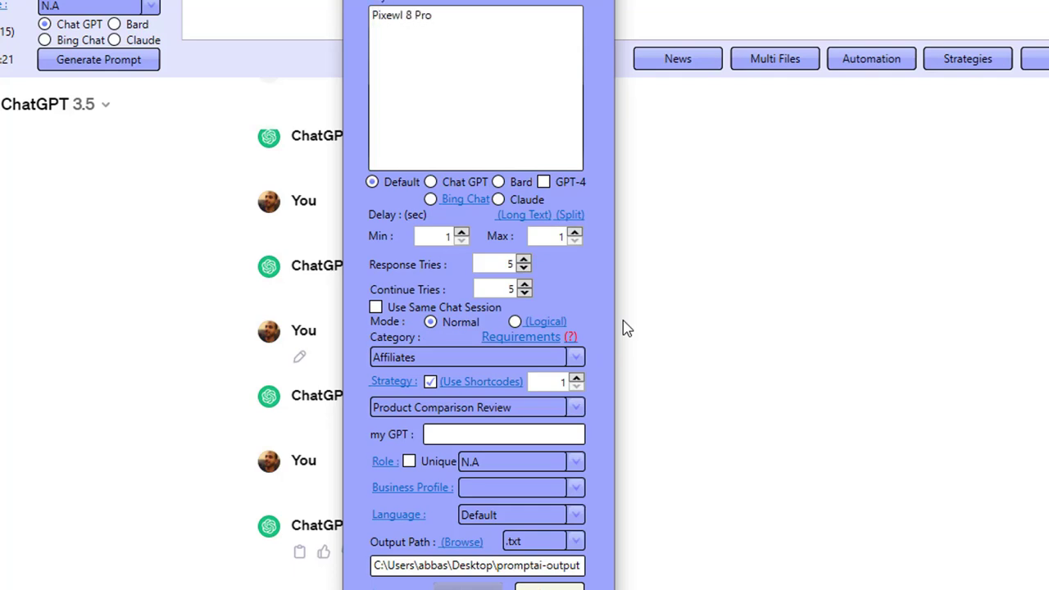
{"action": "key", "text": "Delete"}
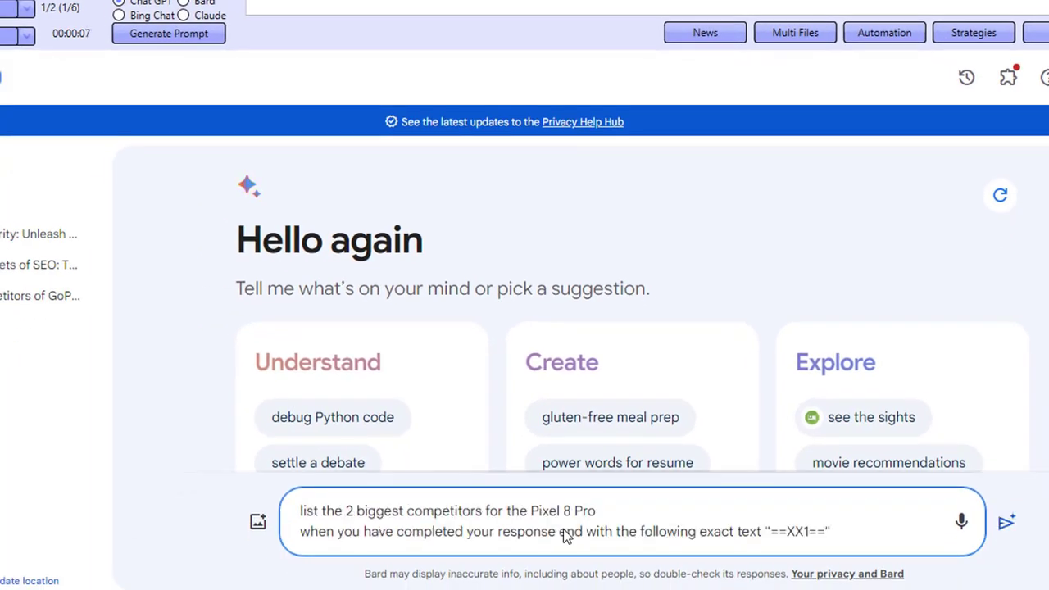
{"action": "key", "text": "Return"}
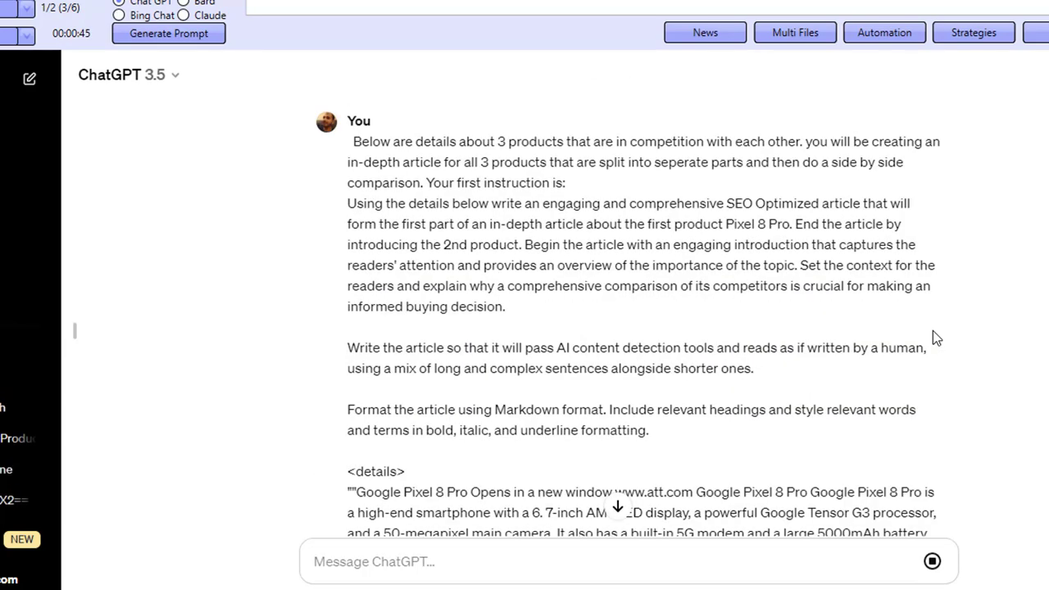
Step: Follow the smartphone comparison article as ChatGPT writes it, and dismiss the automation message once the run ends
{"action": "left_click", "coordinate": [619, 514]}
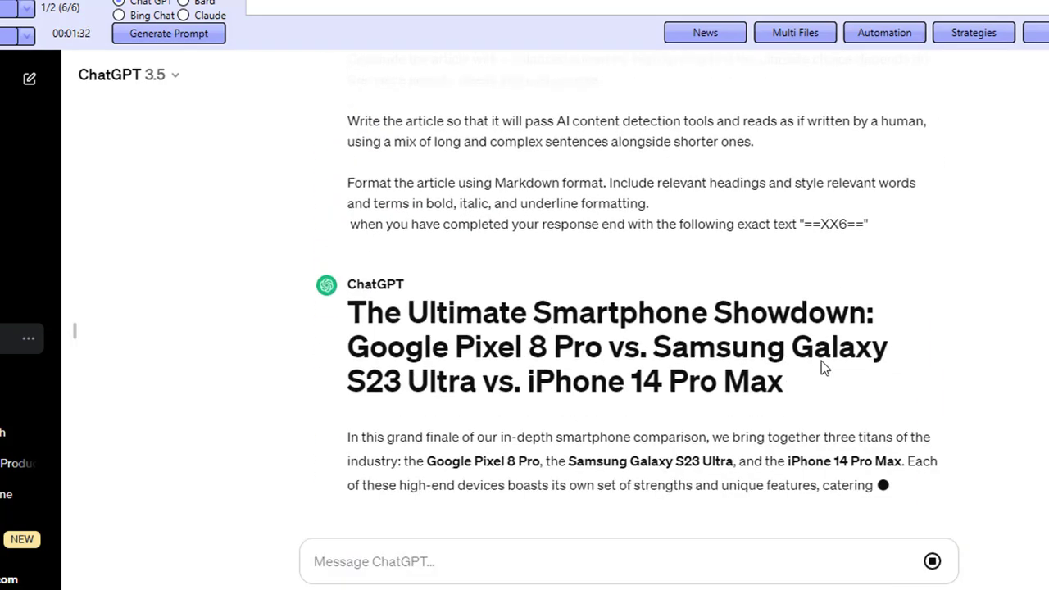
{"action": "scroll", "coordinate": [700, 289], "scroll_direction": "up", "scroll_amount": 1}
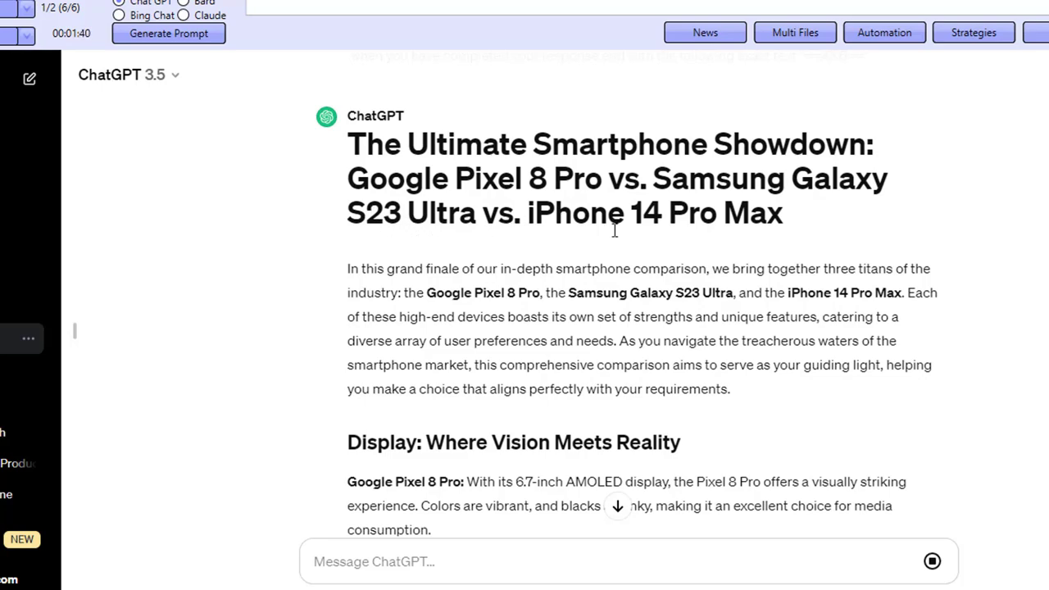
{"action": "scroll", "coordinate": [706, 311], "scroll_direction": "down", "scroll_amount": 20}
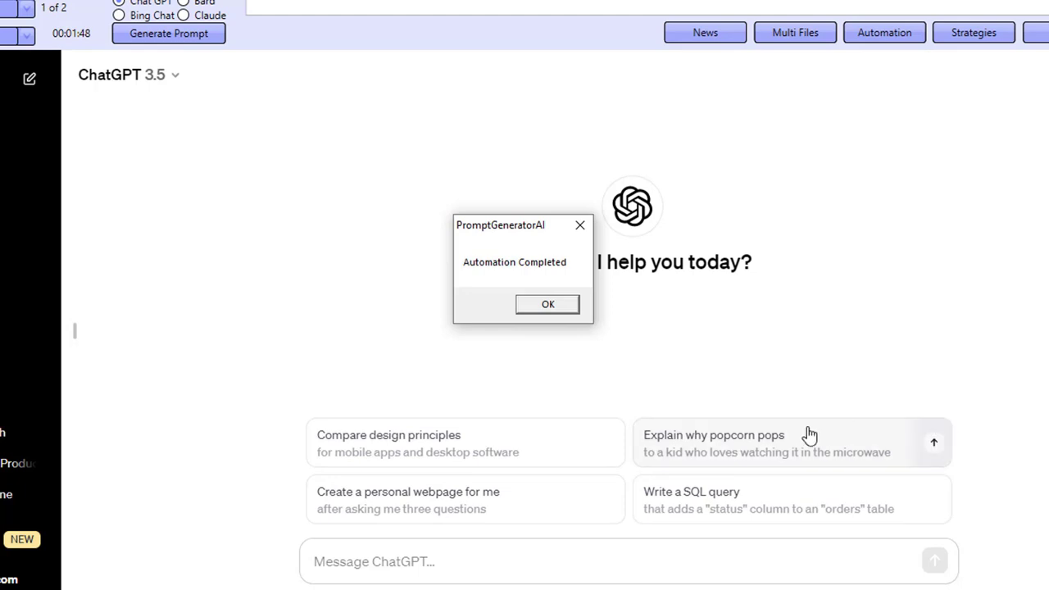
{"action": "left_click", "coordinate": [561, 315]}
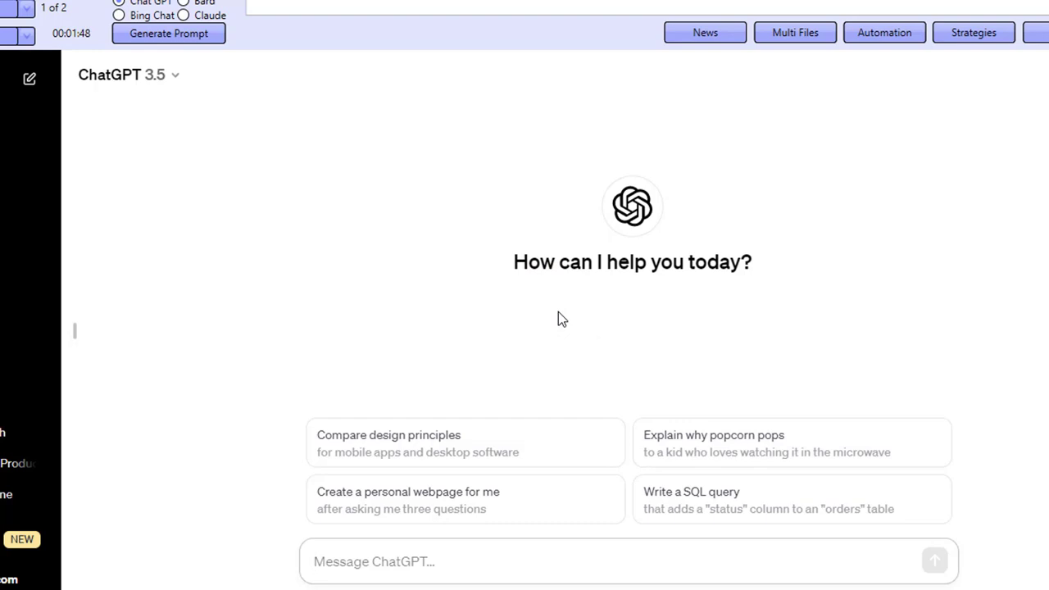
Step: Reopen the Automation settings and check the Use Shortcodes option and the number setting beside it
{"action": "left_click", "coordinate": [897, 37]}
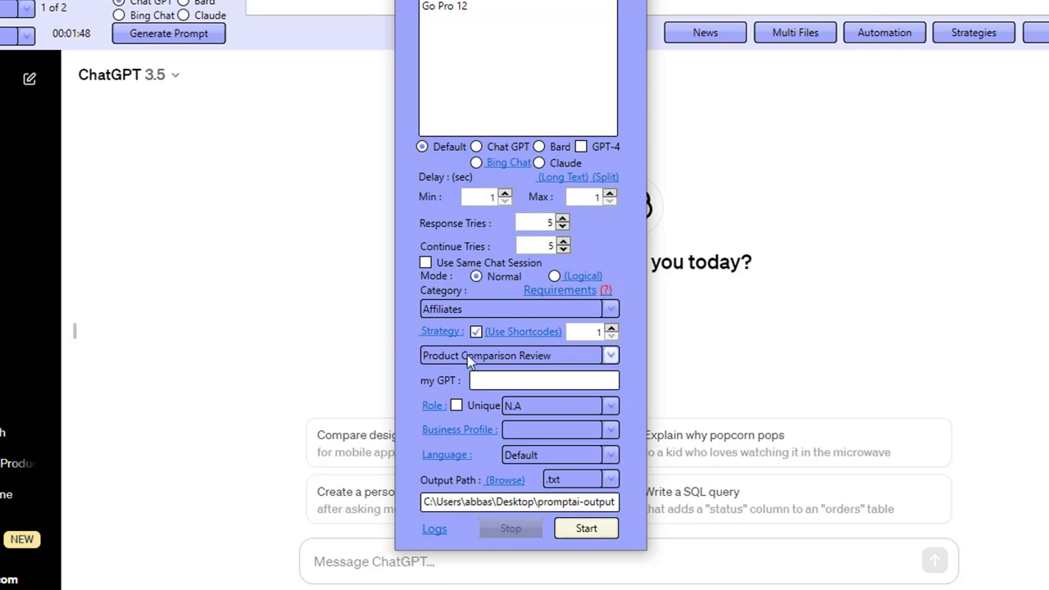
{"action": "left_click", "coordinate": [477, 332]}
{"action": "left_click", "coordinate": [611, 328]}
{"action": "double_click", "coordinate": [613, 340]}
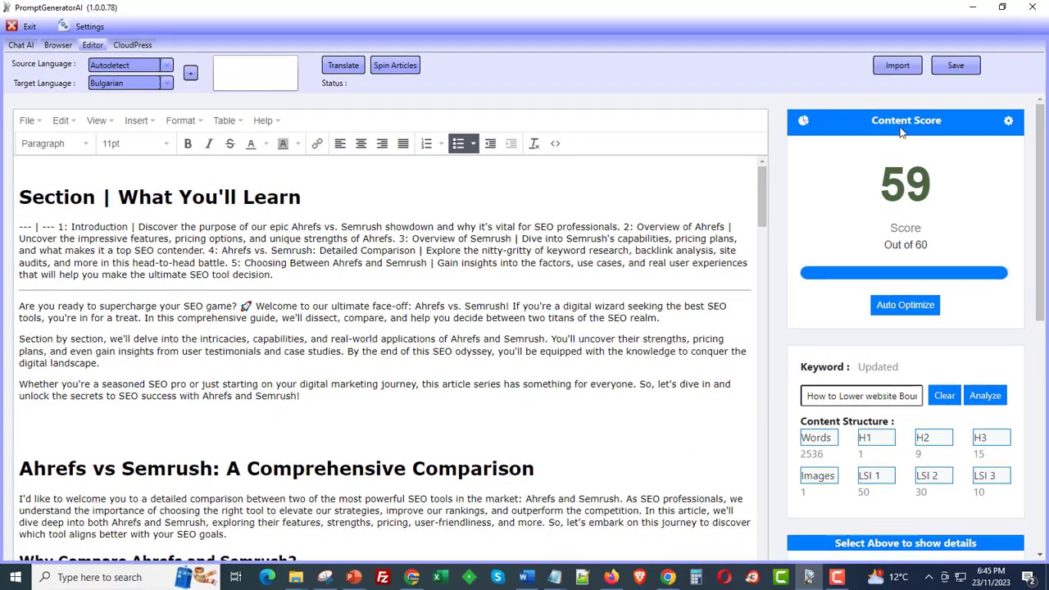
Step: Import the generated Pixel 8 Pro comparison article into the editor
{"action": "left_click", "coordinate": [895, 65]}
{"action": "left_click", "coordinate": [197, 111]}
{"action": "double_click", "coordinate": [196, 111]}
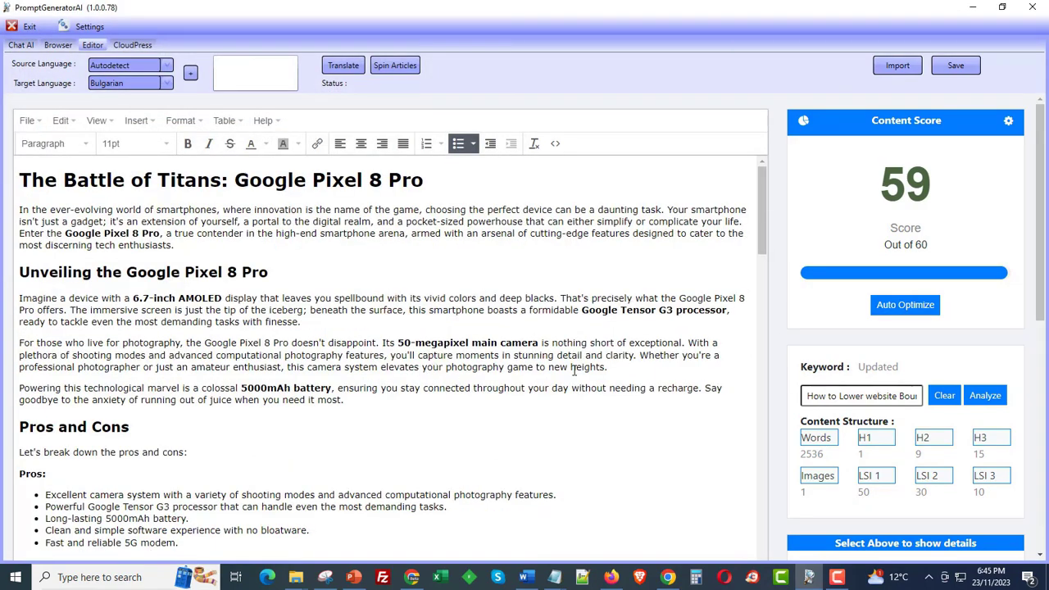
Step: Check the imported article's word count and read through its opening Google Pixel 8 Pro section
{"action": "scroll", "coordinate": [849, 355], "scroll_direction": "down", "scroll_amount": 5}
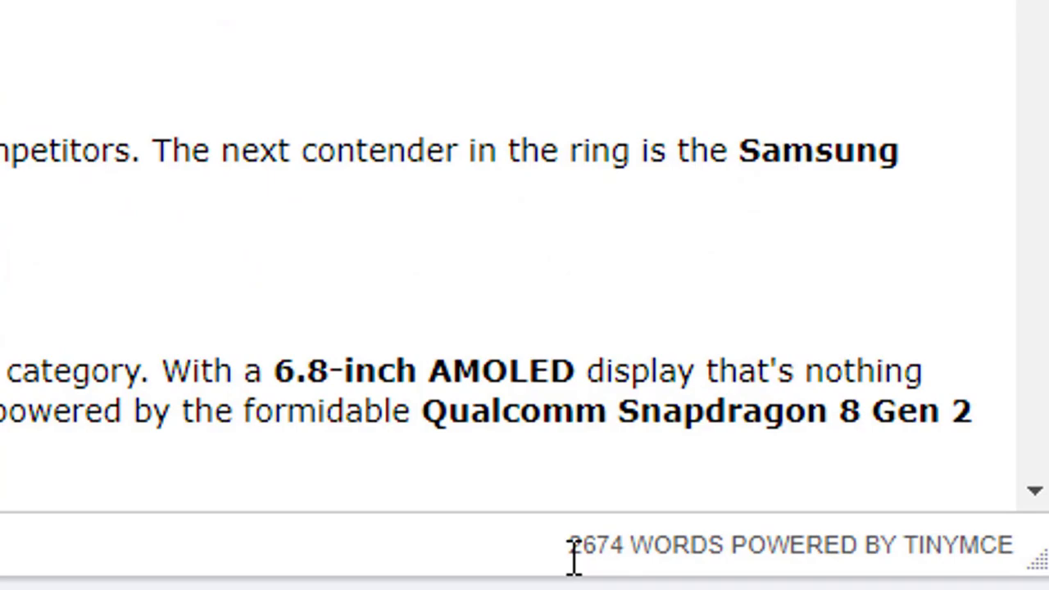
{"action": "scroll", "coordinate": [524, 287], "scroll_direction": "up", "scroll_amount": 10}
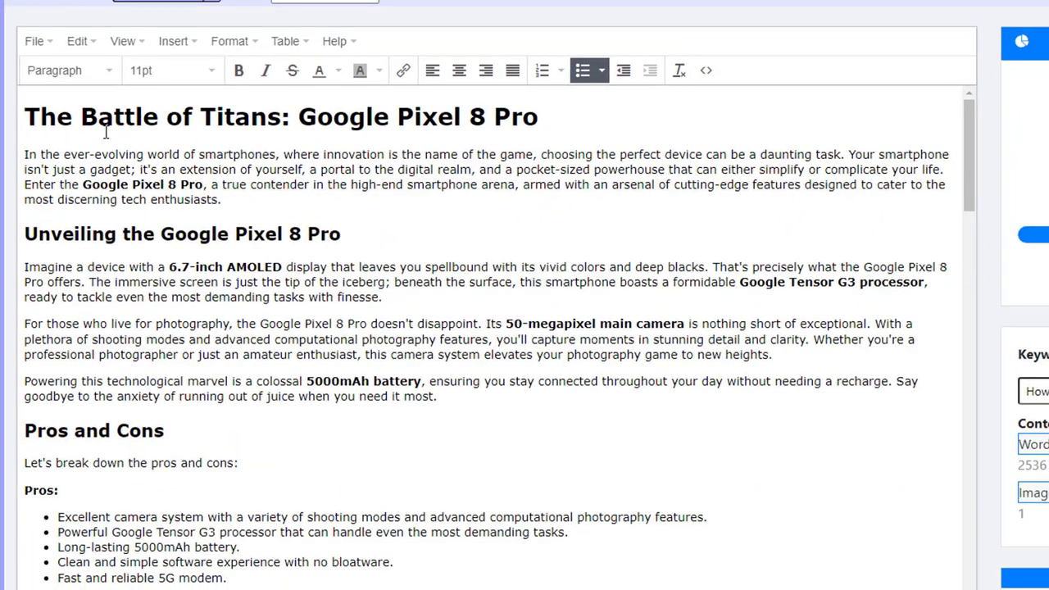
{"action": "left_click", "coordinate": [115, 119]}
{"action": "left_click_drag", "start_coordinate": [200, 116], "coordinate": [293, 156]}
{"action": "left_click", "coordinate": [333, 122]}
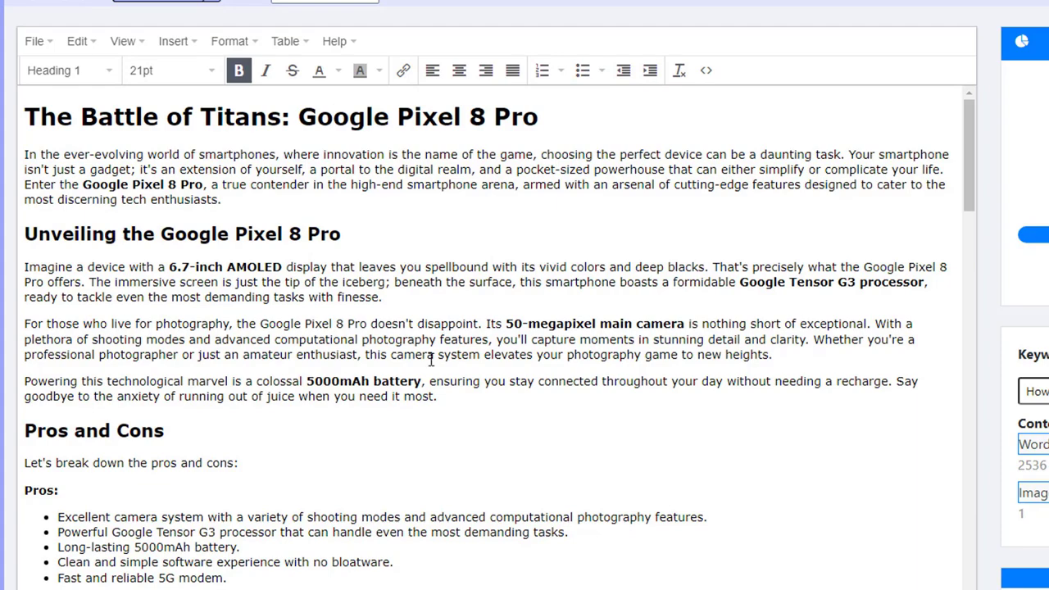
{"action": "left_click", "coordinate": [168, 235]}
{"action": "scroll", "coordinate": [190, 406], "scroll_direction": "down", "scroll_amount": 3}
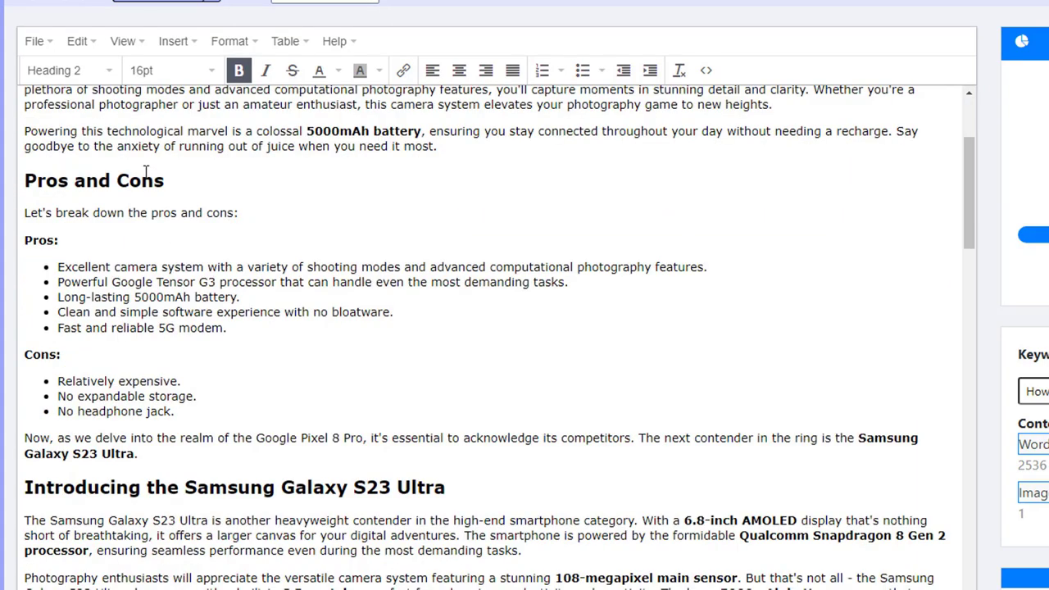
Step: Read through the article's Samsung Galaxy S23 Ultra sections, including the overview and the pros and cons
{"action": "scroll", "coordinate": [181, 317], "scroll_direction": "down", "scroll_amount": 3}
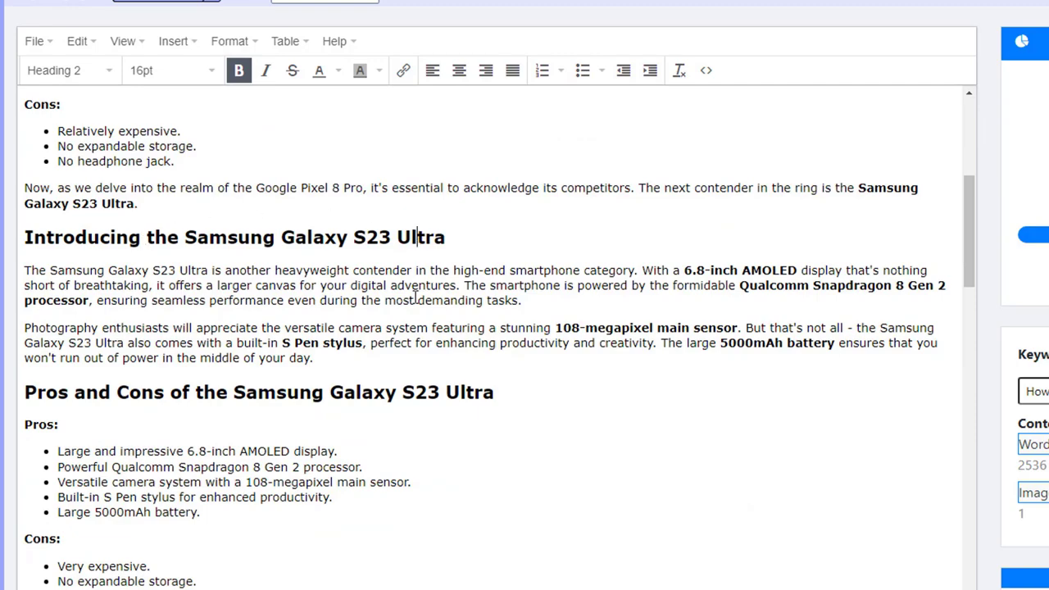
{"action": "scroll", "coordinate": [404, 356], "scroll_direction": "down", "scroll_amount": 2}
{"action": "left_click_drag", "start_coordinate": [216, 229], "coordinate": [256, 375]}
{"action": "left_click", "coordinate": [256, 375]}
{"action": "scroll", "coordinate": [254, 376], "scroll_direction": "down", "scroll_amount": 3}
{"action": "scroll", "coordinate": [255, 376], "scroll_direction": "down", "scroll_amount": 4}
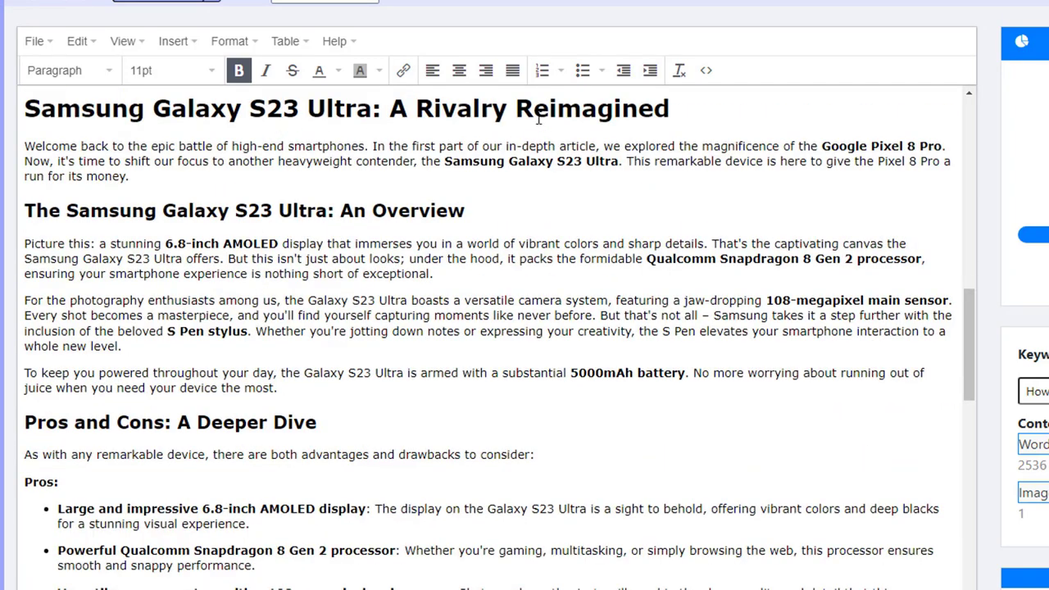
{"action": "left_click_drag", "start_coordinate": [392, 213], "coordinate": [445, 373]}
{"action": "left_click", "coordinate": [446, 373]}
{"action": "scroll", "coordinate": [447, 369], "scroll_direction": "down", "scroll_amount": 3}
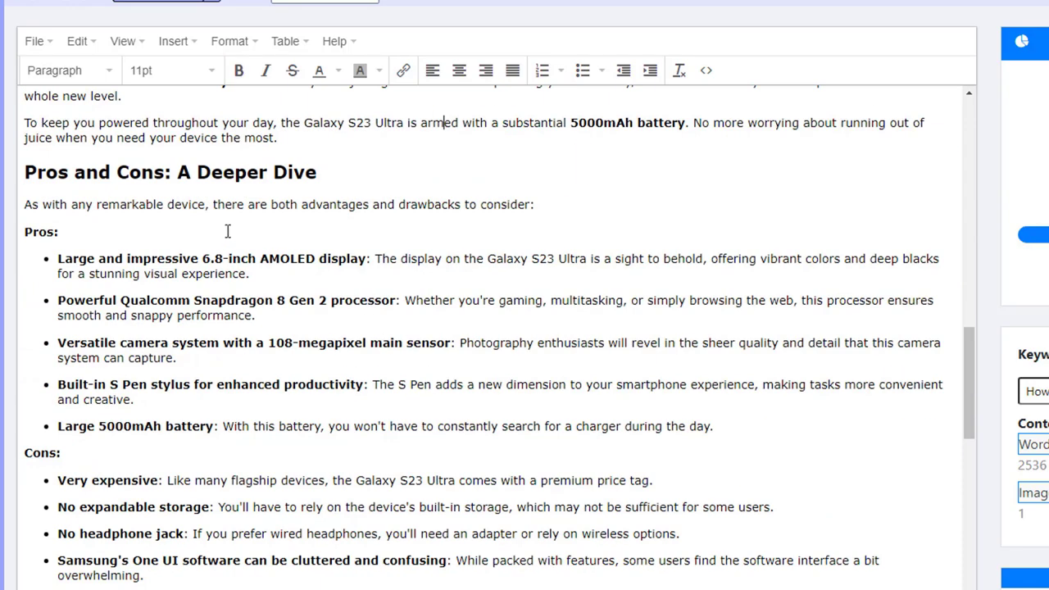
{"action": "left_click_drag", "start_coordinate": [220, 273], "coordinate": [228, 428]}
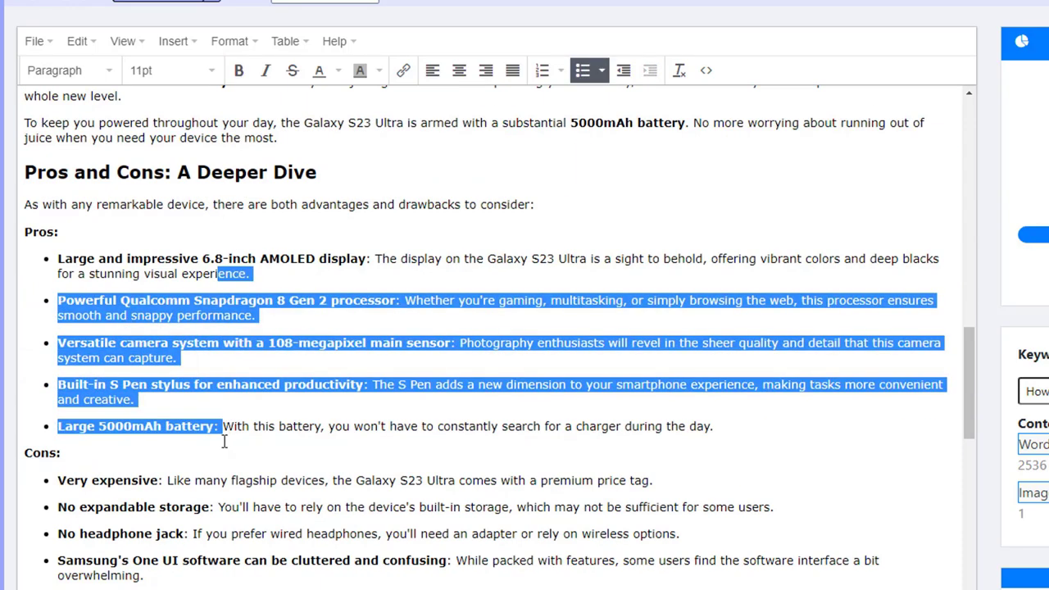
Step: Review the iPhone 14 Pro Max section and the final three-phone comparison through to the article's conclusion
{"action": "scroll", "coordinate": [228, 443], "scroll_direction": "down", "scroll_amount": 6}
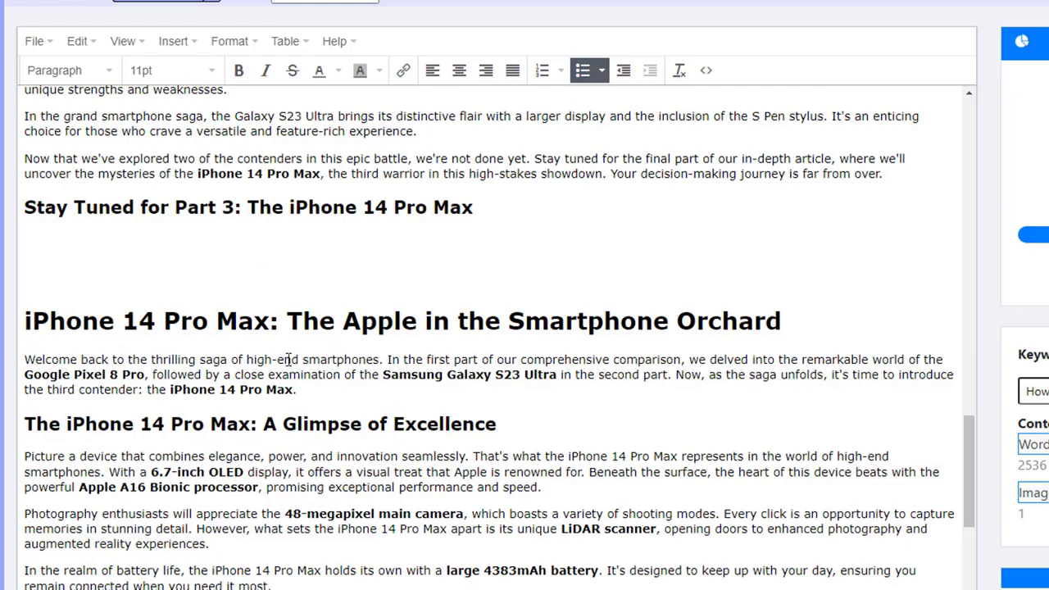
{"action": "left_click_drag", "start_coordinate": [287, 328], "coordinate": [752, 342]}
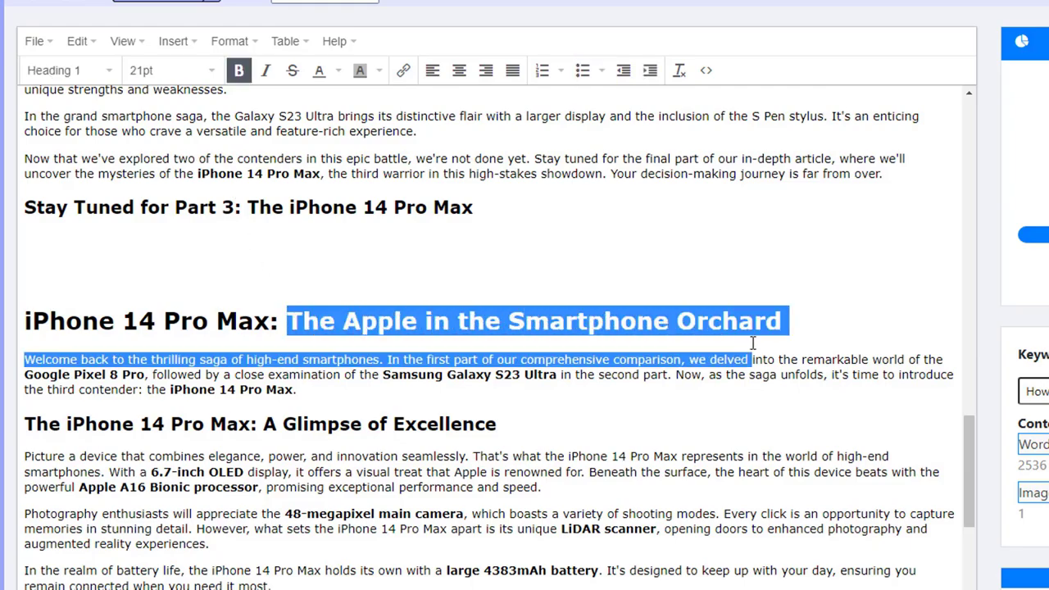
{"action": "left_click", "coordinate": [753, 342]}
{"action": "scroll", "coordinate": [693, 385], "scroll_direction": "down", "scroll_amount": 12}
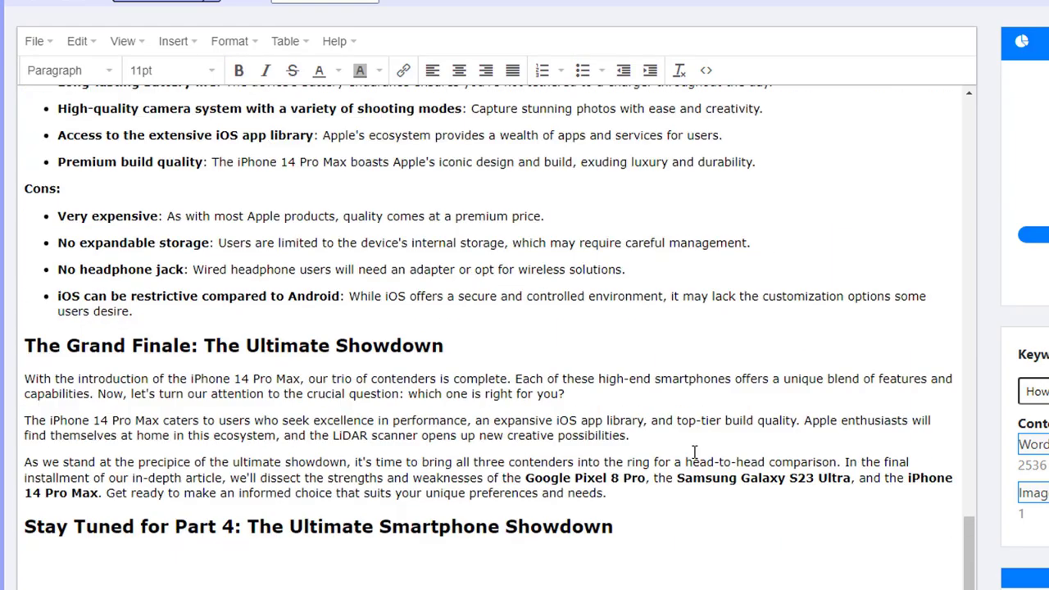
{"action": "left_click_drag", "start_coordinate": [56, 223], "coordinate": [590, 258]}
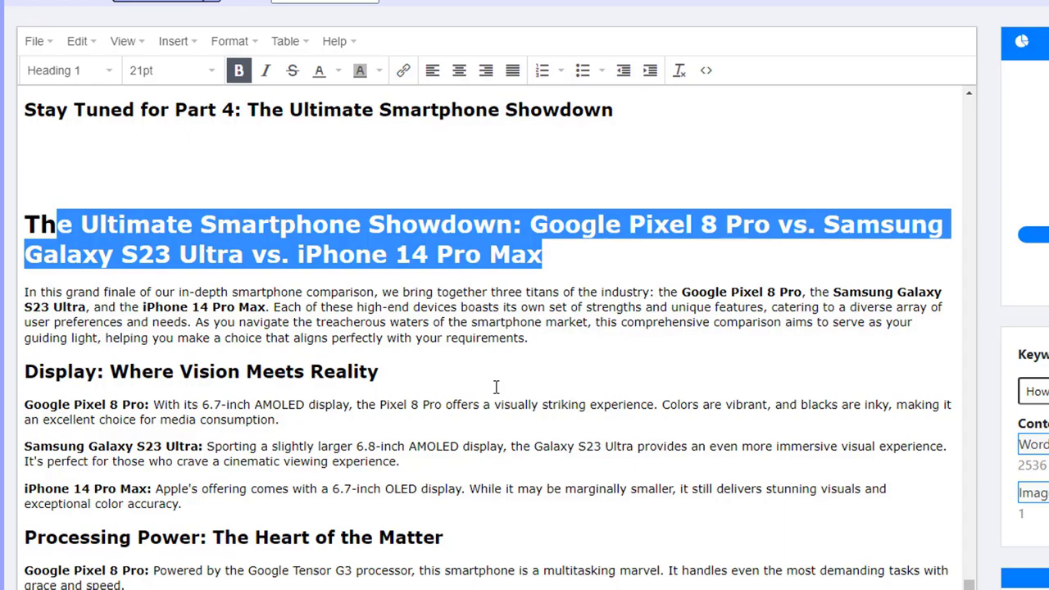
{"action": "scroll", "coordinate": [496, 387], "scroll_direction": "down", "scroll_amount": 10}
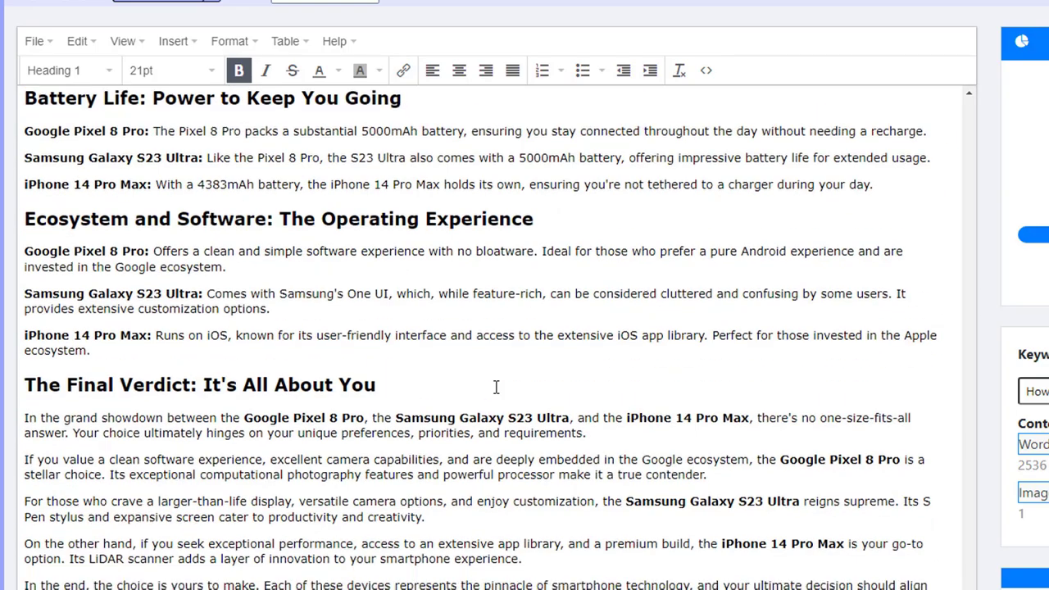
{"action": "scroll", "coordinate": [496, 387], "scroll_direction": "down", "scroll_amount": 5}
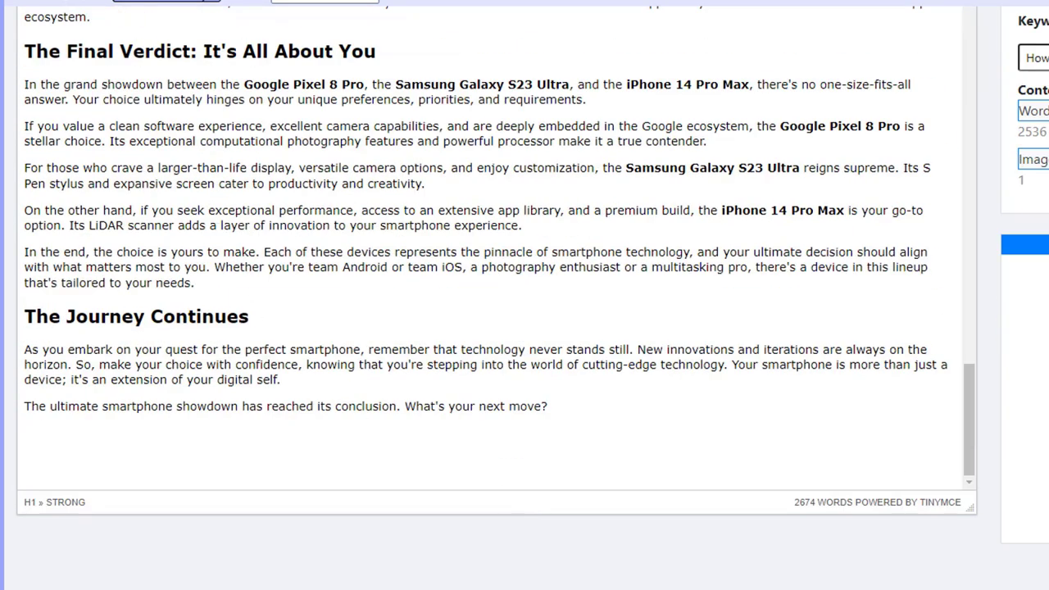
Step: Check the running automation's keywords and its Affiliates Product Comparison Review settings, and close the automation window
{"action": "scroll", "coordinate": [780, 281], "scroll_direction": "up", "scroll_amount": 4}
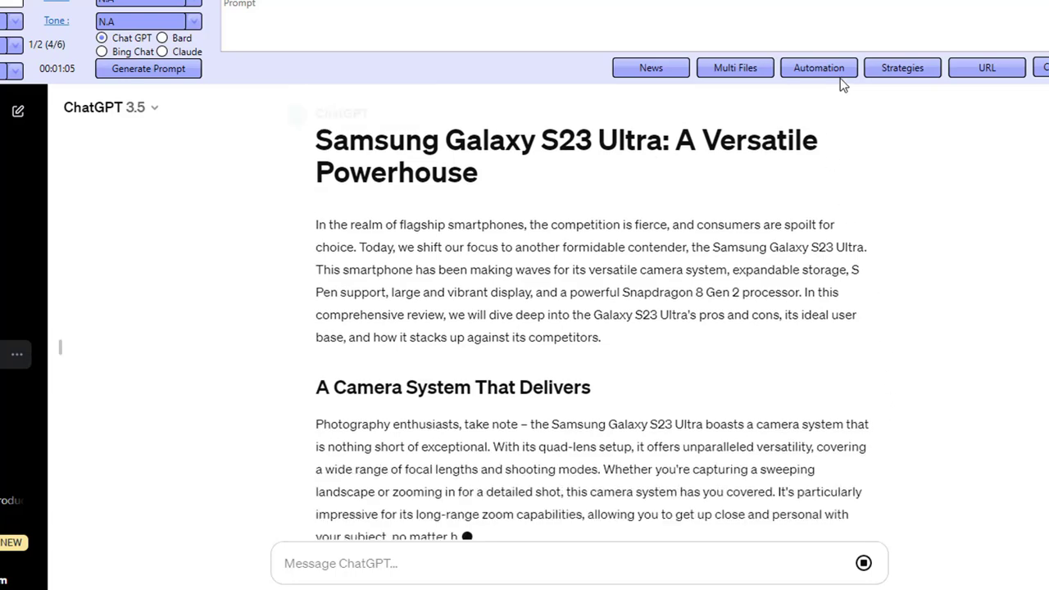
{"action": "left_click", "coordinate": [840, 76]}
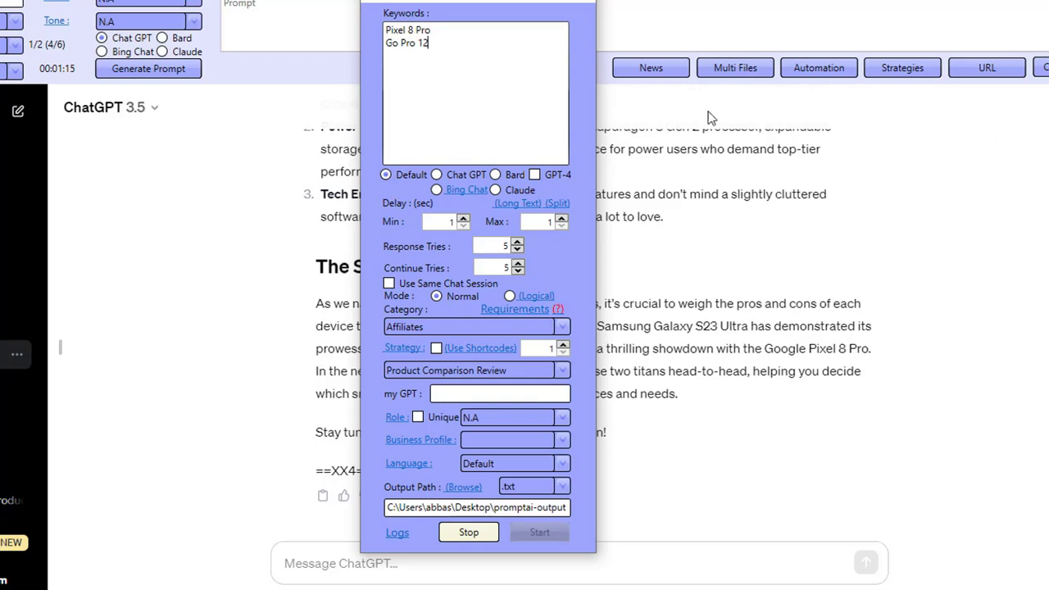
{"action": "left_click", "coordinate": [560, 2]}
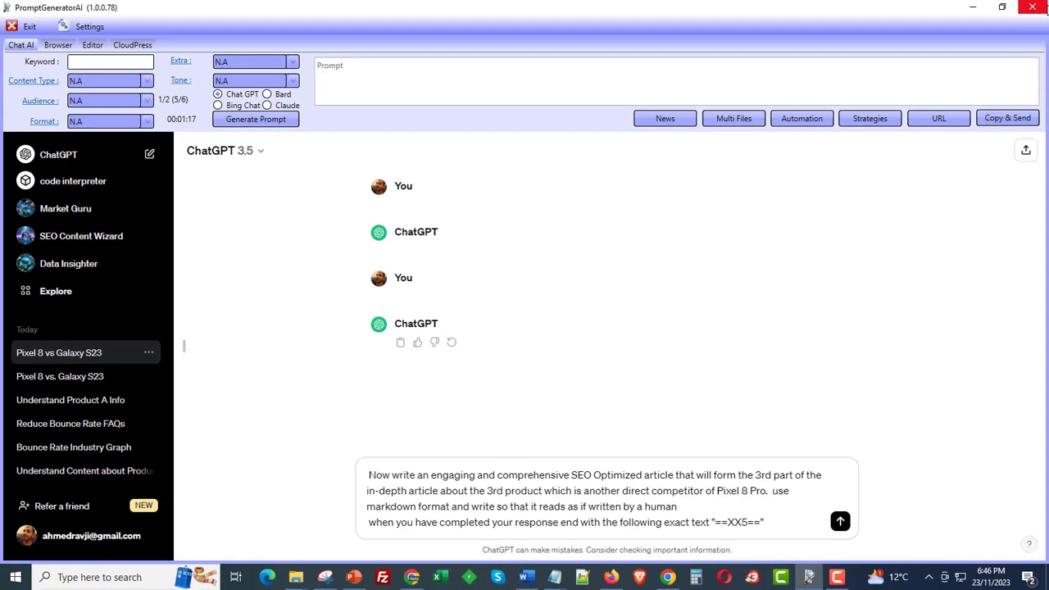
Step: Send PromptGeneratorAI to the system tray, dismiss its notification, and show its window again
{"action": "left_click", "coordinate": [624, 333]}
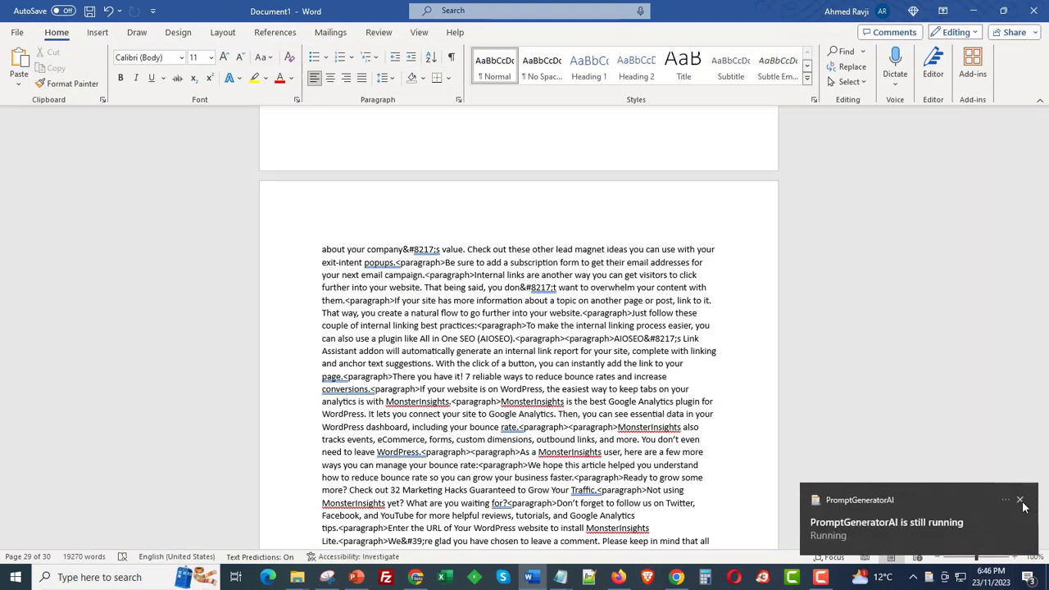
{"action": "left_click", "coordinate": [1020, 501]}
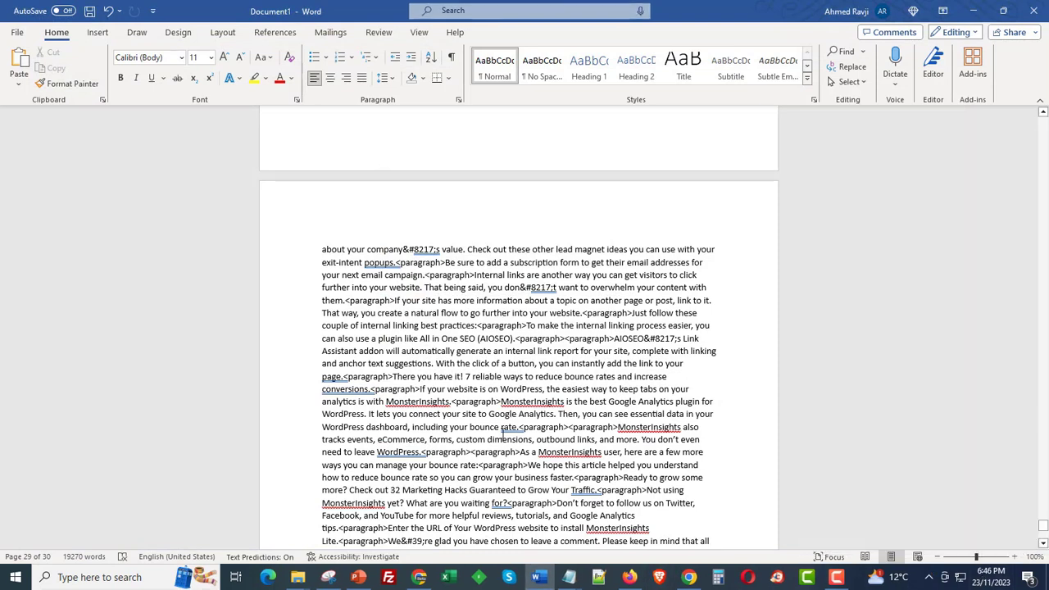
{"action": "left_click", "coordinate": [929, 577]}
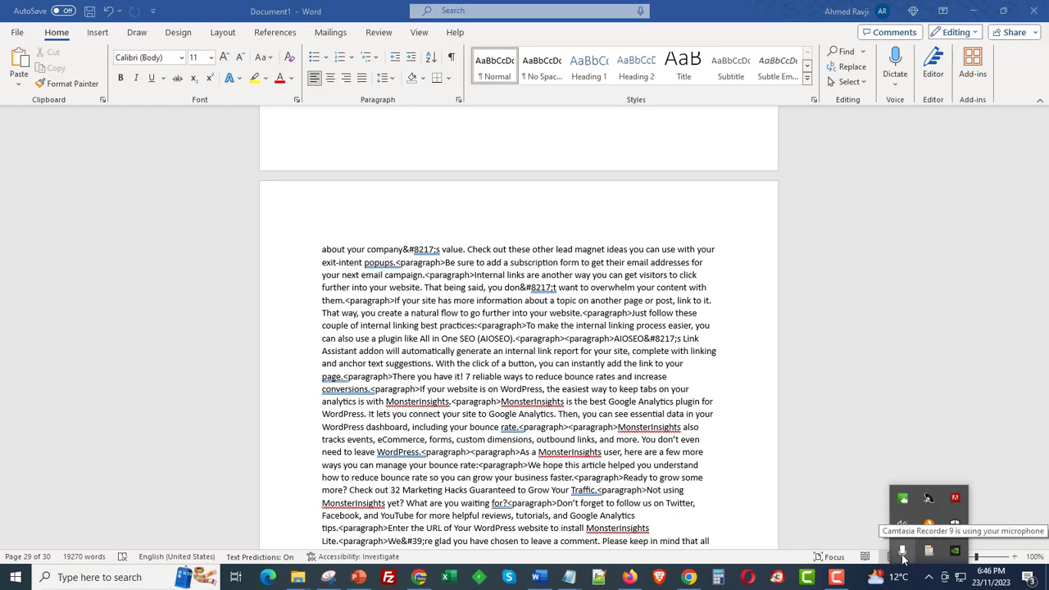
{"action": "right_click", "coordinate": [933, 557]}
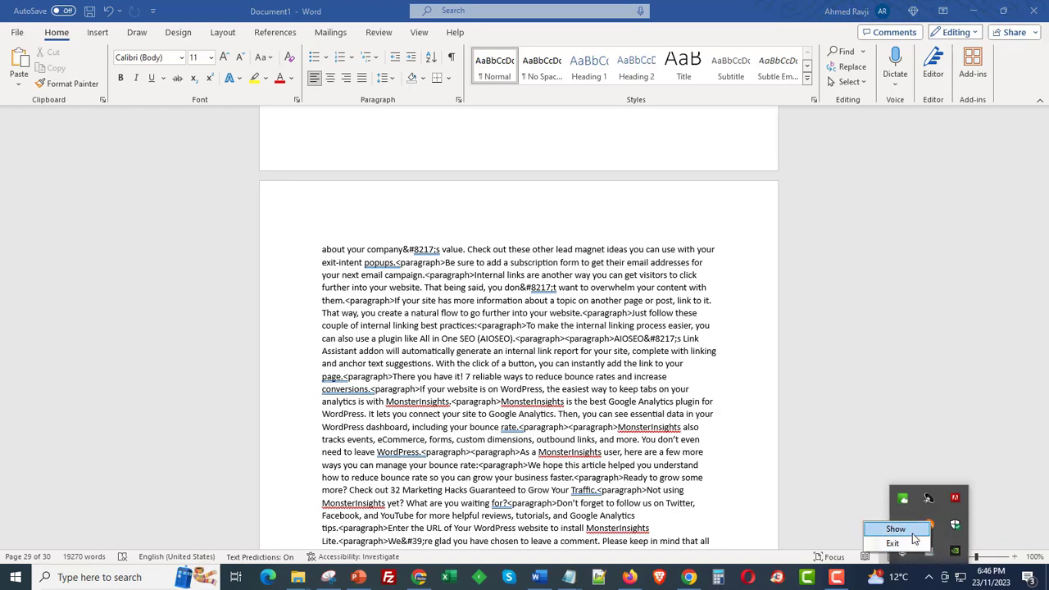
{"action": "left_click", "coordinate": [893, 529]}
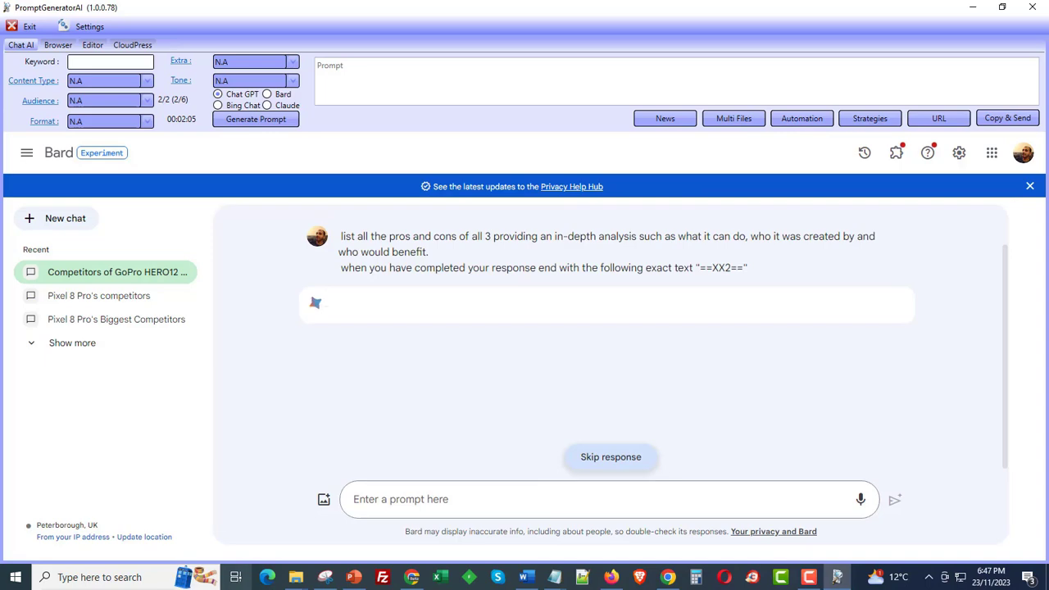
Step: Switch to PowerPoint and review the slides following the product comparison slide, highlighting the news site URLs in the topic list
{"action": "mouse_move", "coordinate": [326, 578]}
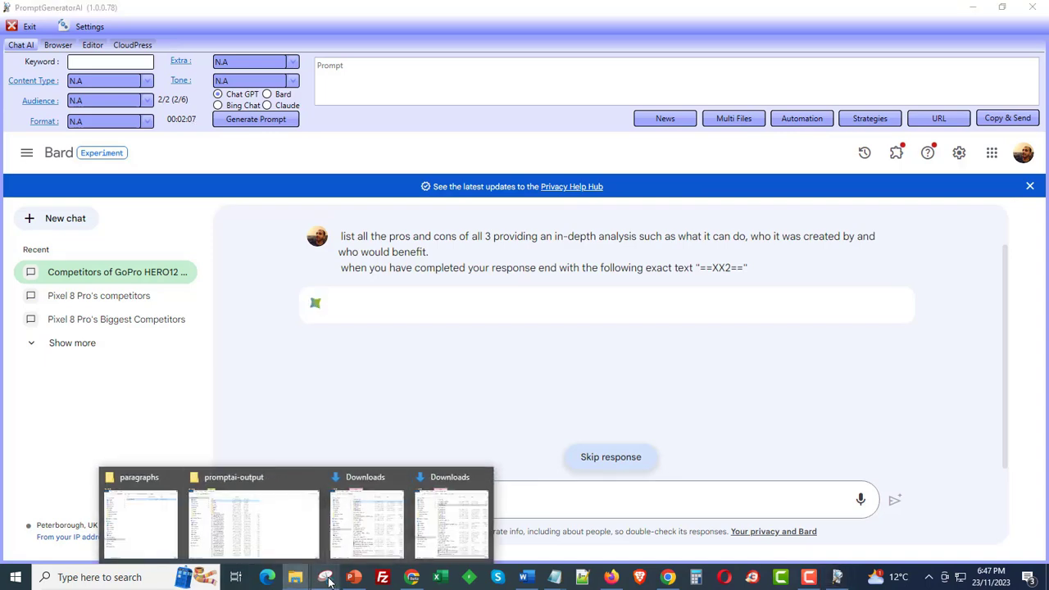
{"action": "left_click", "coordinate": [353, 577]}
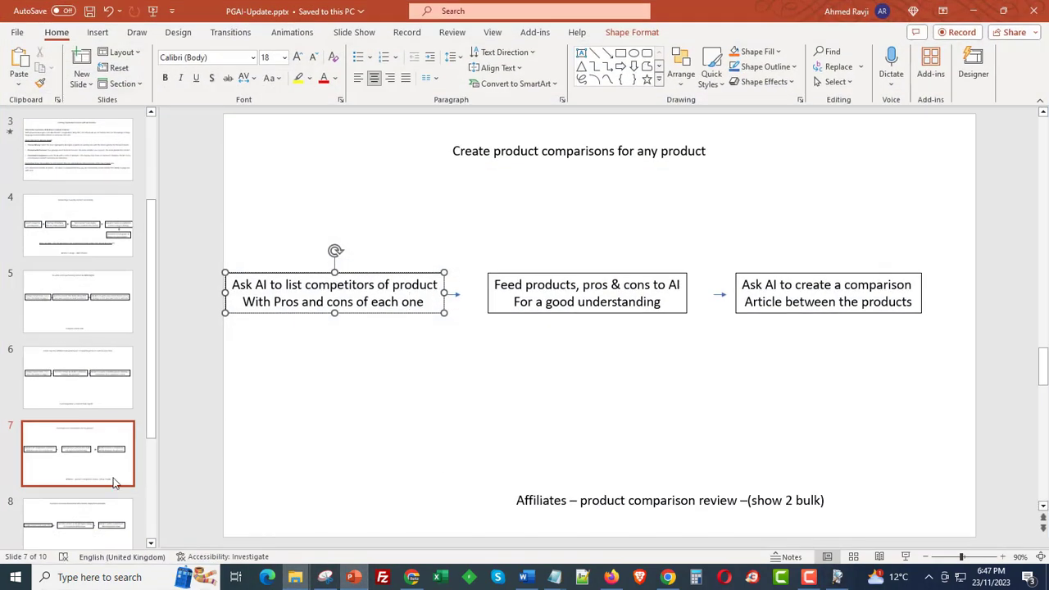
{"action": "left_click", "coordinate": [94, 524]}
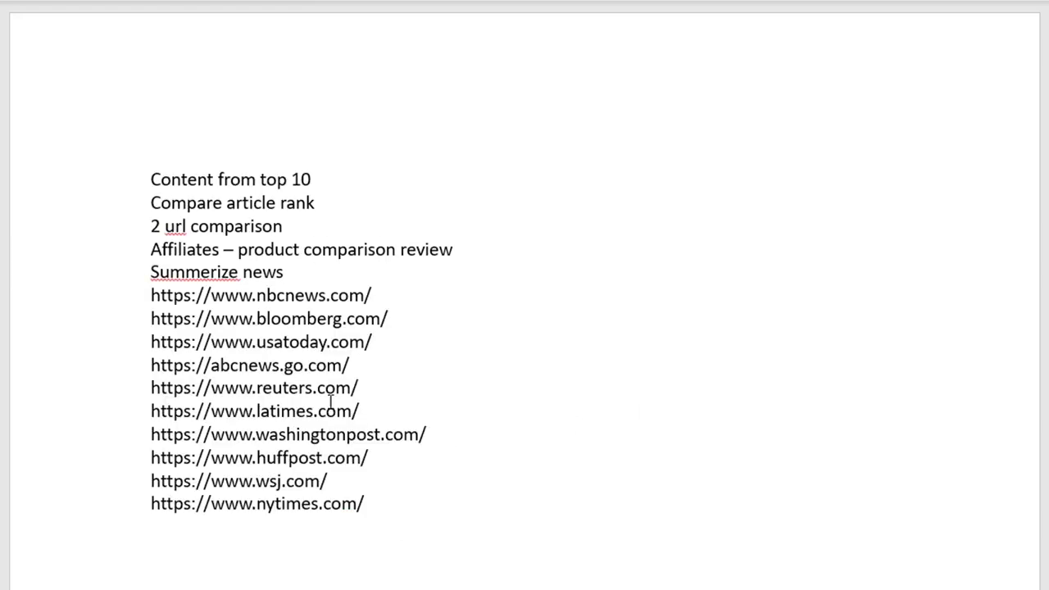
{"action": "left_click_drag", "start_coordinate": [373, 504], "coordinate": [154, 295]}
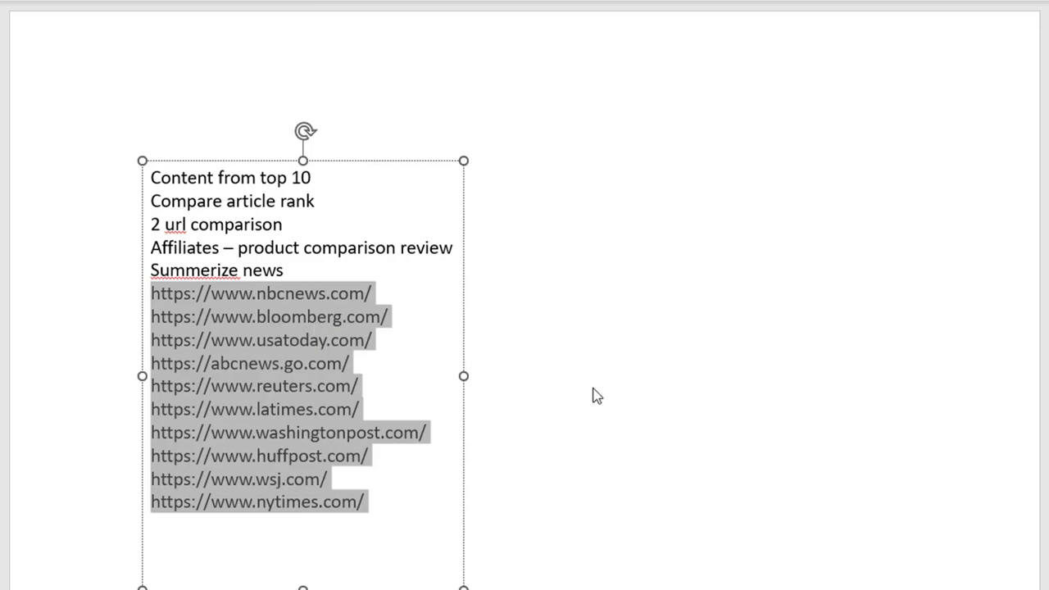
{"action": "left_click", "coordinate": [593, 396]}
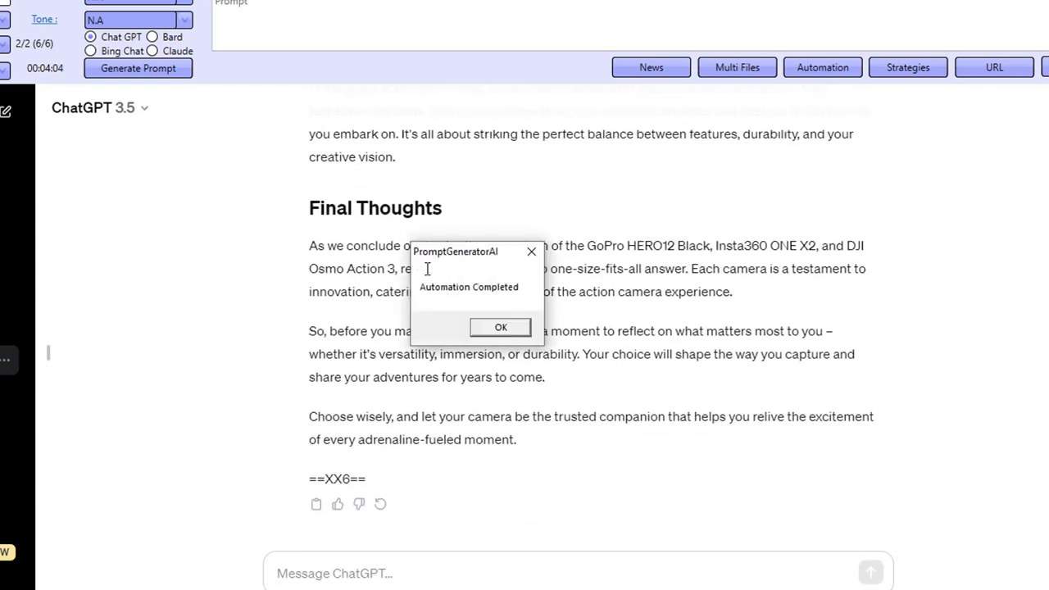
Step: Acknowledge the finished automation and review its keywords, category and strategy before closing the automation window
{"action": "left_click", "coordinate": [496, 328]}
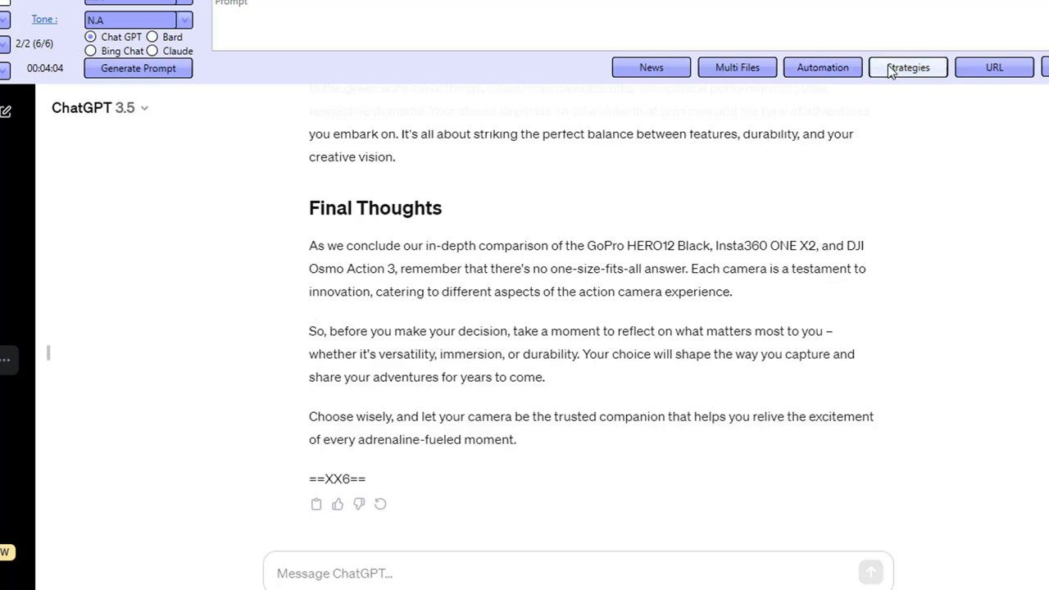
{"action": "left_click", "coordinate": [805, 65]}
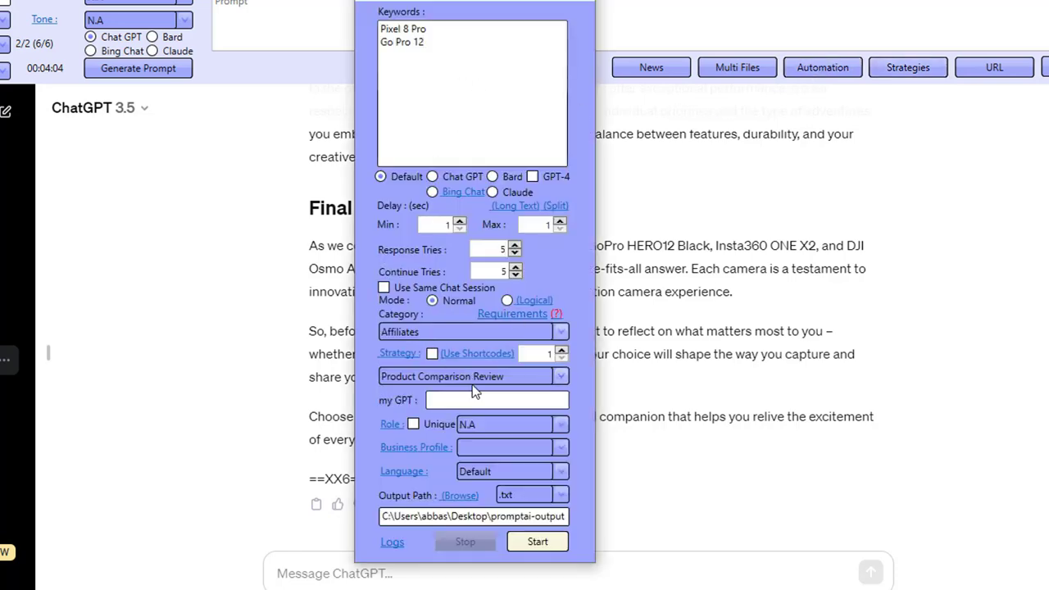
{"action": "left_click", "coordinate": [590, 5]}
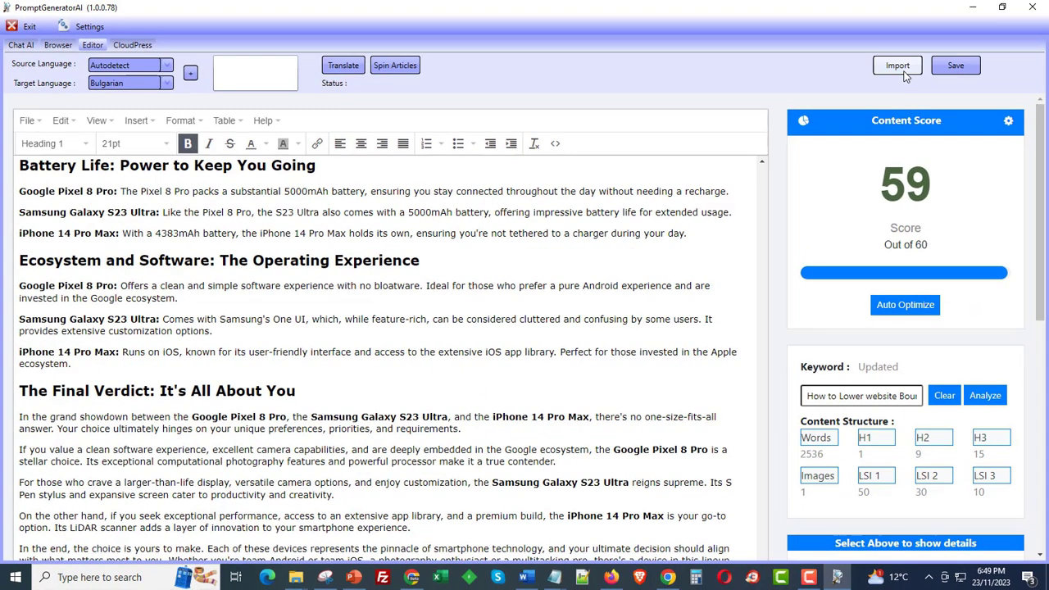
Step: Import the generated GoPro HERO12 Black comparison article into the editor and go to its beginning
{"action": "left_click", "coordinate": [905, 70]}
{"action": "double_click", "coordinate": [161, 112]}
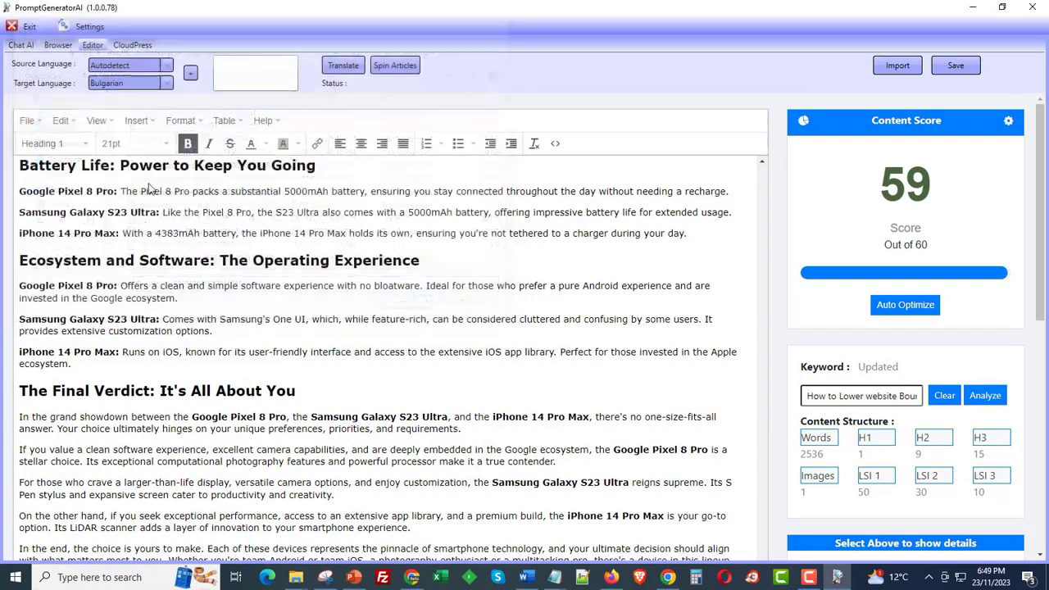
{"action": "left_click_drag", "start_coordinate": [763, 238], "coordinate": [763, 463]}
{"action": "key", "text": "ctrl+Home"}
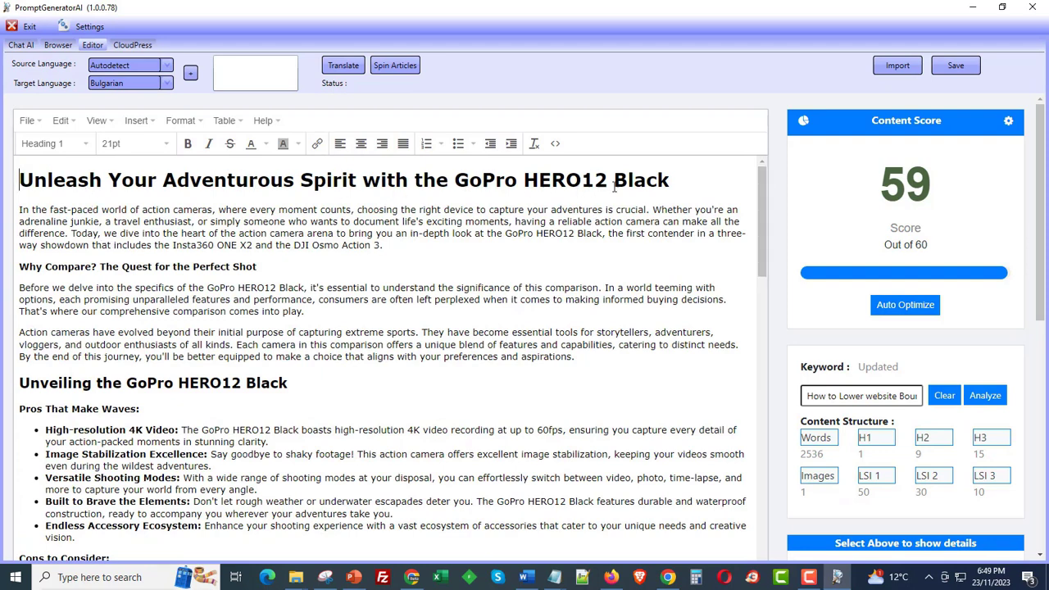
Step: Read through the article's GoPro HERO12 Black and Insta360 ONE X2 sections, highlighting the Insta360 heading
{"action": "scroll", "coordinate": [302, 463], "scroll_direction": "down", "scroll_amount": 15}
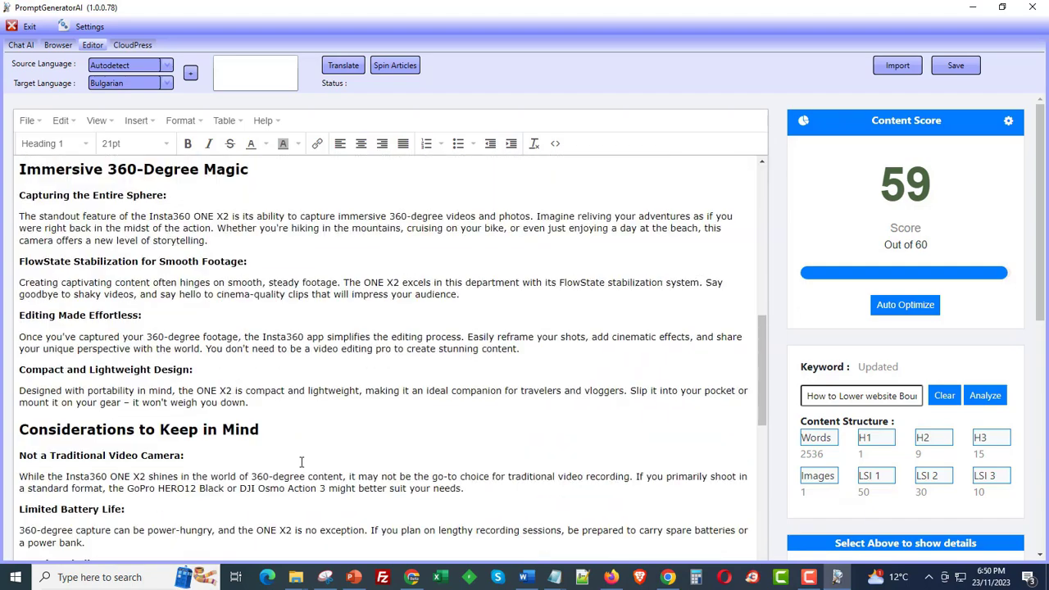
{"action": "scroll", "coordinate": [173, 316], "scroll_direction": "up", "scroll_amount": 2}
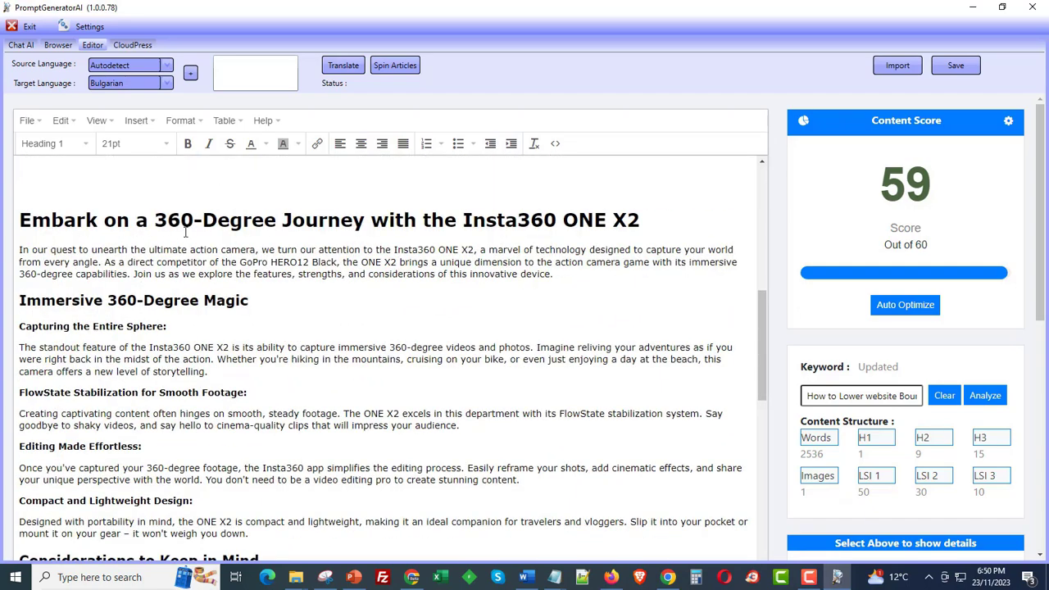
{"action": "left_click_drag", "start_coordinate": [180, 220], "coordinate": [565, 228]}
{"action": "left_click", "coordinate": [433, 432]}
{"action": "scroll", "coordinate": [433, 432], "scroll_direction": "down", "scroll_amount": 10}
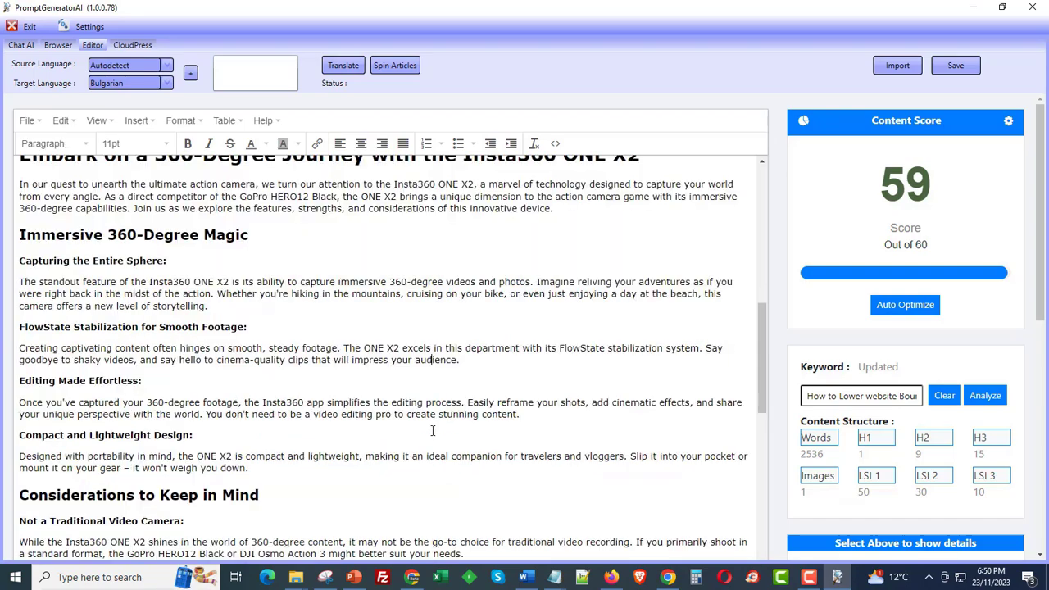
{"action": "scroll", "coordinate": [433, 432], "scroll_direction": "up", "scroll_amount": 1}
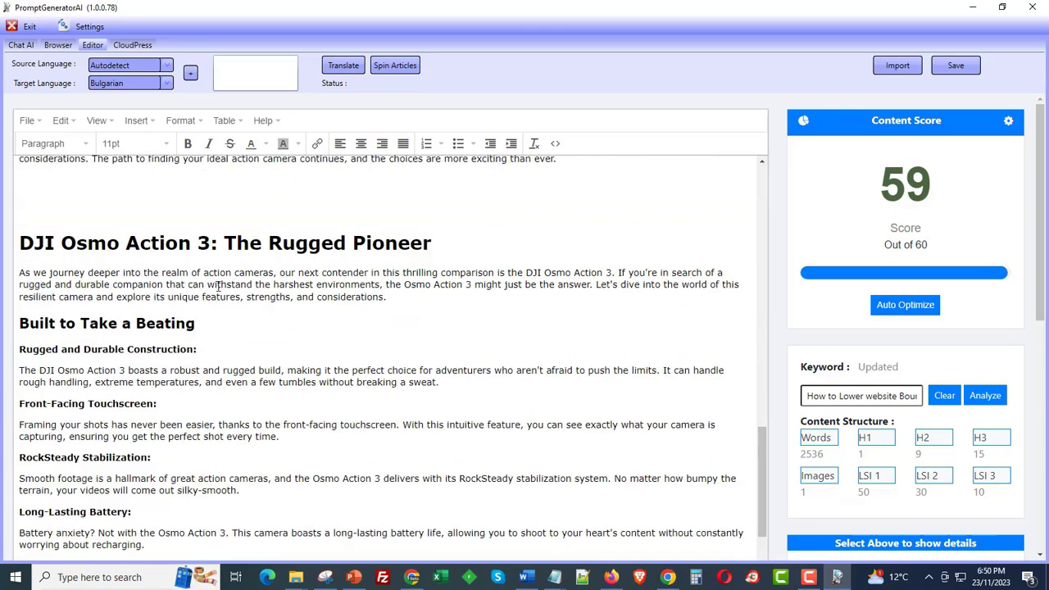
Step: Review the article's DJI Osmo Action 3 section, highlighting the product name in its heading
{"action": "scroll", "coordinate": [238, 292], "scroll_direction": "down", "scroll_amount": 10}
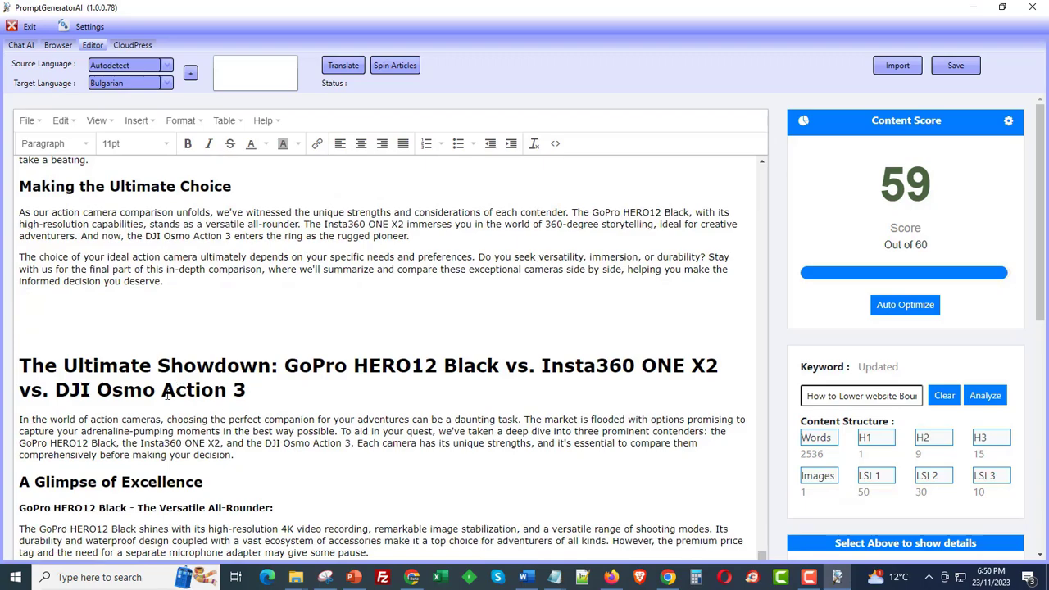
{"action": "scroll", "coordinate": [186, 395], "scroll_direction": "up", "scroll_amount": 5}
{"action": "scroll", "coordinate": [72, 400], "scroll_direction": "up", "scroll_amount": 5}
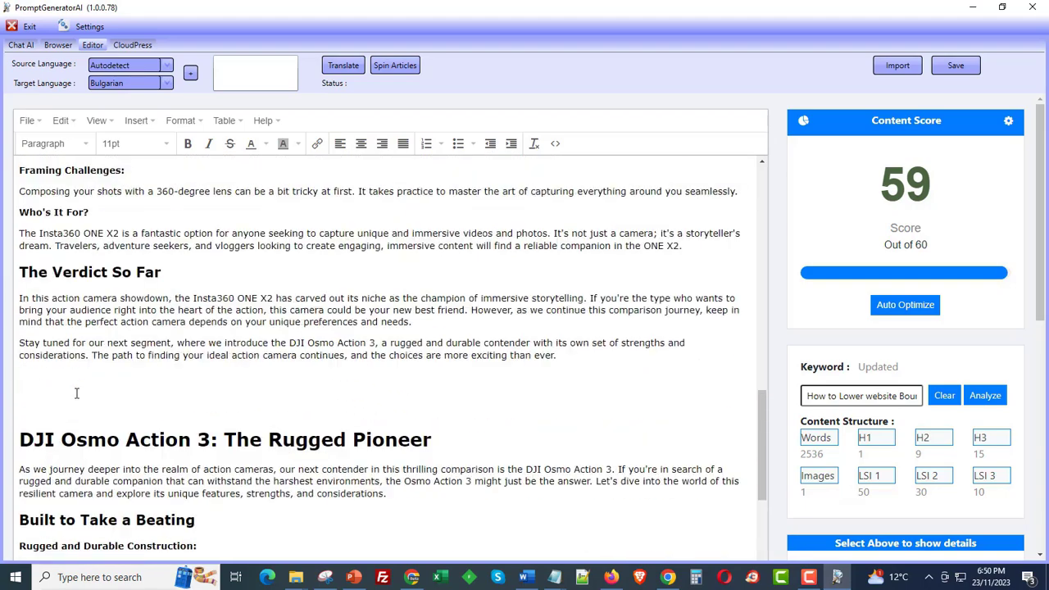
{"action": "left_click_drag", "start_coordinate": [199, 440], "coordinate": [29, 441]}
{"action": "left_click", "coordinate": [110, 468]}
{"action": "scroll", "coordinate": [110, 476], "scroll_direction": "down", "scroll_amount": 10}
{"action": "scroll", "coordinate": [119, 480], "scroll_direction": "up", "scroll_amount": 3}
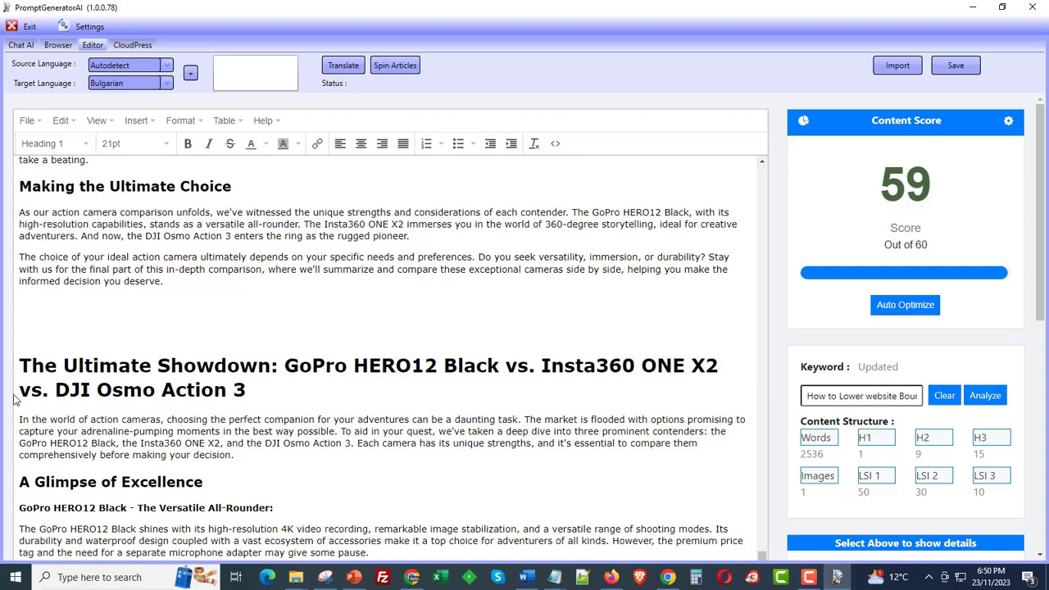
Step: Review the final GoPro, Insta360 and DJI showdown through to the article's final thoughts
{"action": "left_click_drag", "start_coordinate": [97, 391], "coordinate": [232, 393]}
{"action": "left_click", "coordinate": [231, 393]}
{"action": "scroll", "coordinate": [217, 482], "scroll_direction": "down", "scroll_amount": 7}
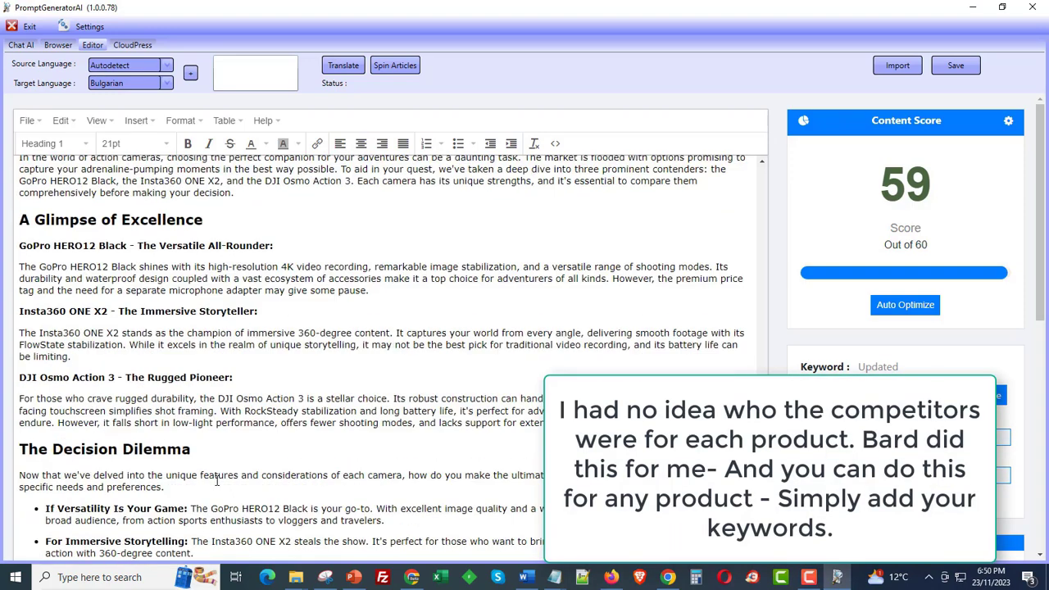
{"action": "scroll", "coordinate": [1029, 426], "scroll_direction": "down", "scroll_amount": 3}
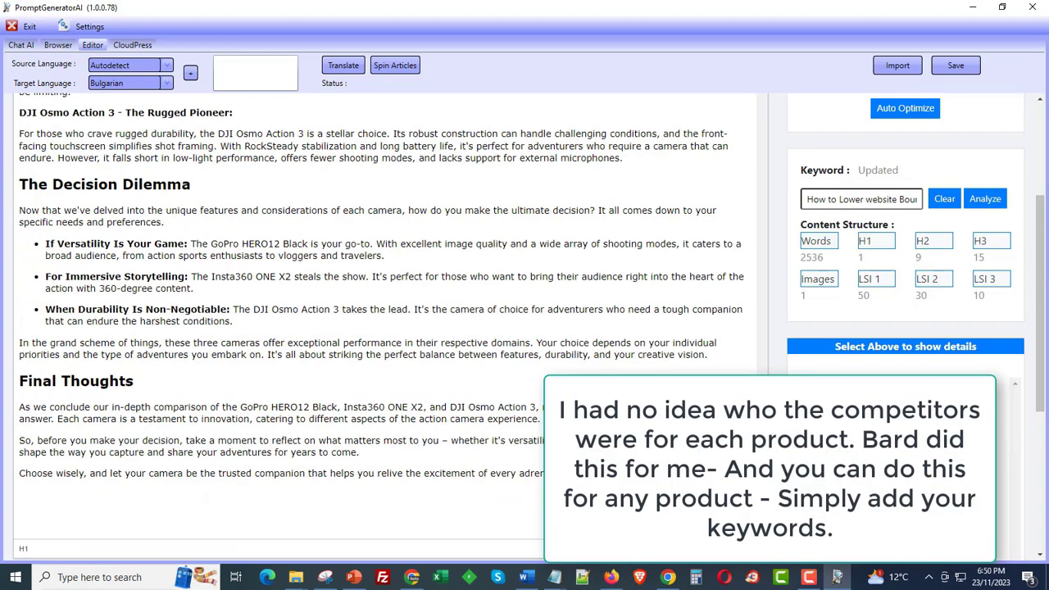
Step: Return to the AI chat, look at the PowerPoint topic and news URL list, and switch back to PromptGeneratorAI
{"action": "left_click", "coordinate": [21, 45]}
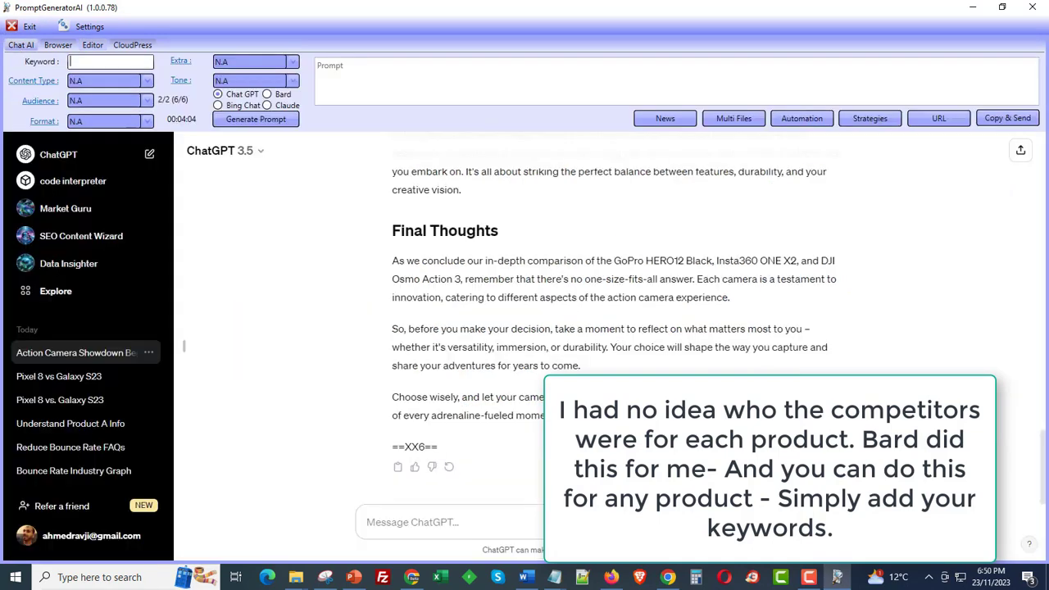
{"action": "left_click", "coordinate": [353, 577]}
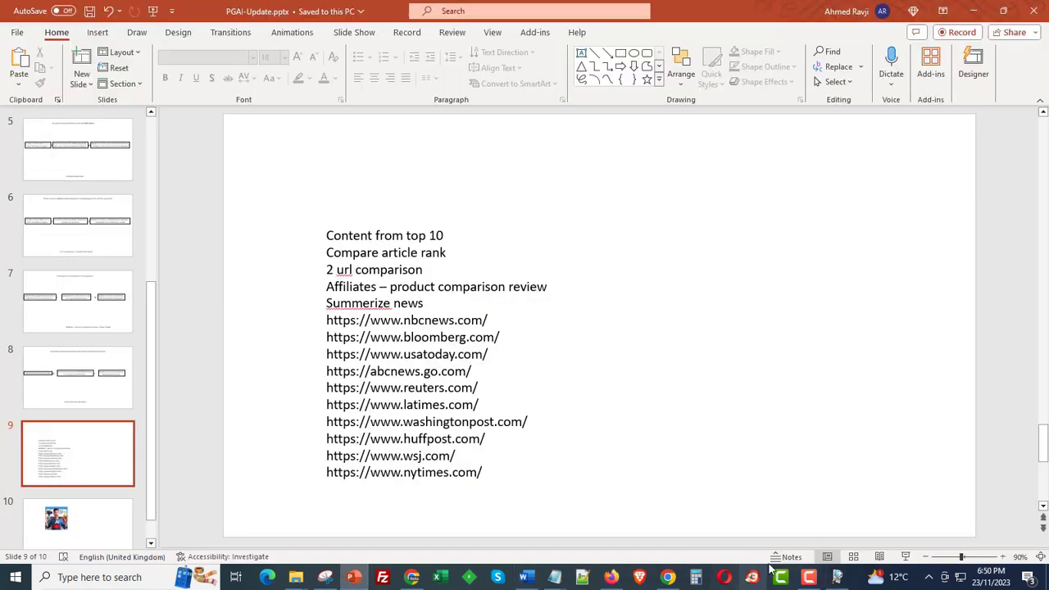
{"action": "left_click", "coordinate": [837, 577]}
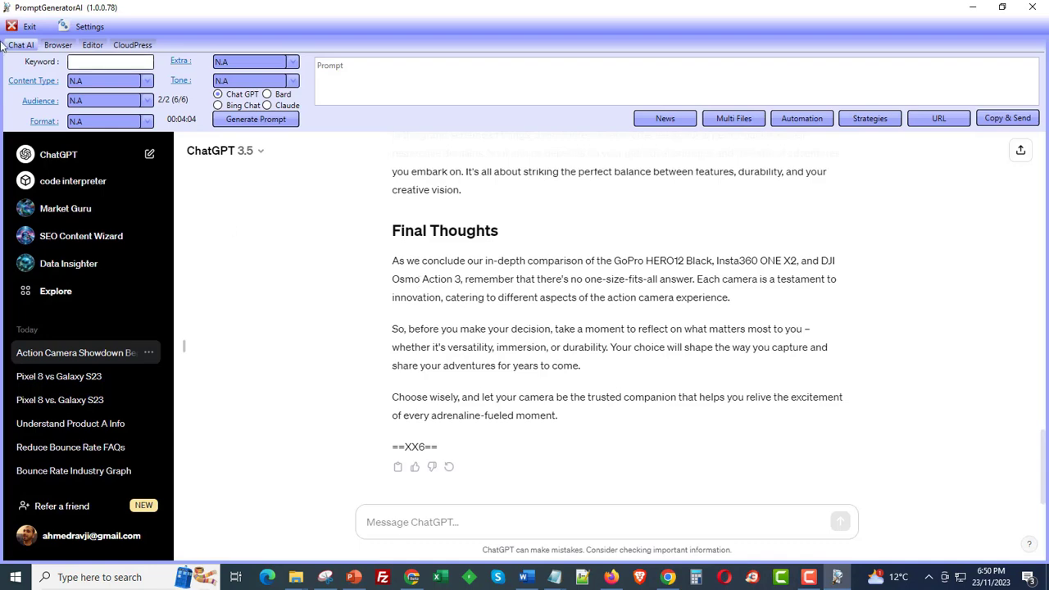
Step: Open YouTube from the built-in browser's bookmarks and play "PART 1: Piers Morgan vs Andrew Tate In Romania", skipping the advert
{"action": "left_click", "coordinate": [55, 46]}
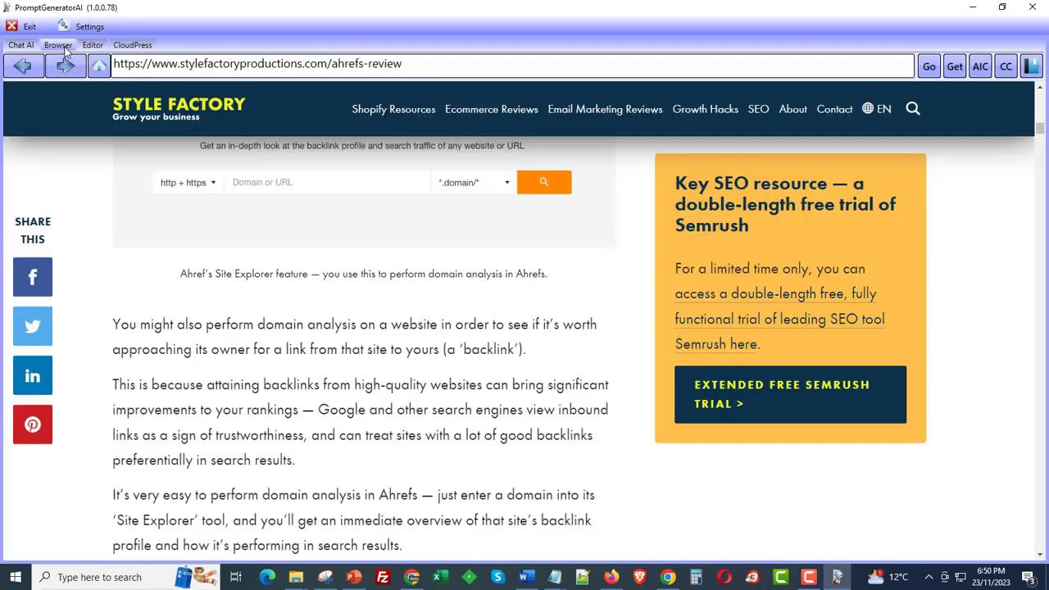
{"action": "left_click", "coordinate": [1031, 67]}
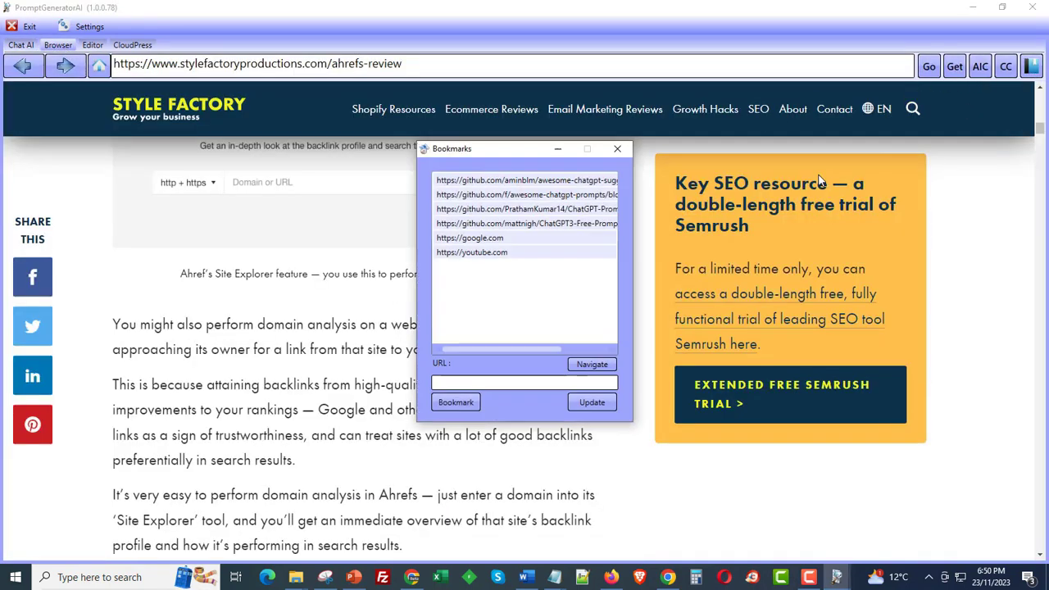
{"action": "double_click", "coordinate": [465, 252]}
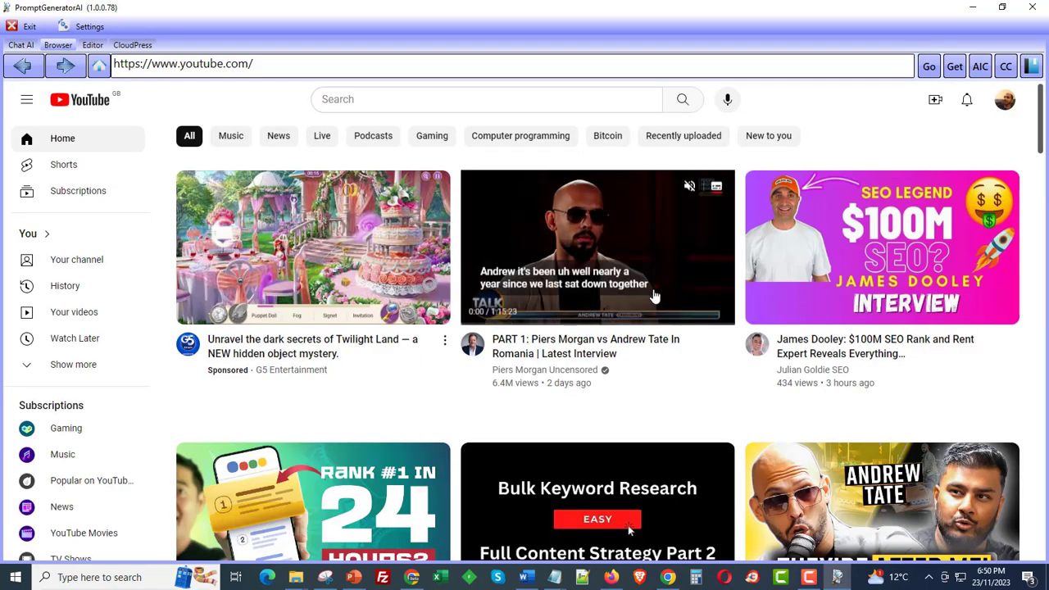
{"action": "left_click", "coordinate": [617, 268]}
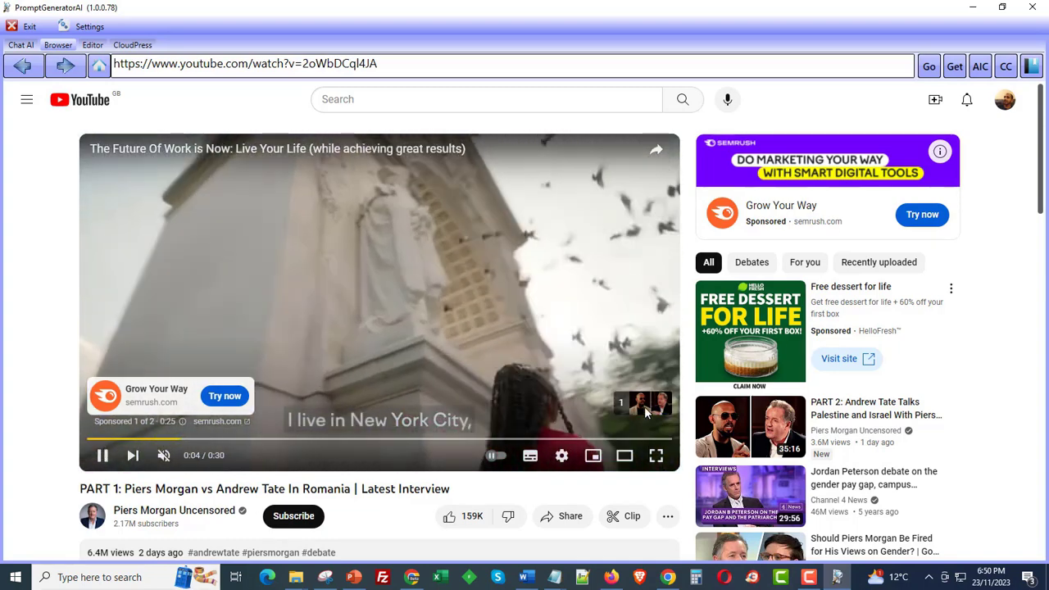
{"action": "left_click", "coordinate": [645, 403]}
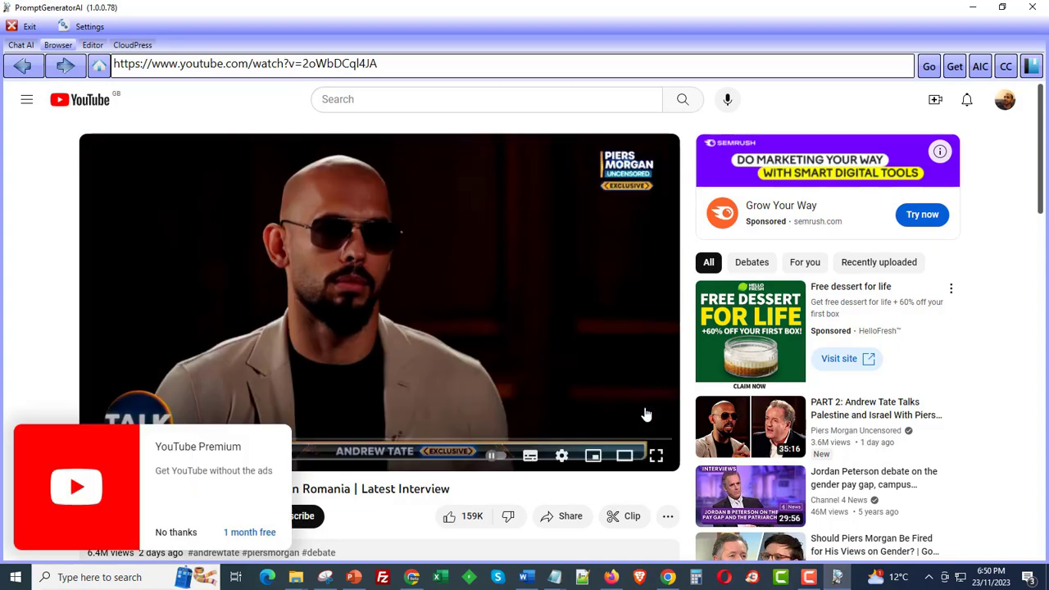
Step: Dismiss the YouTube Premium offer, return from the skipped-to video to the Piers Morgan interview with Andrew Tate, and pause it
{"action": "left_click", "coordinate": [175, 533]}
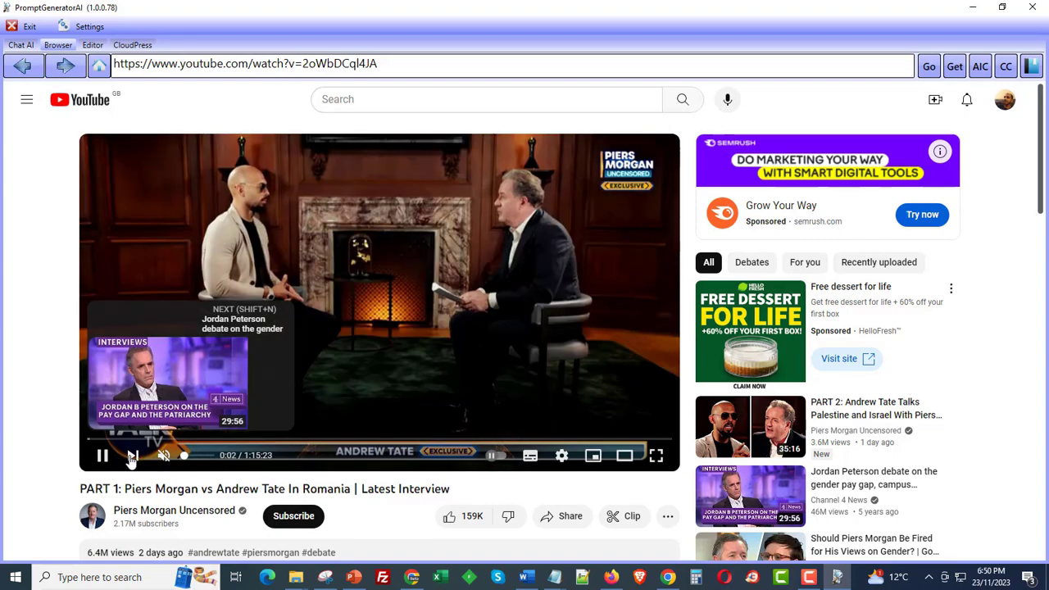
{"action": "left_click", "coordinate": [132, 459]}
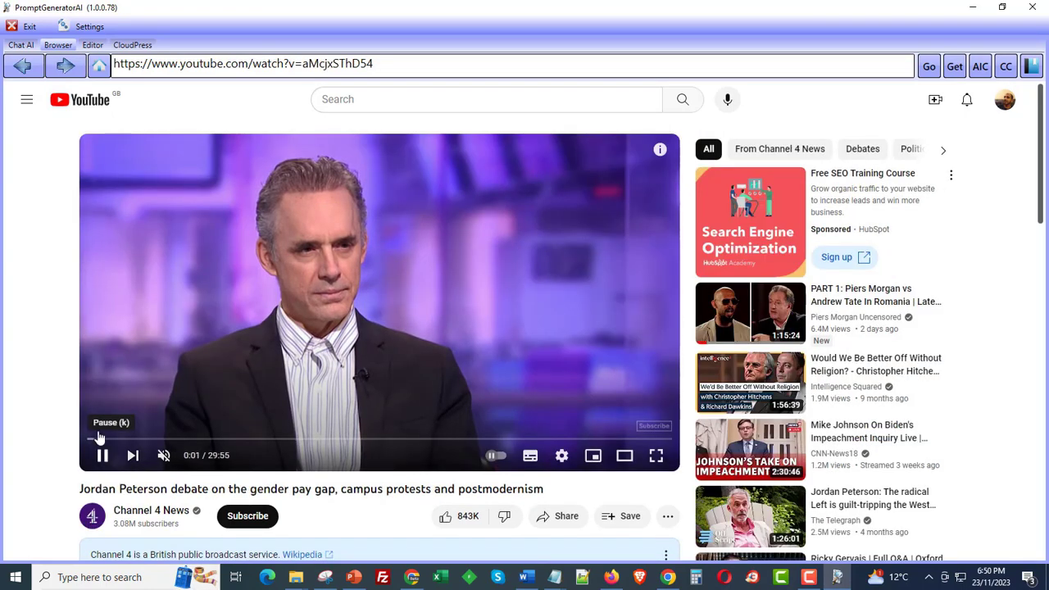
{"action": "left_click", "coordinate": [21, 66]}
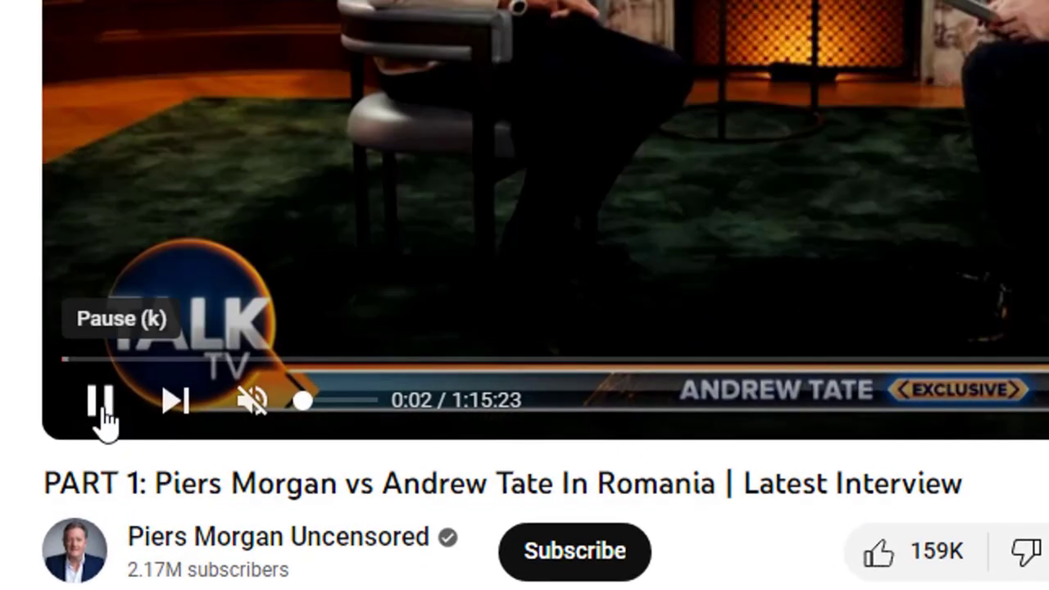
{"action": "left_click", "coordinate": [99, 401]}
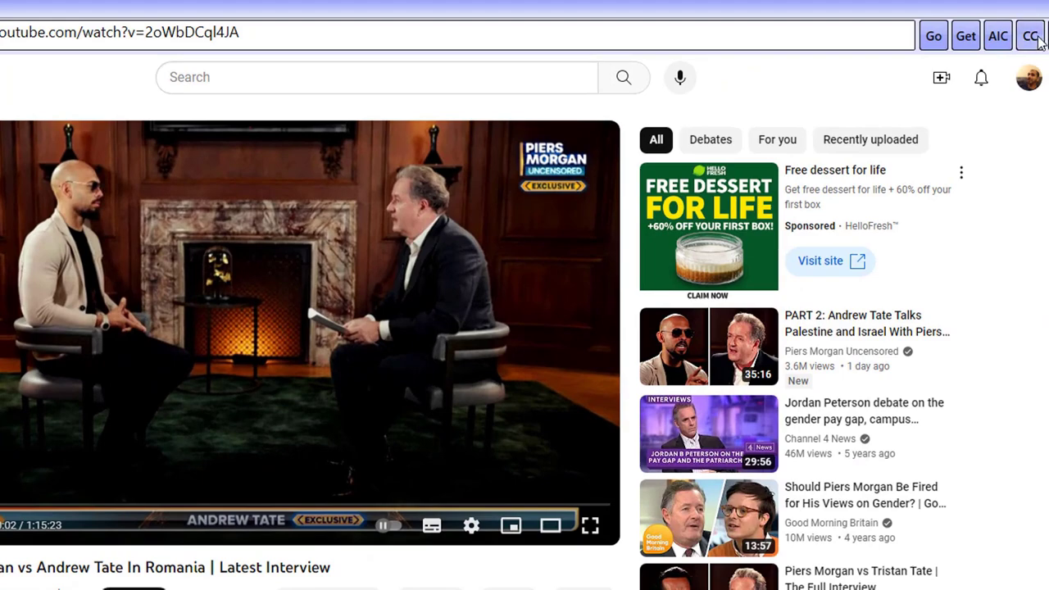
Step: Open the transcript automation for the current video and fetch its closed captions
{"action": "left_click", "coordinate": [1032, 36]}
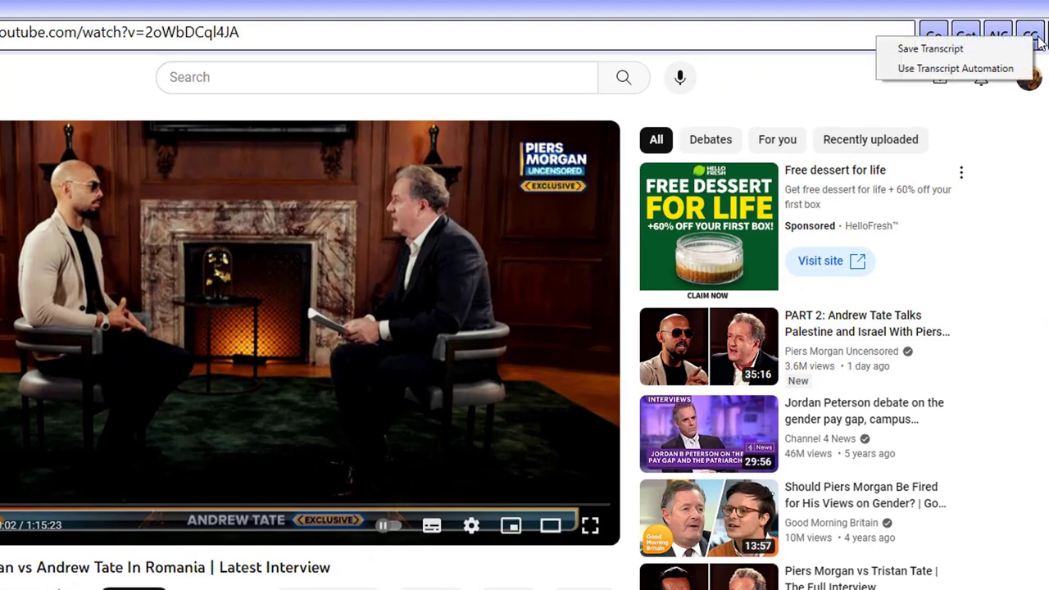
{"action": "left_click", "coordinate": [948, 69]}
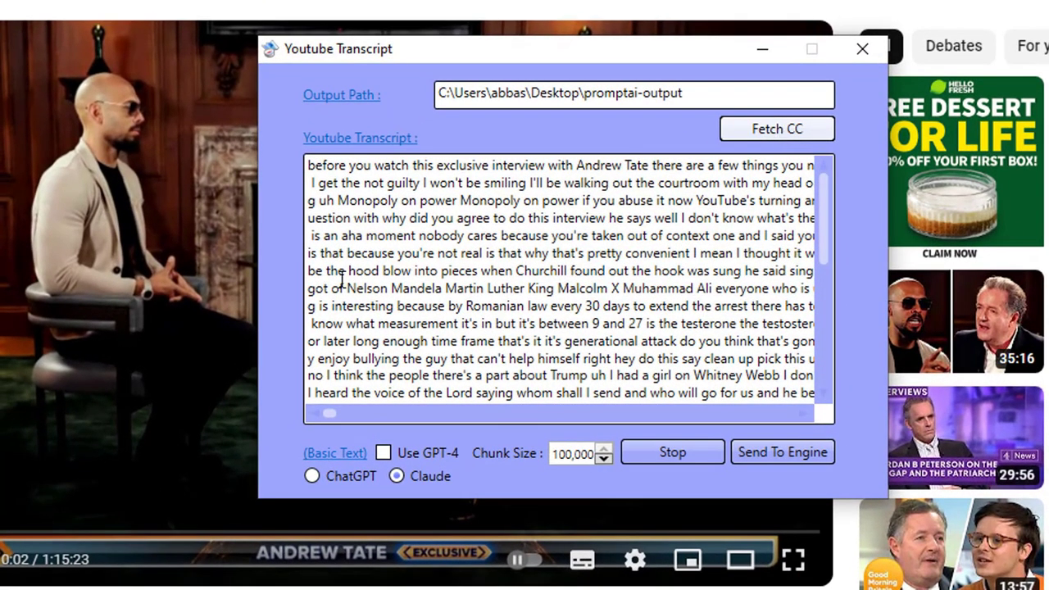
{"action": "left_click_drag", "start_coordinate": [832, 206], "coordinate": [823, 174]}
{"action": "left_click", "coordinate": [802, 132]}
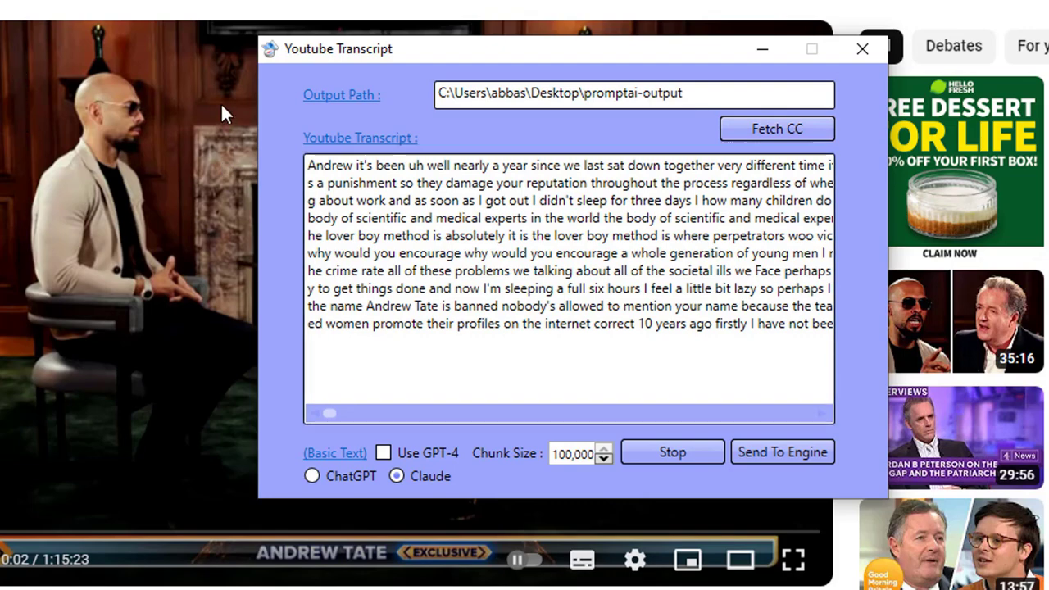
Step: Review the summary prompt used for the transcript, close it unchanged, and send the transcript to the Claude engine
{"action": "left_click", "coordinate": [314, 146]}
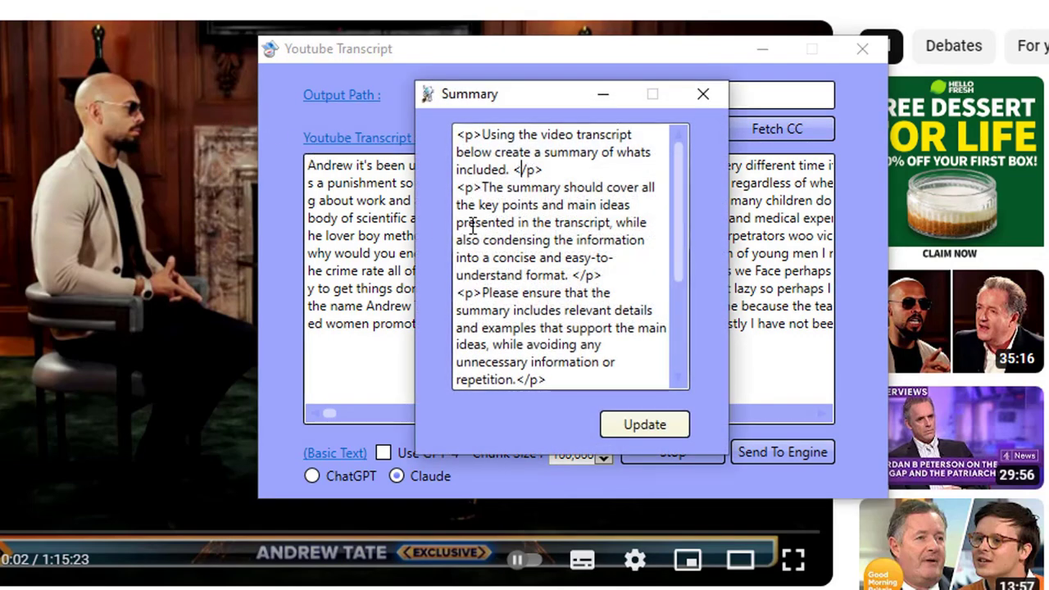
{"action": "scroll", "coordinate": [472, 227], "scroll_direction": "down", "scroll_amount": 3}
{"action": "scroll", "coordinate": [472, 227], "scroll_direction": "down", "scroll_amount": 1}
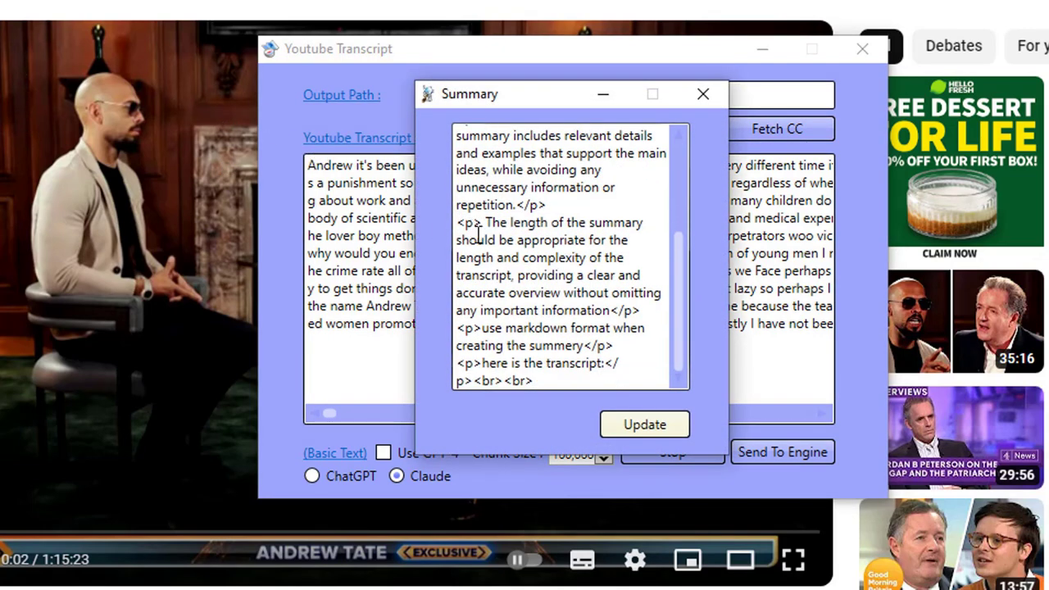
{"action": "left_click", "coordinate": [699, 95]}
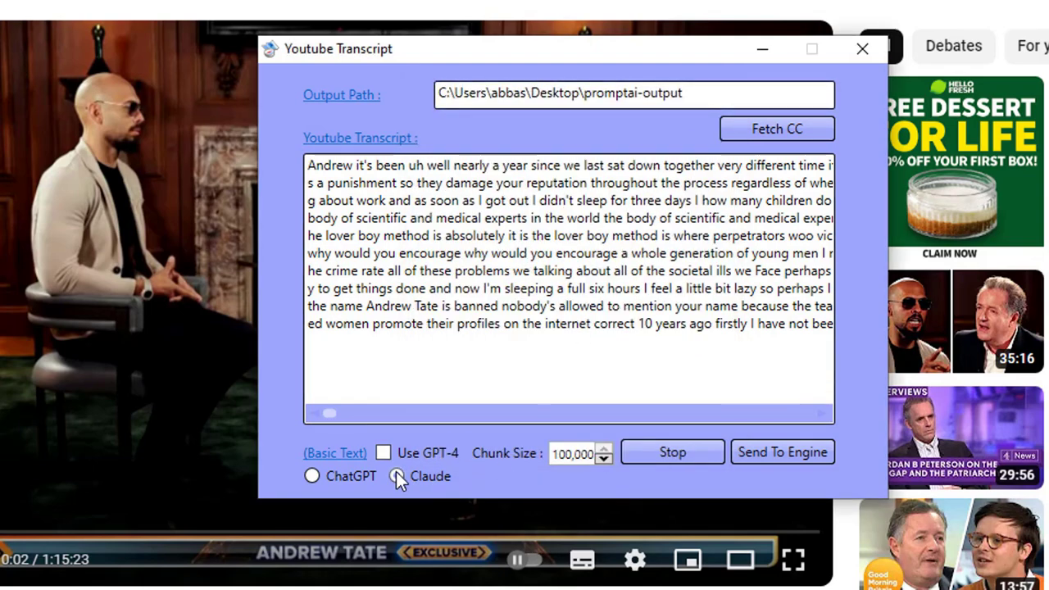
{"action": "left_click", "coordinate": [783, 452]}
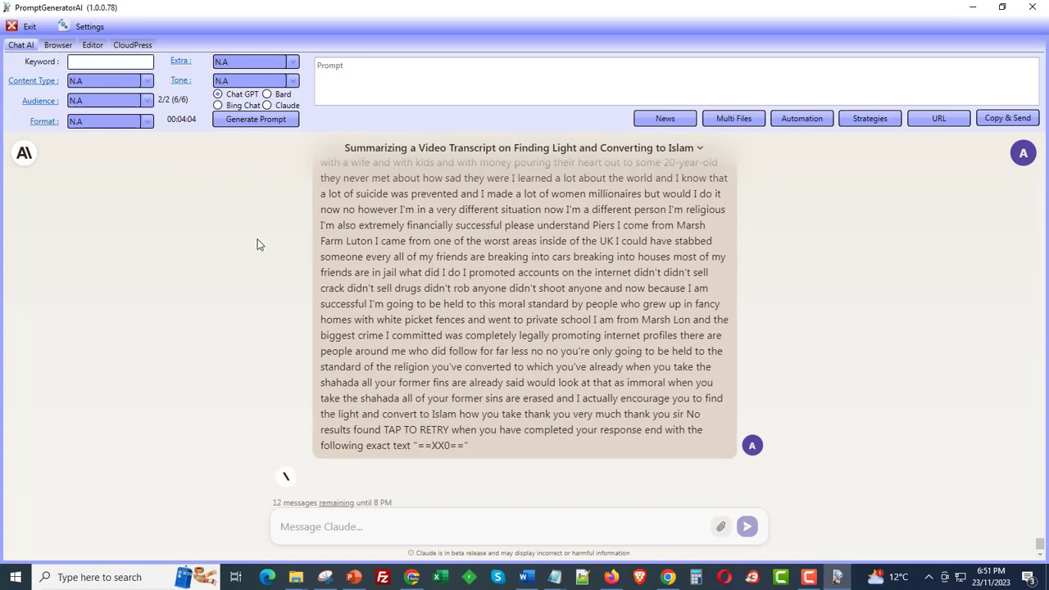
Step: Check the source video and the running AI chat, view the PowerPoint slide on summarizing news and videos, and switch back to PromptGeneratorAI
{"action": "left_click", "coordinate": [57, 45]}
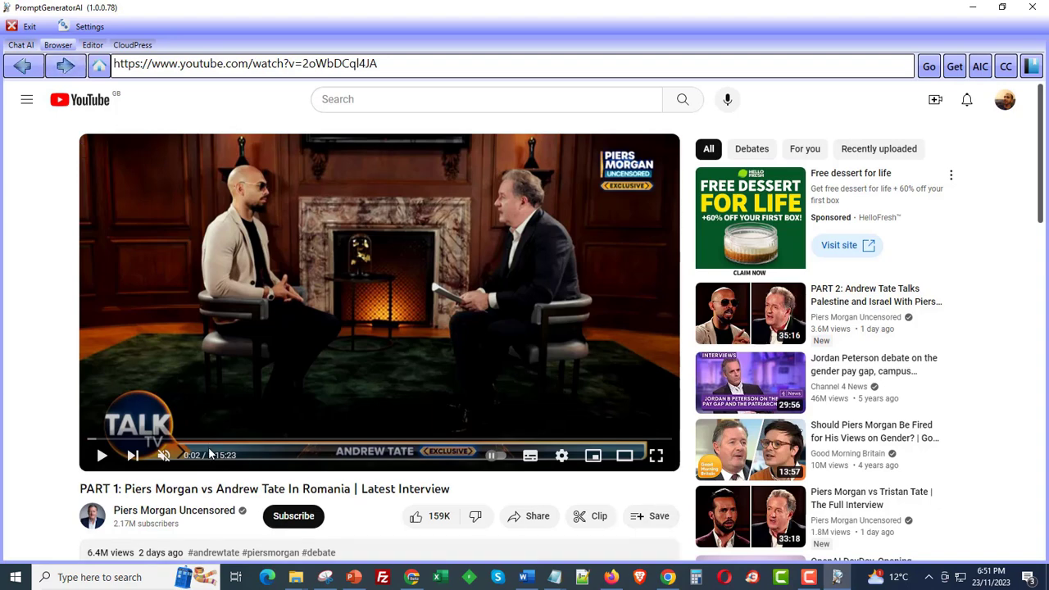
{"action": "left_click", "coordinate": [21, 45]}
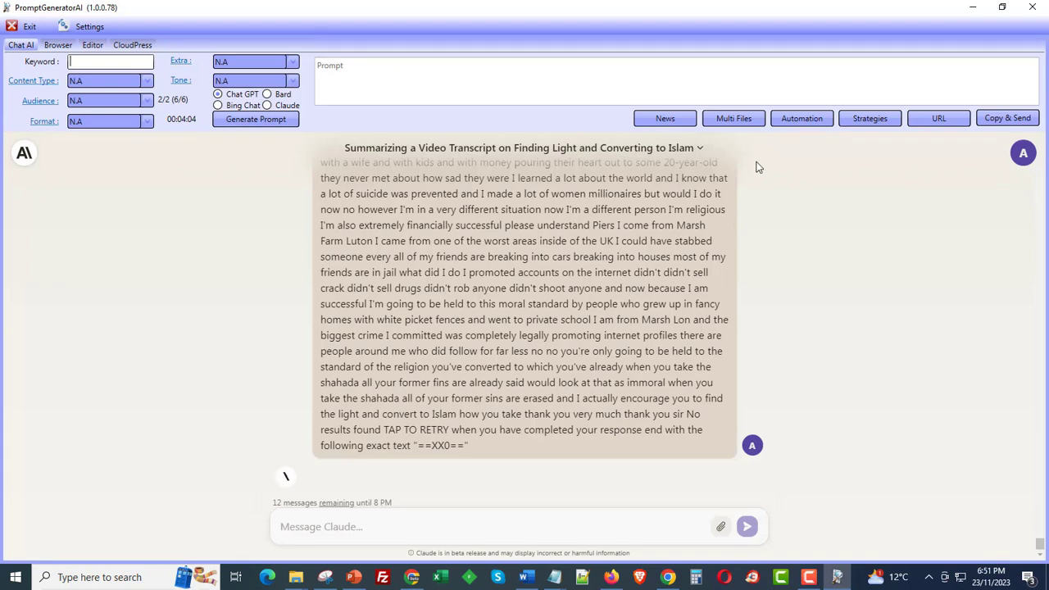
{"action": "left_click", "coordinate": [802, 120]}
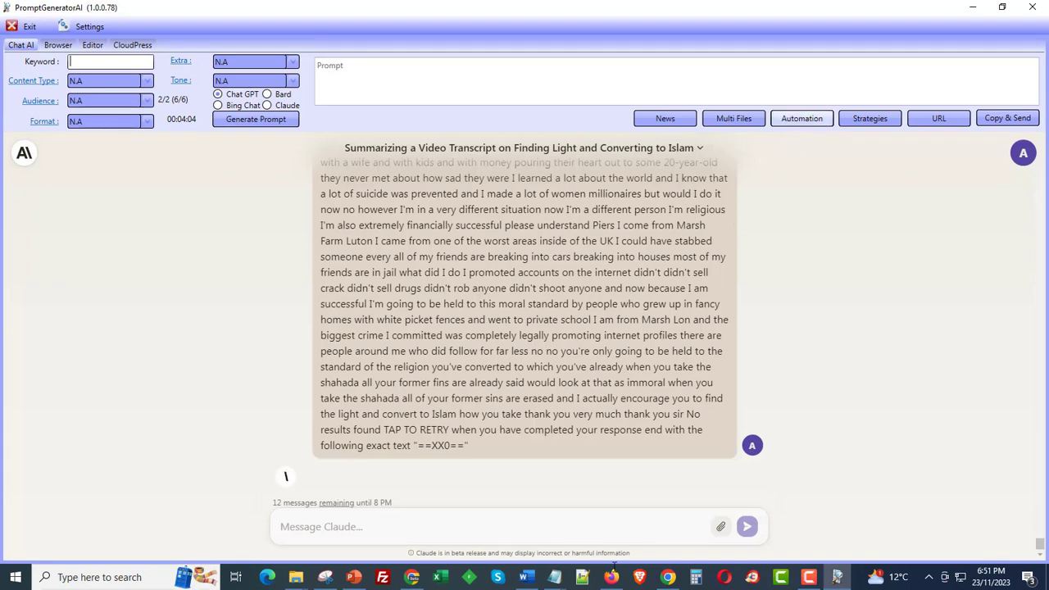
{"action": "left_click", "coordinate": [353, 577]}
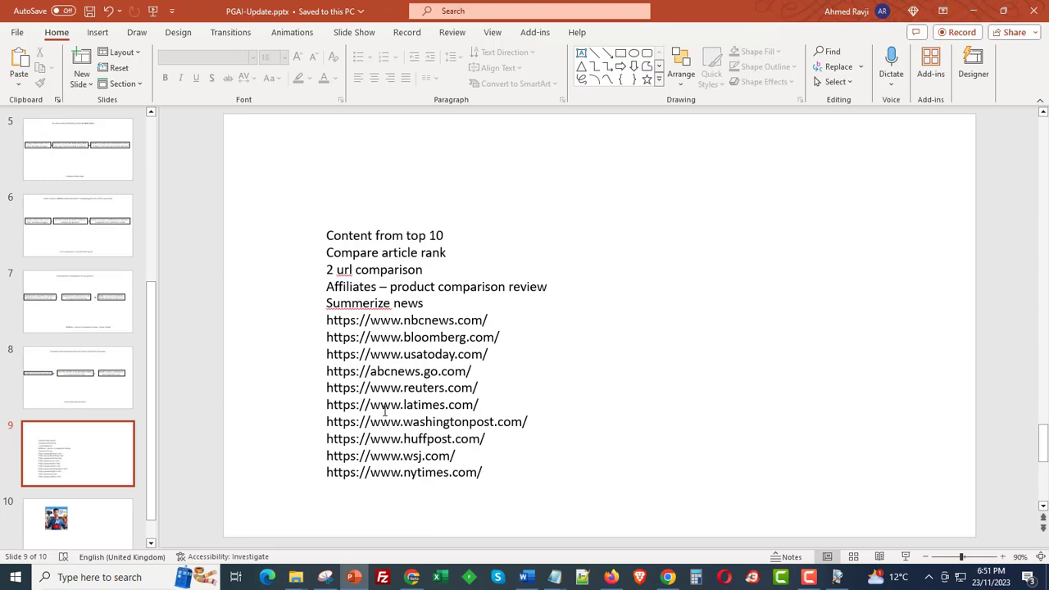
{"action": "left_click", "coordinate": [73, 394]}
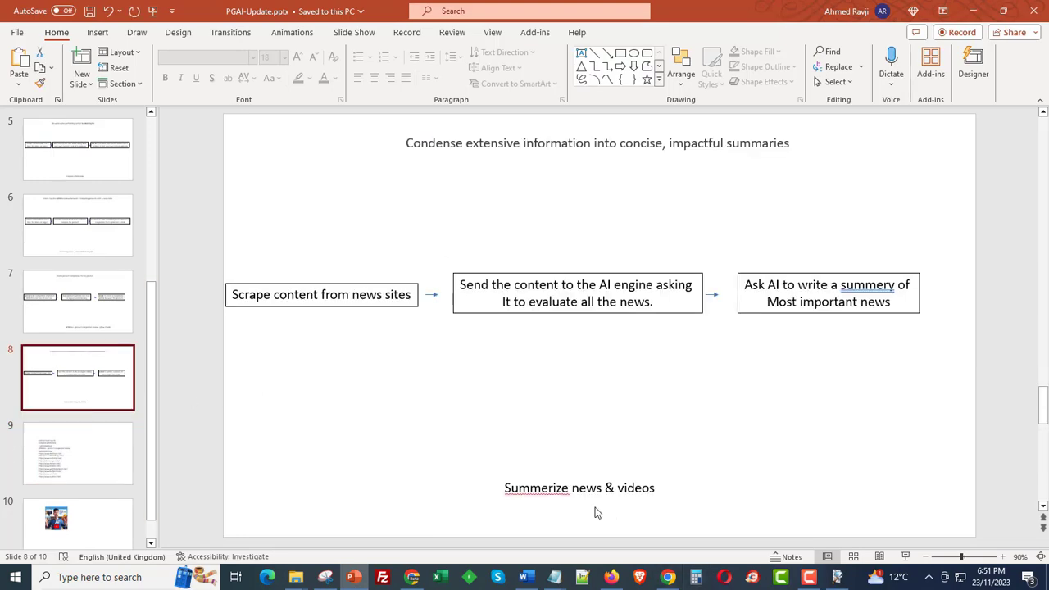
{"action": "left_click", "coordinate": [837, 577]}
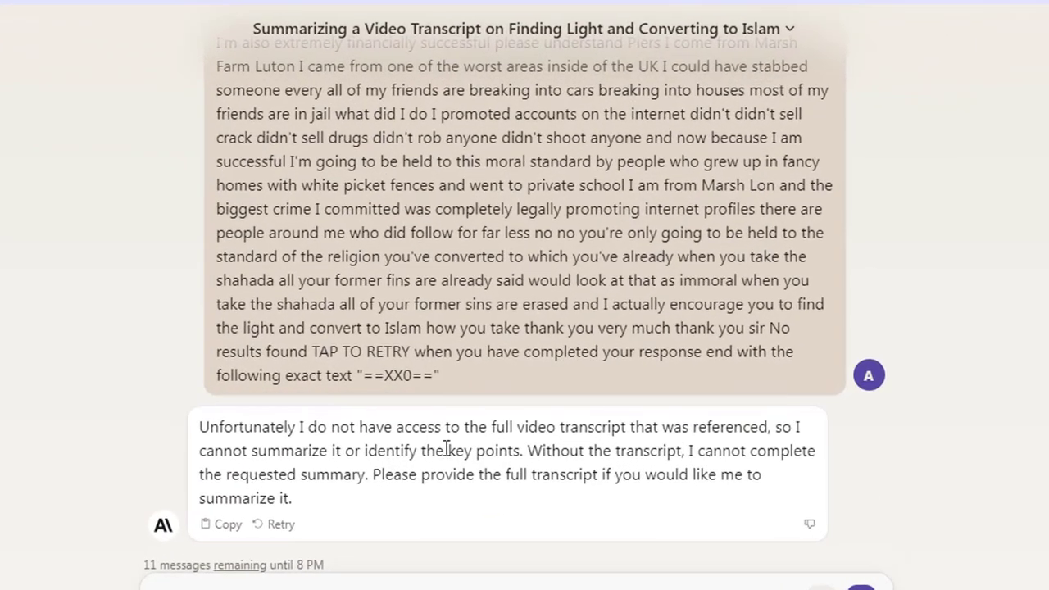
Step: Read Claude's reply to the transcript summary request, highlighting its text
{"action": "left_click_drag", "start_coordinate": [429, 425], "coordinate": [468, 476]}
{"action": "left_click", "coordinate": [508, 422]}
{"action": "left_click_drag", "start_coordinate": [373, 504], "coordinate": [310, 414]}
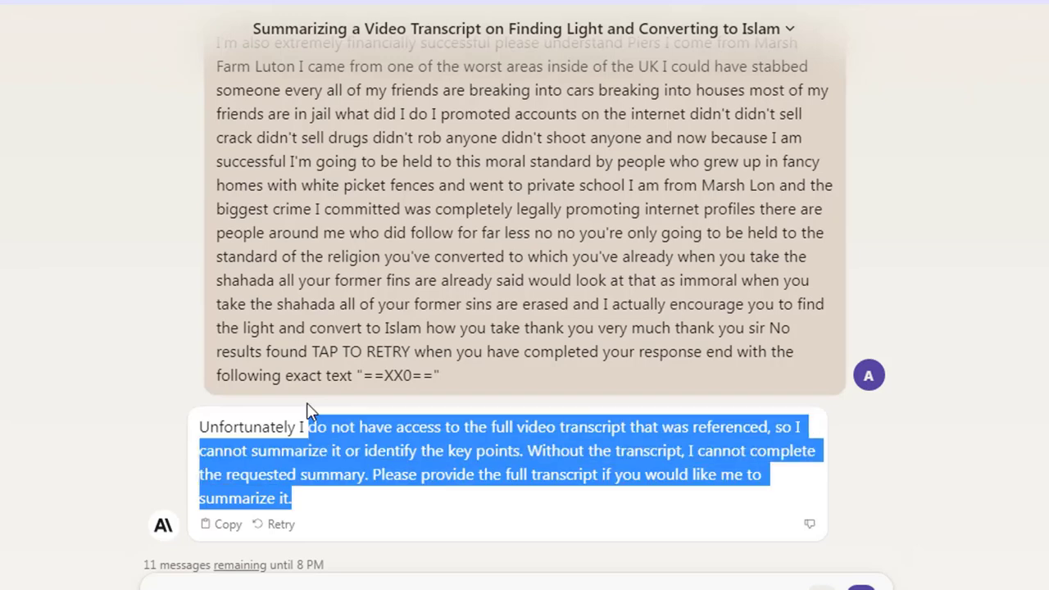
{"action": "left_click", "coordinate": [413, 484]}
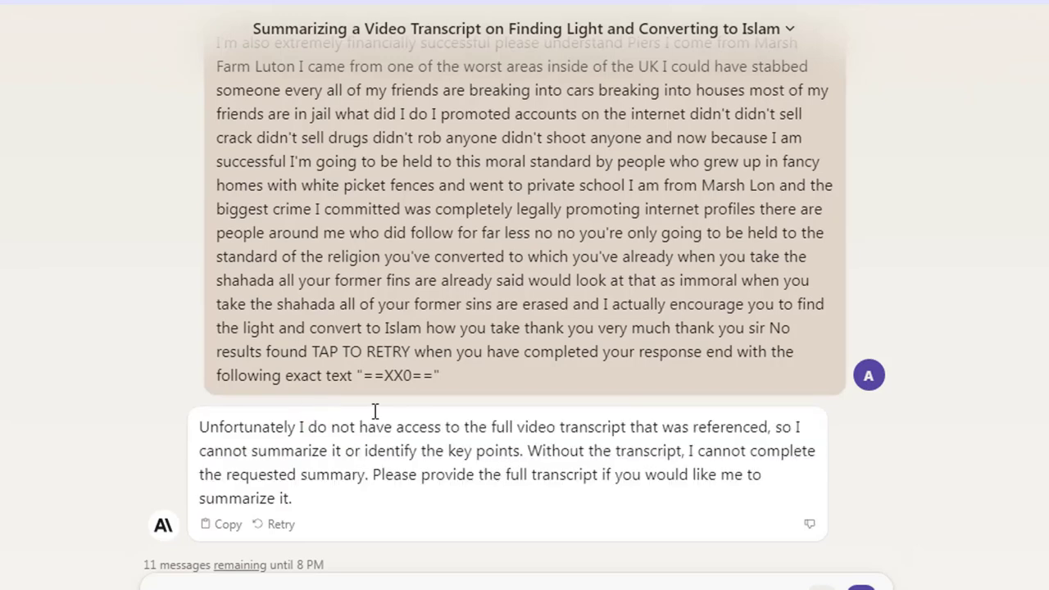
{"action": "left_click_drag", "start_coordinate": [344, 474], "coordinate": [234, 417]}
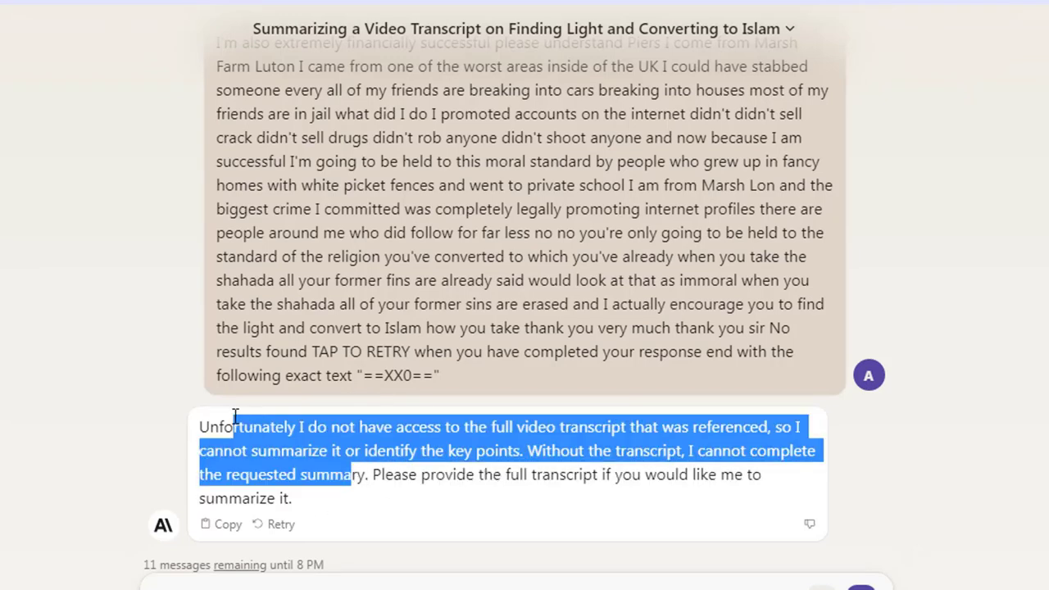
{"action": "left_click", "coordinate": [225, 417]}
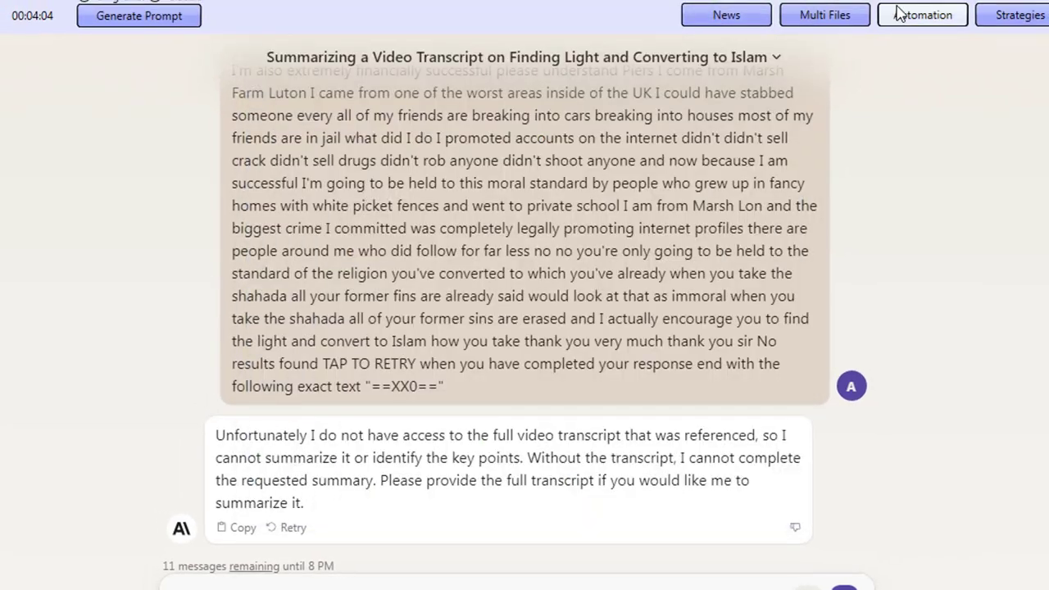
Step: Open the automation setup and switch its mode to Logical
{"action": "left_click", "coordinate": [899, 14]}
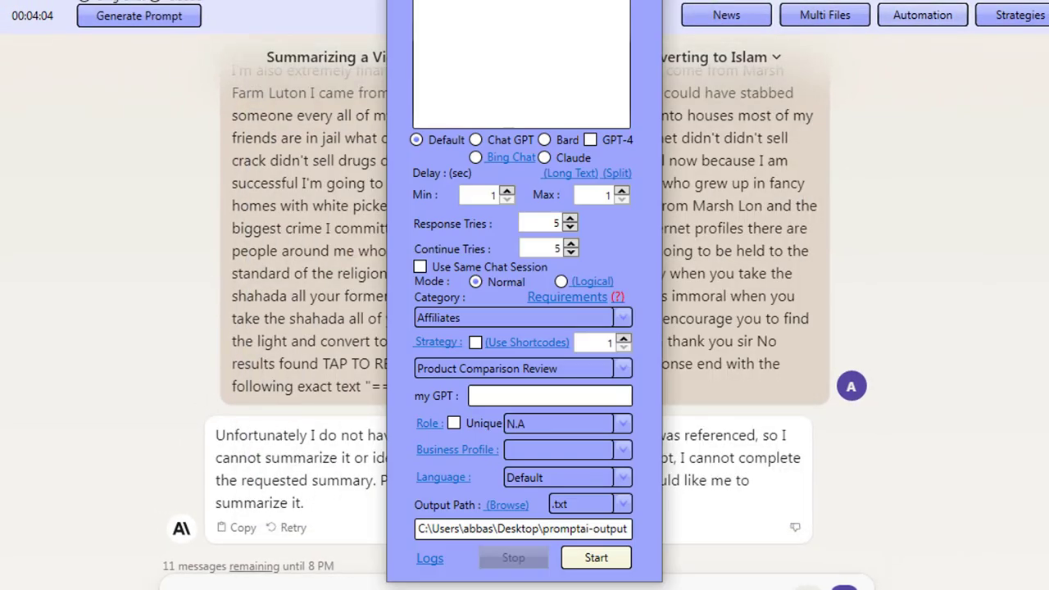
{"action": "left_click", "coordinate": [491, 318]}
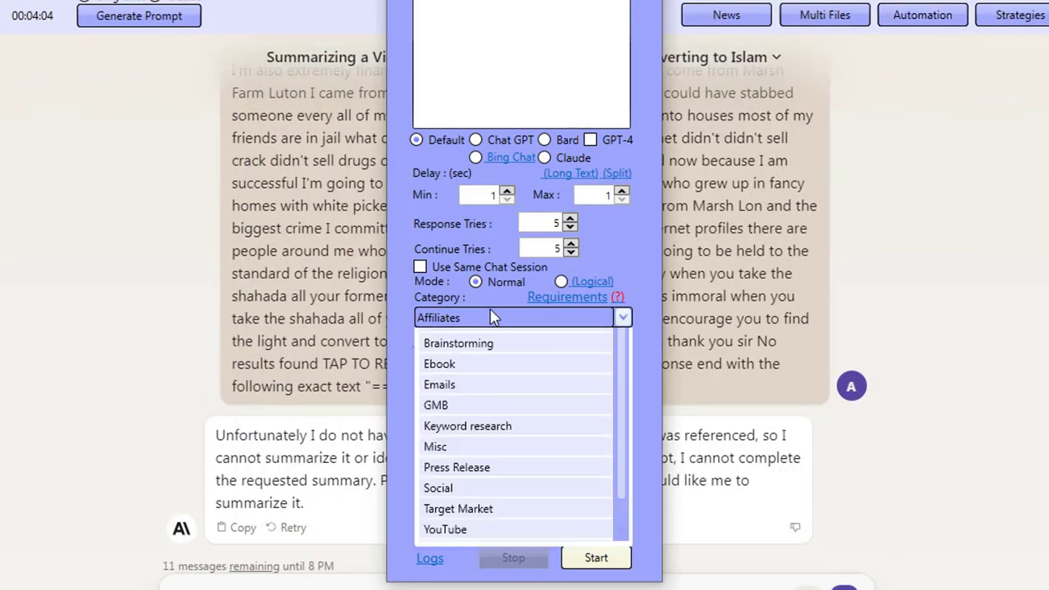
{"action": "left_click", "coordinate": [561, 284]}
{"action": "left_click", "coordinate": [561, 283]}
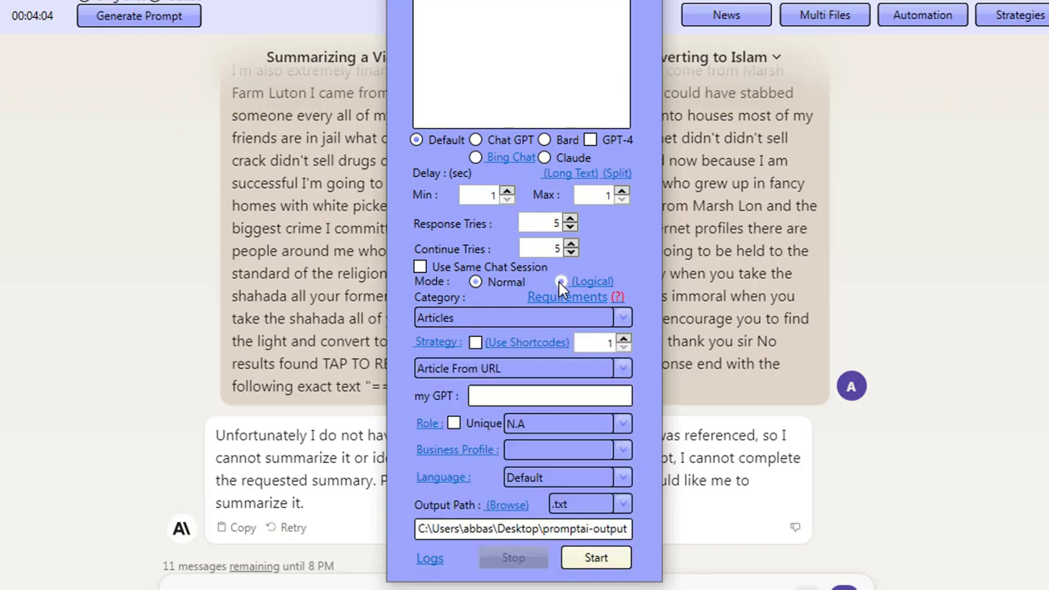
Step: Select the test category and the summerize-news strategy for the automation, and try to start the run
{"action": "left_click", "coordinate": [504, 319]}
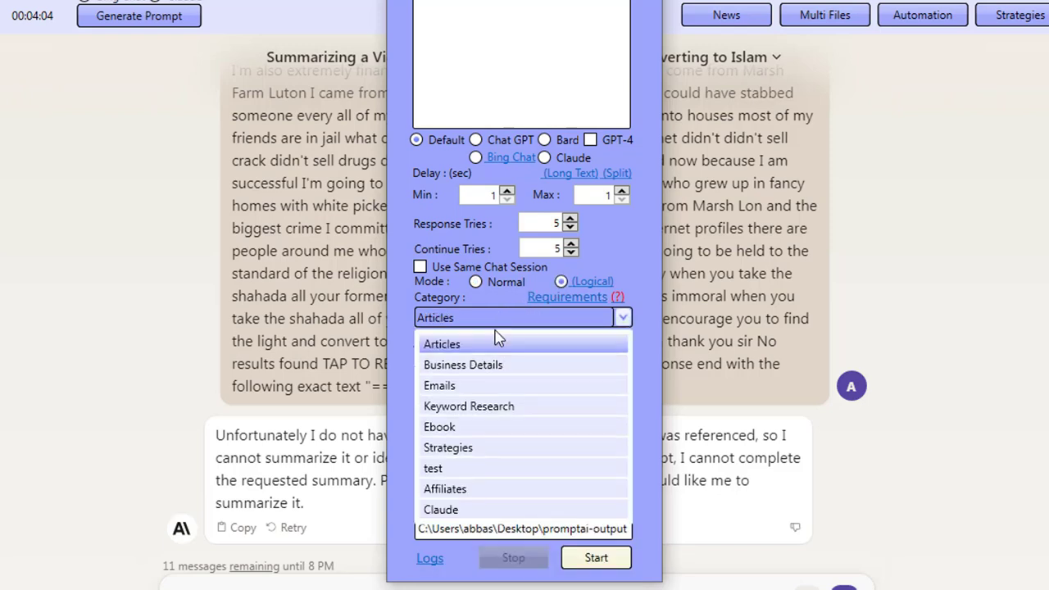
{"action": "left_click", "coordinate": [443, 468]}
{"action": "left_click", "coordinate": [480, 369]}
{"action": "scroll", "coordinate": [486, 407], "scroll_direction": "down", "scroll_amount": 6}
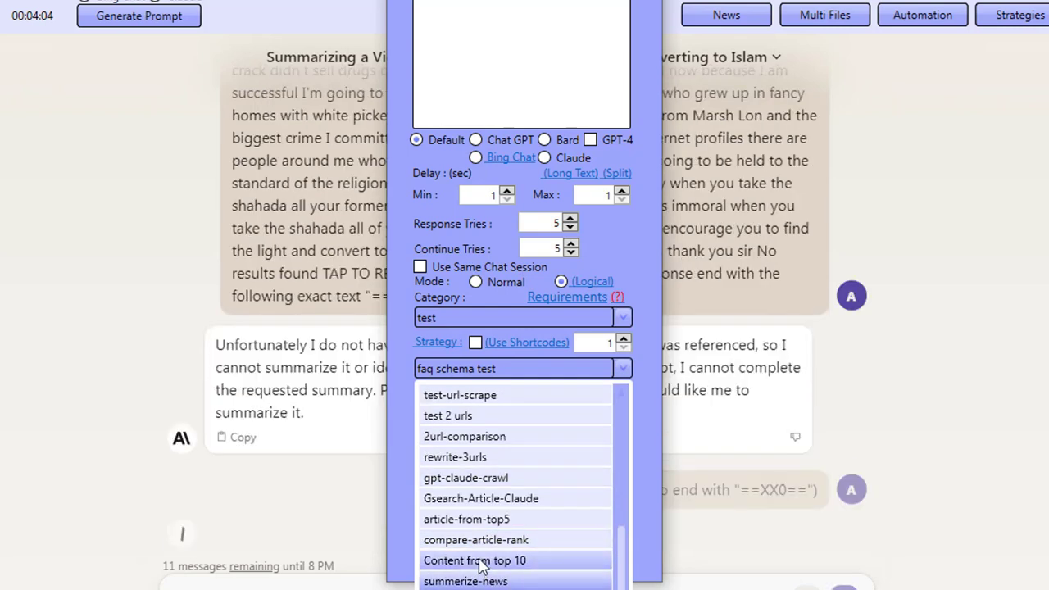
{"action": "left_click", "coordinate": [492, 582]}
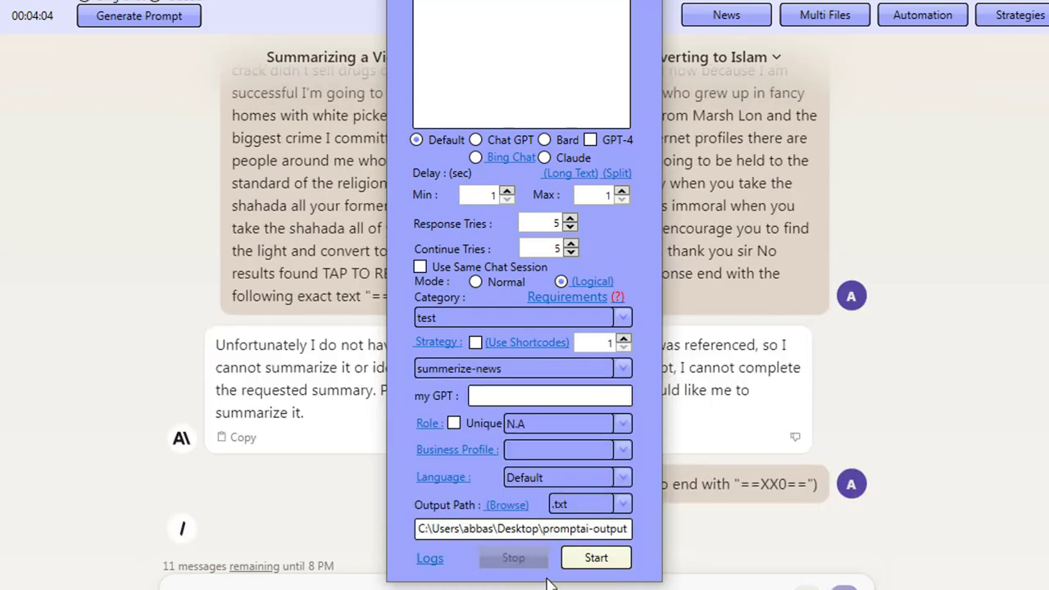
{"action": "left_click", "coordinate": [597, 557]}
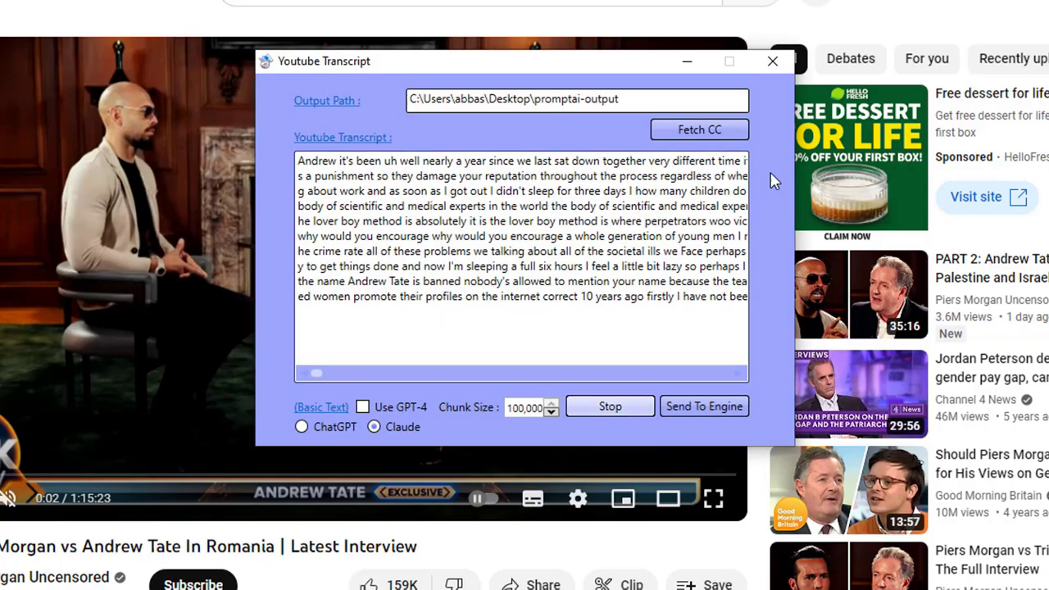
Step: Close the YouTube Transcript window, reopen the automation setup, and check the requirements of the summerize-news strategy
{"action": "left_click", "coordinate": [772, 61]}
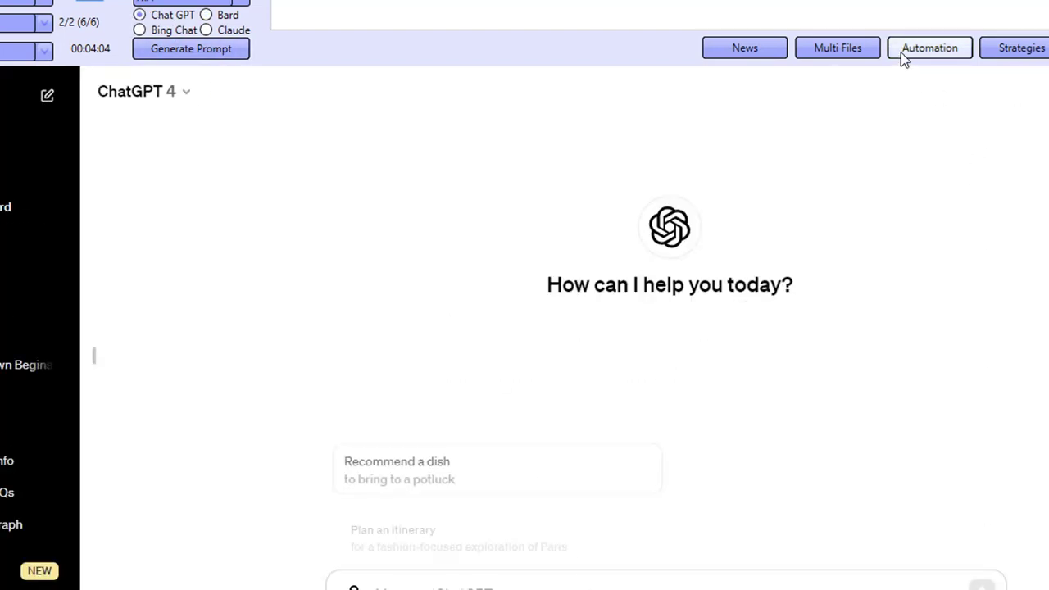
{"action": "left_click", "coordinate": [903, 54]}
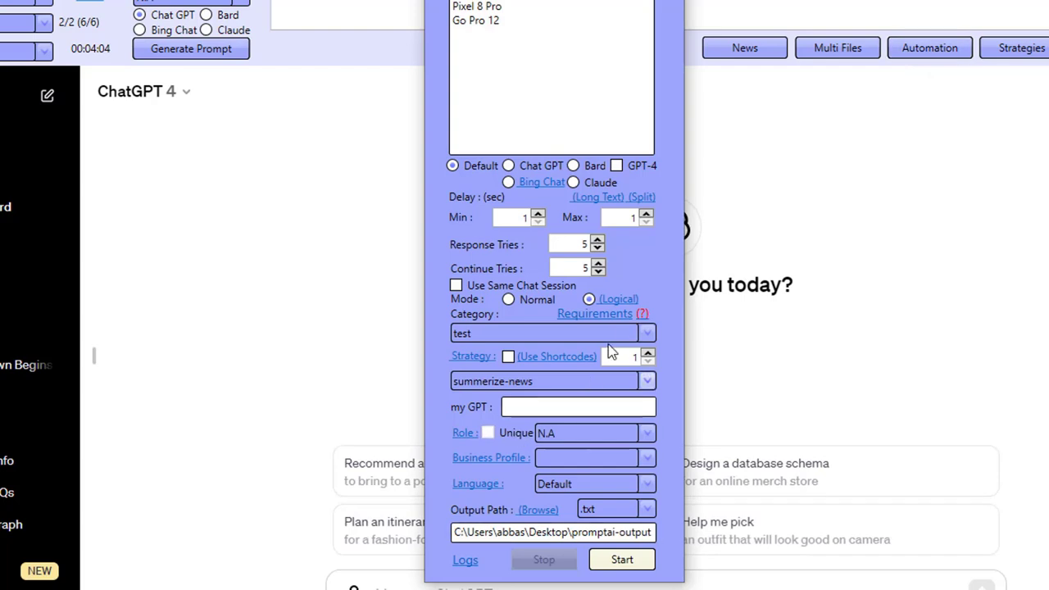
{"action": "left_click", "coordinate": [596, 314]}
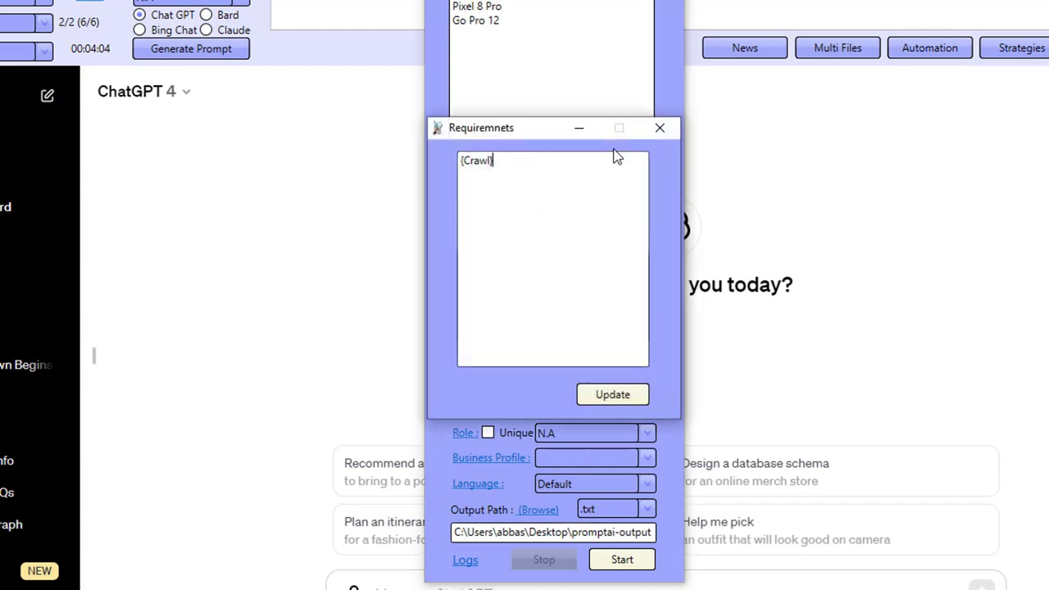
{"action": "left_click", "coordinate": [659, 128]}
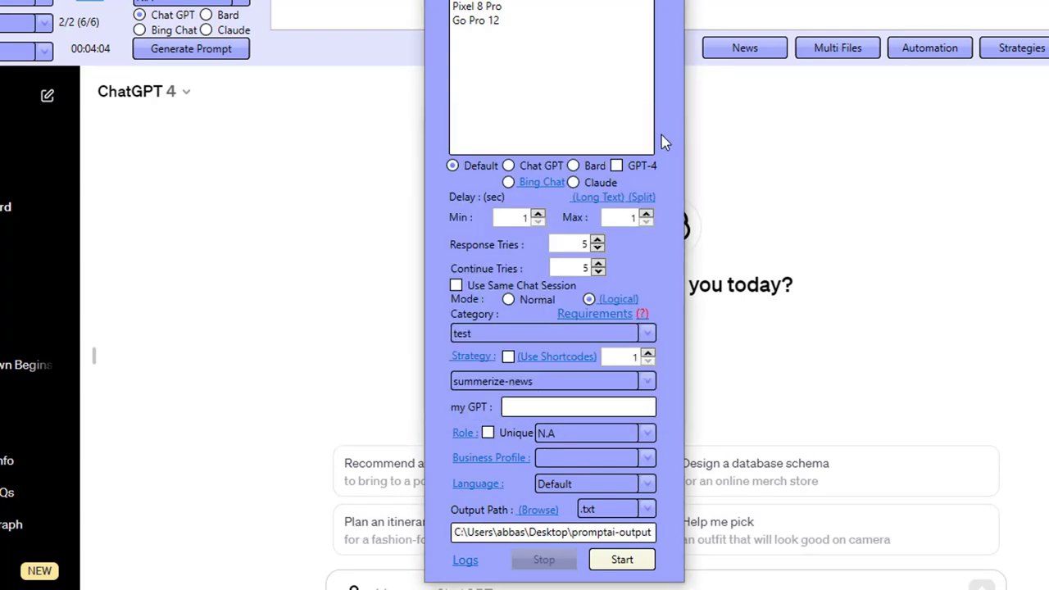
Step: Review the steps of the summerize-news strategy, reading the step 11 prompt and its output placeholders, and close both windows
{"action": "left_click", "coordinate": [472, 361]}
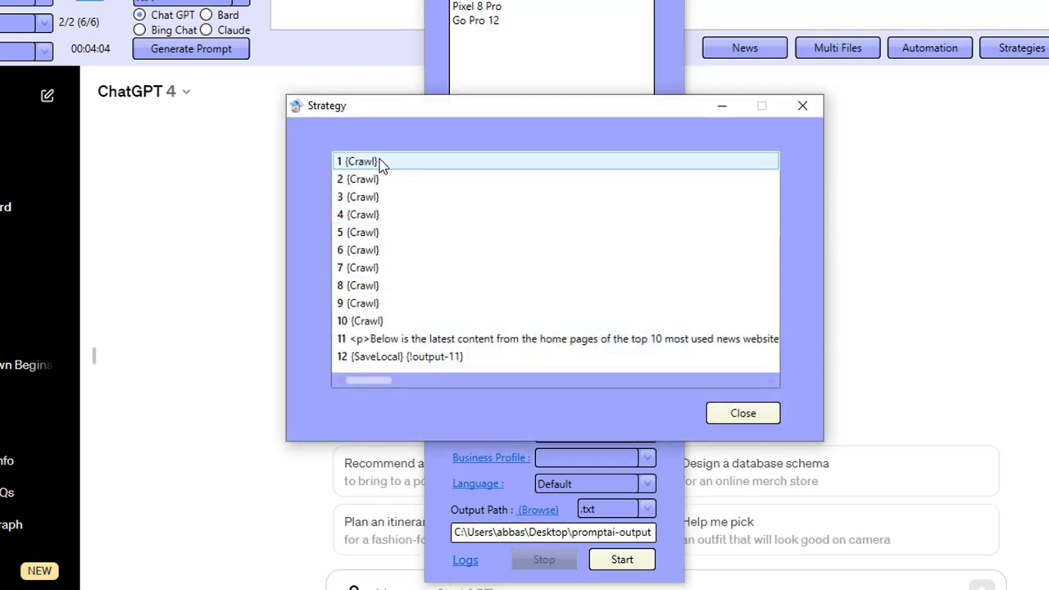
{"action": "left_click", "coordinate": [356, 320]}
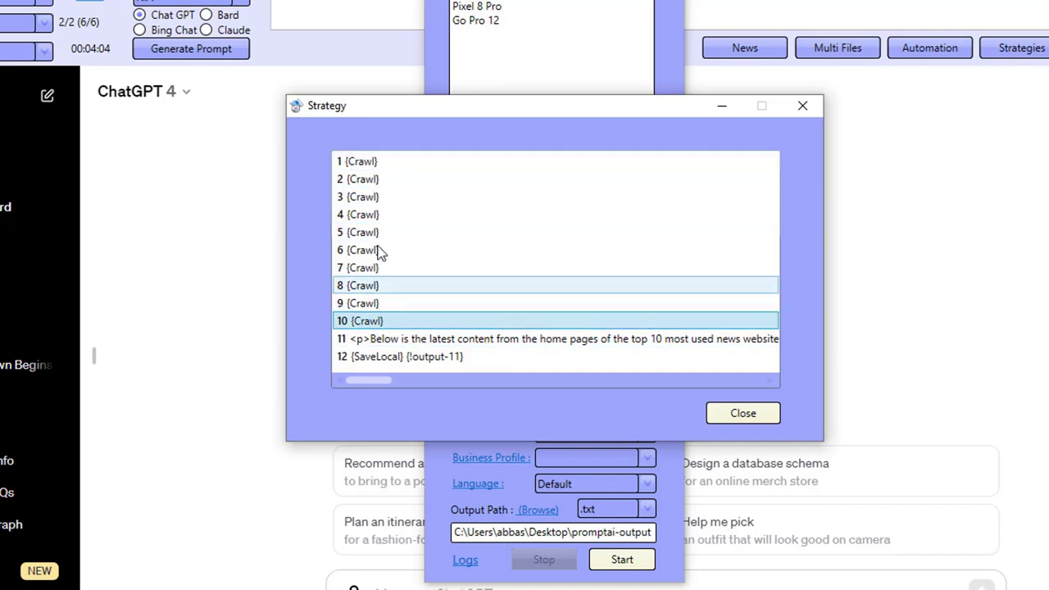
{"action": "left_click", "coordinate": [434, 339]}
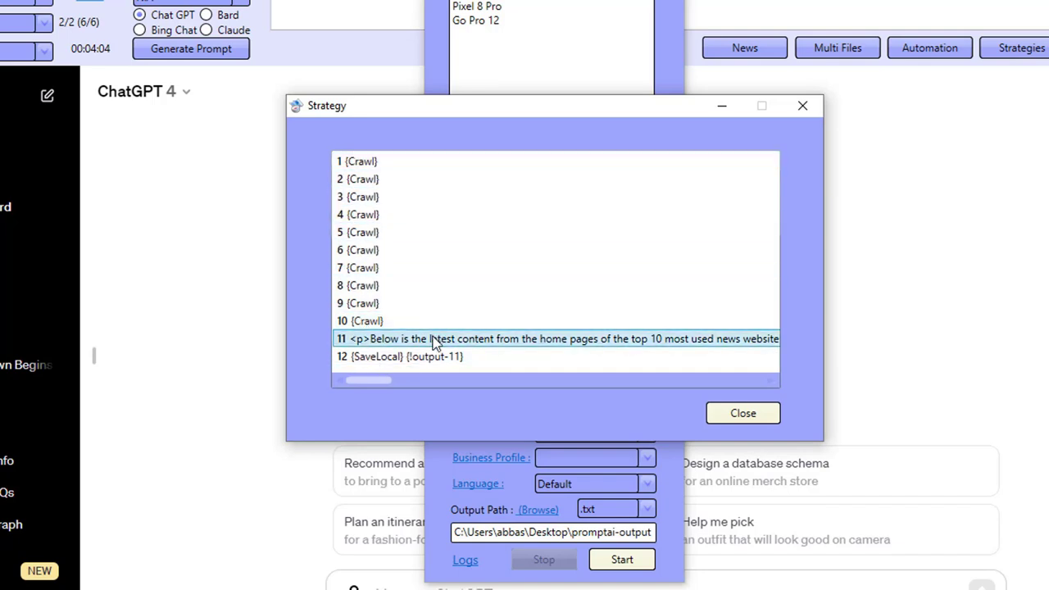
{"action": "double_click", "coordinate": [434, 338]}
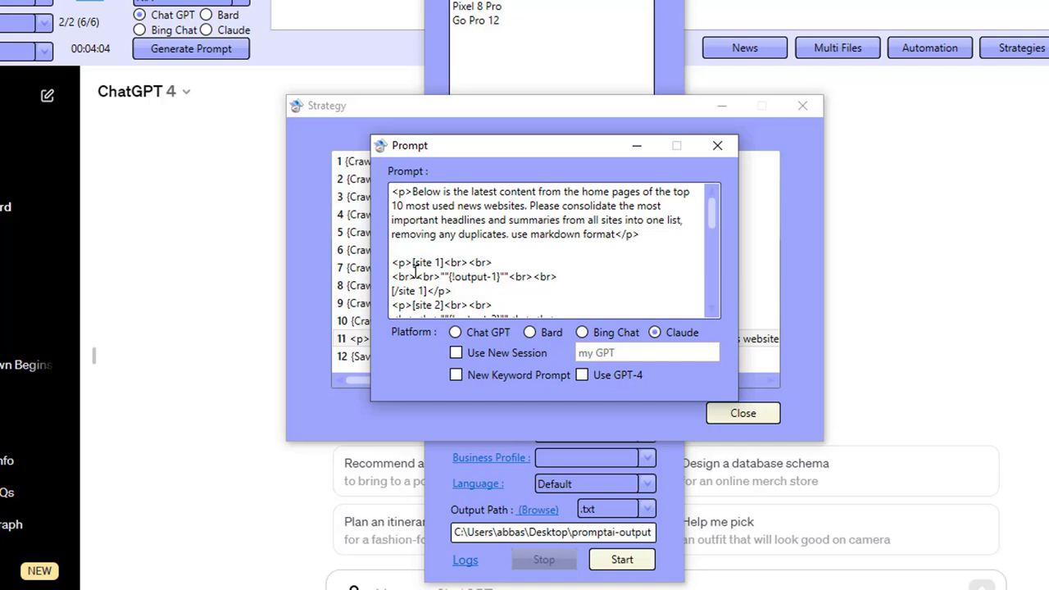
{"action": "left_click_drag", "start_coordinate": [413, 263], "coordinate": [492, 277]}
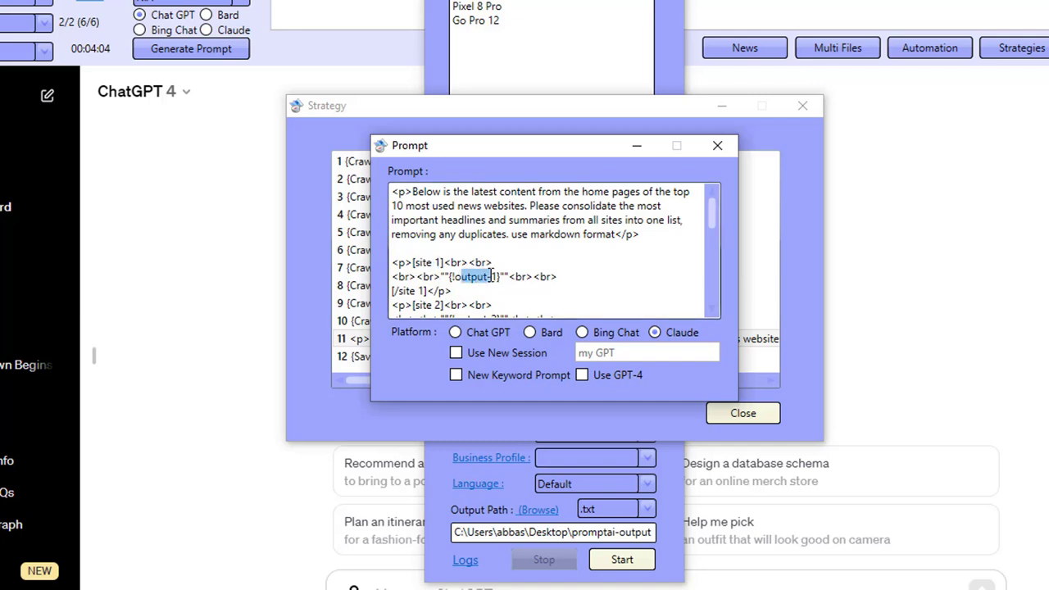
{"action": "scroll", "coordinate": [492, 276], "scroll_direction": "down", "scroll_amount": 8}
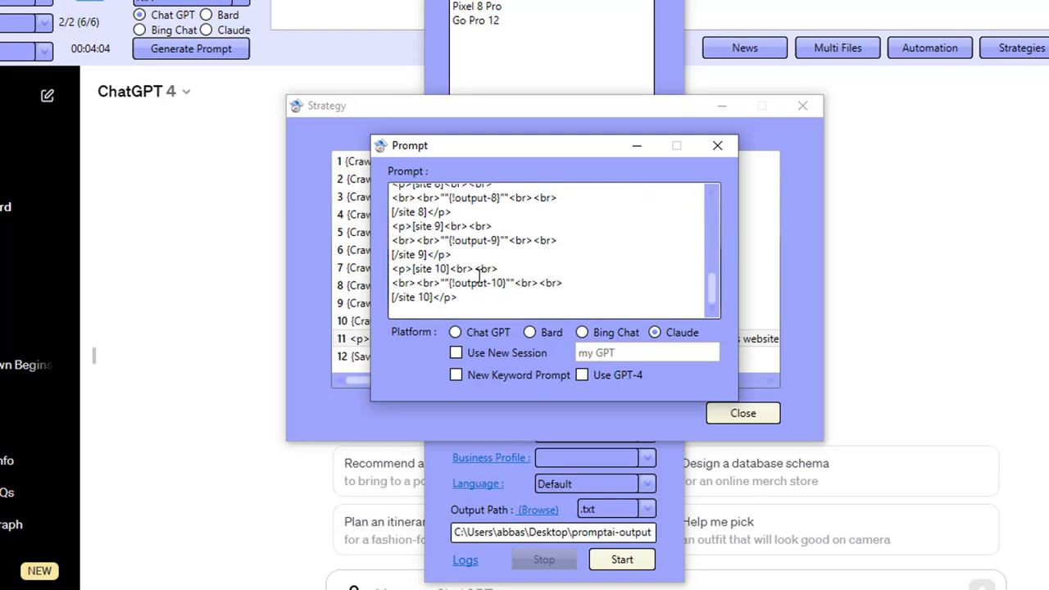
{"action": "left_click", "coordinate": [714, 146]}
{"action": "left_click", "coordinate": [810, 108]}
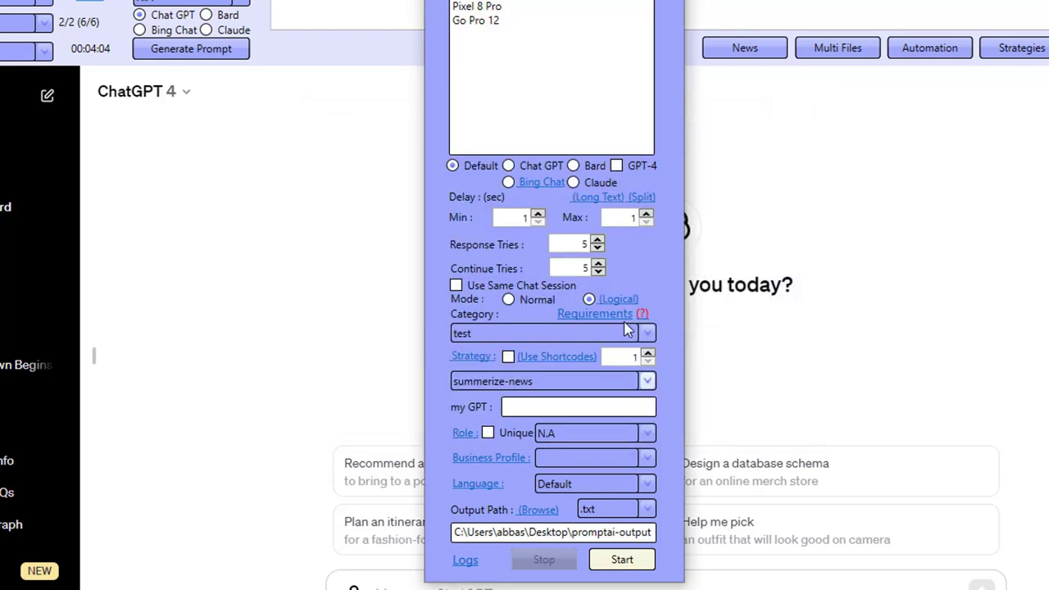
Step: Replace the Logical mode's URL list with the ten news site addresses, from nbcnews.com to nytimes.com, and save the settings
{"action": "left_click", "coordinate": [611, 301]}
{"action": "left_click", "coordinate": [610, 145]}
{"action": "key", "text": "ctrl+a"}
{"action": "key", "text": "ctrl+v"}
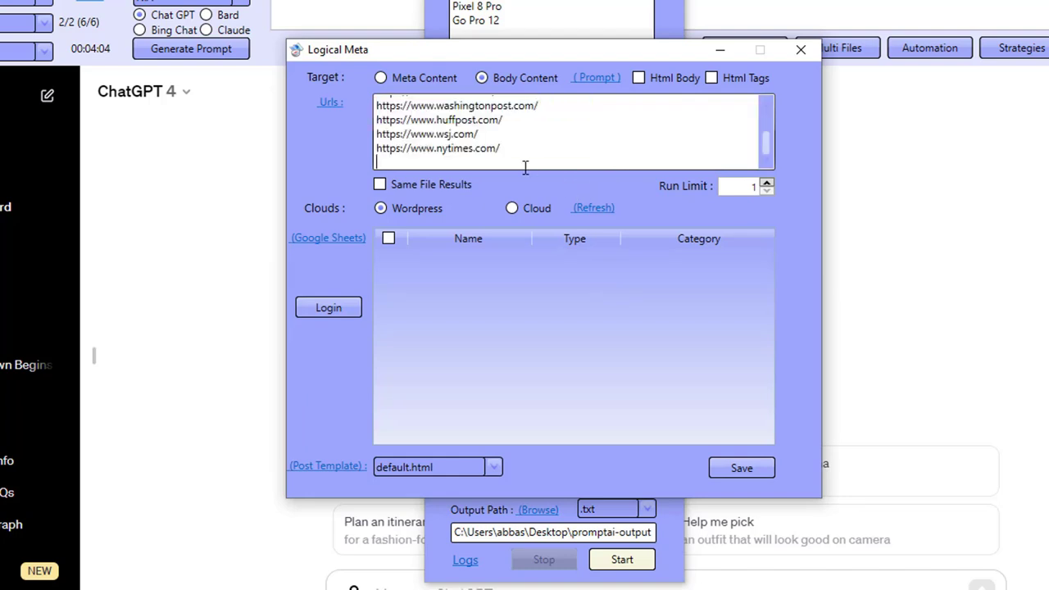
{"action": "key", "text": "BackSpace"}
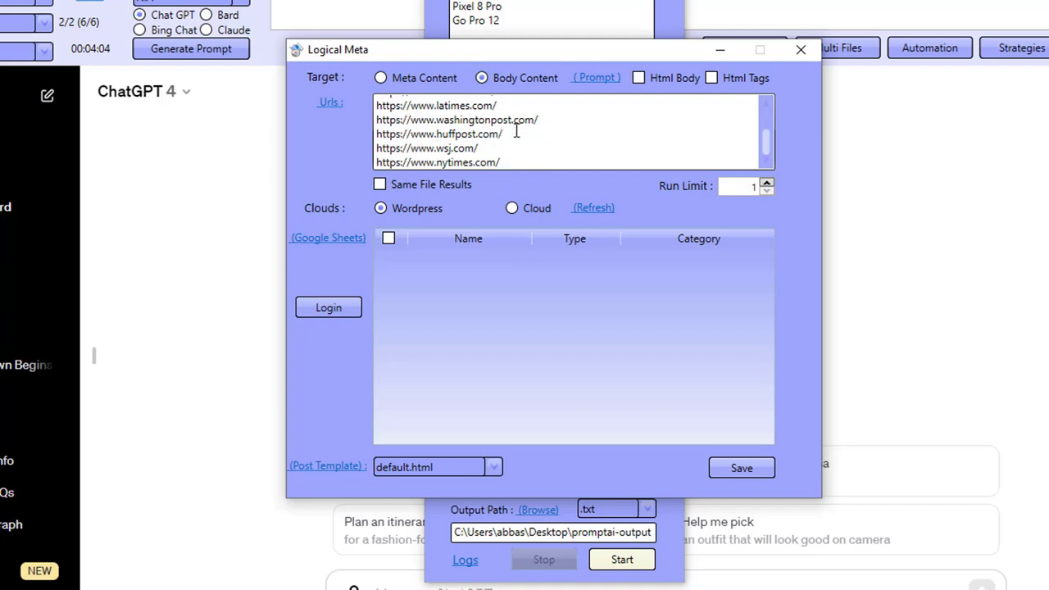
{"action": "scroll", "coordinate": [527, 155], "scroll_direction": "up", "scroll_amount": 2}
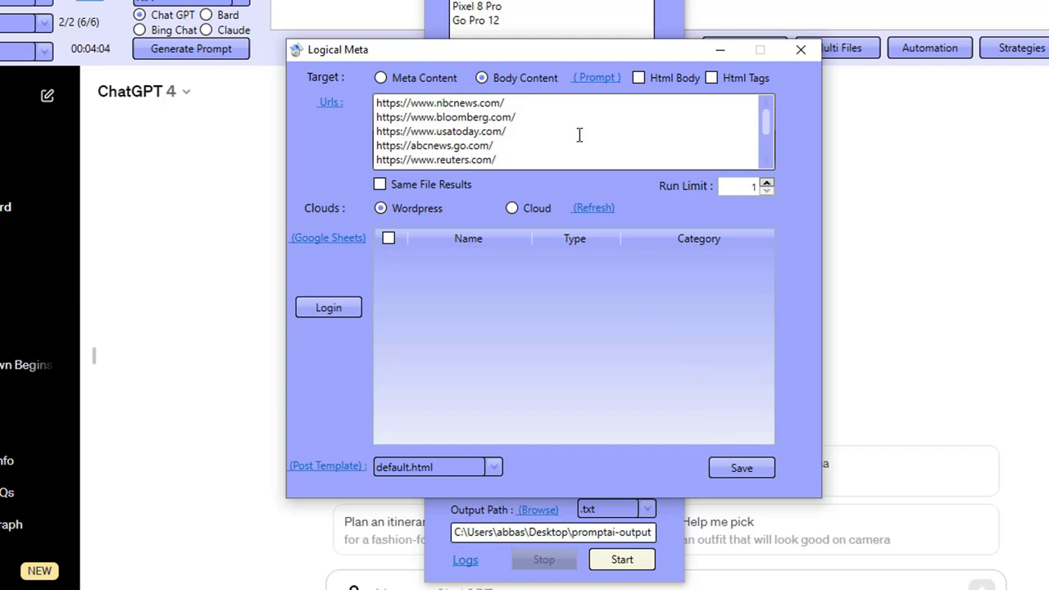
{"action": "left_click", "coordinate": [741, 468]}
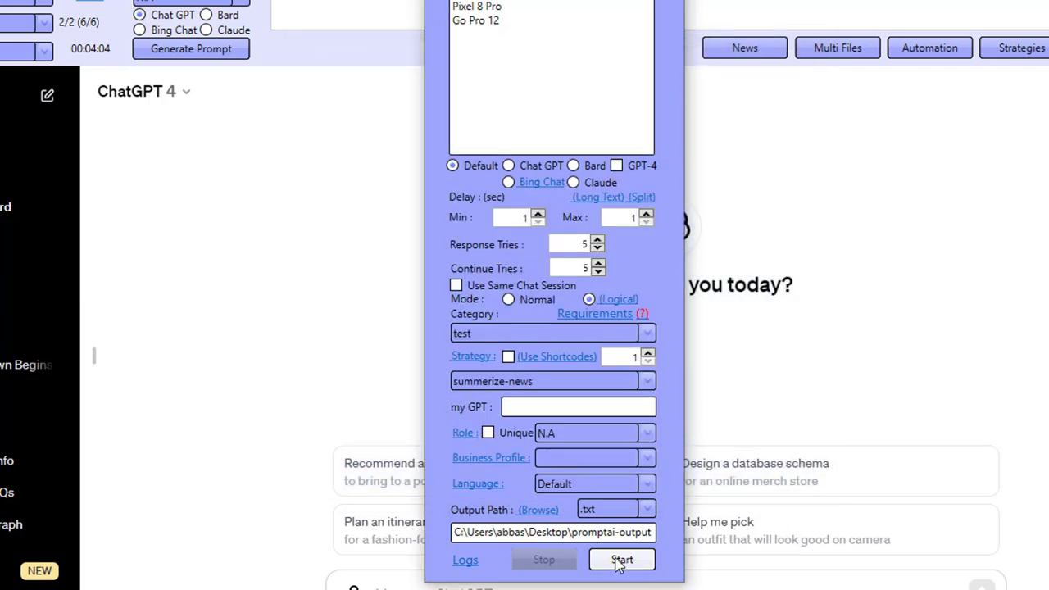
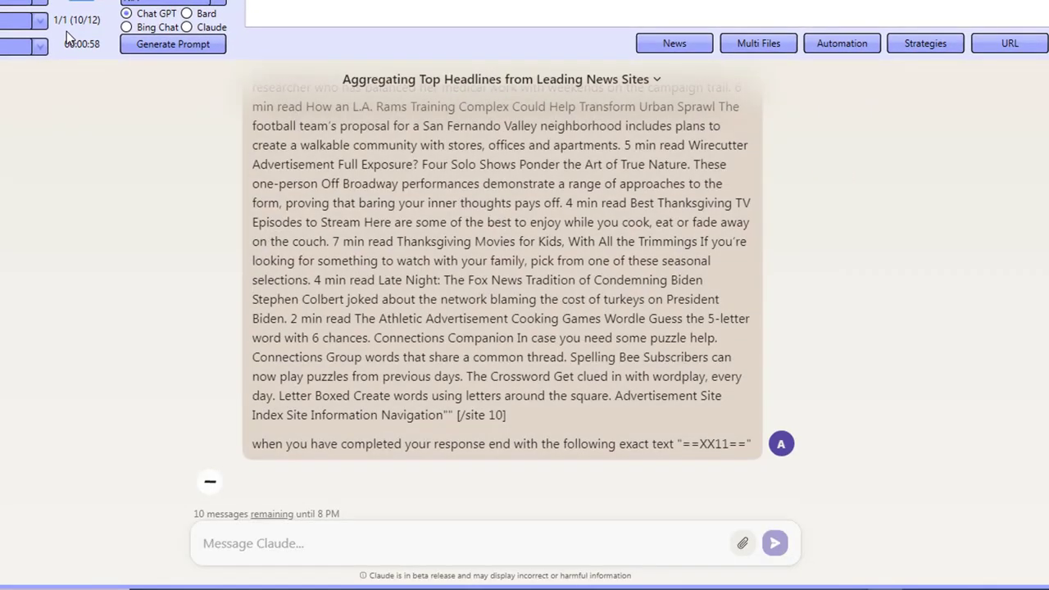
Step: Examine the start of the prompt sent to Claude and the scraped content of site 1
{"action": "scroll", "coordinate": [678, 424], "scroll_direction": "up", "scroll_amount": 4}
{"action": "left_click_drag", "start_coordinate": [1039, 532], "coordinate": [1024, 94]}
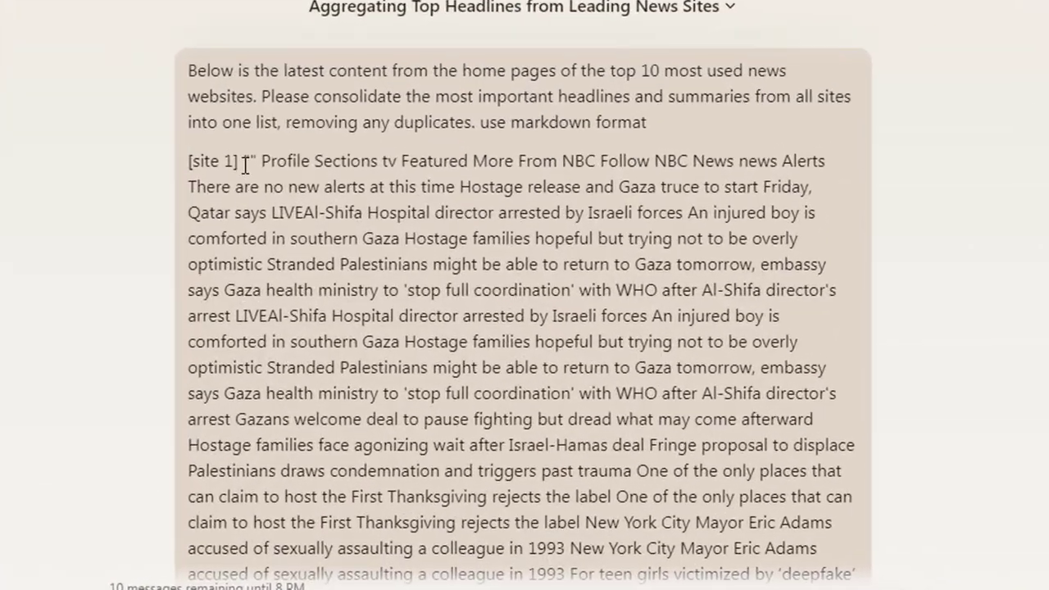
{"action": "left_click_drag", "start_coordinate": [264, 204], "coordinate": [231, 203]}
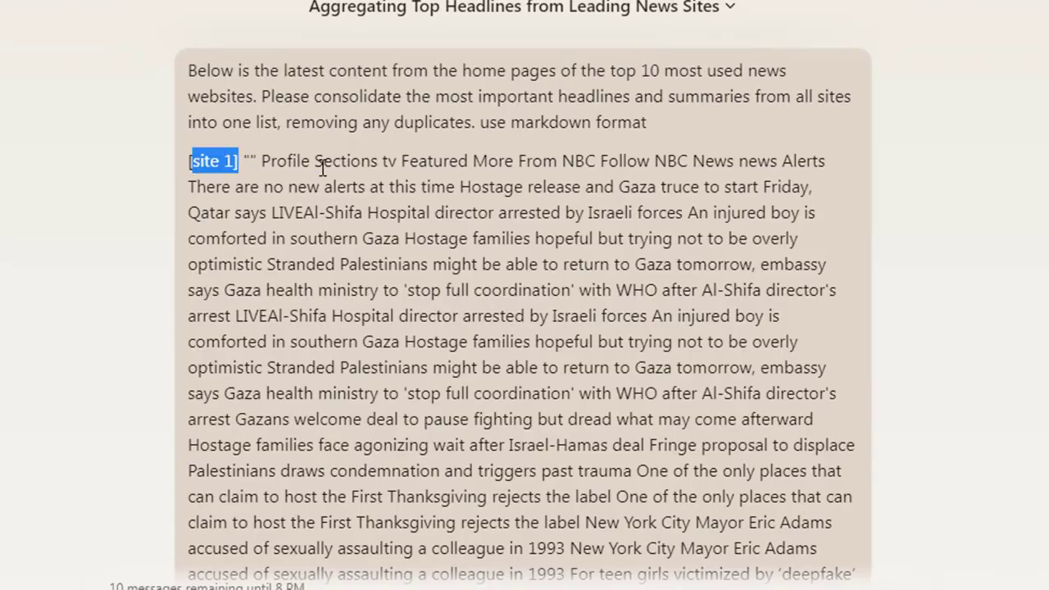
{"action": "scroll", "coordinate": [390, 301], "scroll_direction": "down", "scroll_amount": 20}
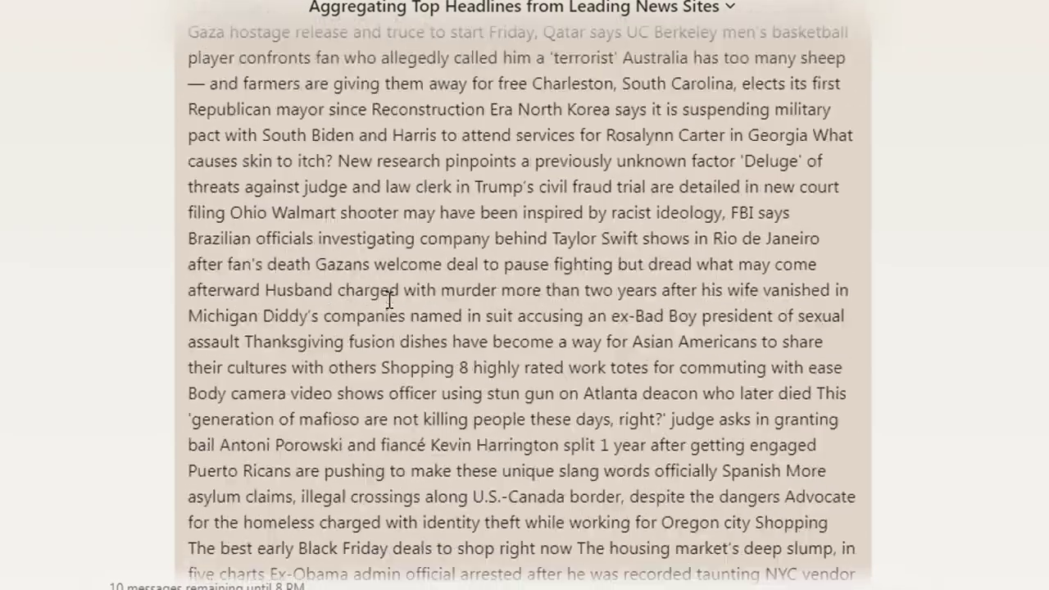
{"action": "scroll", "coordinate": [389, 302], "scroll_direction": "down", "scroll_amount": 20}
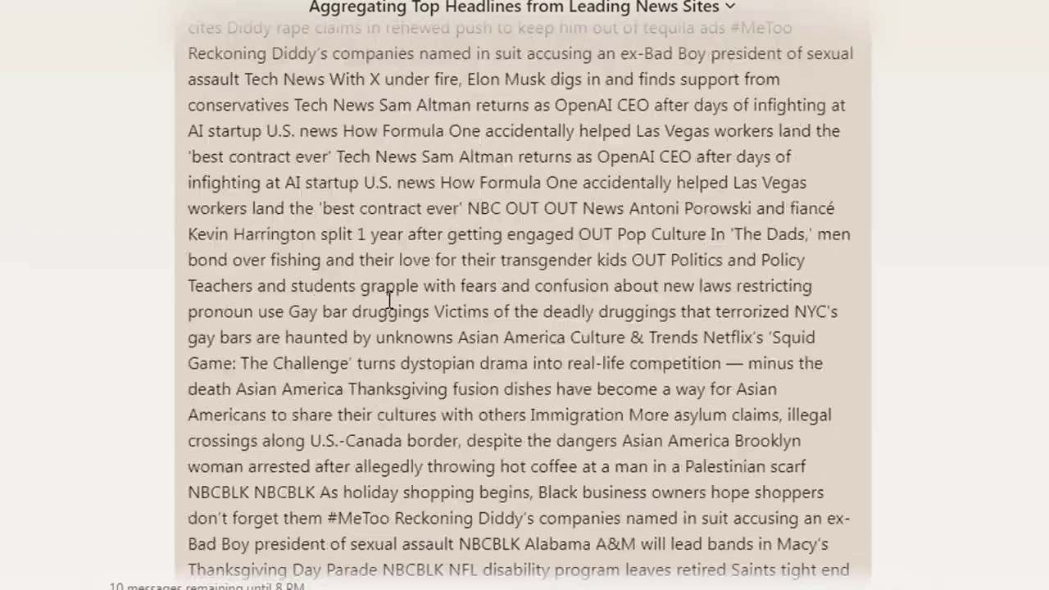
{"action": "scroll", "coordinate": [389, 307], "scroll_direction": "down", "scroll_amount": 5}
{"action": "scroll", "coordinate": [298, 246], "scroll_direction": "up", "scroll_amount": 2}
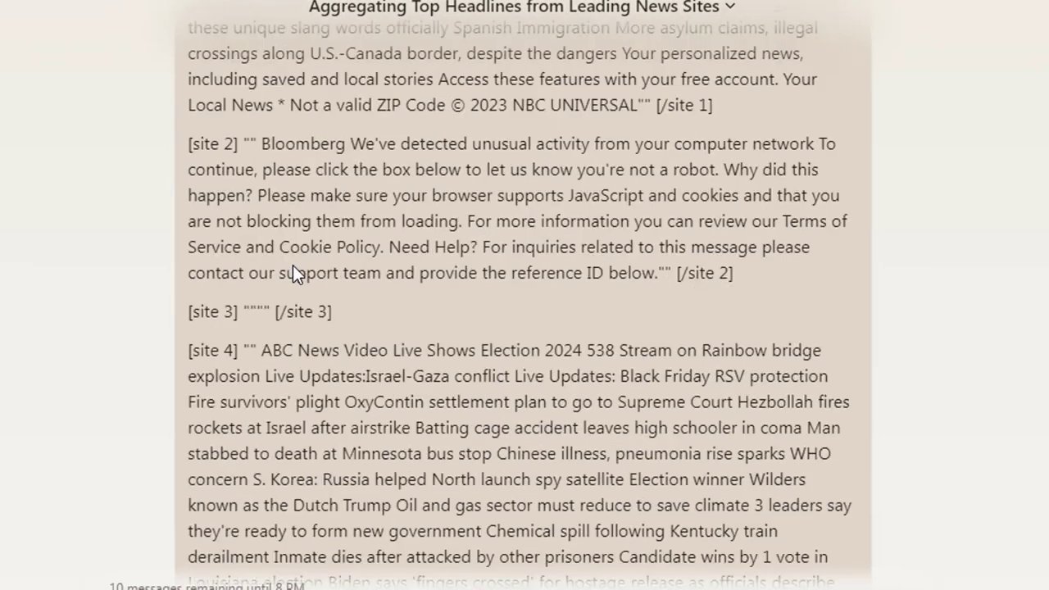
Step: Check the scraped content of sites 2 and 3 in the prompt, and skim the content of the remaining sites
{"action": "left_click_drag", "start_coordinate": [239, 310], "coordinate": [277, 311]}
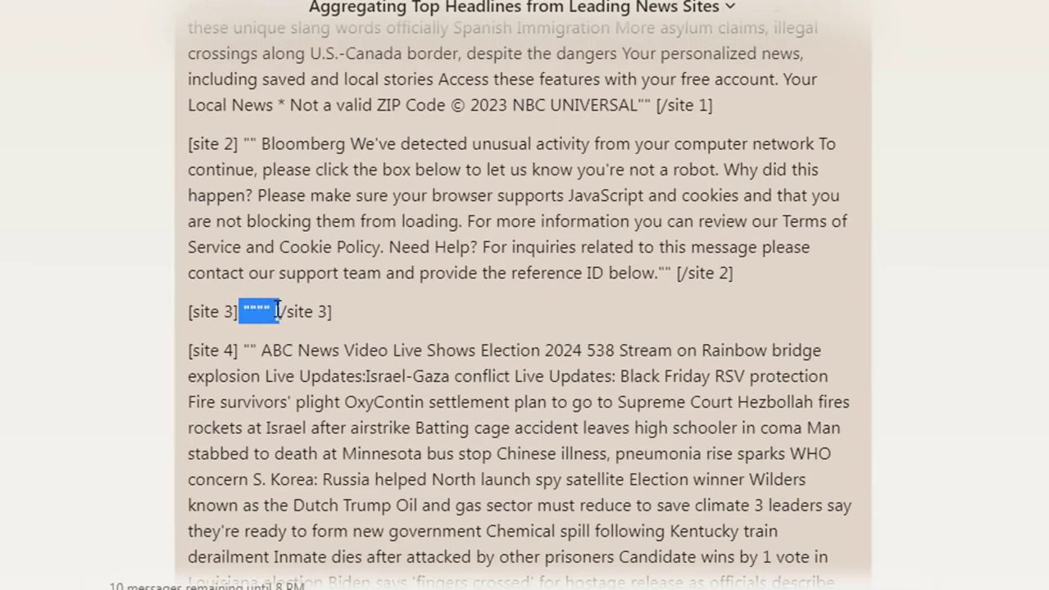
{"action": "scroll", "coordinate": [323, 361], "scroll_direction": "up", "scroll_amount": 4}
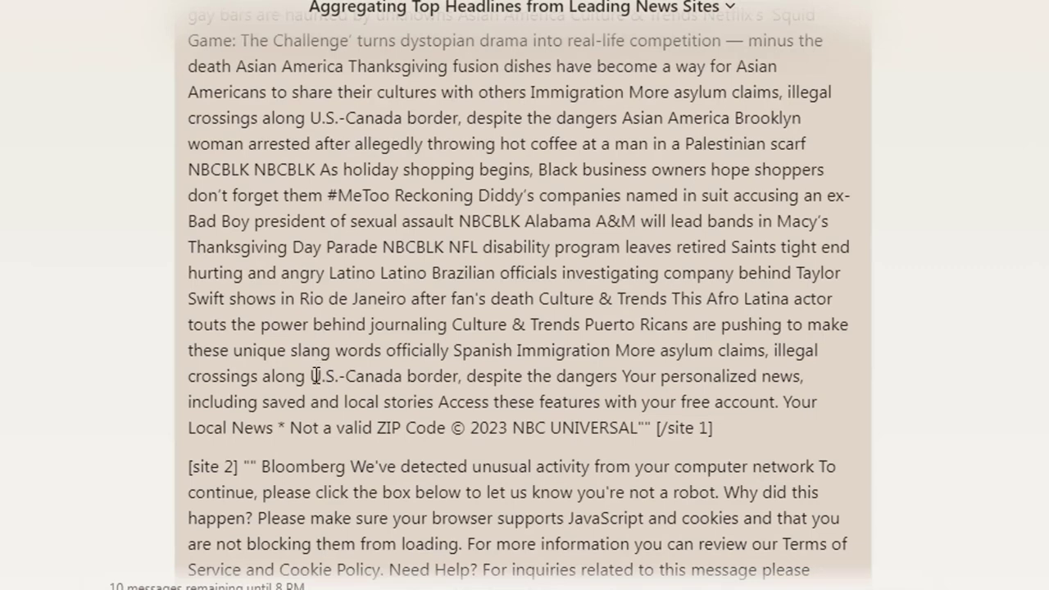
{"action": "left_click_drag", "start_coordinate": [226, 361], "coordinate": [297, 361]}
{"action": "left_click", "coordinate": [421, 354]}
{"action": "left_click_drag", "start_coordinate": [434, 352], "coordinate": [736, 400]}
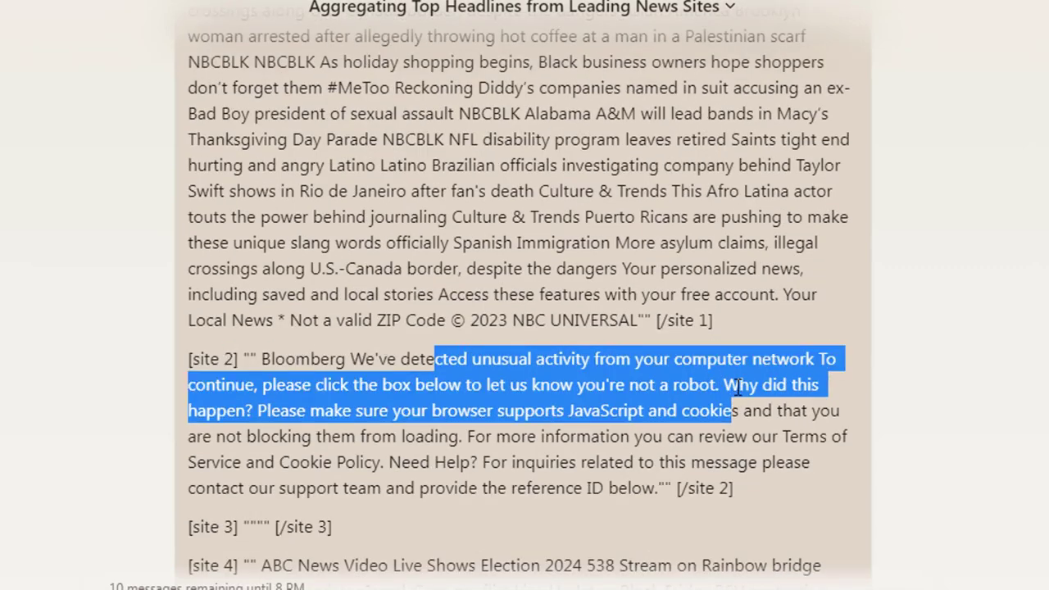
{"action": "left_click", "coordinate": [533, 373]}
{"action": "scroll", "coordinate": [386, 429], "scroll_direction": "down", "scroll_amount": 4}
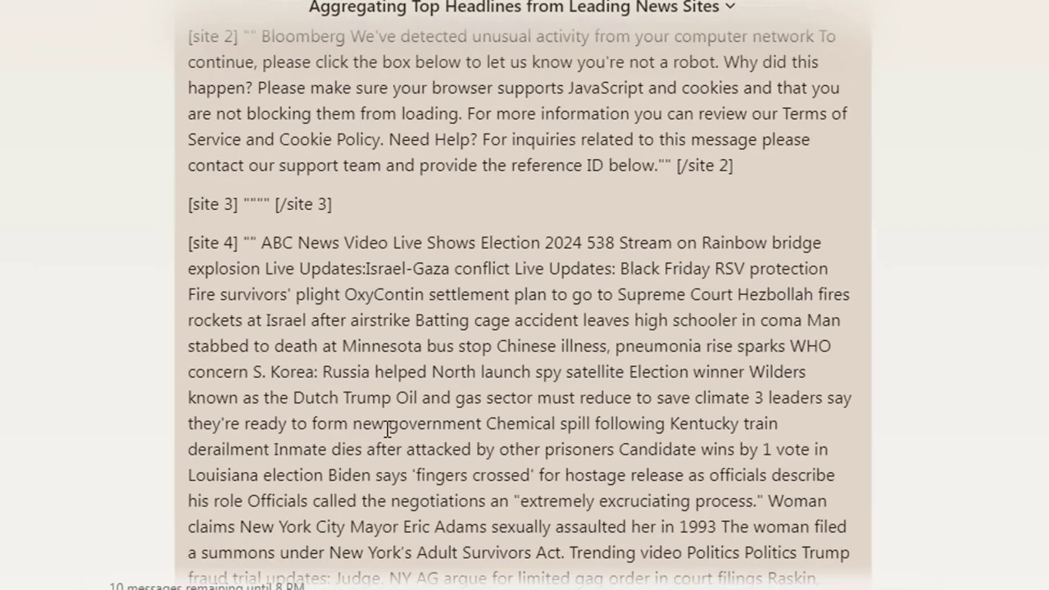
{"action": "scroll", "coordinate": [368, 305], "scroll_direction": "down", "scroll_amount": 20}
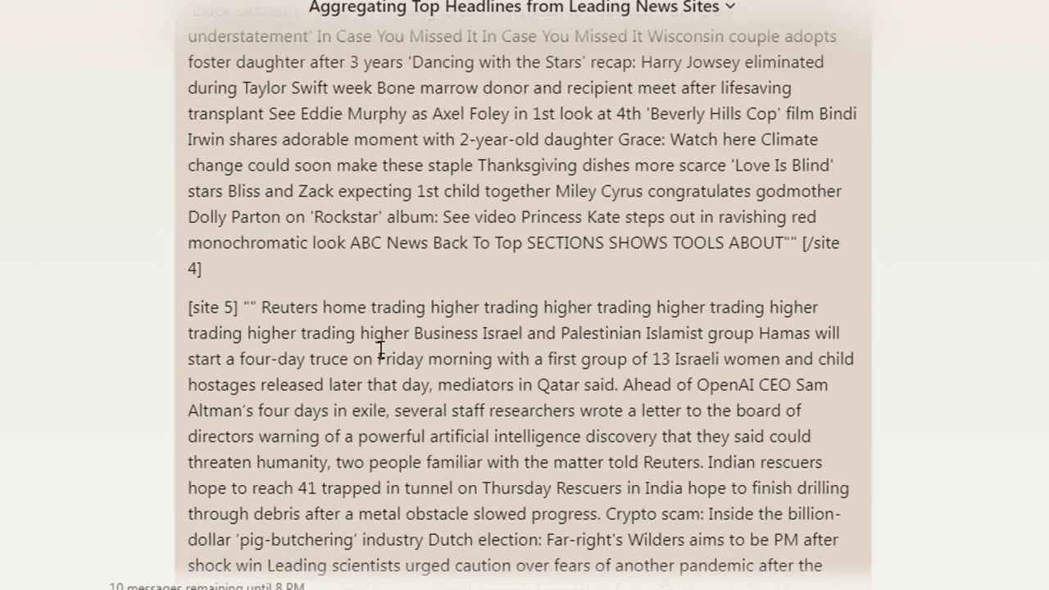
{"action": "scroll", "coordinate": [380, 350], "scroll_direction": "up", "scroll_amount": 3}
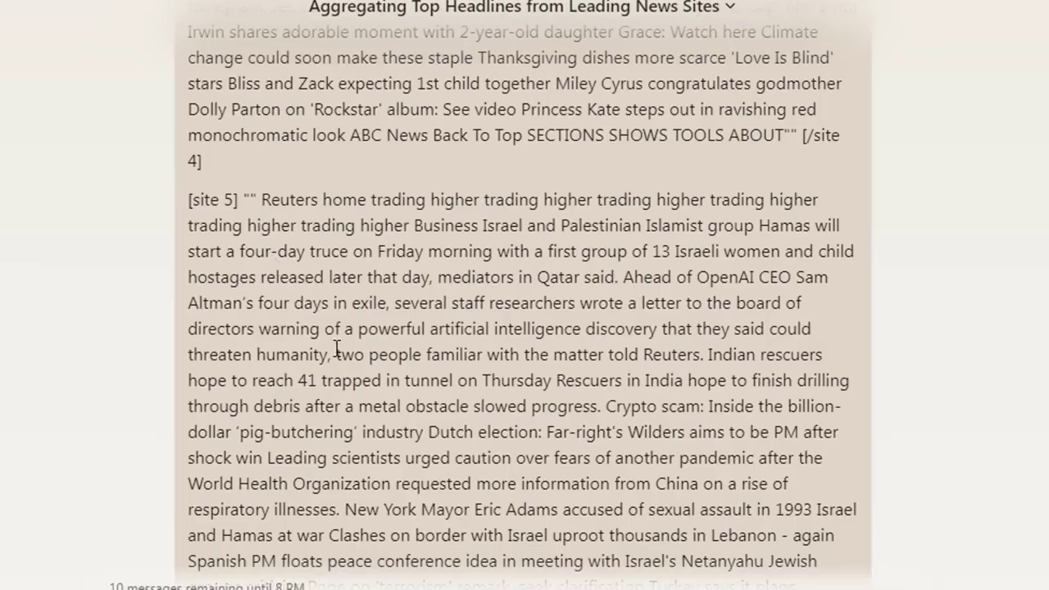
{"action": "scroll", "coordinate": [344, 368], "scroll_direction": "down", "scroll_amount": 10}
{"action": "scroll", "coordinate": [347, 371], "scroll_direction": "down", "scroll_amount": 4}
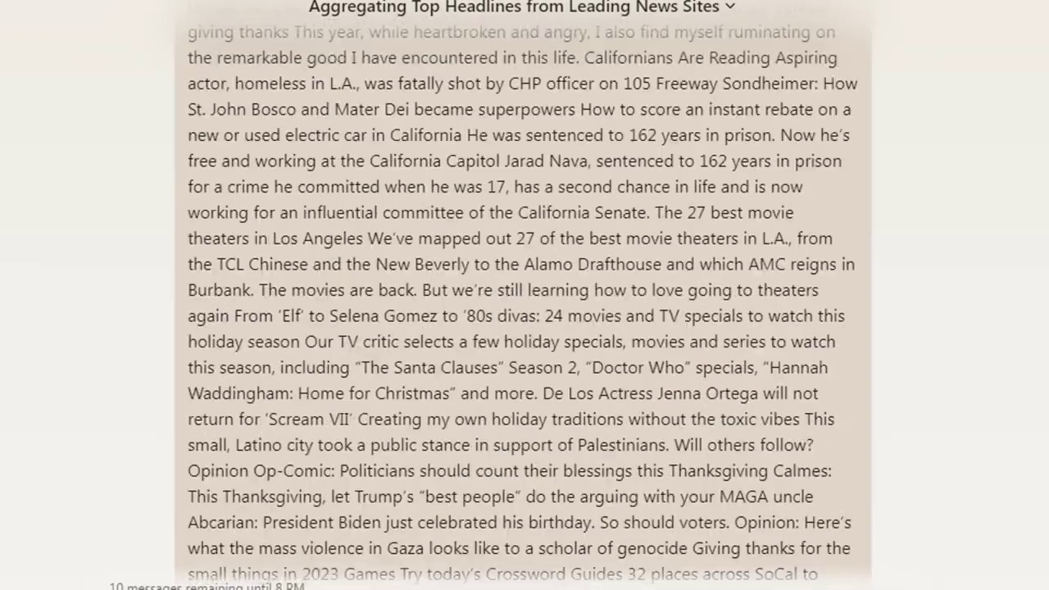
{"action": "scroll", "coordinate": [525, 295], "scroll_direction": "down", "scroll_amount": 10}
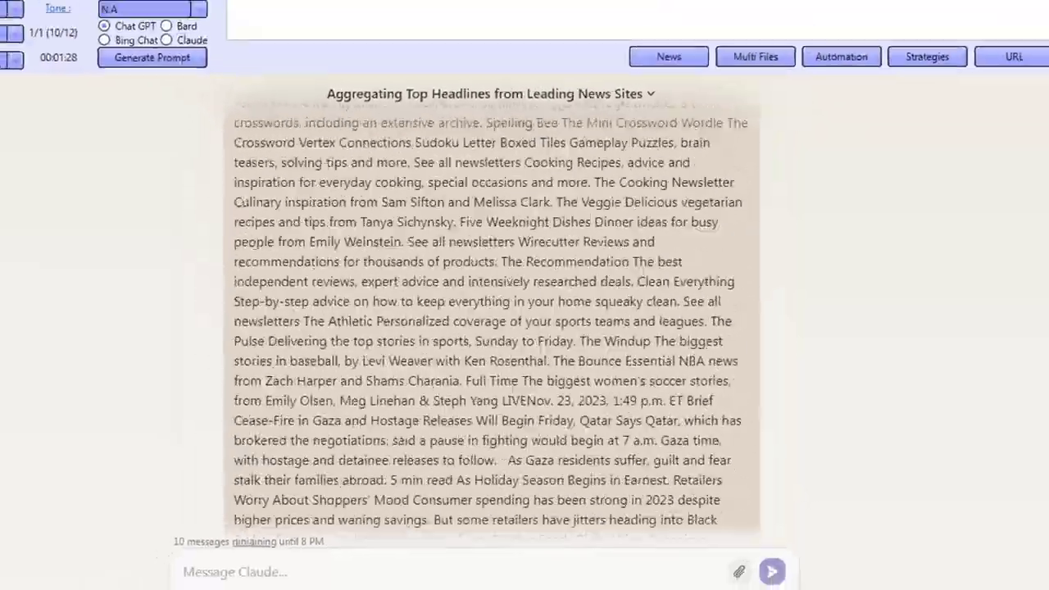
Step: Read the headlines listed for site 1 in Claude's consolidated news summary
{"action": "scroll", "coordinate": [399, 375], "scroll_direction": "up", "scroll_amount": 10}
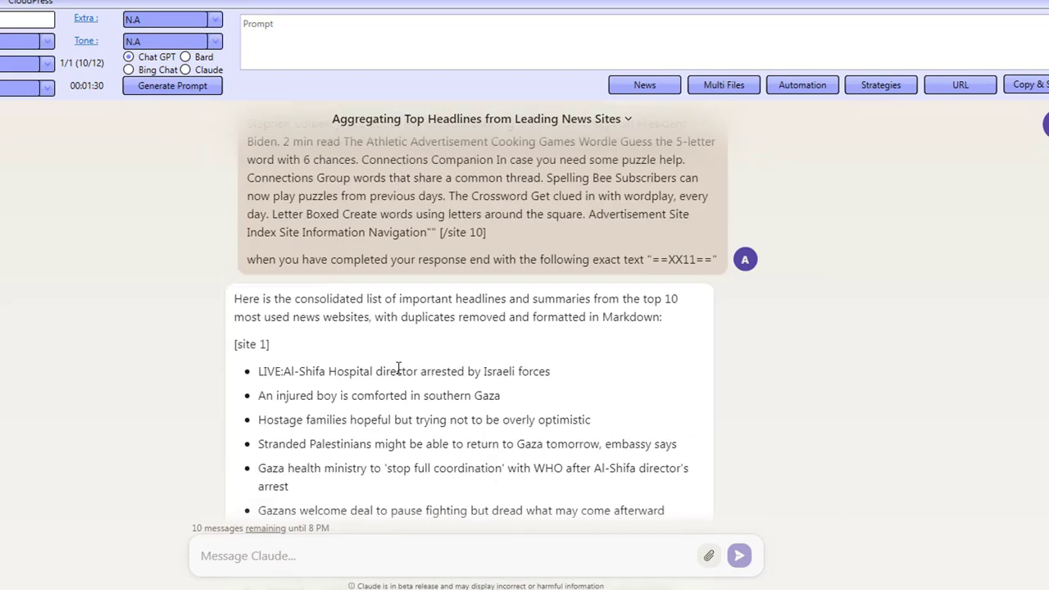
{"action": "left_click_drag", "start_coordinate": [283, 297], "coordinate": [377, 297]}
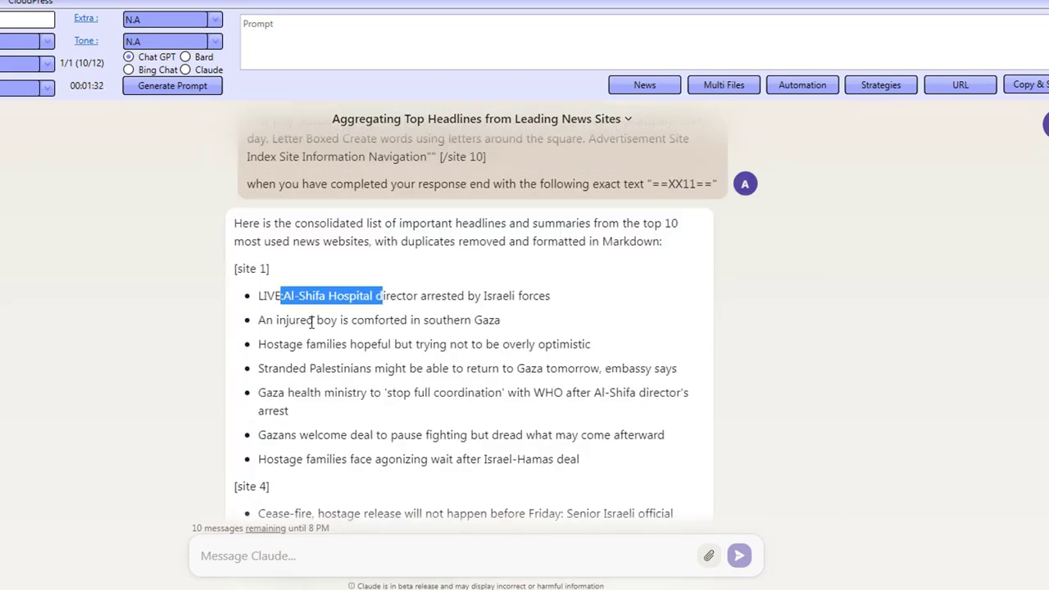
{"action": "left_click_drag", "start_coordinate": [316, 319], "coordinate": [382, 319]}
{"action": "left_click_drag", "start_coordinate": [310, 344], "coordinate": [386, 344]}
{"action": "left_click_drag", "start_coordinate": [336, 380], "coordinate": [389, 380]}
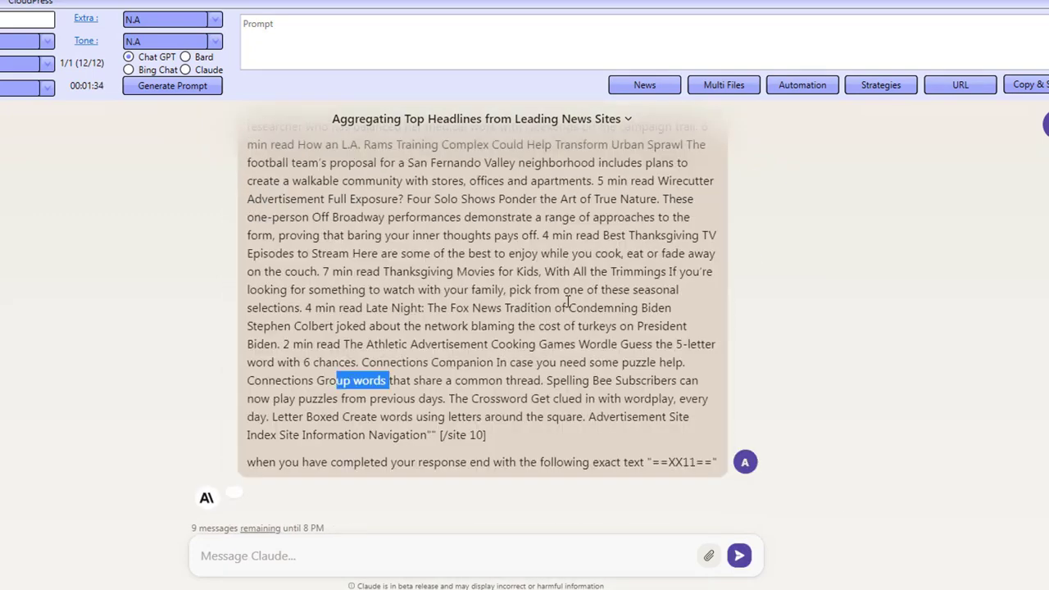
Step: Import the generated news summary into the editor and read through its headlines site by site
{"action": "left_click", "coordinate": [497, 326]}
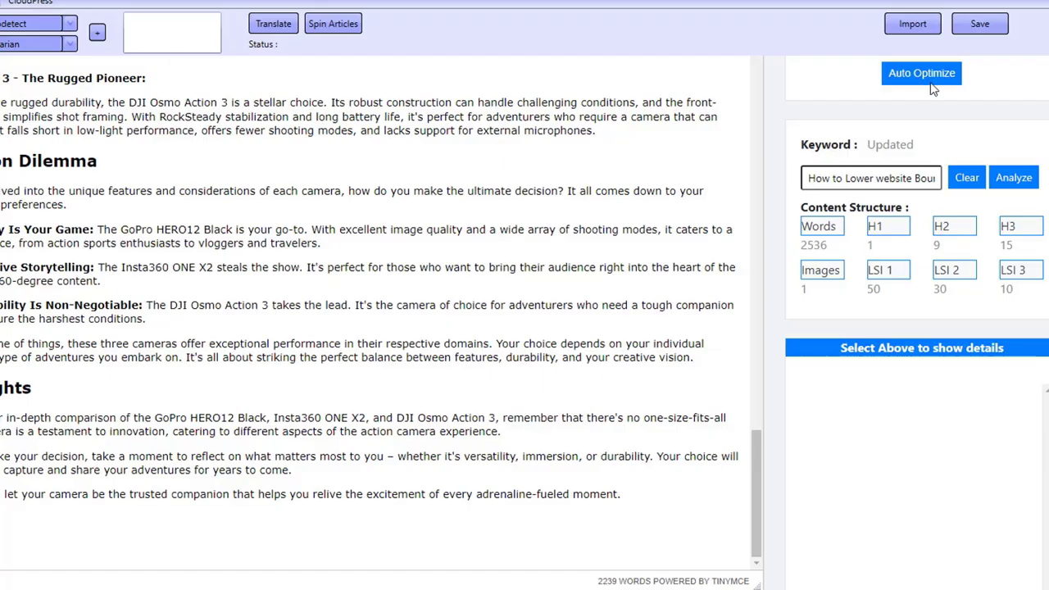
{"action": "left_click", "coordinate": [913, 24]}
{"action": "double_click", "coordinate": [88, 76]}
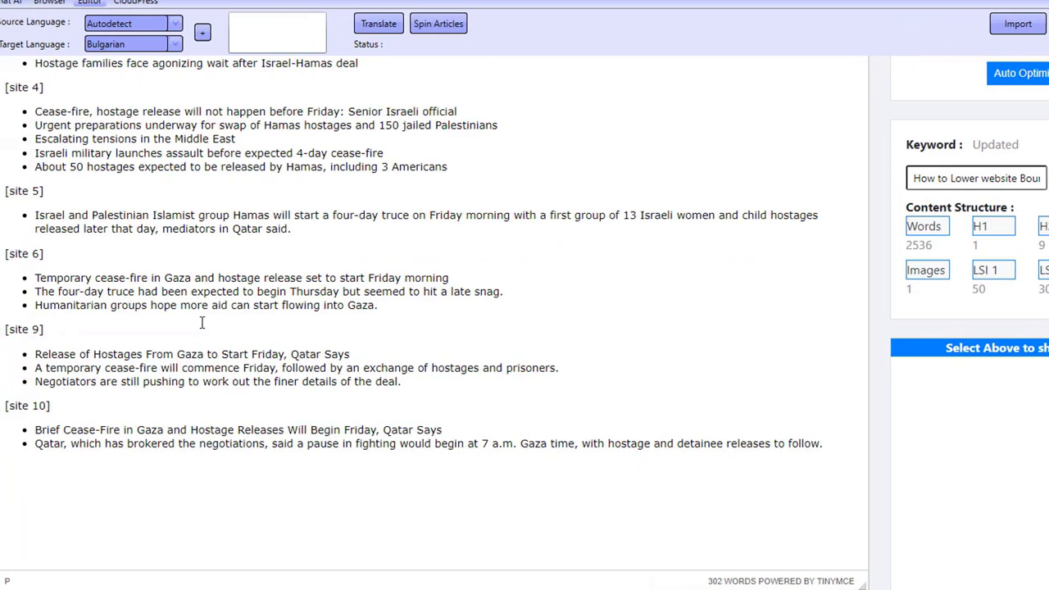
{"action": "left_click_drag", "start_coordinate": [129, 278], "coordinate": [244, 293]}
{"action": "left_click", "coordinate": [153, 278]}
{"action": "scroll", "coordinate": [247, 294], "scroll_direction": "up", "scroll_amount": 3}
{"action": "scroll", "coordinate": [247, 296], "scroll_direction": "down", "scroll_amount": 5}
{"action": "scroll", "coordinate": [247, 295], "scroll_direction": "up", "scroll_amount": 5}
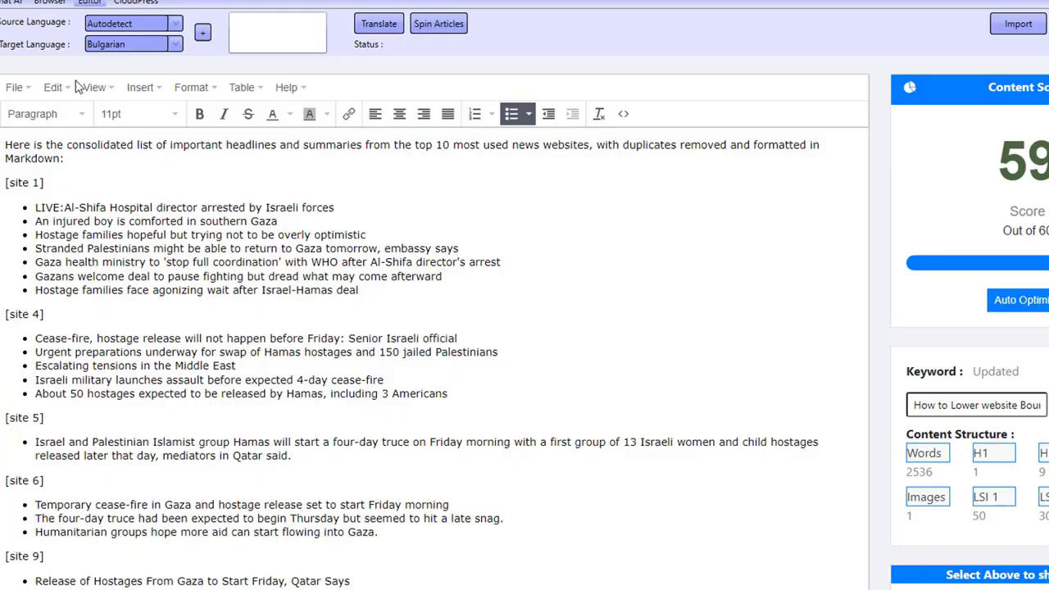
Step: Switch to PowerPoint to check the URL list and news summary slides, and return to the Claude chat to look over the prompt
{"action": "left_click", "coordinate": [23, 4]}
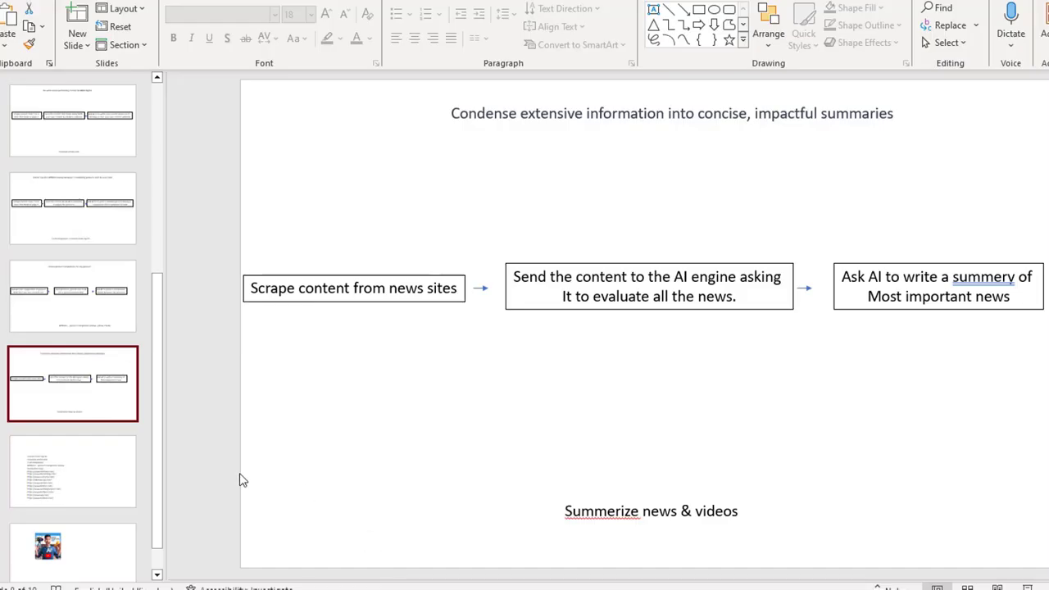
{"action": "left_click", "coordinate": [52, 494]}
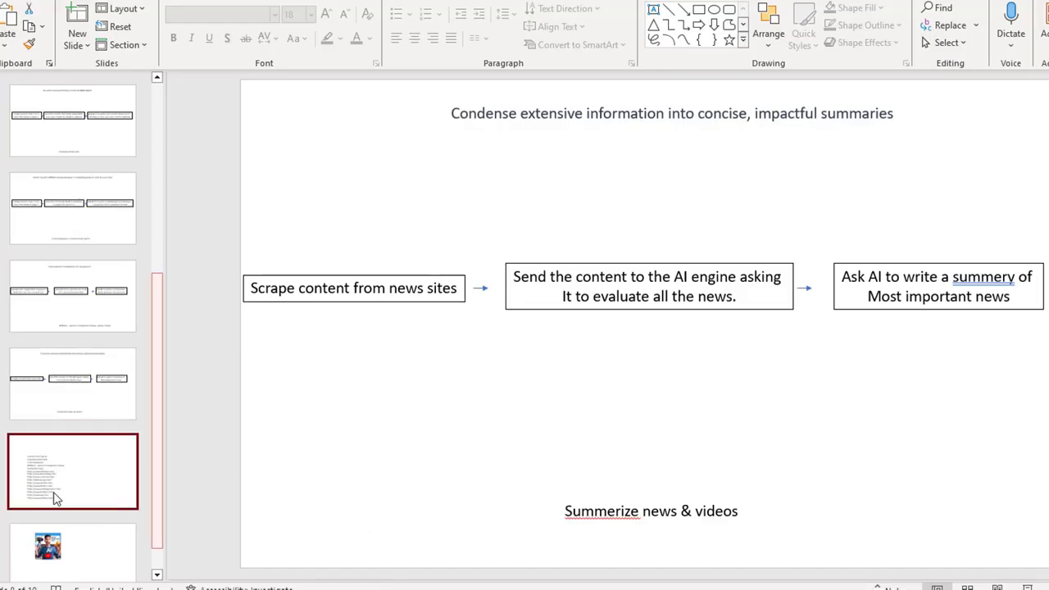
{"action": "left_click", "coordinate": [96, 413]}
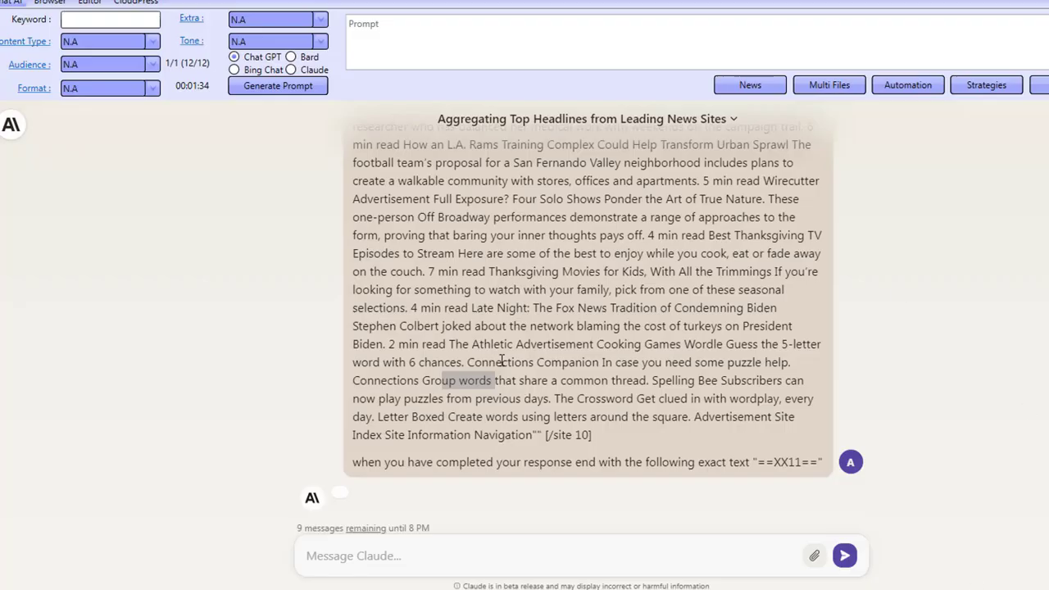
{"action": "scroll", "coordinate": [502, 361], "scroll_direction": "up", "scroll_amount": 15}
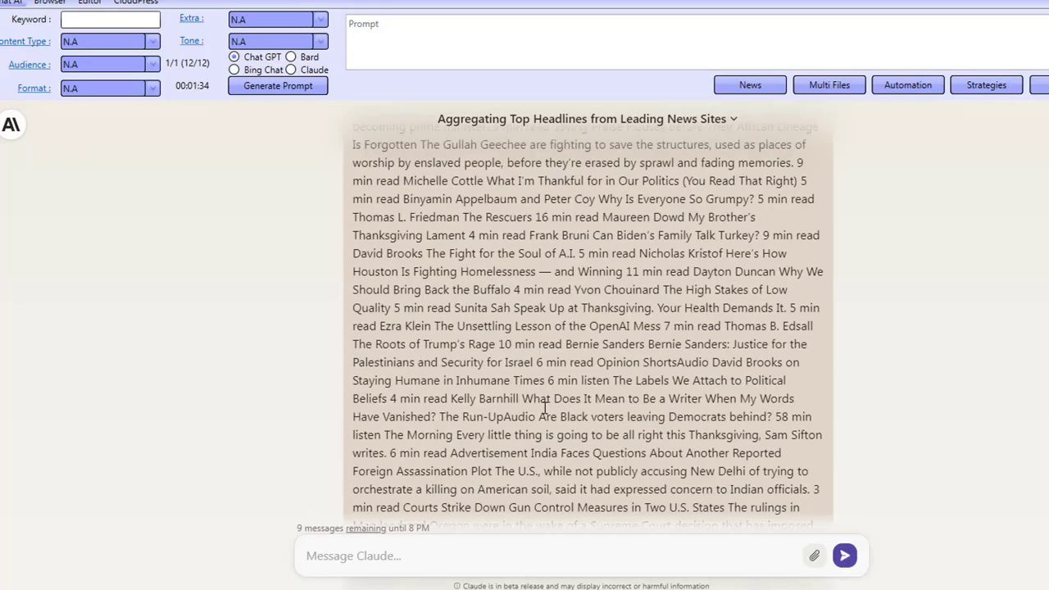
Step: Switch to the paragraphs.txt notes in Notepad and highlight the "text to speech audio" and "video" lines
{"action": "scroll", "coordinate": [545, 408], "scroll_direction": "up", "scroll_amount": 15}
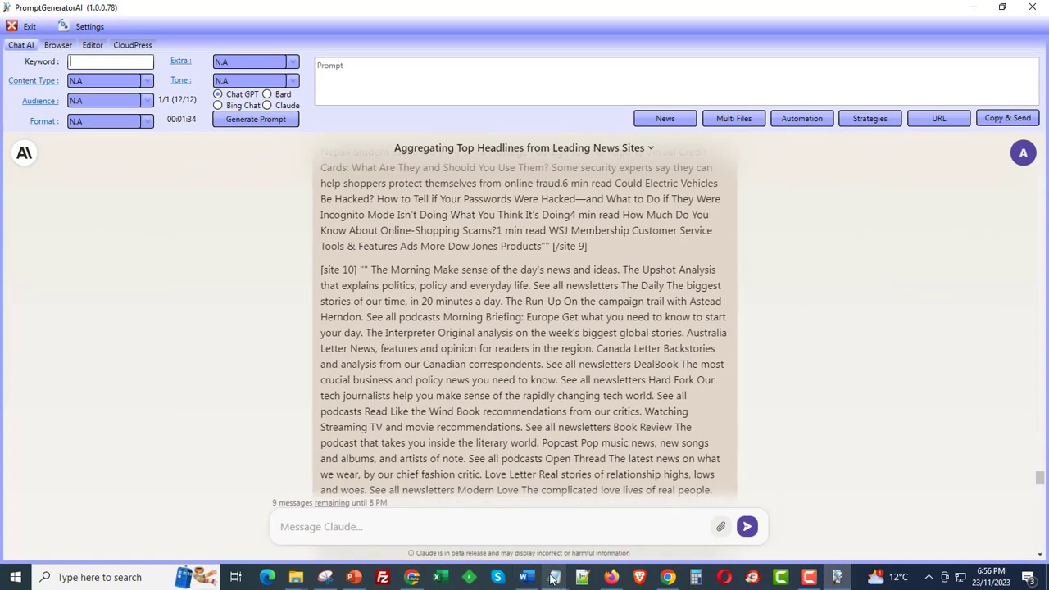
{"action": "mouse_move", "coordinate": [567, 584]}
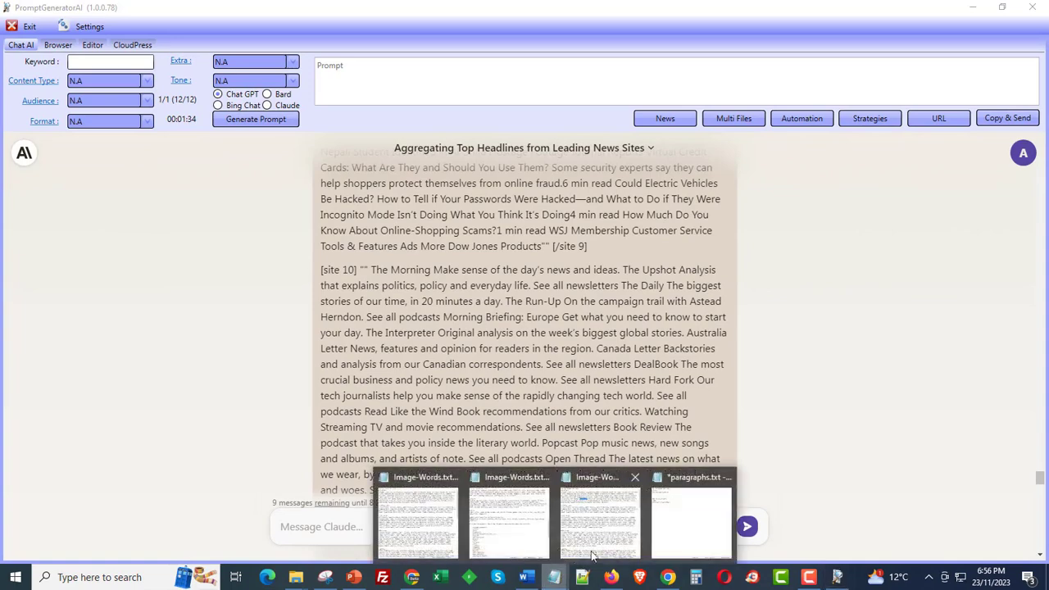
{"action": "left_click", "coordinate": [663, 536]}
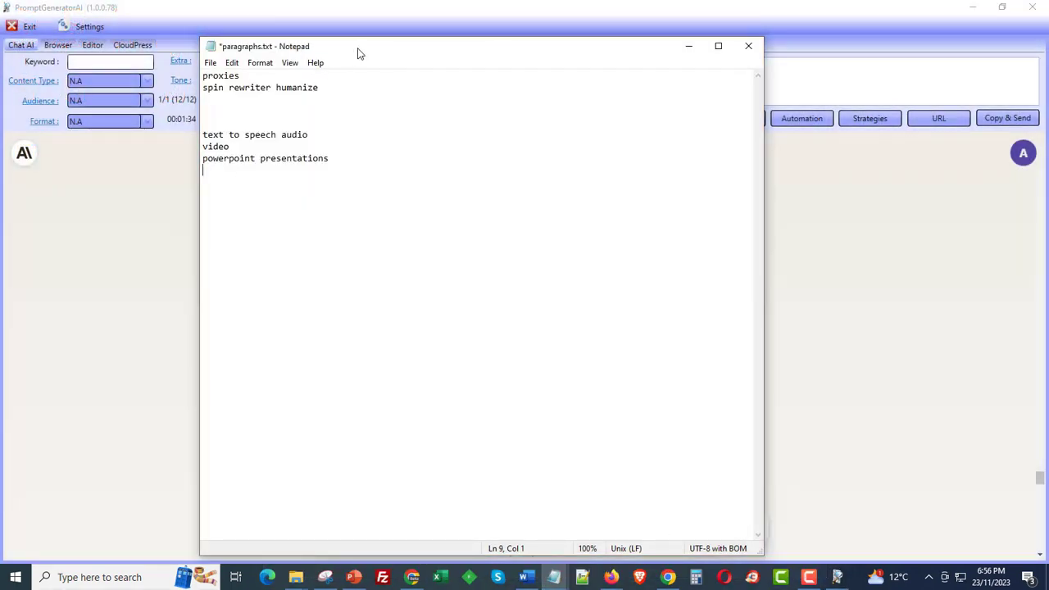
{"action": "left_click_drag", "start_coordinate": [354, 53], "coordinate": [677, 197]}
{"action": "double_click", "coordinate": [545, 279]}
{"action": "left_click", "coordinate": [630, 278], "text": "shift"}
{"action": "left_click", "coordinate": [629, 275]}
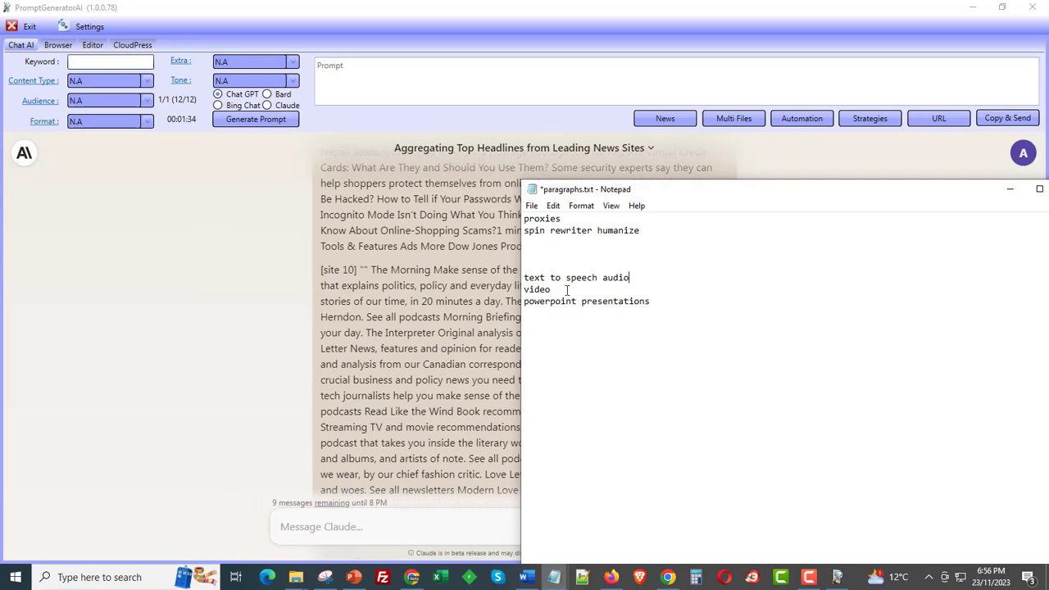
{"action": "left_click_drag", "start_coordinate": [535, 292], "coordinate": [559, 292]}
{"action": "left_click", "coordinate": [560, 292]}
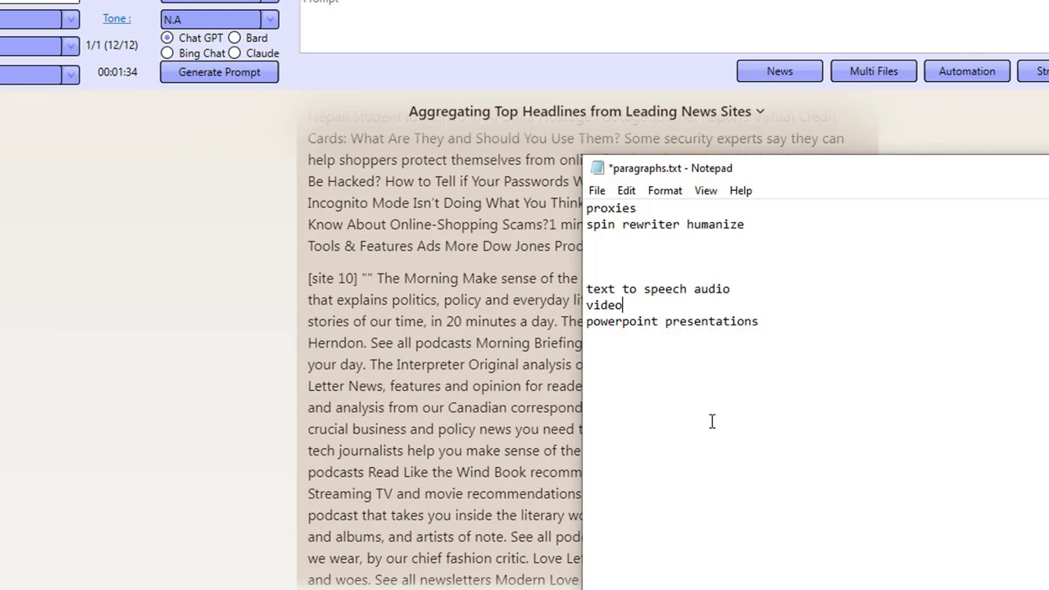
{"action": "left_click", "coordinate": [542, 422]}
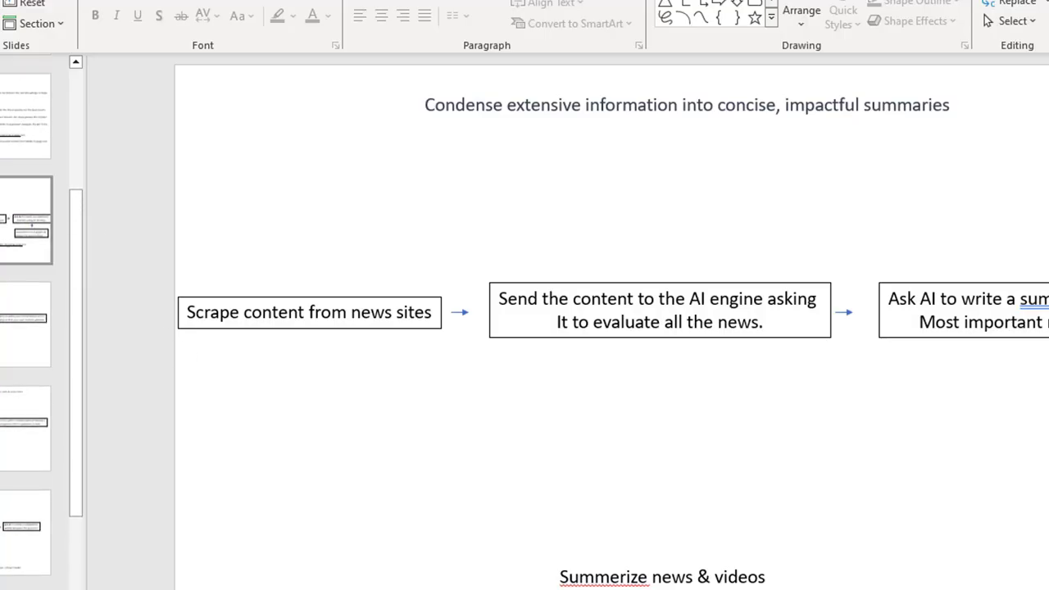
Step: Highlight "Automation & AI" in the opening slide's title in PowerPoint, and return to the Claude chat in PromptGeneratorAI
{"action": "left_click", "coordinate": [25, 115]}
{"action": "left_click_drag", "start_coordinate": [496, 133], "coordinate": [623, 121]}
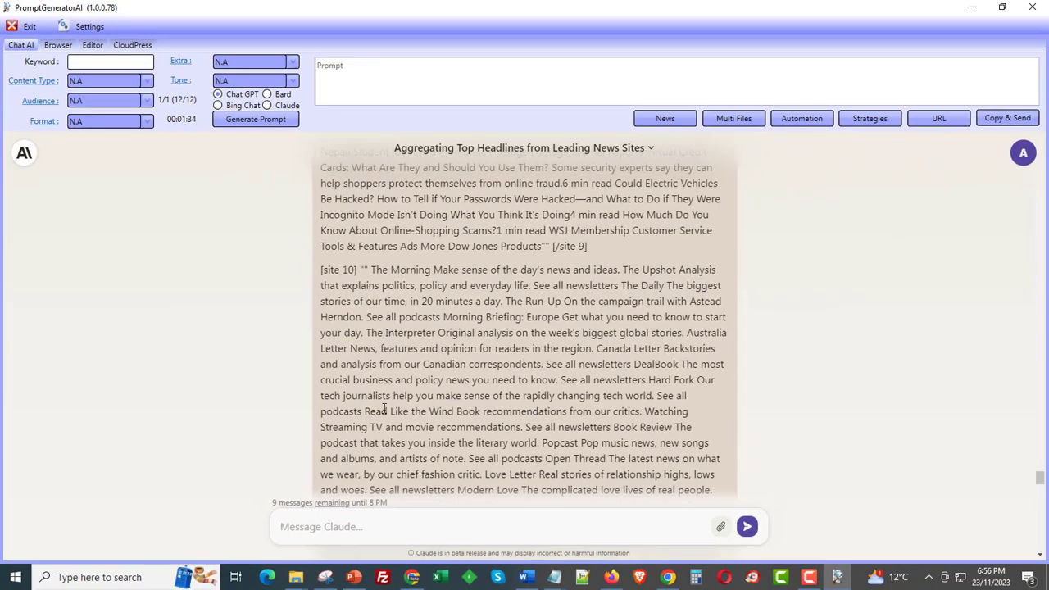
{"action": "scroll", "coordinate": [385, 409], "scroll_direction": "down", "scroll_amount": 5}
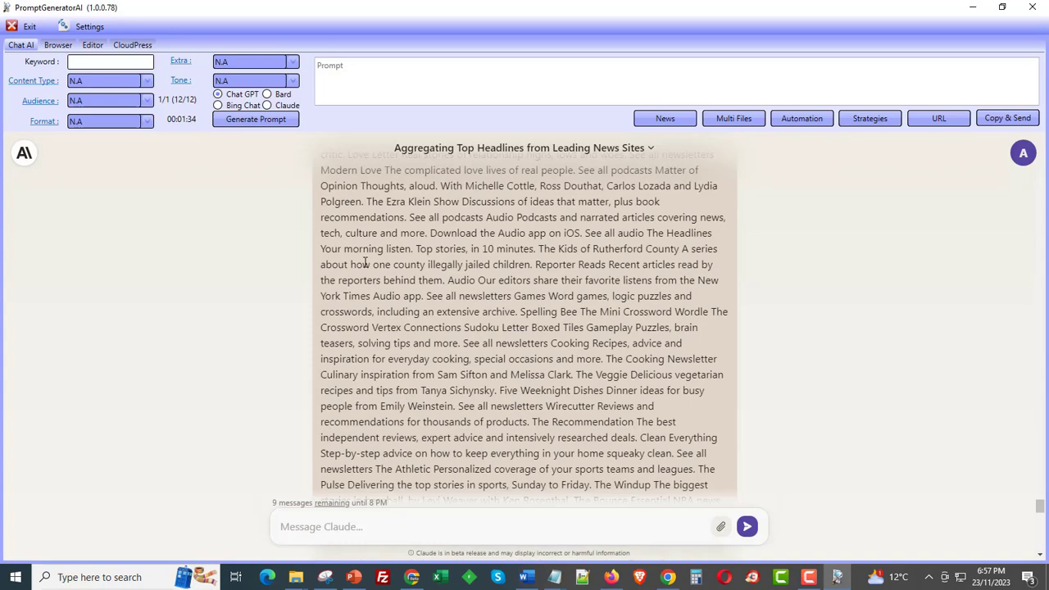
Step: Load the Amazon Best Sellers strategy from the Affiliates category, review its prompts and saved outputs, and close Strategy Management
{"action": "left_click", "coordinate": [870, 119]}
{"action": "left_click", "coordinate": [436, 136]}
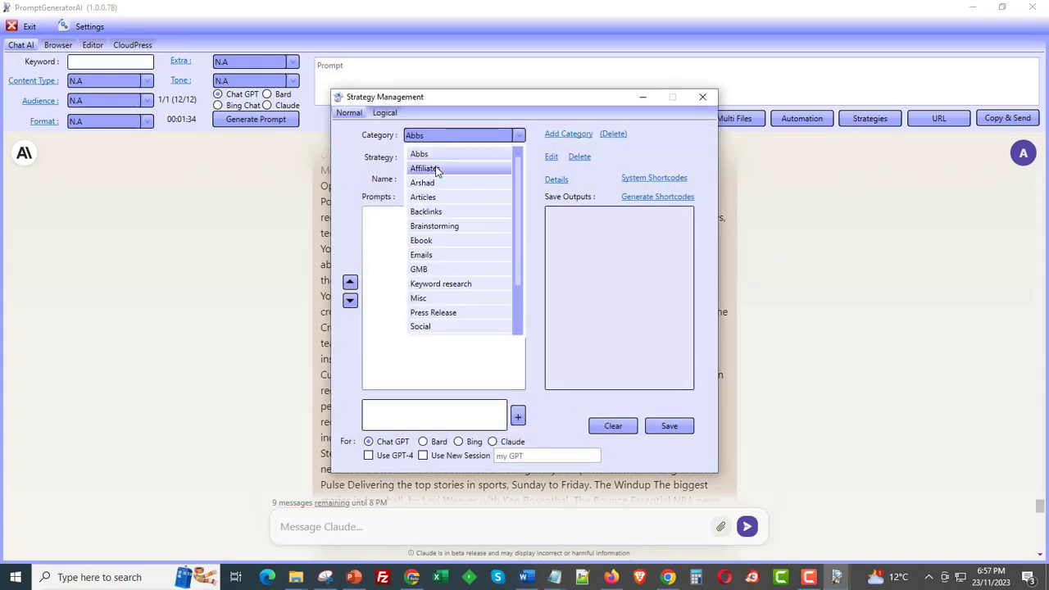
{"action": "left_click", "coordinate": [435, 168]}
{"action": "left_click", "coordinate": [449, 136]}
{"action": "left_click", "coordinate": [443, 153]}
{"action": "left_click", "coordinate": [551, 156]}
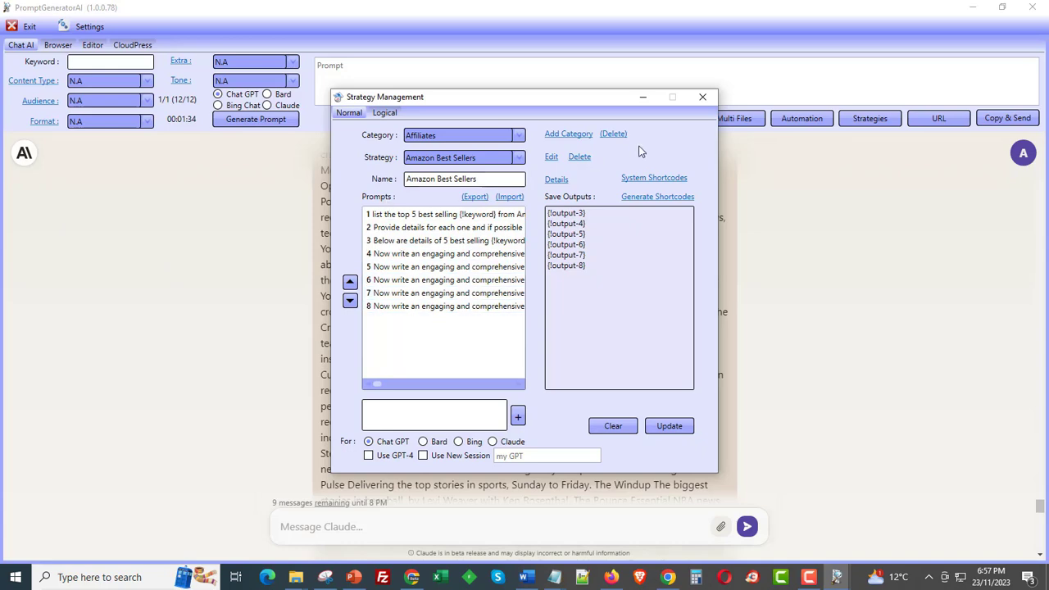
{"action": "left_click", "coordinate": [702, 97]}
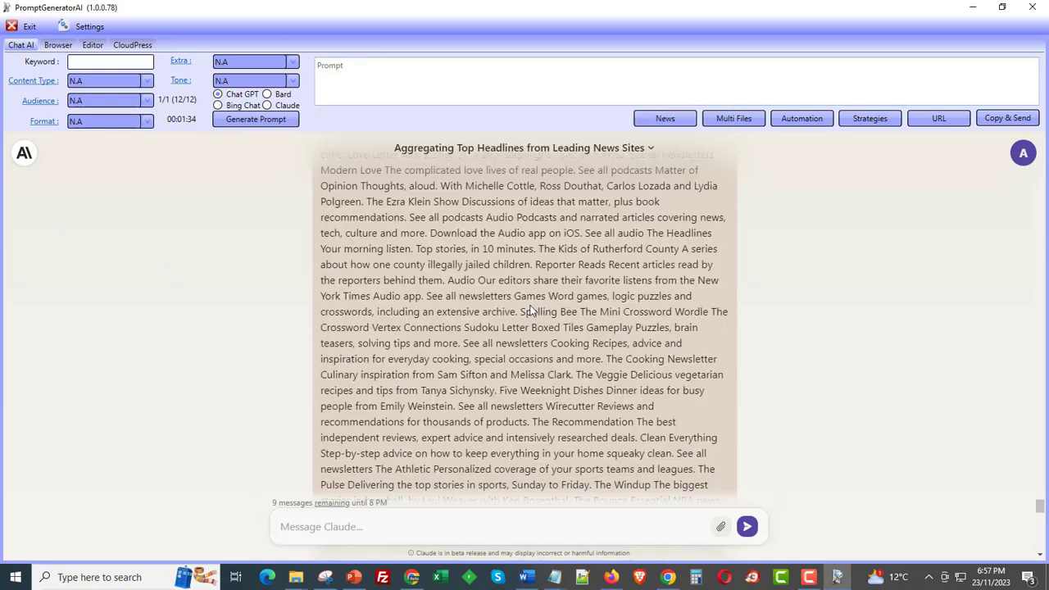
Step: Look over the logical strategy options, trying the Crawl and Post action types, and close Strategy Management without saving
{"action": "left_click", "coordinate": [887, 119]}
{"action": "left_click", "coordinate": [385, 113]}
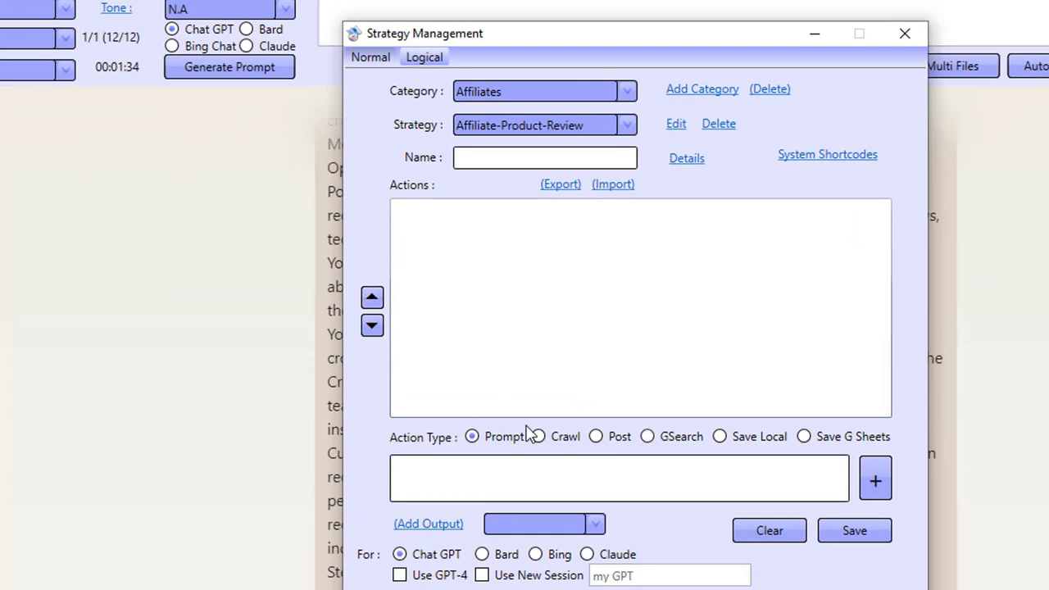
{"action": "left_click", "coordinate": [551, 440]}
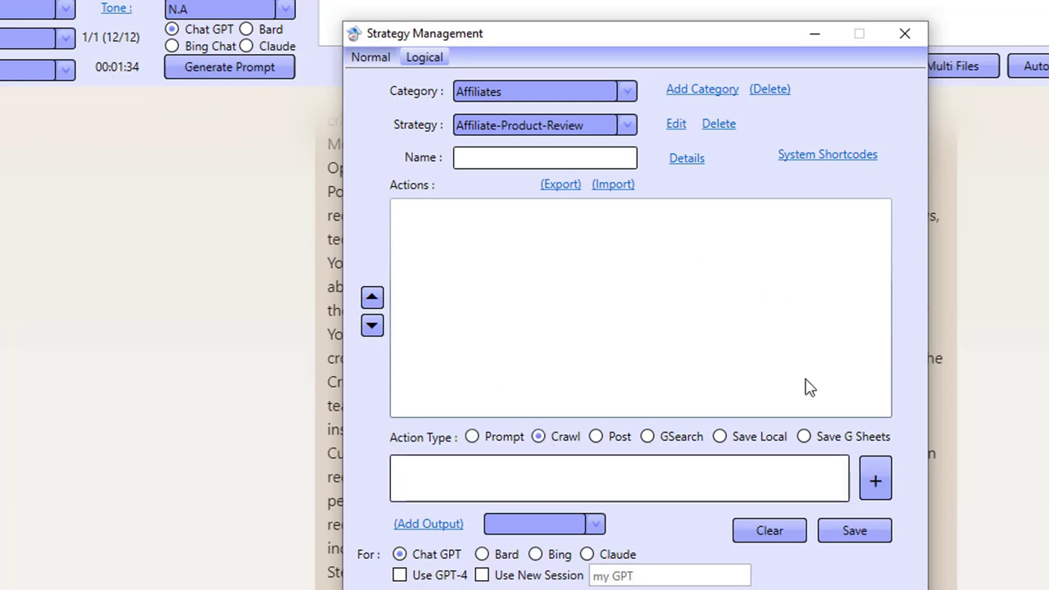
{"action": "left_click", "coordinate": [604, 440]}
{"action": "left_click", "coordinate": [905, 39]}
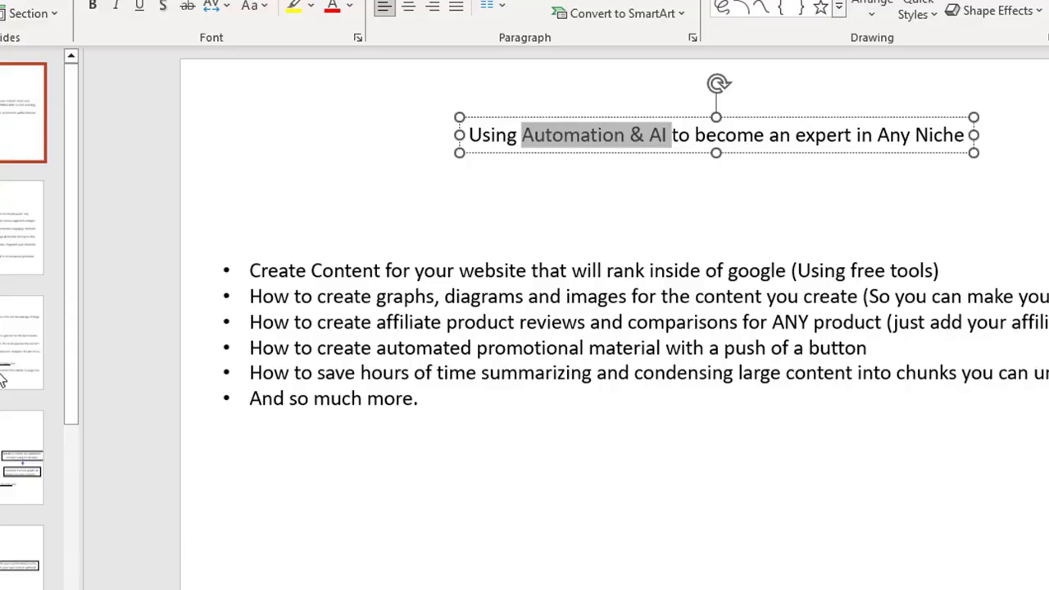
Step: View the news workflow slide in PowerPoint, and check the message limits in Claude and in ChatGPT's model list
{"action": "left_click", "coordinate": [23, 458]}
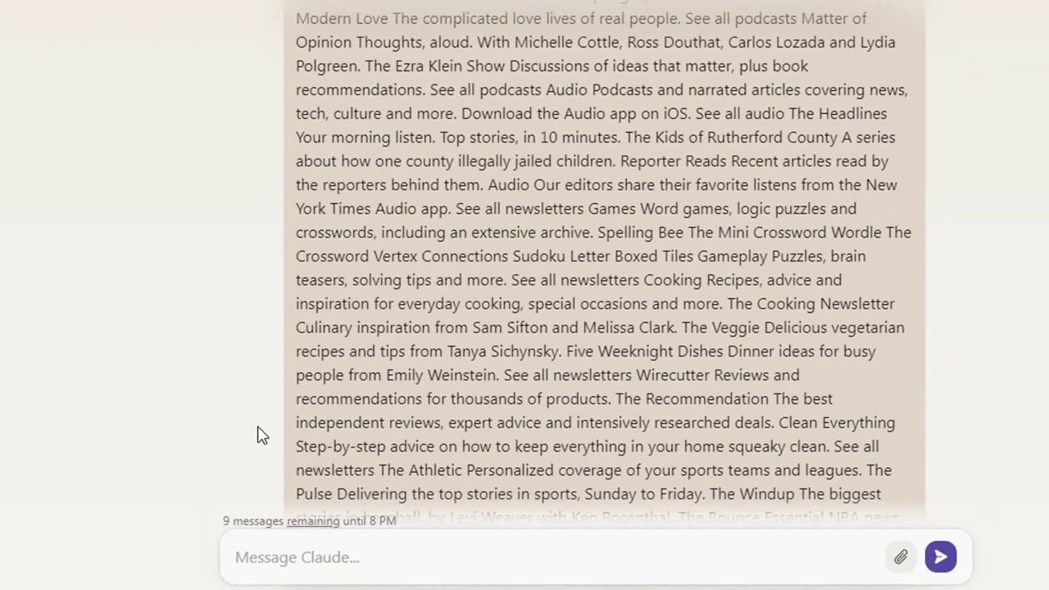
{"action": "left_click_drag", "start_coordinate": [221, 526], "coordinate": [247, 525]}
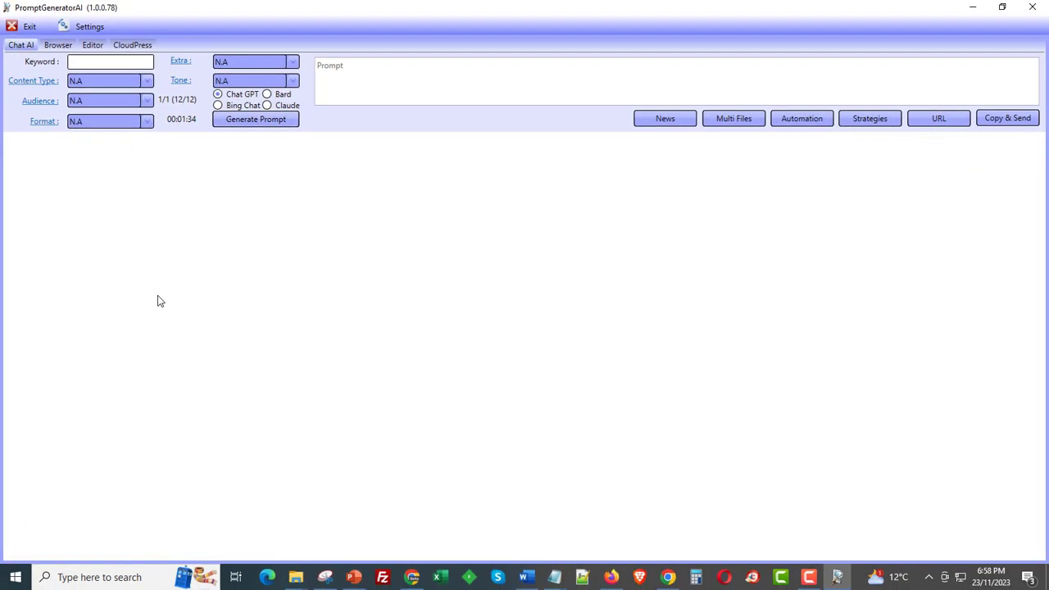
{"action": "left_click", "coordinate": [246, 157]}
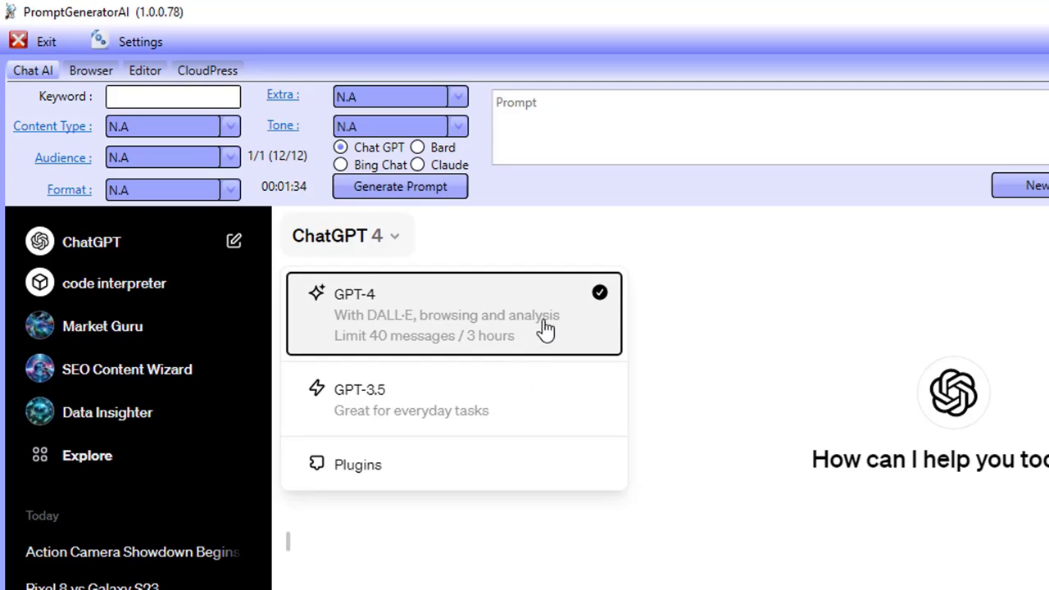
{"action": "left_click", "coordinate": [766, 485]}
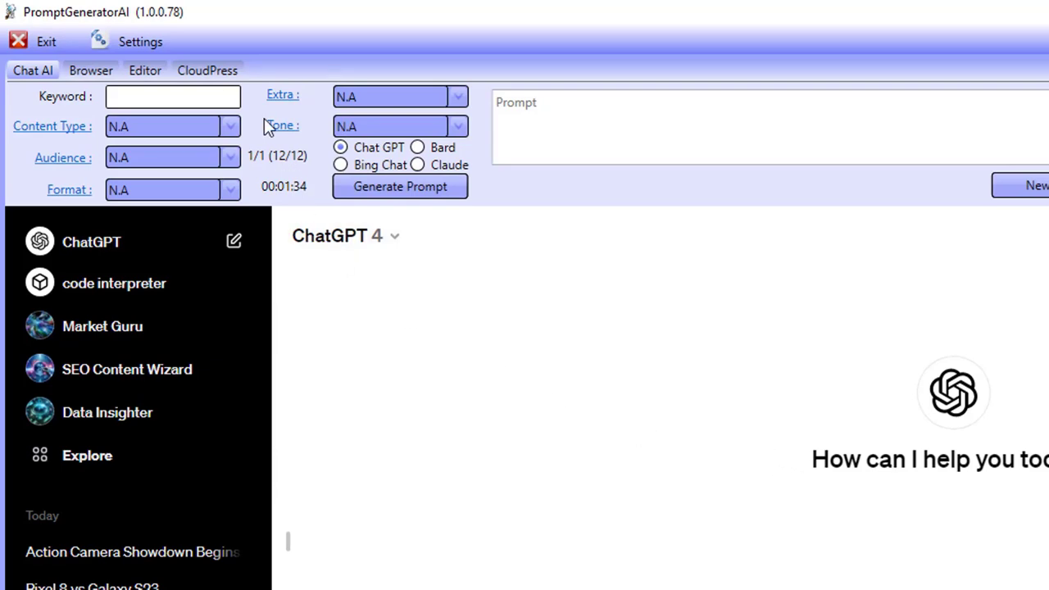
Step: Import Go_Pro_12_638363621527068355.txt into the editor and go to the end of its first article section
{"action": "left_click", "coordinate": [145, 72]}
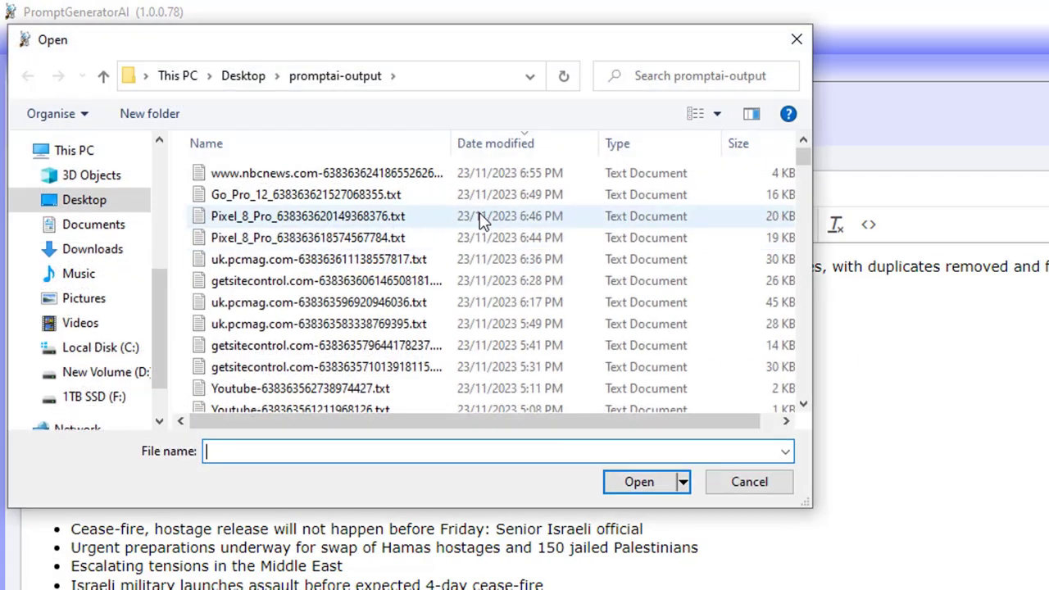
{"action": "double_click", "coordinate": [271, 201]}
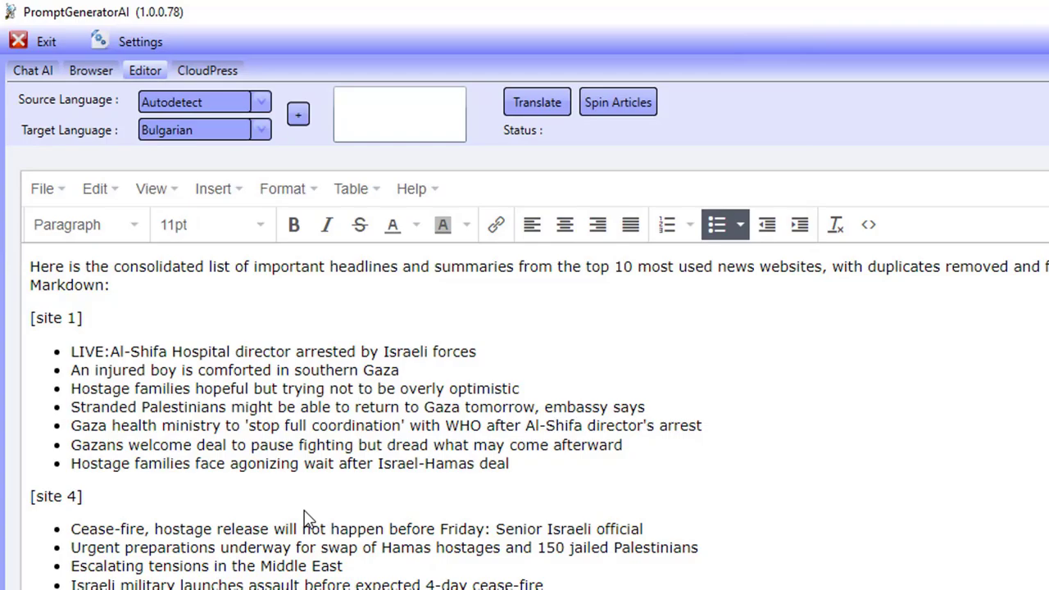
{"action": "scroll", "coordinate": [305, 512], "scroll_direction": "down", "scroll_amount": 15}
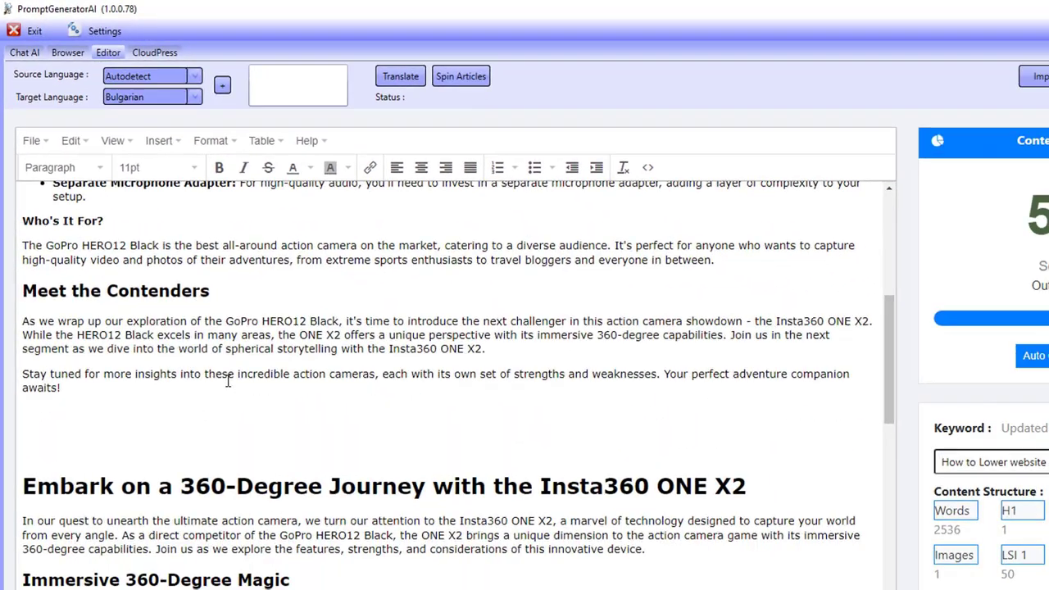
Step: Copy the GoPro HERO12 Black section, from its main heading through "Your perfect adventure companion awaits!"
{"action": "left_click_drag", "start_coordinate": [73, 541], "coordinate": [3, 158]}
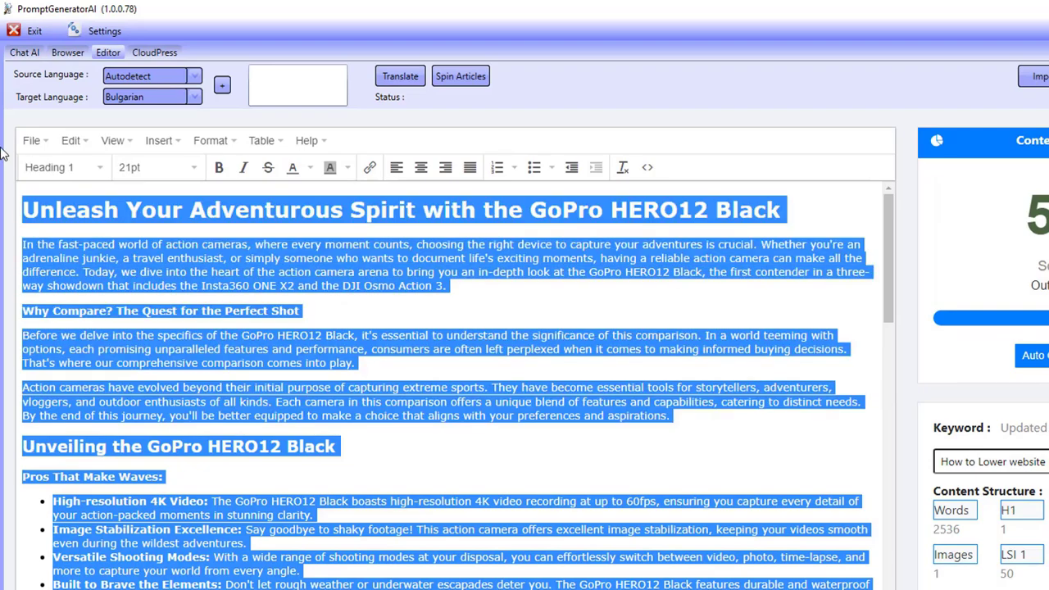
{"action": "left_click", "coordinate": [350, 395]}
{"action": "scroll", "coordinate": [197, 512], "scroll_direction": "down", "scroll_amount": 5}
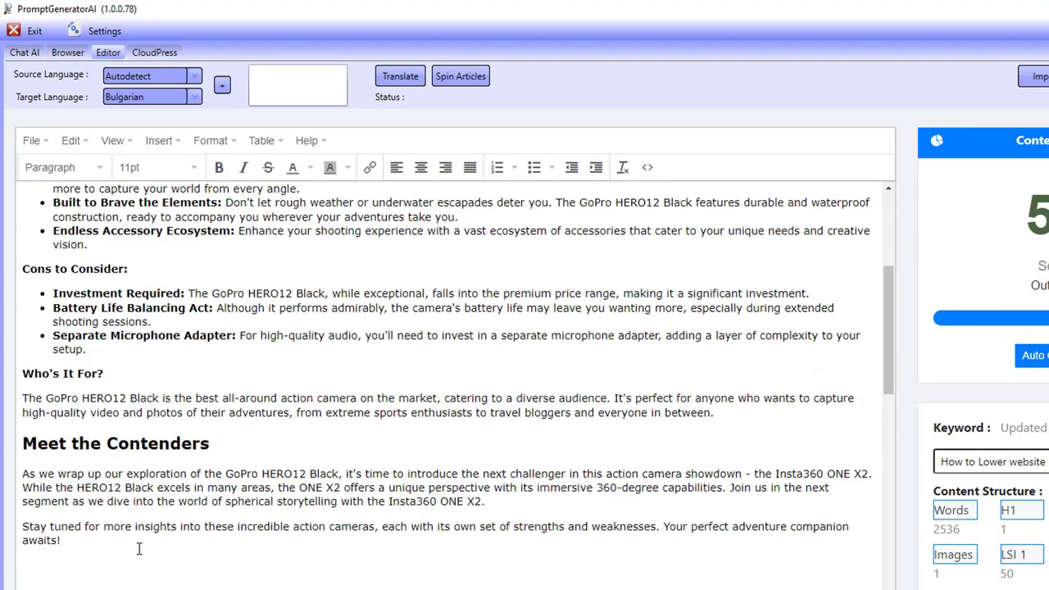
{"action": "scroll", "coordinate": [145, 544], "scroll_direction": "down", "scroll_amount": 2}
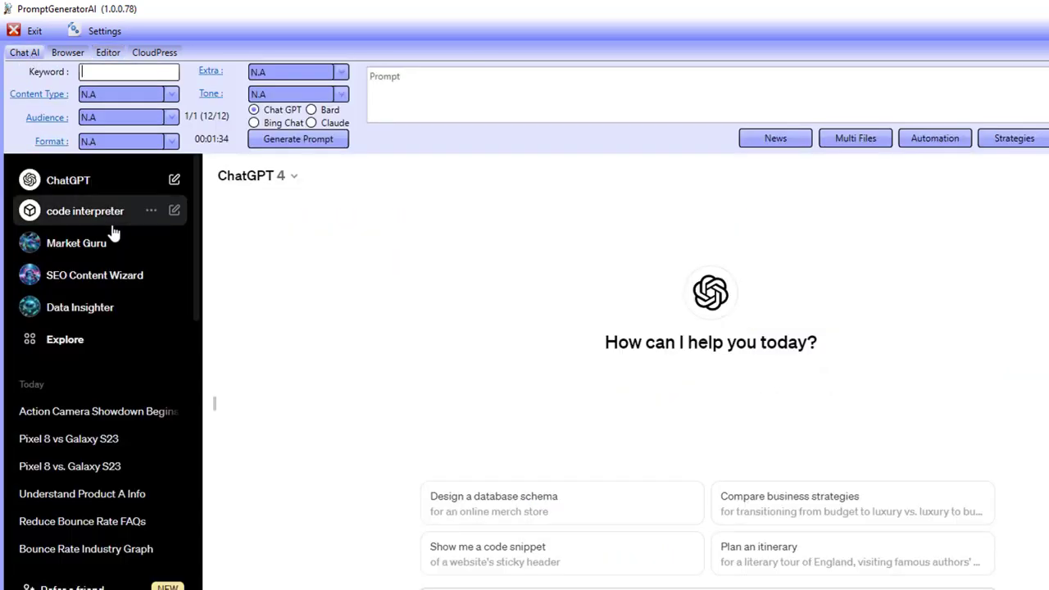
Step: Start a new ChatGPT chat and write a prompt requesting additional content to make the article longer, providing the new unique content only
{"action": "left_click", "coordinate": [17, 52]}
{"action": "left_click", "coordinate": [90, 187]}
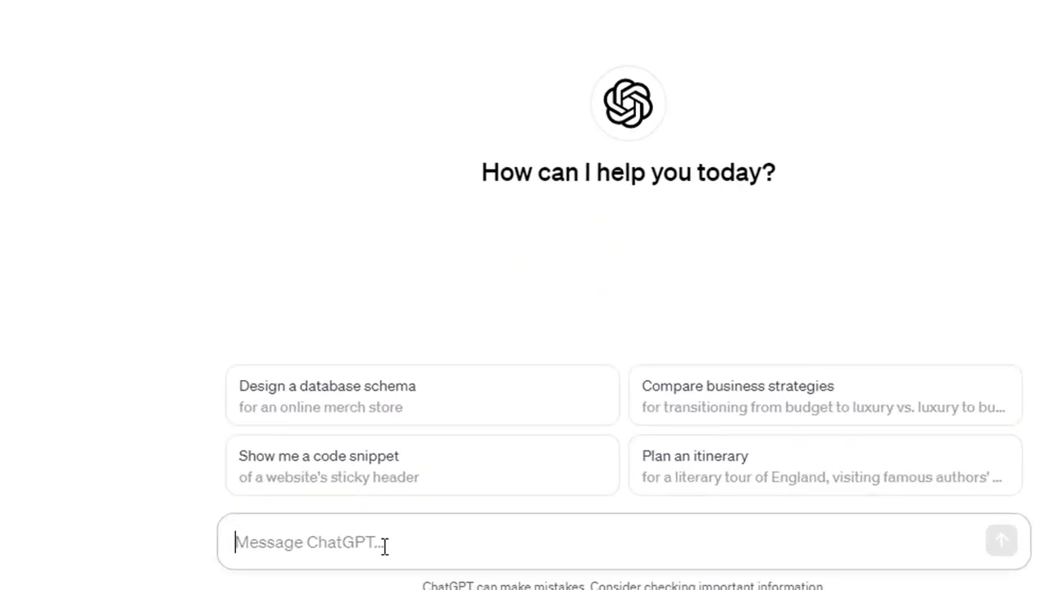
{"action": "type", "text": "here is content I have in my article - please "}
{"action": "type", "text": "add"}
{"action": "key", "text": "BackSpace"}
{"action": "key", "text": "BackSpace"}
{"action": "type", "text": "provide addityional cont"}
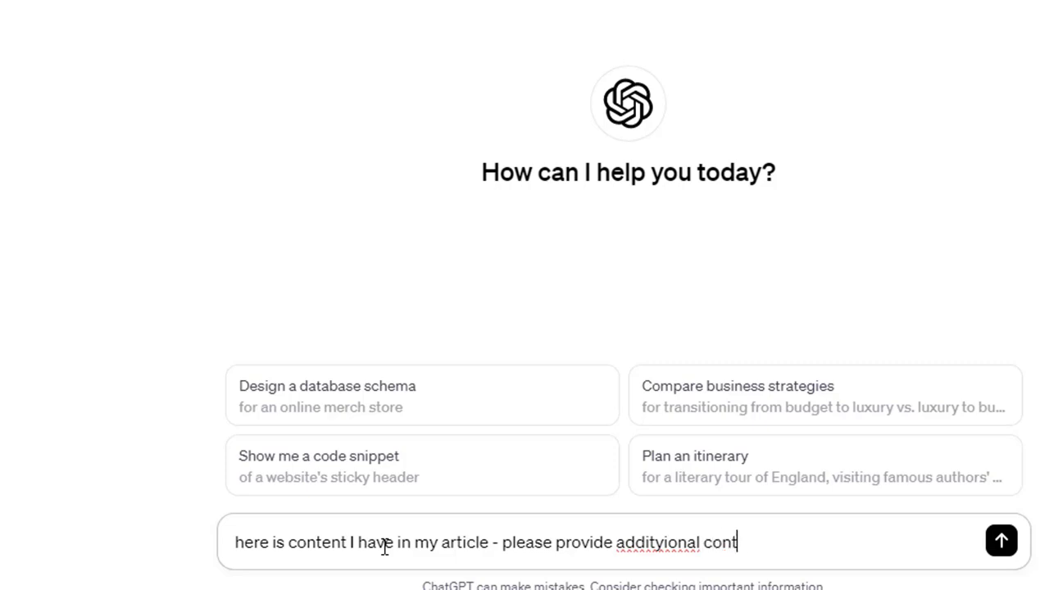
{"action": "type", "text": "ent that w"}
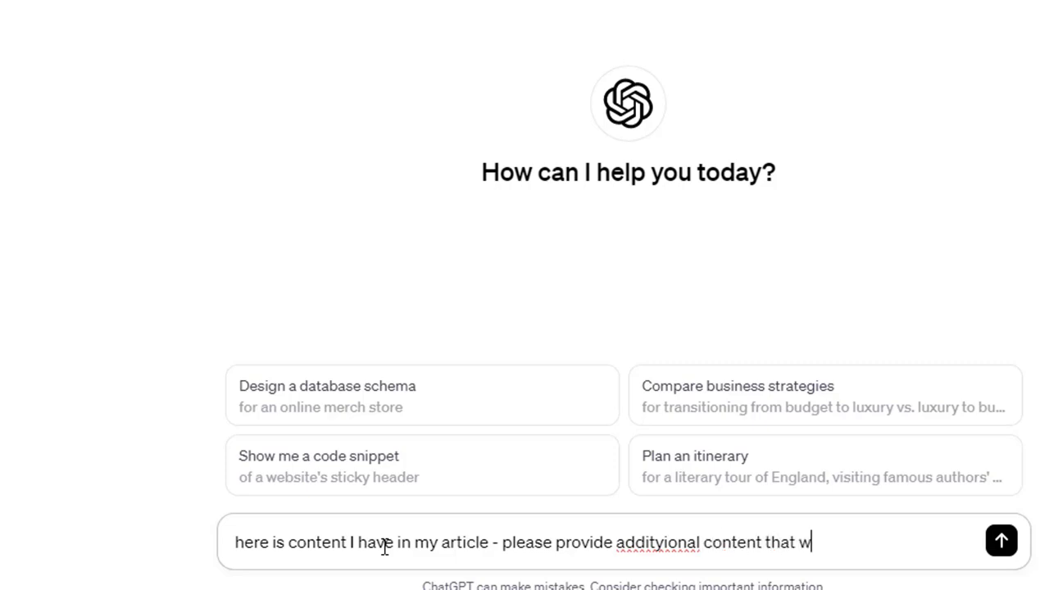
{"action": "type", "text": "illmake it longer"}
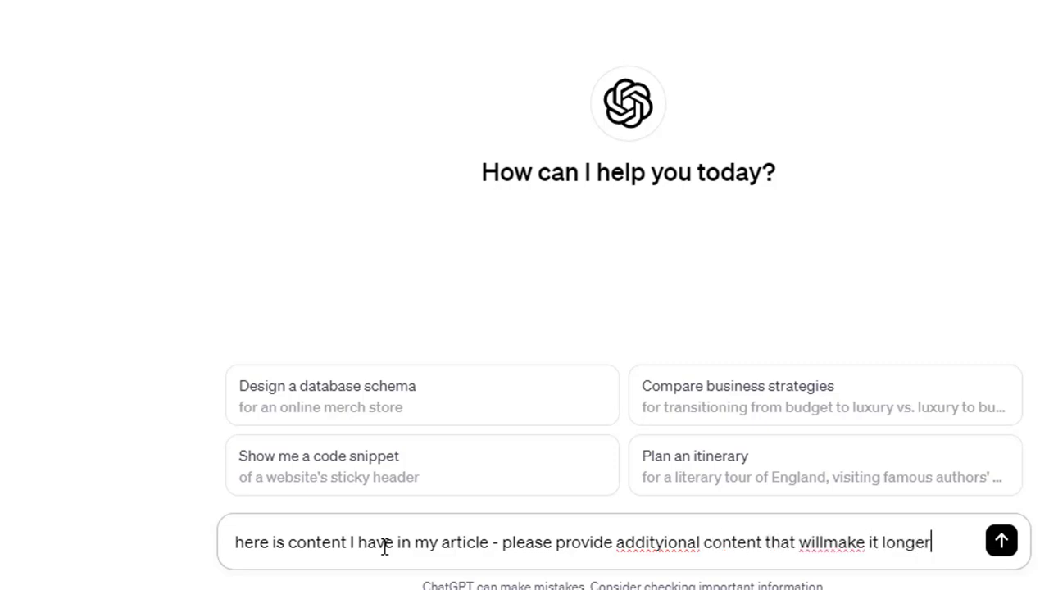
{"action": "type", "text": " - provide the new unq"}
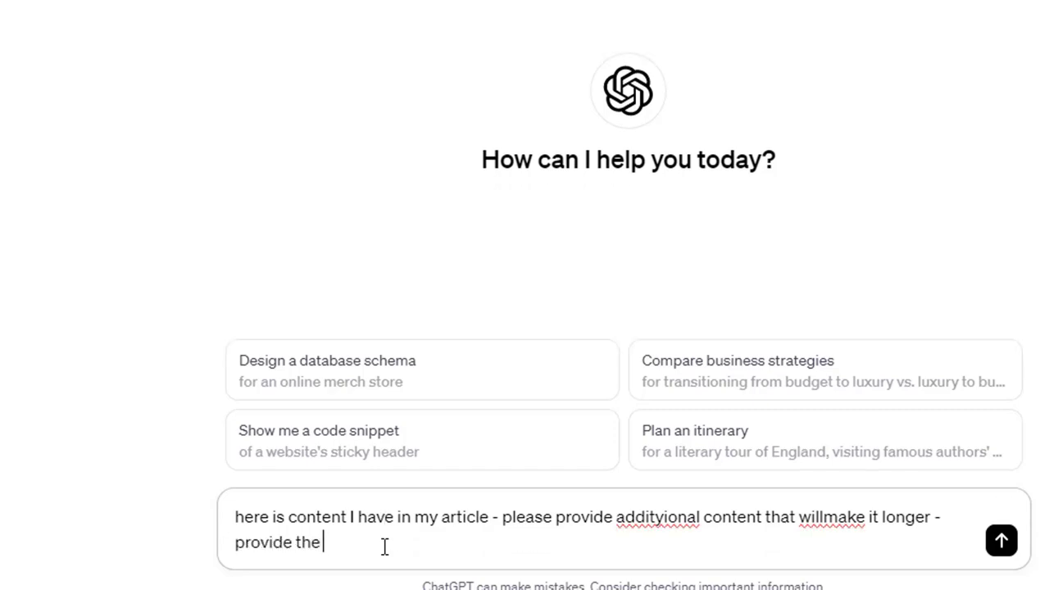
{"action": "key", "text": "BackSpace"}
{"action": "type", "text": "ique content only"}
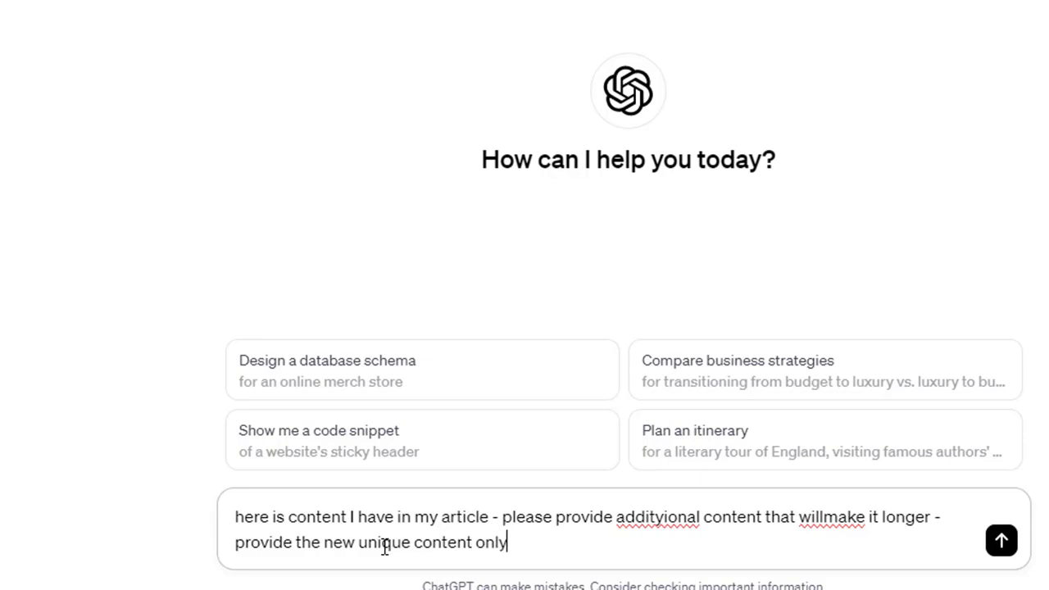
Step: Add the copied GoPro HERO12 Black section below the request, send the prompt, and look over the conversation
{"action": "key", "text": "shift+Return"}
{"action": "key", "text": "shift+Return"}
{"action": "key", "text": "ctrl+v"}
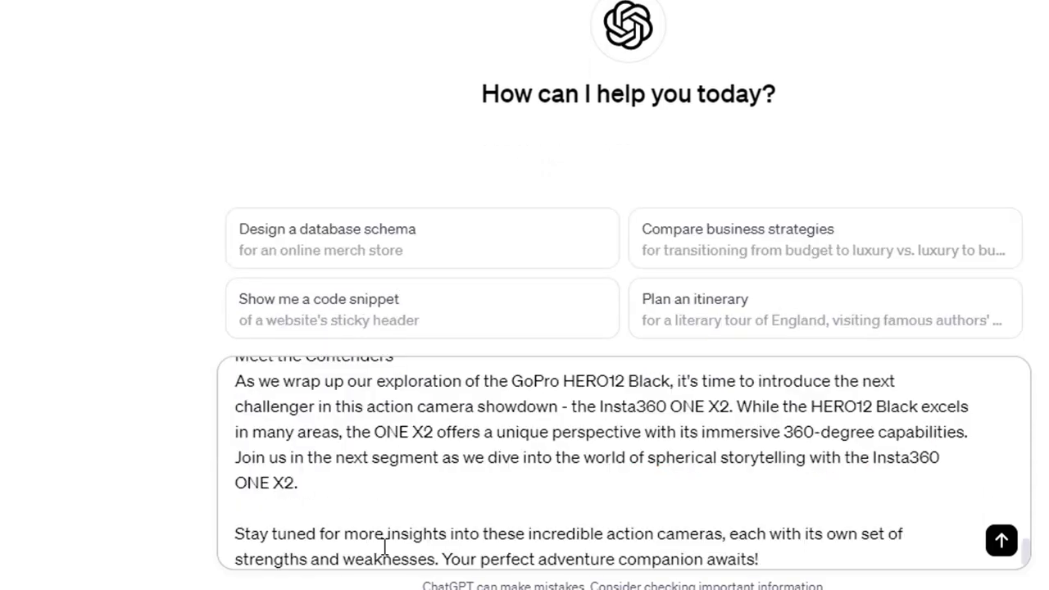
{"action": "key", "text": "Return"}
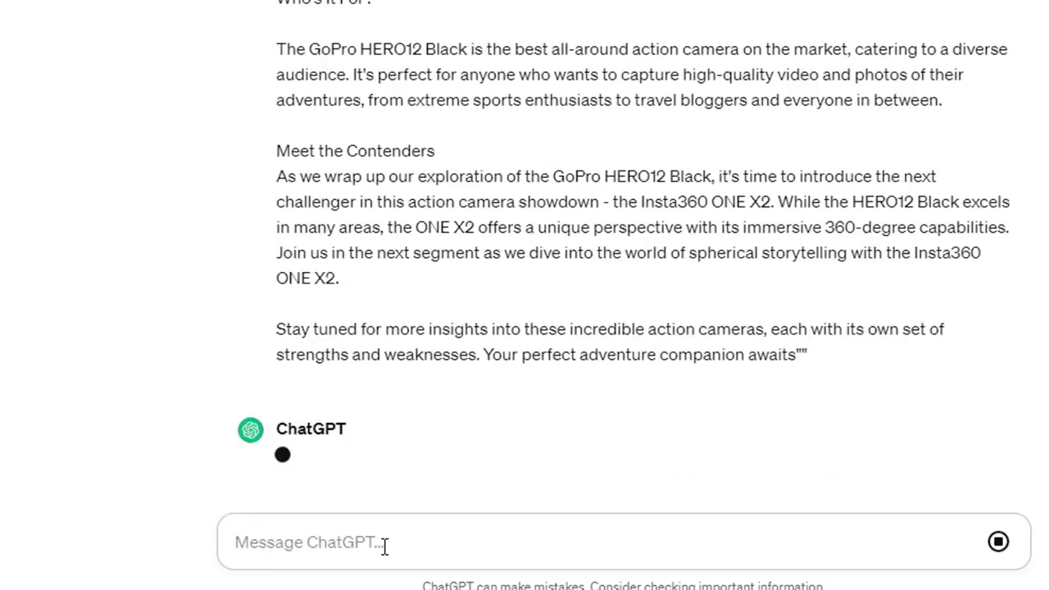
{"action": "scroll", "coordinate": [377, 508], "scroll_direction": "up", "scroll_amount": 10}
{"action": "scroll", "coordinate": [434, 367], "scroll_direction": "down", "scroll_amount": 15}
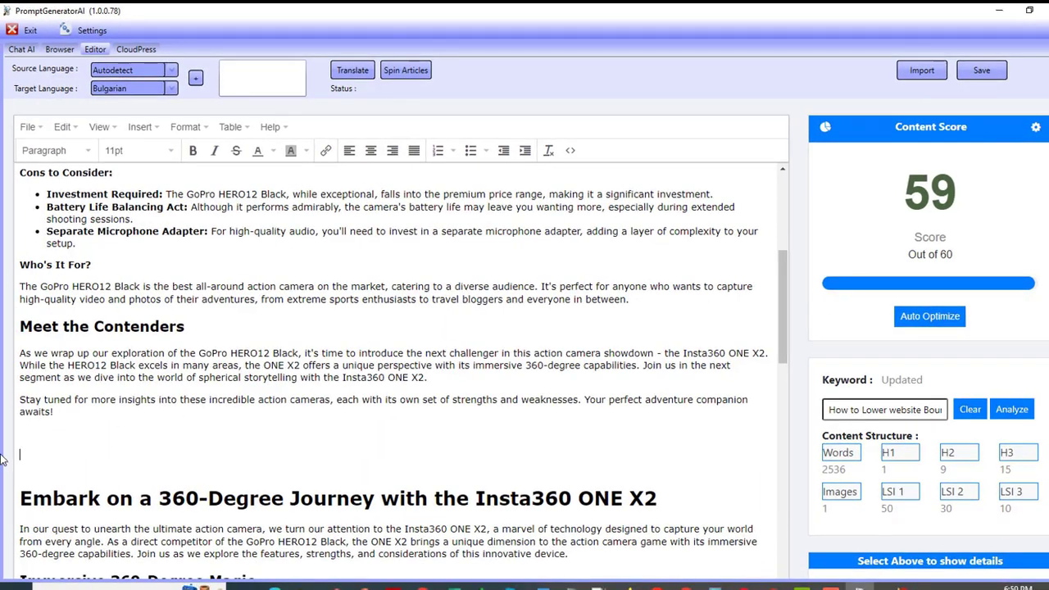
Step: Send ChatGPT's additional content, from Advanced Sensor Technology through the closing conclusion, to the editor below the GoPro HERO12 Black section
{"action": "left_click", "coordinate": [22, 50]}
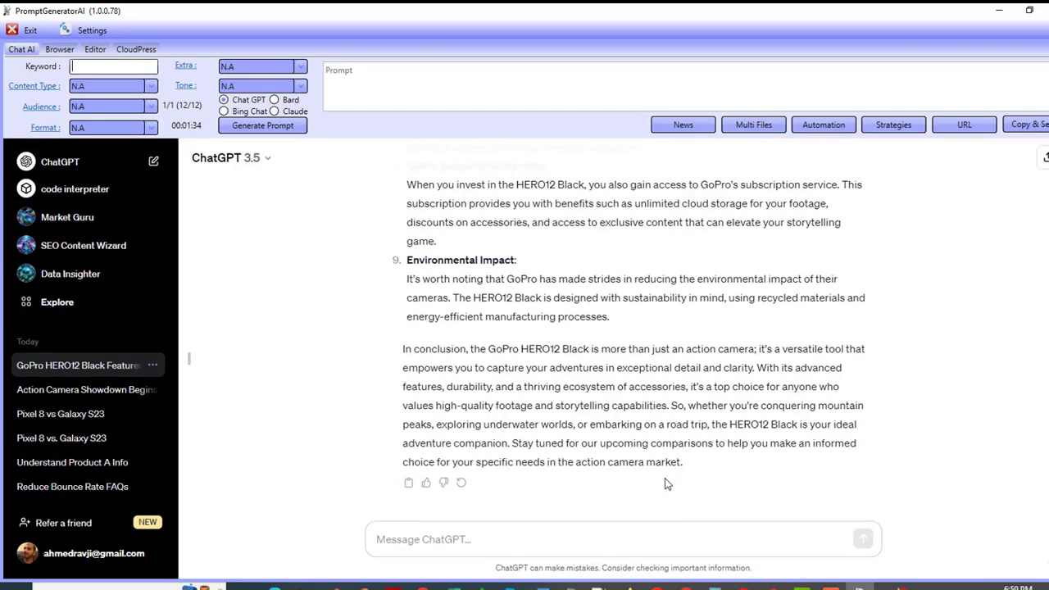
{"action": "left_click_drag", "start_coordinate": [686, 463], "coordinate": [405, 350]}
{"action": "scroll", "coordinate": [646, 446], "scroll_direction": "up", "scroll_amount": 10}
{"action": "scroll", "coordinate": [629, 422], "scroll_direction": "up", "scroll_amount": 4}
{"action": "scroll", "coordinate": [557, 406], "scroll_direction": "down", "scroll_amount": 1}
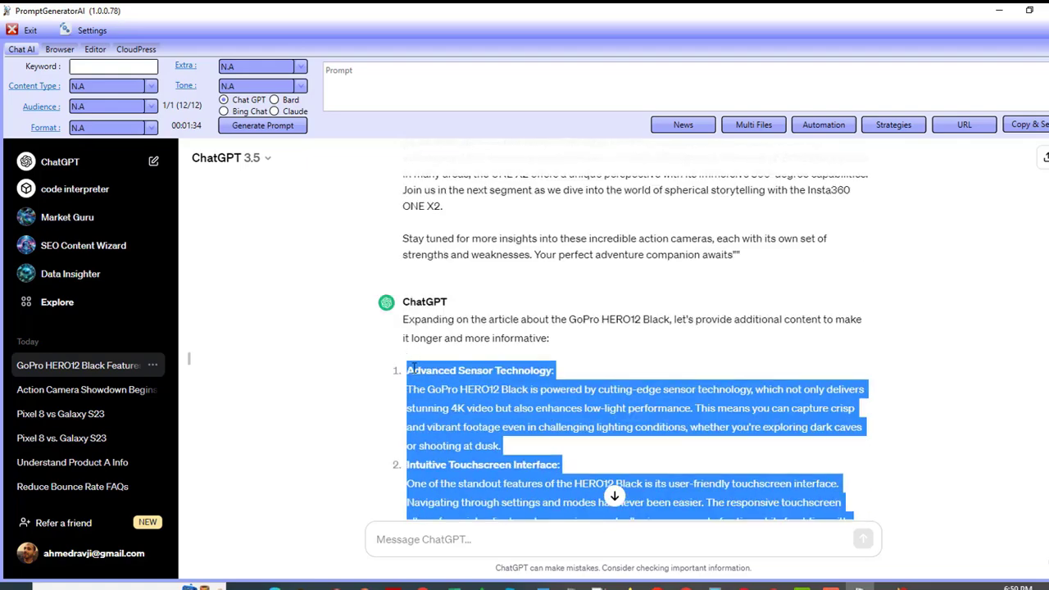
{"action": "right_click", "coordinate": [412, 368]}
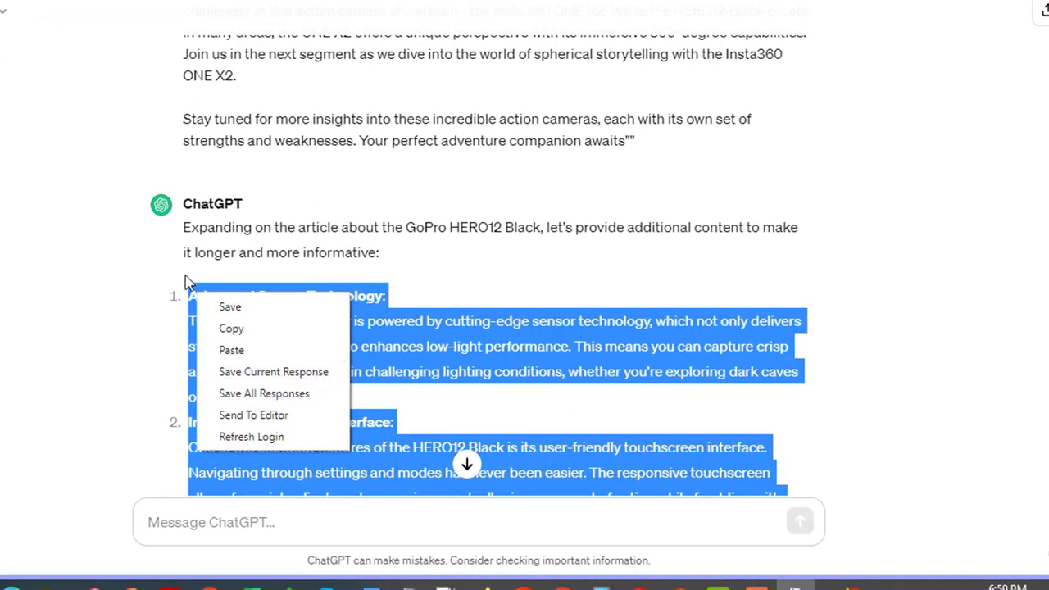
{"action": "left_click", "coordinate": [254, 416]}
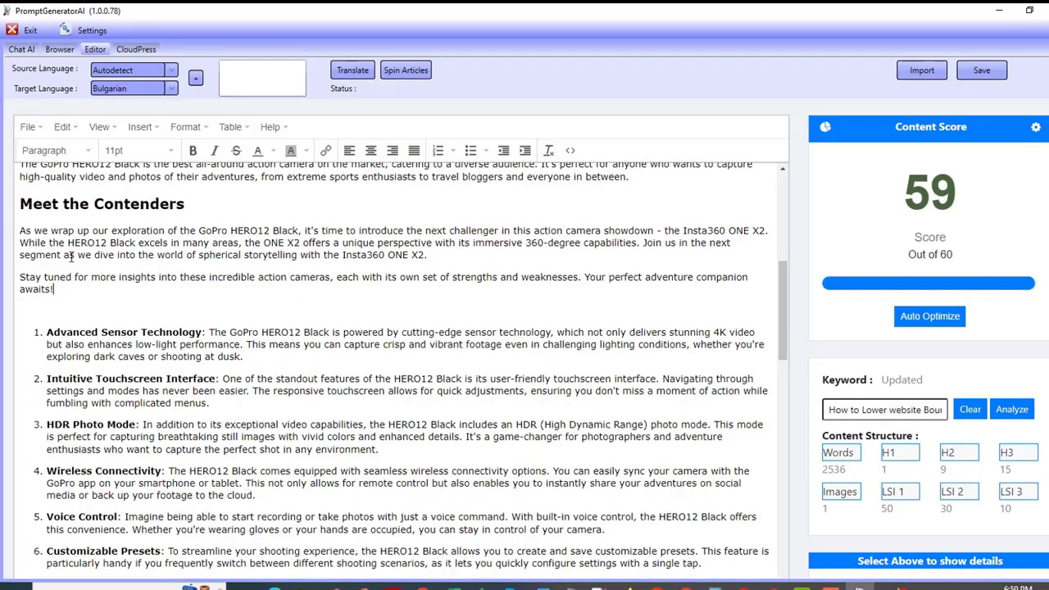
Step: Clear the selection in the ChatGPT reply, and review the added numbered points, the content score and the article's beginning in the editor
{"action": "left_click", "coordinate": [32, 53]}
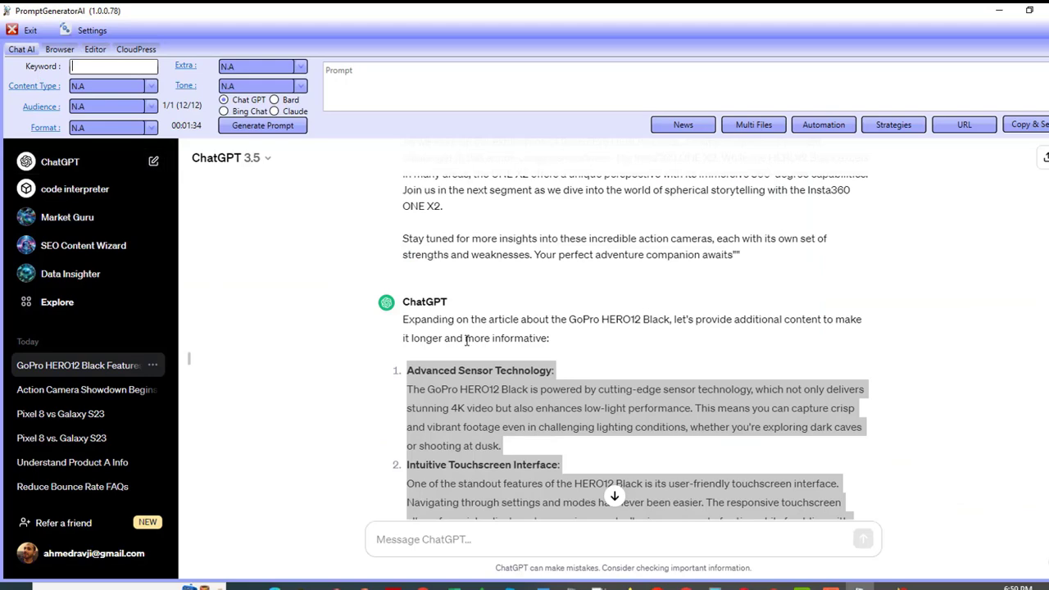
{"action": "left_click", "coordinate": [457, 375]}
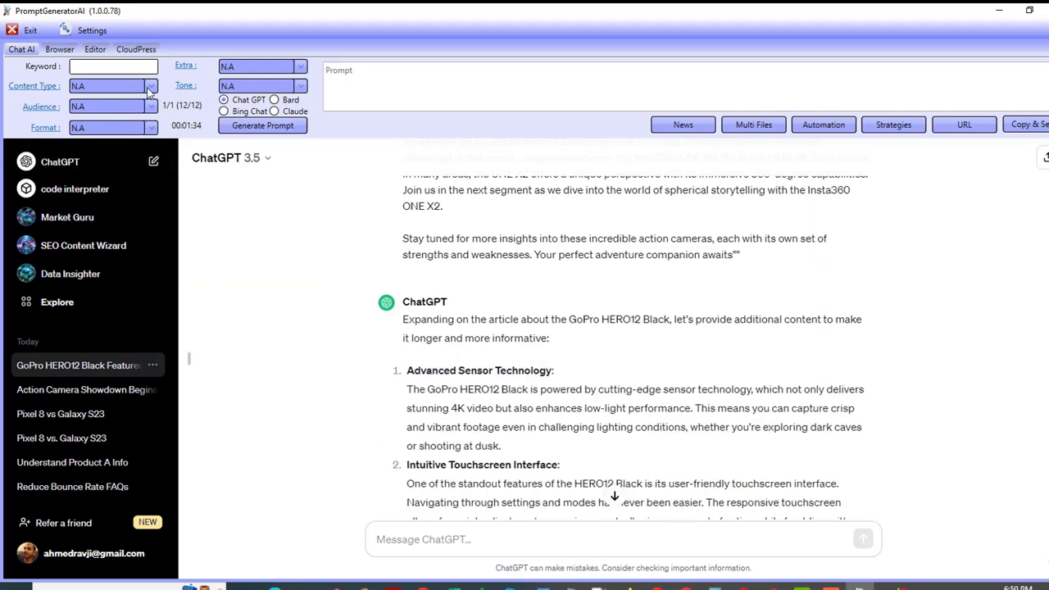
{"action": "left_click", "coordinate": [95, 49]}
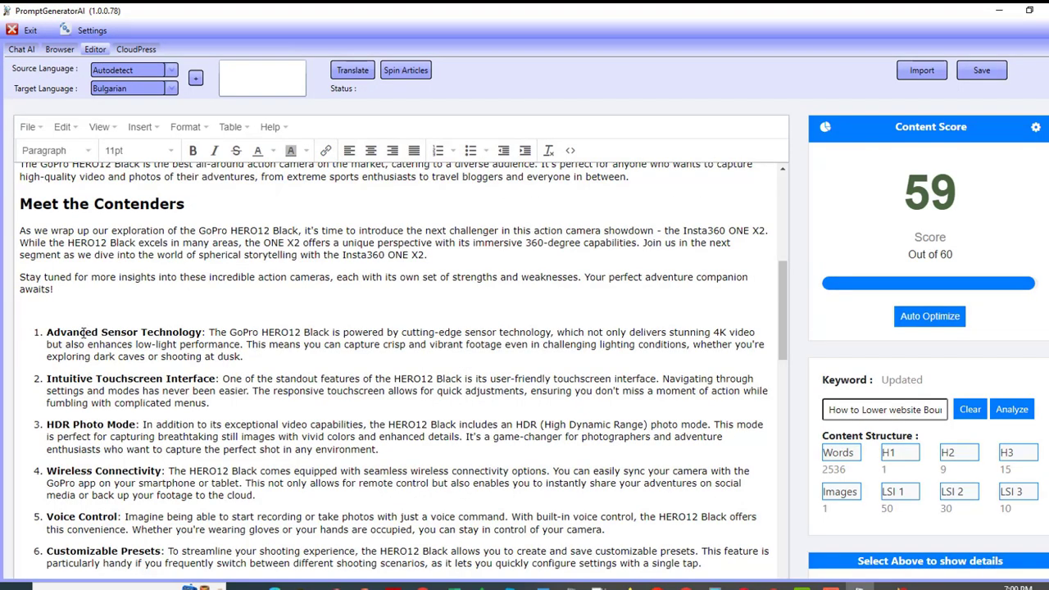
{"action": "left_click_drag", "start_coordinate": [79, 333], "coordinate": [149, 333]}
{"action": "scroll", "coordinate": [145, 473], "scroll_direction": "down", "scroll_amount": 5}
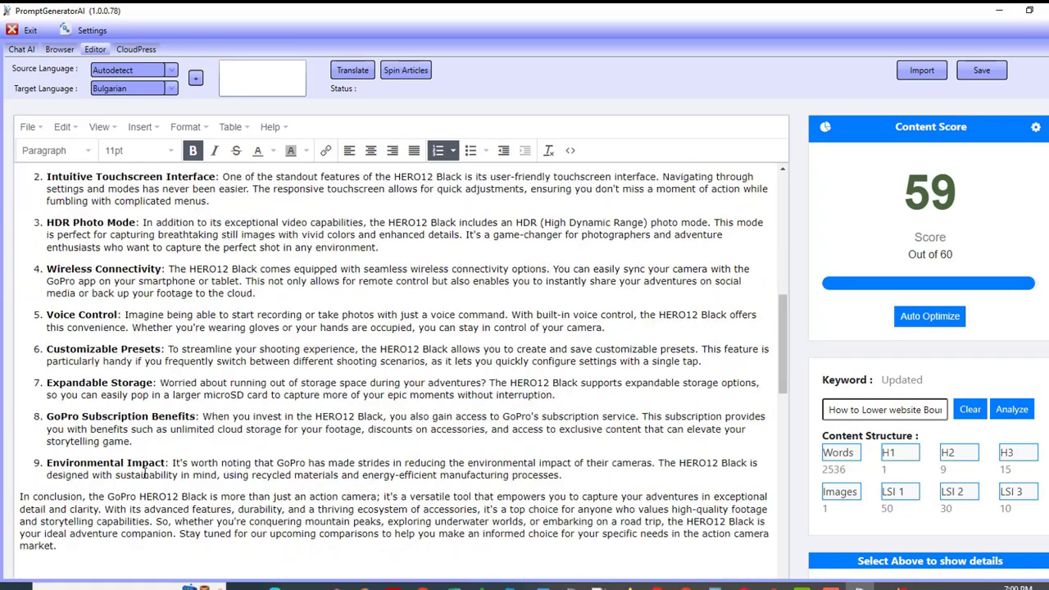
{"action": "scroll", "coordinate": [146, 473], "scroll_direction": "up", "scroll_amount": 9}
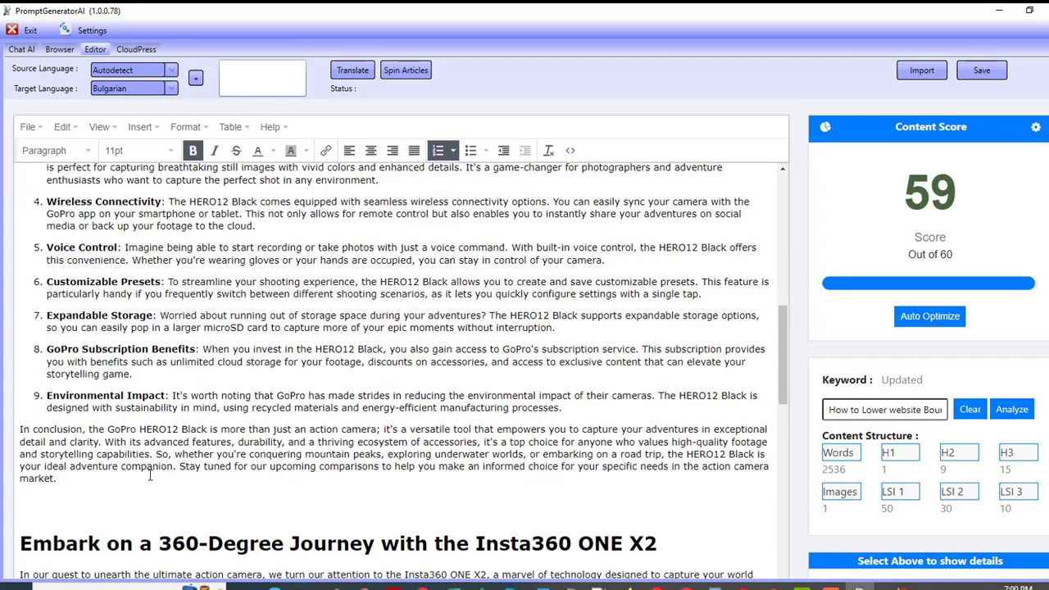
{"action": "left_click", "coordinate": [219, 446]}
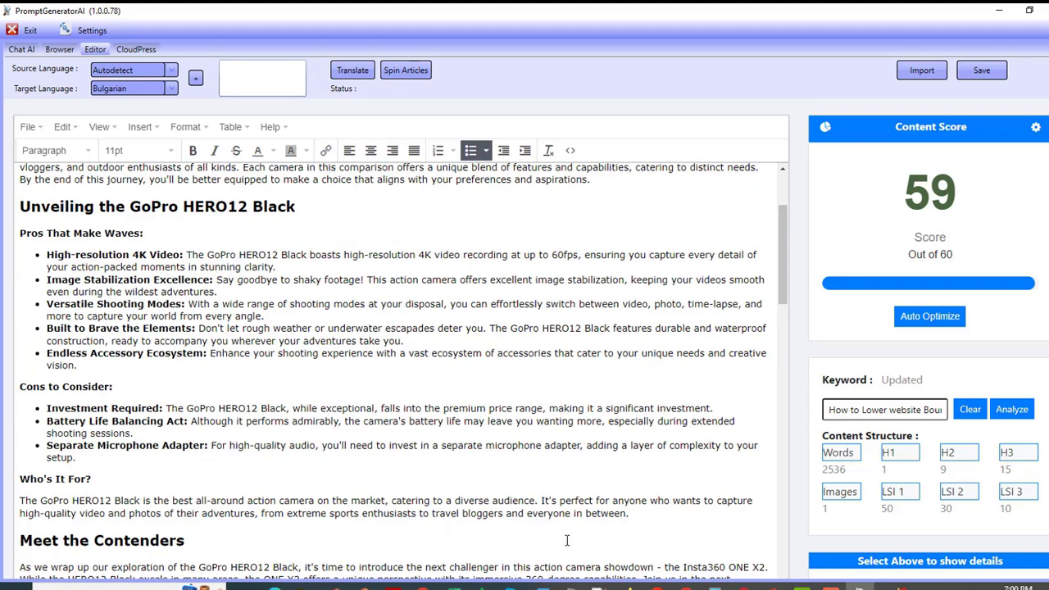
{"action": "left_click_drag", "start_coordinate": [902, 193], "coordinate": [983, 191]}
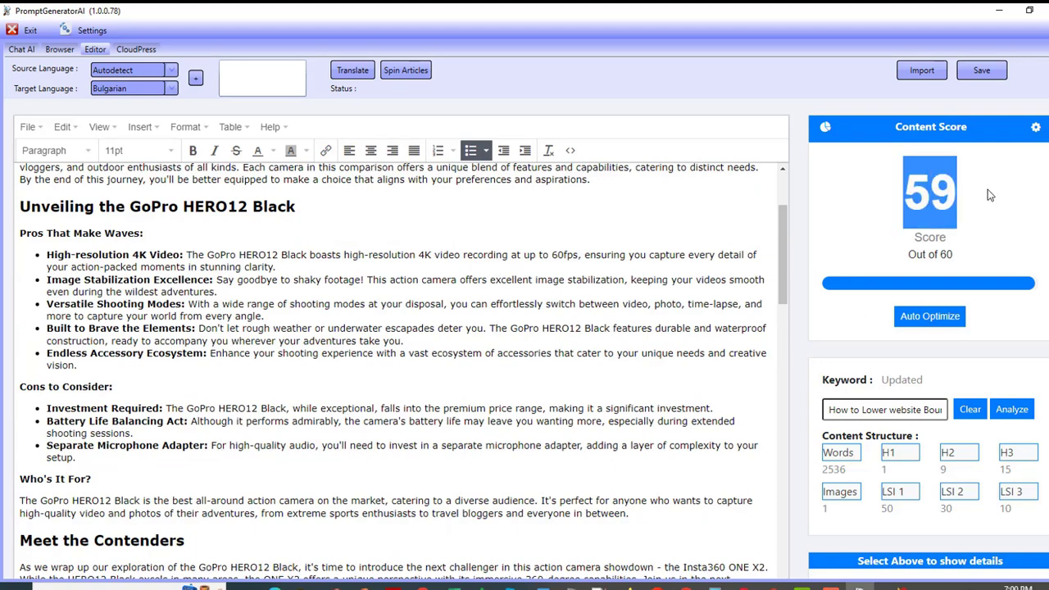
{"action": "left_click", "coordinate": [363, 459]}
{"action": "scroll", "coordinate": [363, 459], "scroll_direction": "up", "scroll_amount": 3}
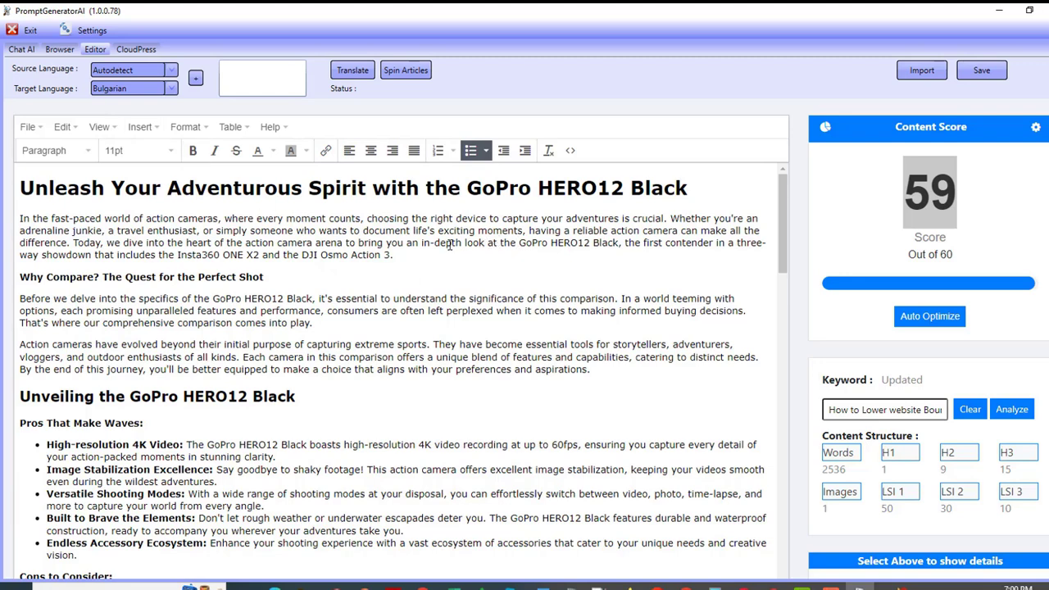
Step: Switch to PowerPoint to examine the first box of the "Create Page 1 worthy content consistently" workflow, and return to PromptGeneratorAI
{"action": "left_click", "coordinate": [364, 587]}
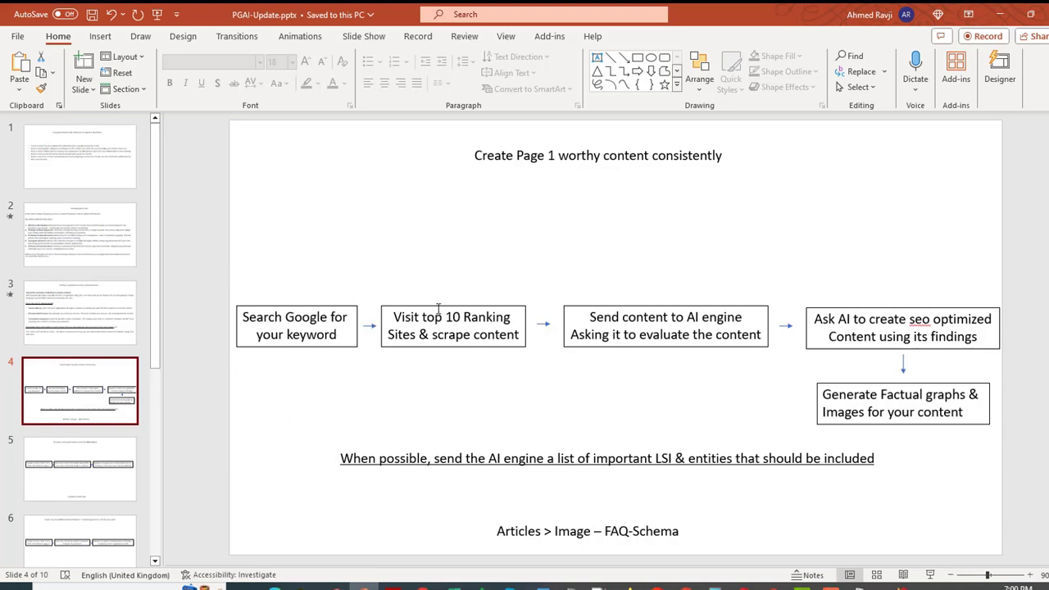
{"action": "double_click", "coordinate": [349, 317]}
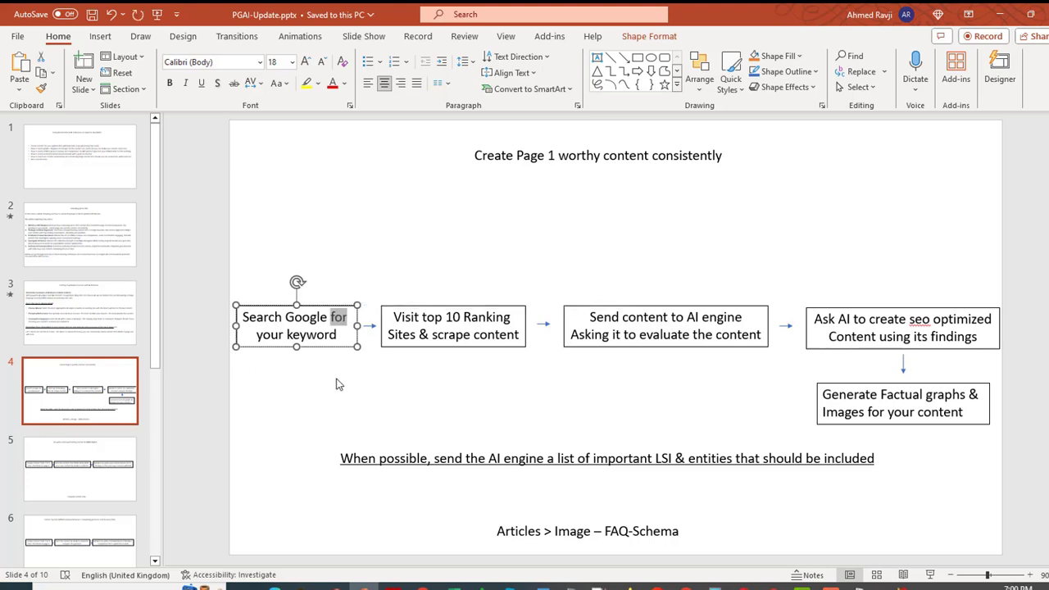
{"action": "left_click", "coordinate": [328, 334]}
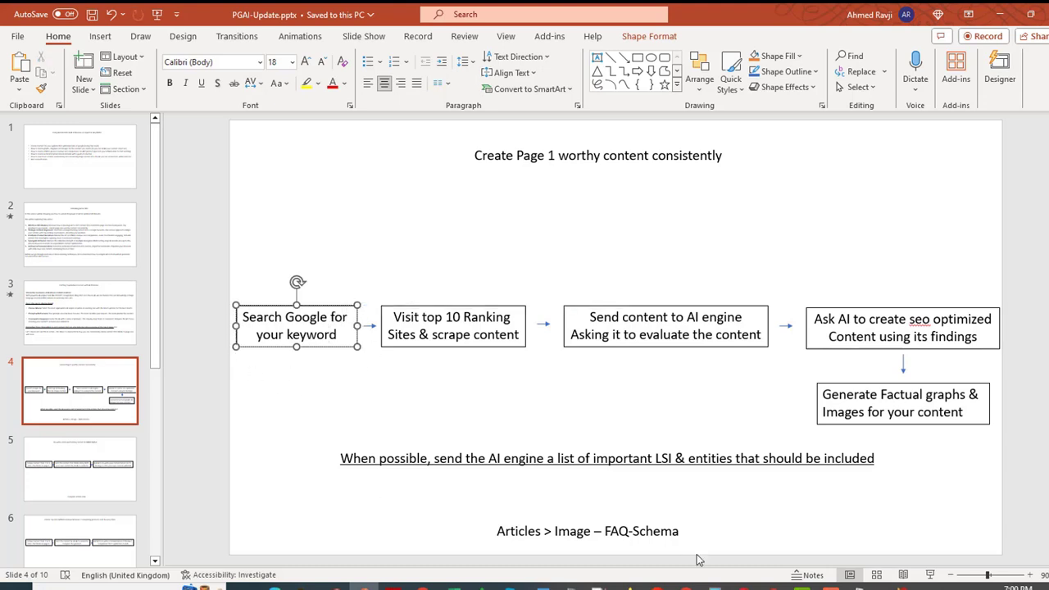
{"action": "left_click", "coordinate": [853, 585]}
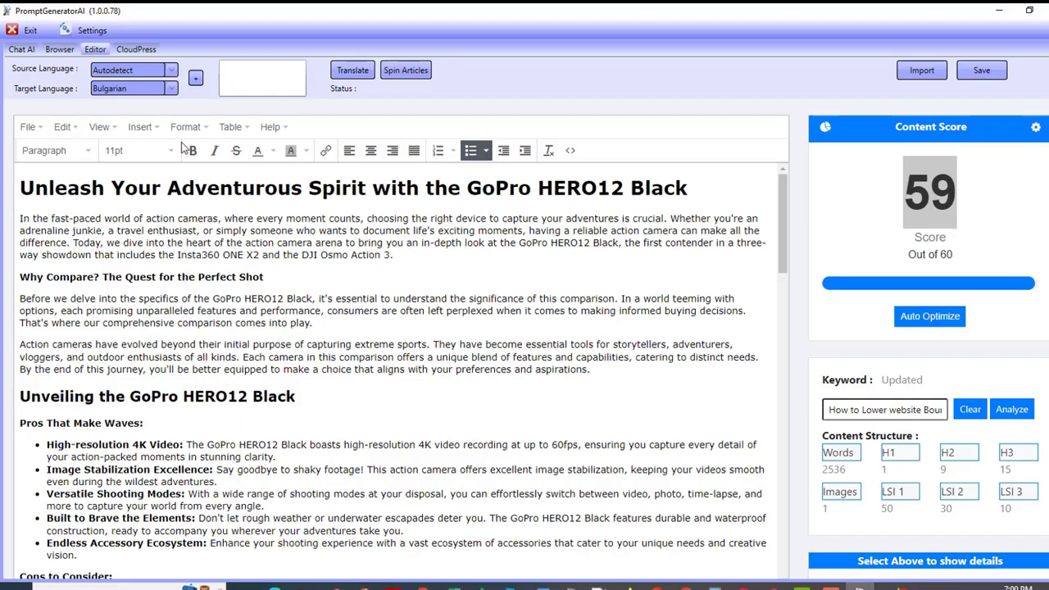
Step: View the chat and built-in browser, look through the AI Comments tool's comment, auto fill data and custom field settings, and close it
{"action": "left_click", "coordinate": [23, 49]}
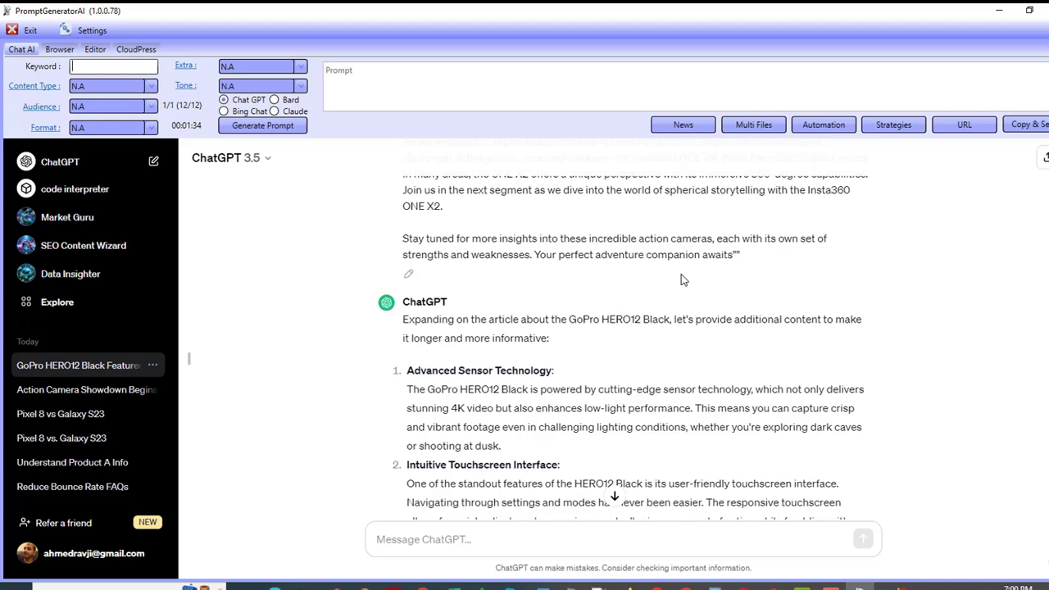
{"action": "left_click", "coordinate": [59, 49]}
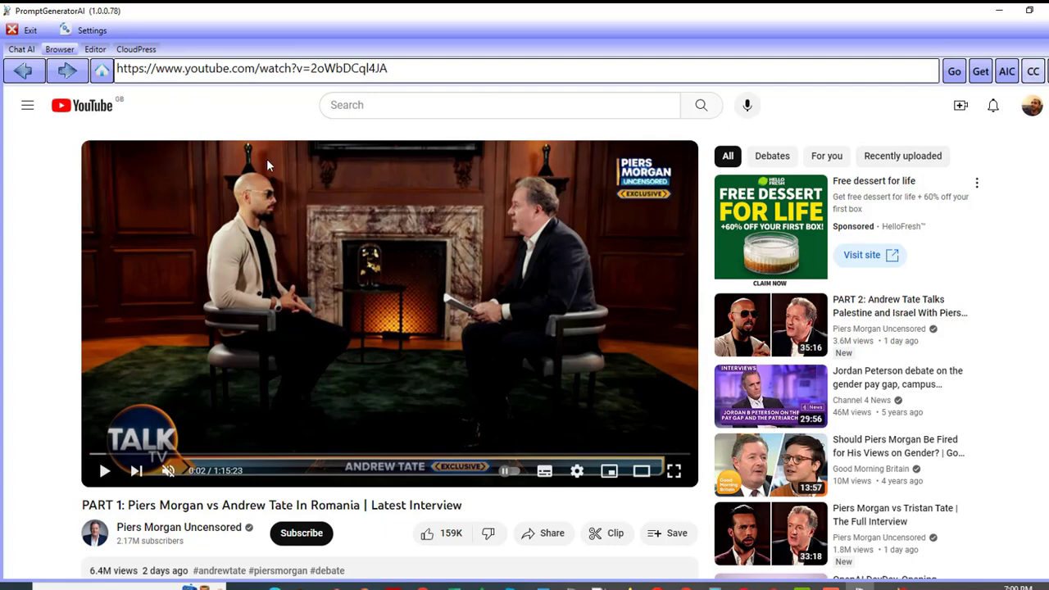
{"action": "left_click", "coordinate": [22, 50]}
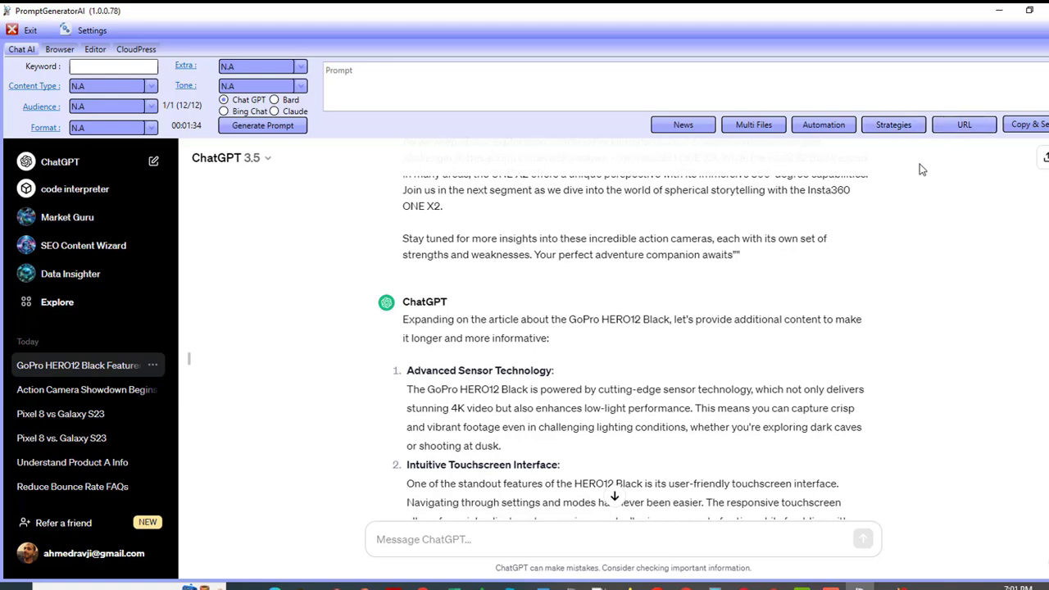
{"action": "left_click", "coordinate": [59, 49]}
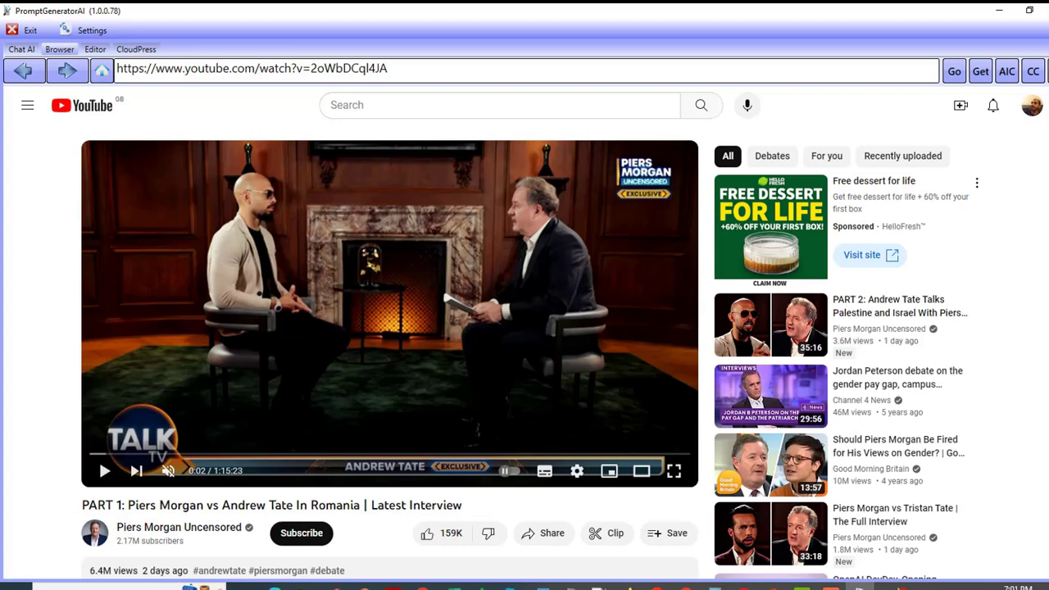
{"action": "left_click", "coordinate": [1005, 73]}
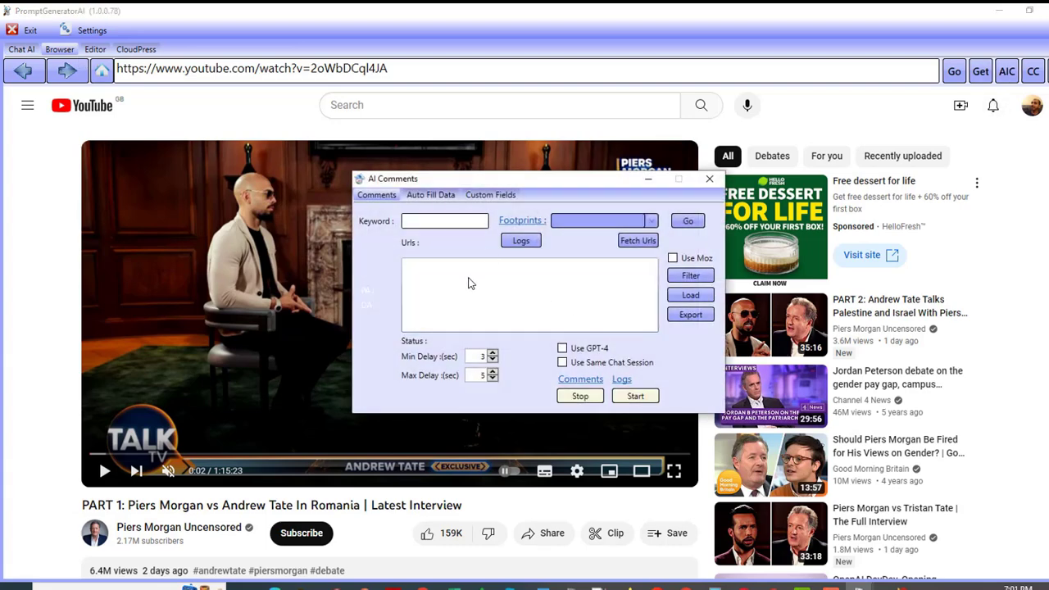
{"action": "left_click", "coordinate": [435, 195]}
{"action": "left_click", "coordinate": [490, 195]}
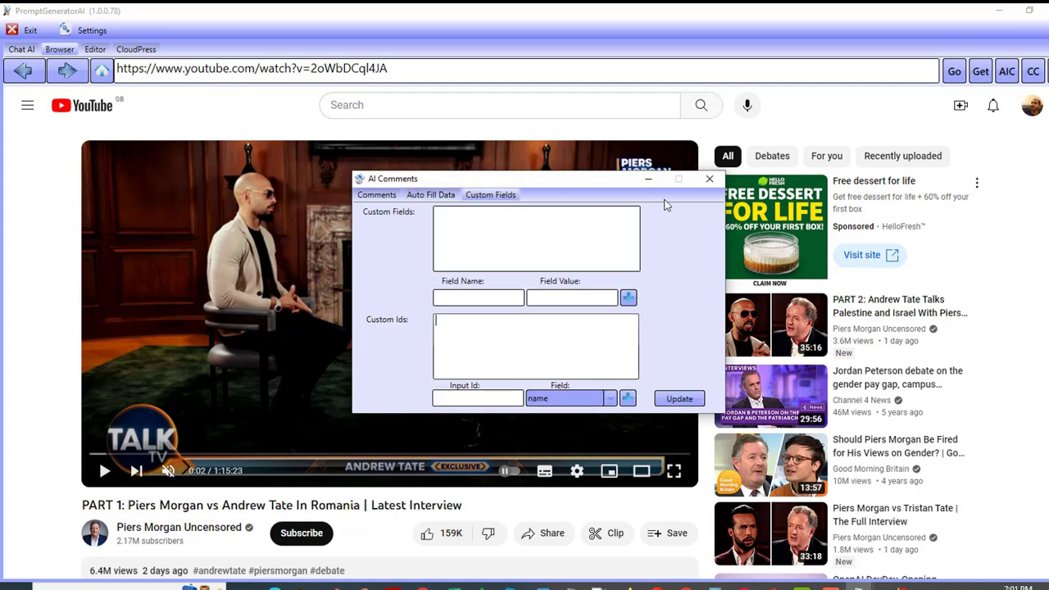
{"action": "left_click", "coordinate": [713, 182]}
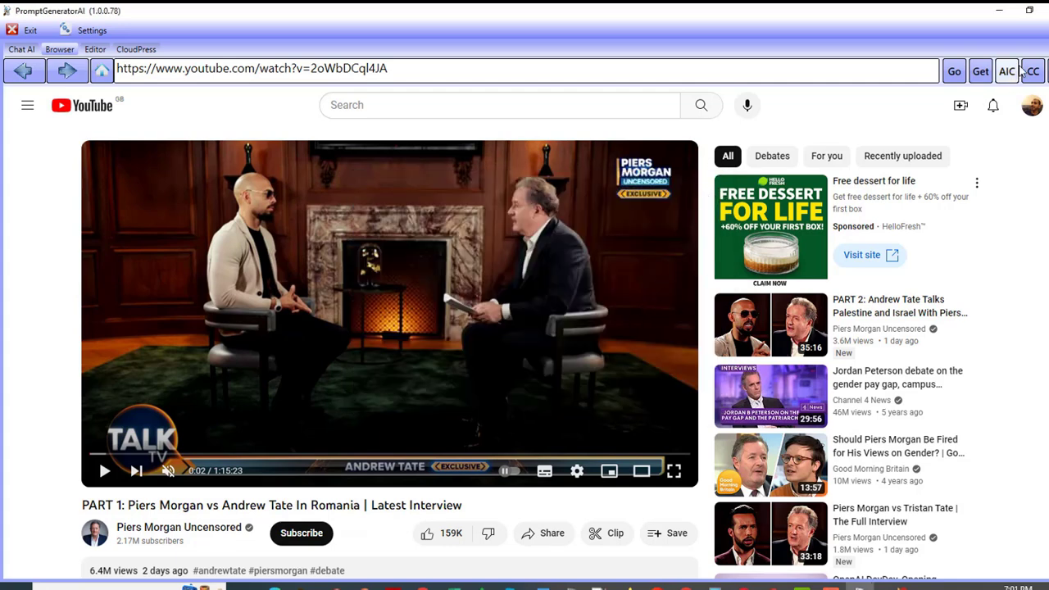
Step: Glance at the editor's content structure and open the system shortcodes list from strategy management
{"action": "left_click", "coordinate": [95, 49]}
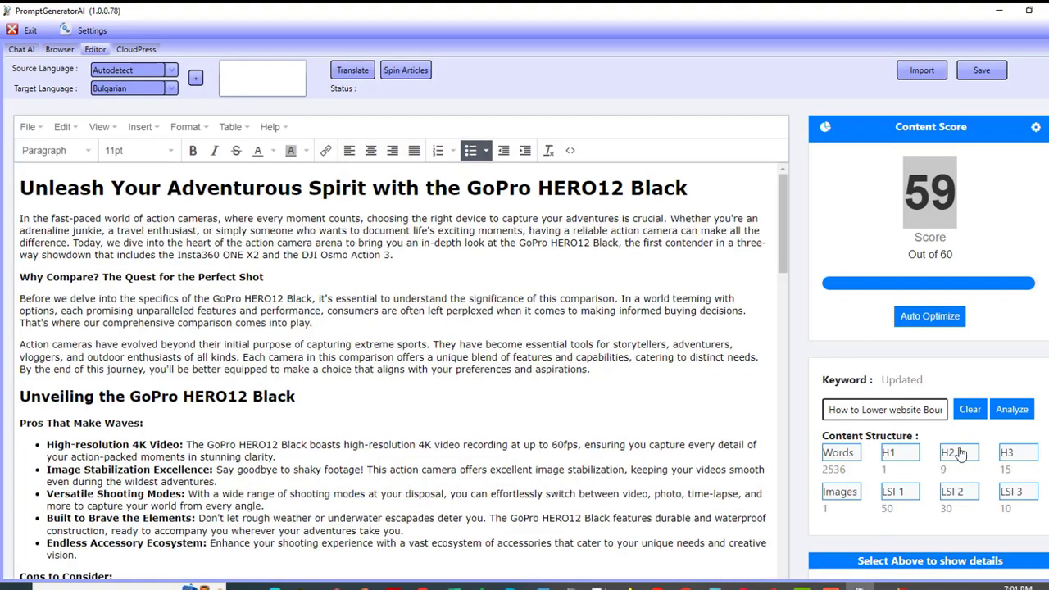
{"action": "left_click", "coordinate": [22, 51]}
{"action": "left_click", "coordinate": [909, 127]}
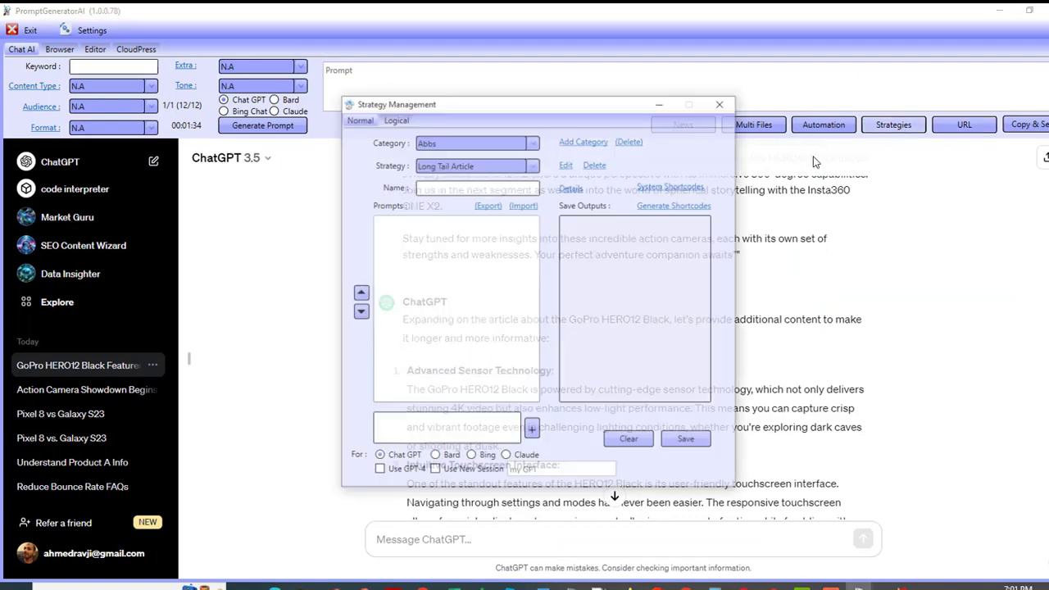
{"action": "left_click", "coordinate": [681, 190]}
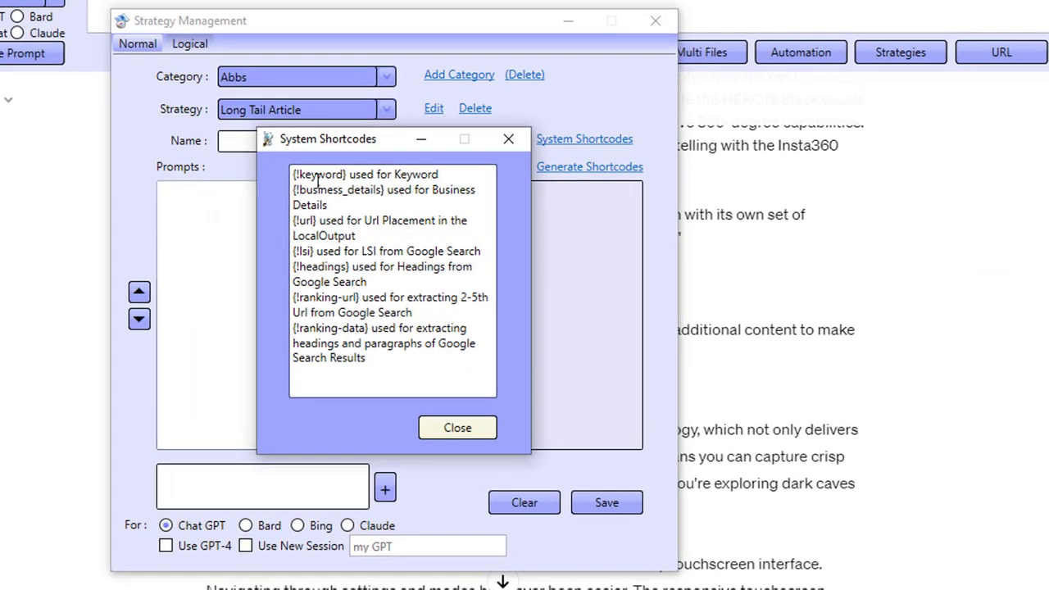
Step: Examine the system shortcodes for ranking URLs, headings, LSI and URL placement, and close the list and strategy management
{"action": "left_click_drag", "start_coordinate": [294, 173], "coordinate": [292, 329]}
{"action": "left_click", "coordinate": [403, 360]}
{"action": "left_click_drag", "start_coordinate": [357, 300], "coordinate": [289, 313]}
{"action": "left_click", "coordinate": [352, 266]}
{"action": "left_click_drag", "start_coordinate": [353, 267], "coordinate": [259, 274]}
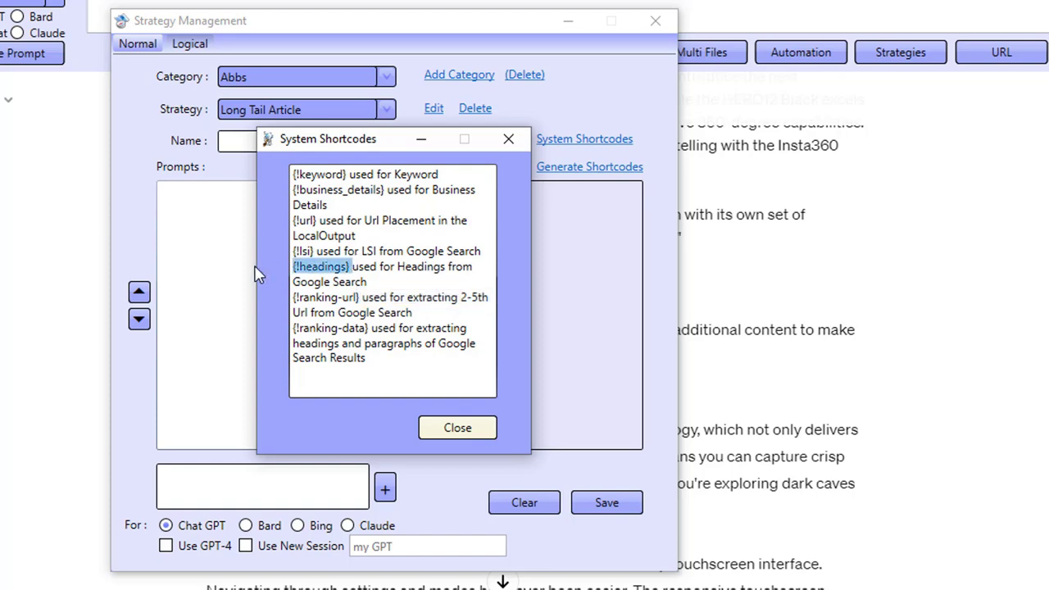
{"action": "left_click_drag", "start_coordinate": [316, 251], "coordinate": [283, 256]}
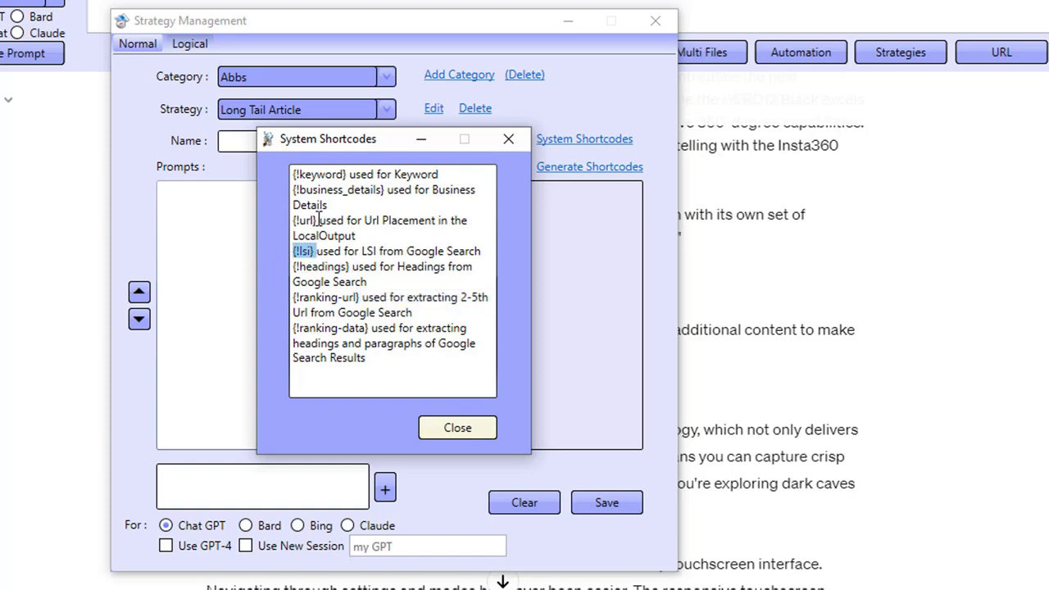
{"action": "left_click_drag", "start_coordinate": [317, 220], "coordinate": [282, 226]}
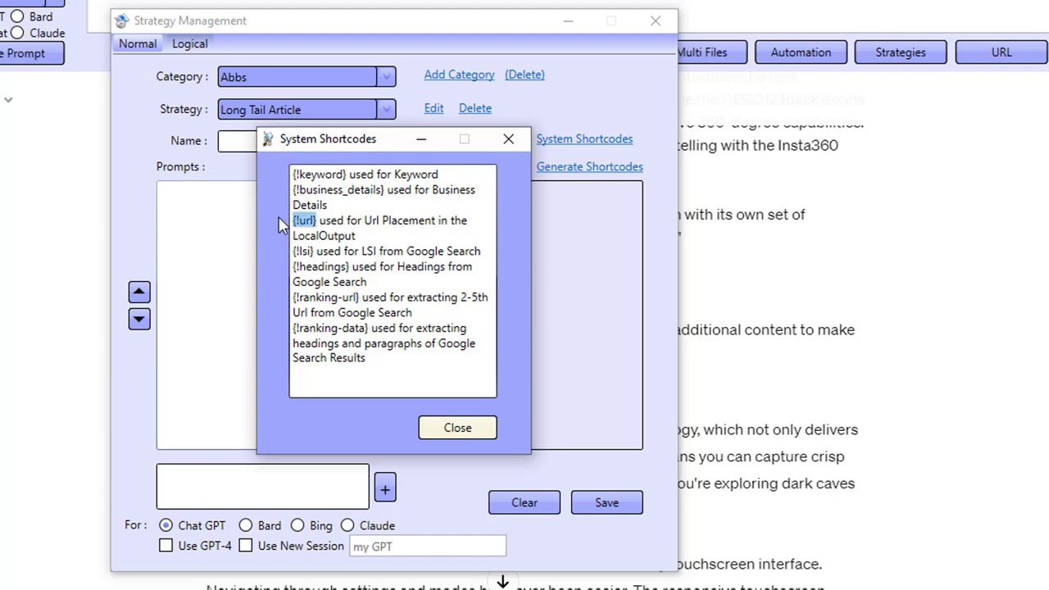
{"action": "left_click", "coordinate": [507, 143]}
{"action": "left_click", "coordinate": [661, 23]}
Step: Look at the business profile management options within the automation settings, and close both windows
{"action": "left_click", "coordinate": [794, 45]}
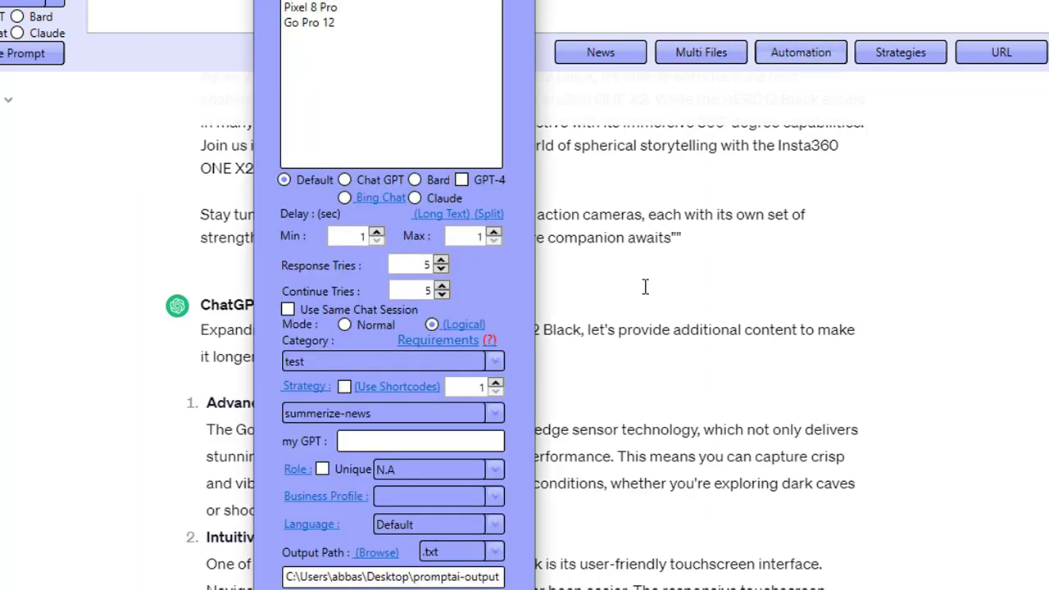
{"action": "left_click", "coordinate": [335, 503]}
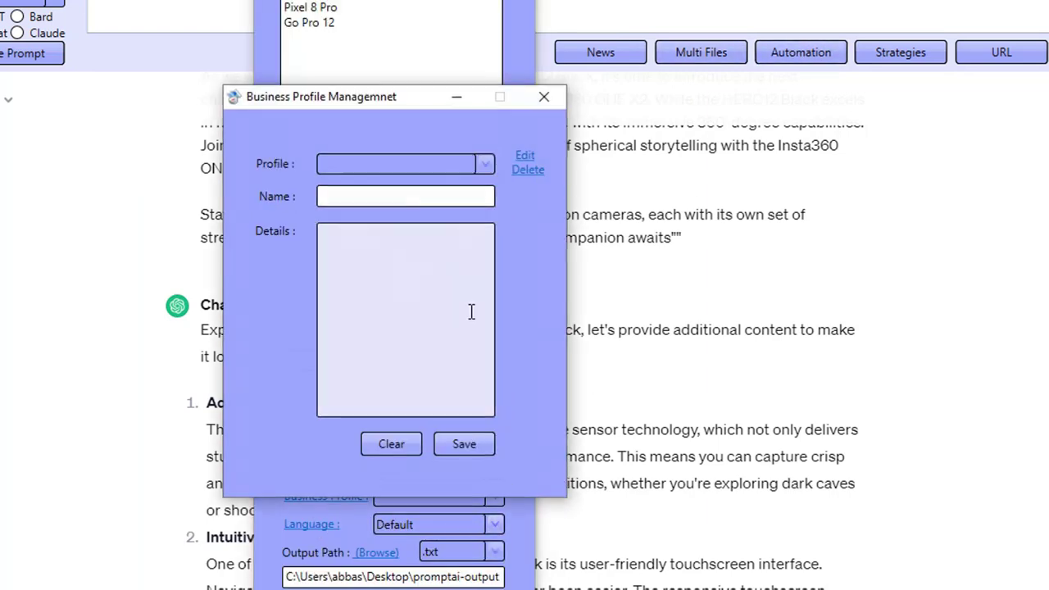
{"action": "left_click", "coordinate": [452, 166]}
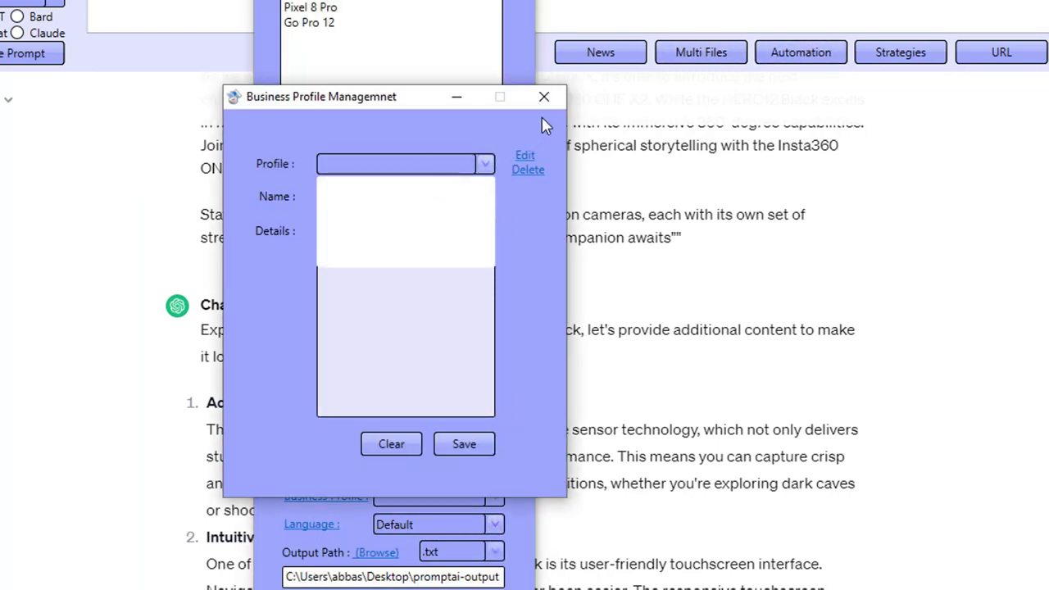
{"action": "left_click", "coordinate": [543, 96]}
{"action": "left_click", "coordinate": [544, 96]}
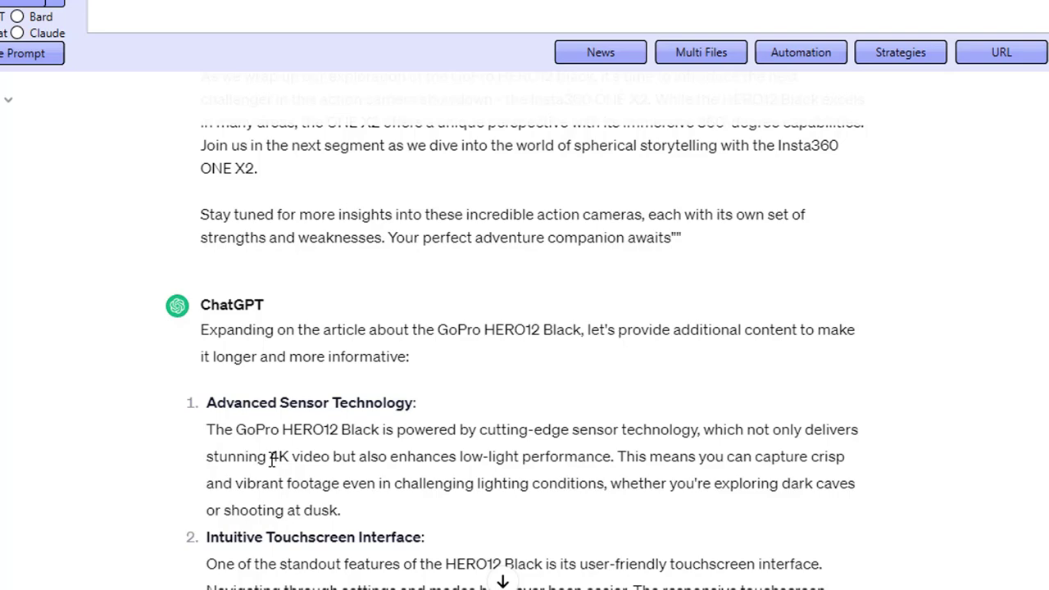
Step: Look over the end of ChatGPT's additional GoPro content, highlighting it from the conclusion upward and clearing the highlight
{"action": "scroll", "coordinate": [574, 542], "scroll_direction": "down", "scroll_amount": 15}
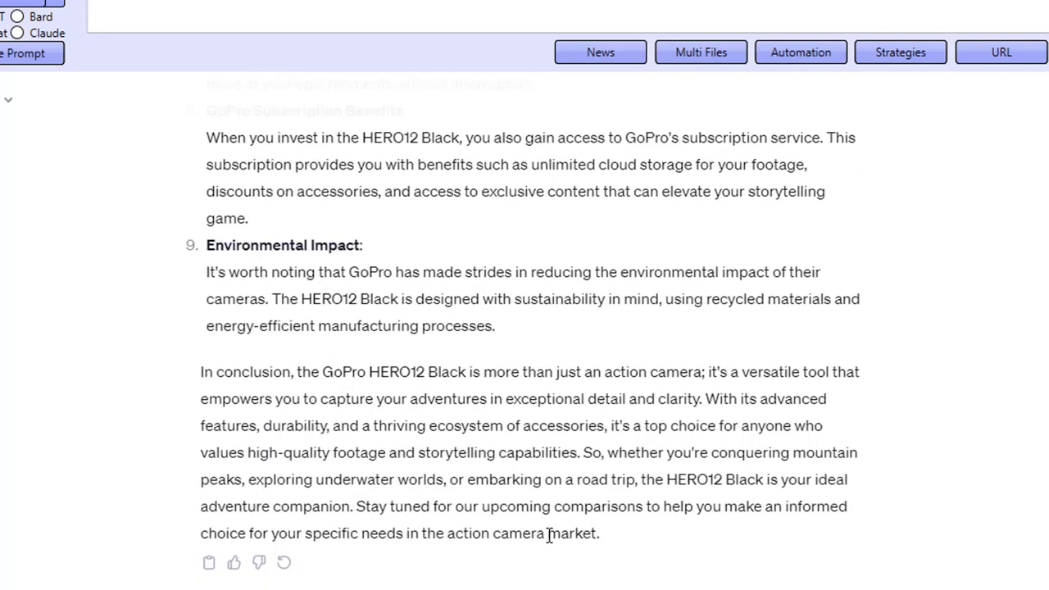
{"action": "left_click_drag", "start_coordinate": [604, 534], "coordinate": [320, 256]}
{"action": "left_click", "coordinate": [331, 302]}
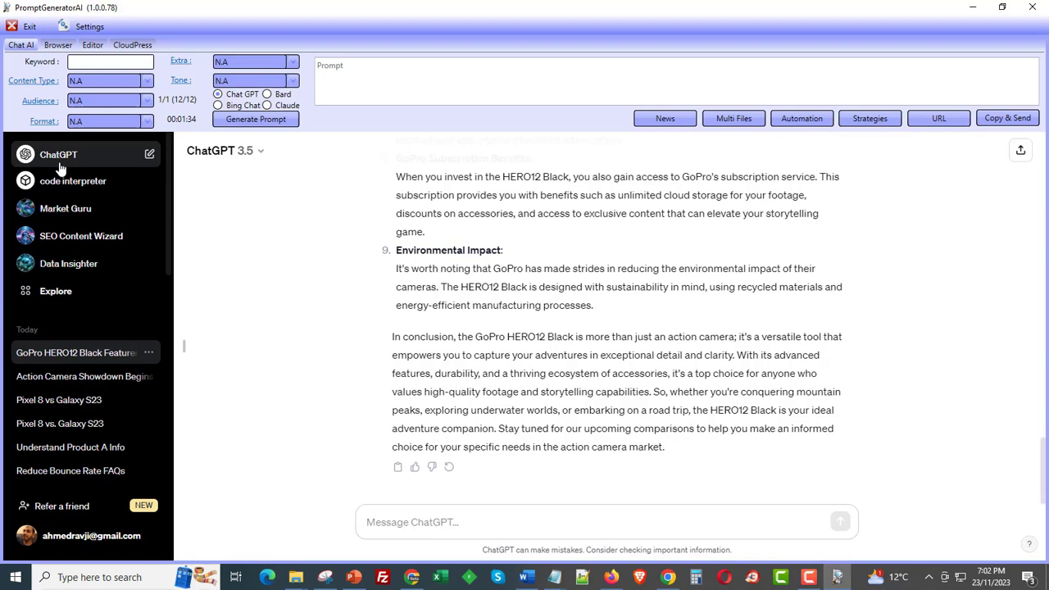
Step: Check ChatGPT's model choices, keeping GPT-3.5, and briefly highlight the GoPro answer from the subscription benefits to the conclusion
{"action": "left_click", "coordinate": [262, 150]}
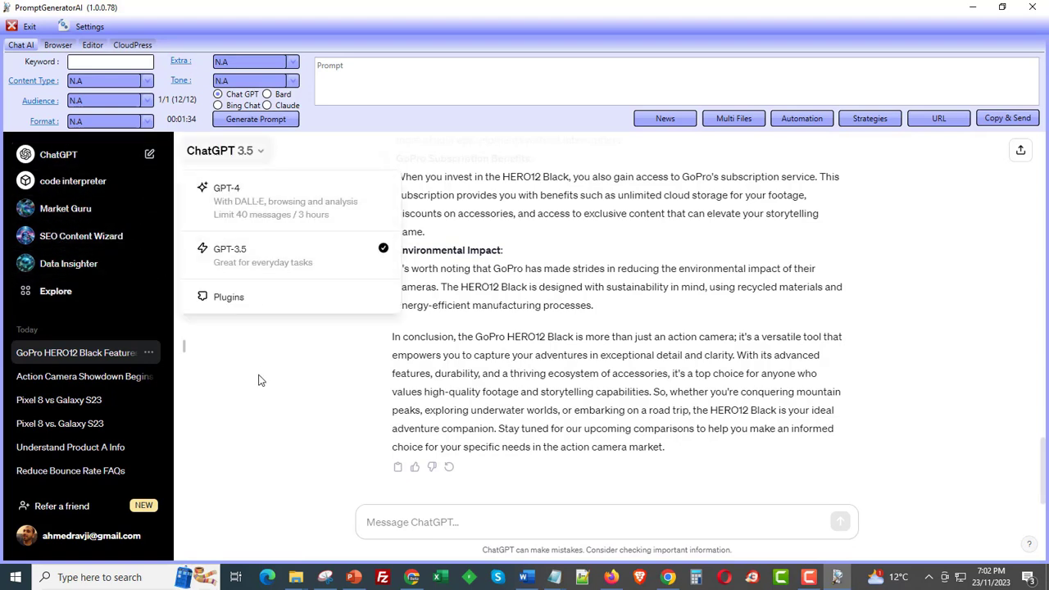
{"action": "left_click", "coordinate": [246, 256]}
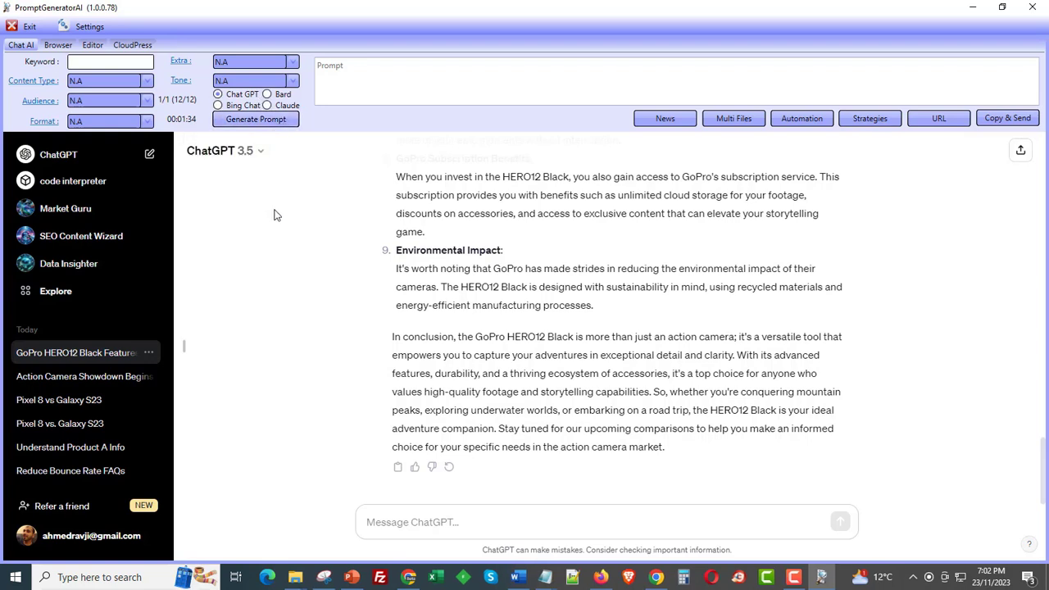
{"action": "left_click_drag", "start_coordinate": [689, 455], "coordinate": [668, 450]}
{"action": "left_click", "coordinate": [432, 230]}
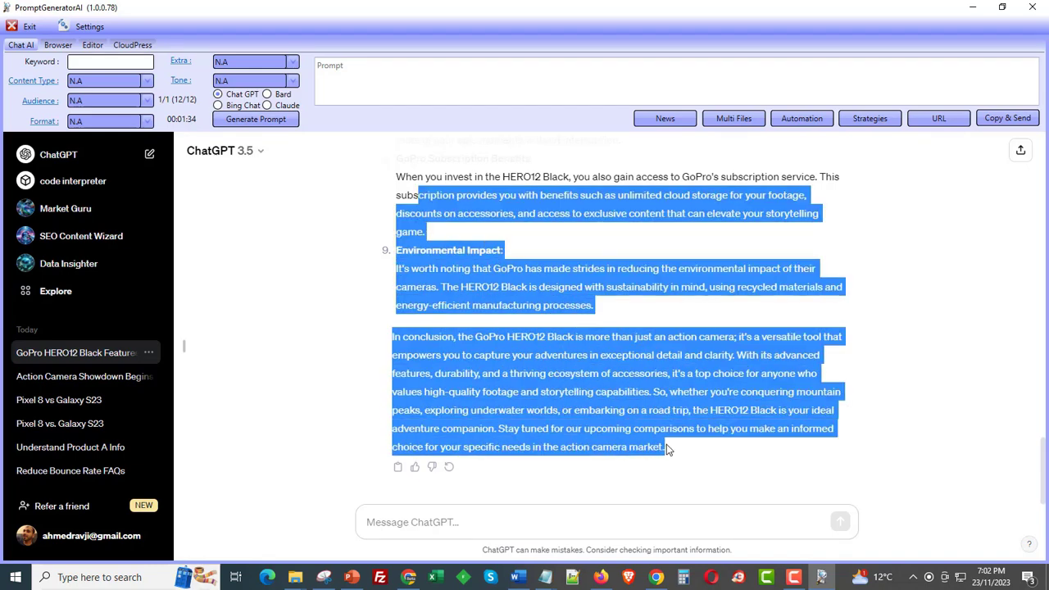
{"action": "left_click", "coordinate": [663, 447]}
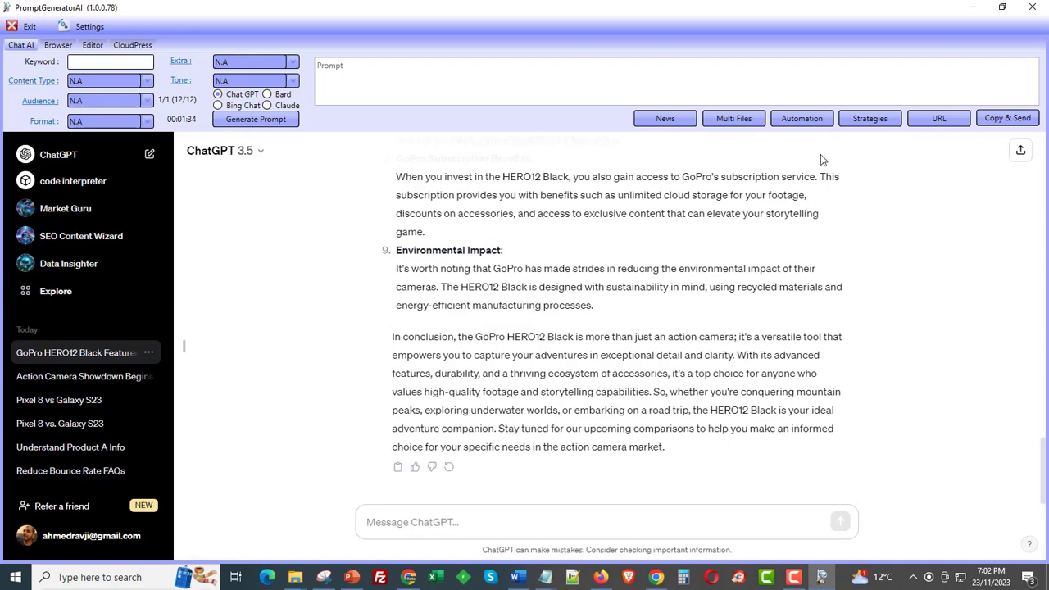
Step: Open the "Article with Social email promo" strategy from the Strategies category for editing in strategy management
{"action": "left_click", "coordinate": [870, 121]}
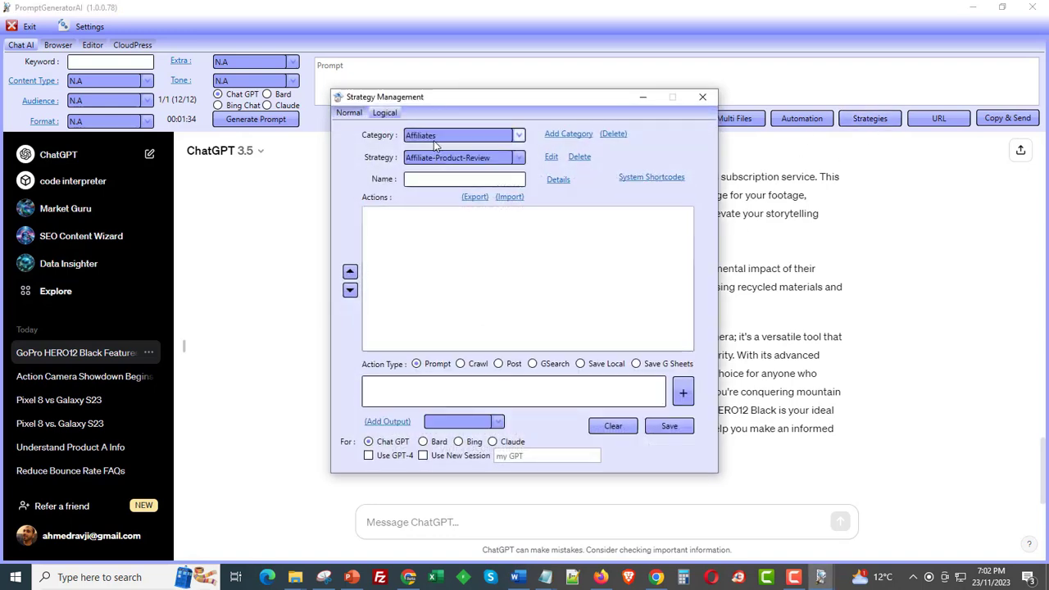
{"action": "left_click", "coordinate": [436, 139]}
{"action": "left_click", "coordinate": [434, 253]}
{"action": "left_click", "coordinate": [441, 160]}
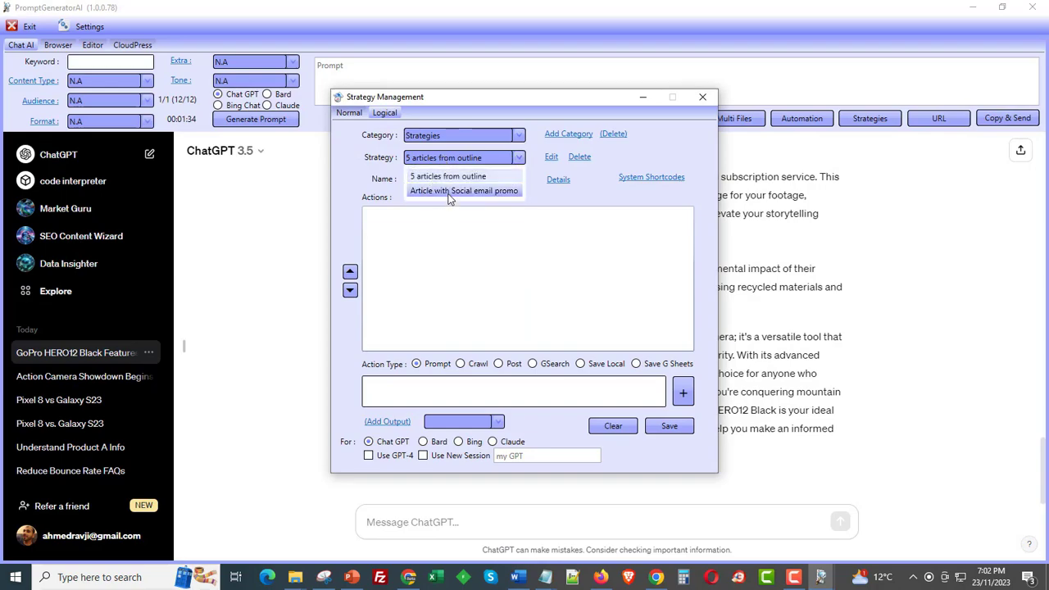
{"action": "left_click", "coordinate": [450, 191]}
{"action": "left_click", "coordinate": [551, 157]}
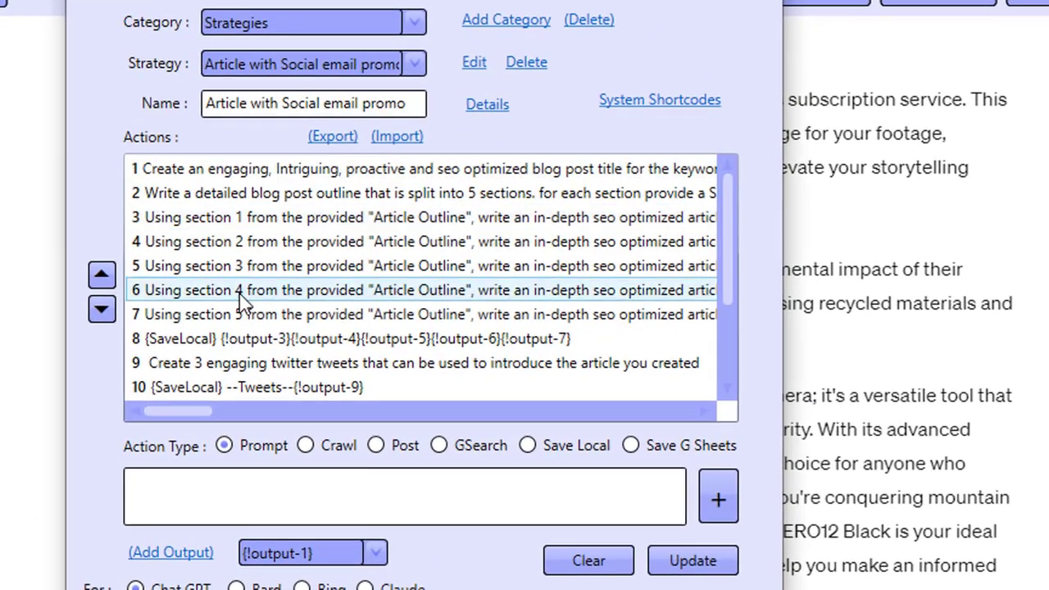
Step: Look through the strategy's action list and examine the full prompts for the Twitter tweets and the Facebook post
{"action": "scroll", "coordinate": [242, 304], "scroll_direction": "down", "scroll_amount": 3}
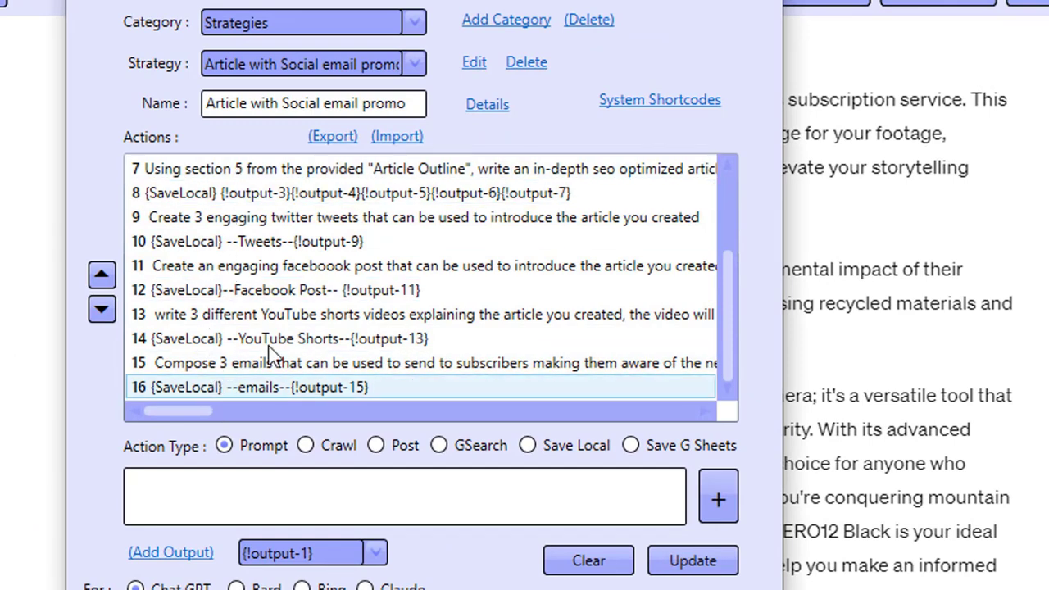
{"action": "scroll", "coordinate": [246, 361], "scroll_direction": "up", "scroll_amount": 3}
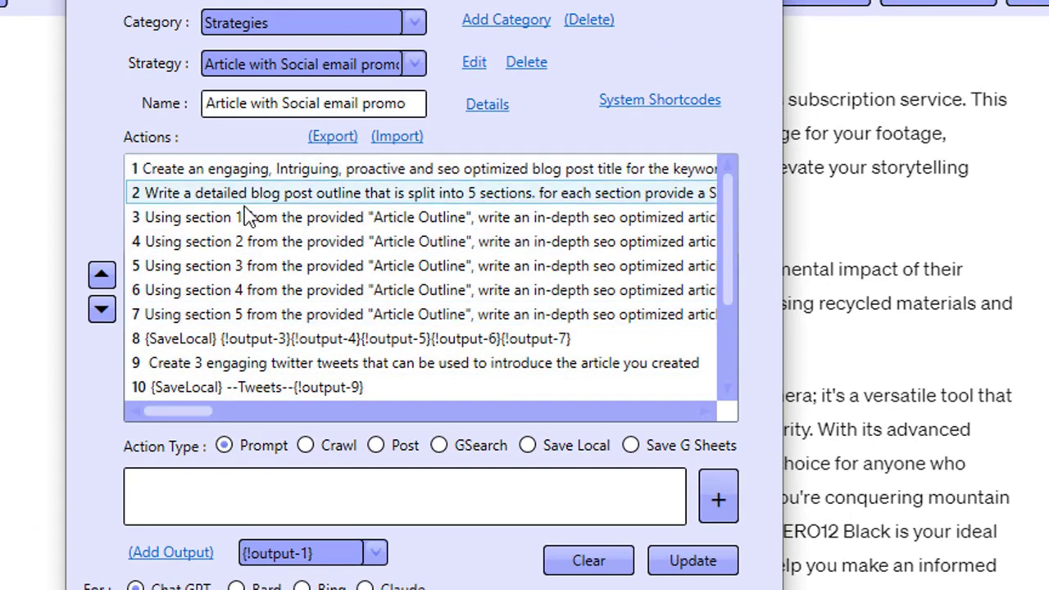
{"action": "scroll", "coordinate": [255, 318], "scroll_direction": "down", "scroll_amount": 1}
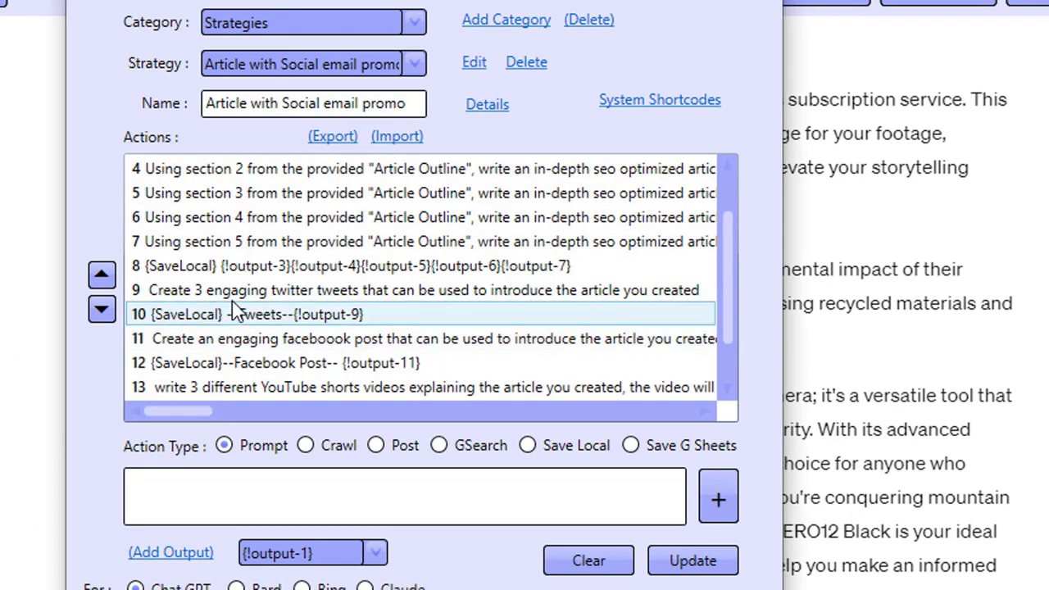
{"action": "double_click", "coordinate": [299, 291]}
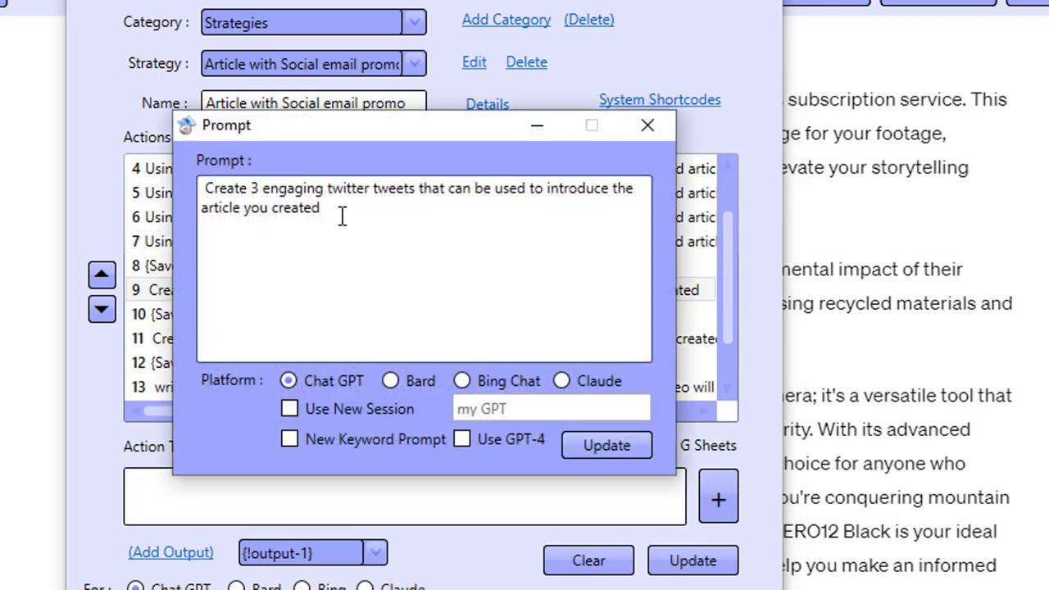
{"action": "left_click", "coordinate": [648, 127]}
{"action": "double_click", "coordinate": [272, 340]}
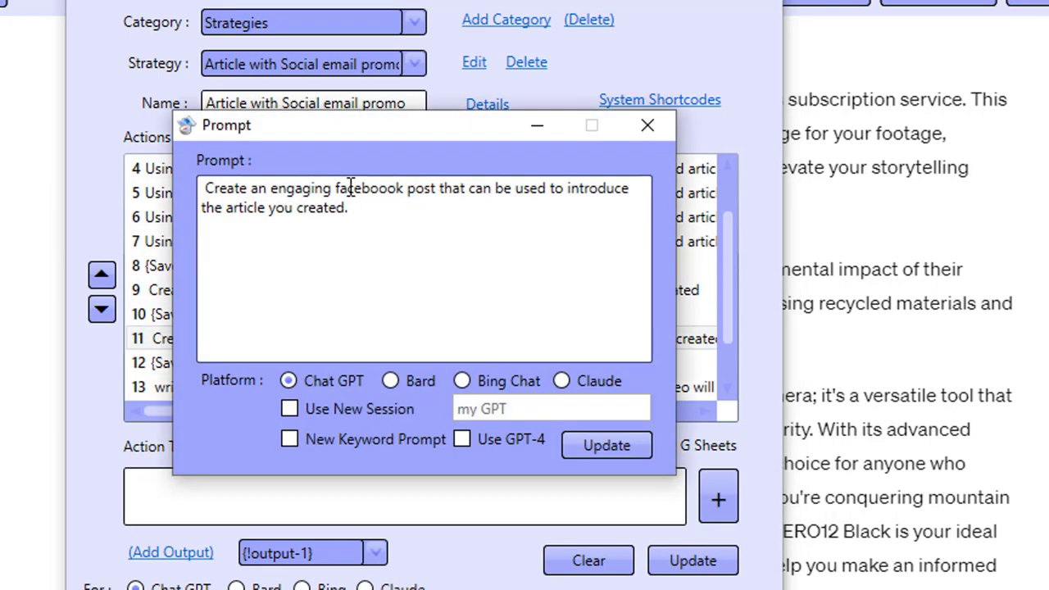
{"action": "left_click", "coordinate": [647, 126]}
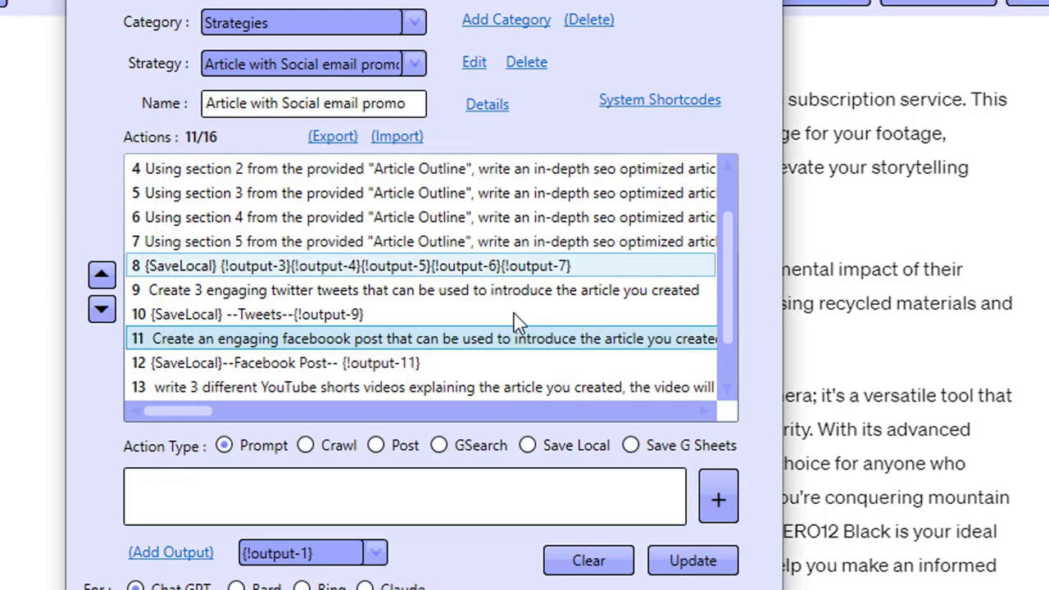
Step: Examine the YouTube Shorts prompt, its local save action and the subscriber emails prompt, and close strategy management
{"action": "double_click", "coordinate": [308, 387]}
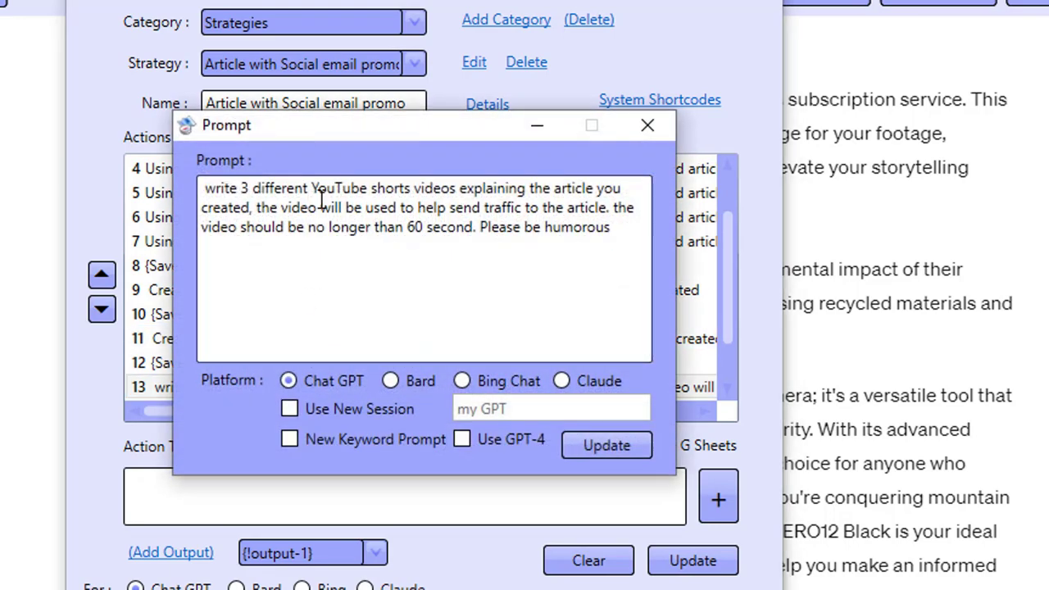
{"action": "left_click", "coordinate": [647, 126]}
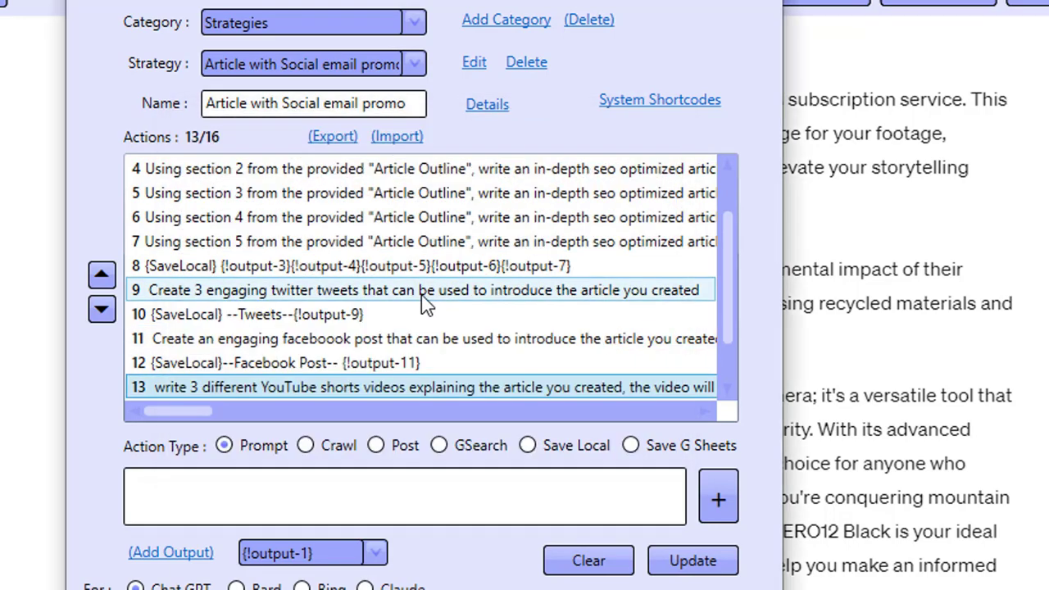
{"action": "scroll", "coordinate": [426, 304], "scroll_direction": "down", "scroll_amount": 3}
{"action": "double_click", "coordinate": [367, 345]}
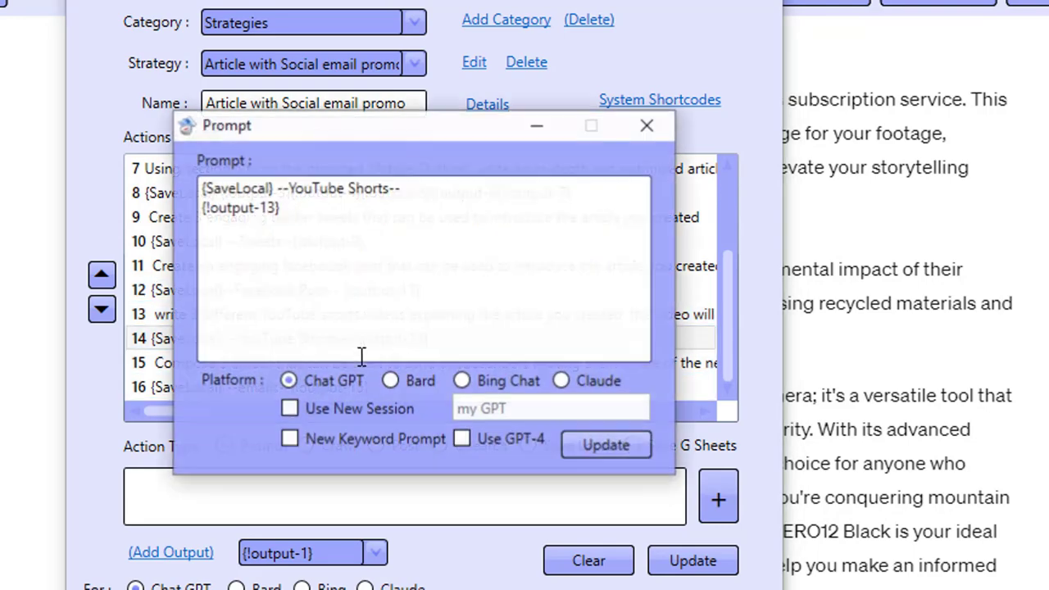
{"action": "left_click", "coordinate": [646, 126]}
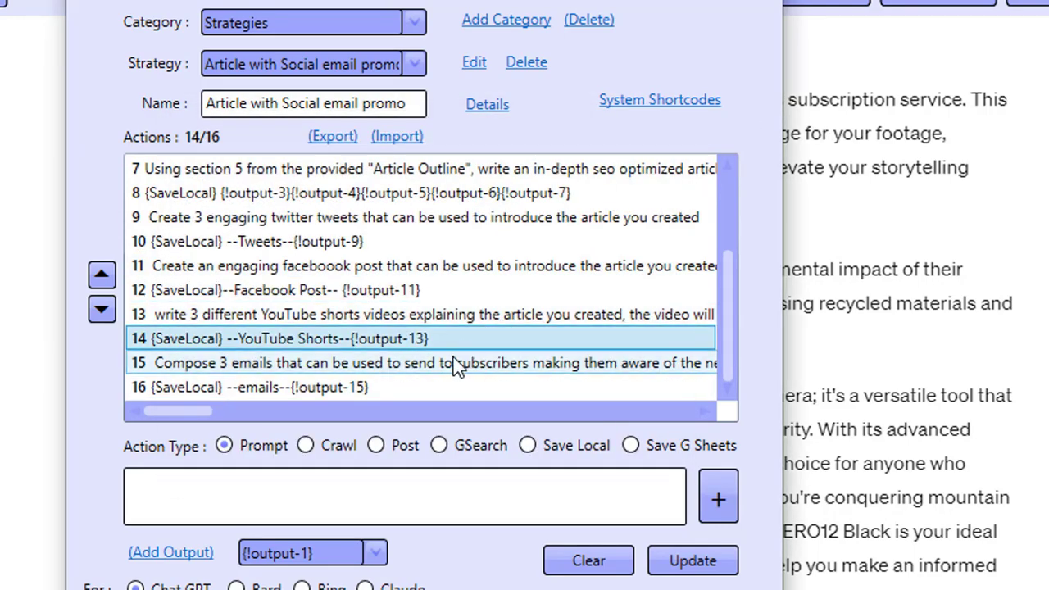
{"action": "double_click", "coordinate": [454, 361]}
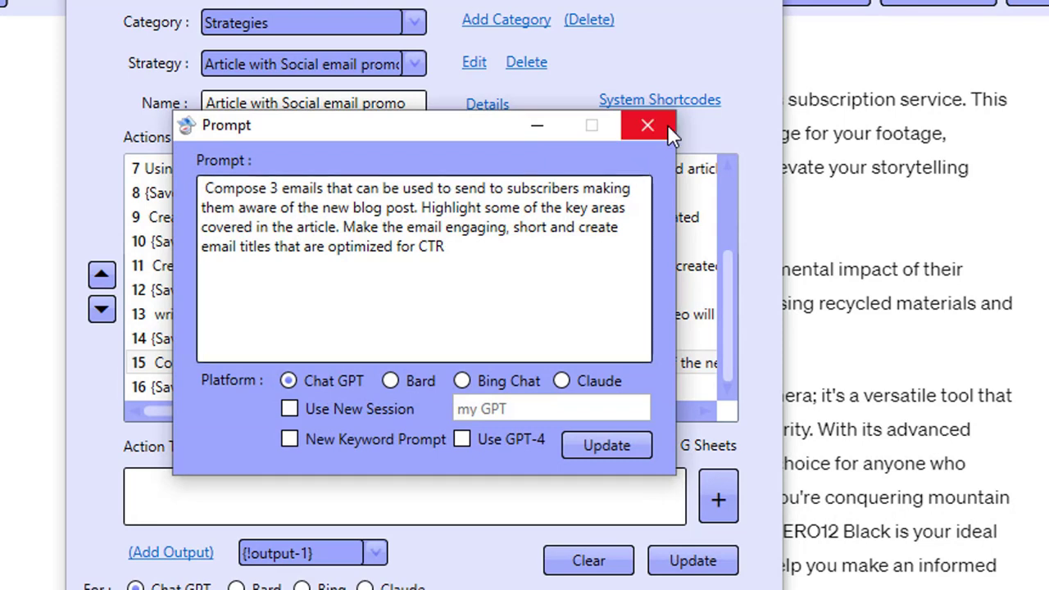
{"action": "left_click", "coordinate": [667, 124]}
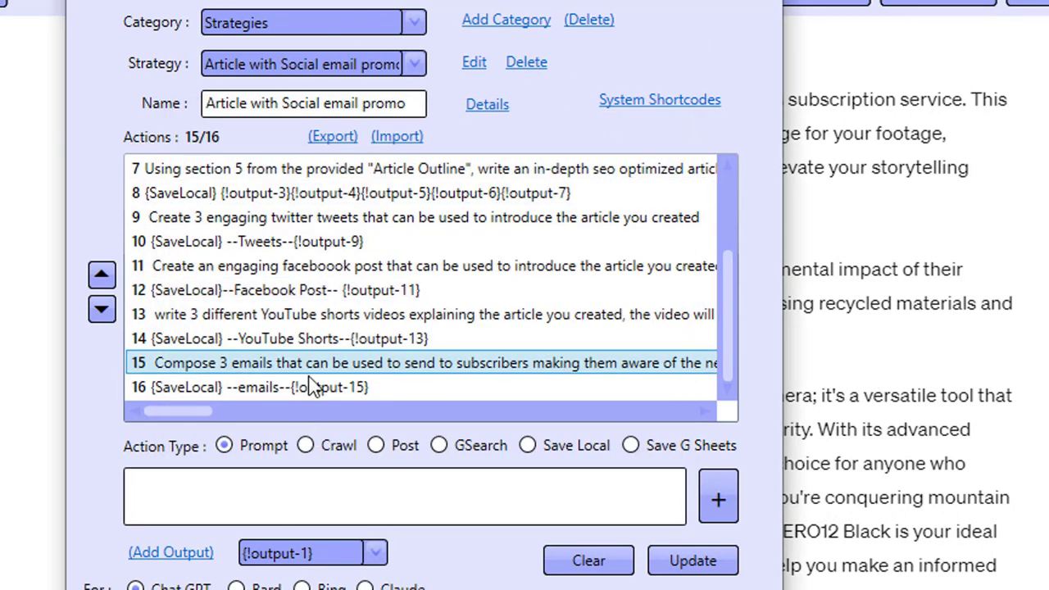
{"action": "left_click", "coordinate": [762, 1]}
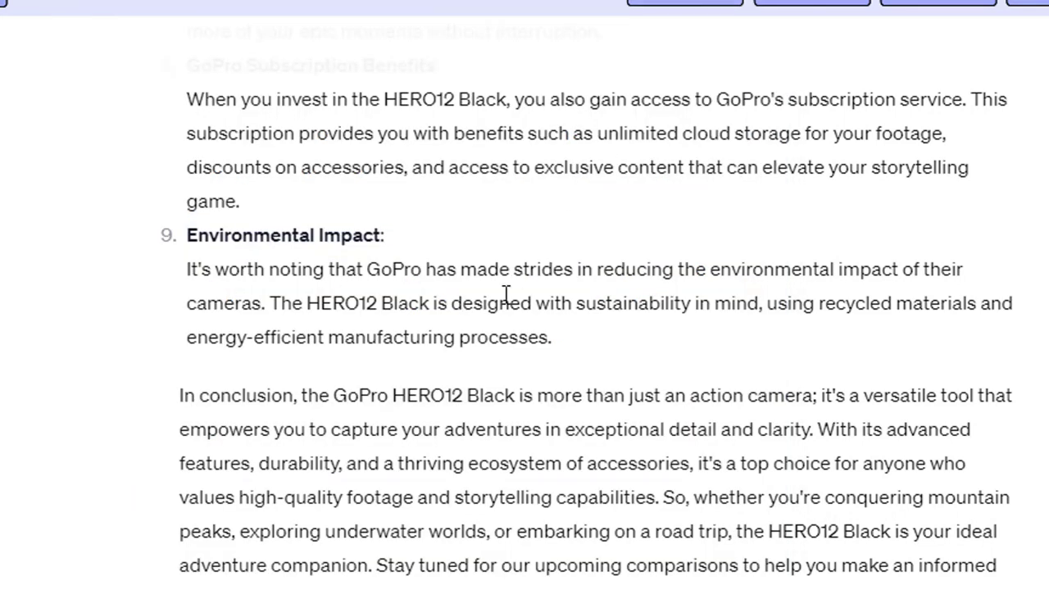